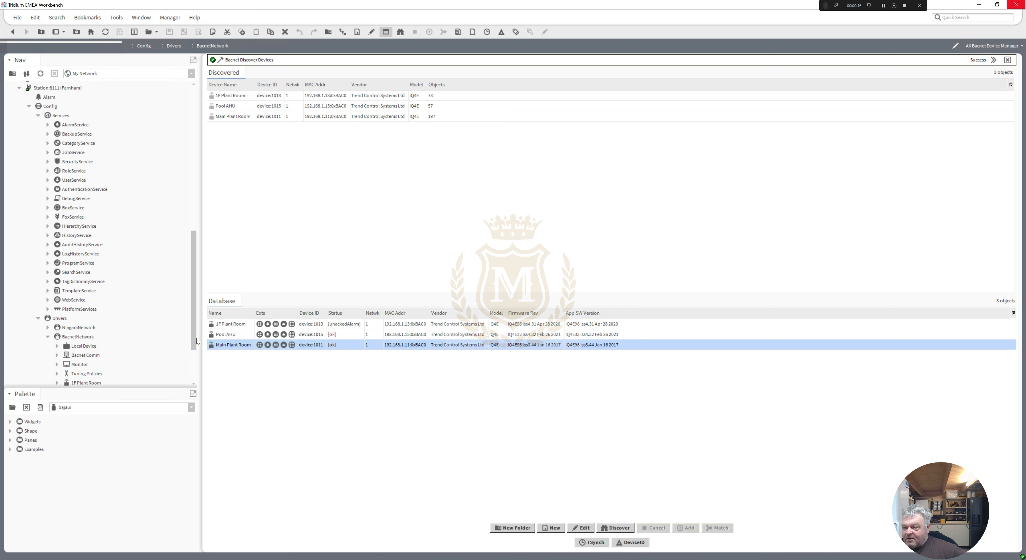
Batch-rename the 1F Plant Room, Pool AHU and Main Plant Room devices under BacnetNetwork, replacing each space with an underscore
{"action": "left_click_drag", "start_coordinate": [197, 338], "coordinate": [196, 348]}
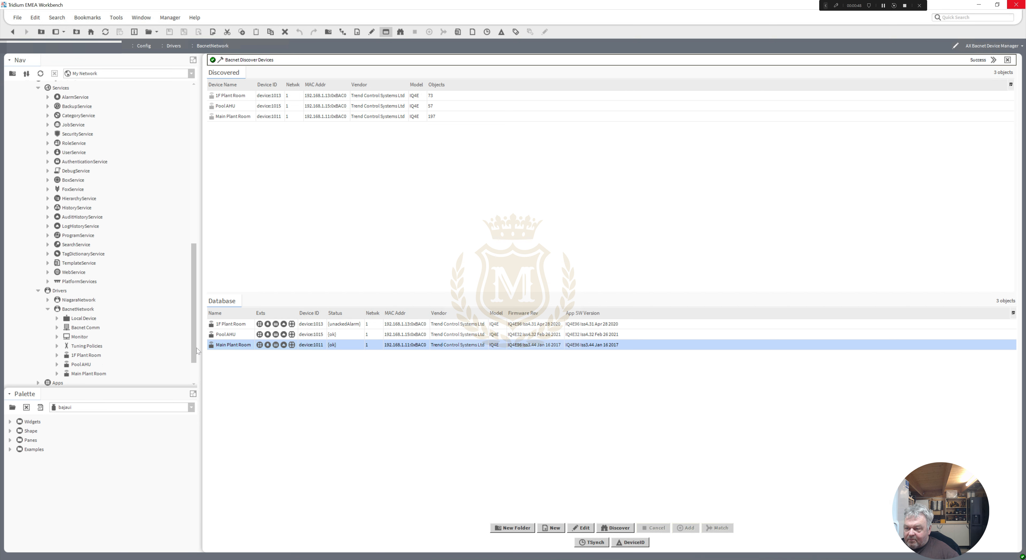
{"action": "left_click", "coordinate": [90, 359]}
{"action": "left_click", "coordinate": [87, 377], "text": "shift"}
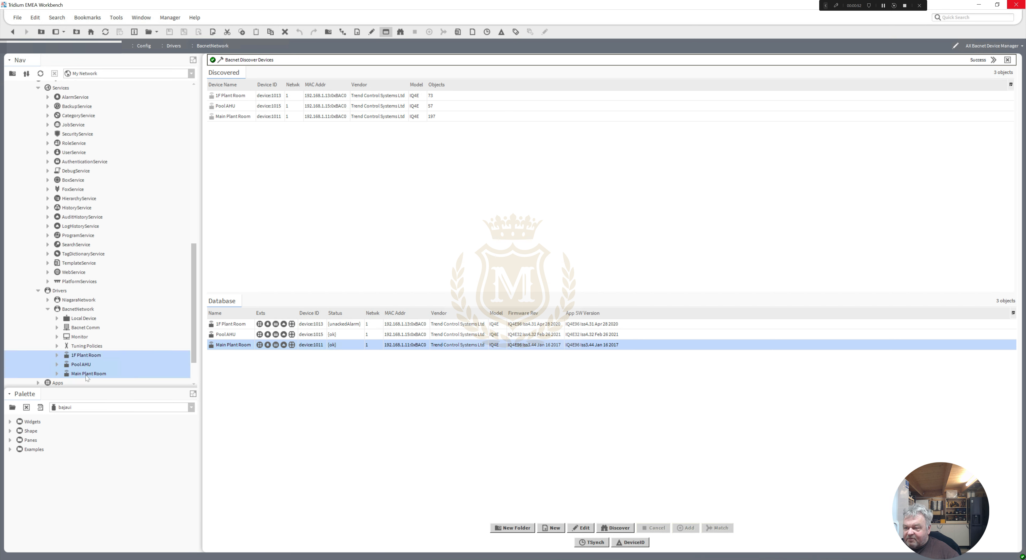
{"action": "right_click", "coordinate": [87, 376]}
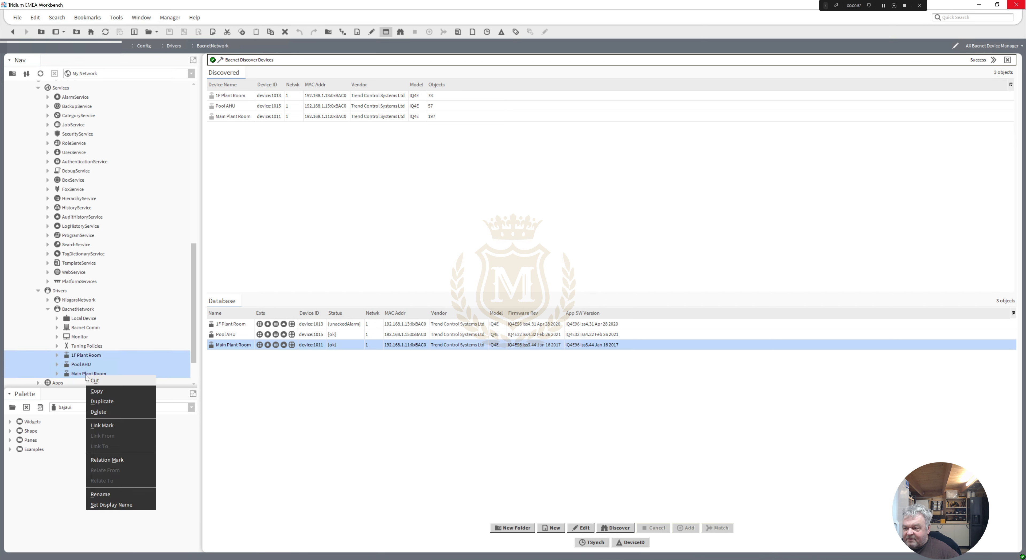
{"action": "left_click", "coordinate": [119, 496]}
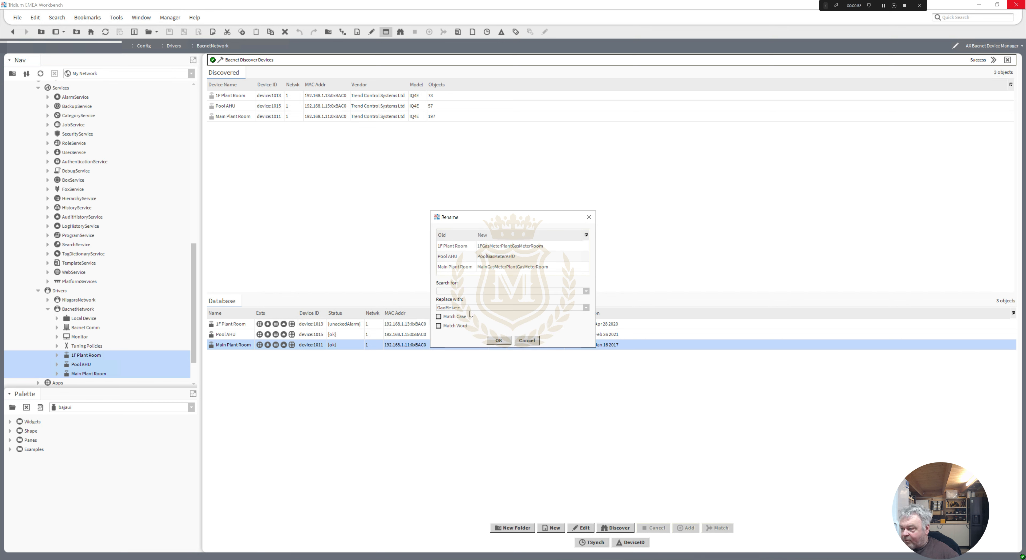
{"action": "key", "text": "Tab"}
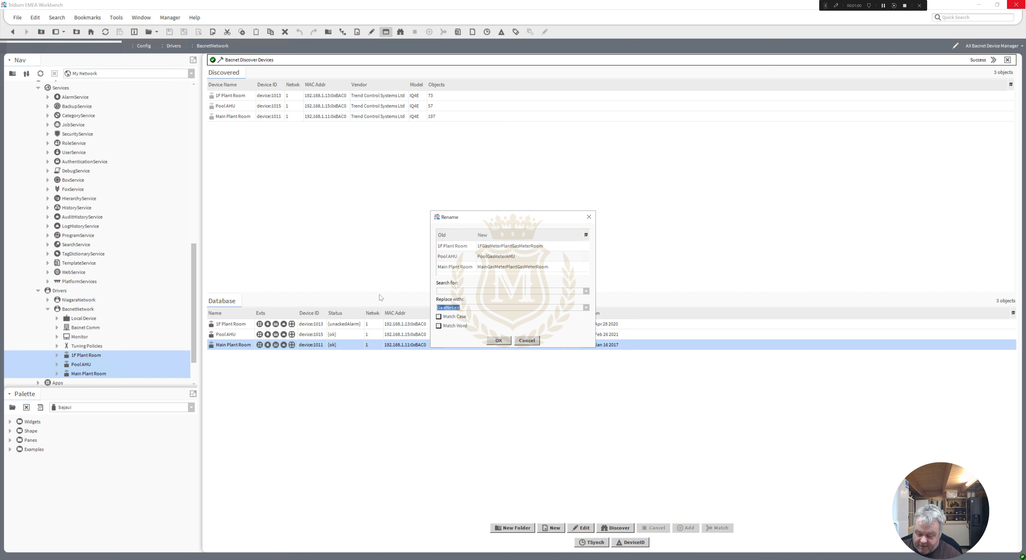
{"action": "type", "text": "_"}
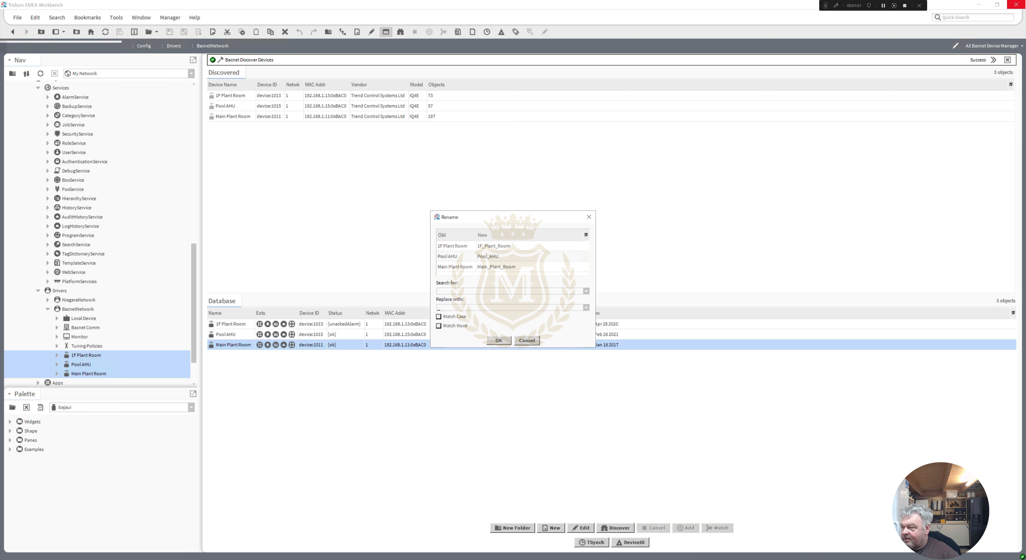
{"action": "left_click", "coordinate": [499, 340]}
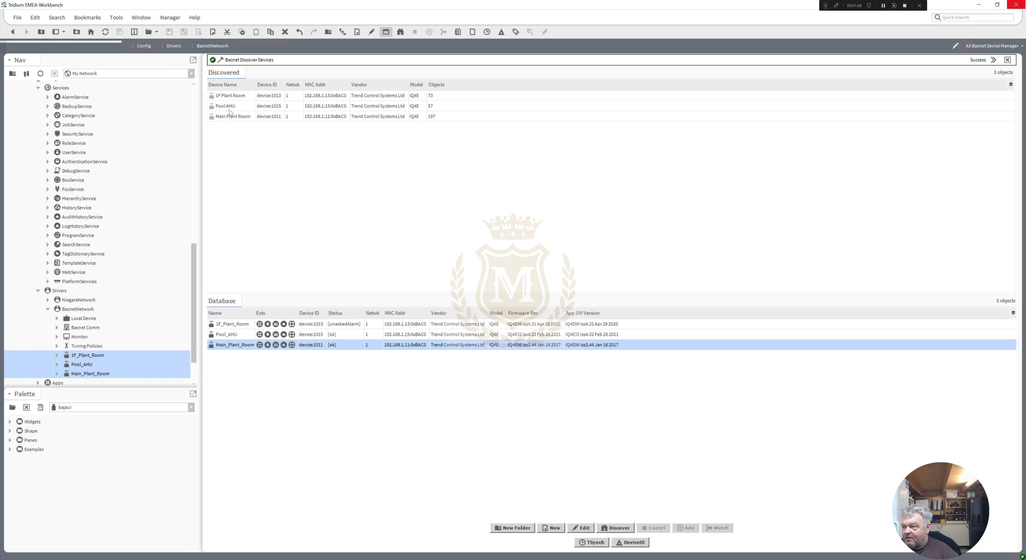
Open the Sensors folder under the Points of 1F_Plant_Room and expand it to list its points
{"action": "left_click", "coordinate": [233, 97]}
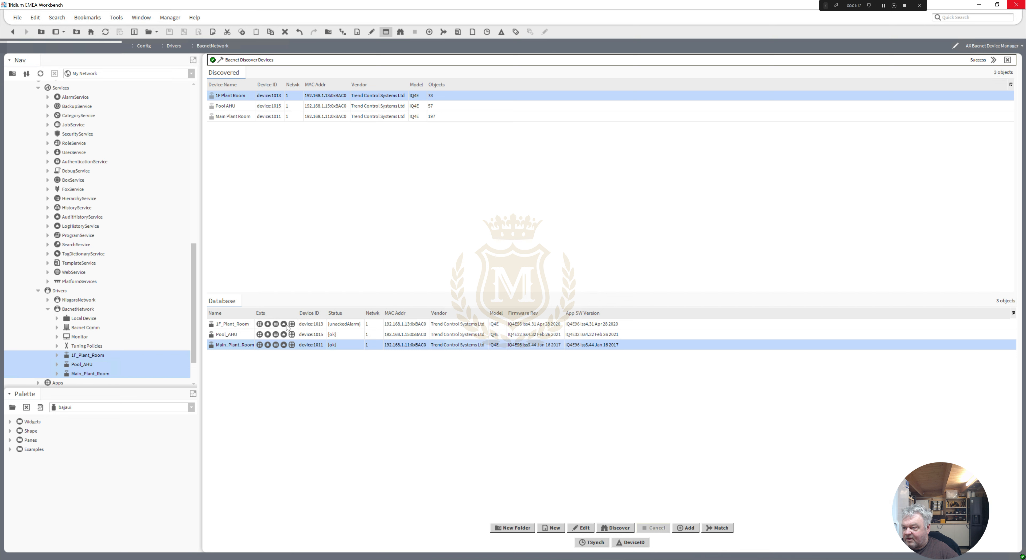
{"action": "left_click", "coordinate": [57, 354]}
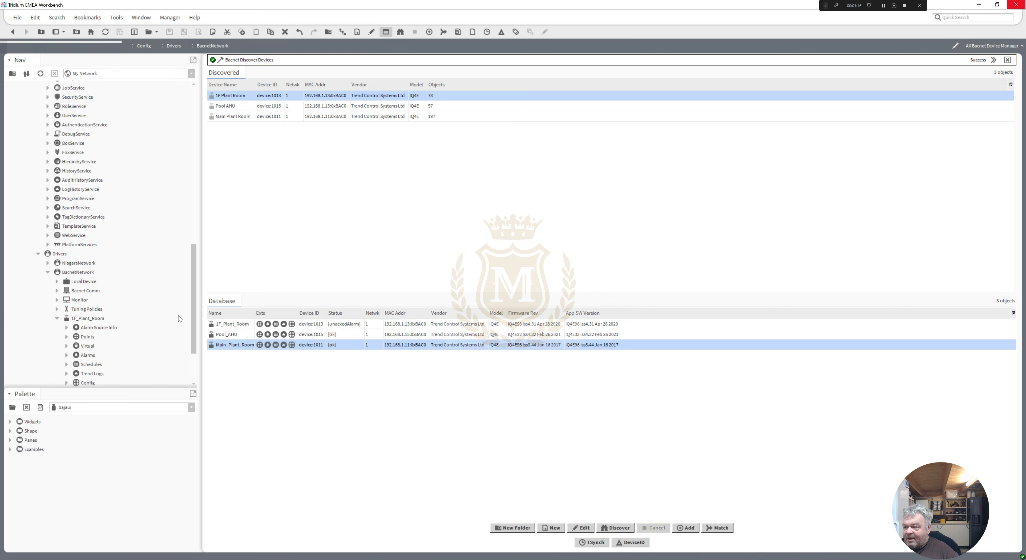
{"action": "scroll", "coordinate": [196, 321], "scroll_direction": "down", "scroll_amount": 1}
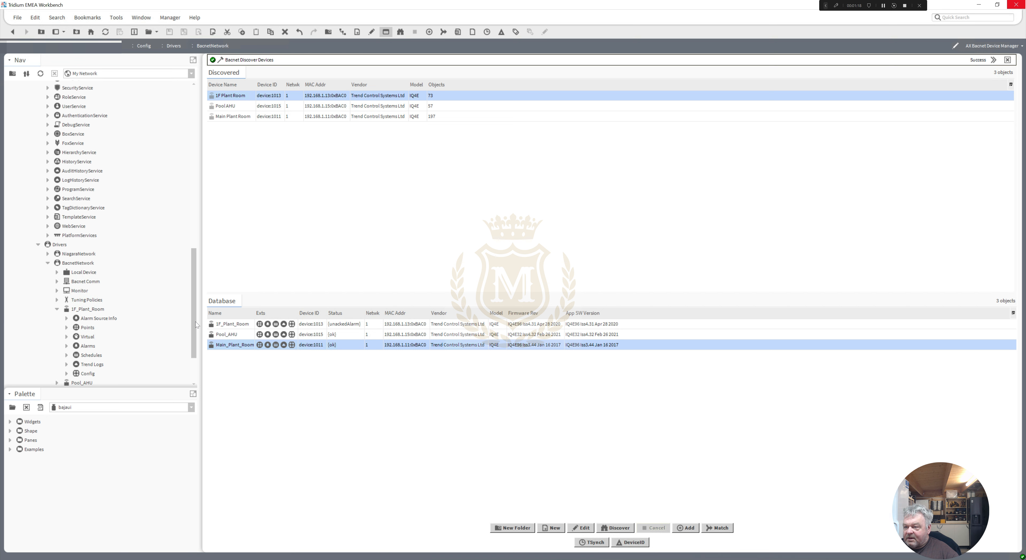
{"action": "left_click", "coordinate": [67, 327]}
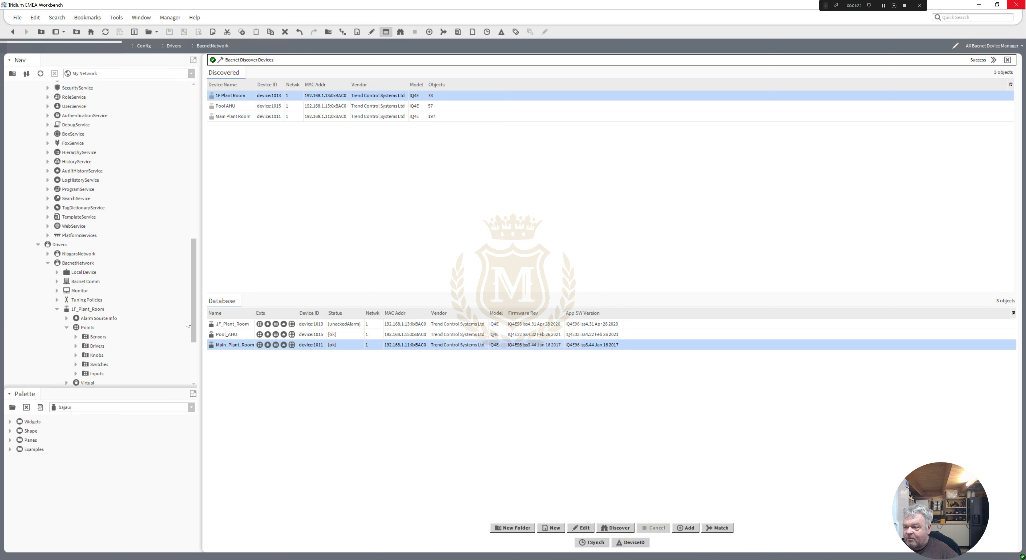
{"action": "scroll", "coordinate": [151, 327], "scroll_direction": "down", "scroll_amount": 1}
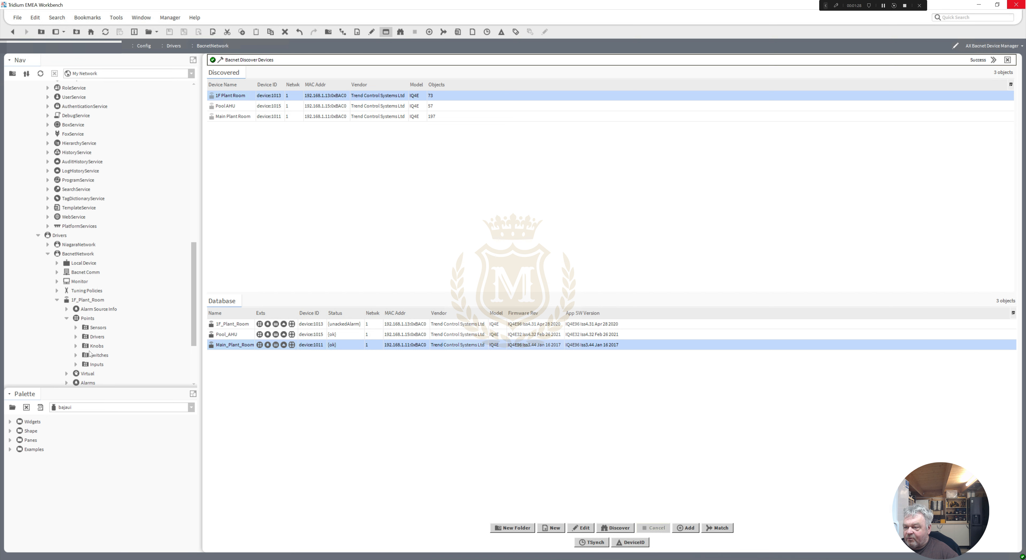
{"action": "left_click", "coordinate": [86, 328]}
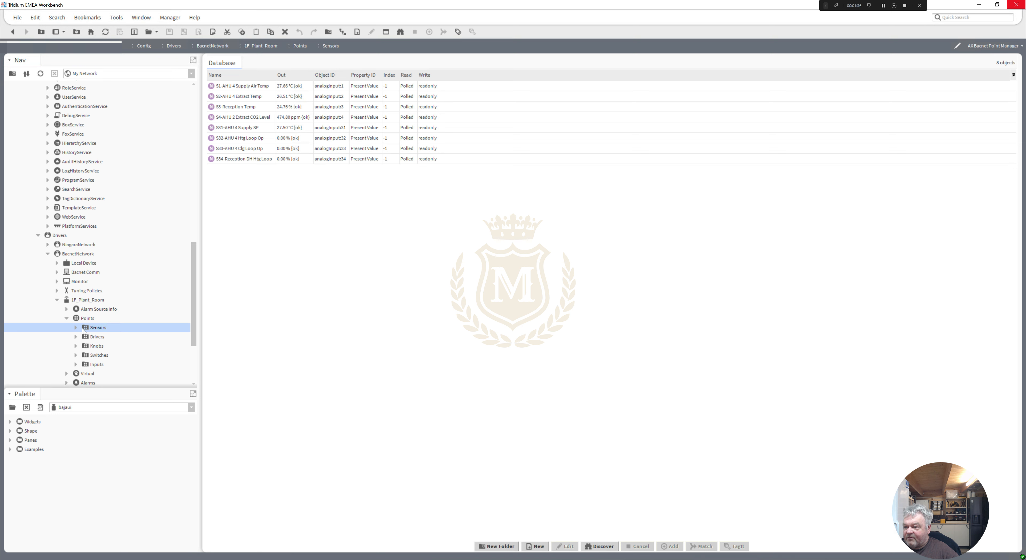
{"action": "left_click", "coordinate": [76, 329]}
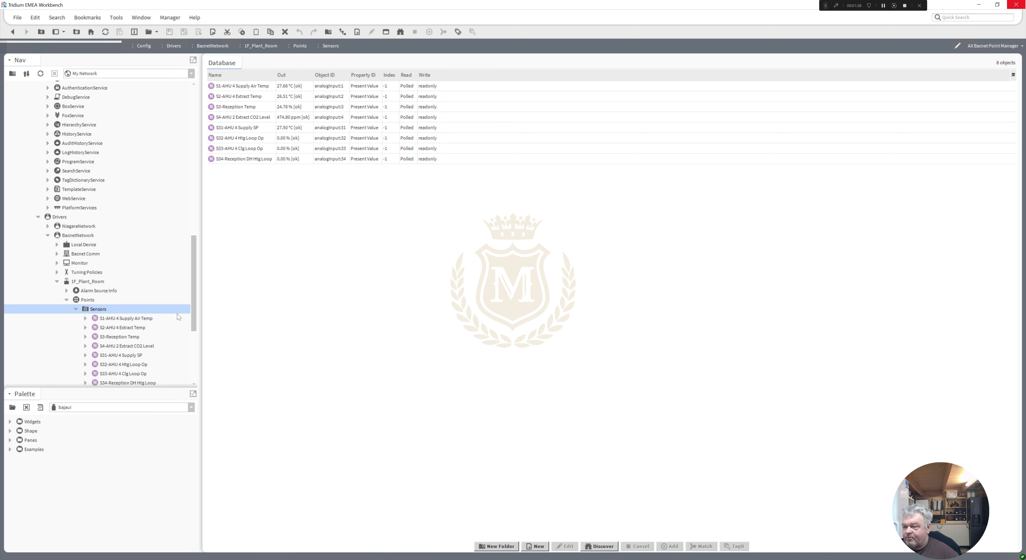
{"action": "left_click_drag", "start_coordinate": [194, 311], "coordinate": [195, 324]}
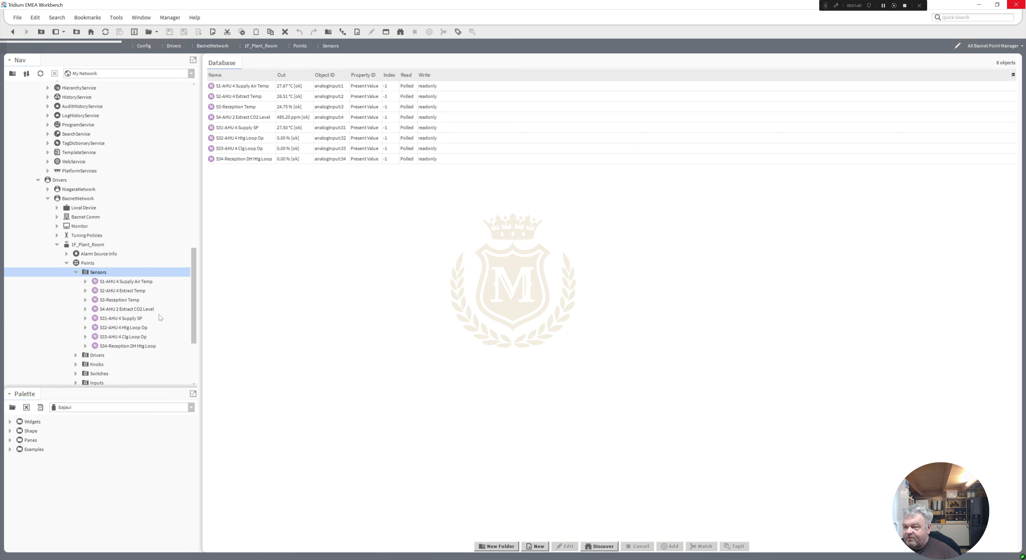
Batch-rename all the Sensors points from S1 to S34, replacing each space with an underscore
{"action": "left_click", "coordinate": [110, 283]}
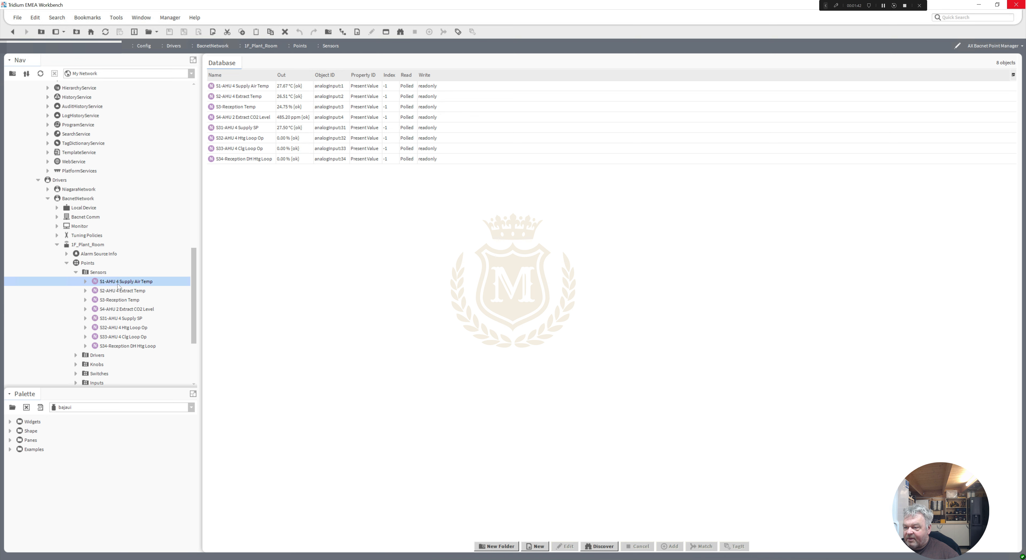
{"action": "left_click", "coordinate": [122, 347], "text": "shift"}
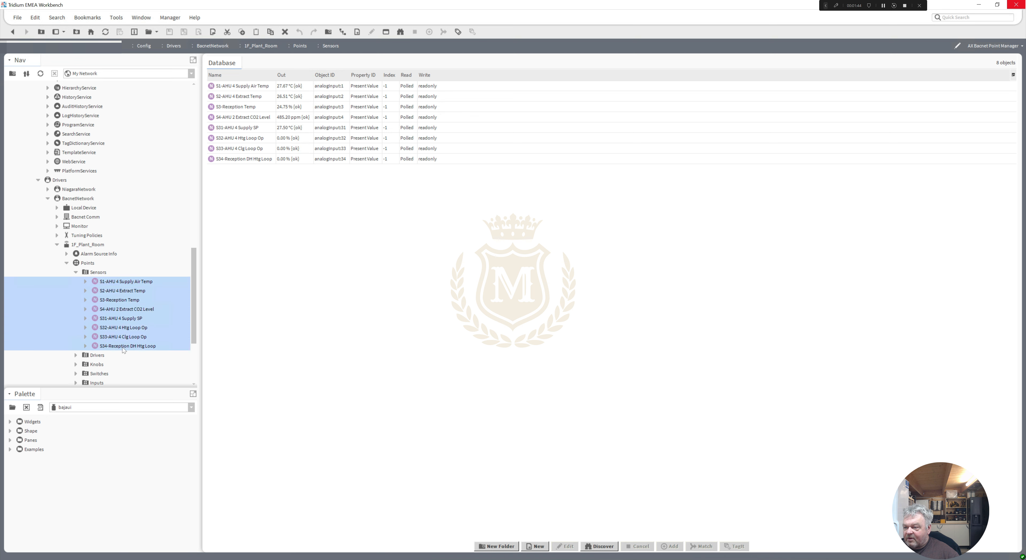
{"action": "right_click", "coordinate": [122, 347]}
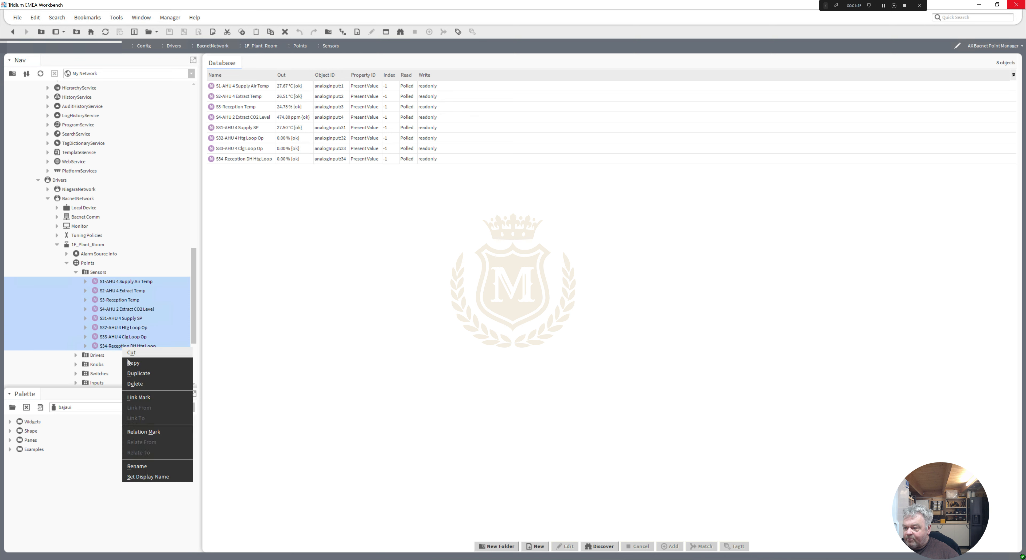
{"action": "left_click", "coordinate": [156, 468]}
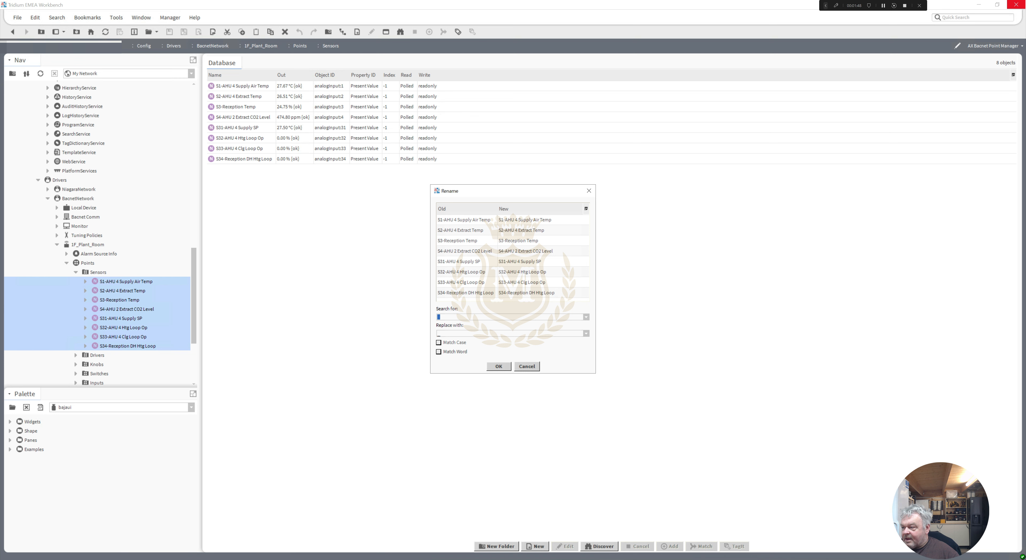
{"action": "left_click_drag", "start_coordinate": [442, 318], "coordinate": [410, 322]}
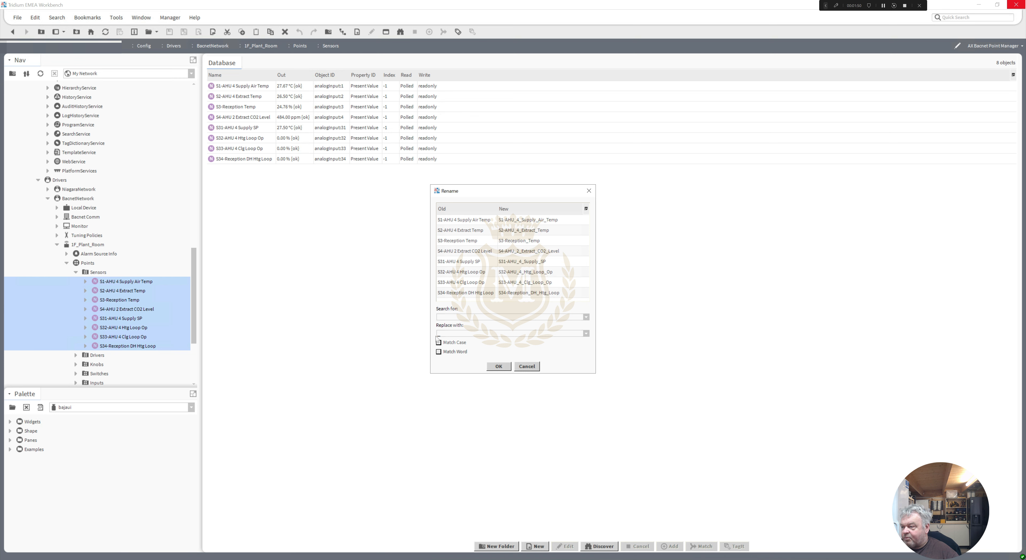
{"action": "left_click", "coordinate": [499, 367]}
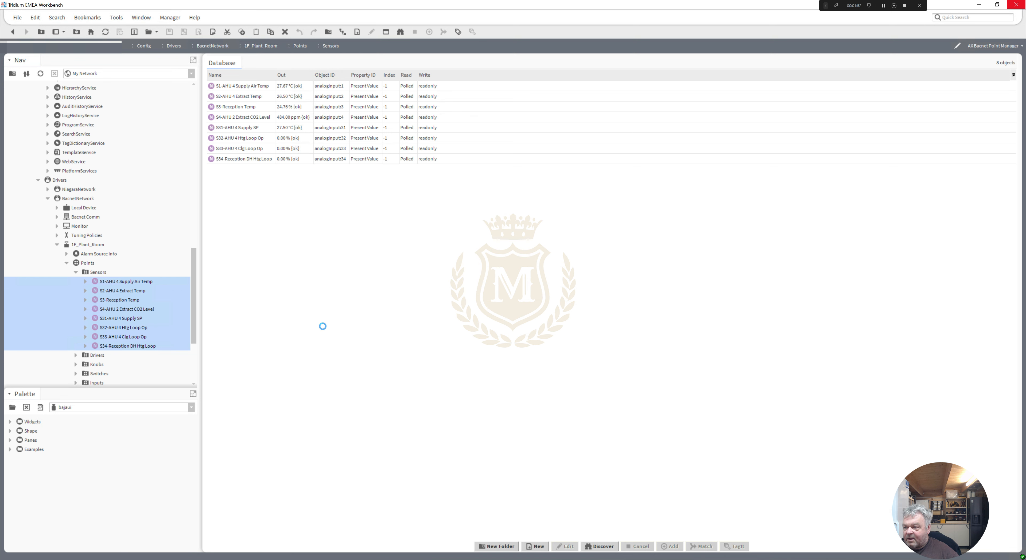
Batch-rename the same Sensors points again, replacing each hyphen with an underscore
{"action": "right_click", "coordinate": [125, 282]}
{"action": "left_click", "coordinate": [154, 405]}
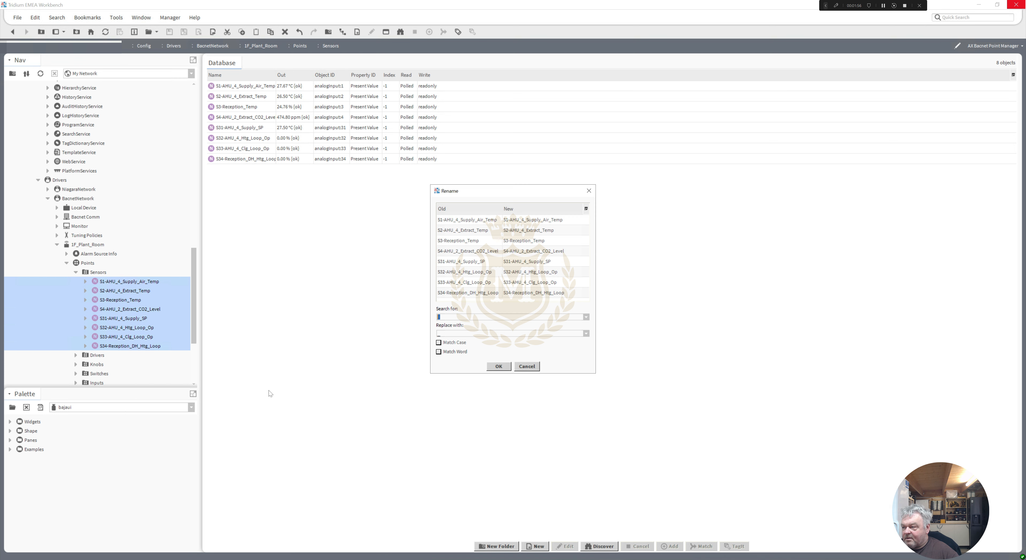
{"action": "type", "text": "-"}
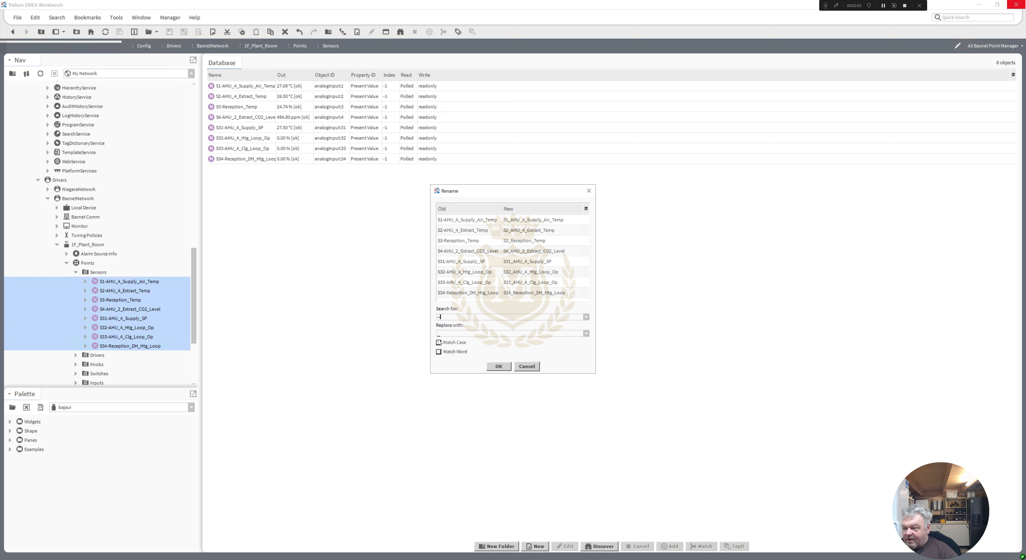
{"action": "left_click", "coordinate": [501, 367]}
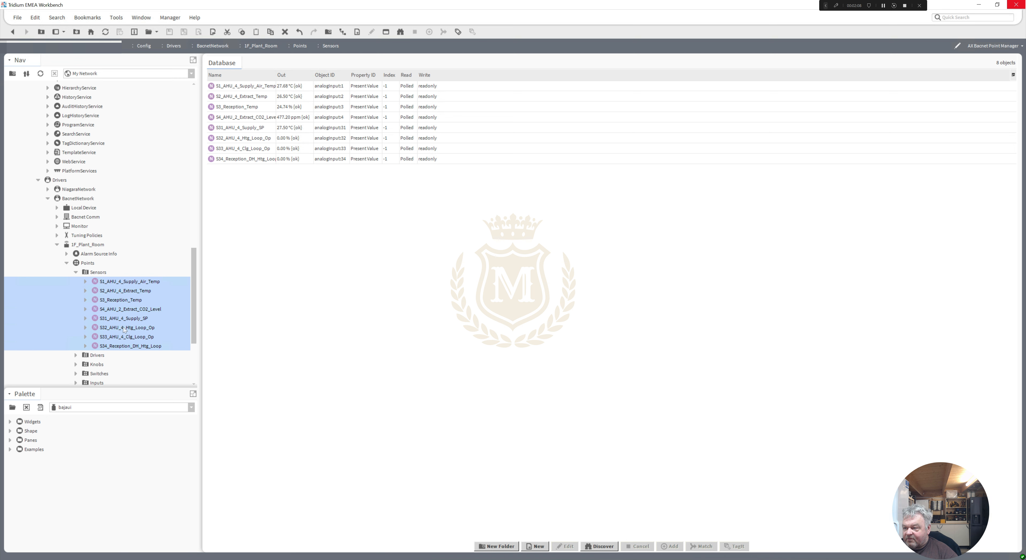
Expand the Drivers folder under the Points of 1F_Plant_Room and open its point list
{"action": "left_click_drag", "start_coordinate": [195, 323], "coordinate": [195, 332]}
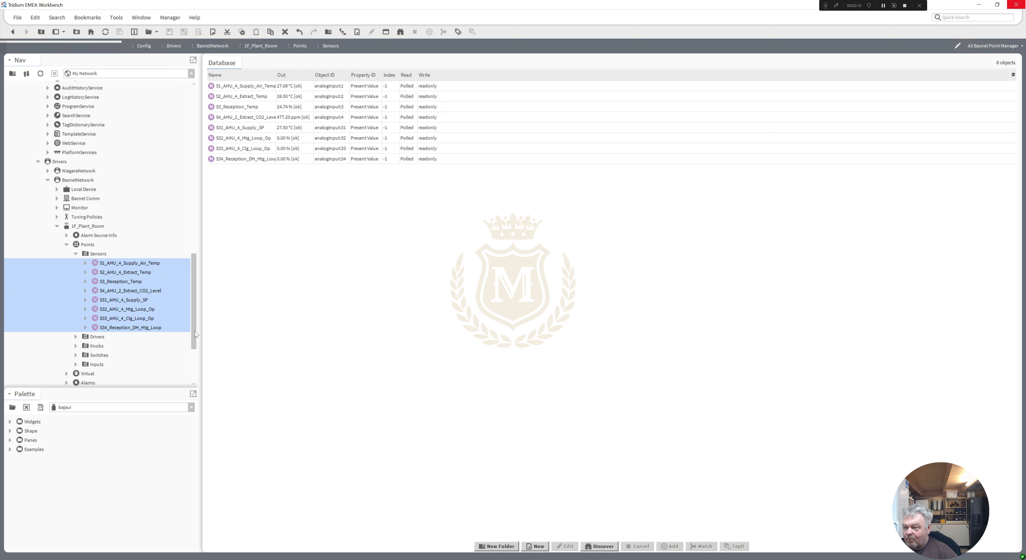
{"action": "left_click", "coordinate": [76, 328]}
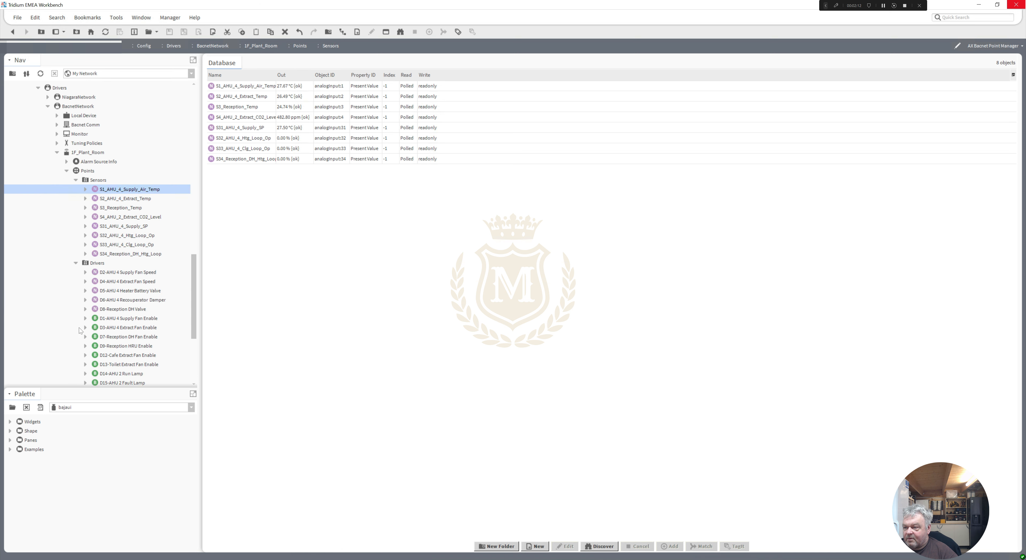
{"action": "left_click", "coordinate": [98, 264]}
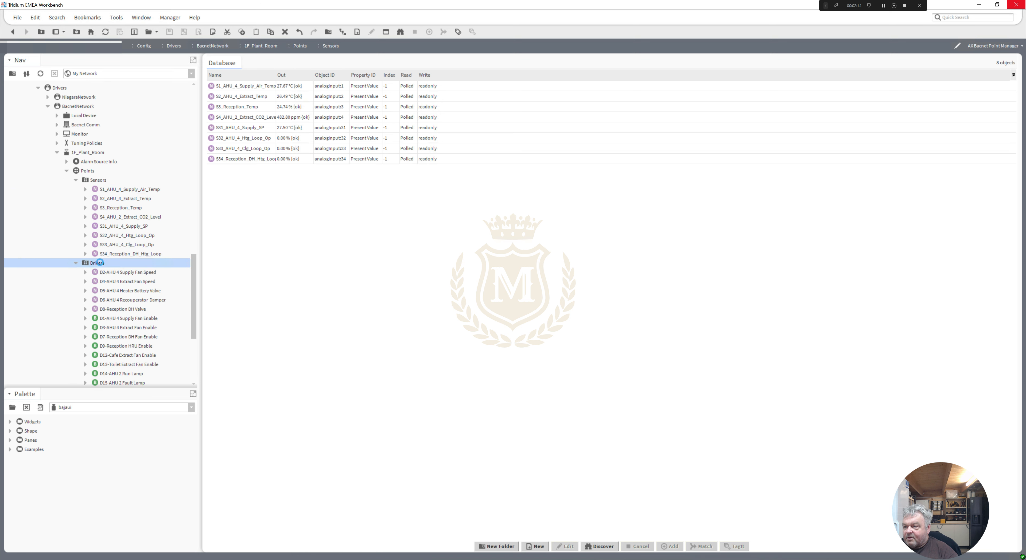
{"action": "double_click", "coordinate": [100, 263]}
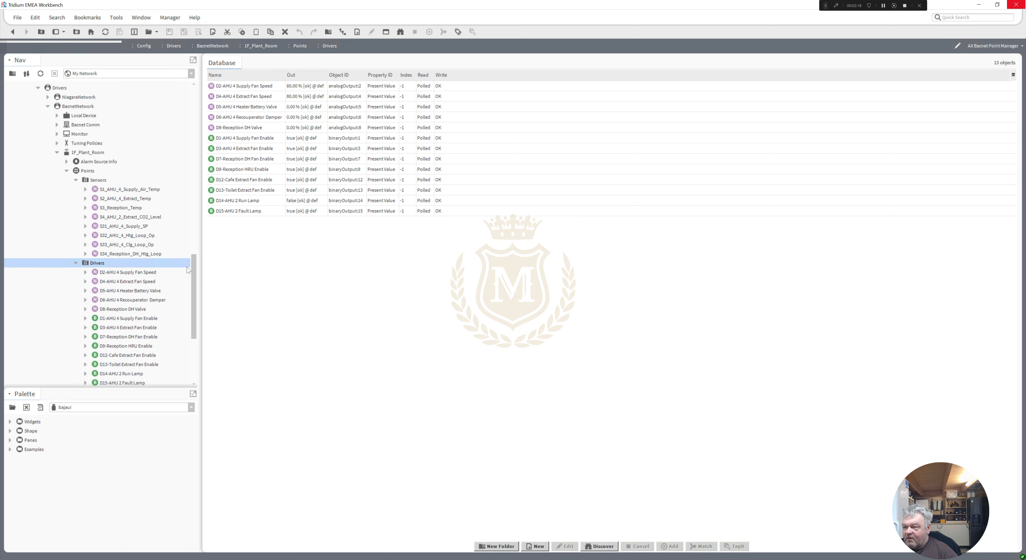
{"action": "scroll", "coordinate": [196, 280], "scroll_direction": "down", "scroll_amount": 1}
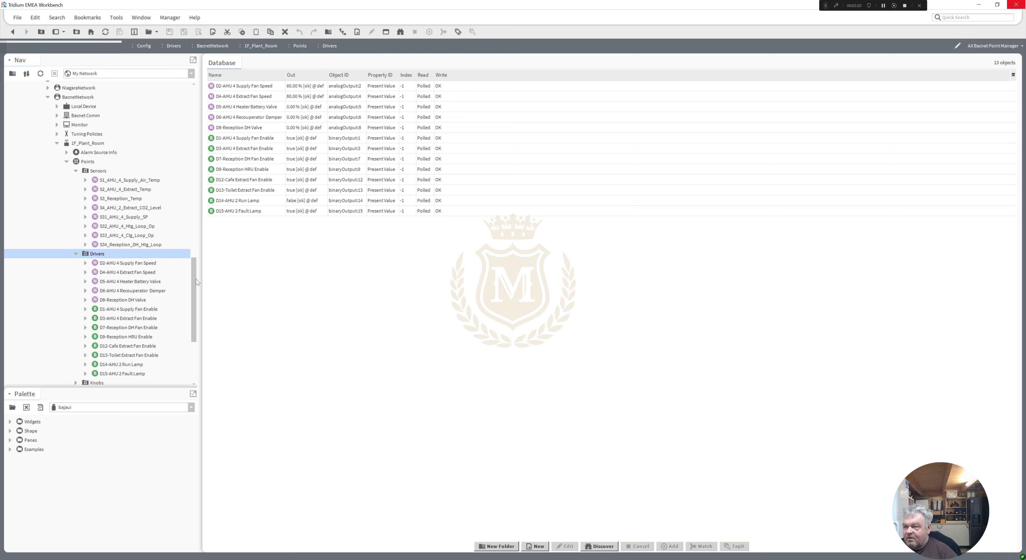
{"action": "scroll", "coordinate": [196, 281], "scroll_direction": "down", "scroll_amount": 2}
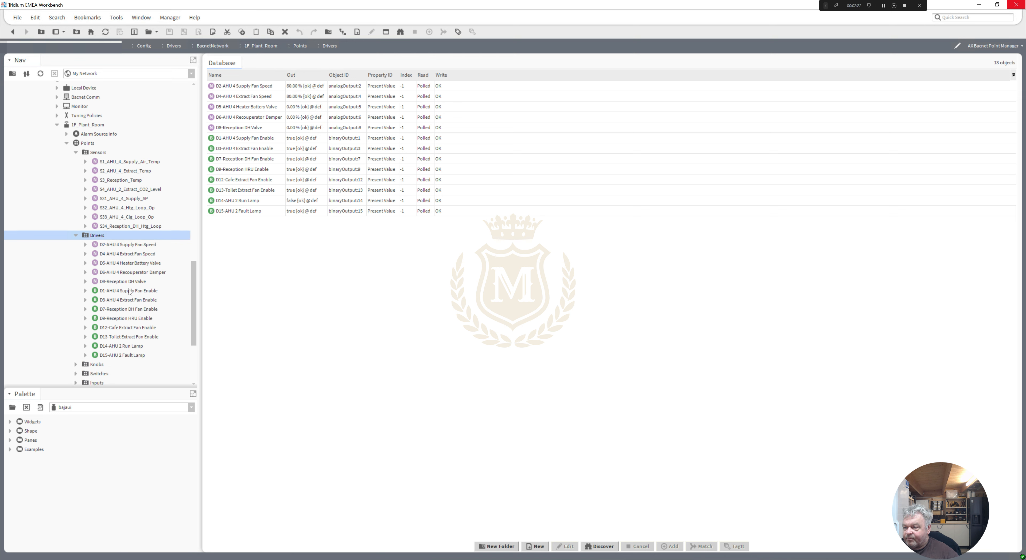
Batch-rename the Drivers folder selection down to D15-AHU 2 Fault Lamp, replacing each space with an underscore
{"action": "left_click", "coordinate": [117, 356], "text": "shift"}
{"action": "right_click", "coordinate": [118, 355]}
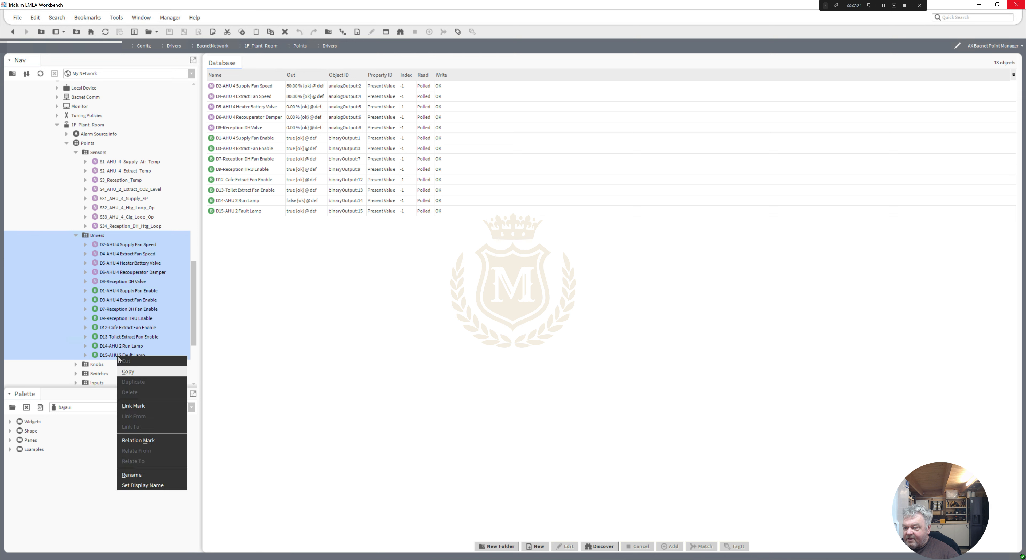
{"action": "left_click", "coordinate": [141, 475]}
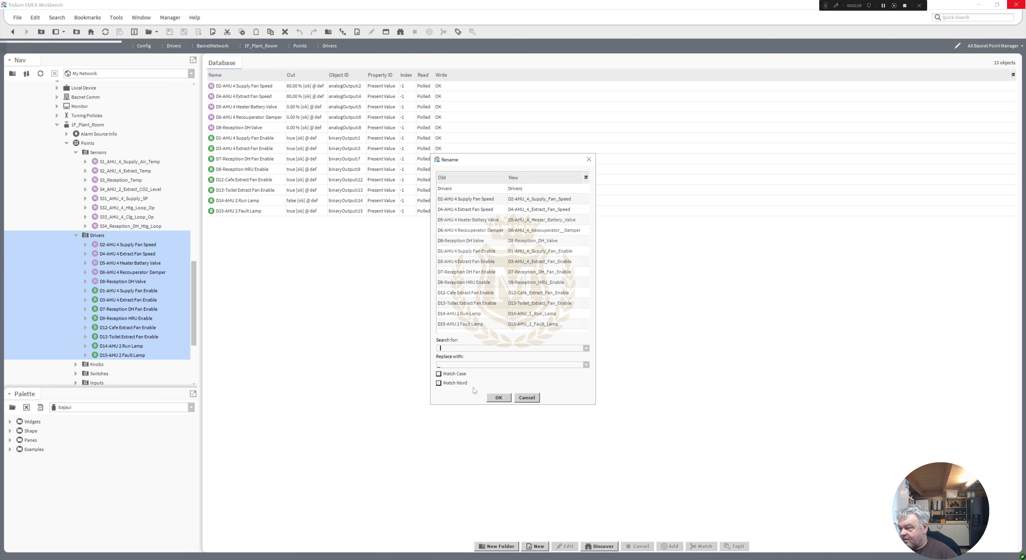
{"action": "left_click", "coordinate": [498, 398]}
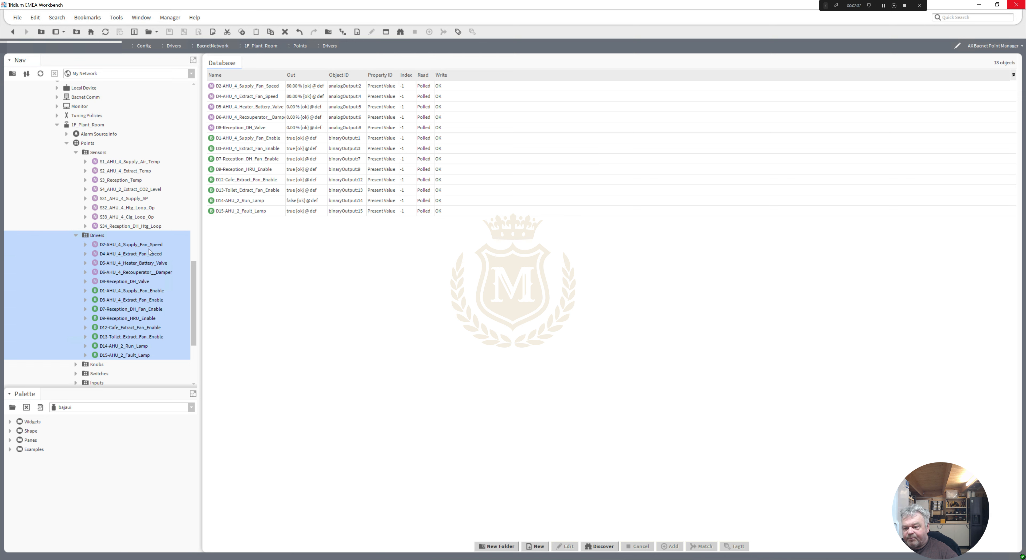
Batch-rename the selected Drivers folder and its points, replacing each hyphen with an underscore
{"action": "right_click", "coordinate": [112, 246]}
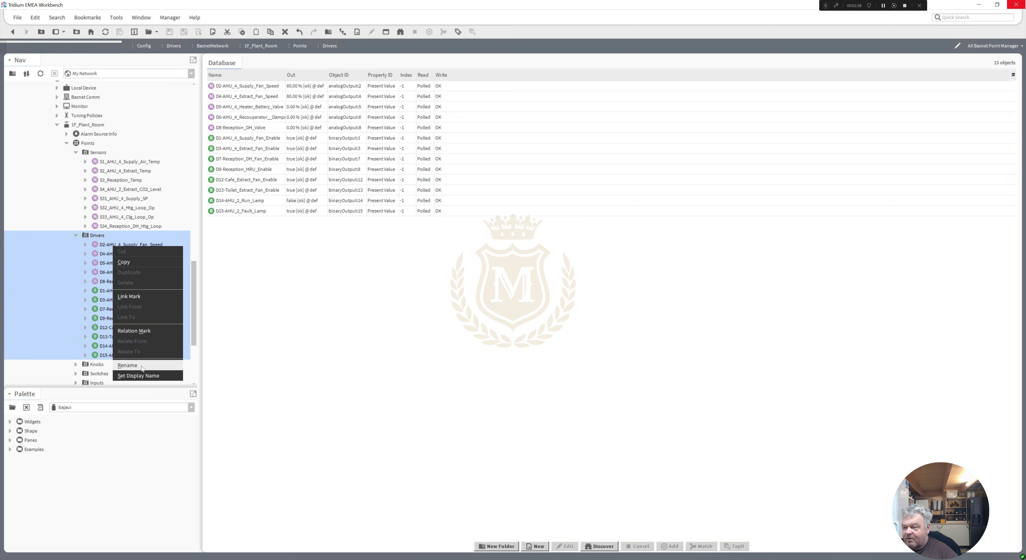
{"action": "left_click", "coordinate": [128, 365]}
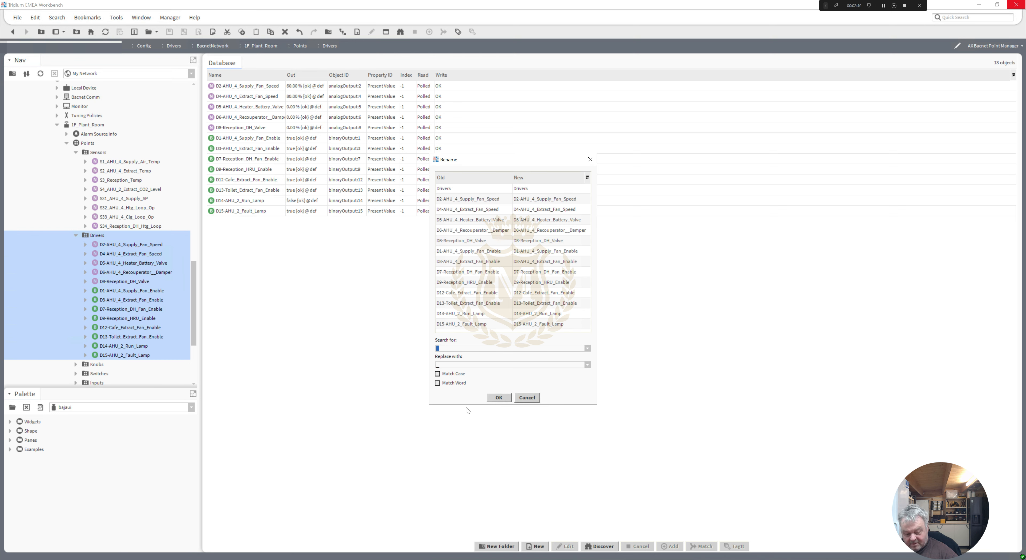
{"action": "type", "text": "-"}
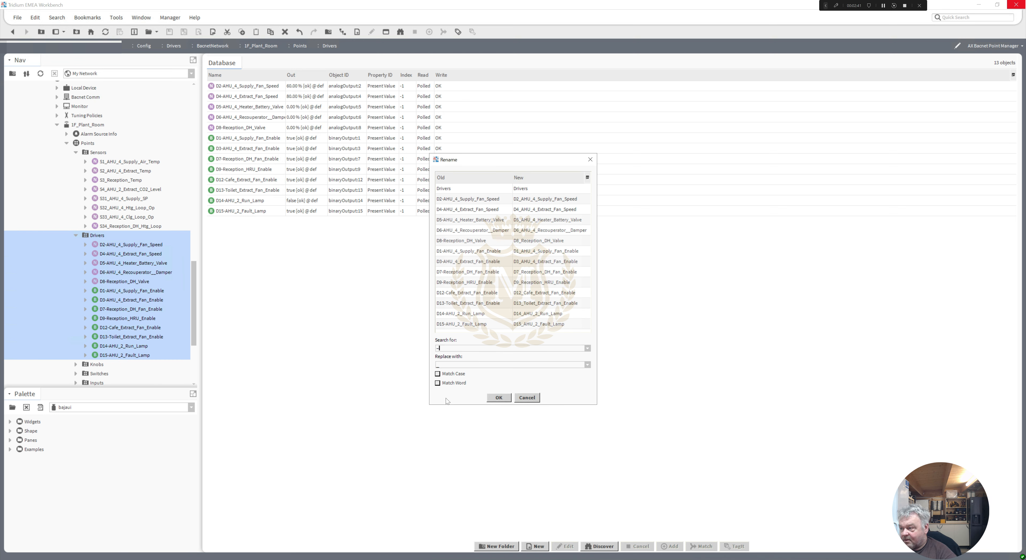
{"action": "left_click", "coordinate": [498, 398]}
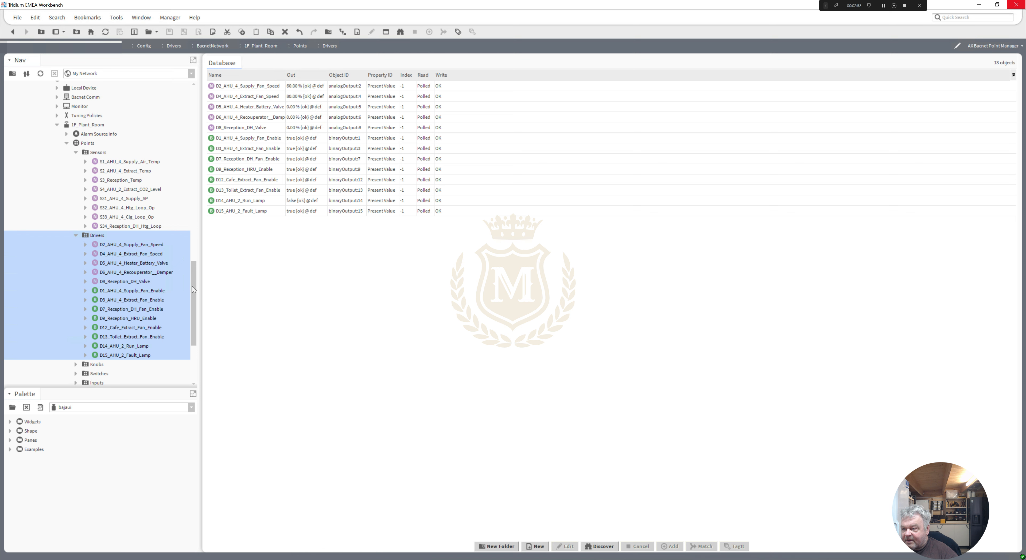
Rename the D6 damper point under Drivers to D6_AHU_4_Recouperator_Damper, removing the doubled underscore
{"action": "left_click", "coordinate": [146, 274]}
{"action": "right_click", "coordinate": [146, 273]}
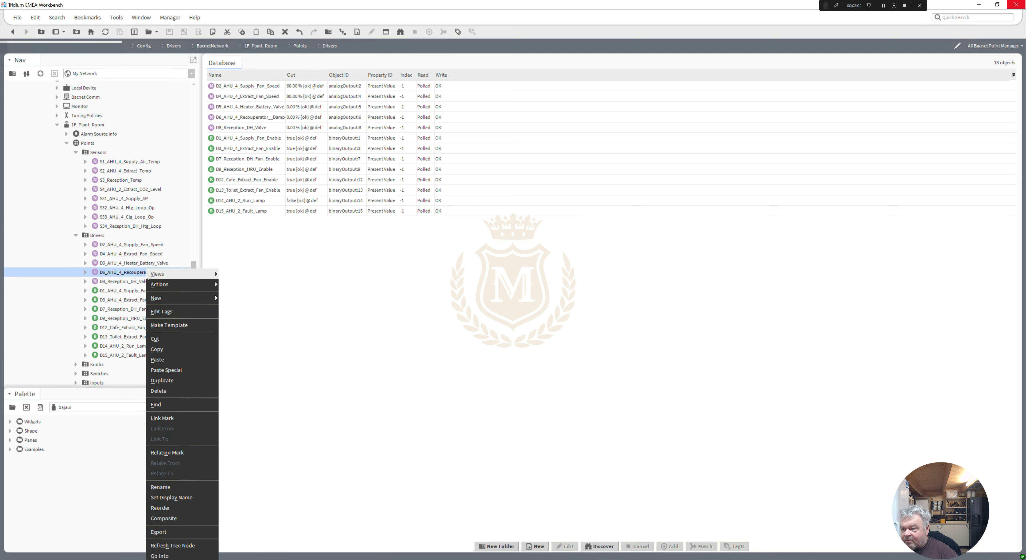
{"action": "left_click", "coordinate": [186, 487]}
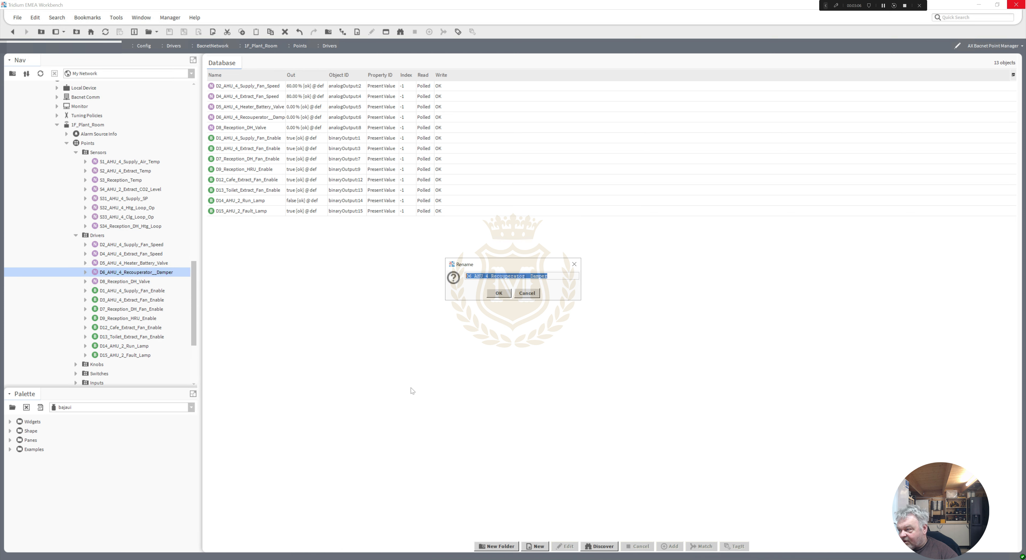
{"action": "left_click", "coordinate": [526, 276]}
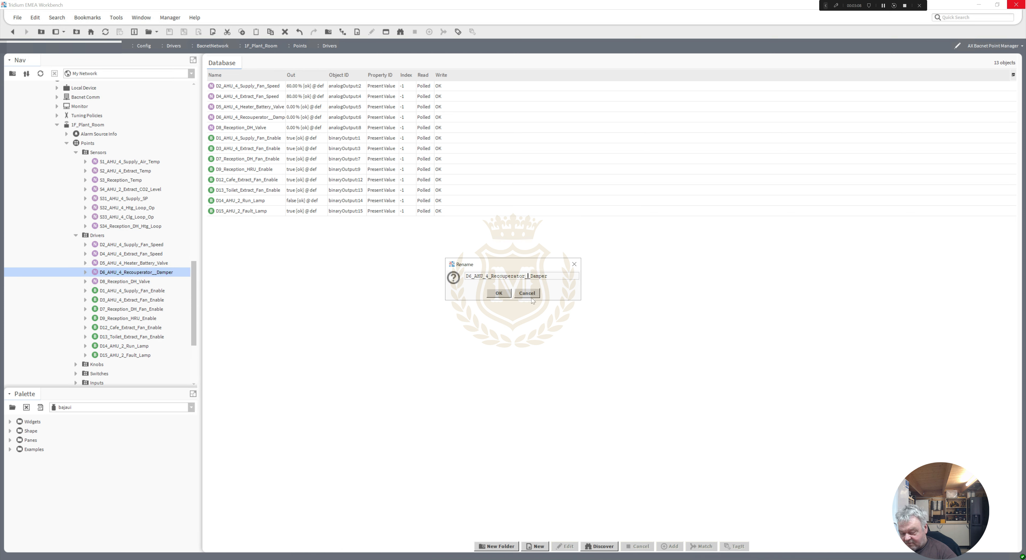
{"action": "key", "text": "BackSpace"}
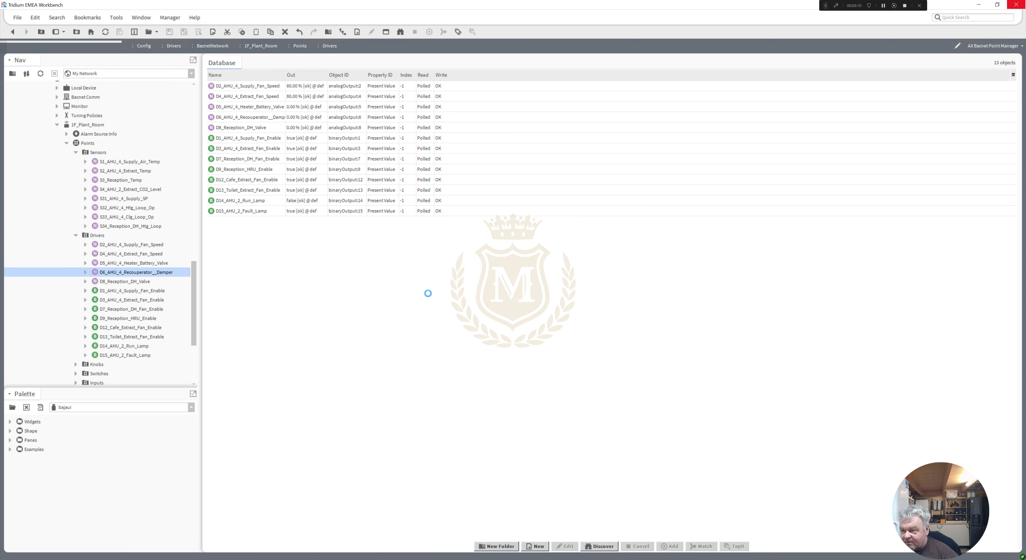
{"action": "left_click", "coordinate": [498, 293]}
Open the point list of the Knobs folder under 1F_Plant_Room and expand the folder in the tree
{"action": "left_click_drag", "start_coordinate": [194, 317], "coordinate": [194, 320]}
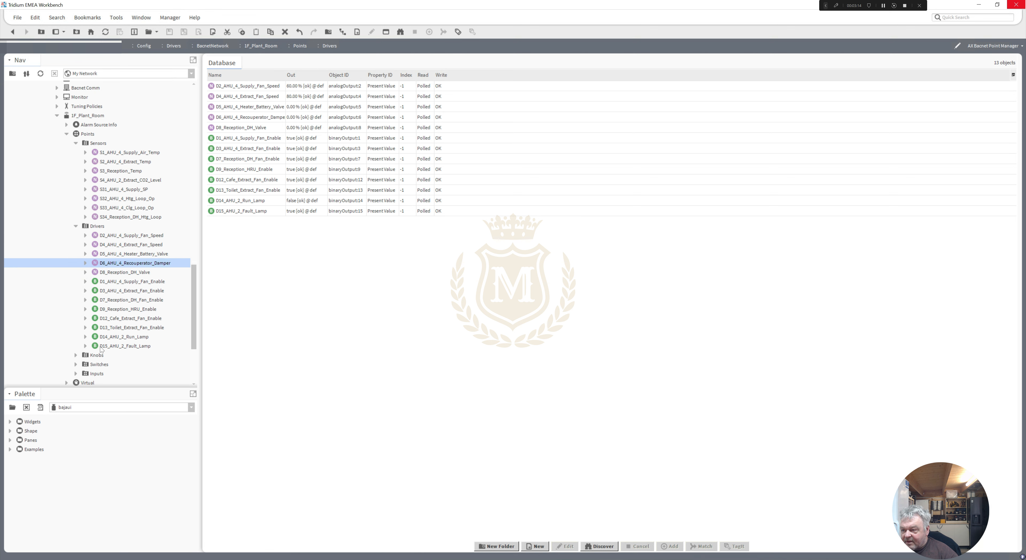
{"action": "double_click", "coordinate": [89, 355]}
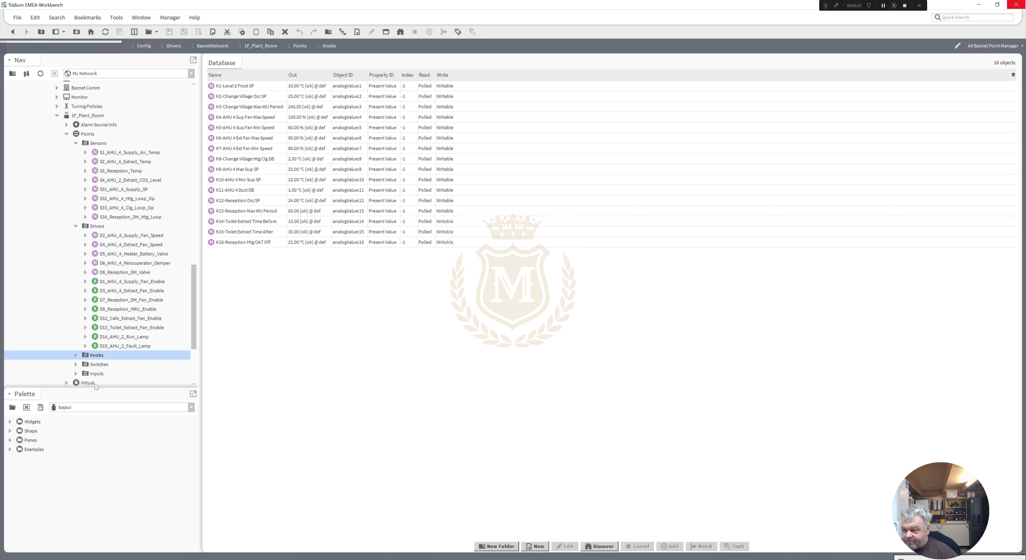
{"action": "left_click", "coordinate": [77, 355]}
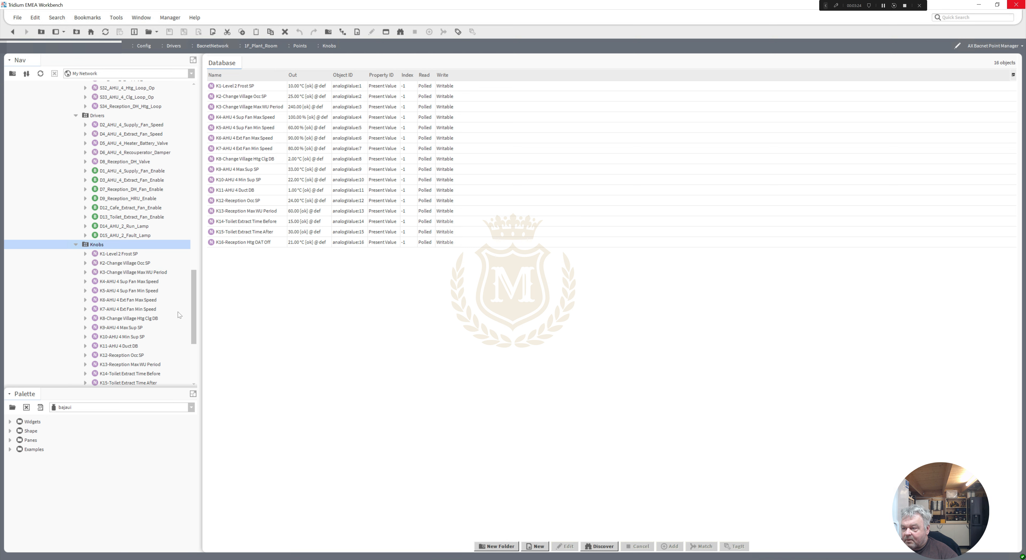
Batch-rename all the Knobs points from K1 to K16, replacing each space with an underscore
{"action": "left_click_drag", "start_coordinate": [195, 315], "coordinate": [194, 321]}
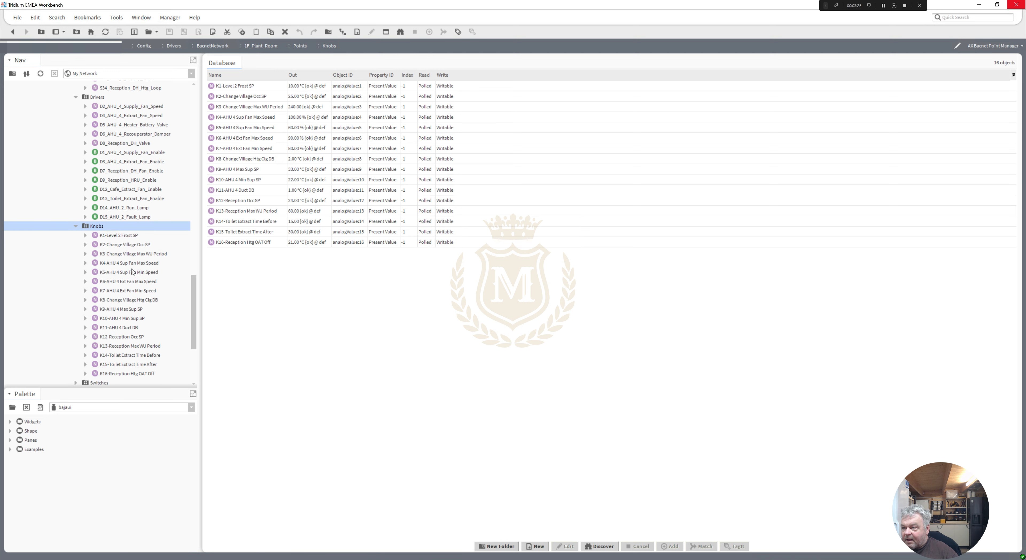
{"action": "left_click", "coordinate": [118, 236]}
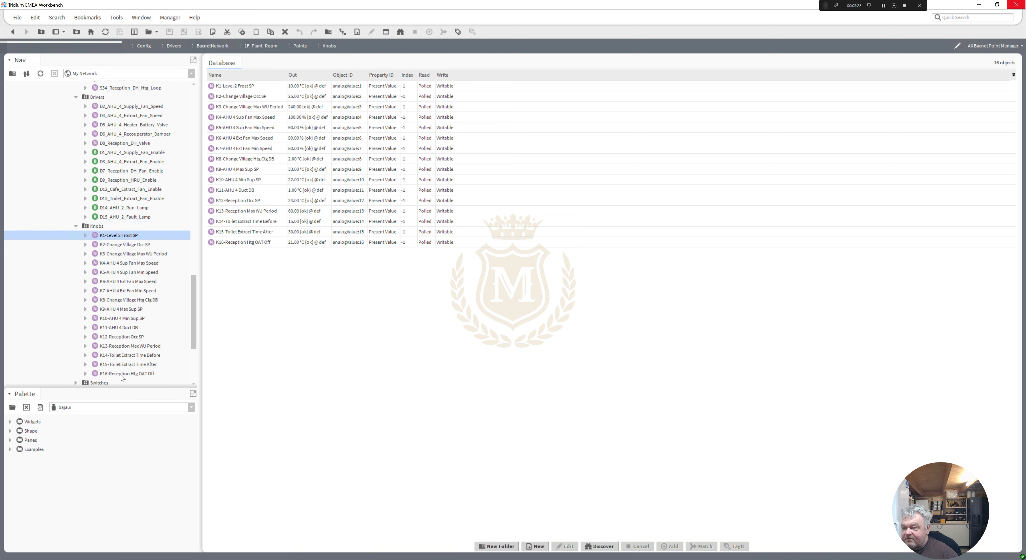
{"action": "left_click", "coordinate": [122, 375], "text": "shift"}
{"action": "right_click", "coordinate": [121, 374]}
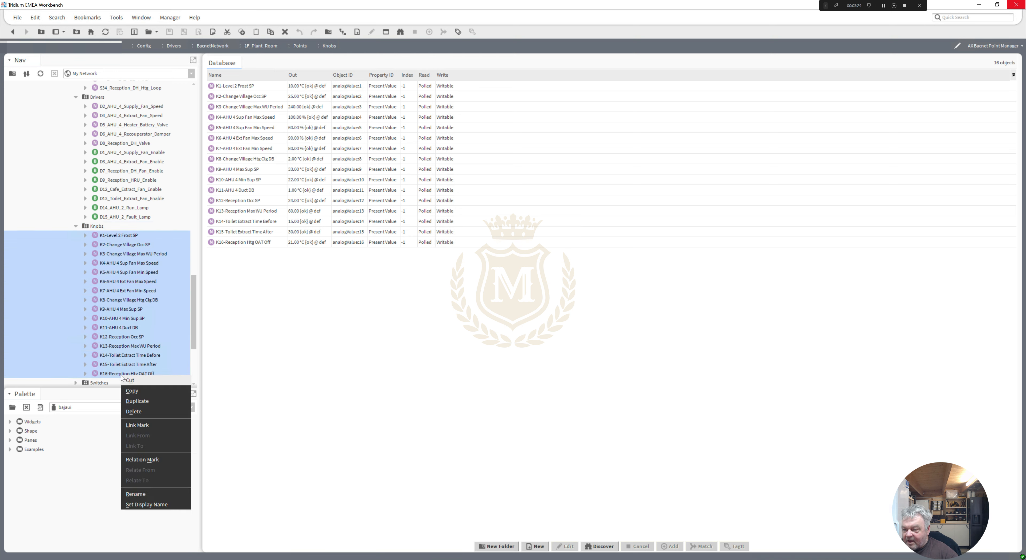
{"action": "left_click", "coordinate": [144, 495]}
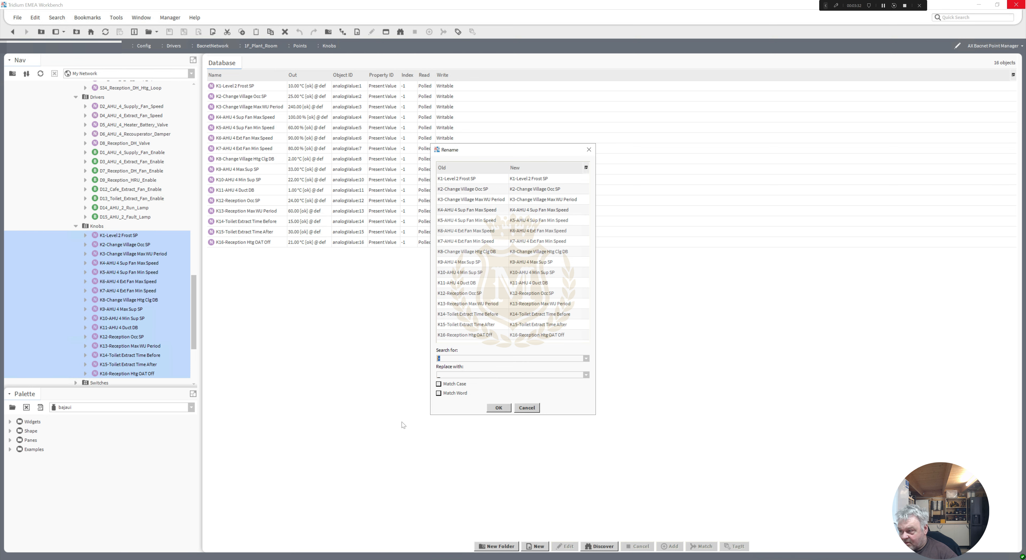
{"action": "left_click", "coordinate": [498, 408]}
Batch-rename the same K1 to K16 Knobs points again, replacing each hyphen with an underscore
{"action": "right_click", "coordinate": [112, 367]}
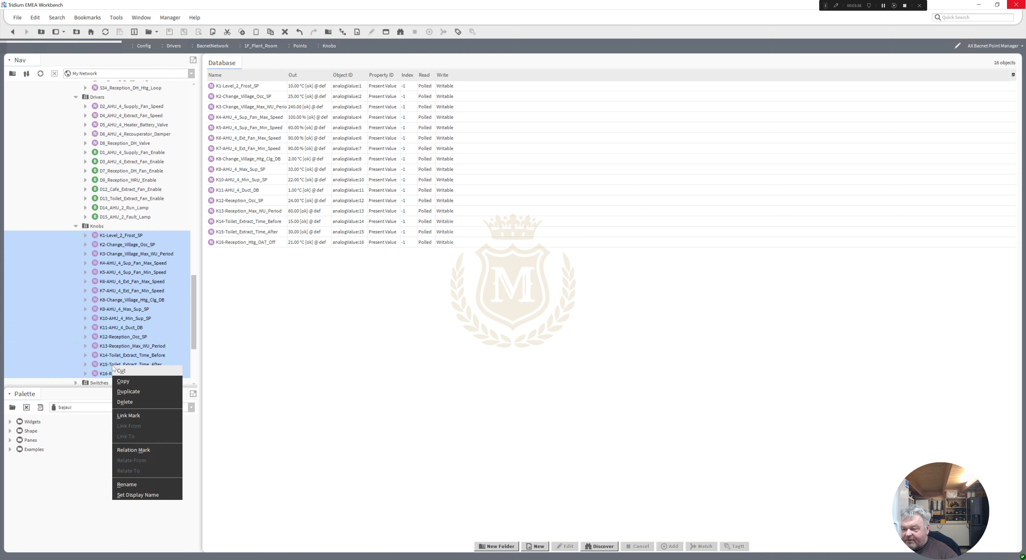
{"action": "left_click", "coordinate": [144, 485]}
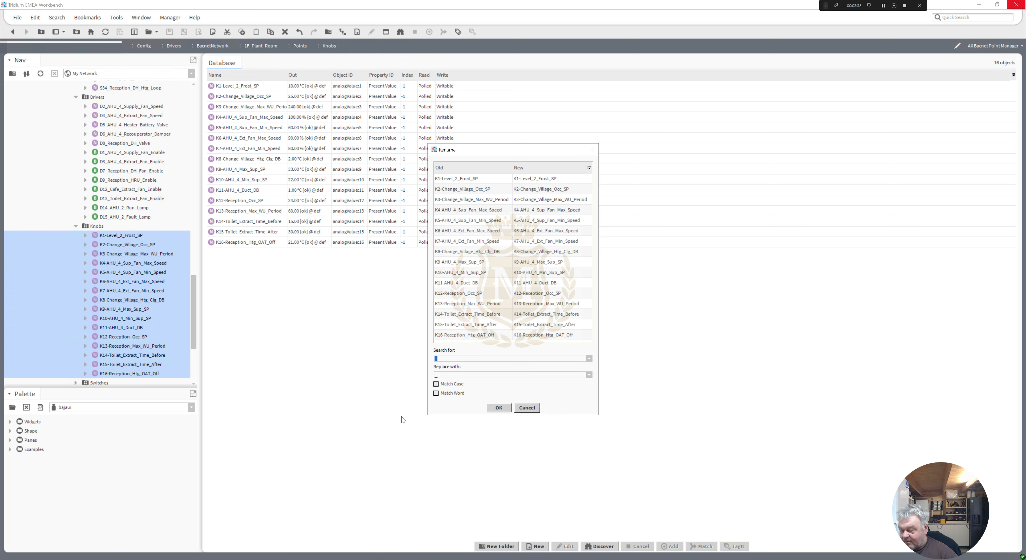
{"action": "left_click", "coordinate": [499, 408]}
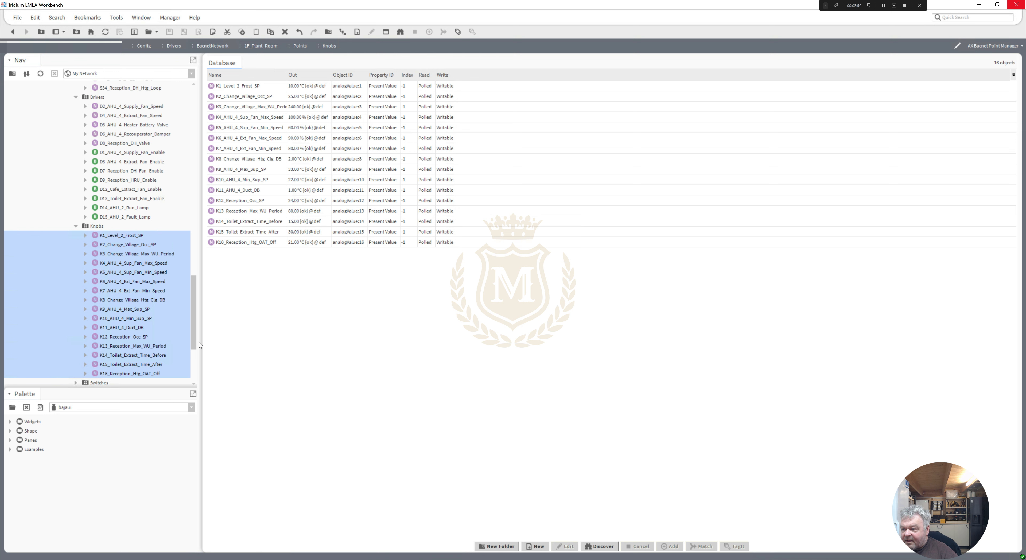
Expand the Switches folder under the Points of 1F_Plant_Room and open its point list
{"action": "scroll", "coordinate": [199, 342], "scroll_direction": "down", "scroll_amount": 1}
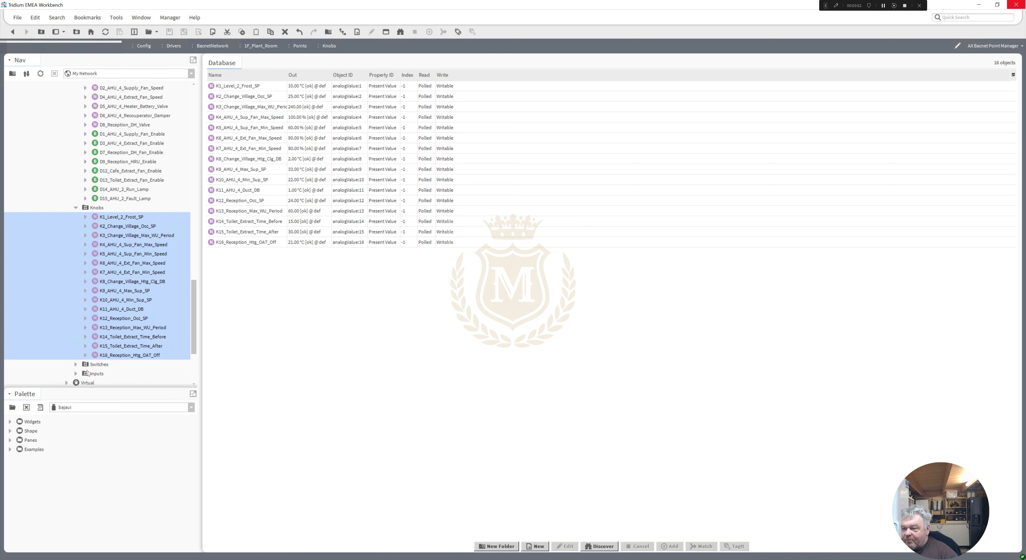
{"action": "left_click", "coordinate": [76, 364]}
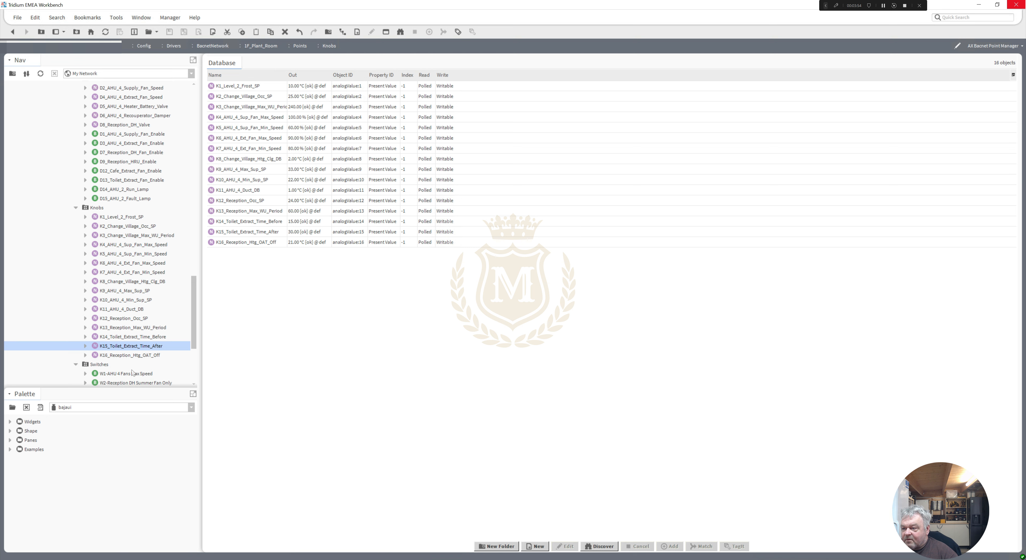
{"action": "left_click", "coordinate": [97, 364]}
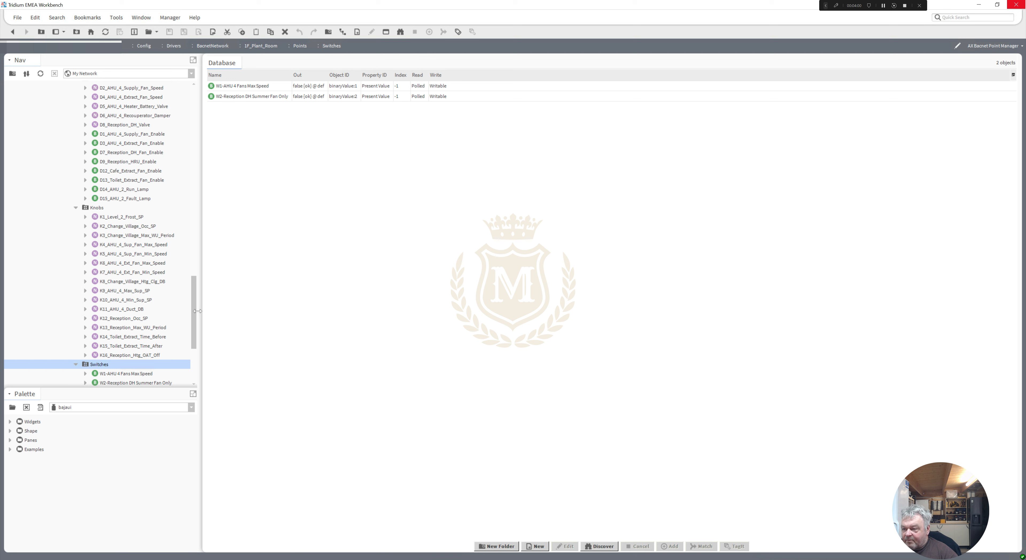
Batch-rename the Switches points W1 and W2, replacing each space with an underscore
{"action": "left_click", "coordinate": [130, 376]}
{"action": "left_click", "coordinate": [130, 384], "text": "shift"}
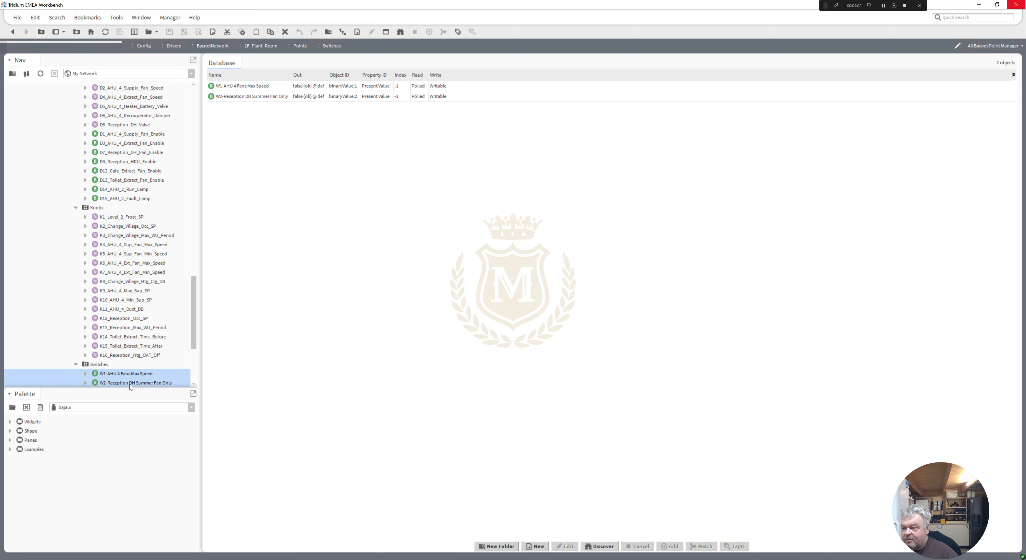
{"action": "right_click", "coordinate": [130, 386]}
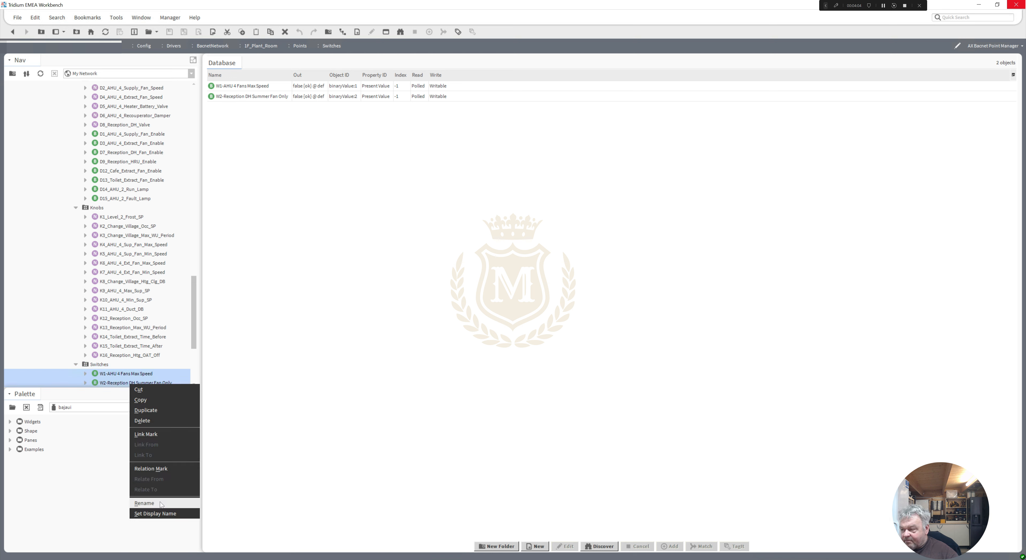
{"action": "left_click", "coordinate": [163, 513]}
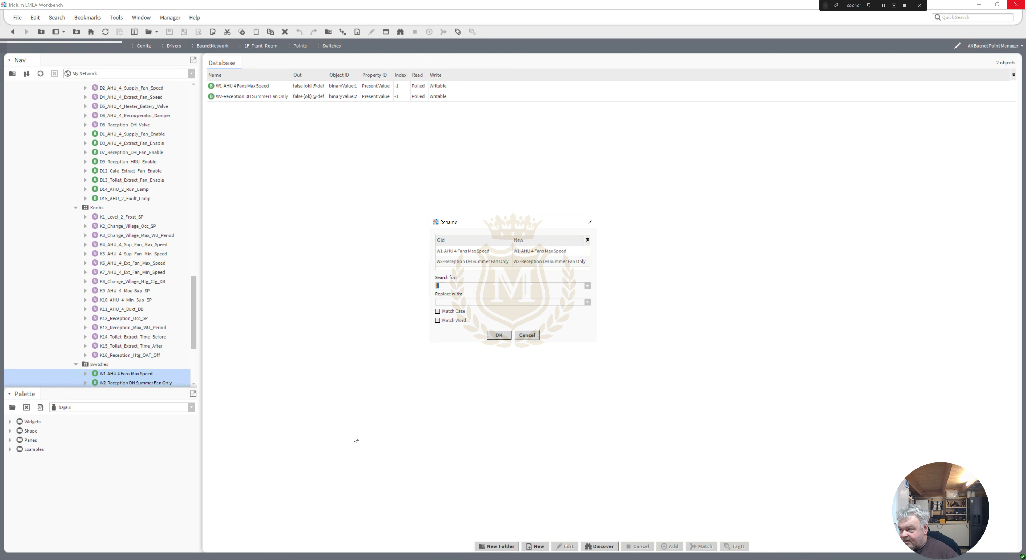
{"action": "left_click", "coordinate": [497, 336]}
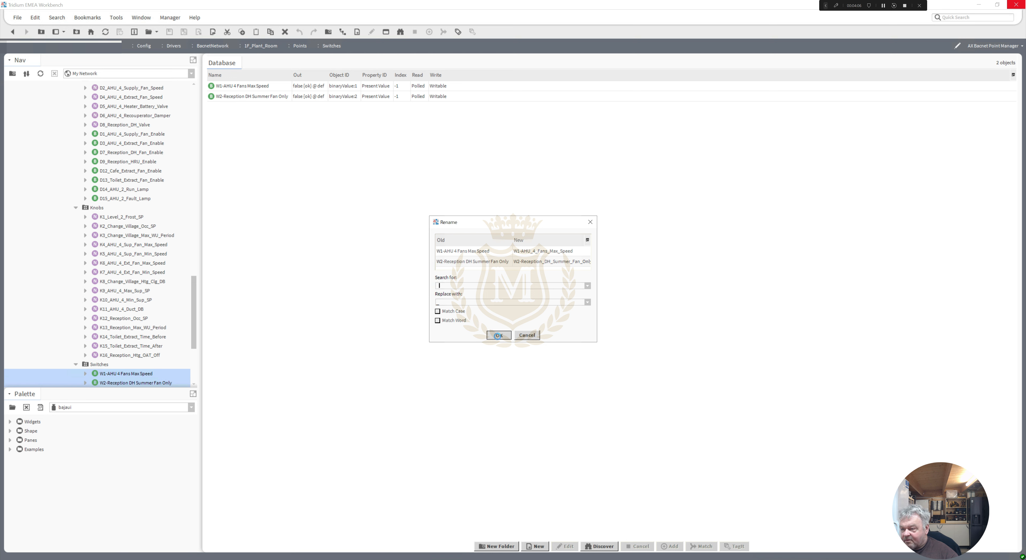
Batch-rename the same two Switches points again, replacing each hyphen with an underscore
{"action": "right_click", "coordinate": [119, 379]}
{"action": "left_click", "coordinate": [153, 506]}
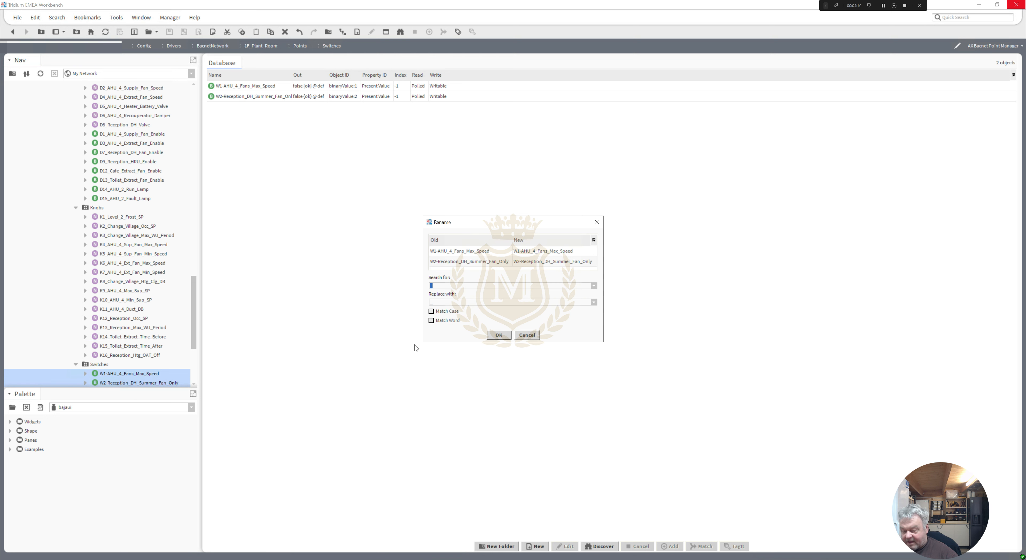
{"action": "type", "text": "-"}
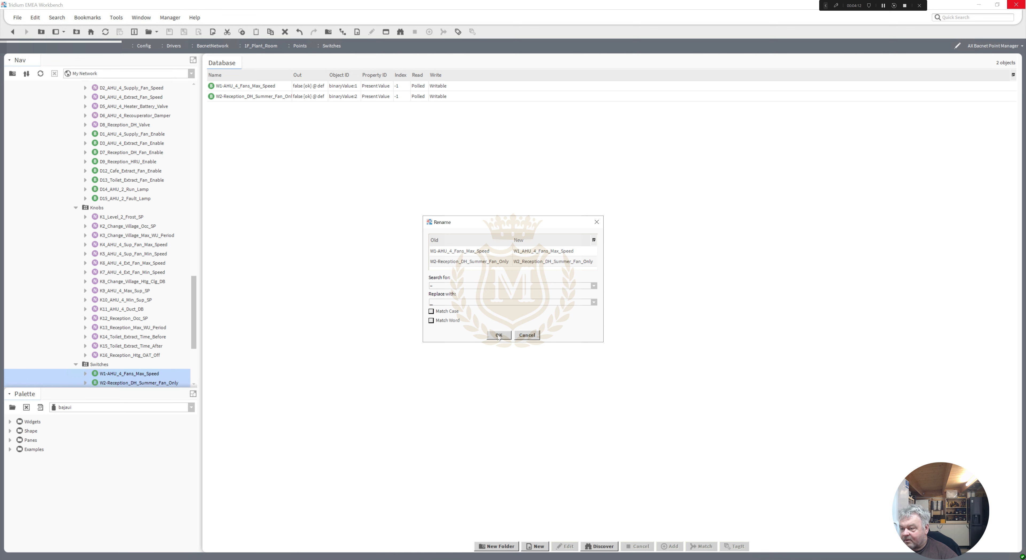
{"action": "left_click", "coordinate": [498, 335]}
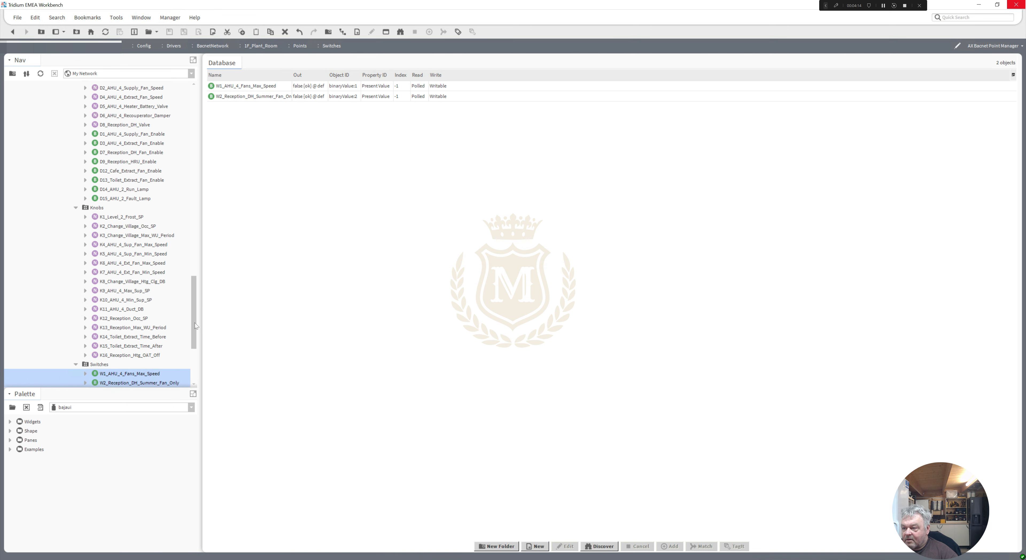
Expand the Inputs folder under the Points of 1F_Plant_Room and open its point list
{"action": "left_click_drag", "start_coordinate": [194, 323], "coordinate": [194, 327]}
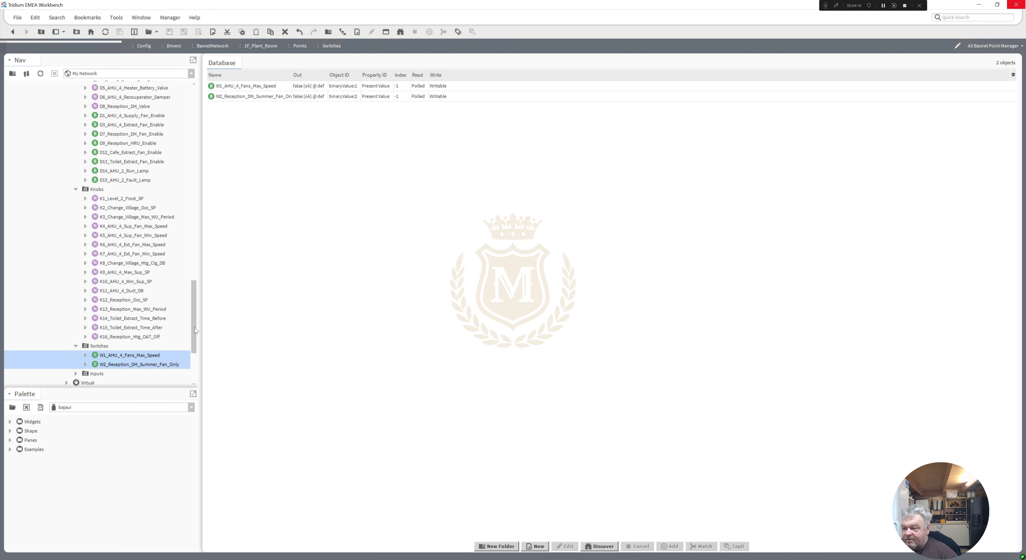
{"action": "left_click", "coordinate": [76, 374]}
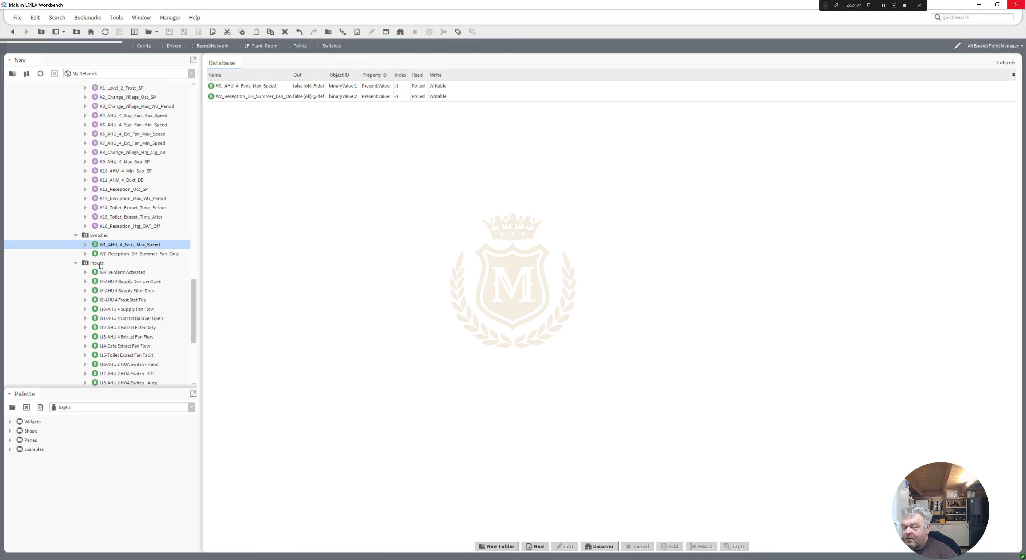
{"action": "left_click", "coordinate": [101, 264]}
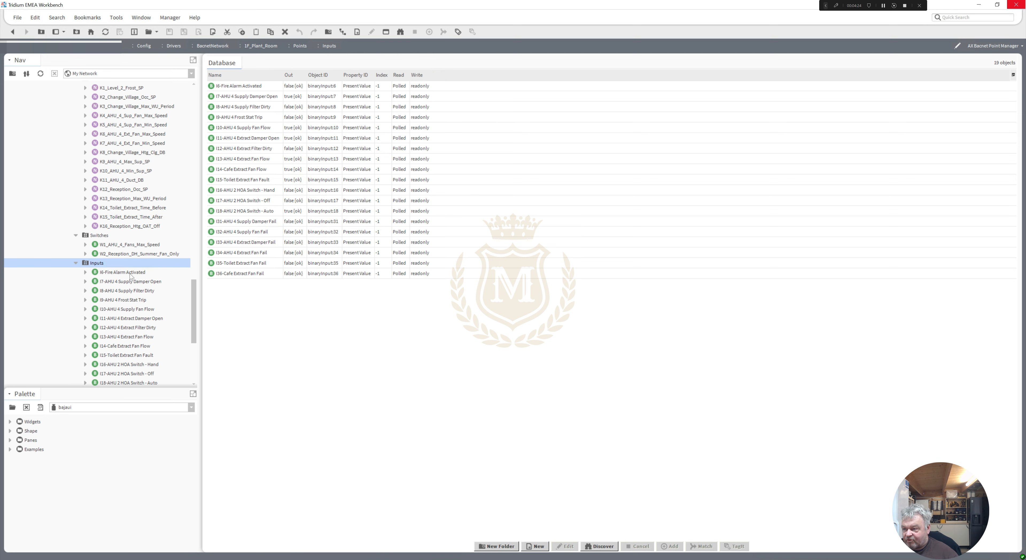
Batch-rename all the Inputs points from I6-Fire Alarm Activated to I36-Cafe Extract Fan Fail, replacing each space with an underscore
{"action": "left_click", "coordinate": [131, 273]}
{"action": "left_click_drag", "start_coordinate": [194, 310], "coordinate": [195, 330]}
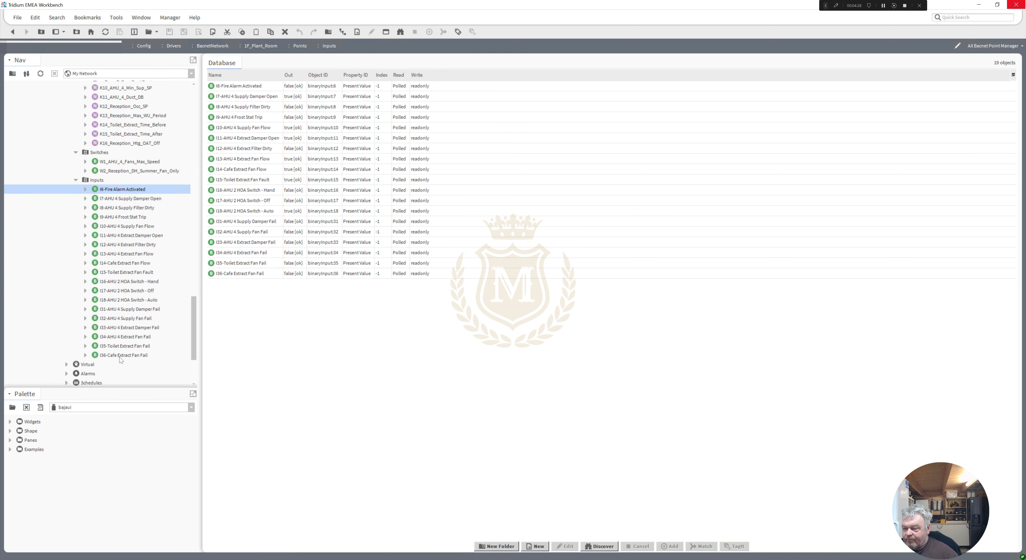
{"action": "left_click", "coordinate": [119, 357], "text": "shift"}
{"action": "right_click", "coordinate": [119, 357]}
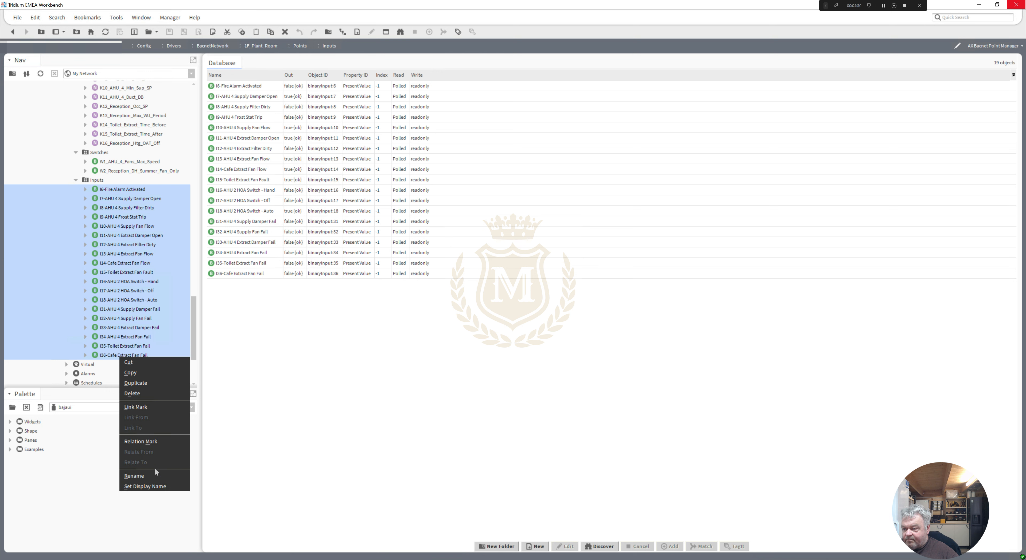
{"action": "left_click", "coordinate": [151, 475]}
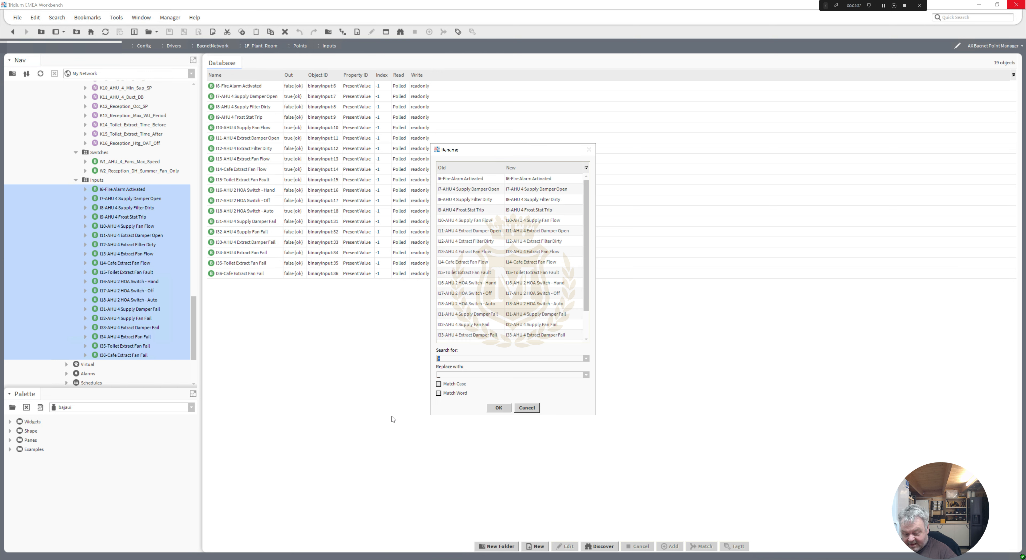
{"action": "left_click", "coordinate": [499, 408]}
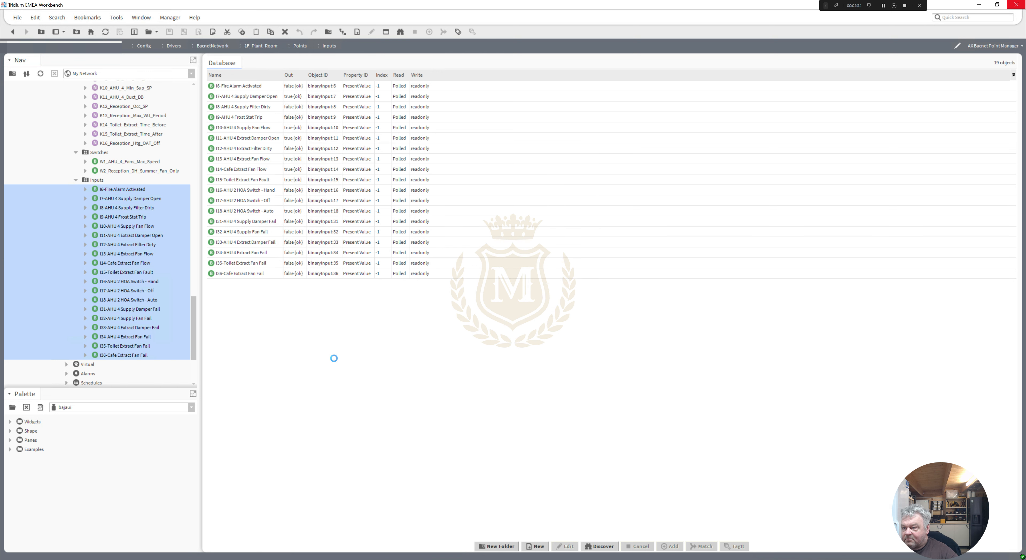
Batch-rename the selected Inputs points of 1F_Plant_Room, replacing each hyphen with an underscore
{"action": "right_click", "coordinate": [108, 292]}
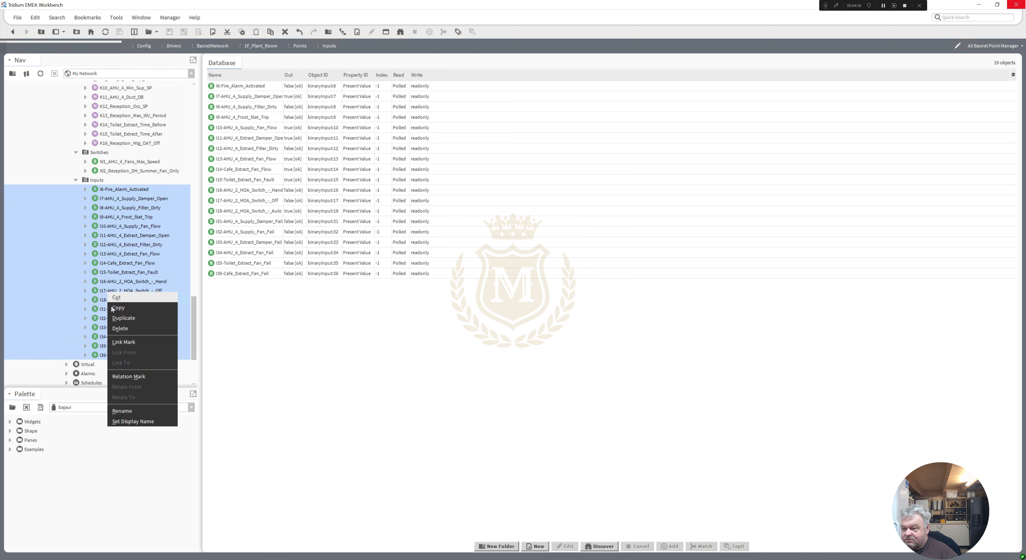
{"action": "left_click", "coordinate": [127, 411]}
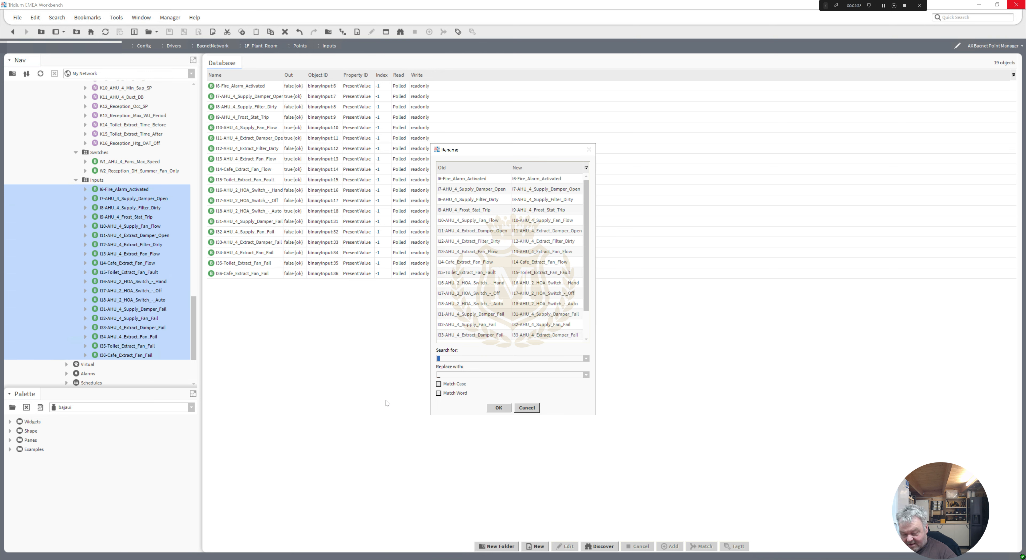
{"action": "type", "text": "-"}
{"action": "left_click", "coordinate": [498, 408]}
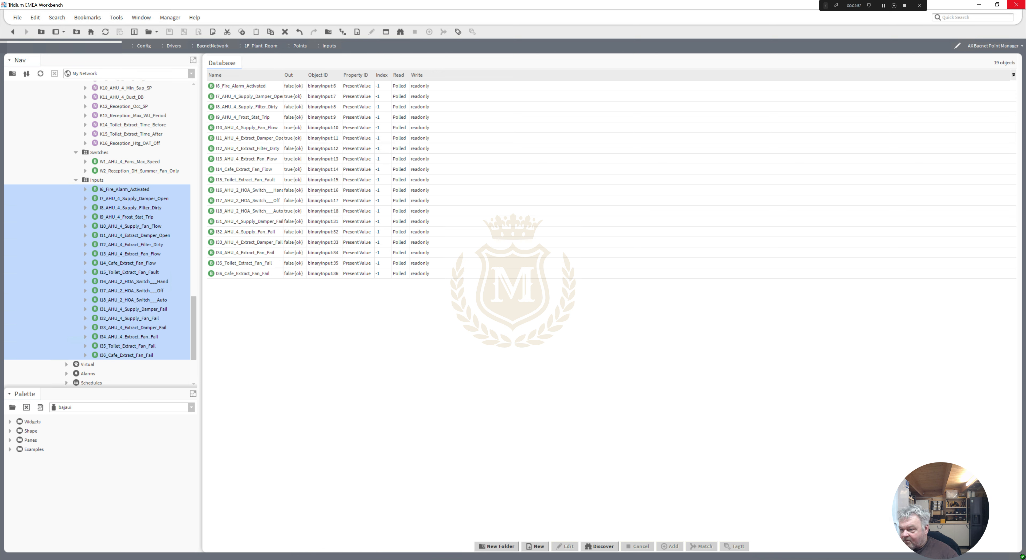
Batch-rename the same Inputs points again, replacing each triple underscore (___) with a single underscore
{"action": "right_click", "coordinate": [127, 358]}
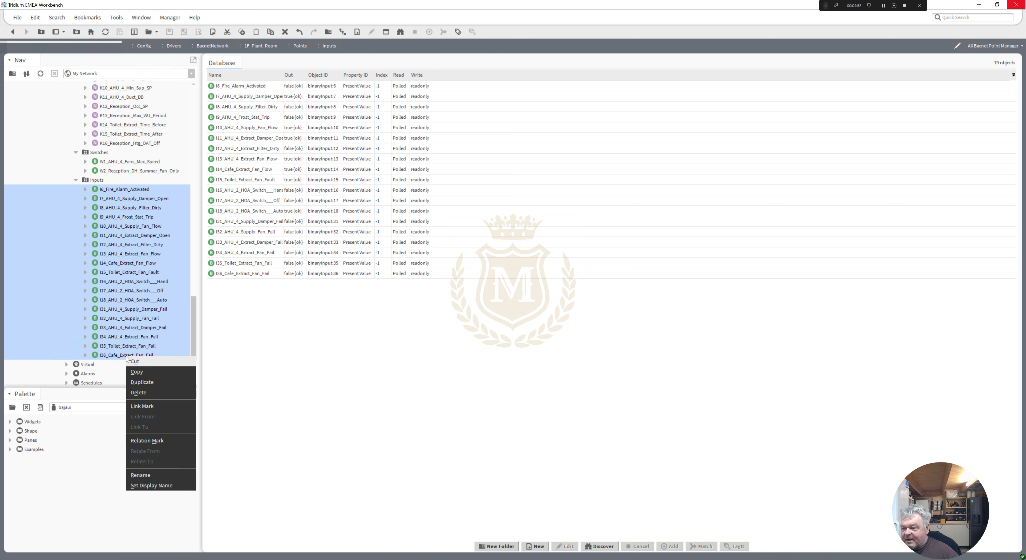
{"action": "left_click", "coordinate": [140, 475]}
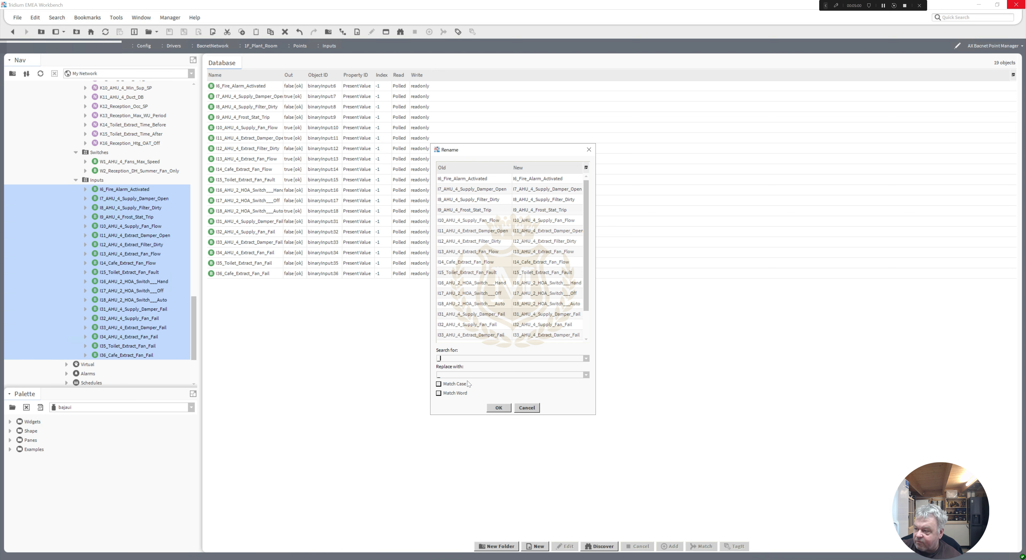
{"action": "type", "text": "__"}
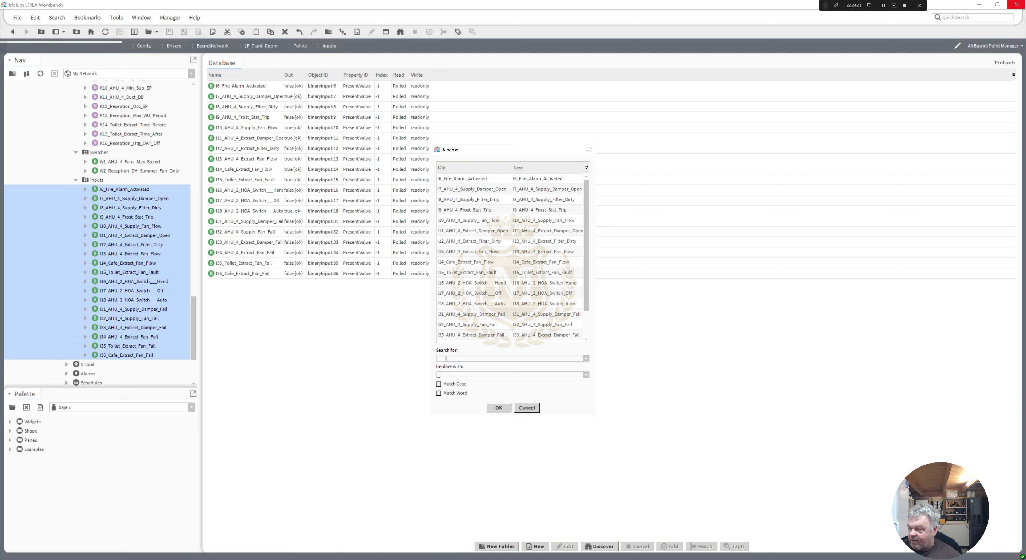
{"action": "left_click", "coordinate": [500, 409]}
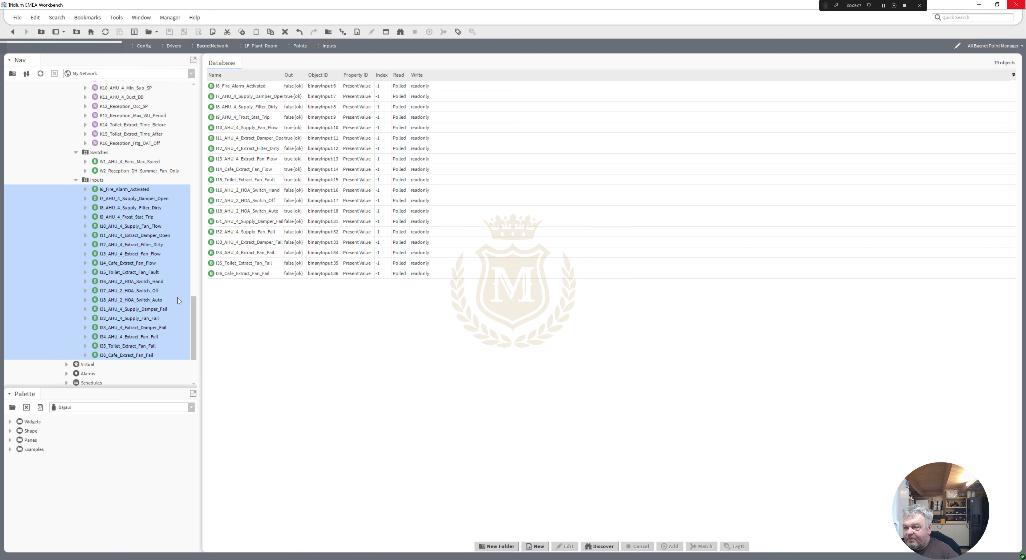
Expand the Pool_AHU device, its Points and the Sensors folder, and open the Sensors point list
{"action": "mouse_move", "coordinate": [195, 305]}
{"action": "left_mouse_down"}
{"action": "mouse_move", "coordinate": [193, 235]}
{"action": "mouse_move", "coordinate": [193, 318]}
{"action": "left_mouse_up"}
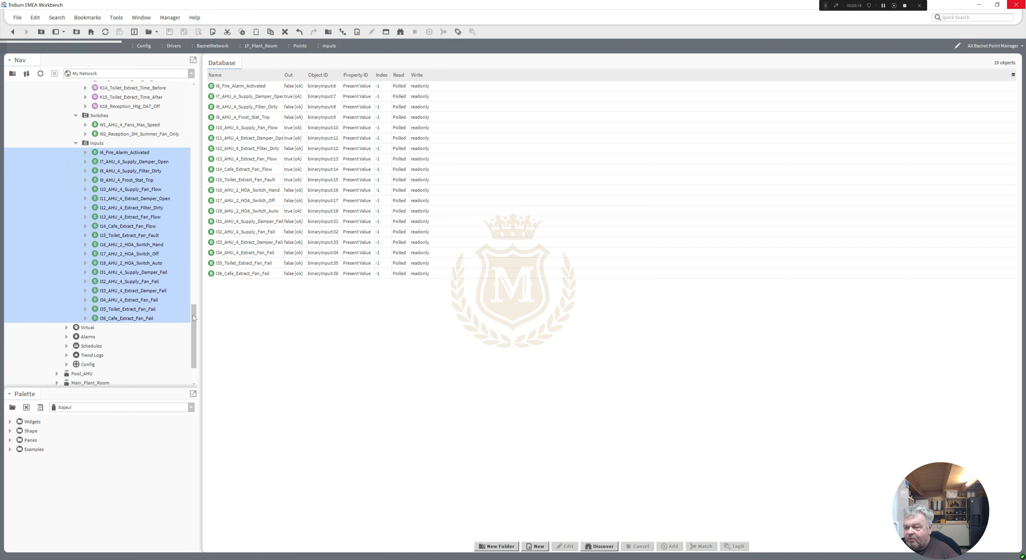
{"action": "left_click", "coordinate": [56, 373]}
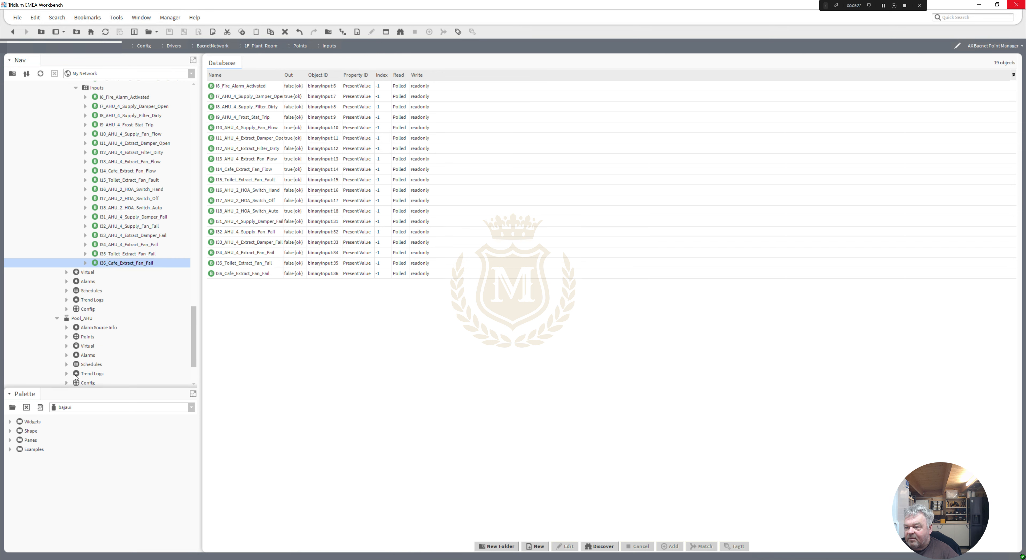
{"action": "left_click", "coordinate": [66, 337]}
{"action": "left_click", "coordinate": [92, 346]}
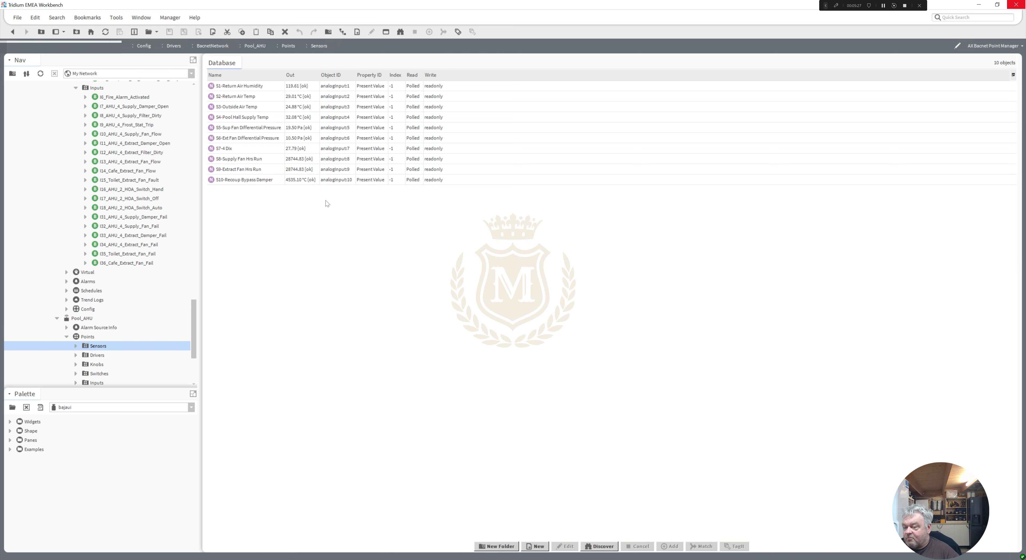
{"action": "left_click", "coordinate": [75, 346]}
Batch-rename the Pool_AHU Sensors points from S1-Return Air Humidity to S10-Recoup Bypass Damper, replacing each space with an underscore
{"action": "left_click", "coordinate": [132, 302]}
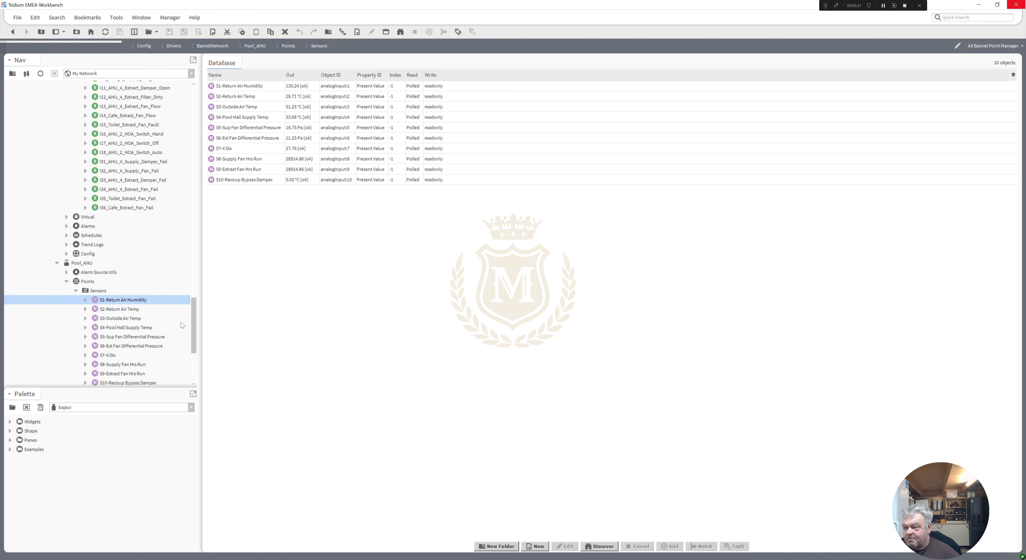
{"action": "left_click_drag", "start_coordinate": [194, 326], "coordinate": [195, 337]}
{"action": "scroll", "coordinate": [142, 311], "scroll_direction": "down", "scroll_amount": 1}
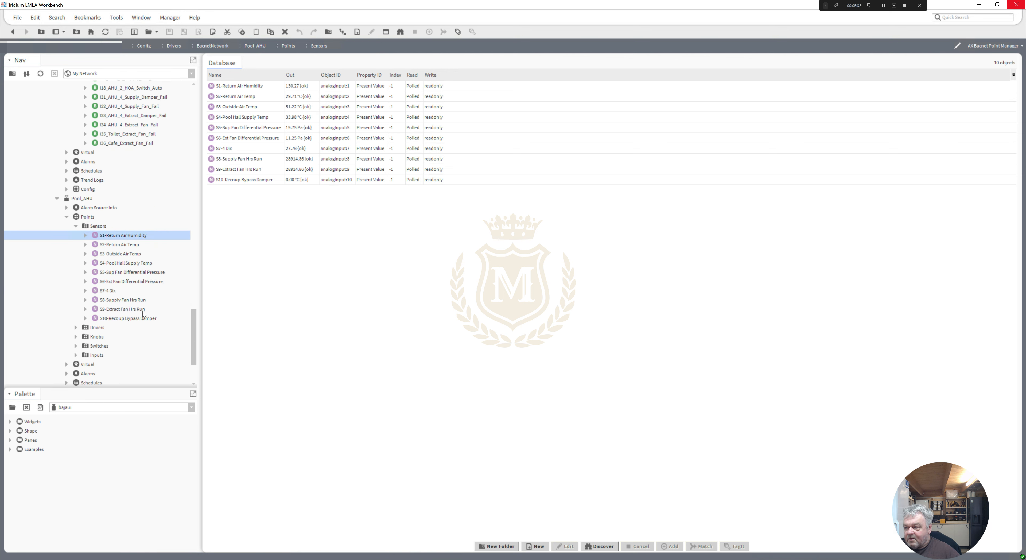
{"action": "left_click", "coordinate": [127, 318], "text": "shift"}
{"action": "right_click", "coordinate": [127, 319]}
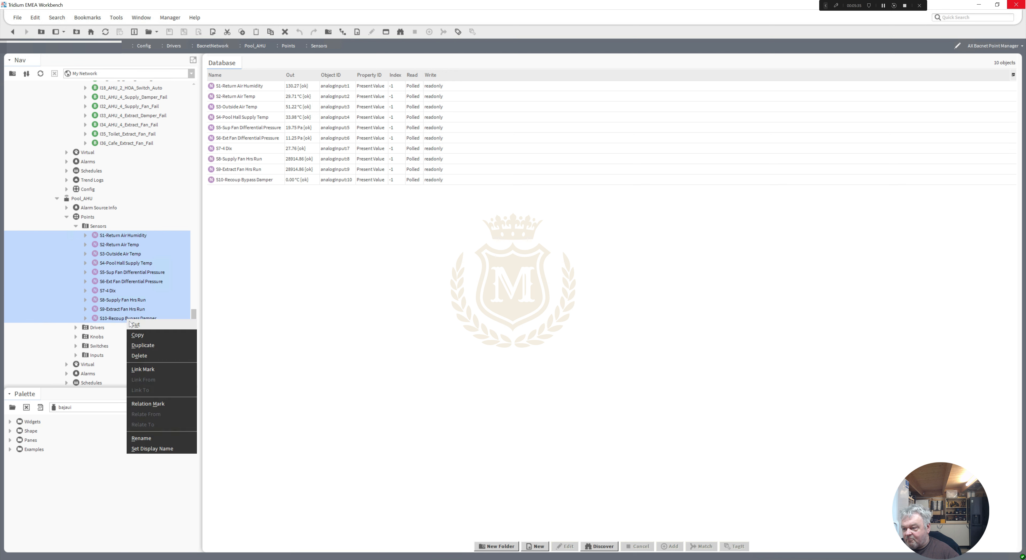
{"action": "left_click", "coordinate": [180, 438]}
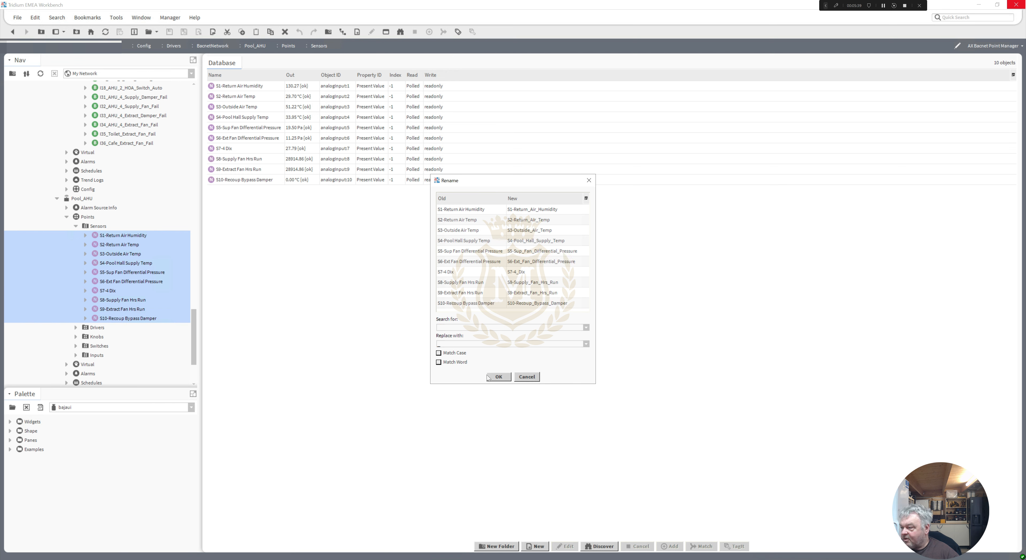
{"action": "left_click", "coordinate": [498, 376]}
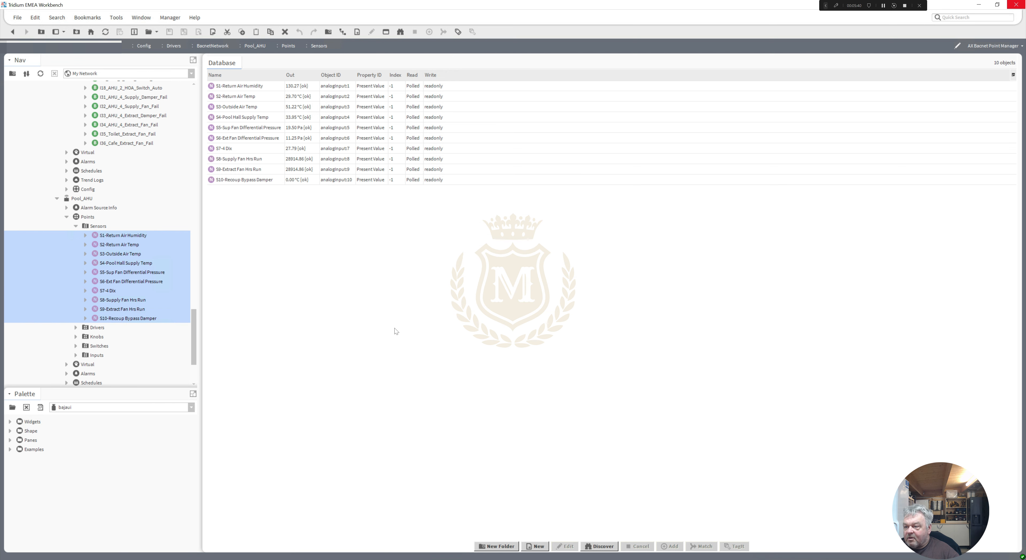
Batch-rename the same ten Sensors points again, replacing each hyphen with an underscore
{"action": "right_click", "coordinate": [103, 292]}
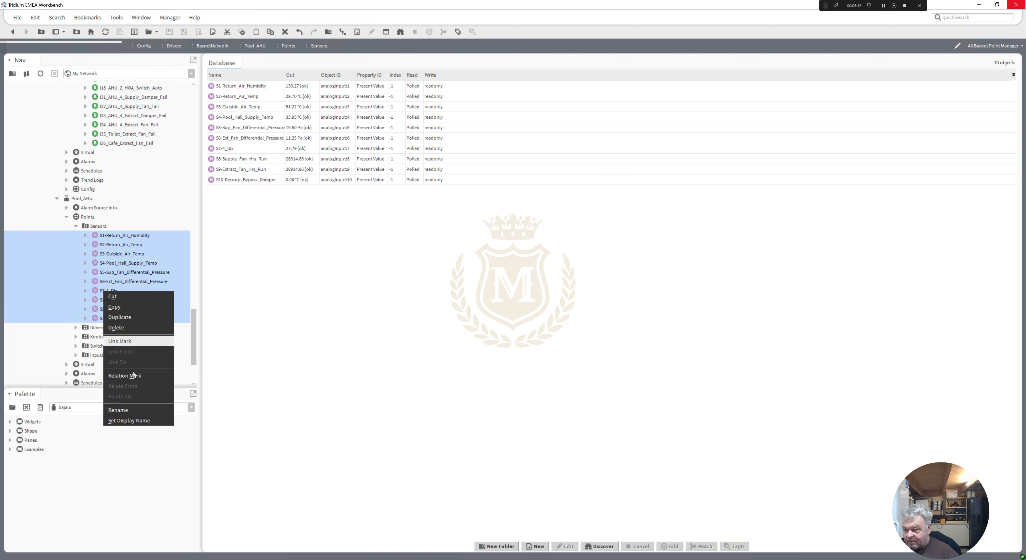
{"action": "left_click", "coordinate": [137, 414]}
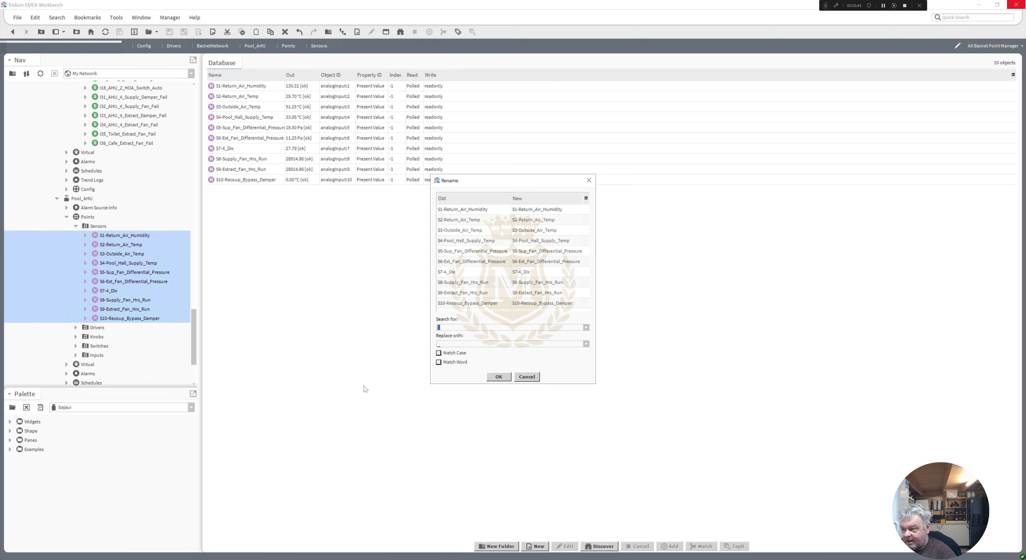
{"action": "type", "text": "-"}
{"action": "left_click", "coordinate": [499, 376]}
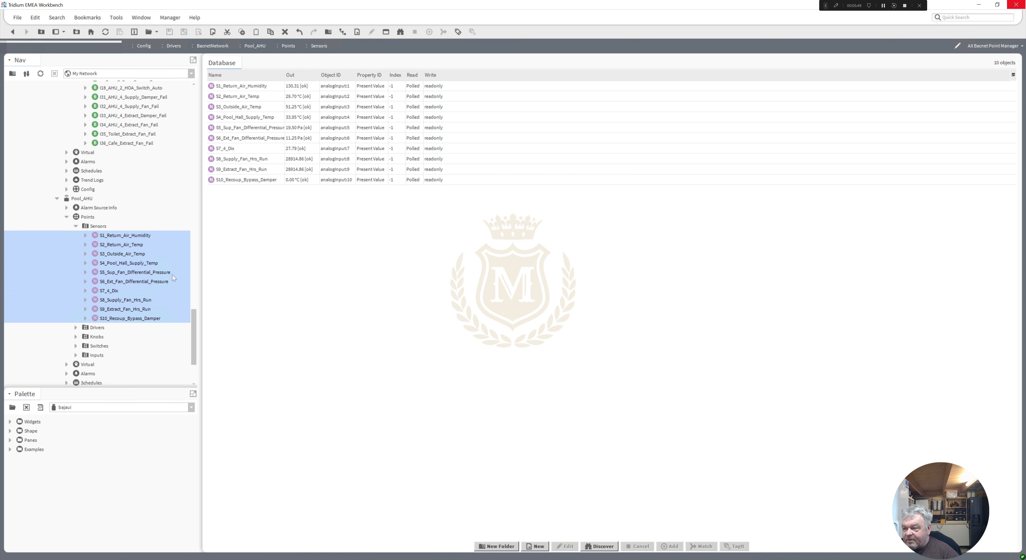
Open the Pool_AHU Drivers point list and batch-rename points D1 to D6, replacing each space with an underscore
{"action": "left_click", "coordinate": [76, 327]}
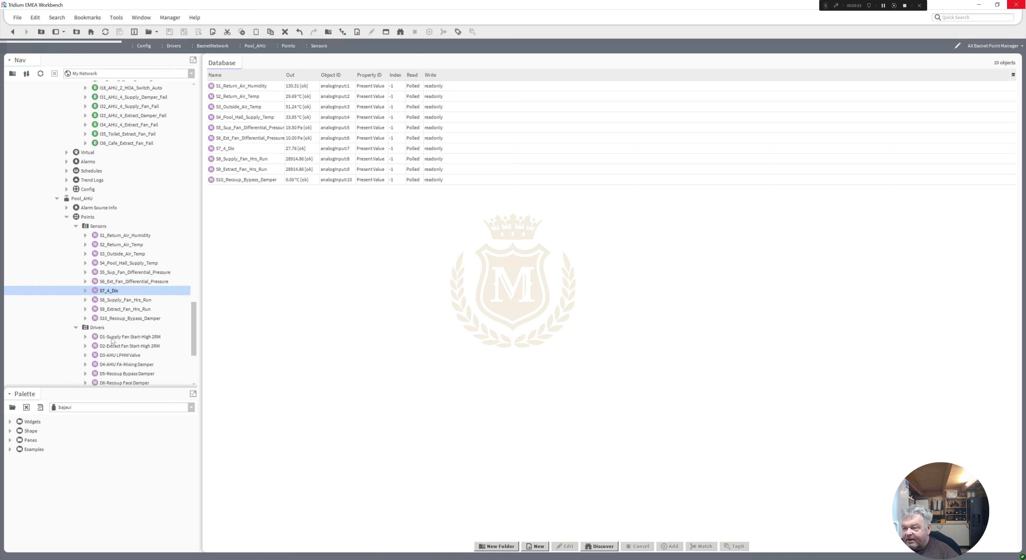
{"action": "left_click", "coordinate": [98, 327]}
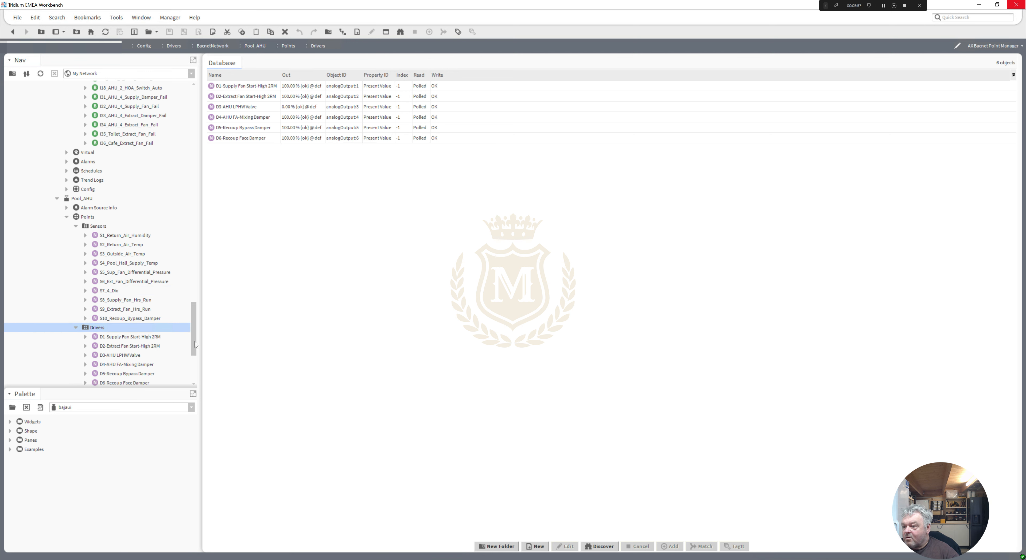
{"action": "left_click_drag", "start_coordinate": [195, 341], "coordinate": [193, 348]}
{"action": "left_click", "coordinate": [116, 303]}
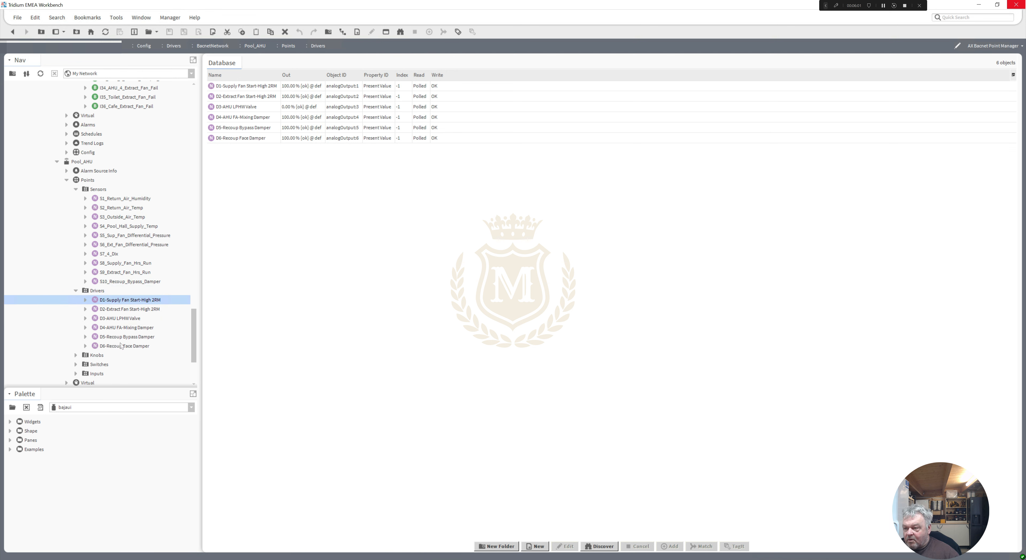
{"action": "left_click", "coordinate": [119, 347], "text": "shift"}
{"action": "right_click", "coordinate": [118, 348]}
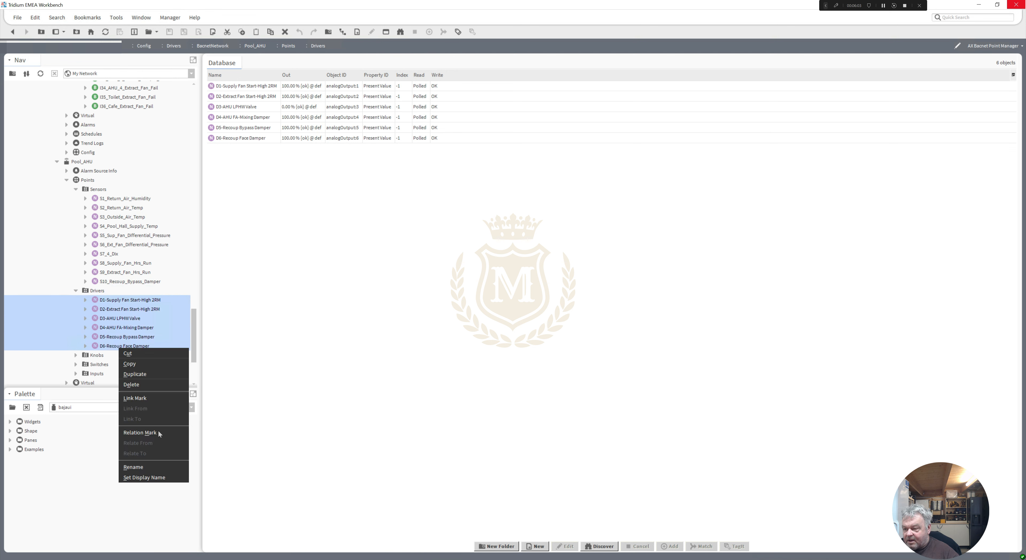
{"action": "left_click", "coordinate": [157, 468]}
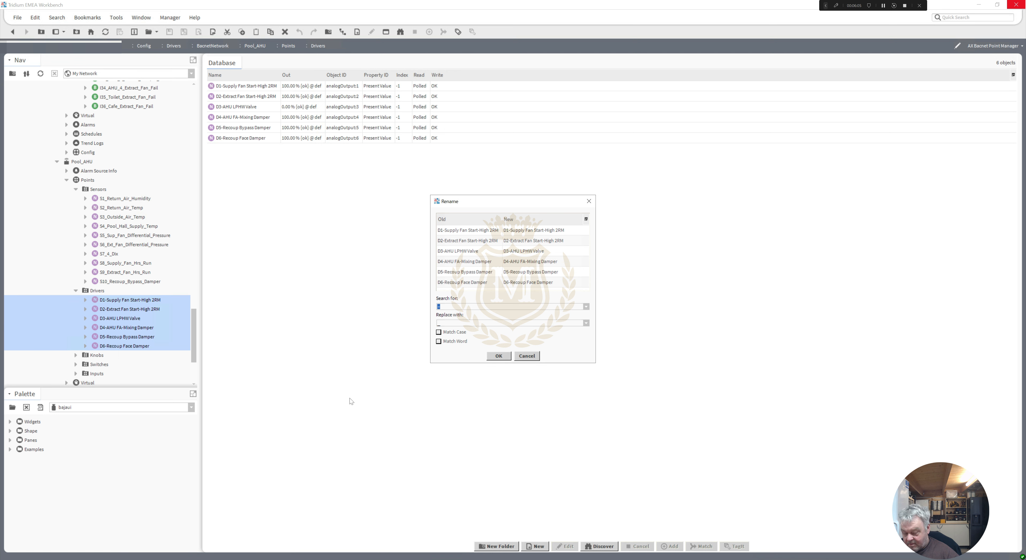
{"action": "left_click", "coordinate": [499, 355]}
Batch-rename the same six Drivers points again, replacing each hyphen with an underscore
{"action": "right_click", "coordinate": [120, 319]}
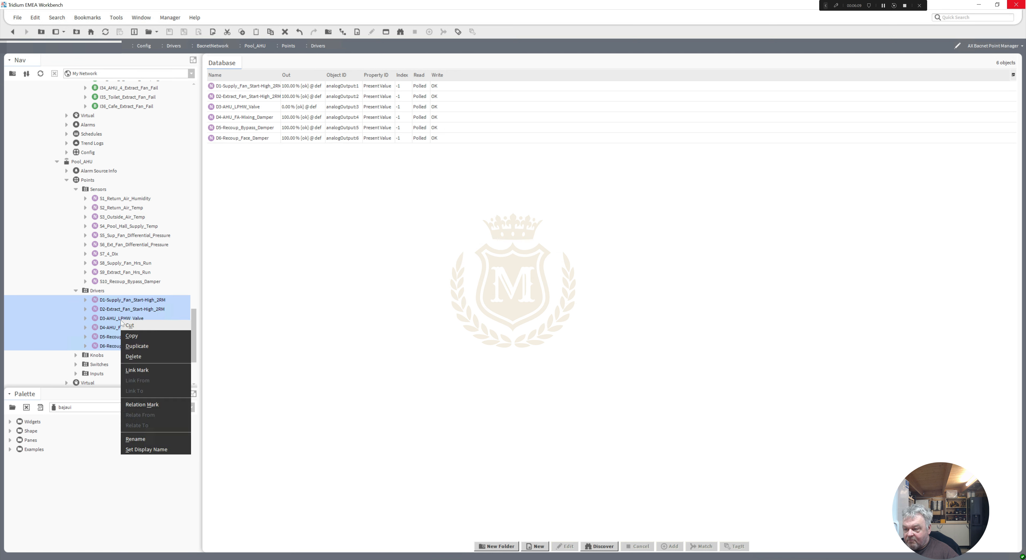
{"action": "left_click", "coordinate": [140, 442]}
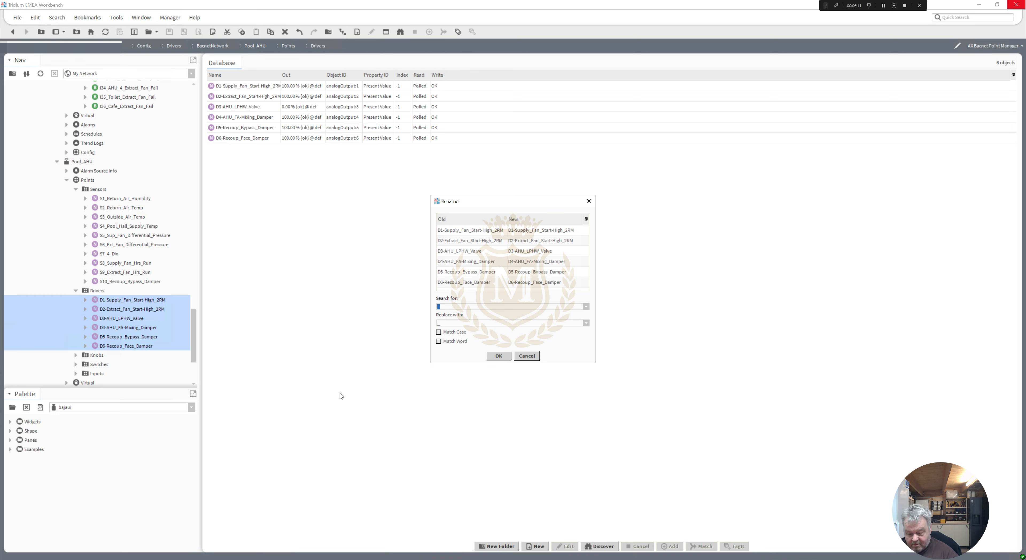
{"action": "type", "text": "-"}
{"action": "left_click", "coordinate": [498, 356]}
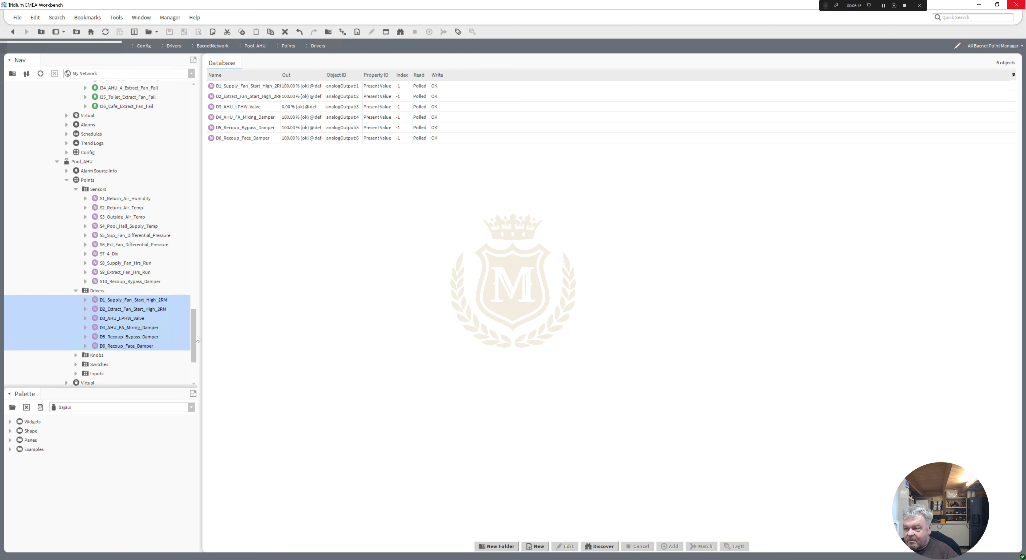
Expand the Knobs folder under the Points of Pool_AHU and open its point list
{"action": "left_click_drag", "start_coordinate": [196, 335], "coordinate": [195, 340]}
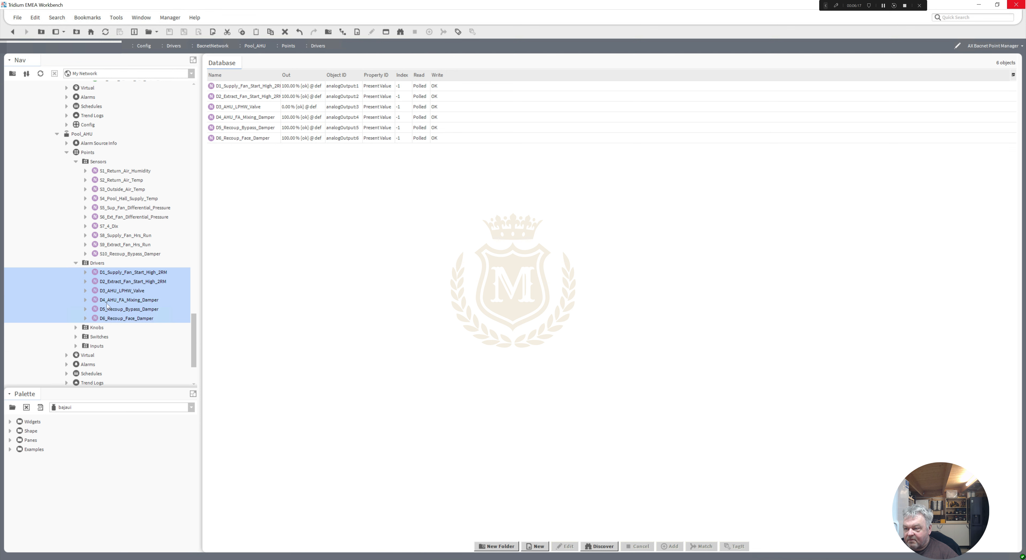
{"action": "left_click", "coordinate": [76, 327]}
{"action": "left_click", "coordinate": [97, 254]}
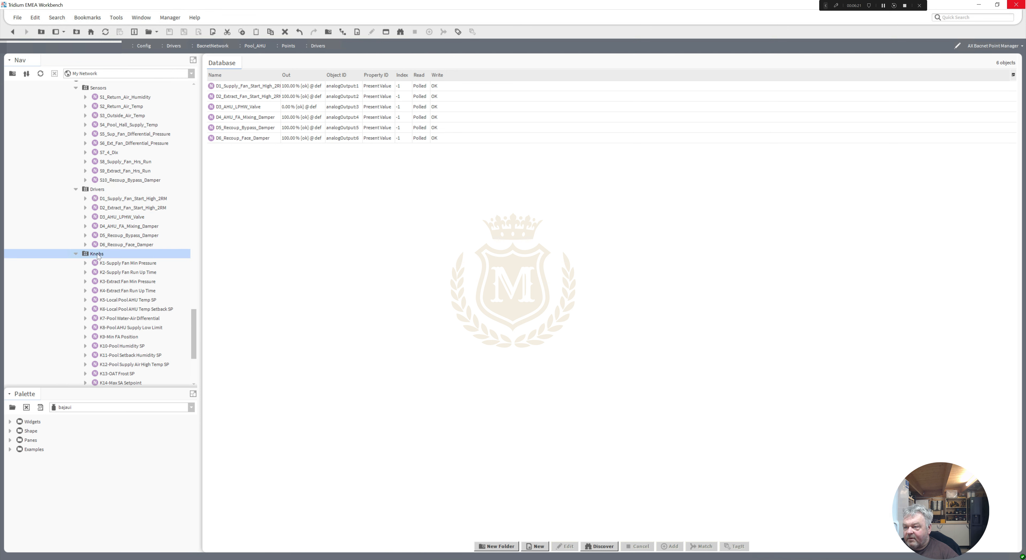
{"action": "double_click", "coordinate": [97, 256]}
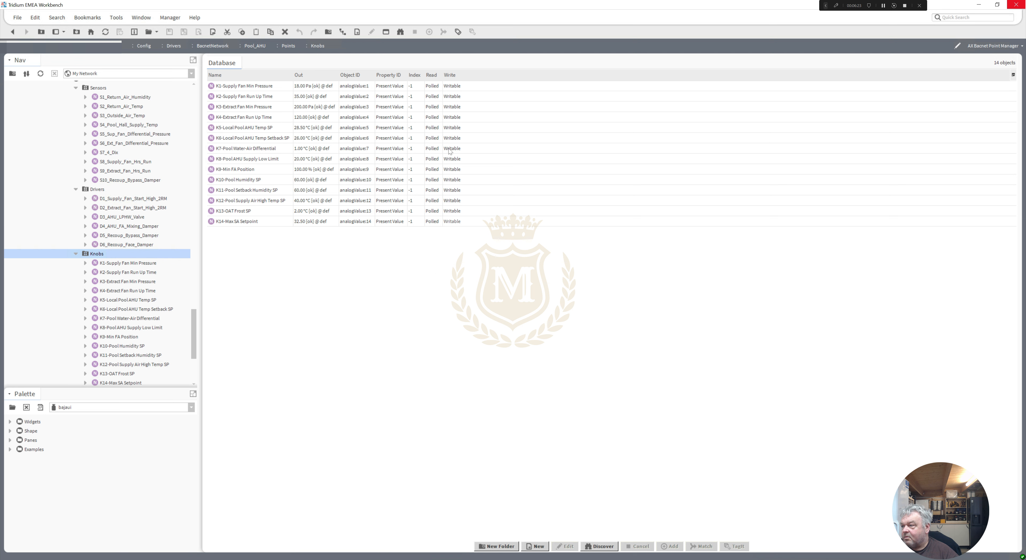
Batch-rename the Knobs points from K1-Supply Fan Min Pressure to K14-Max SA Setpoint, replacing each space with an underscore
{"action": "left_click", "coordinate": [127, 264]}
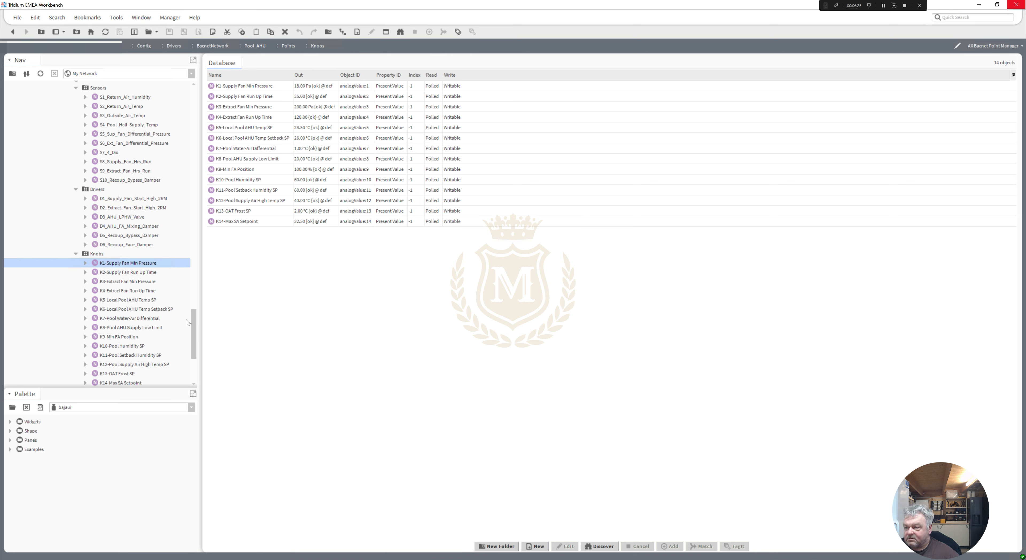
{"action": "scroll", "coordinate": [195, 330], "scroll_direction": "down", "scroll_amount": 1}
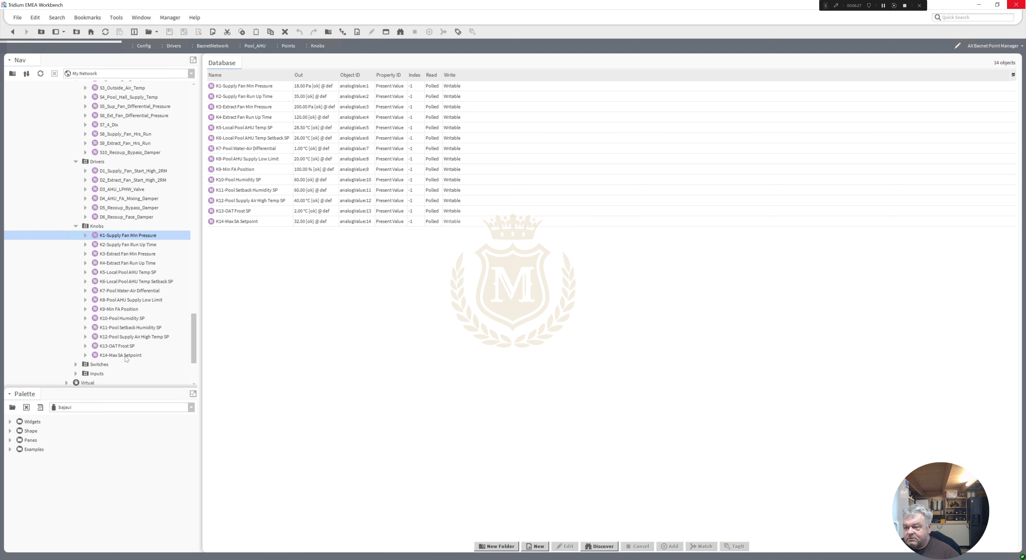
{"action": "left_click", "coordinate": [125, 356], "text": "shift"}
{"action": "right_click", "coordinate": [125, 356]}
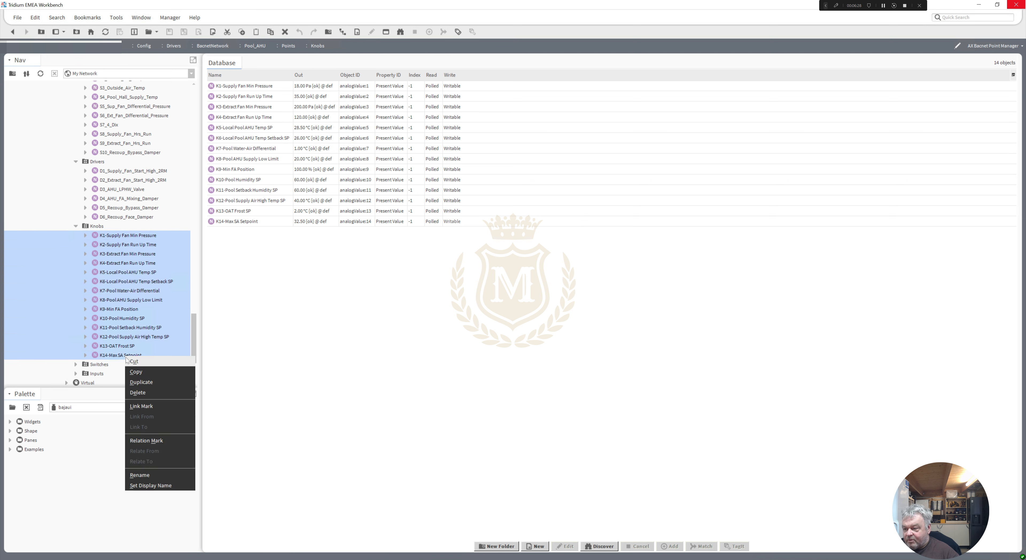
{"action": "left_click", "coordinate": [159, 475]}
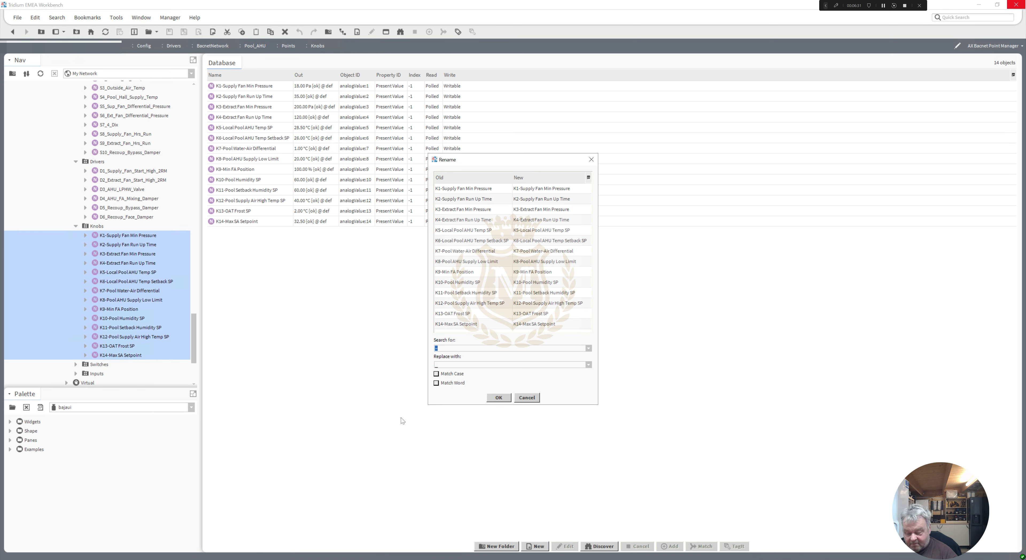
{"action": "left_click", "coordinate": [503, 400]}
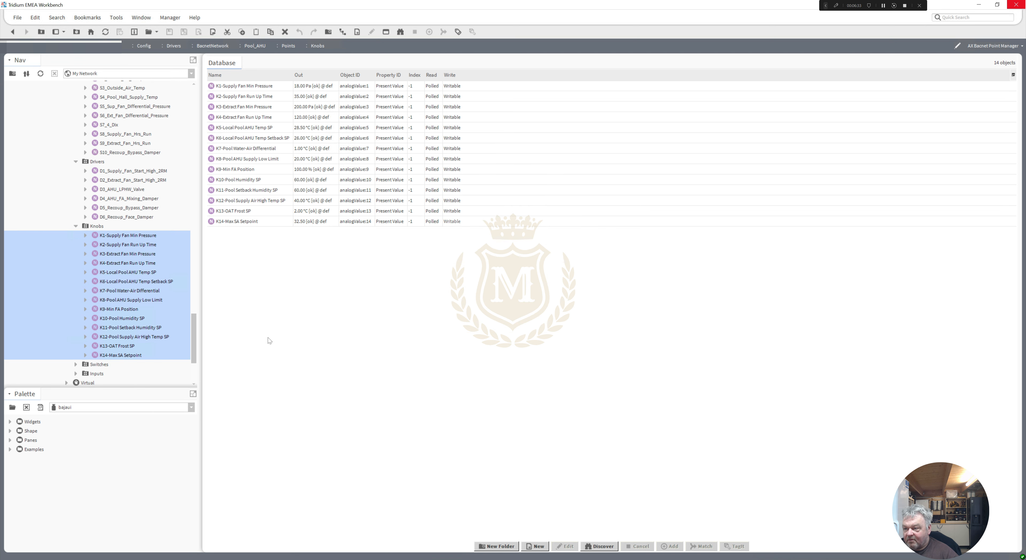
Batch-rename the fourteen Knobs points of Pool_AHU again, replacing each hyphen with an underscore
{"action": "right_click", "coordinate": [115, 276]}
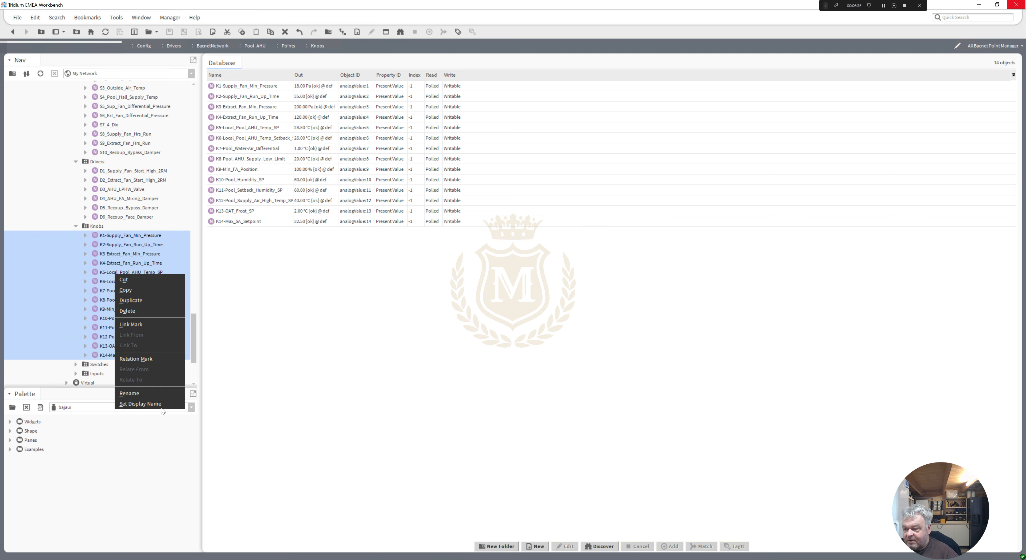
{"action": "left_click", "coordinate": [120, 403]}
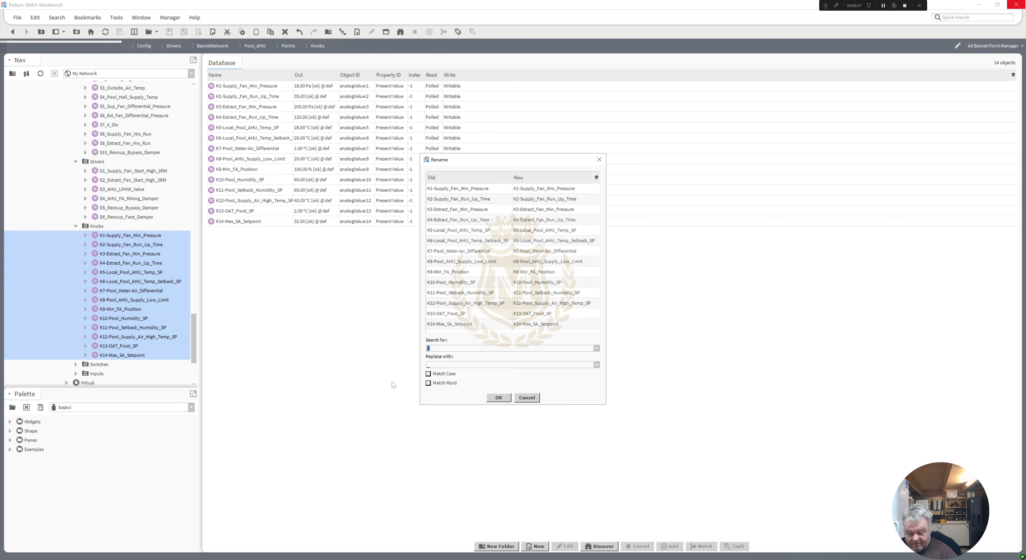
{"action": "type", "text": "-"}
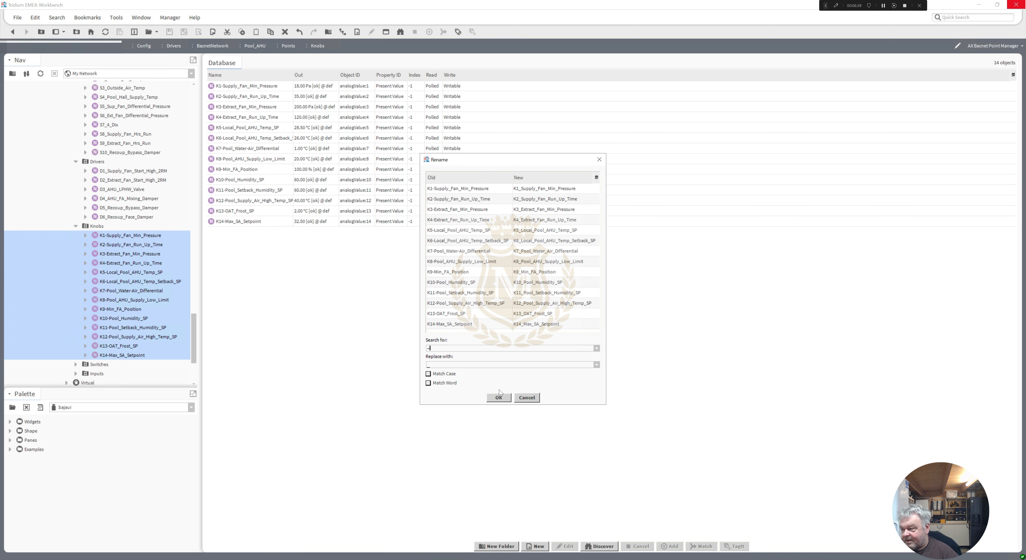
{"action": "left_click", "coordinate": [499, 397]}
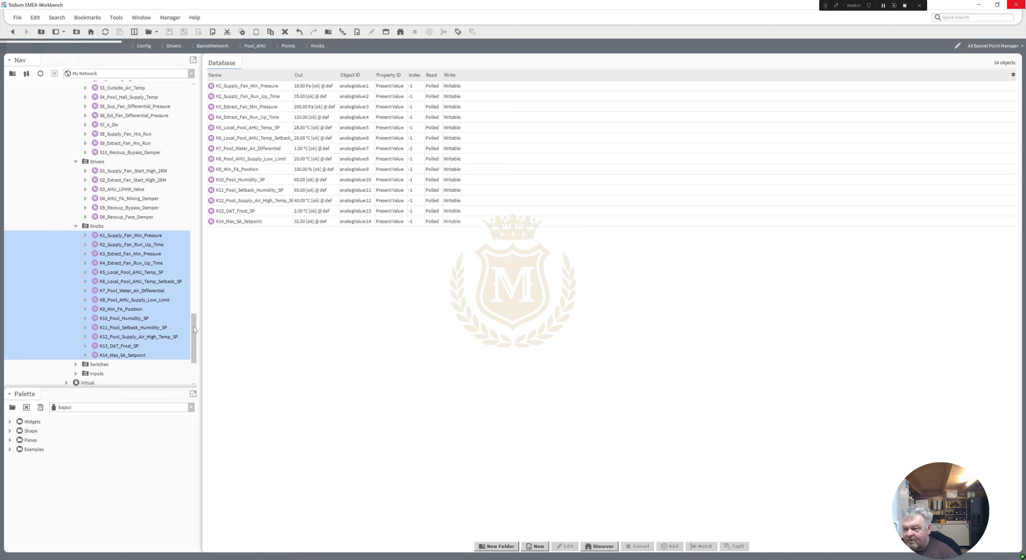
Open the point list of the Pool_AHU Switches folder and expand the folder in the navigation tree
{"action": "scroll", "coordinate": [193, 327], "scroll_direction": "down", "scroll_amount": 1}
{"action": "double_click", "coordinate": [89, 356]}
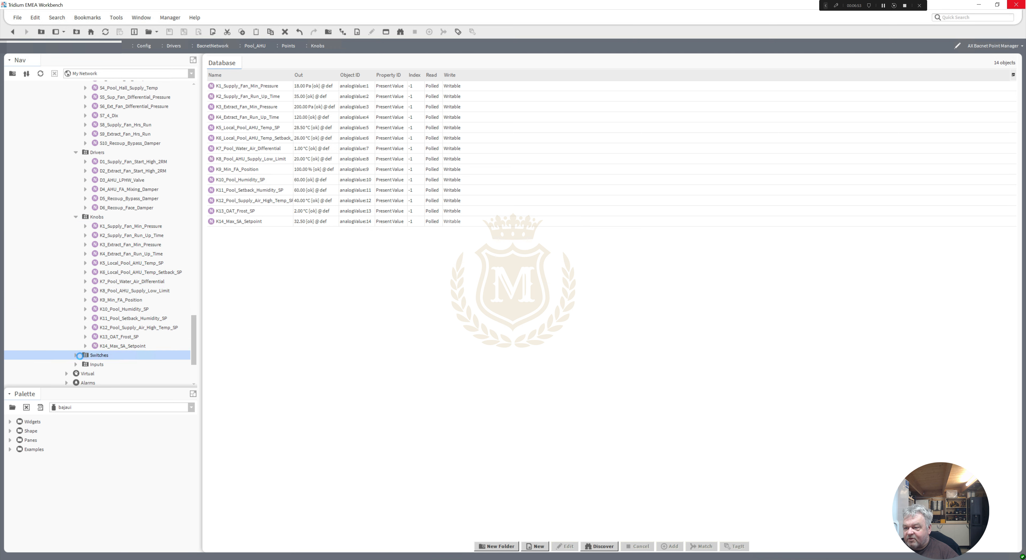
{"action": "left_click", "coordinate": [75, 355]}
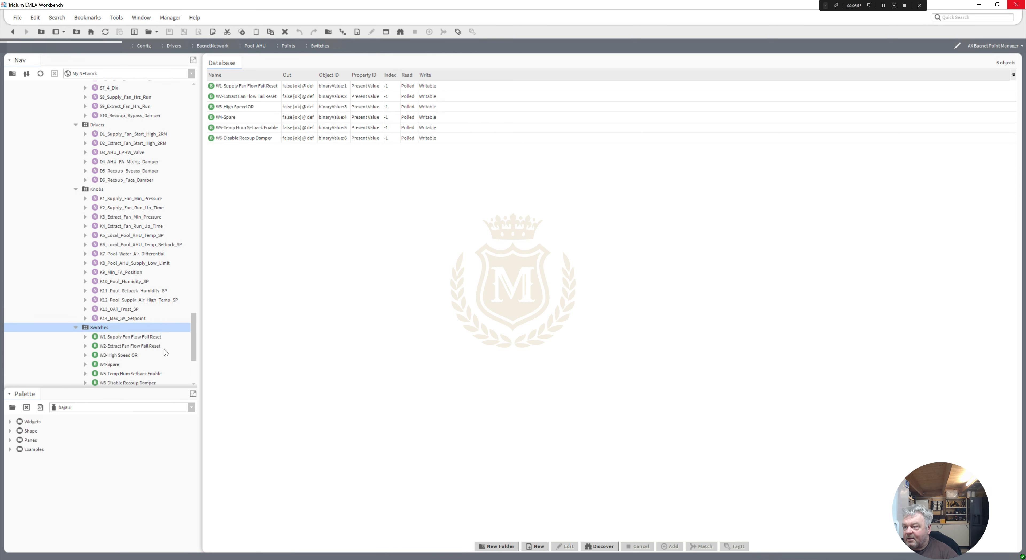
Batch-rename the Switches points from W1-Supply Fan Flow Fail Reset to W6-Disable Recoup Damper, replacing each space with an underscore
{"action": "left_click", "coordinate": [120, 337]}
{"action": "left_click_drag", "start_coordinate": [193, 351], "coordinate": [194, 353]}
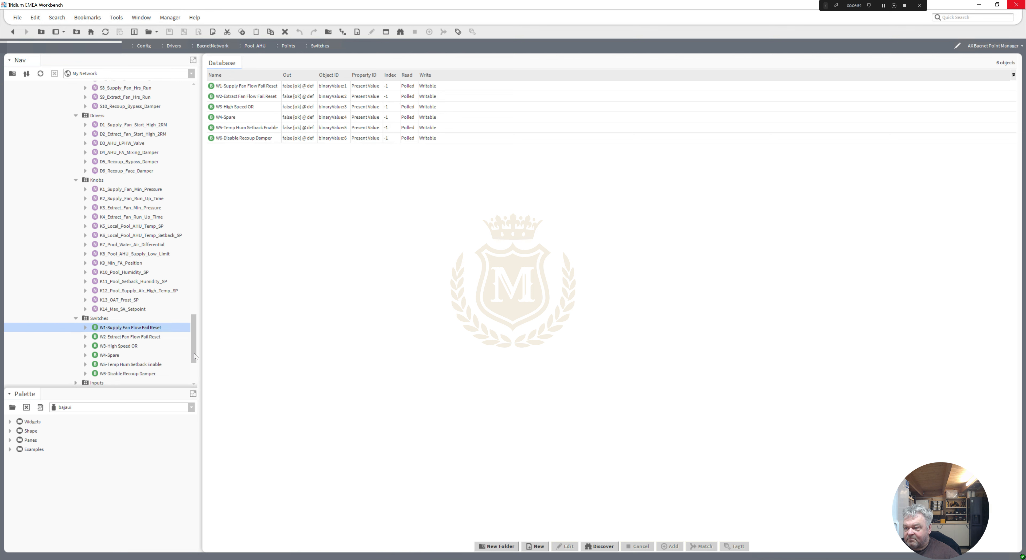
{"action": "left_click", "coordinate": [115, 375], "text": "shift"}
{"action": "right_click", "coordinate": [115, 375]}
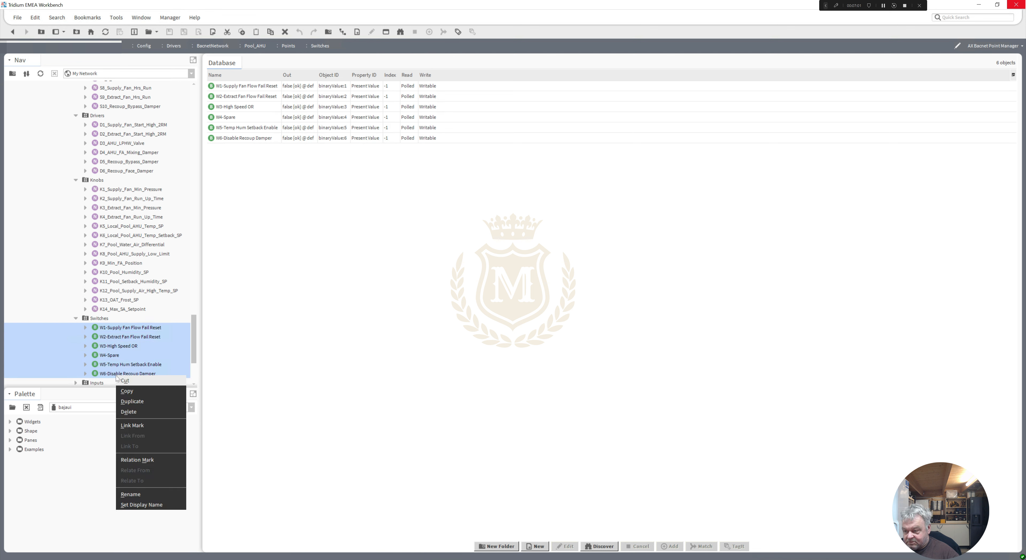
{"action": "left_click", "coordinate": [159, 498]}
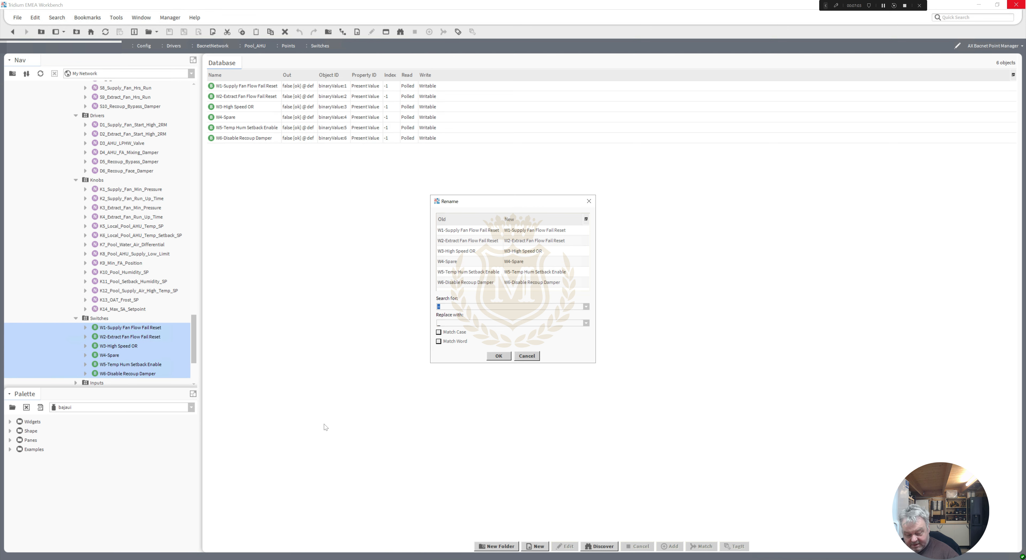
{"action": "left_click", "coordinate": [498, 356]}
Batch-rename the same six Switches points again, replacing each hyphen with an underscore
{"action": "right_click", "coordinate": [120, 364]}
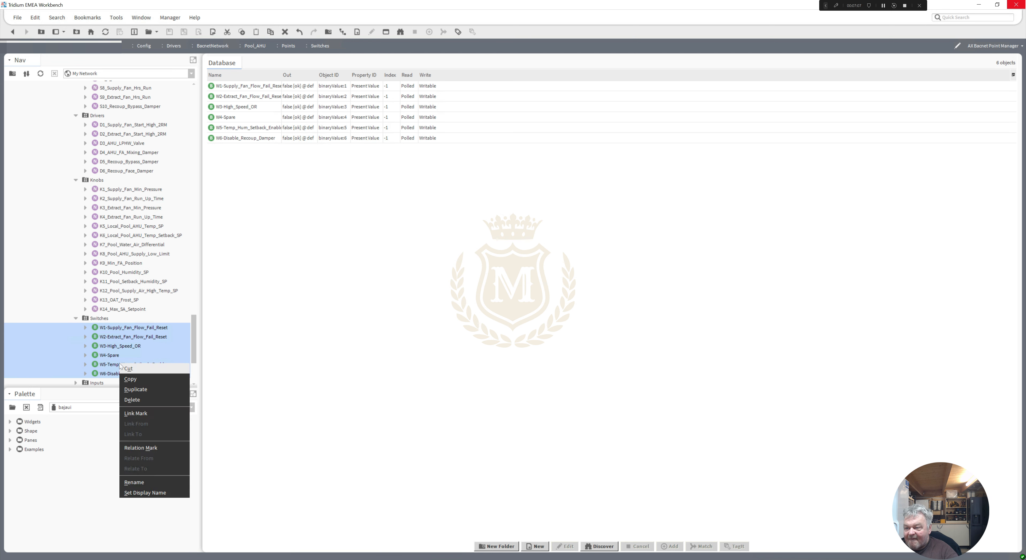
{"action": "left_click", "coordinate": [134, 483]}
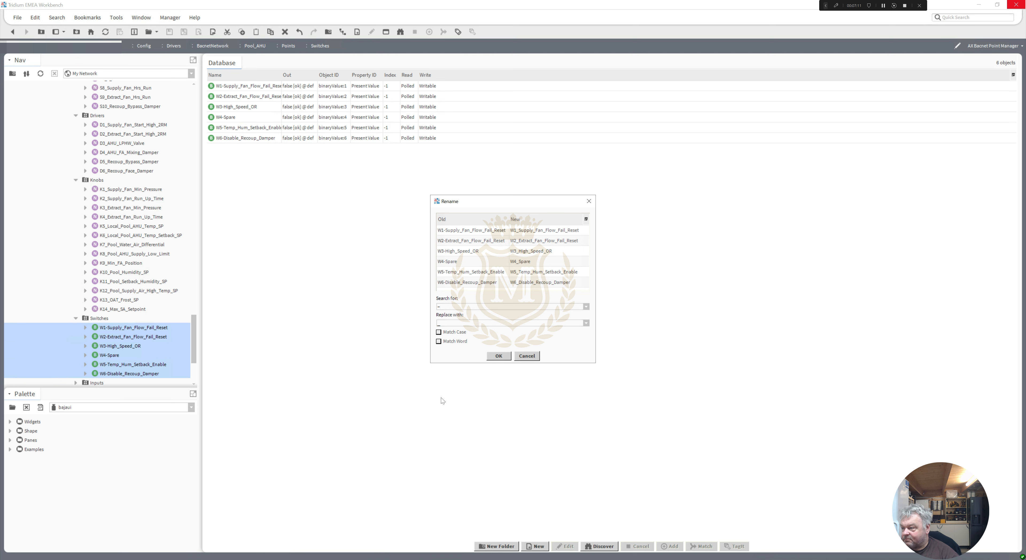
{"action": "left_click", "coordinate": [498, 356]}
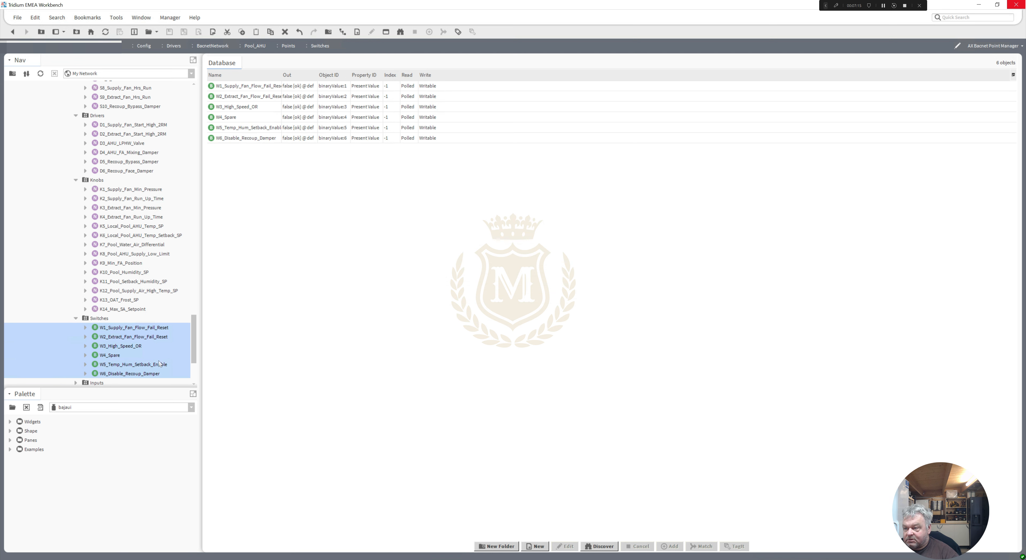
Expand the Inputs folder under the Points of Pool_AHU and open its point list
{"action": "left_click_drag", "start_coordinate": [194, 355], "coordinate": [196, 361]}
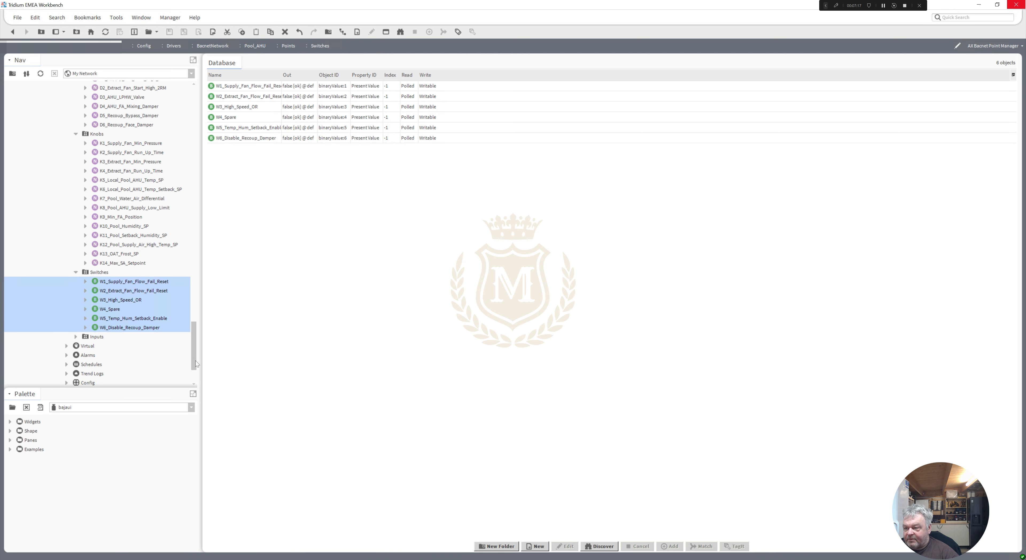
{"action": "left_click", "coordinate": [75, 337]}
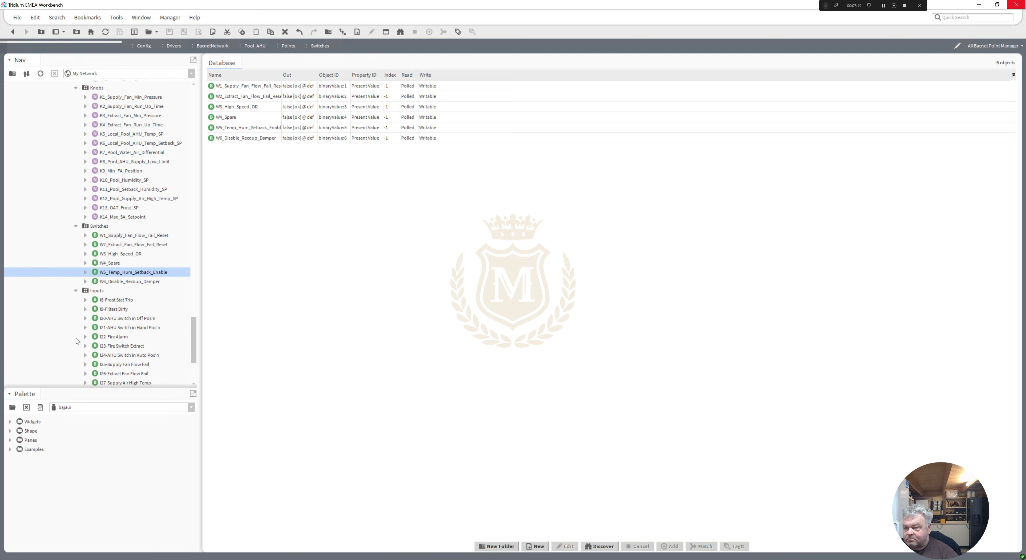
{"action": "left_click", "coordinate": [116, 300]}
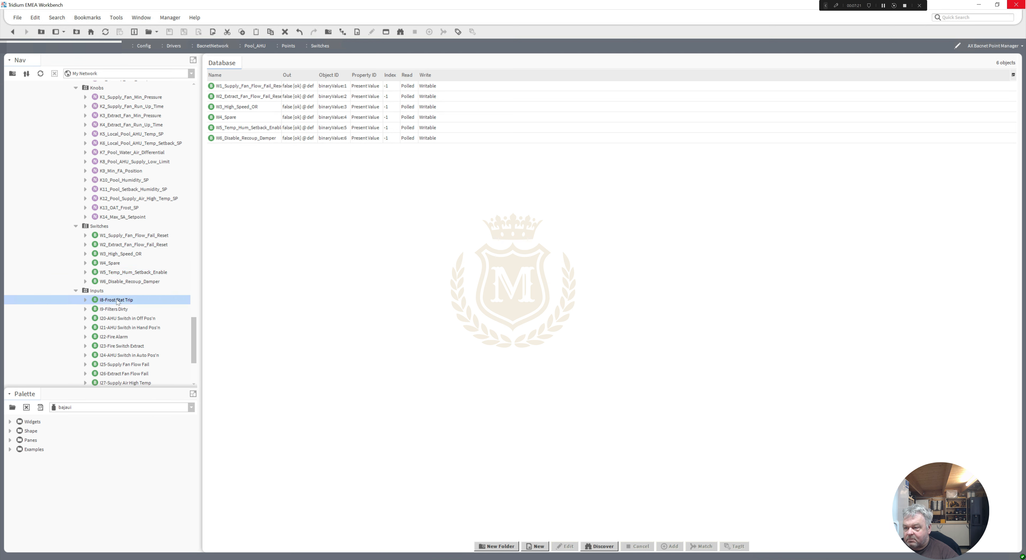
{"action": "double_click", "coordinate": [97, 292]}
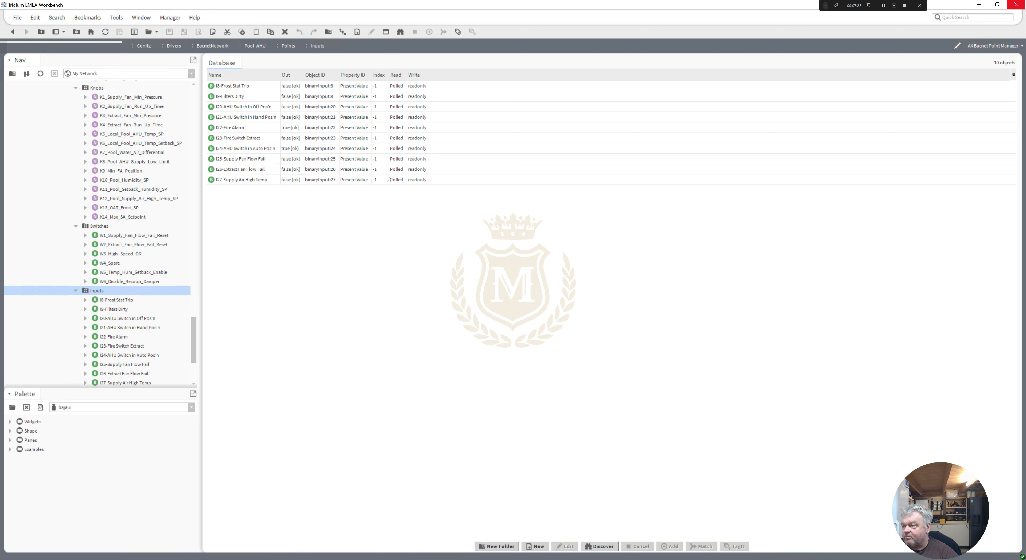
Batch-rename the Inputs points from I8-Frost Stat Trip to I27-Supply Air High Temp, replacing each space with an underscore
{"action": "left_click", "coordinate": [112, 300]}
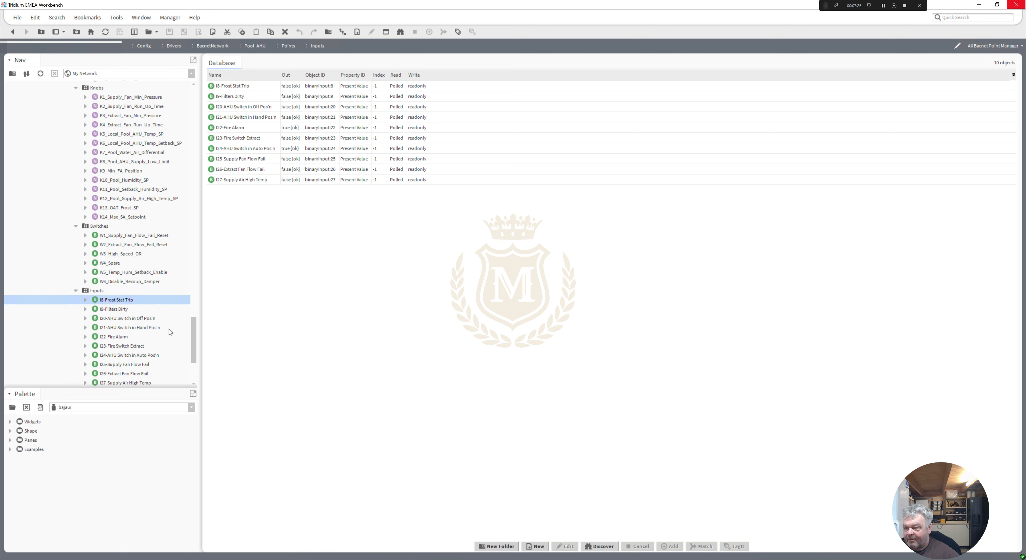
{"action": "scroll", "coordinate": [193, 340], "scroll_direction": "down", "scroll_amount": 3}
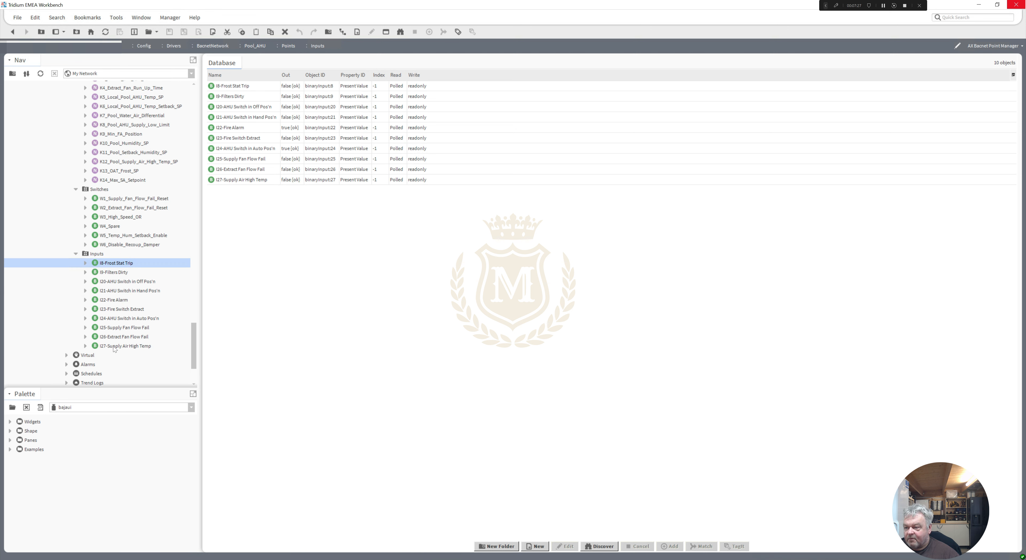
{"action": "left_click", "coordinate": [113, 345], "text": "shift"}
{"action": "right_click", "coordinate": [113, 346]}
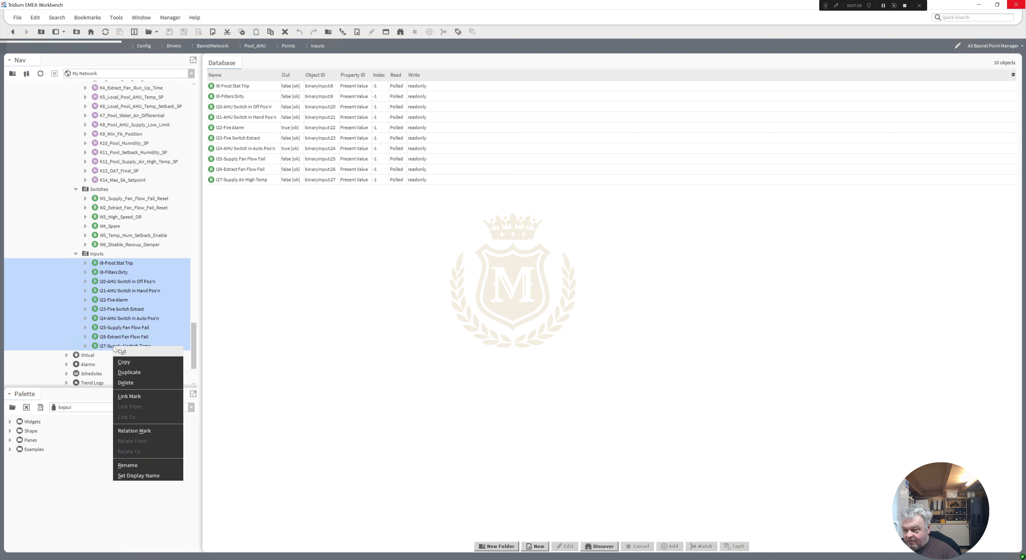
{"action": "left_click", "coordinate": [143, 470]}
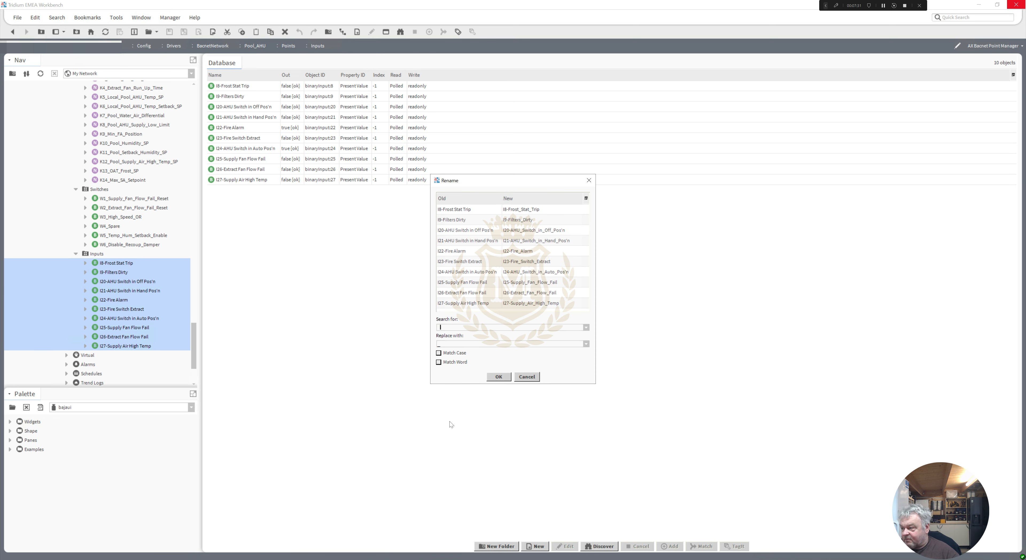
{"action": "left_click", "coordinate": [498, 377]}
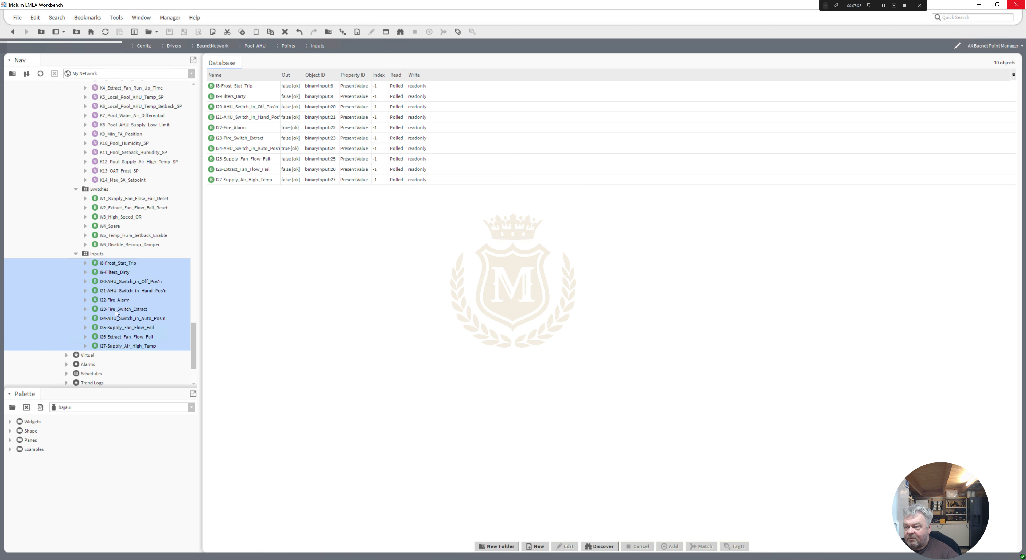
Batch-rename the same ten Inputs points again, replacing each hyphen with an underscore
{"action": "right_click", "coordinate": [116, 313]}
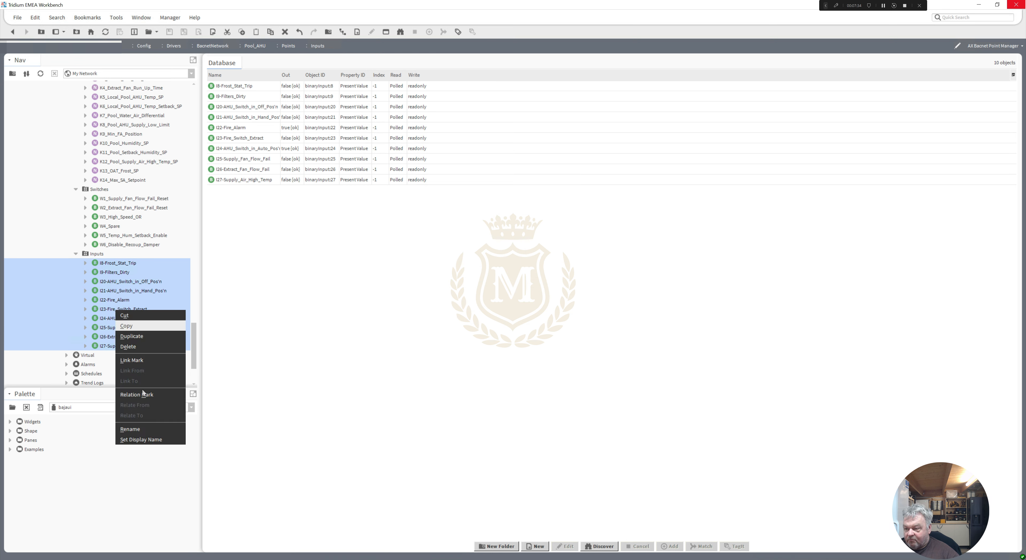
{"action": "left_click", "coordinate": [146, 430]}
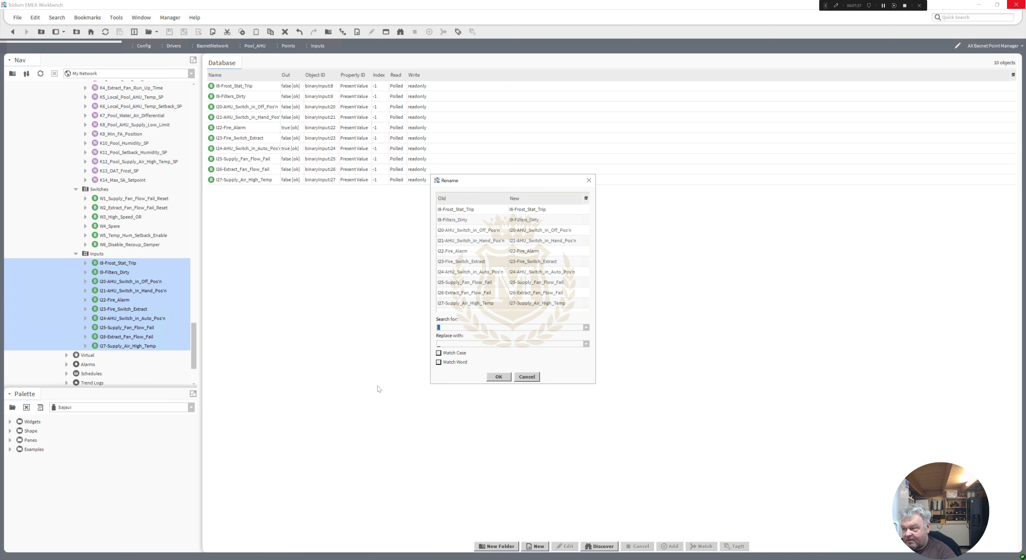
{"action": "type", "text": "-"}
{"action": "left_click", "coordinate": [500, 377]}
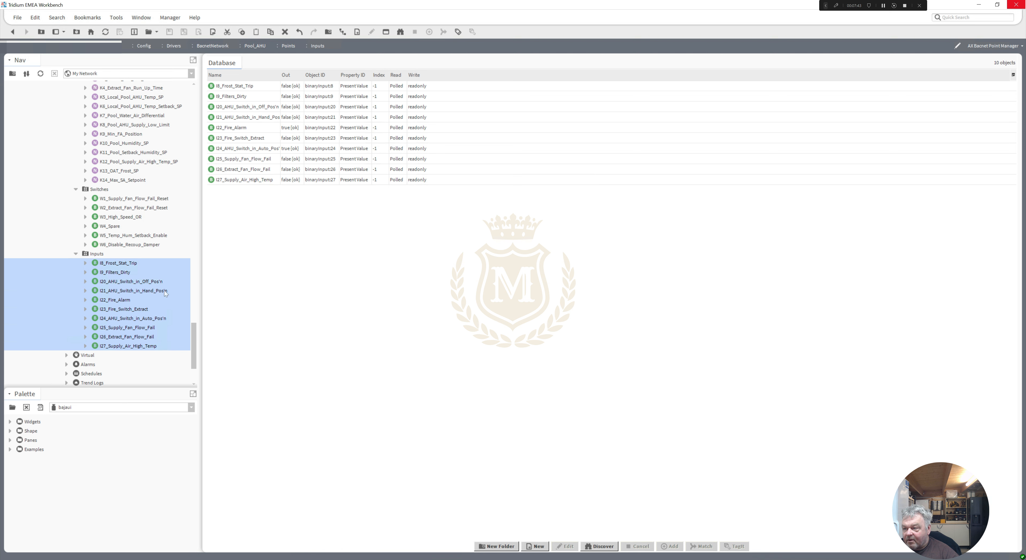
Batch-rename the ten Inputs points once more, replacing each apostrophe with an underscore
{"action": "right_click", "coordinate": [127, 347]}
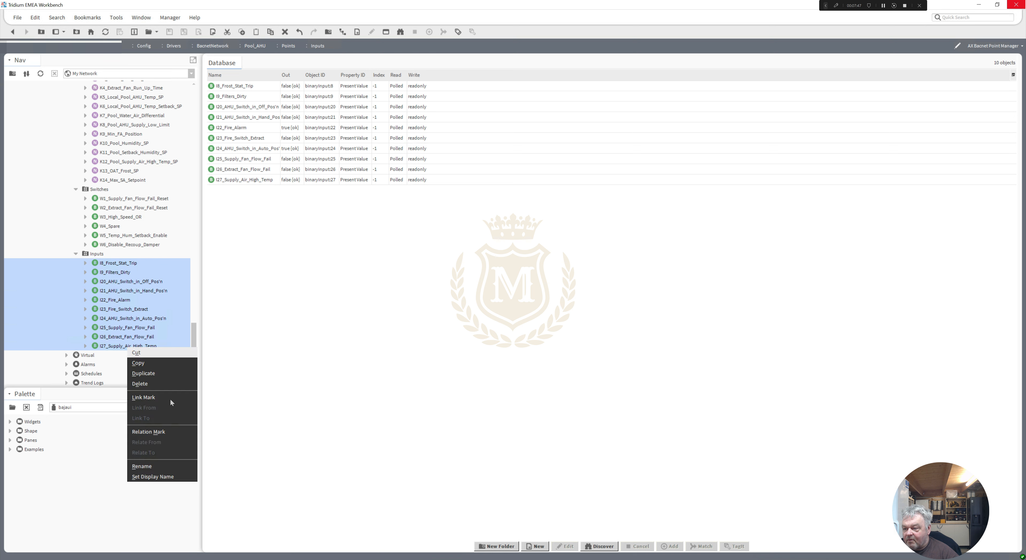
{"action": "left_click", "coordinate": [167, 466]}
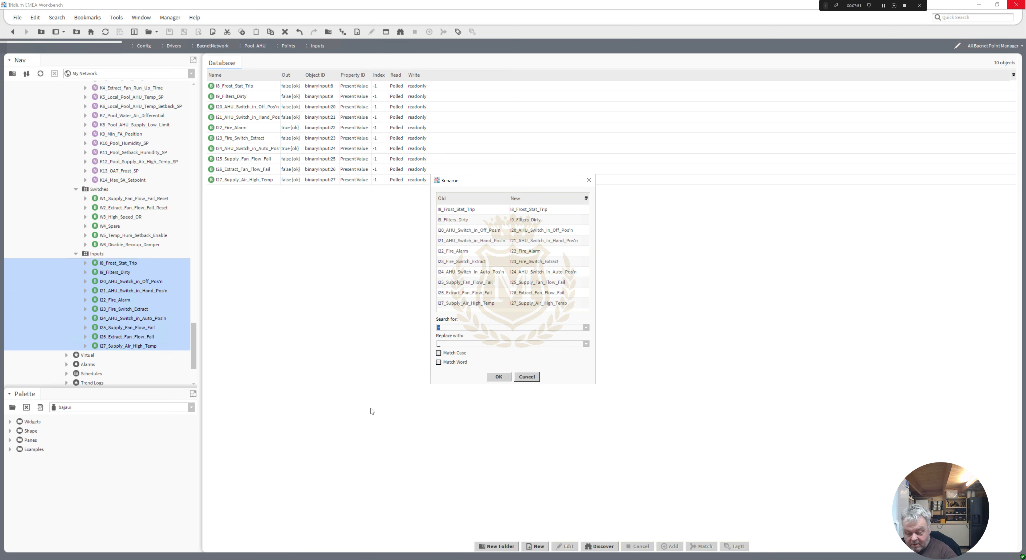
{"action": "type", "text": "'"}
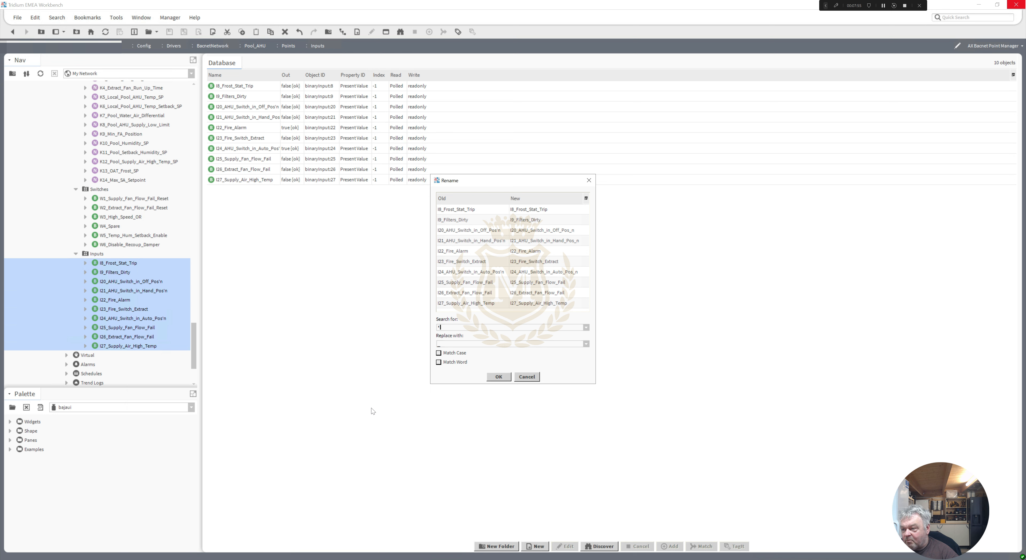
{"action": "left_click", "coordinate": [499, 377]}
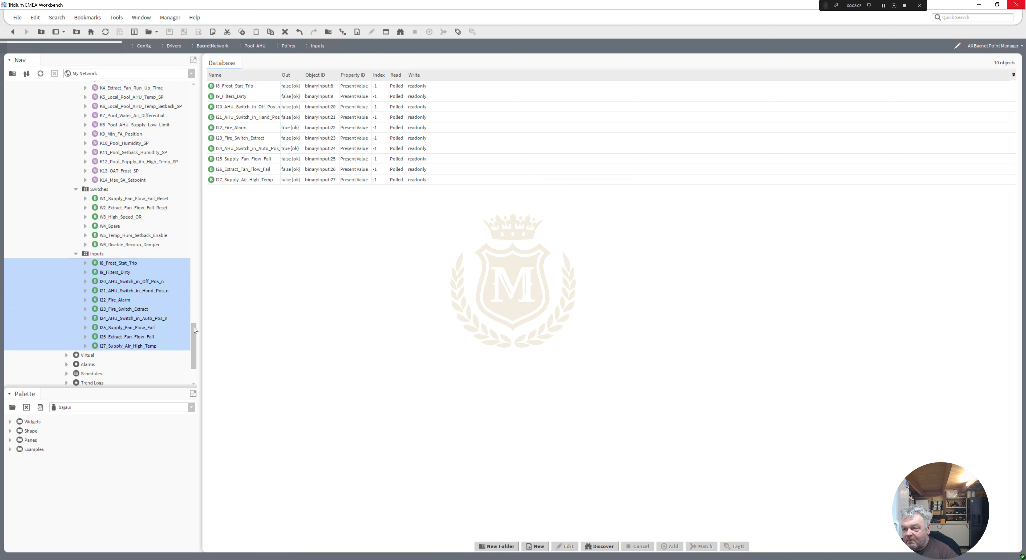
Expand the Main_Plant_Room device down to its Sensors folder under Points and open the Sensors point list
{"action": "left_click_drag", "start_coordinate": [195, 329], "coordinate": [195, 335]}
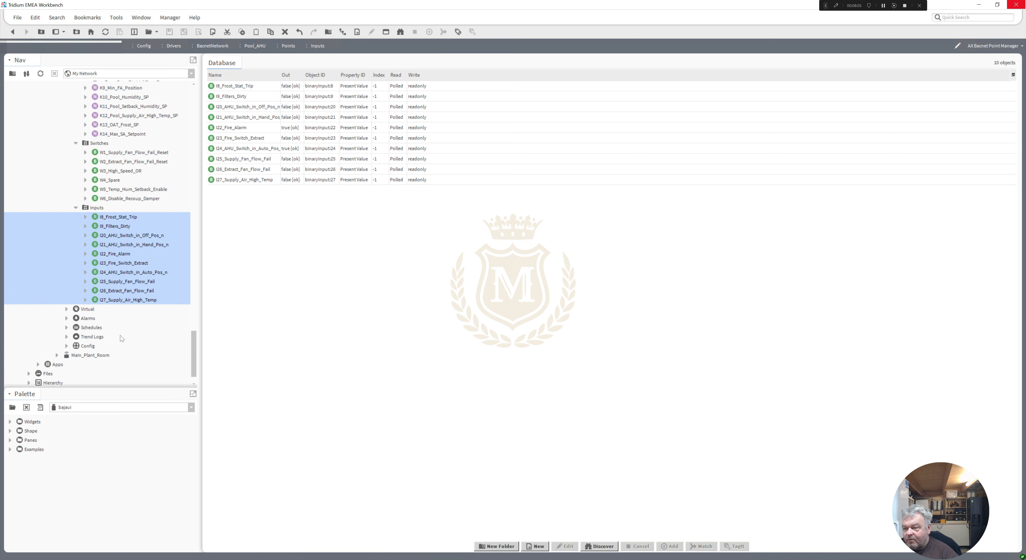
{"action": "left_click", "coordinate": [56, 354]}
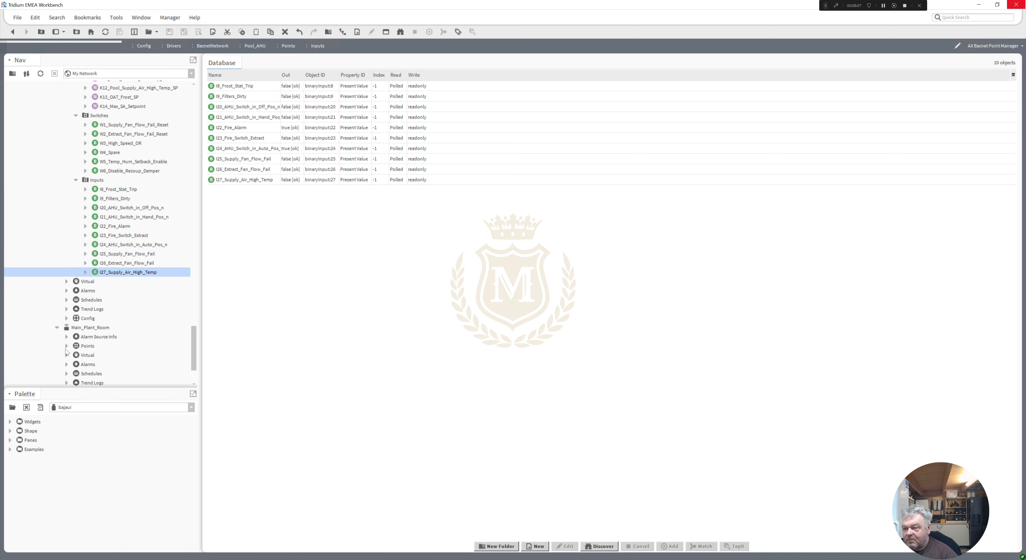
{"action": "left_click", "coordinate": [66, 346]}
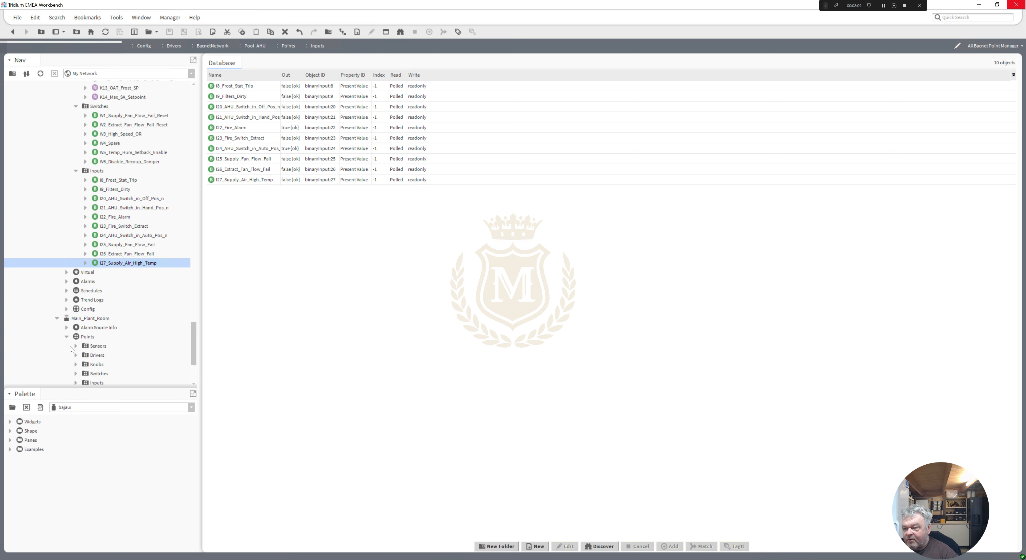
{"action": "left_click", "coordinate": [95, 346]}
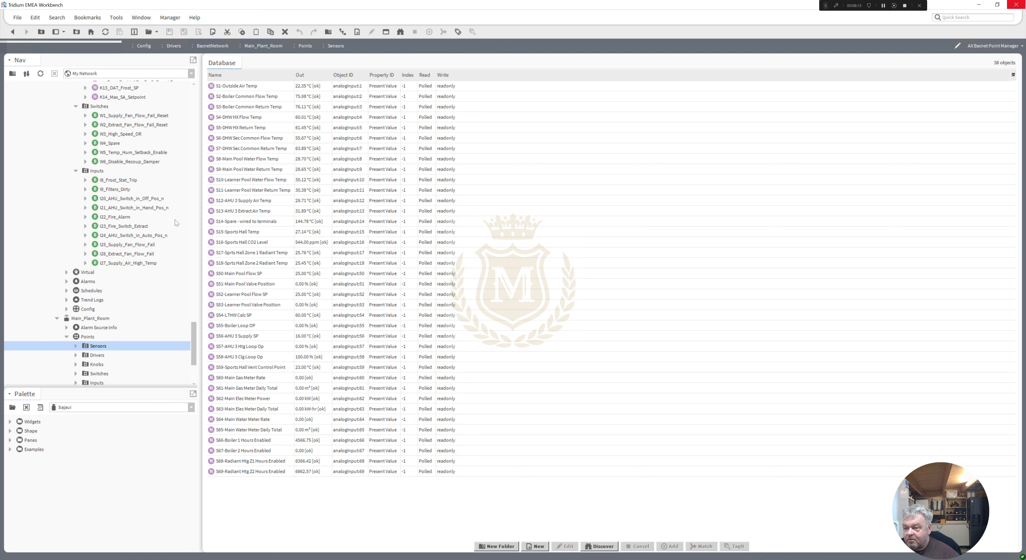
{"action": "left_click", "coordinate": [76, 346]}
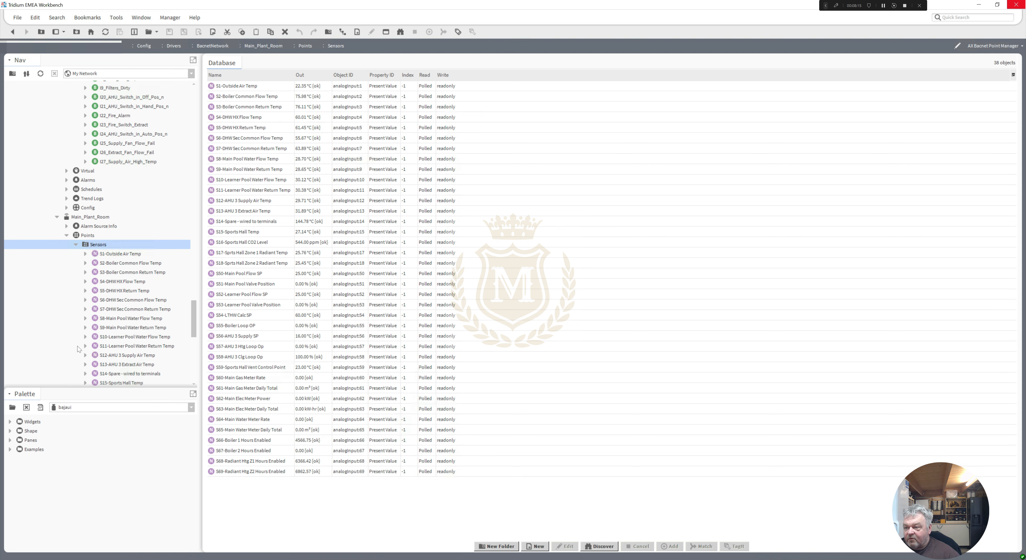
Batch-rename the Sensors points from S1-Outside Air Temp to S69-Radiant Htg Z2 Hours Enabled, replacing each space with an underscore
{"action": "left_click", "coordinate": [131, 254]}
{"action": "left_click_drag", "start_coordinate": [193, 308], "coordinate": [193, 339]}
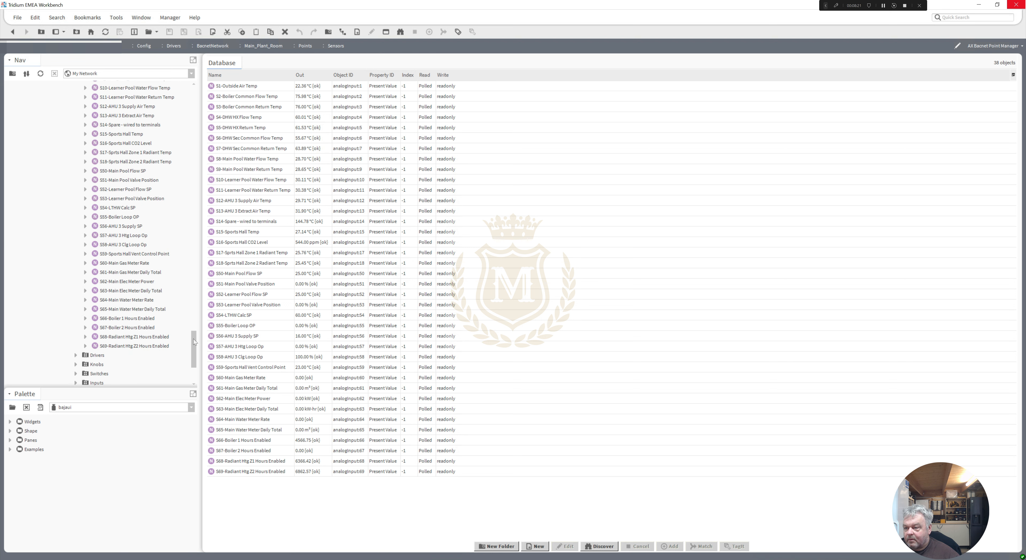
{"action": "left_click", "coordinate": [136, 346], "text": "shift"}
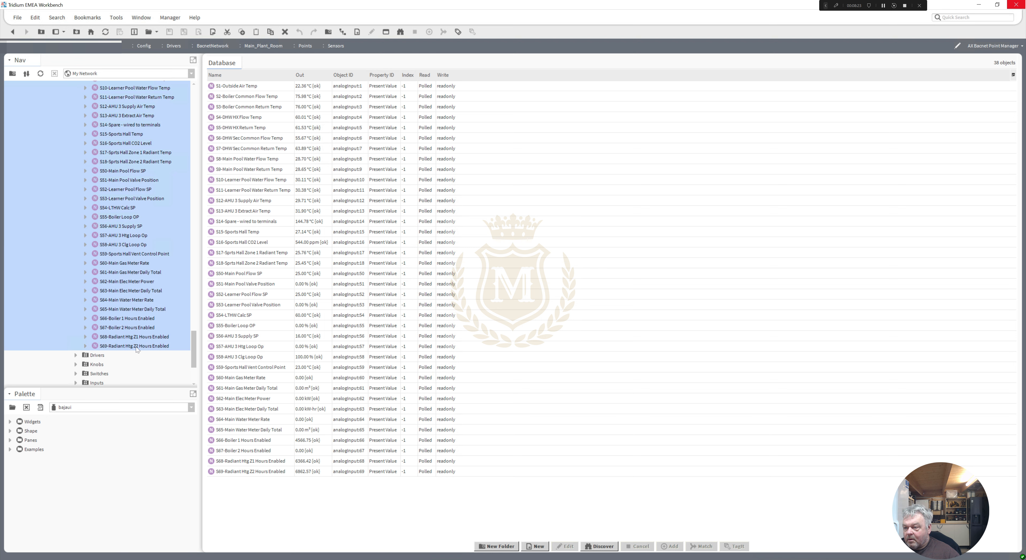
{"action": "right_click", "coordinate": [135, 347]}
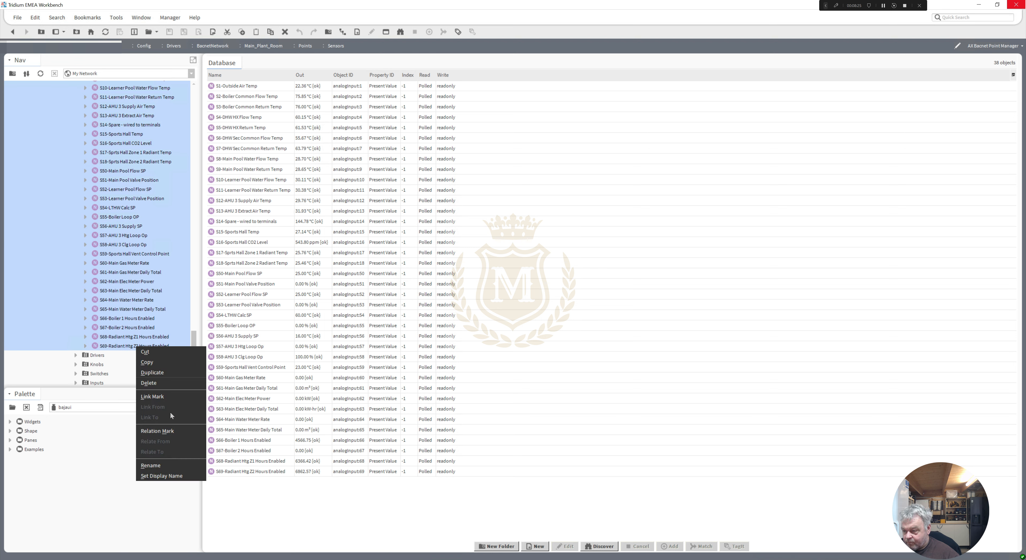
{"action": "left_click", "coordinate": [150, 466]}
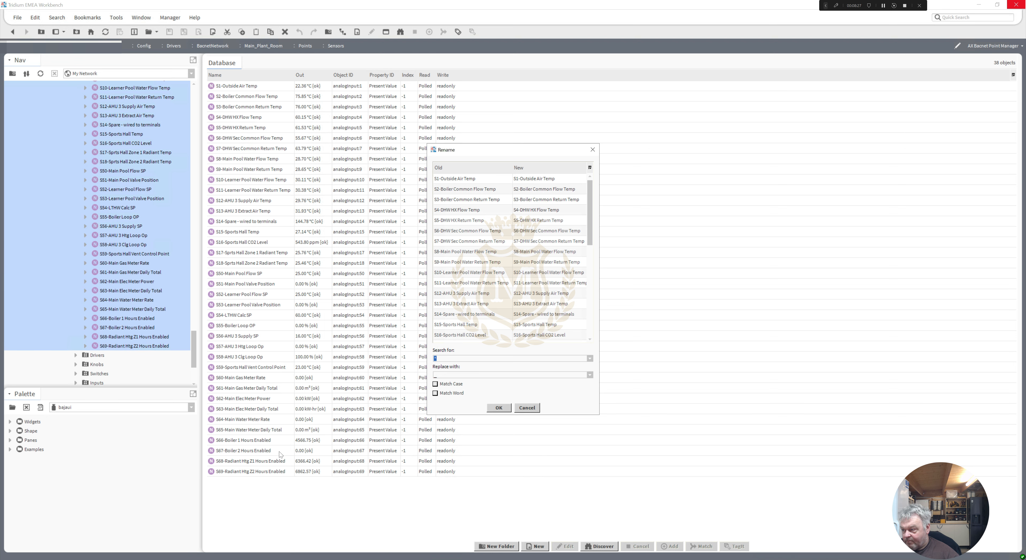
{"action": "left_click", "coordinate": [503, 410]}
Batch-rename the same Main_Plant_Room Sensors points again, replacing each hyphen with an underscore
{"action": "right_click", "coordinate": [119, 347]}
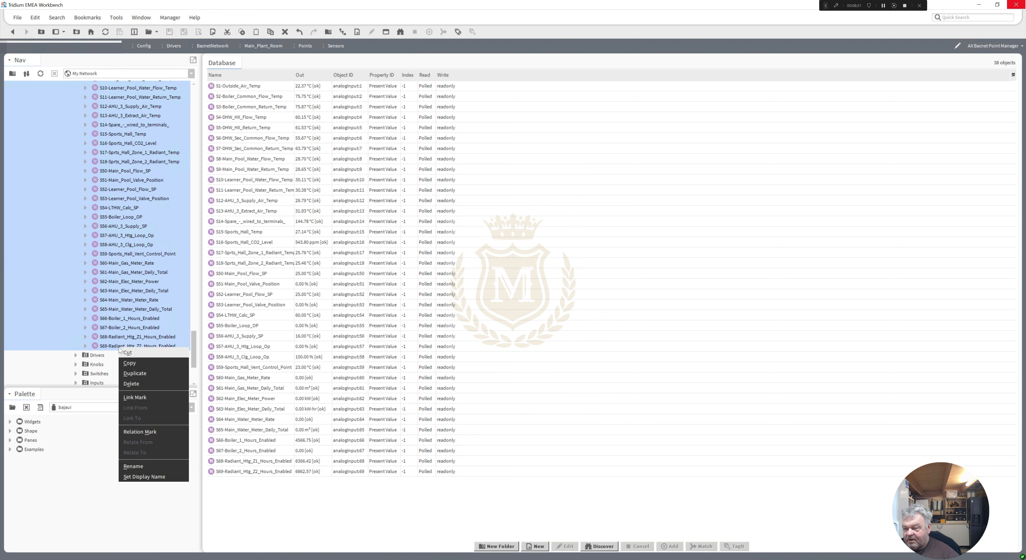
{"action": "left_click", "coordinate": [137, 465]}
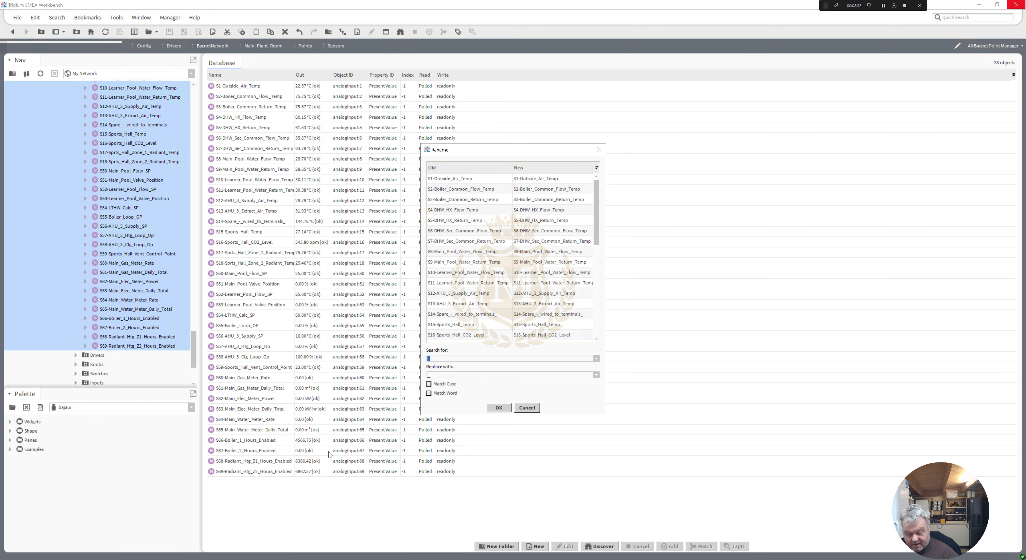
{"action": "type", "text": "-"}
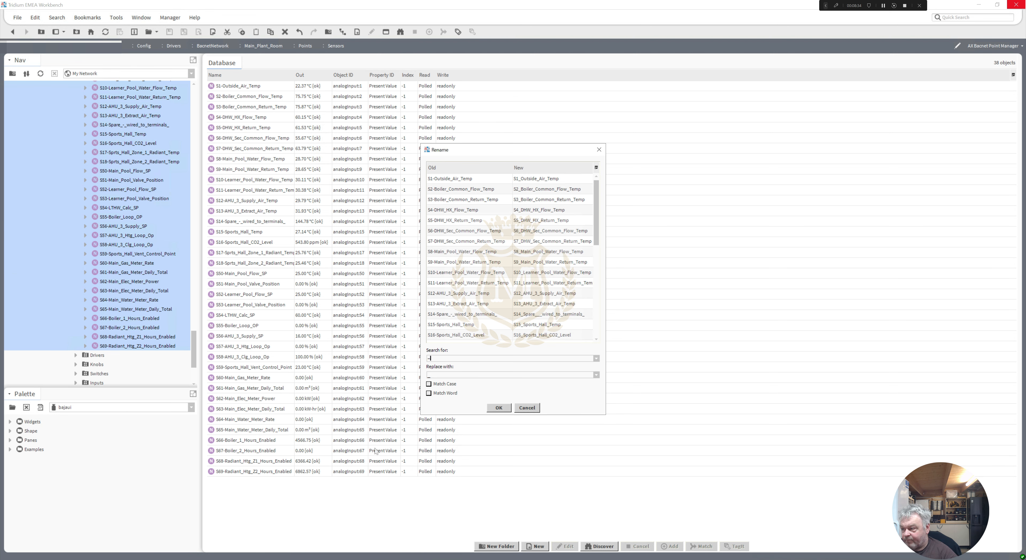
{"action": "left_click", "coordinate": [499, 408]}
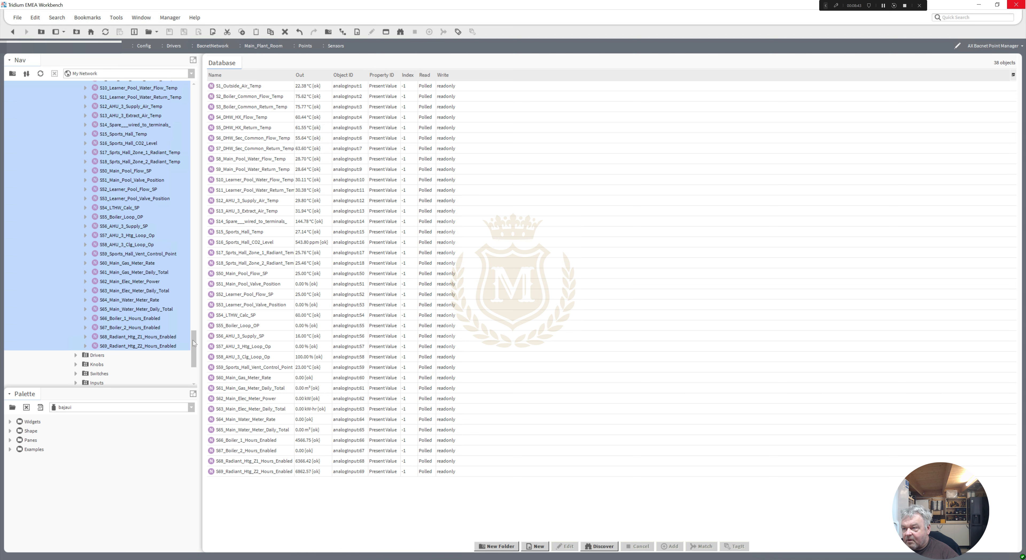
Rename the S14 spare sensor point as S14_Spare_wired_to_terminals, removing the repeated and trailing underscores
{"action": "left_click_drag", "start_coordinate": [194, 343], "coordinate": [194, 340]}
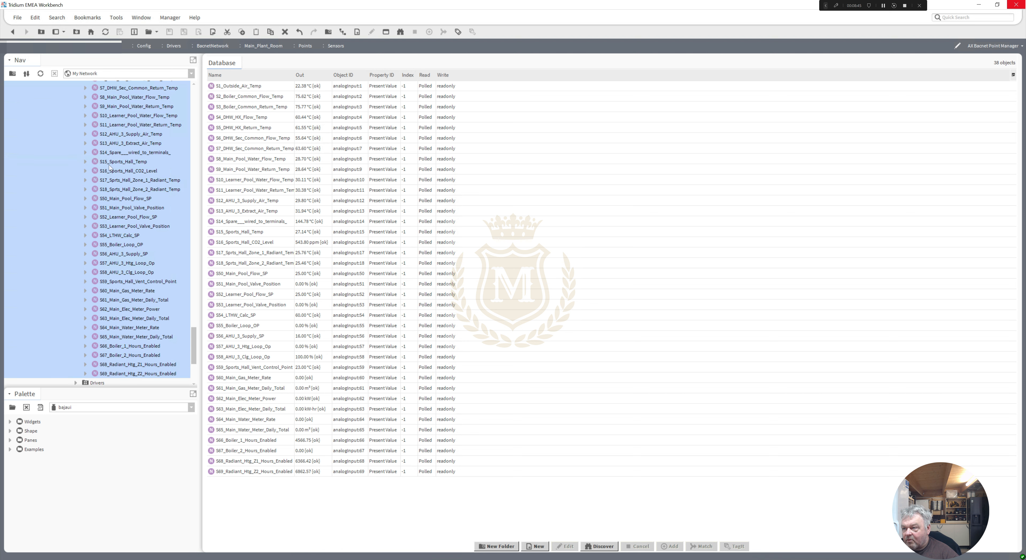
{"action": "left_click", "coordinate": [123, 156]}
{"action": "right_click", "coordinate": [124, 155]}
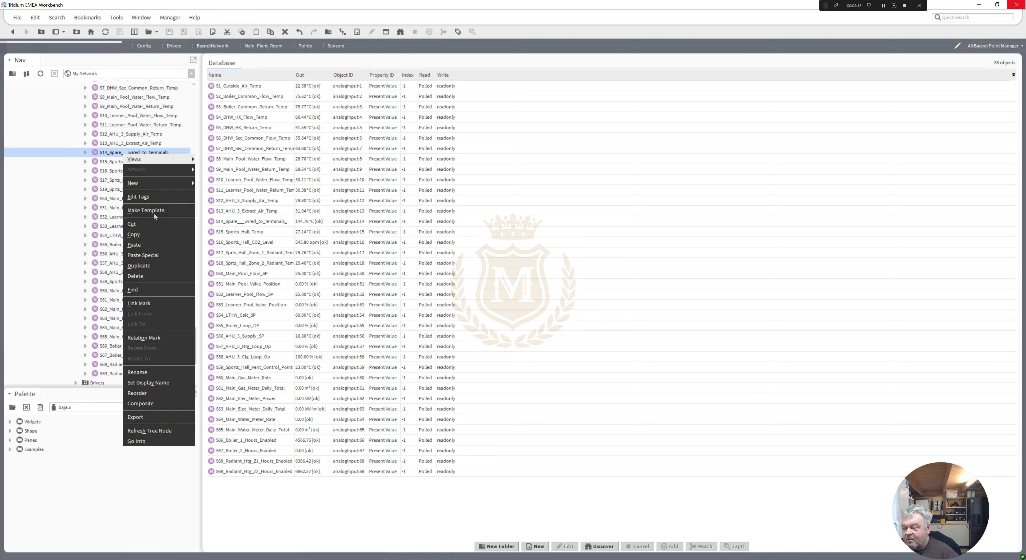
{"action": "left_click", "coordinate": [155, 374]}
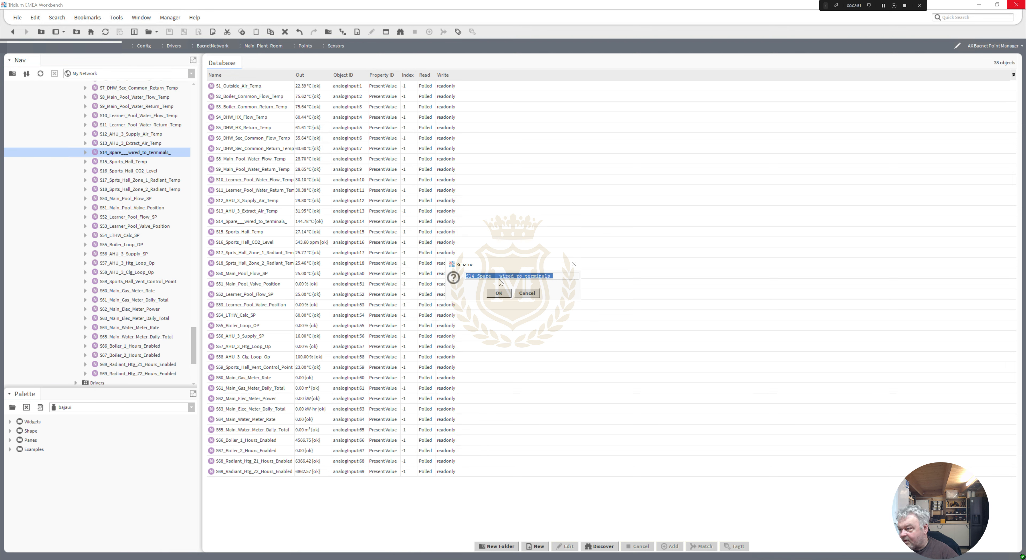
{"action": "left_click", "coordinate": [495, 276]}
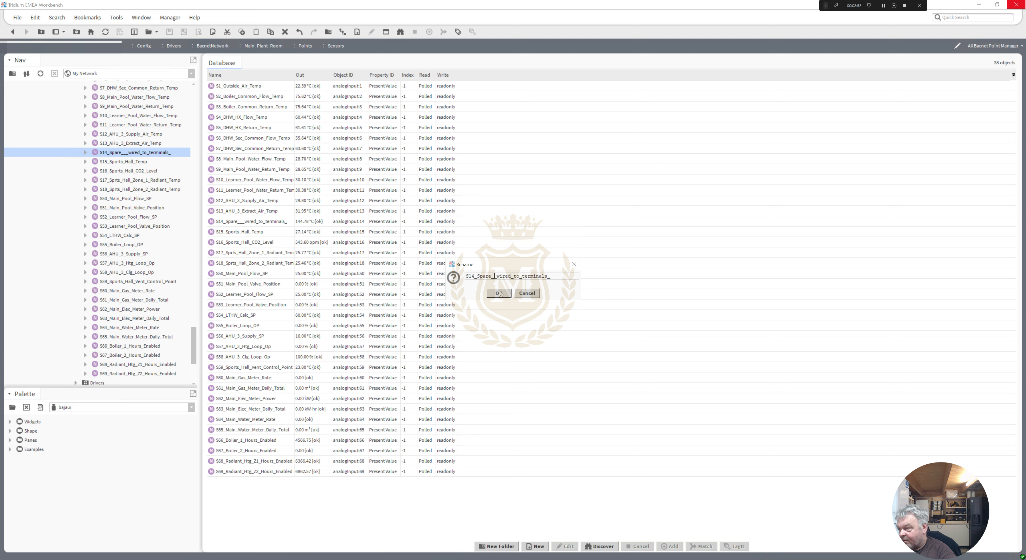
{"action": "key", "text": "BackSpace"}
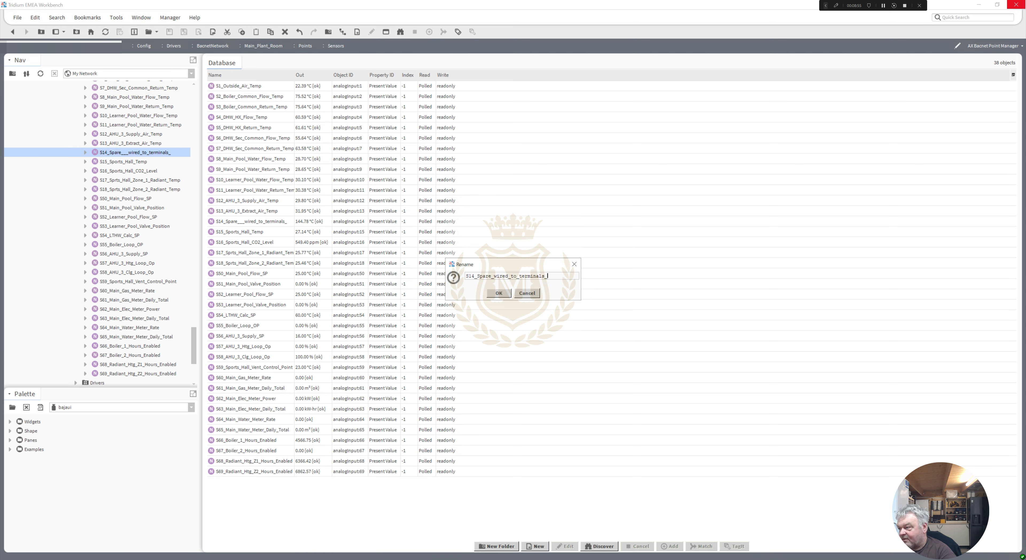
{"action": "key", "text": "BackSpace"}
{"action": "left_click", "coordinate": [498, 293]}
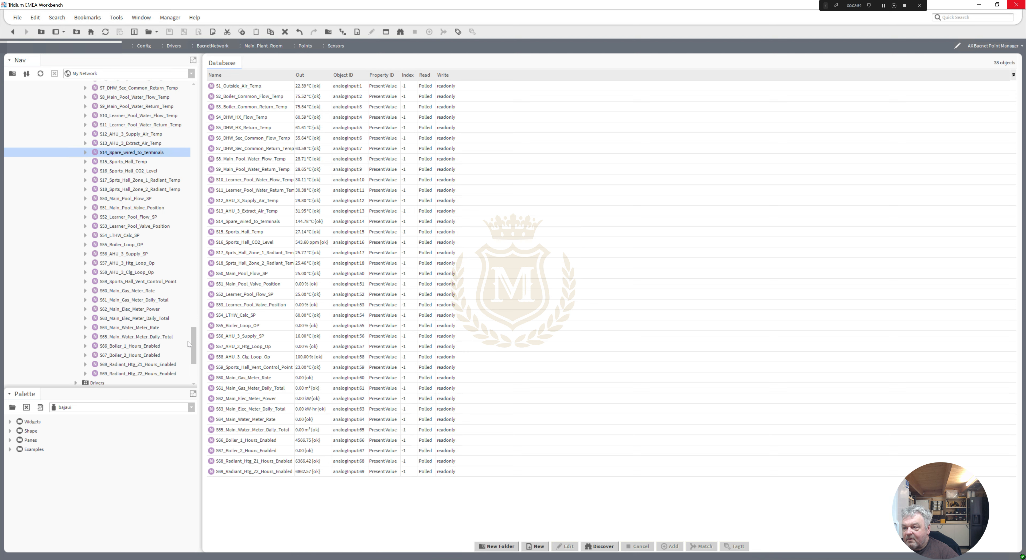
Expand the Drivers folder under Main_Plant_Room's Points and open the Drivers point list
{"action": "left_click_drag", "start_coordinate": [196, 349], "coordinate": [196, 341]}
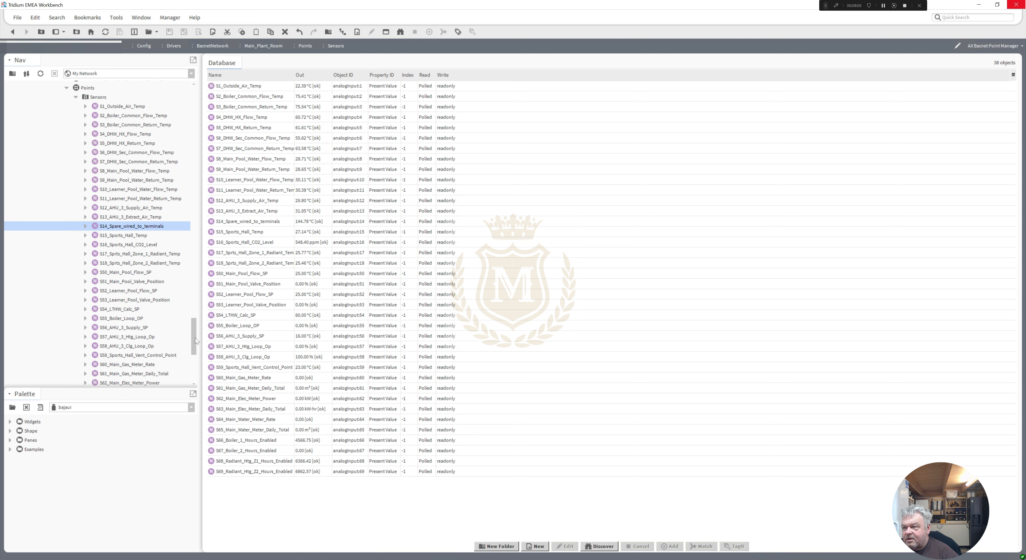
{"action": "left_click_drag", "start_coordinate": [196, 341], "coordinate": [195, 352]}
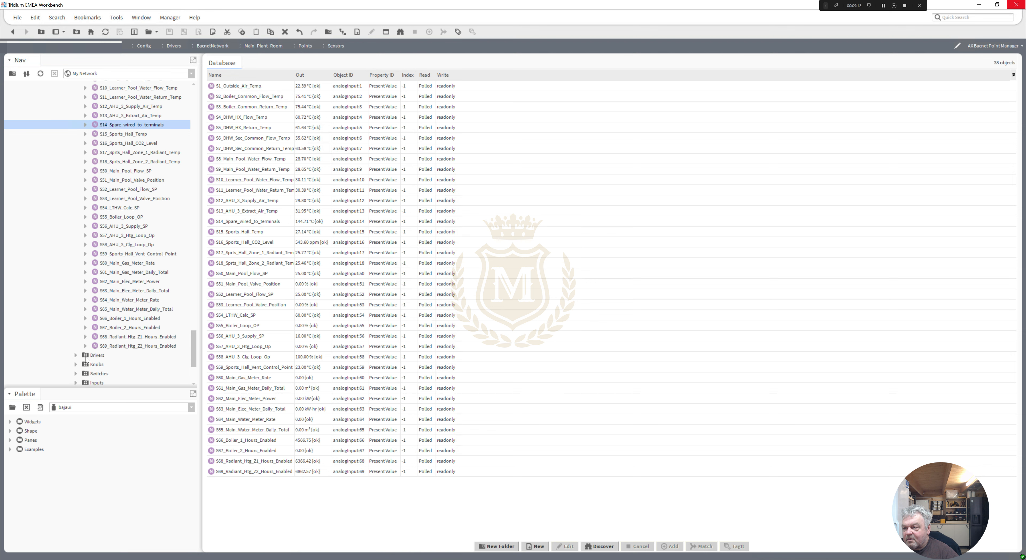
{"action": "left_click", "coordinate": [76, 356]}
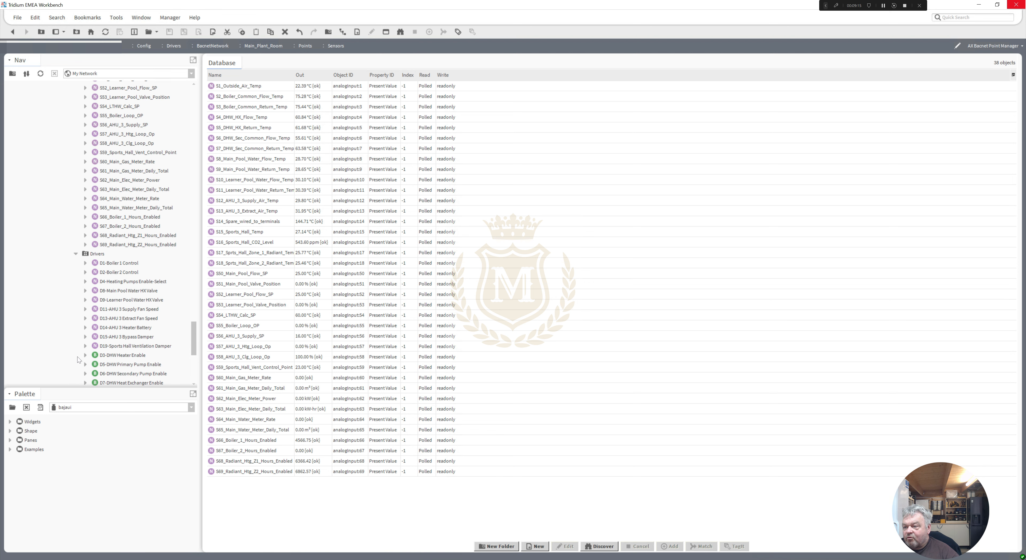
{"action": "left_click", "coordinate": [97, 256]}
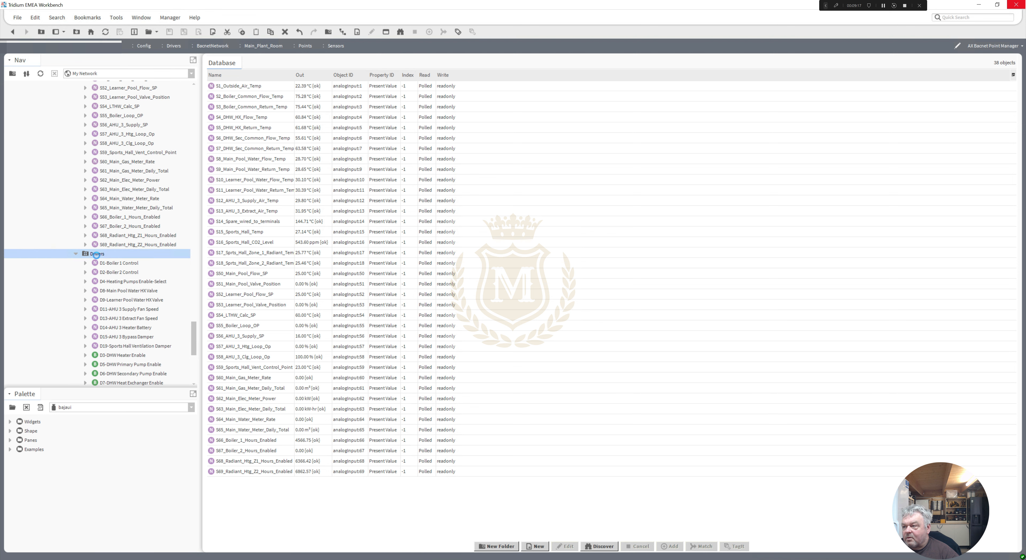
{"action": "double_click", "coordinate": [97, 254]}
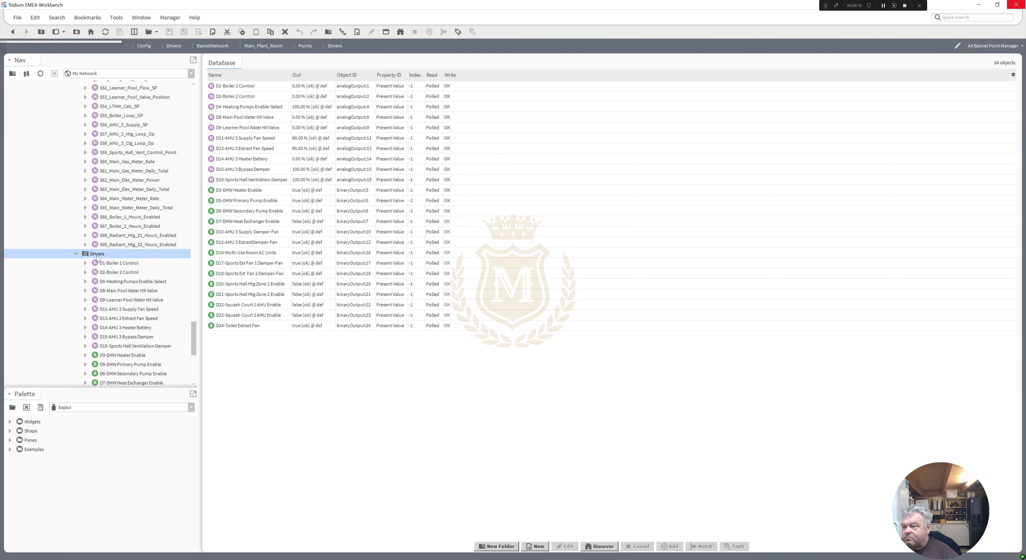
Batch-rename the Drivers points from D1-Boiler 1 Control to D24-Toilet Extract Fan, replacing each space with an underscore
{"action": "left_click", "coordinate": [113, 264]}
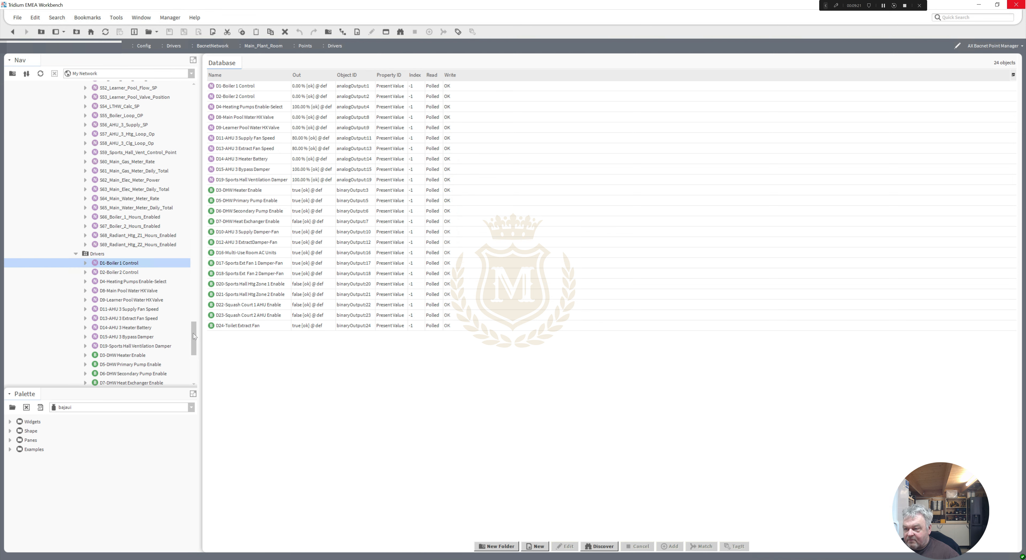
{"action": "left_click_drag", "start_coordinate": [193, 333], "coordinate": [193, 344]}
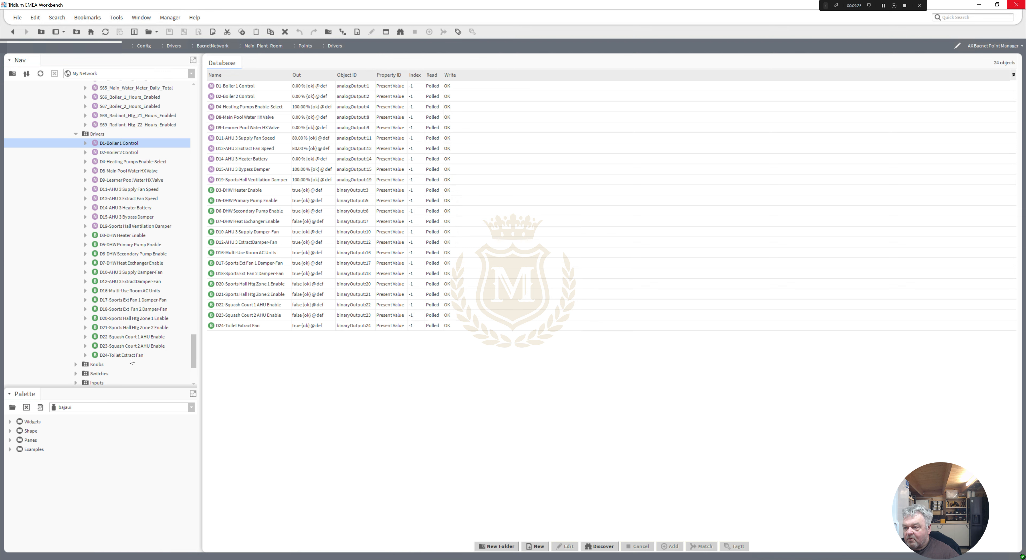
{"action": "left_click", "coordinate": [130, 358], "text": "shift"}
{"action": "right_click", "coordinate": [130, 358]}
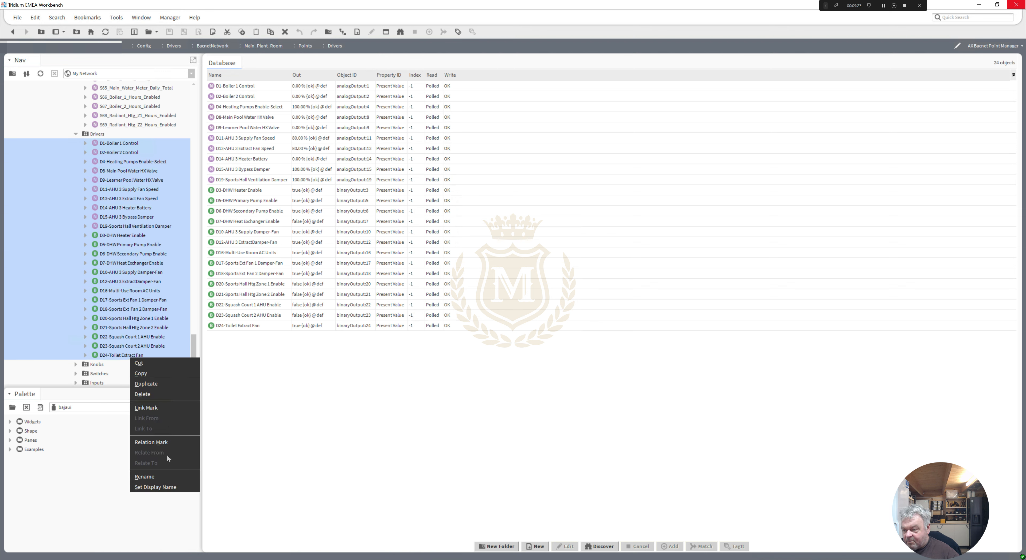
{"action": "left_click", "coordinate": [162, 476]}
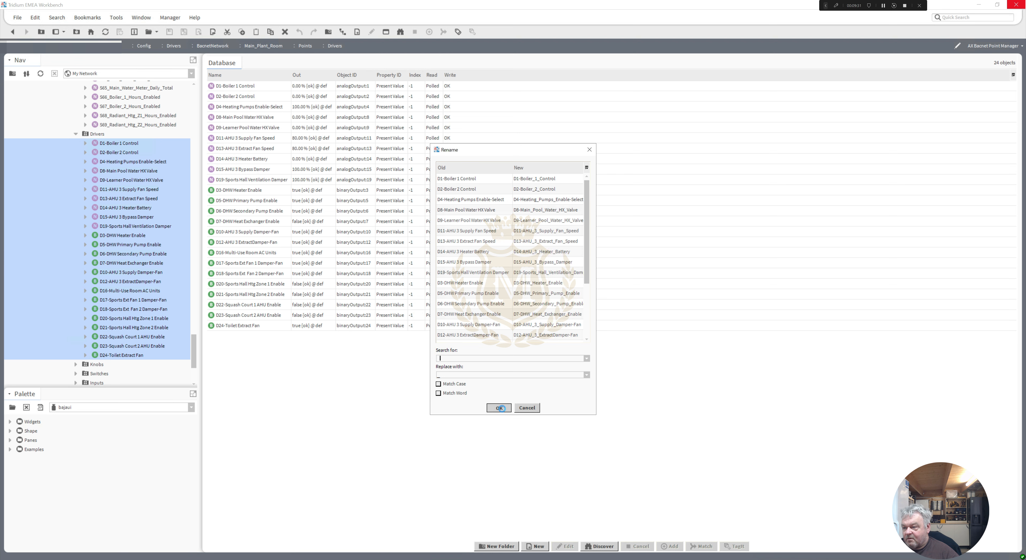
{"action": "left_click", "coordinate": [498, 407]}
Batch-rename the same Main_Plant_Room Drivers points again, replacing each hyphen with an underscore
{"action": "right_click", "coordinate": [119, 345]}
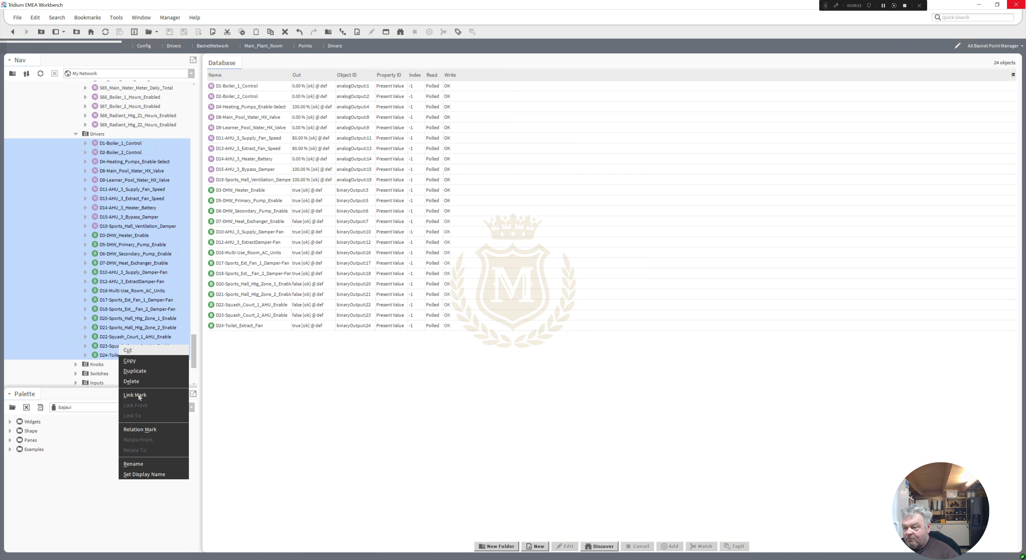
{"action": "left_click", "coordinate": [157, 467]}
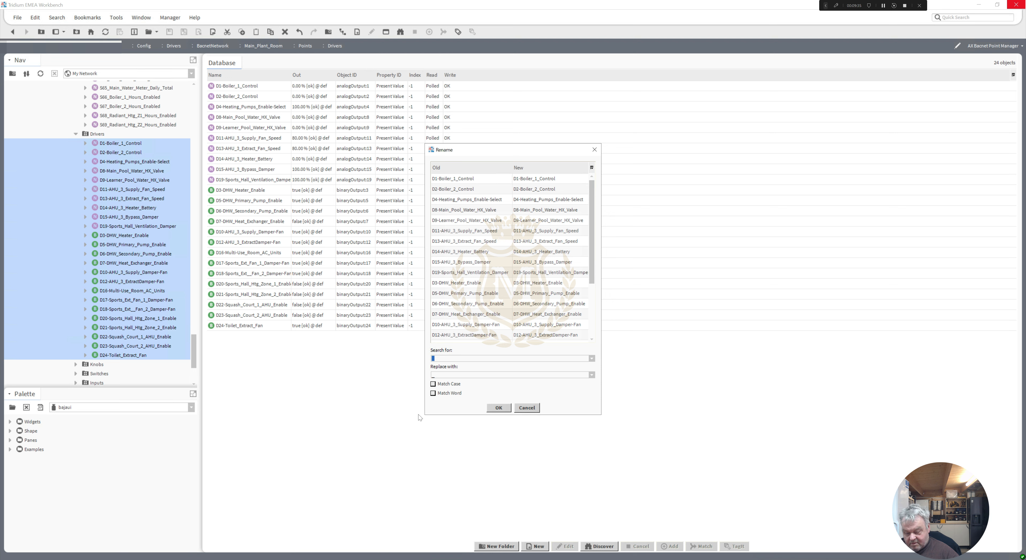
{"action": "type", "text": "-"}
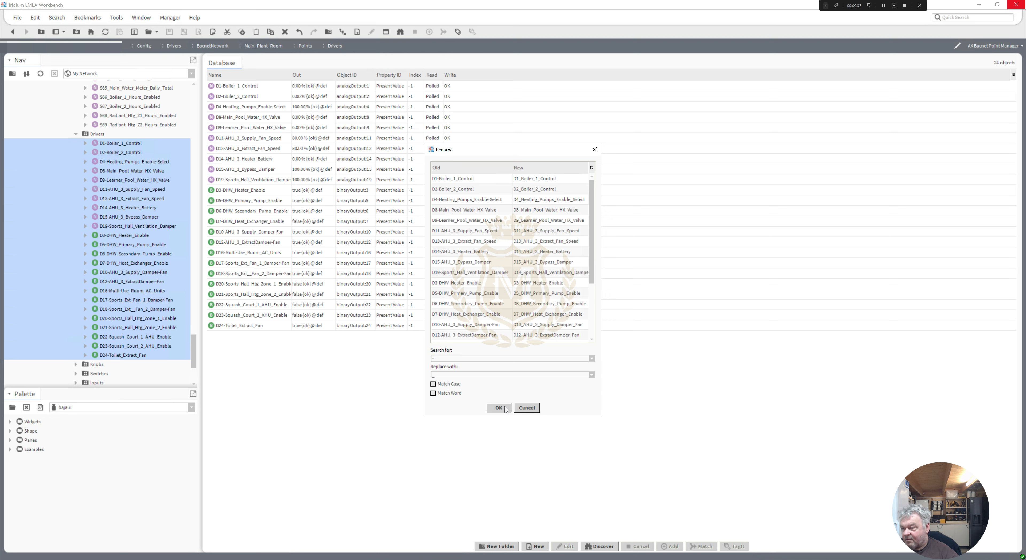
{"action": "left_click", "coordinate": [499, 408]}
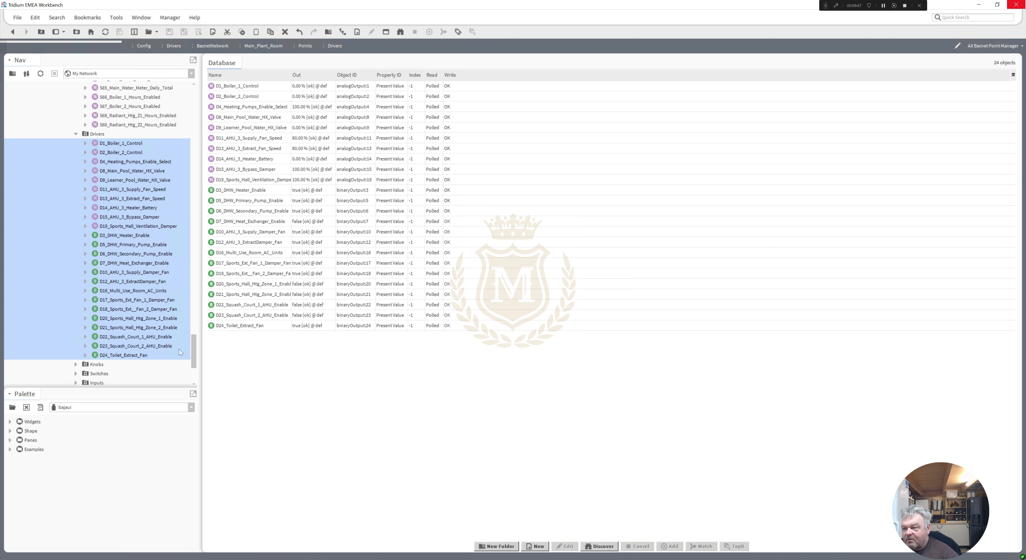
Expand the Knobs folder under Main_Plant_Room's Points, open its point list and look through the point names
{"action": "scroll", "coordinate": [195, 350], "scroll_direction": "down", "scroll_amount": 2}
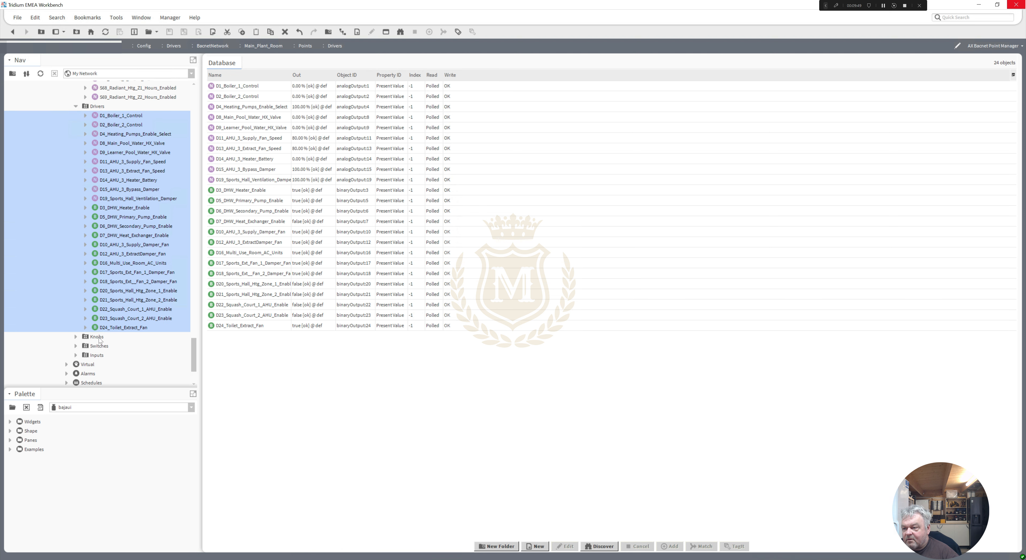
{"action": "left_click", "coordinate": [76, 337]}
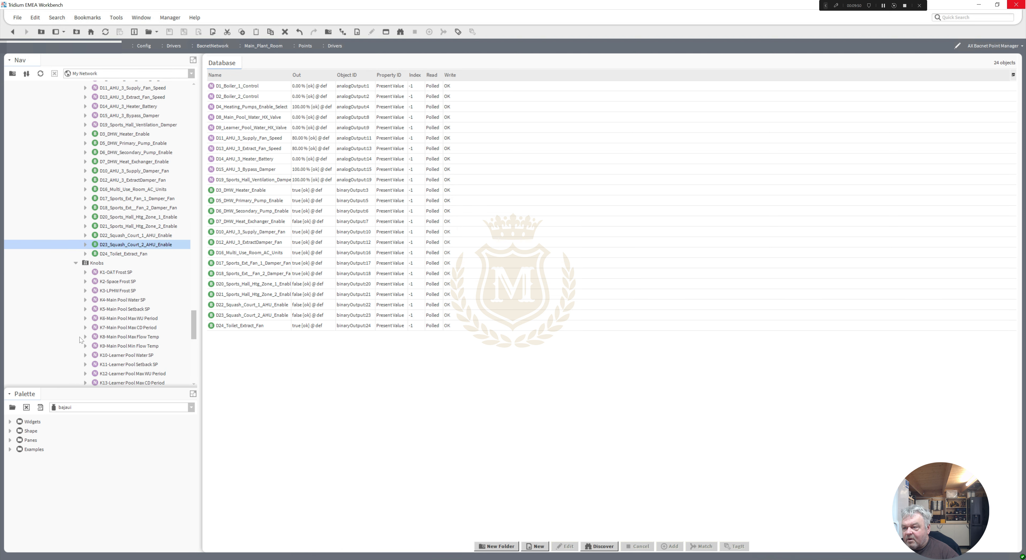
{"action": "left_click", "coordinate": [96, 263]}
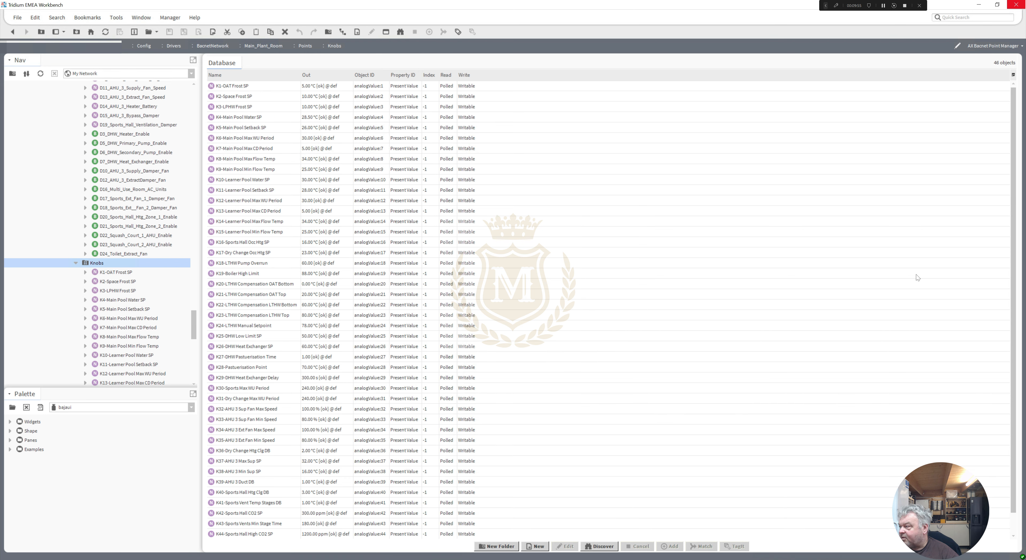
{"action": "scroll", "coordinate": [1019, 319], "scroll_direction": "down", "scroll_amount": 1}
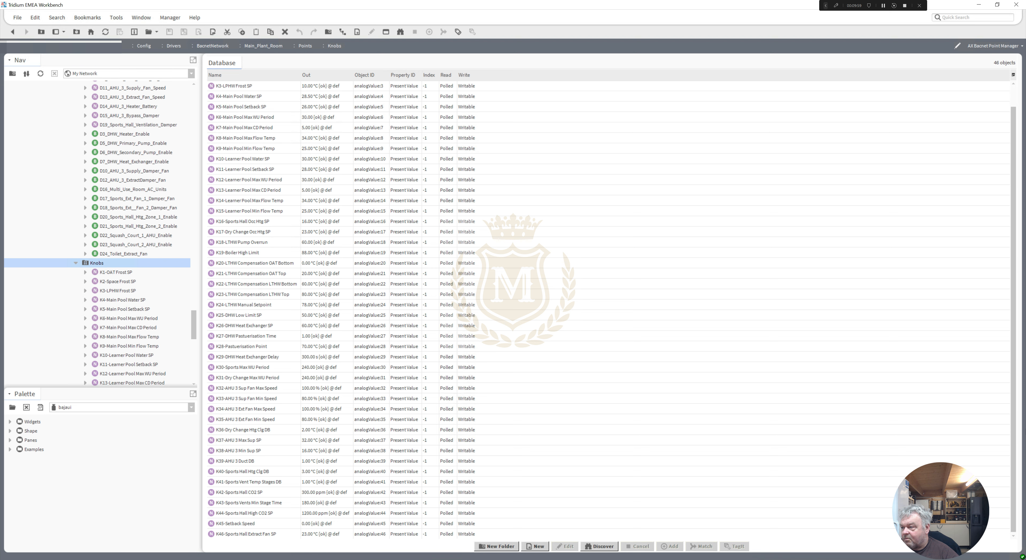
{"action": "scroll", "coordinate": [1019, 398], "scroll_direction": "up", "scroll_amount": 1}
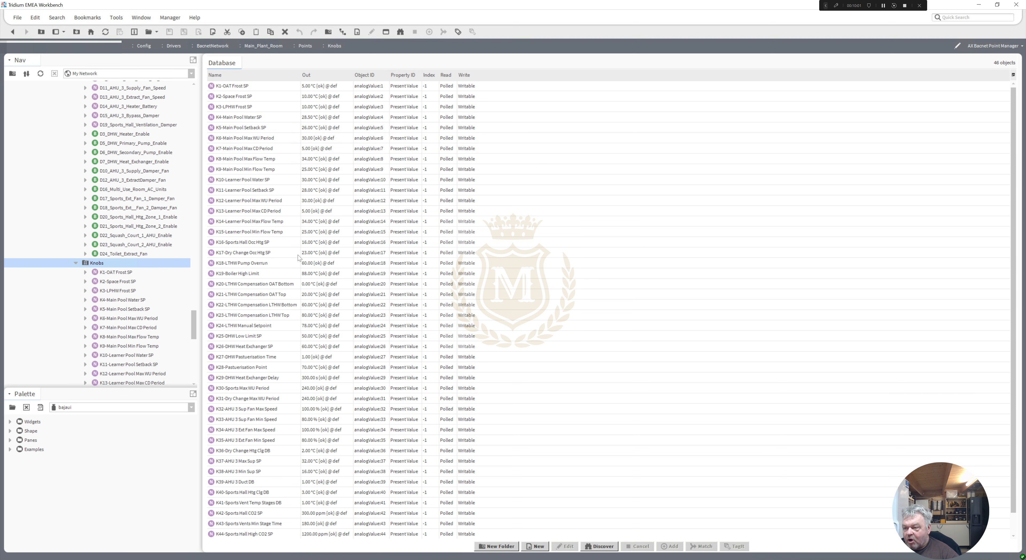
Batch-rename the Knobs points from K1-OAT Frost SP to K46-Sports Hall Extract Fan SP, replacing each space with an underscore
{"action": "left_click", "coordinate": [115, 274]}
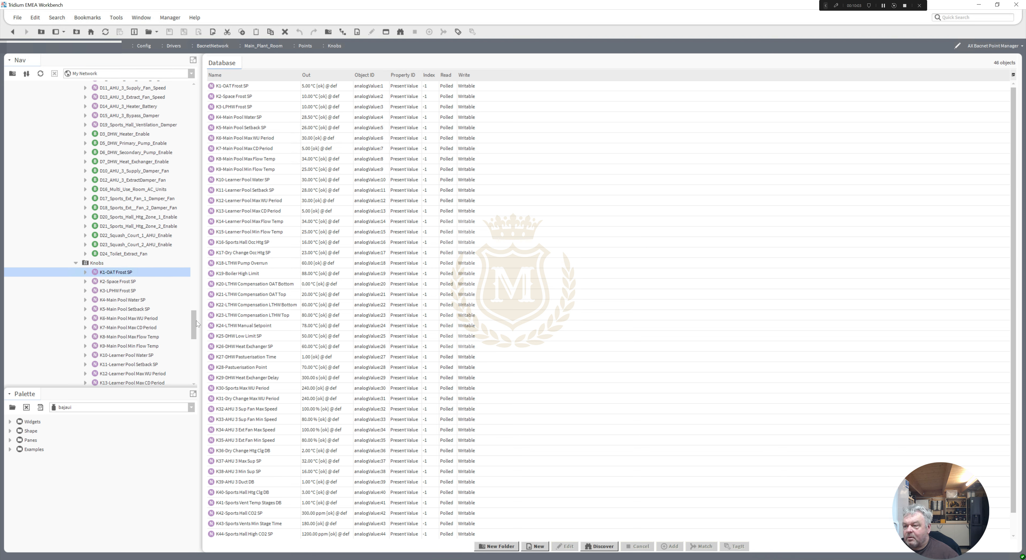
{"action": "left_click_drag", "start_coordinate": [193, 323], "coordinate": [193, 355]}
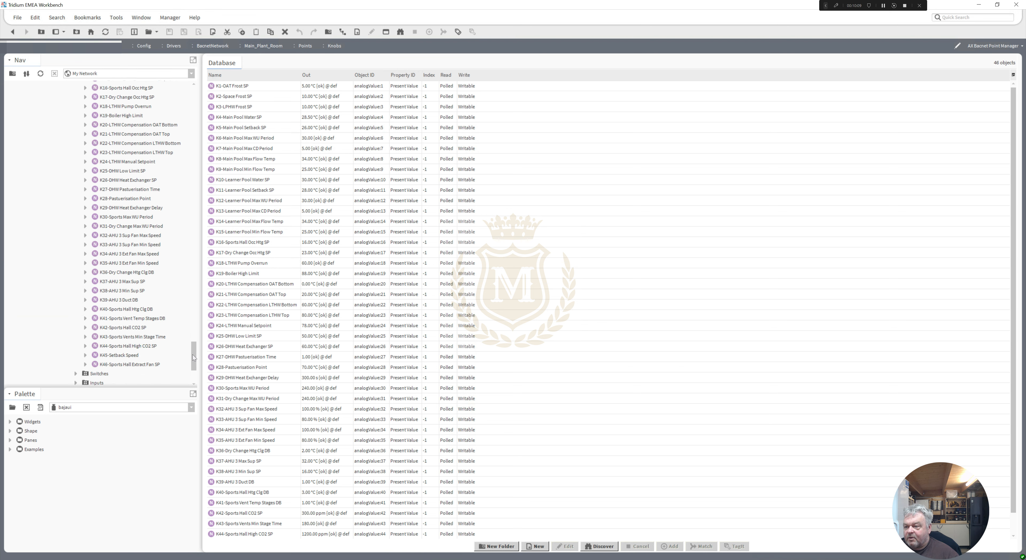
{"action": "left_click", "coordinate": [121, 365], "text": "shift"}
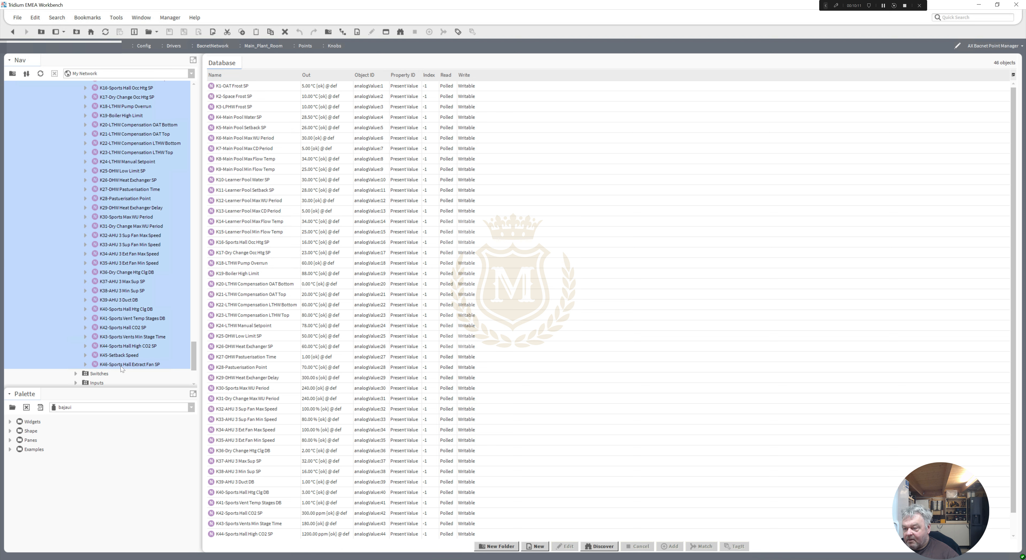
{"action": "right_click", "coordinate": [120, 366]}
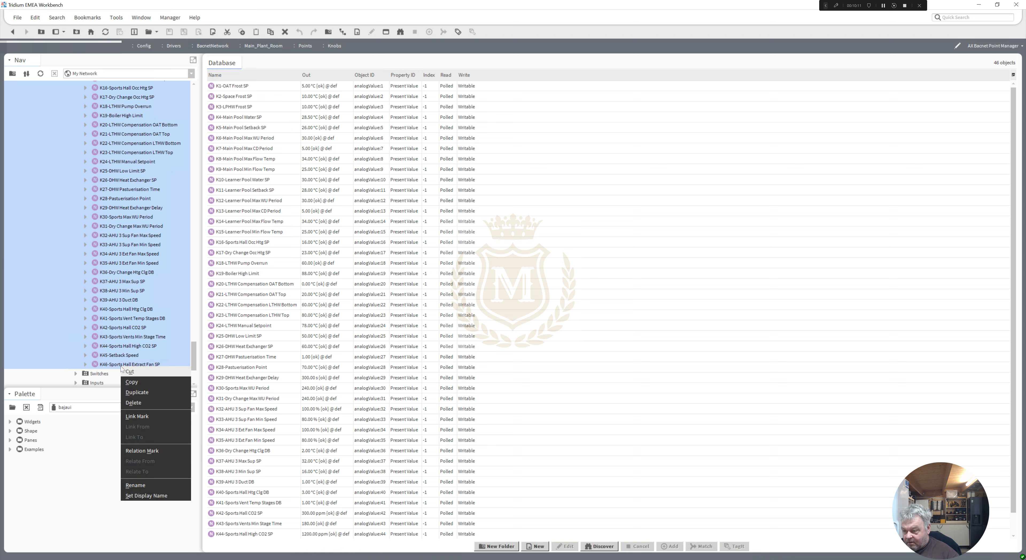
{"action": "left_click", "coordinate": [150, 485]}
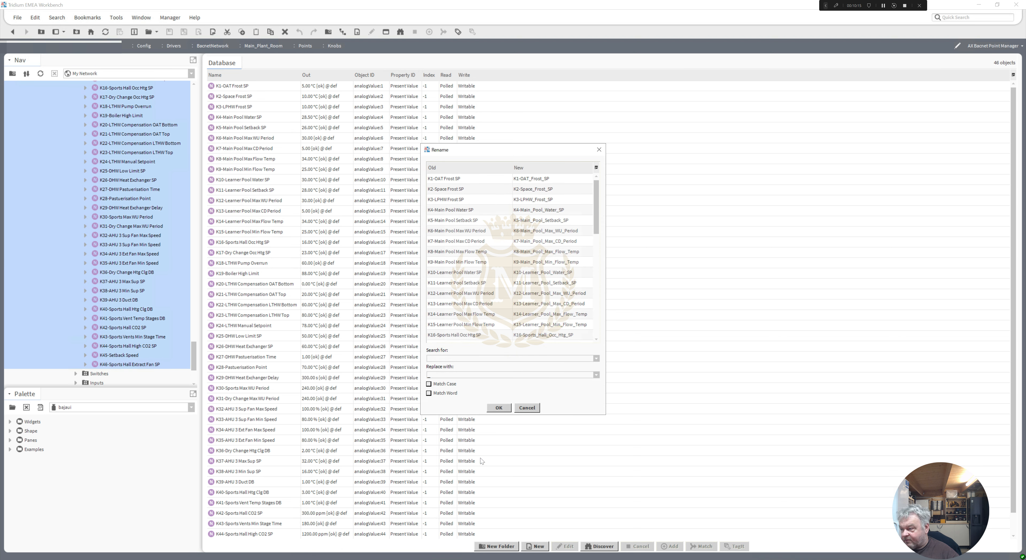
{"action": "left_click", "coordinate": [498, 408]}
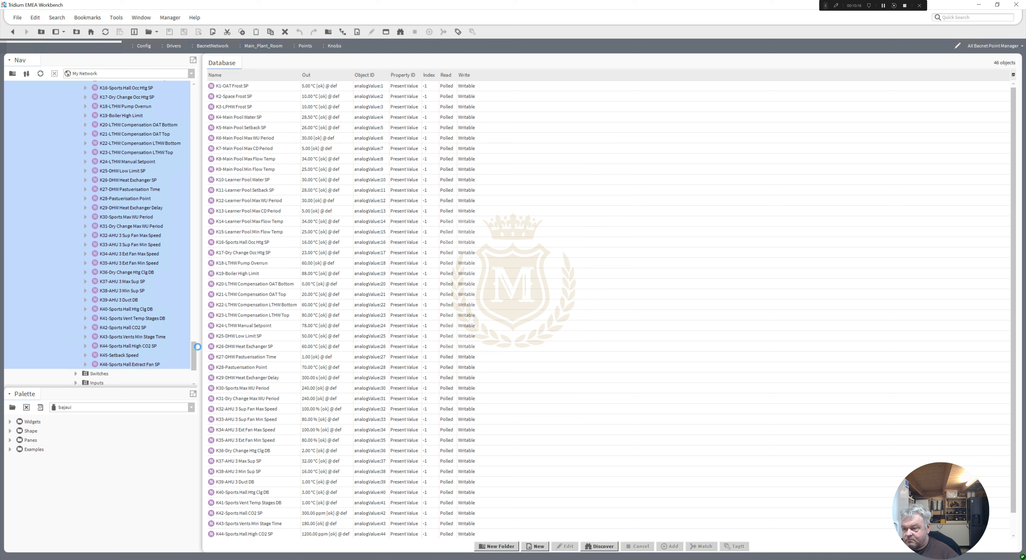
Batch-rename the same Main_Plant_Room Knobs points again, replacing each hyphen with an underscore
{"action": "right_click", "coordinate": [116, 341]}
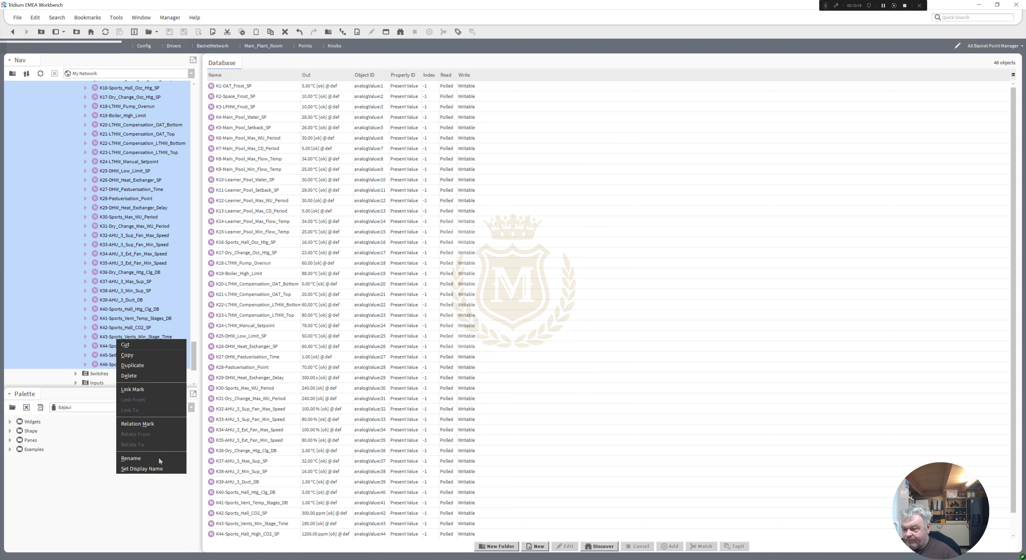
{"action": "left_click", "coordinate": [149, 460]}
{"action": "type", "text": "-"}
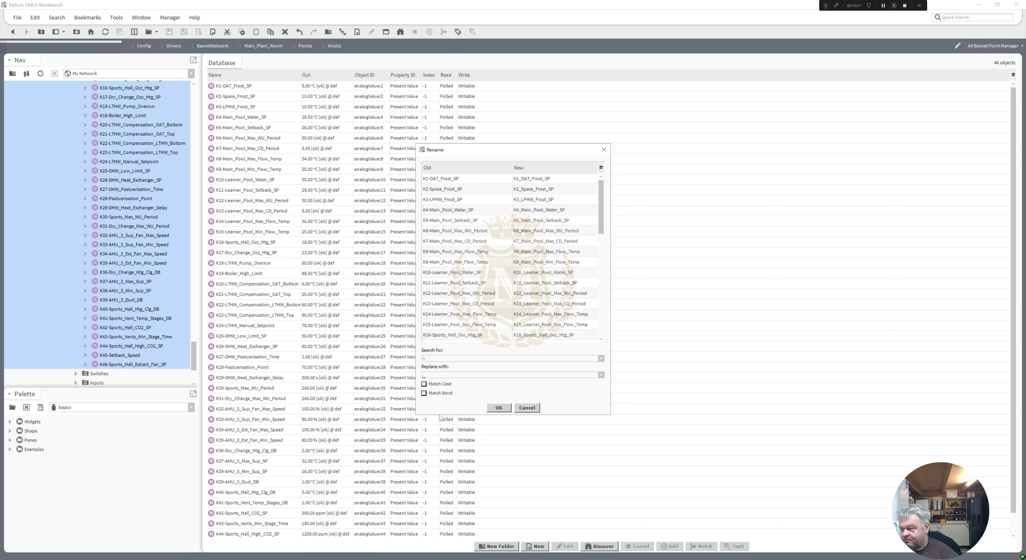
{"action": "left_click", "coordinate": [501, 409]}
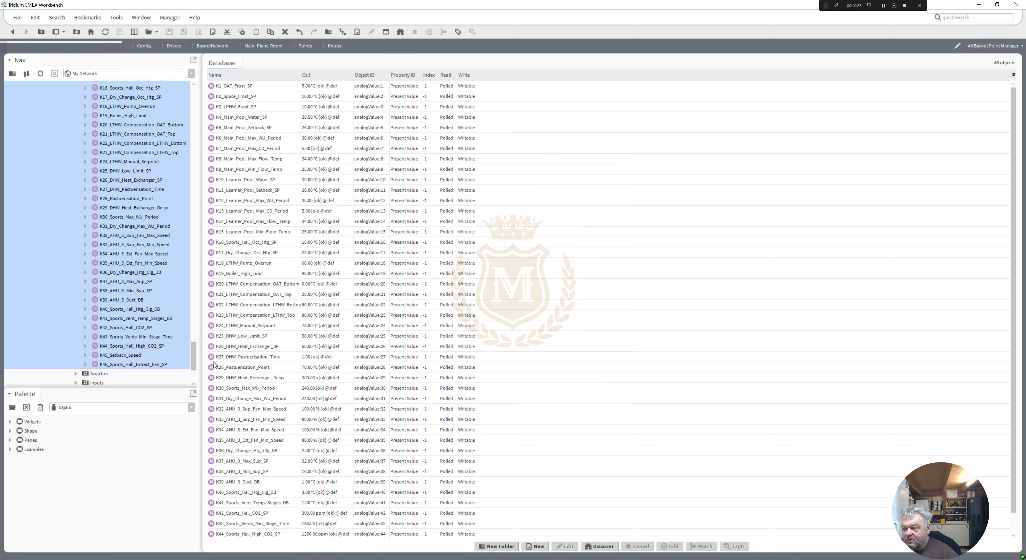
Expand the Switches folder under Main_Plant_Room's Points and open its point list
{"action": "scroll", "coordinate": [196, 363], "scroll_direction": "up", "scroll_amount": 3}
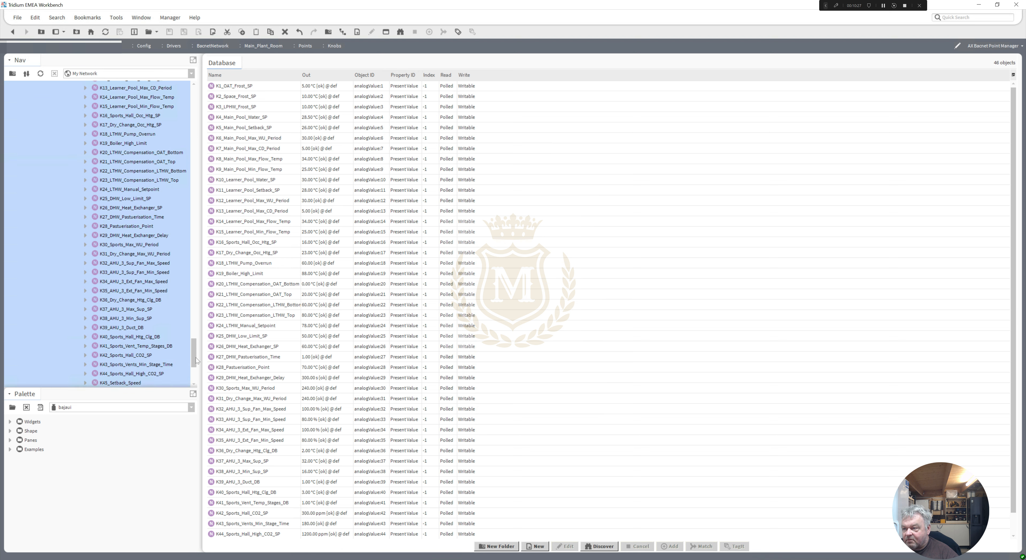
{"action": "mouse_move", "coordinate": [194, 357]}
{"action": "left_mouse_down"}
{"action": "mouse_move", "coordinate": [195, 342]}
{"action": "mouse_move", "coordinate": [192, 364]}
{"action": "left_mouse_up"}
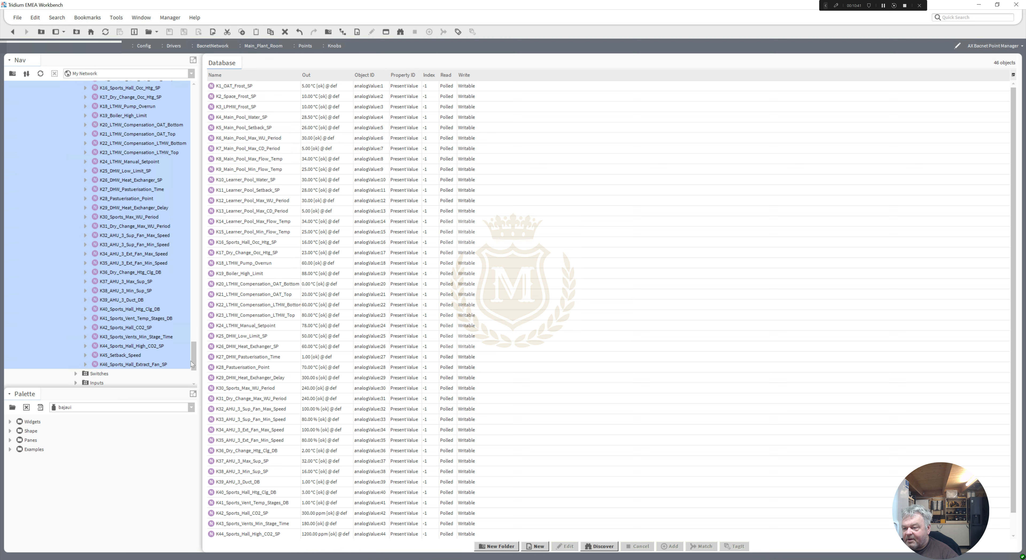
{"action": "left_click", "coordinate": [76, 376]}
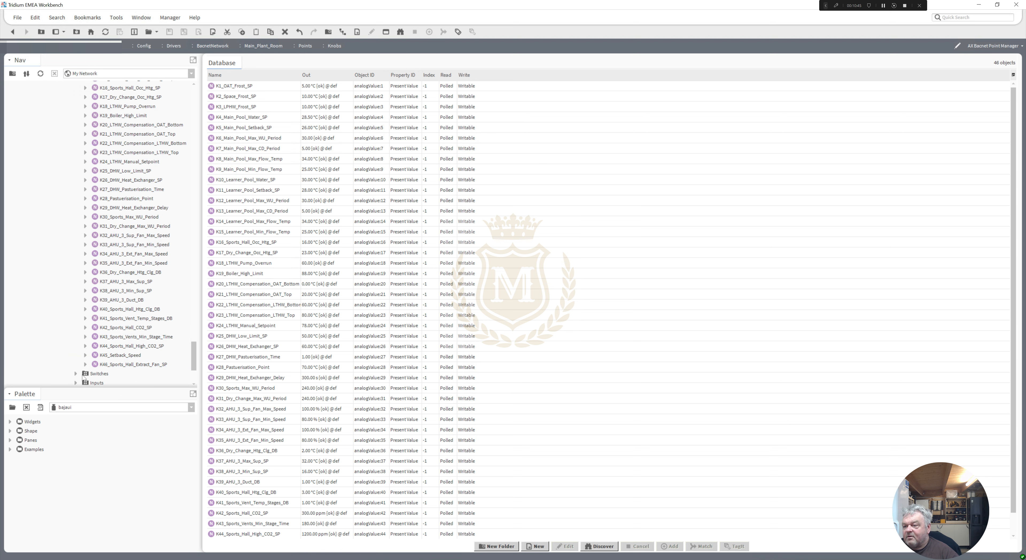
{"action": "left_click", "coordinate": [75, 373]}
{"action": "left_click", "coordinate": [101, 282]}
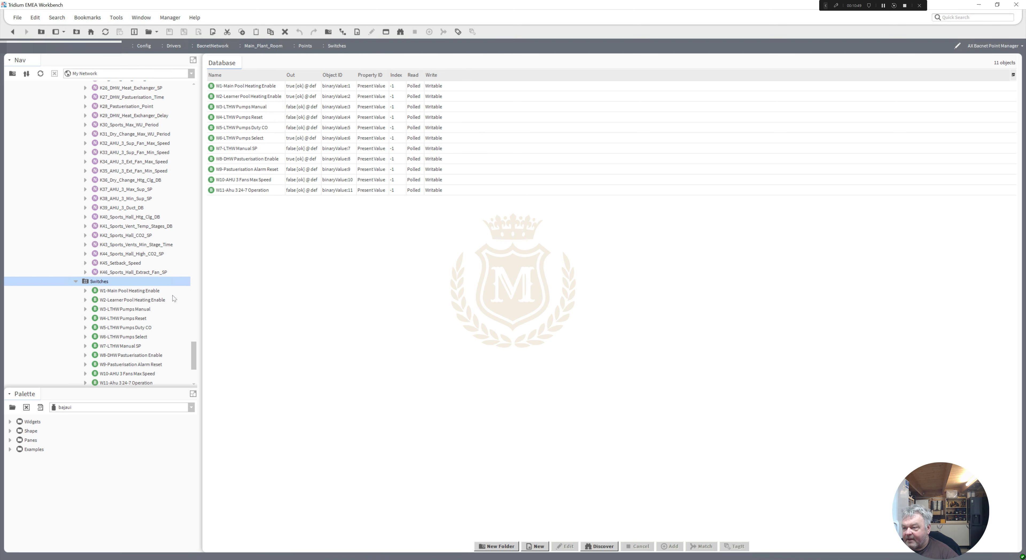
Batch-rename the Switches points from W1-Main Pool Heating Enable to W11-Ahu 3 24-7 Operation, replacing each space with an underscore
{"action": "left_click", "coordinate": [123, 293]}
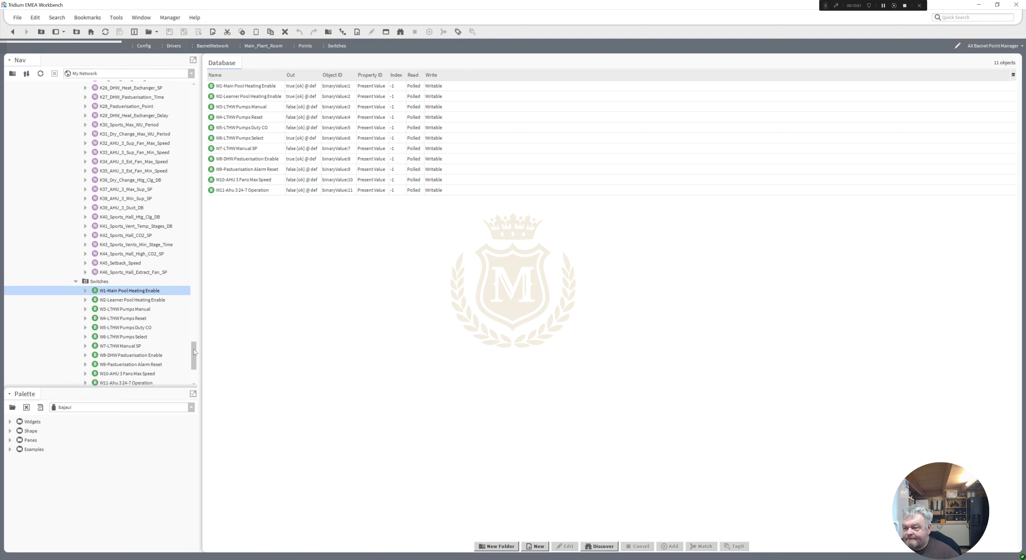
{"action": "scroll", "coordinate": [136, 346], "scroll_direction": "down", "scroll_amount": 3}
{"action": "left_click", "coordinate": [126, 346], "text": "shift"}
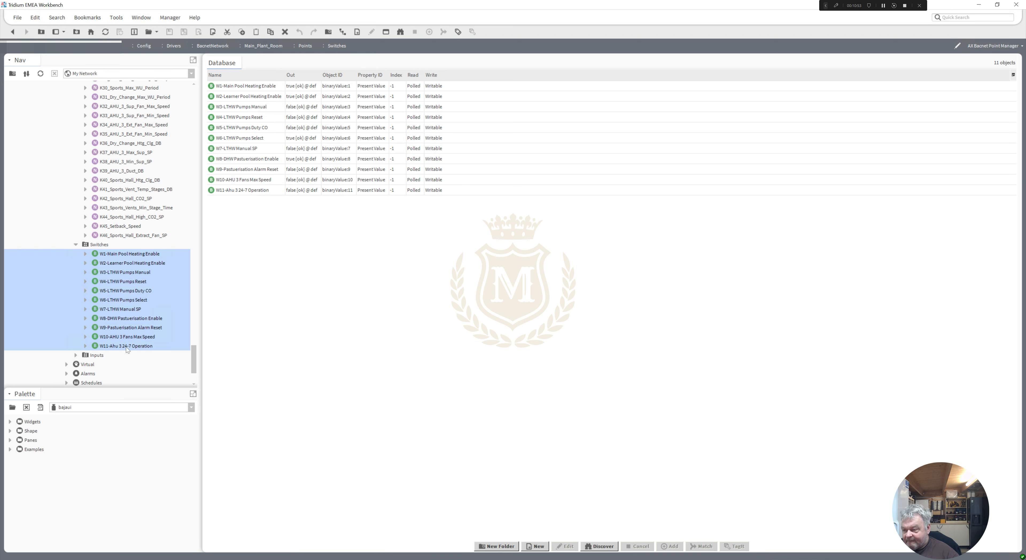
{"action": "right_click", "coordinate": [126, 346]}
{"action": "left_click", "coordinate": [148, 466]}
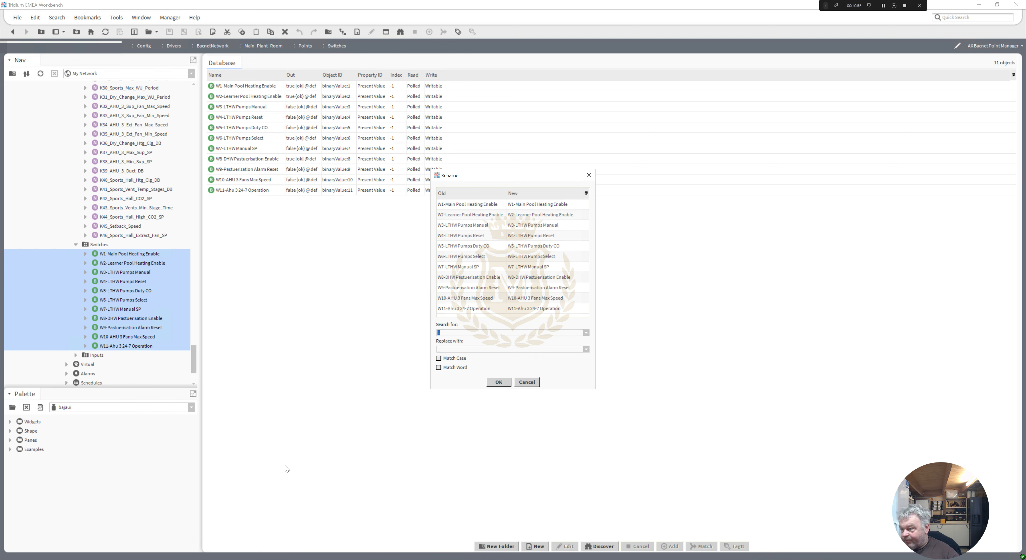
{"action": "left_click", "coordinate": [499, 382]}
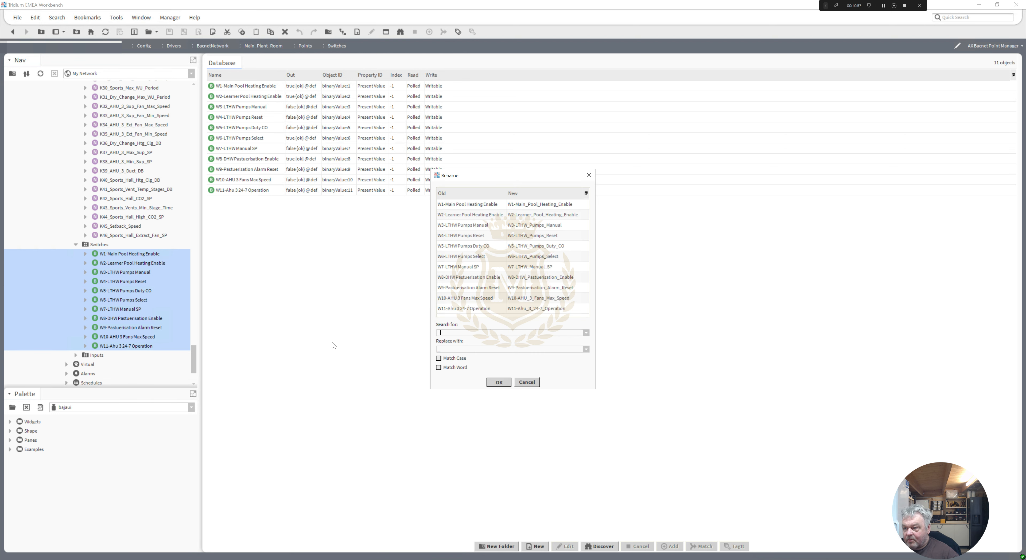
Batch-rename the same Main_Plant_Room Switches points again, replacing each hyphen with an underscore
{"action": "right_click", "coordinate": [101, 294]}
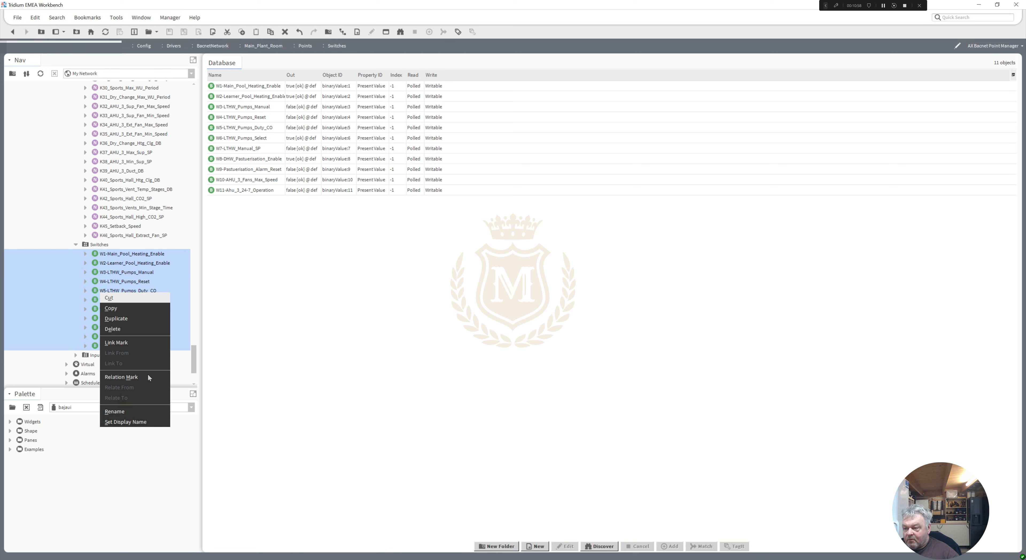
{"action": "left_click", "coordinate": [141, 414]}
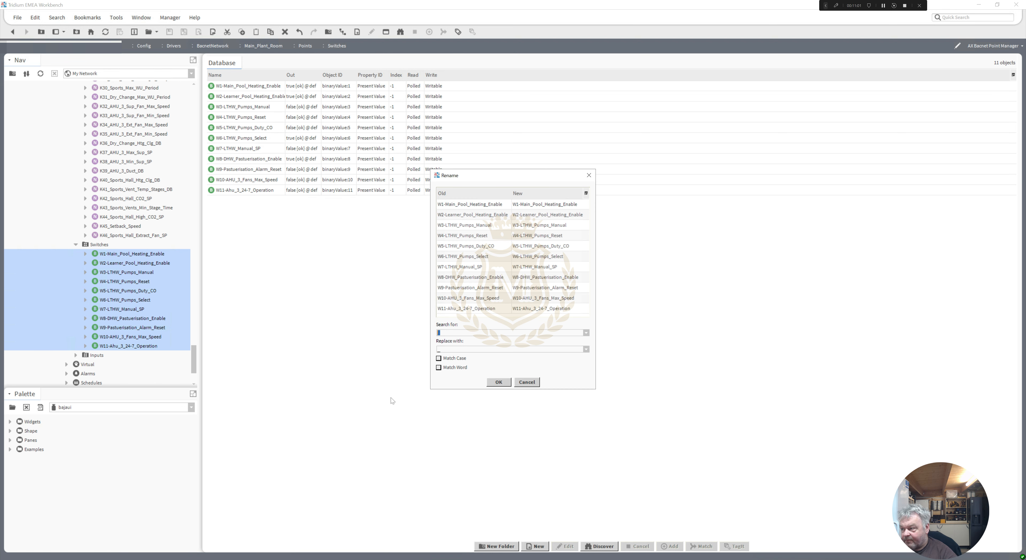
{"action": "type", "text": "-"}
{"action": "left_click", "coordinate": [499, 383]}
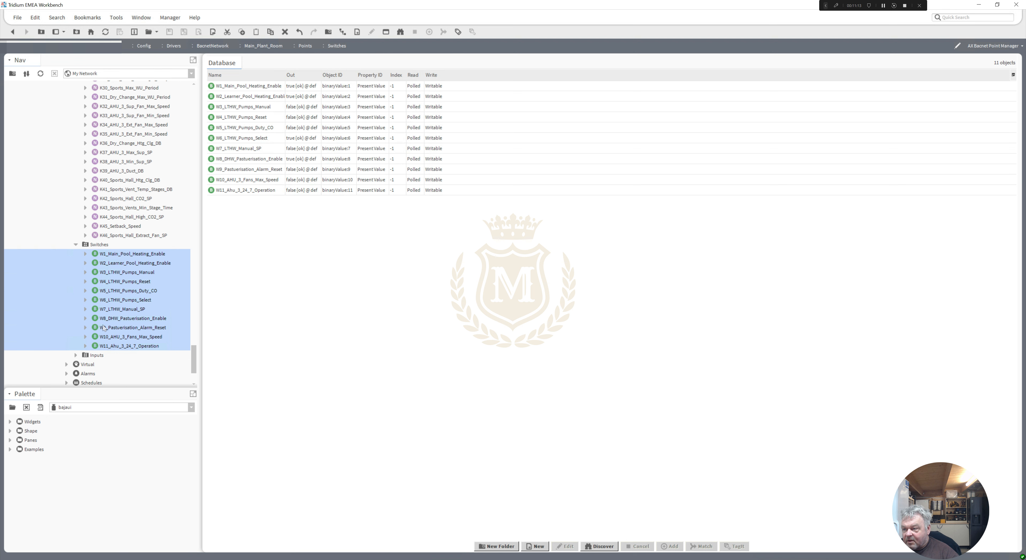
Expand the Inputs folder under Main_Plant_Room's Points and open its point list
{"action": "left_click", "coordinate": [77, 358]}
{"action": "left_click", "coordinate": [76, 356]}
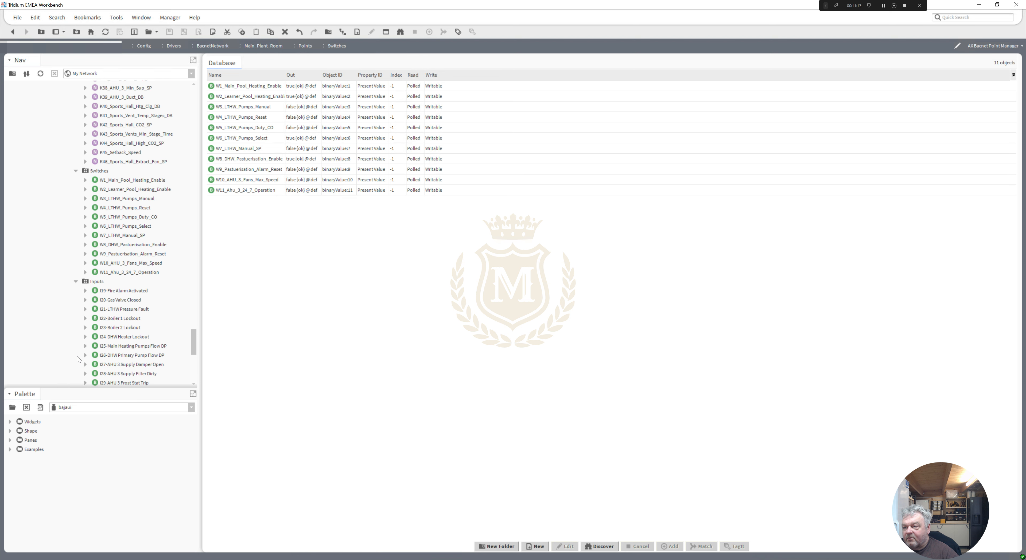
{"action": "left_click", "coordinate": [98, 281]}
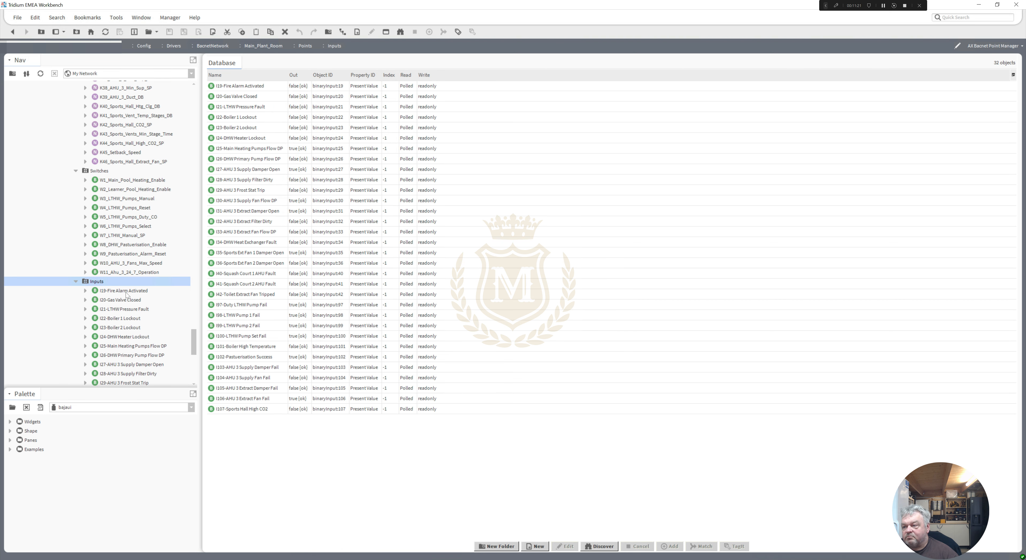
Batch-rename the Inputs points from I19-Fire Alarm Activated to I107-Sports Hall High CO2, replacing each space with an underscore
{"action": "key", "text": "Down"}
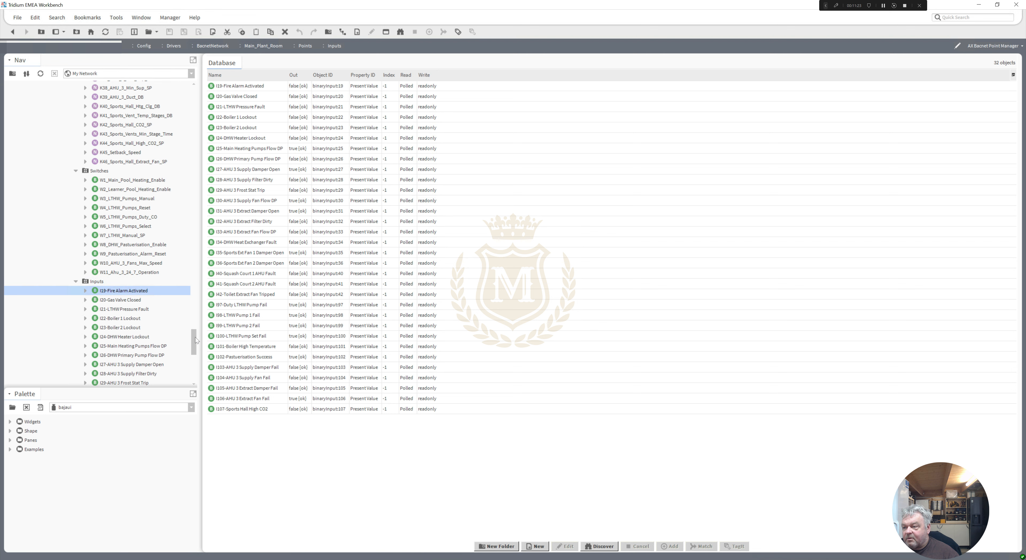
{"action": "left_click_drag", "start_coordinate": [195, 342], "coordinate": [198, 357]}
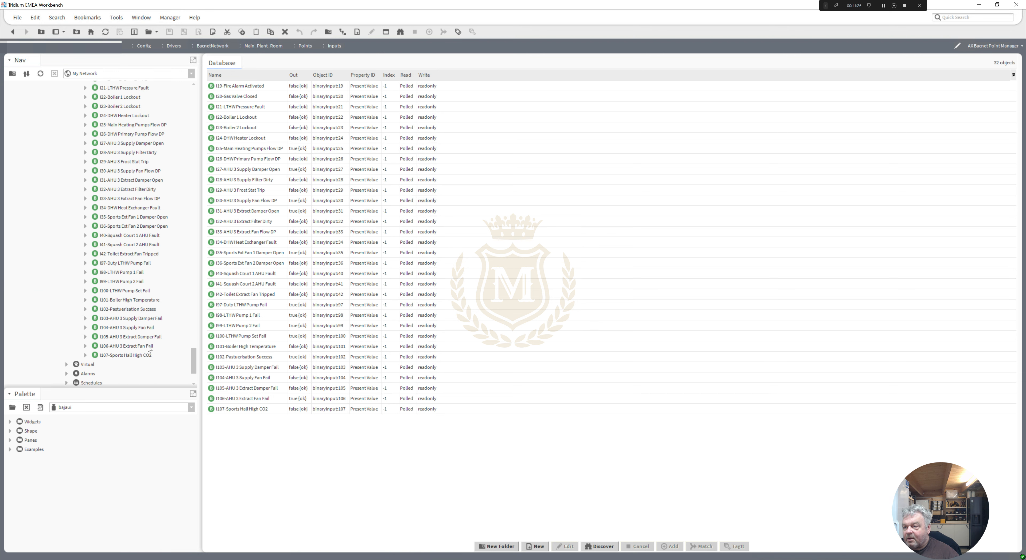
{"action": "left_click", "coordinate": [133, 356], "text": "shift"}
{"action": "right_click", "coordinate": [133, 357]}
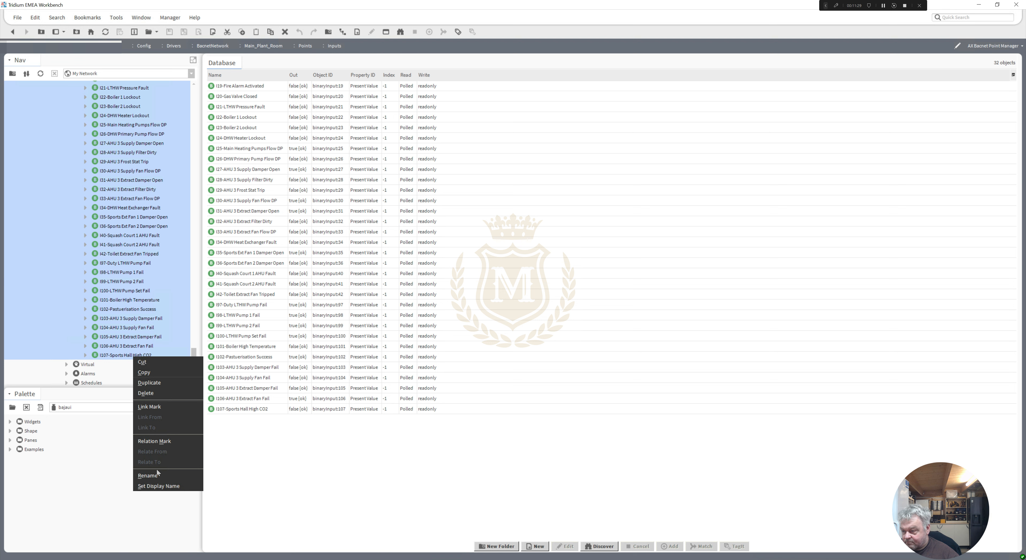
{"action": "left_click", "coordinate": [151, 476]}
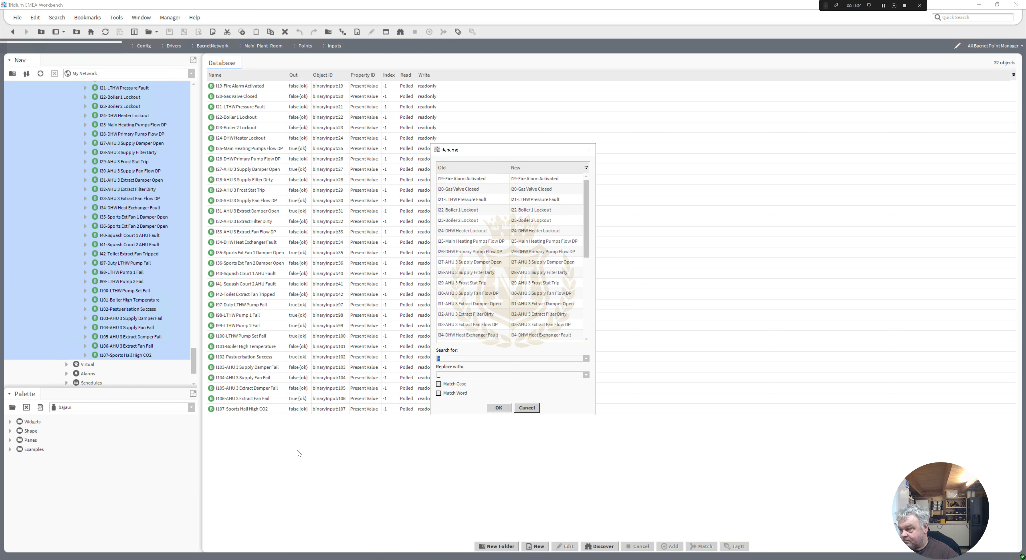
{"action": "left_click", "coordinate": [498, 407]}
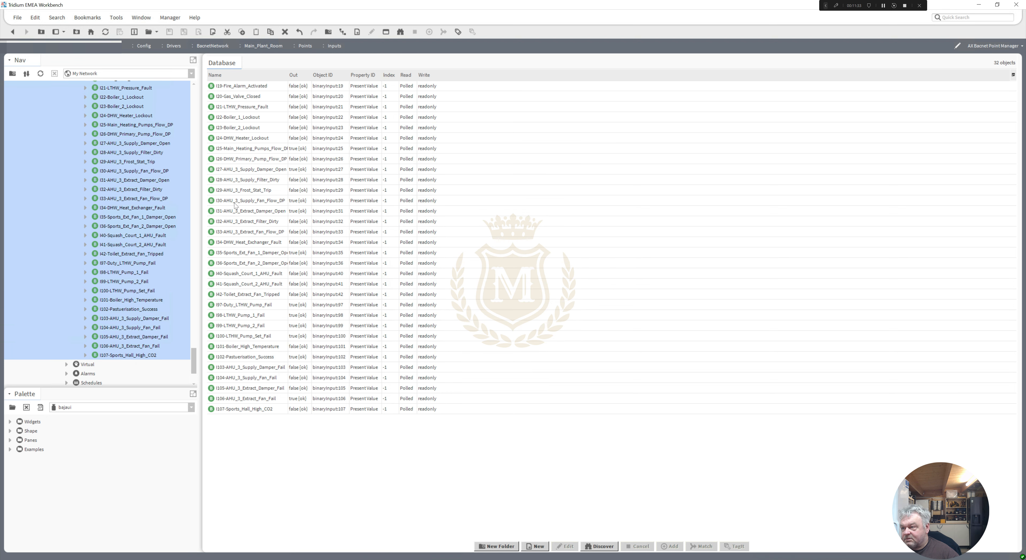
Batch-rename the same Main_Plant_Room Inputs points again, replacing each hyphen with an underscore
{"action": "right_click", "coordinate": [139, 356]}
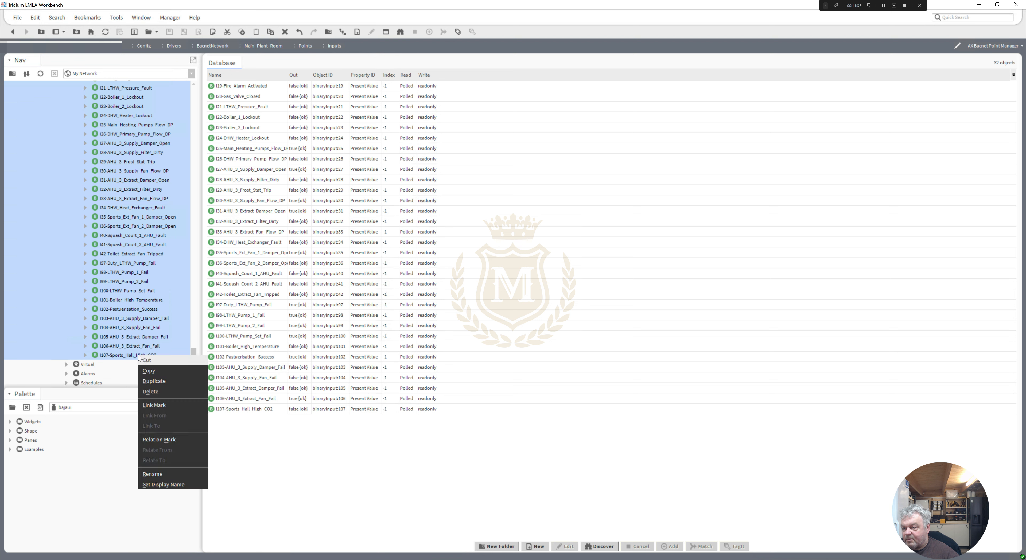
{"action": "left_click", "coordinate": [177, 474]}
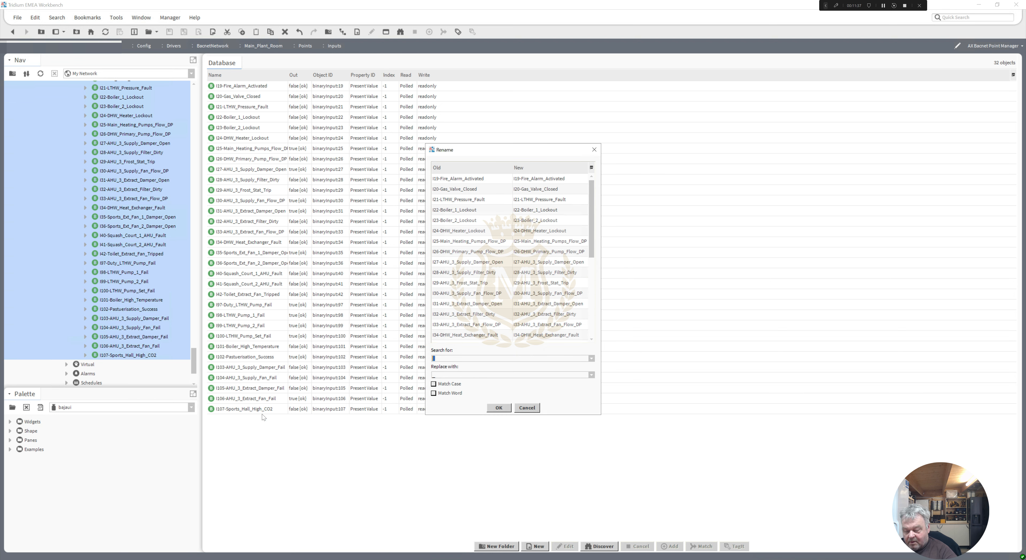
{"action": "left_click", "coordinate": [498, 407]}
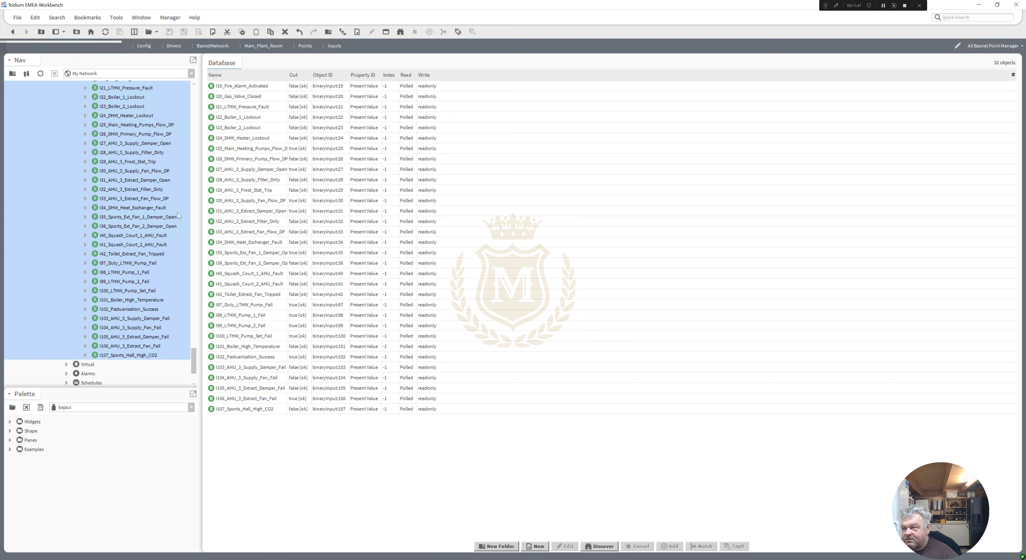
Return to Main_Plant_Room's Sensors points in the navigation tree and switch the palette to the history module
{"action": "left_click_drag", "start_coordinate": [195, 360], "coordinate": [195, 358]}
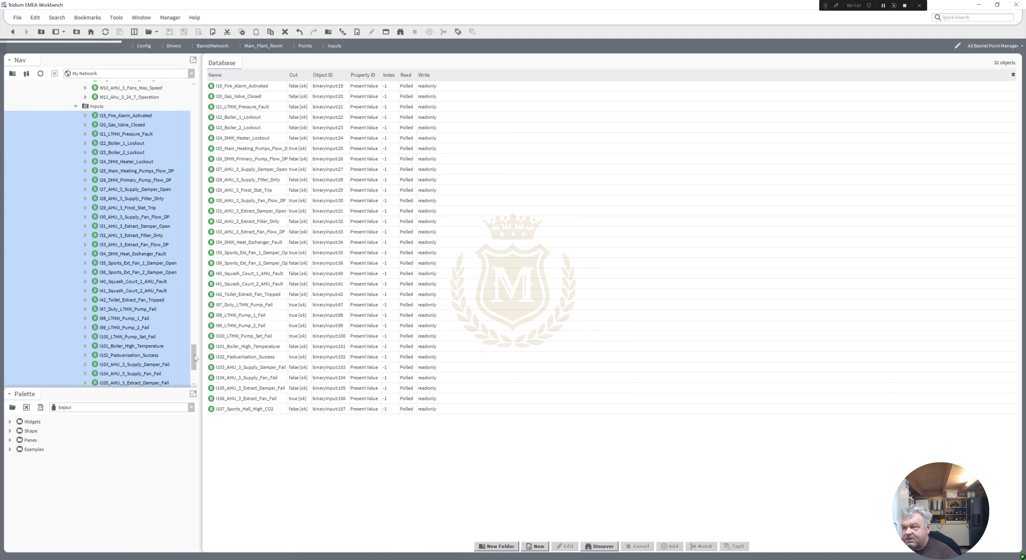
{"action": "scroll", "coordinate": [195, 358], "scroll_direction": "down", "scroll_amount": 5}
{"action": "scroll", "coordinate": [195, 357], "scroll_direction": "up", "scroll_amount": 2}
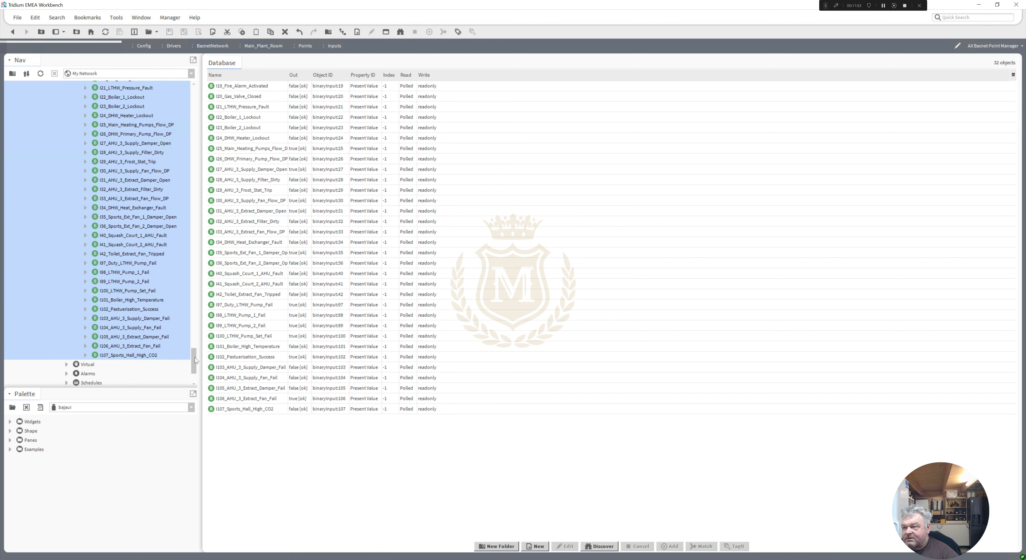
{"action": "left_click_drag", "start_coordinate": [195, 358], "coordinate": [202, 258]}
{"action": "scroll", "coordinate": [201, 259], "scroll_direction": "up", "scroll_amount": 1}
{"action": "scroll", "coordinate": [202, 261], "scroll_direction": "up", "scroll_amount": 1}
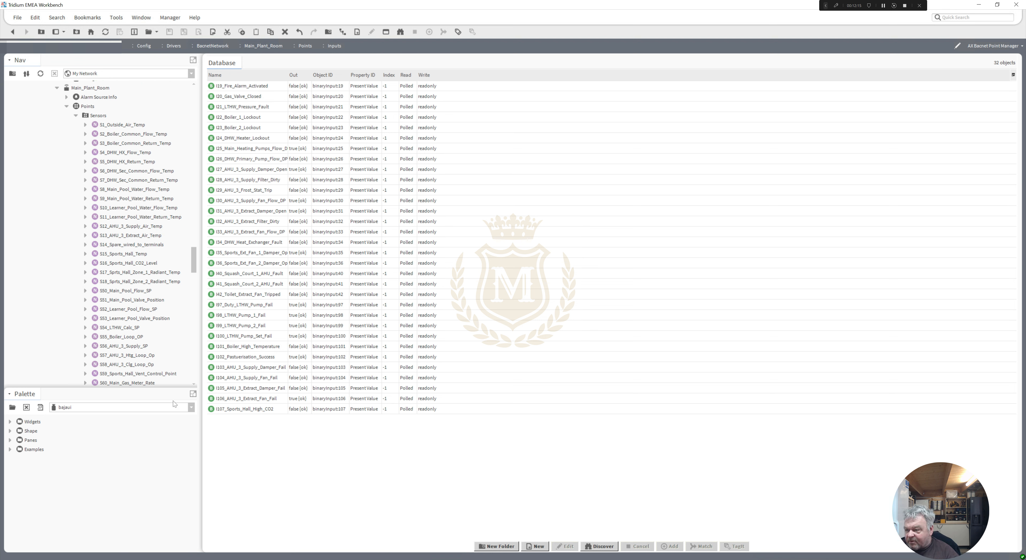
{"action": "left_click", "coordinate": [192, 408]}
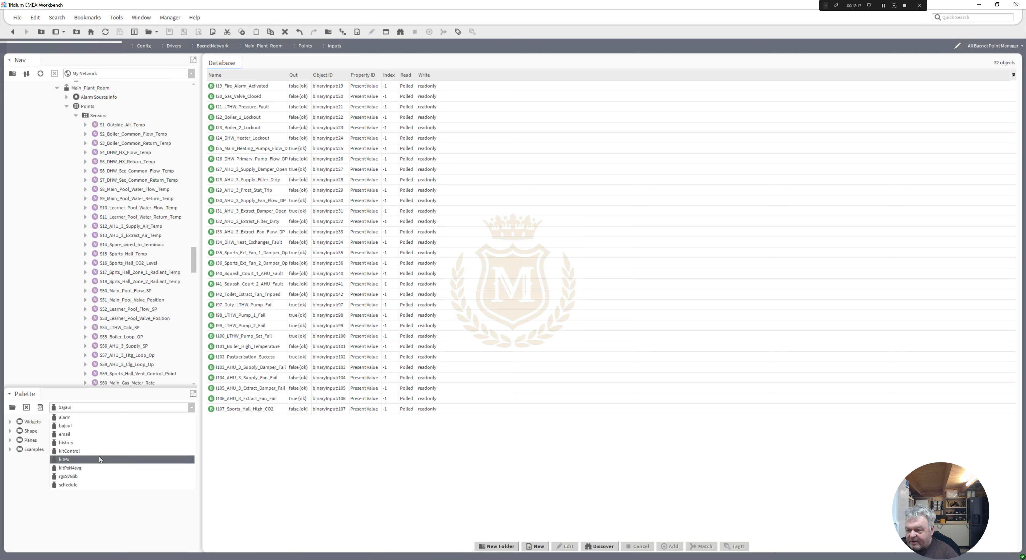
{"action": "left_click", "coordinate": [95, 443]}
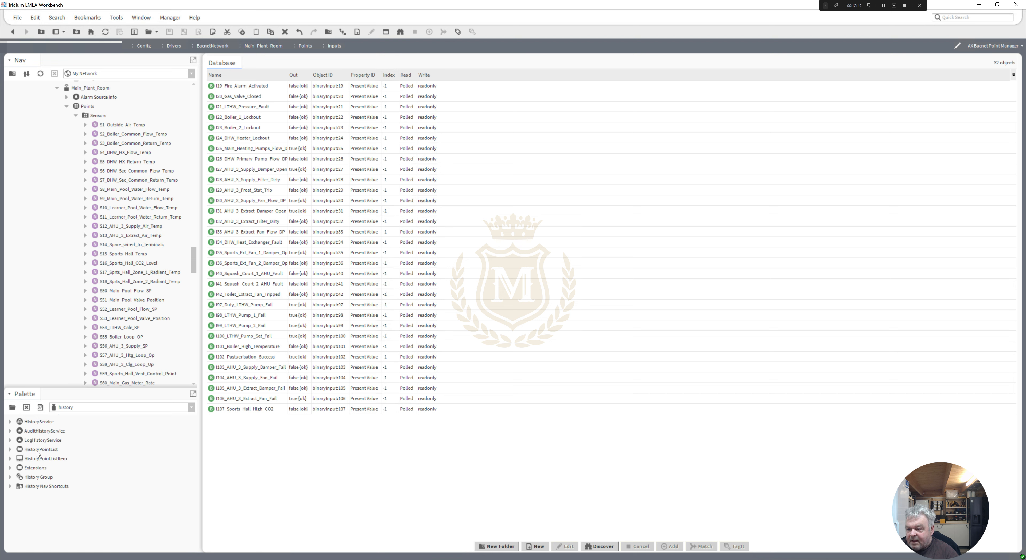
Add a NumericCov history extension from the palette's Extensions to the S1_Outside_Air_Temp point, keeping the default name
{"action": "left_click", "coordinate": [11, 469]}
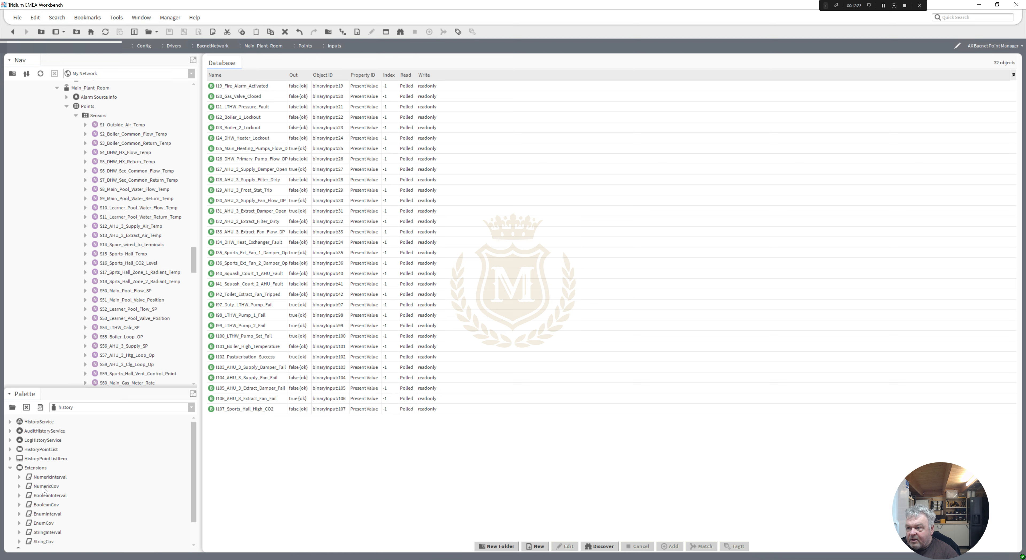
{"action": "left_click_drag", "start_coordinate": [45, 490], "coordinate": [120, 119]}
{"action": "left_click", "coordinate": [499, 294]}
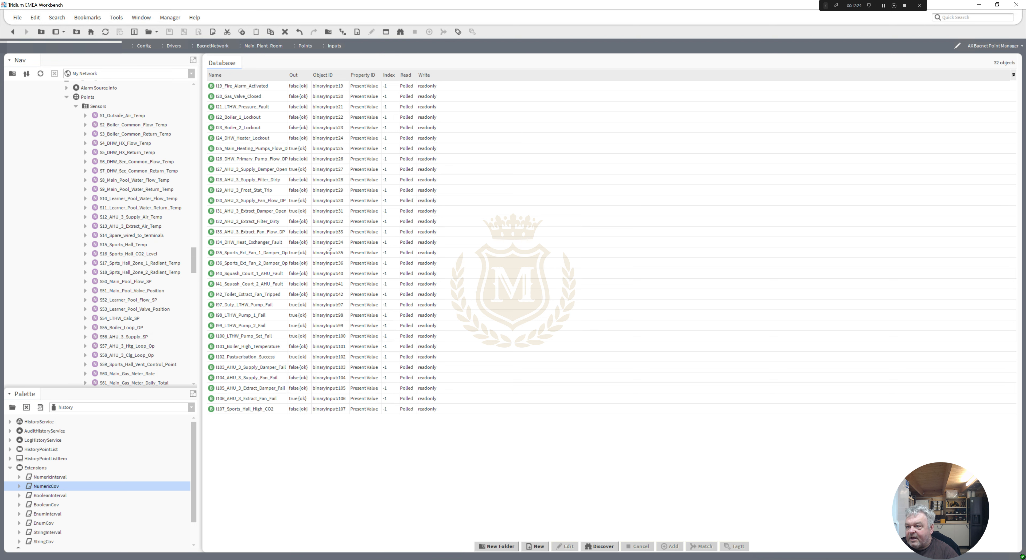
Open the property sheet of S1_Outside_Air_Temp's NumericCov extension, set its Change Tolerance to 1, and save
{"action": "left_click", "coordinate": [85, 115]}
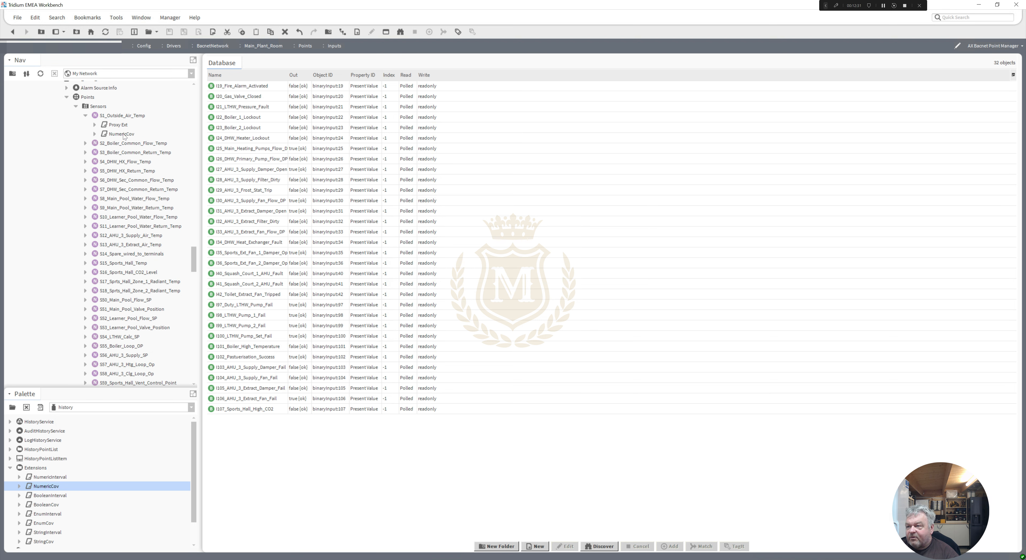
{"action": "left_click", "coordinate": [124, 134]}
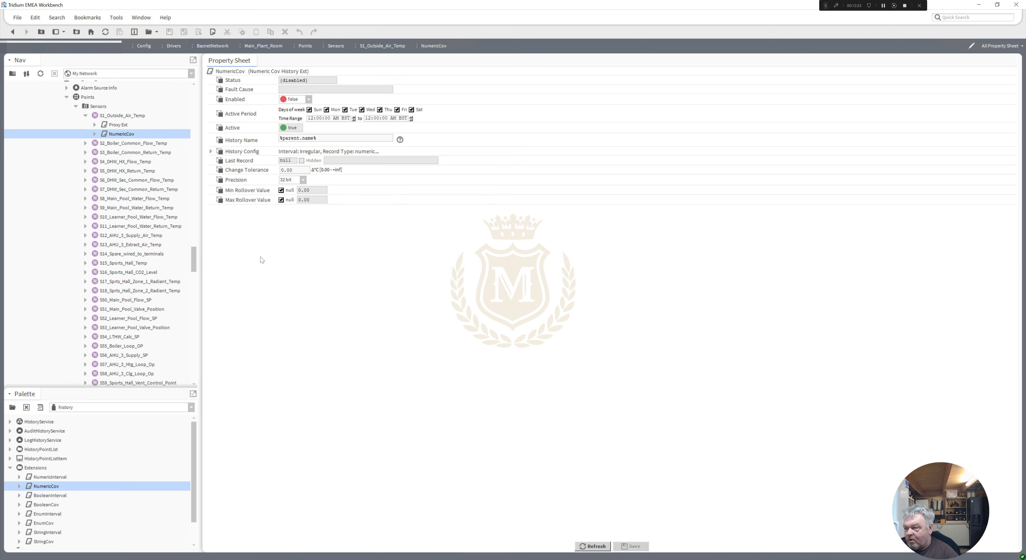
{"action": "double_click", "coordinate": [288, 170]}
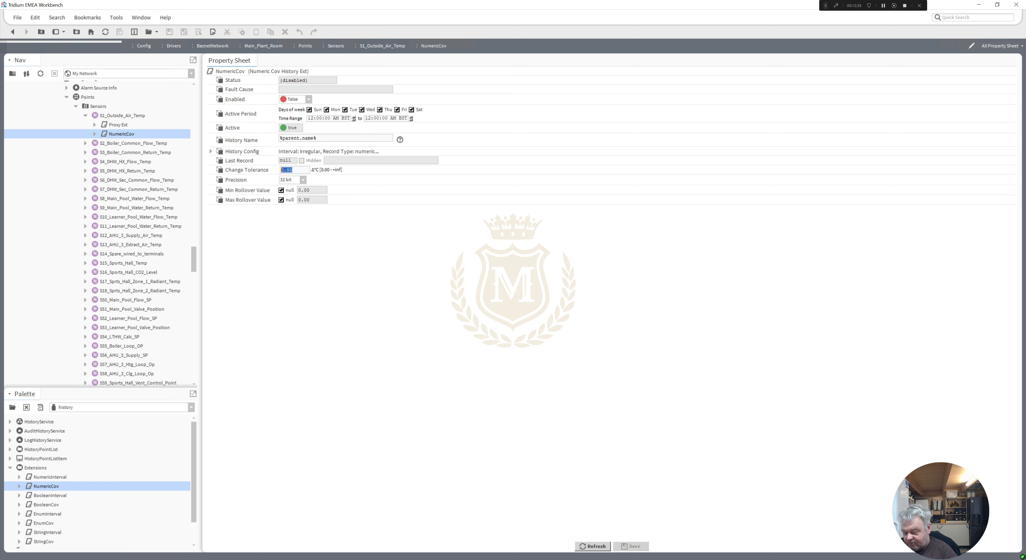
{"action": "type", "text": "1"}
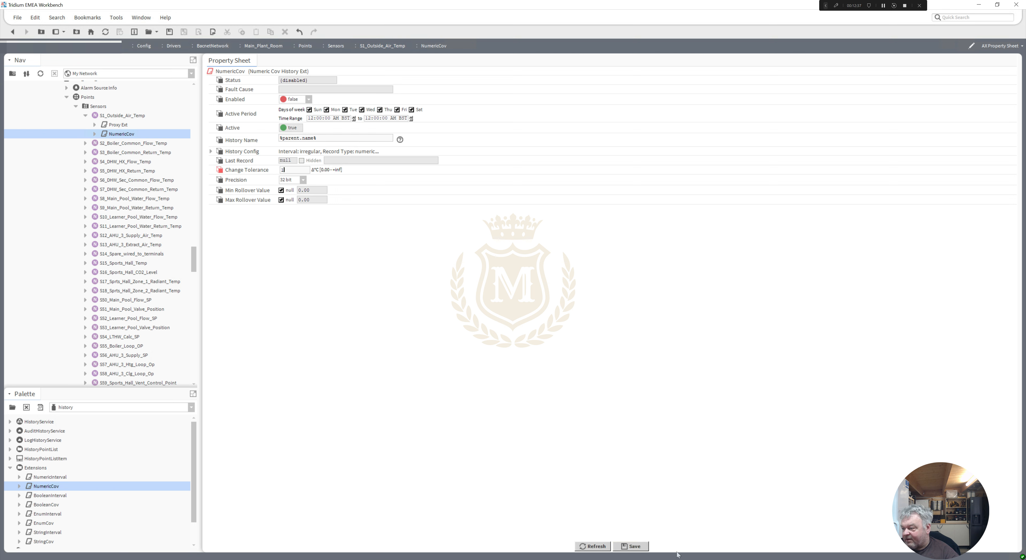
{"action": "left_click", "coordinate": [633, 547]}
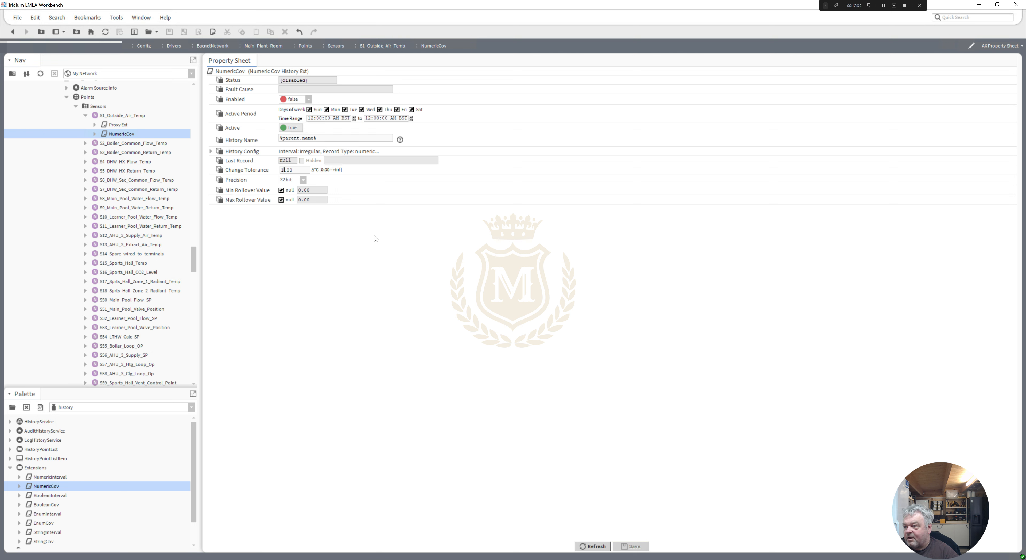
Set the record count capacity in the NumericCov extension's History Config to 5000 records and save
{"action": "left_click", "coordinate": [211, 152]}
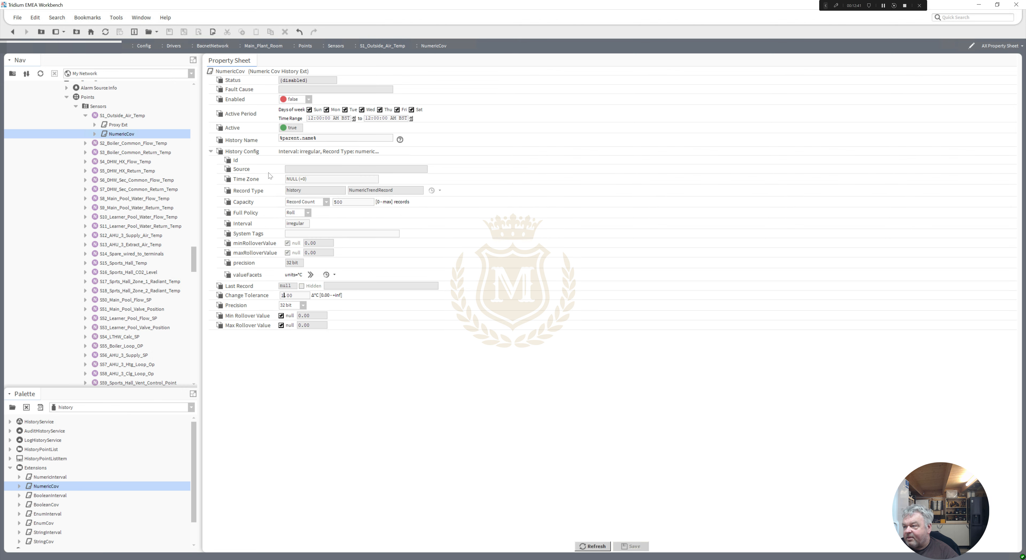
{"action": "left_click", "coordinate": [342, 202]}
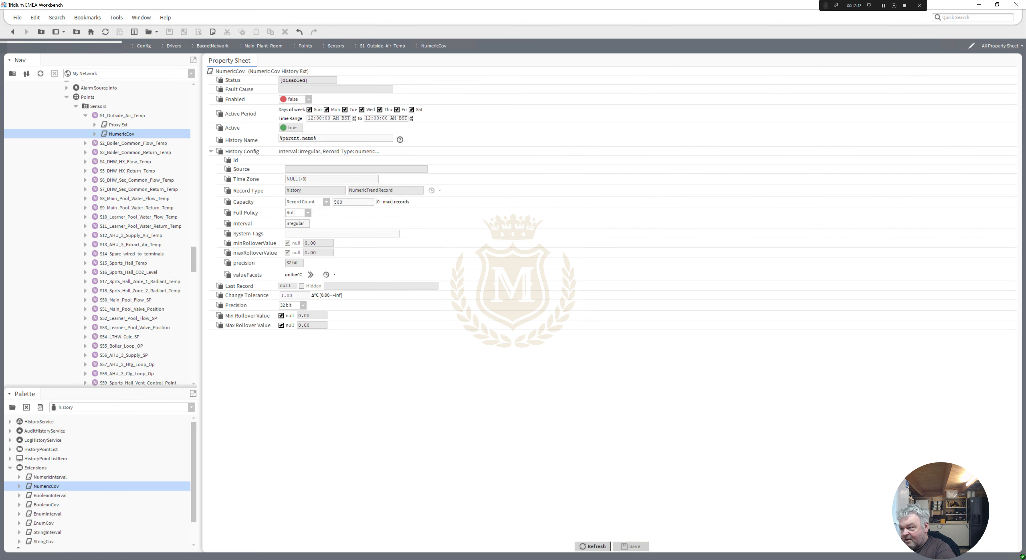
{"action": "type", "text": "0"}
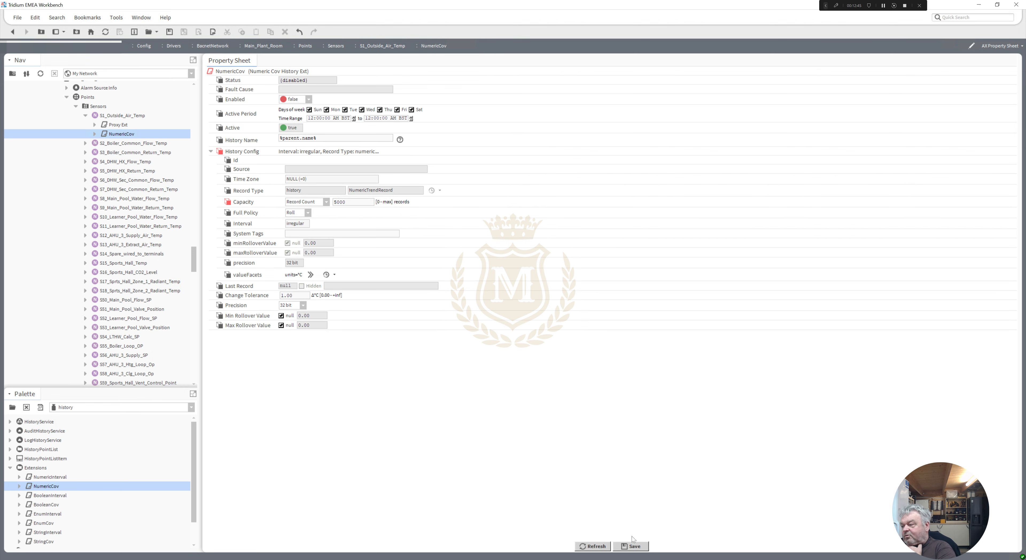
{"action": "left_click", "coordinate": [633, 547]}
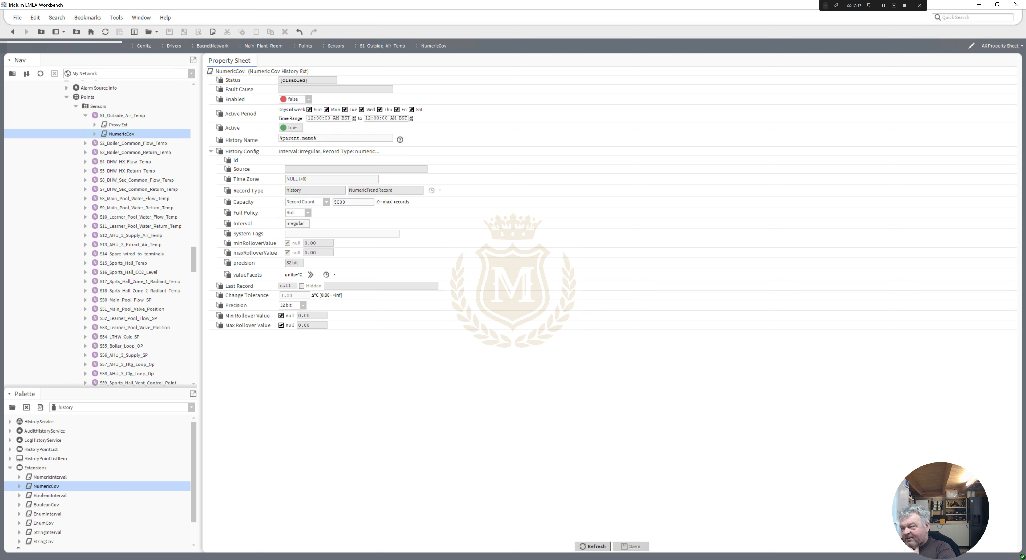
Copy the configured NumericCov extension from S1_Outside_Air_Temp to each sensor point from S2_Boiler_Common_Flow_Temp through S8_Main_Pool_Water_Flow_Temp
{"action": "right_click", "coordinate": [124, 136]}
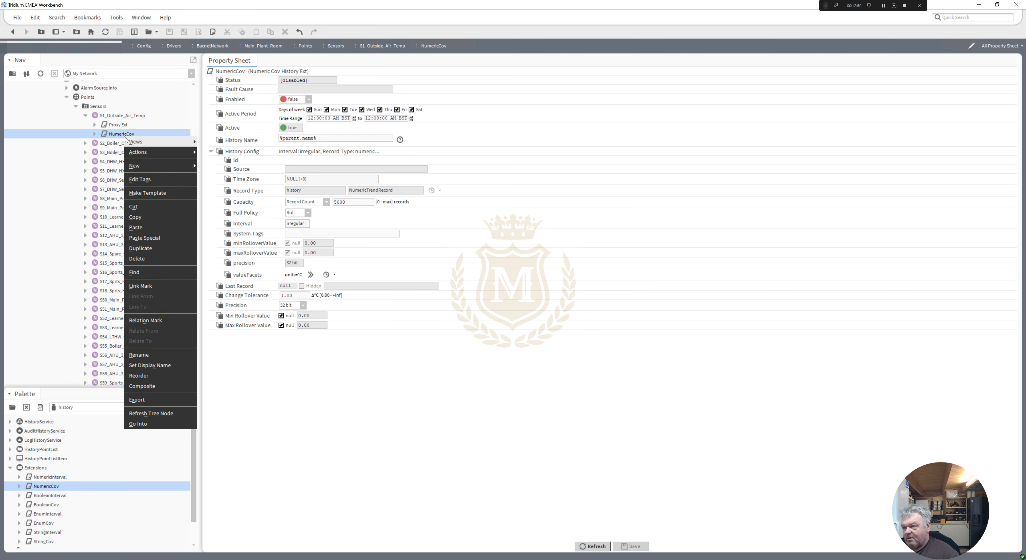
{"action": "left_click", "coordinate": [149, 217]}
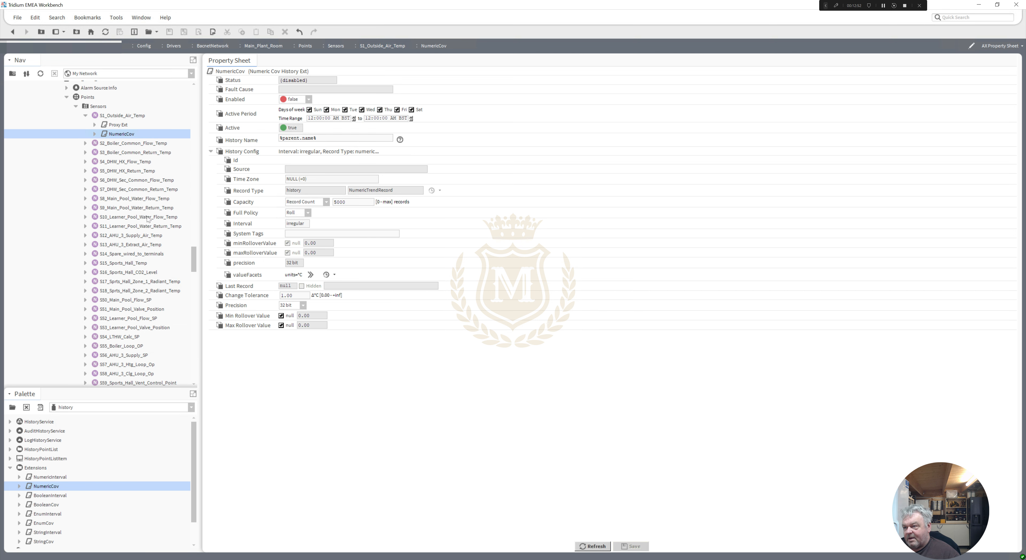
{"action": "right_click", "coordinate": [114, 145]}
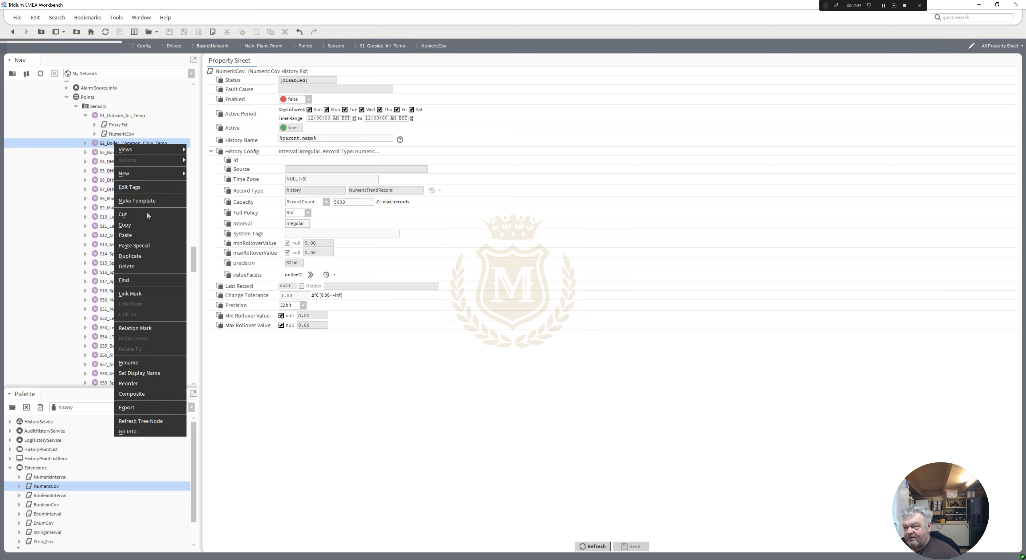
{"action": "left_click", "coordinate": [145, 233]}
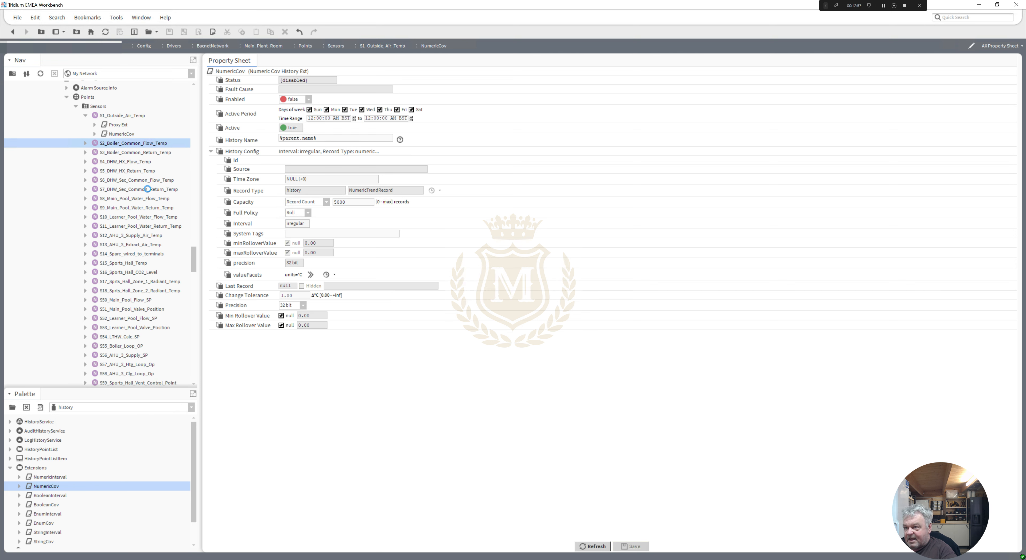
{"action": "right_click", "coordinate": [132, 155]}
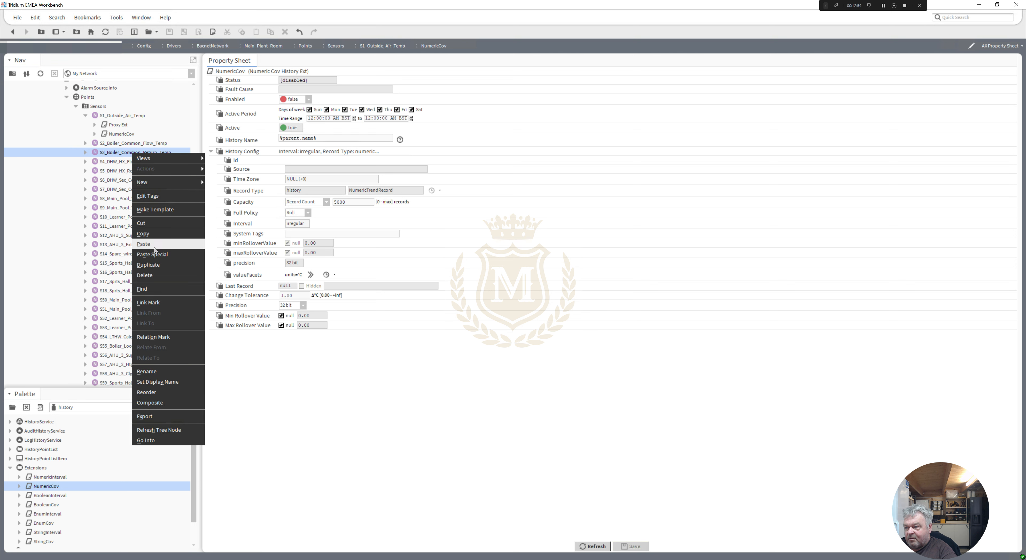
{"action": "left_click", "coordinate": [144, 243]}
{"action": "right_click", "coordinate": [125, 163]}
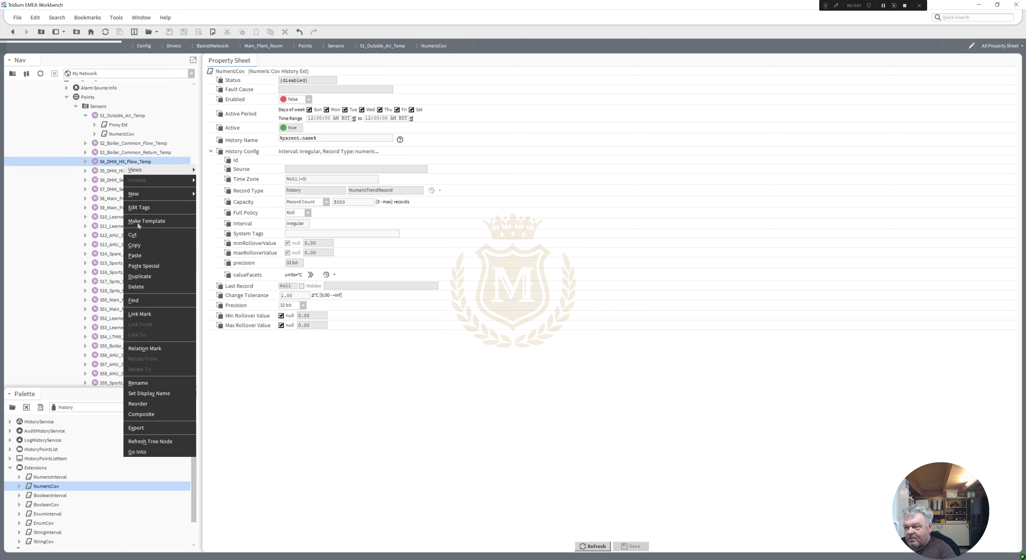
{"action": "left_click", "coordinate": [142, 252]}
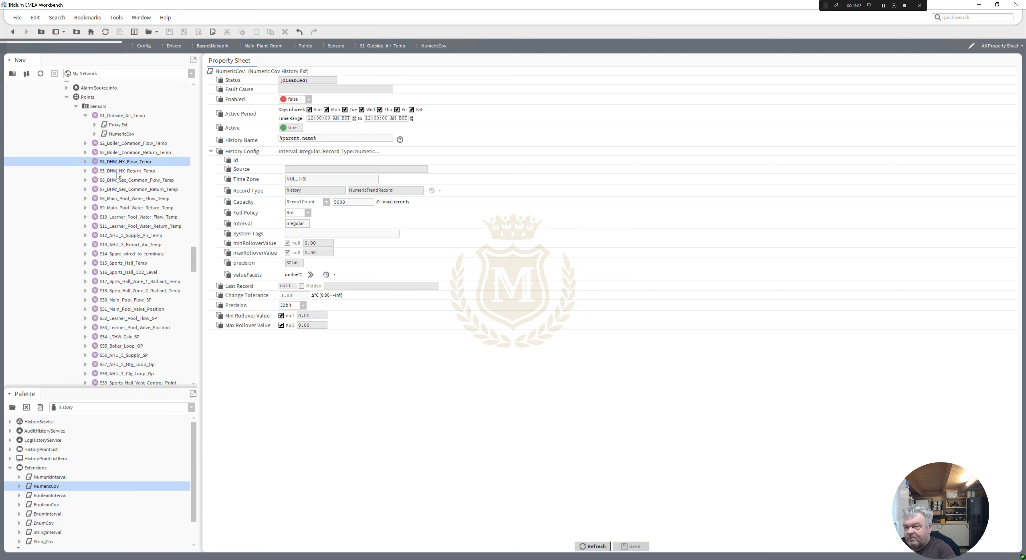
{"action": "right_click", "coordinate": [116, 171]}
{"action": "left_click", "coordinate": [145, 268]}
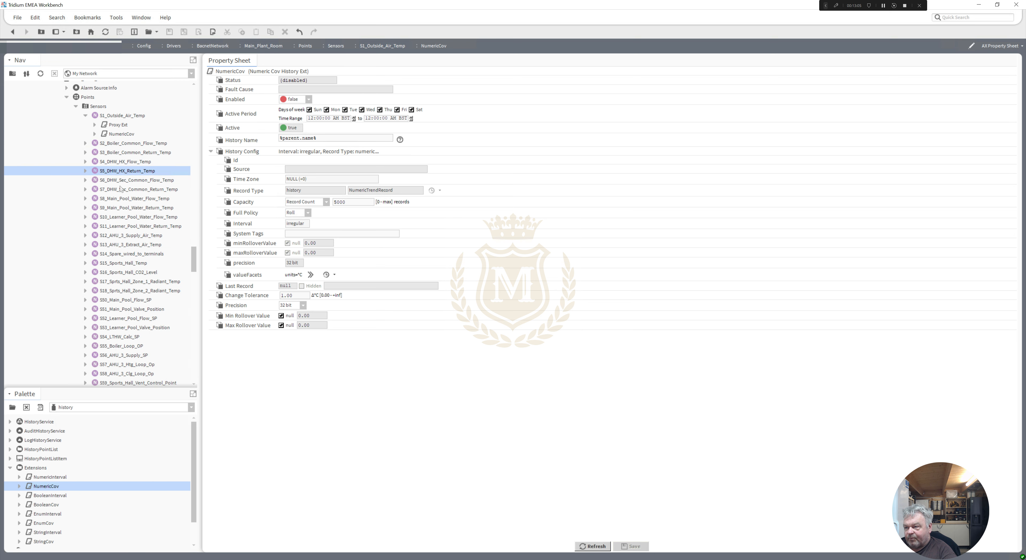
{"action": "right_click", "coordinate": [116, 180]}
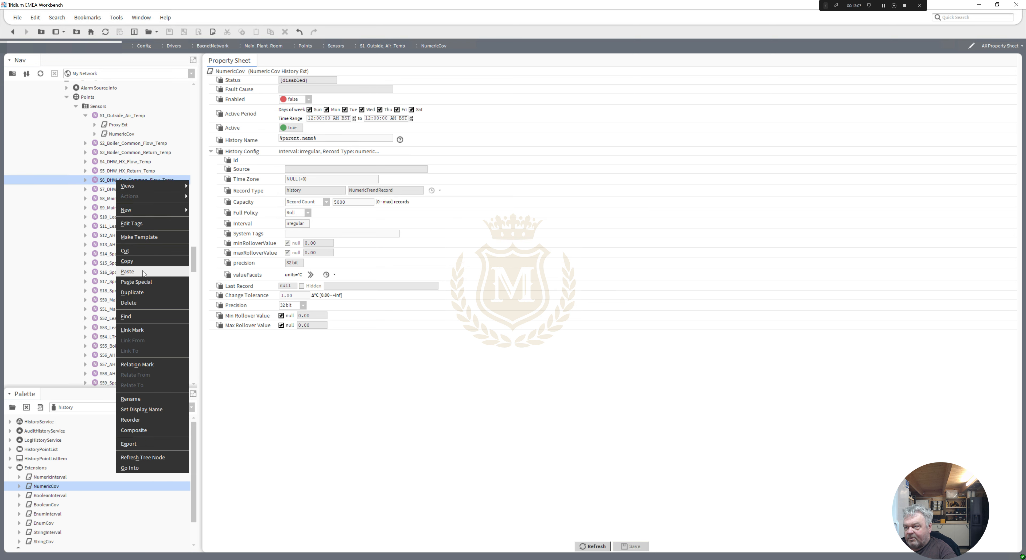
{"action": "left_click", "coordinate": [139, 271]}
{"action": "right_click", "coordinate": [118, 190]}
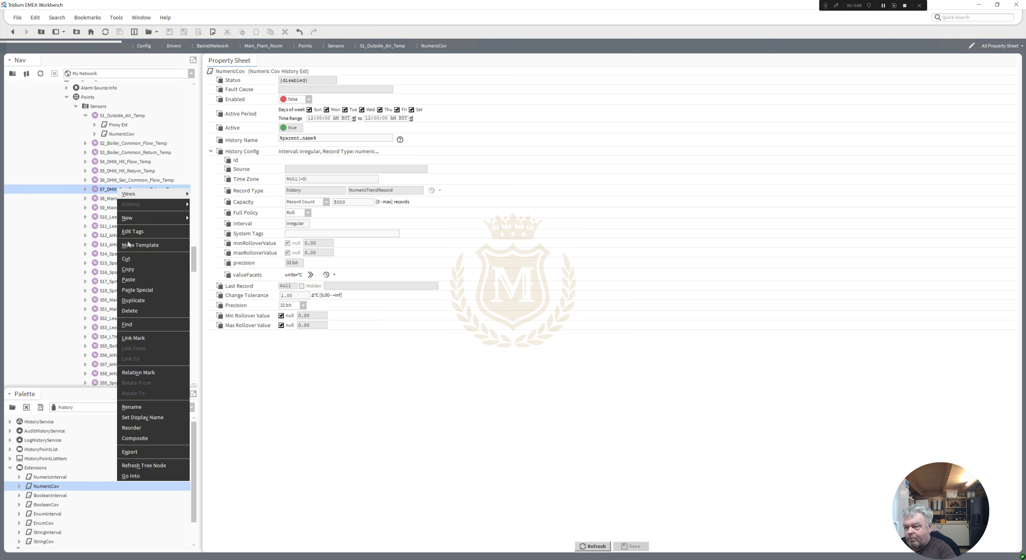
{"action": "left_click", "coordinate": [139, 281]}
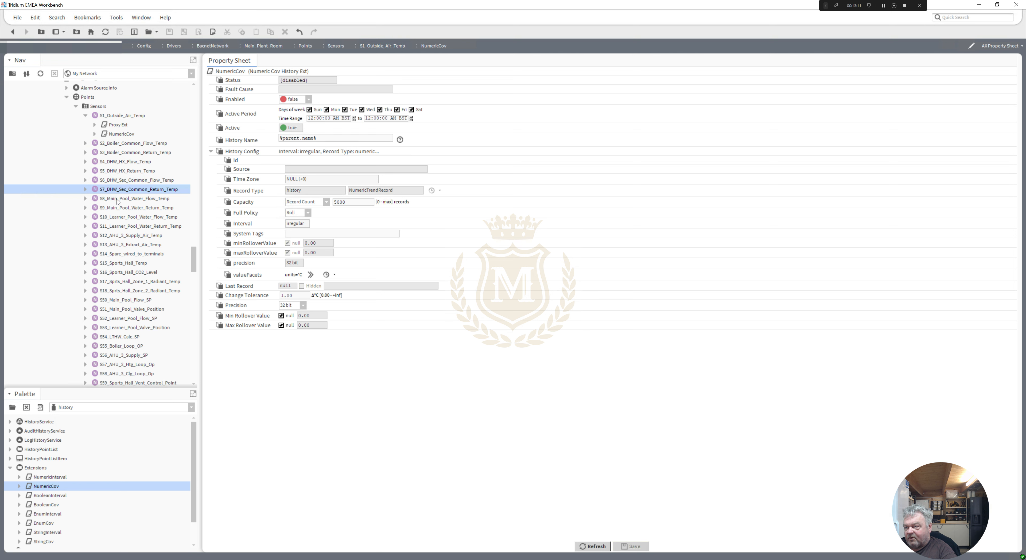
{"action": "right_click", "coordinate": [117, 199]}
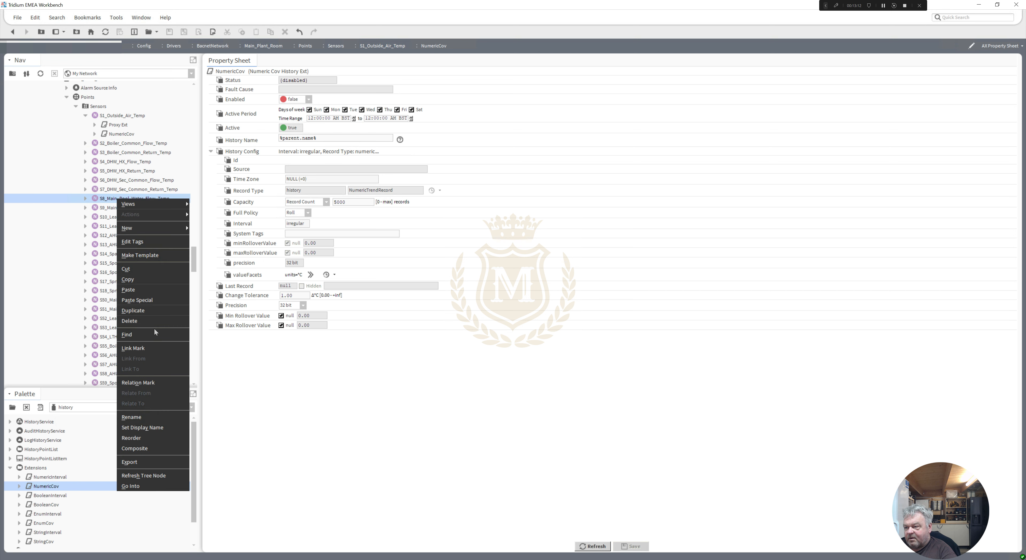
{"action": "left_click", "coordinate": [143, 290]}
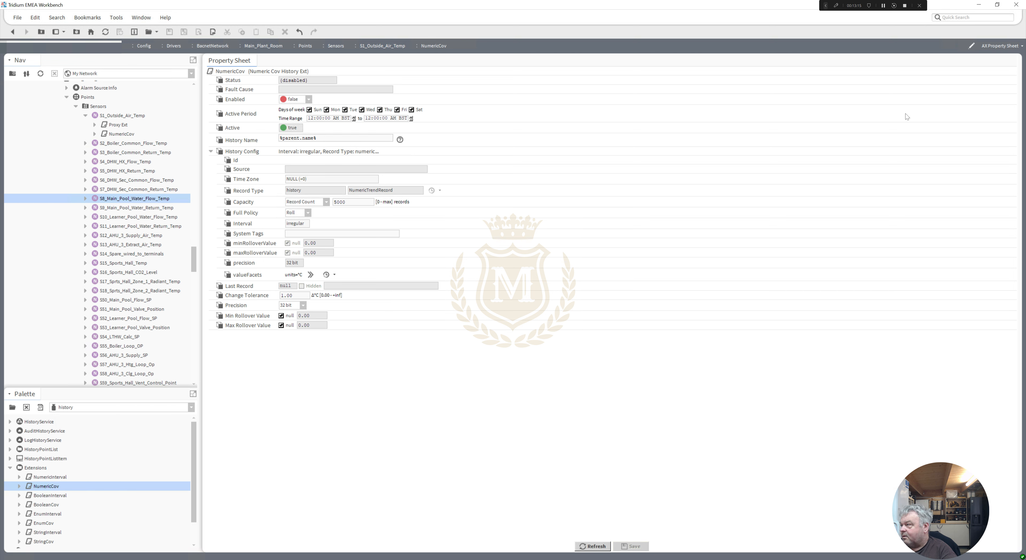
{"action": "left_click", "coordinate": [883, 5]}
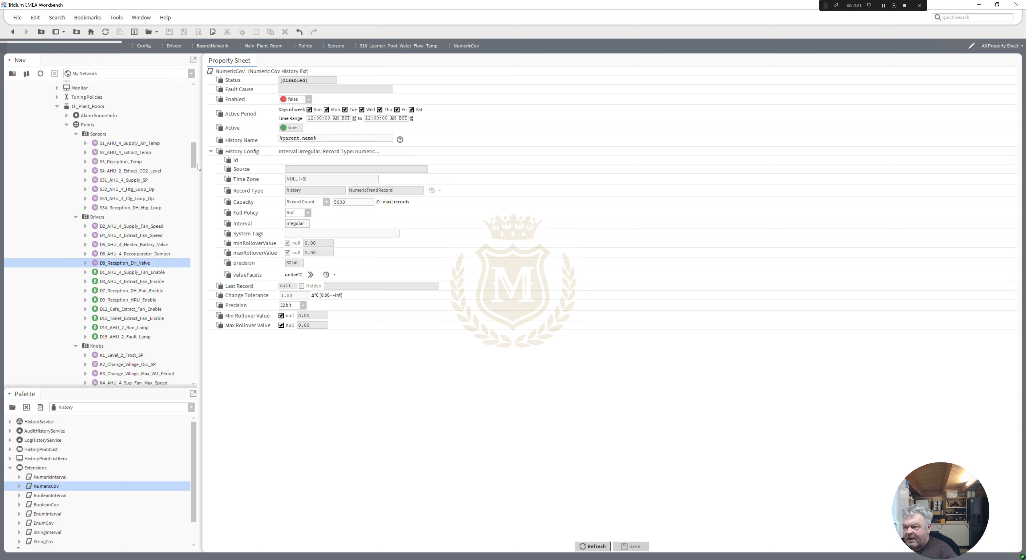
Add a BooleanCov history extension to D1_AHU_4_Supply_Fan_Enable in 1F_Plant_Room's Drivers folder, keeping the default name
{"action": "mouse_move", "coordinate": [197, 164]}
{"action": "left_mouse_down"}
{"action": "mouse_move", "coordinate": [204, 218]}
{"action": "mouse_move", "coordinate": [206, 169]}
{"action": "left_mouse_up"}
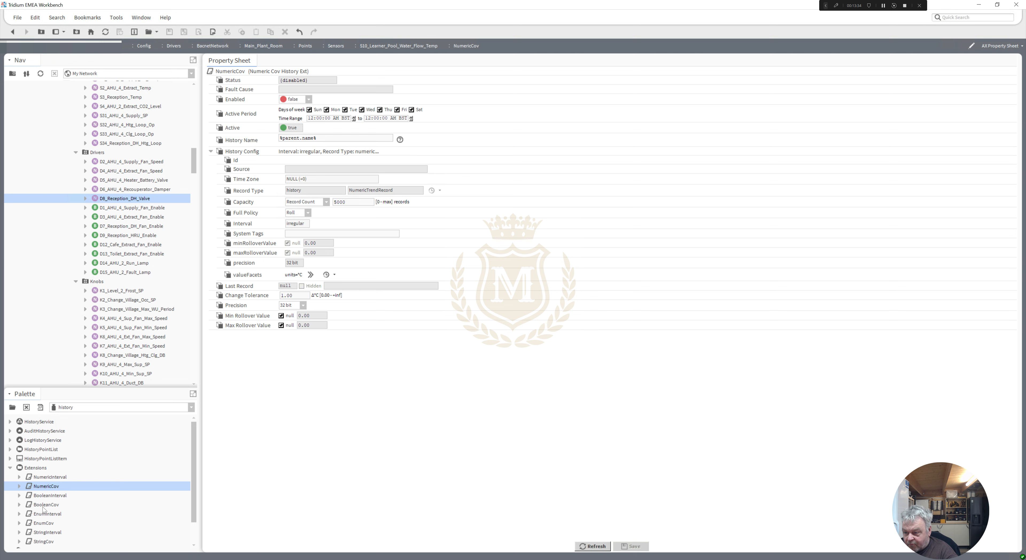
{"action": "left_click_drag", "start_coordinate": [43, 505], "coordinate": [114, 194]}
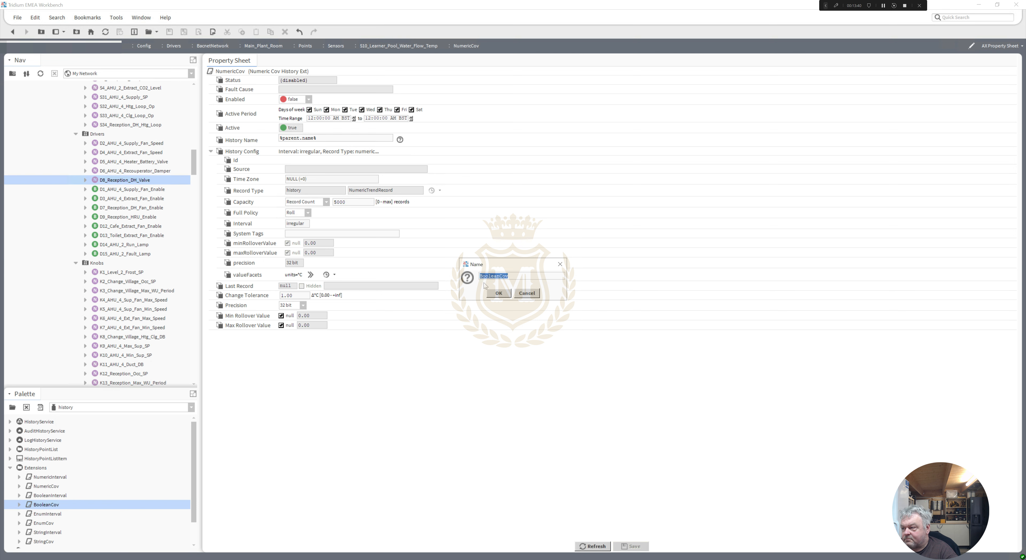
{"action": "left_click", "coordinate": [498, 294]}
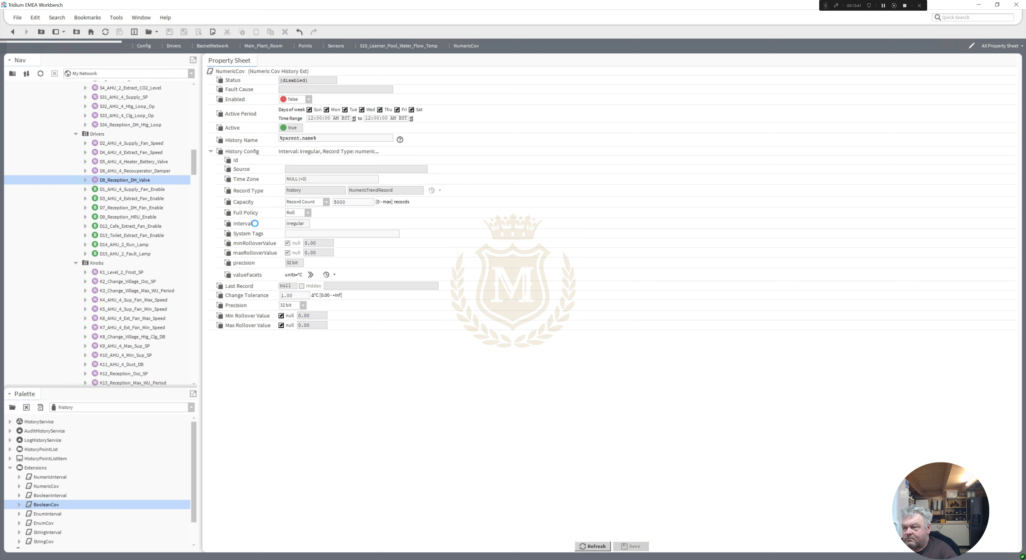
Open D1_AHU_4_Supply_Fan_Enable's BooleanCov extension, set its History Config capacity to 5000 records, and save
{"action": "left_click", "coordinate": [85, 190]}
{"action": "double_click", "coordinate": [121, 208]}
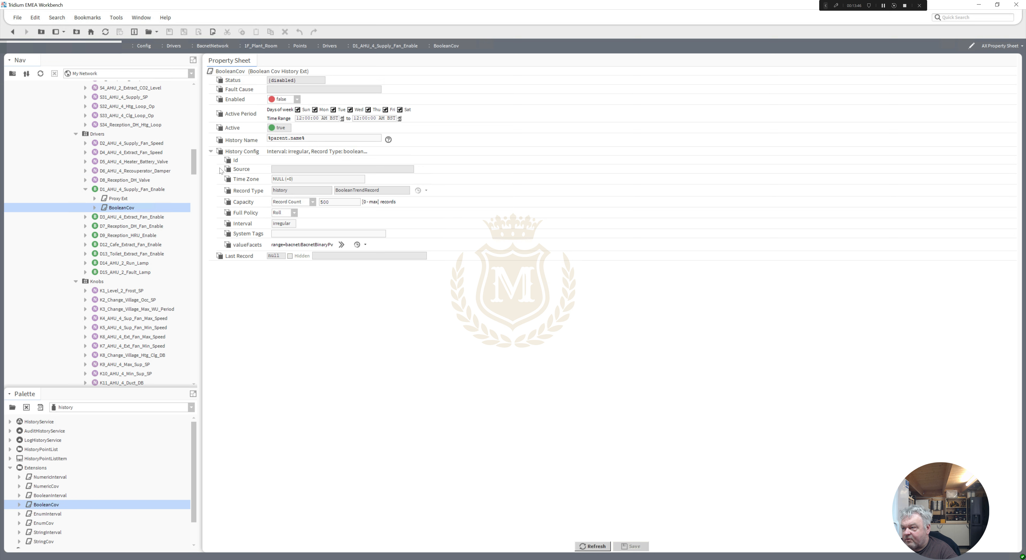
{"action": "left_click", "coordinate": [338, 202]}
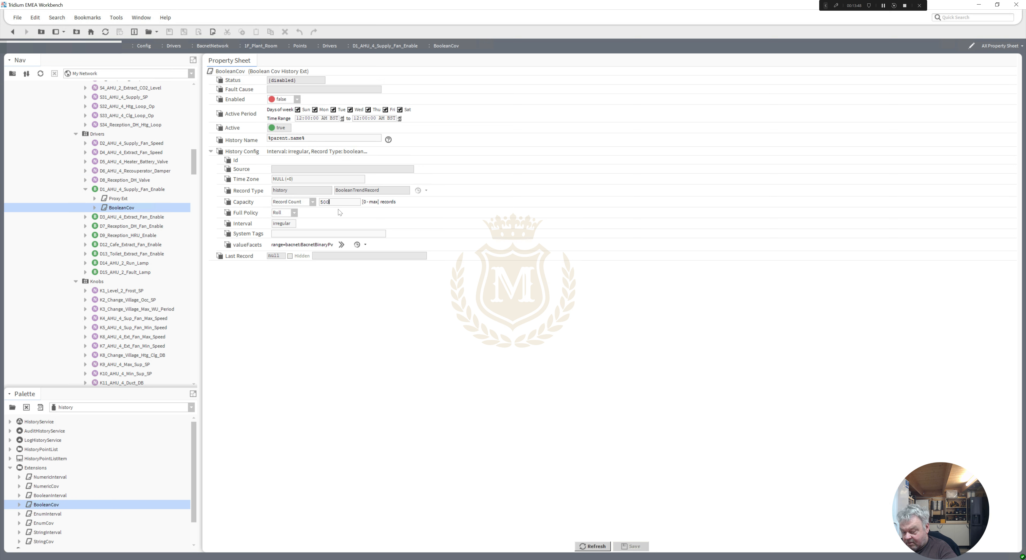
{"action": "type", "text": "0"}
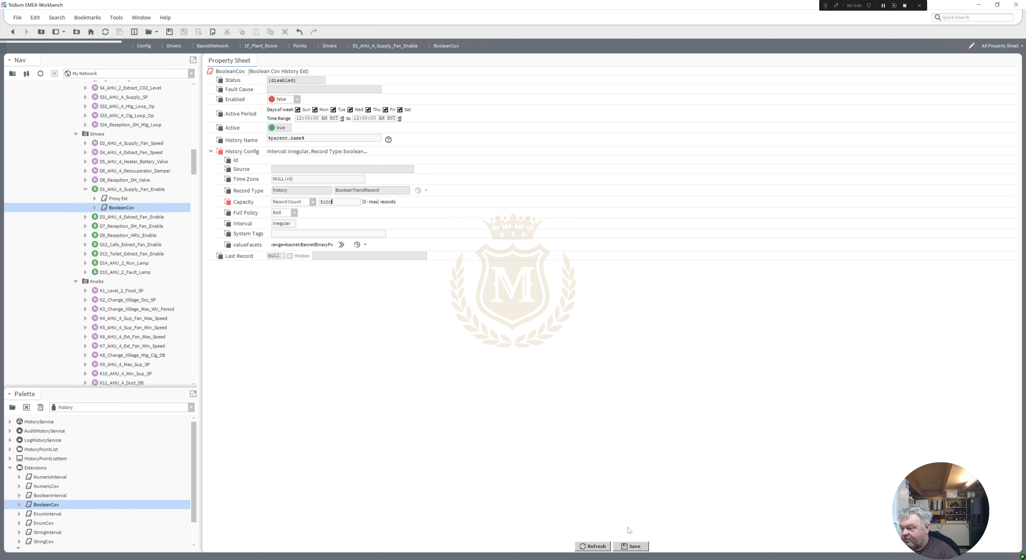
{"action": "left_click", "coordinate": [634, 546]}
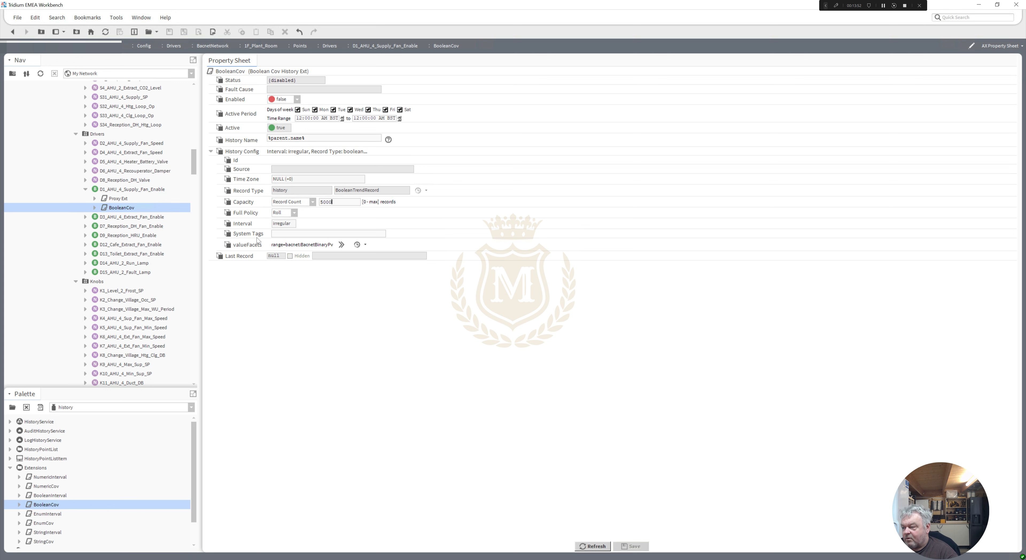
Copy D1_AHU_4_Supply_Fan_Enable's configured BooleanCov extension to each Boolean driver point from D3_AHU_4_Extract_Fan_Enable through D15_AHU_2_Fault_Lamp, keeping the default name
{"action": "right_click", "coordinate": [126, 213]}
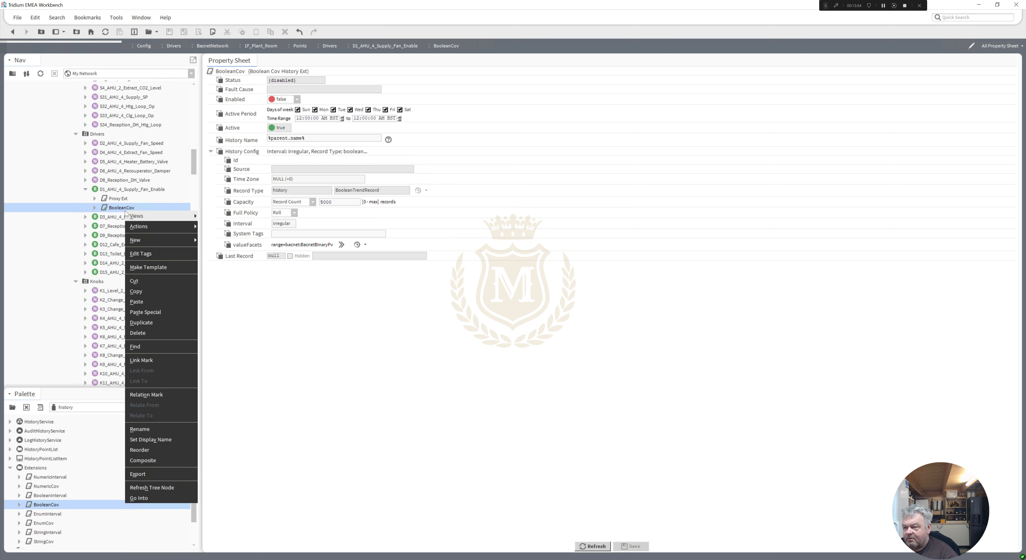
{"action": "left_click", "coordinate": [146, 295]}
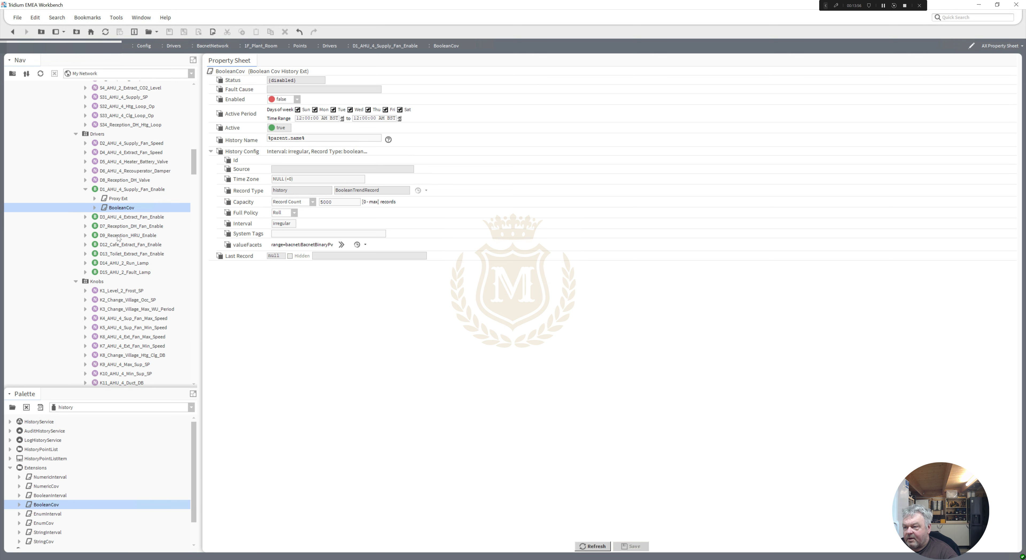
{"action": "right_click", "coordinate": [116, 221]}
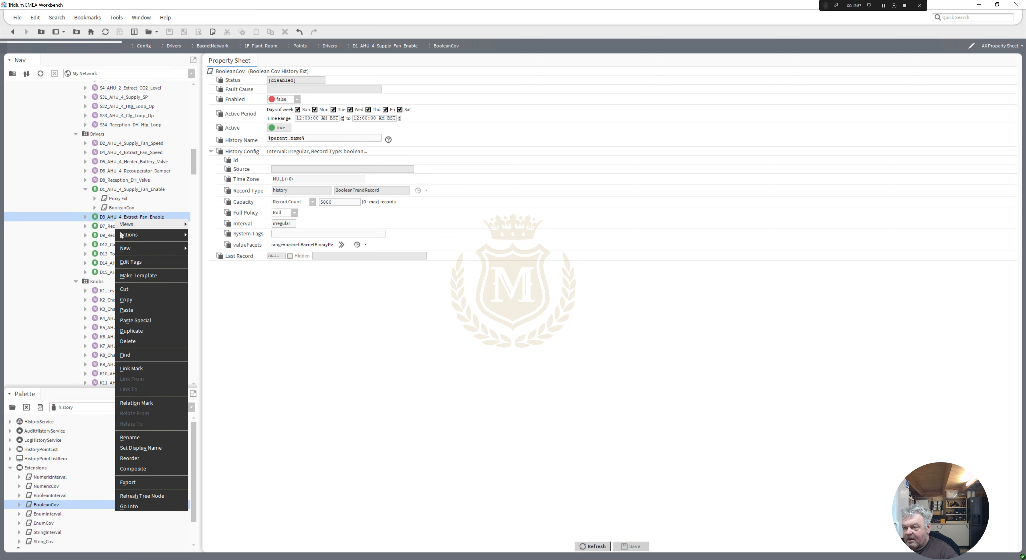
{"action": "left_click", "coordinate": [143, 308]}
{"action": "key", "text": "Return"}
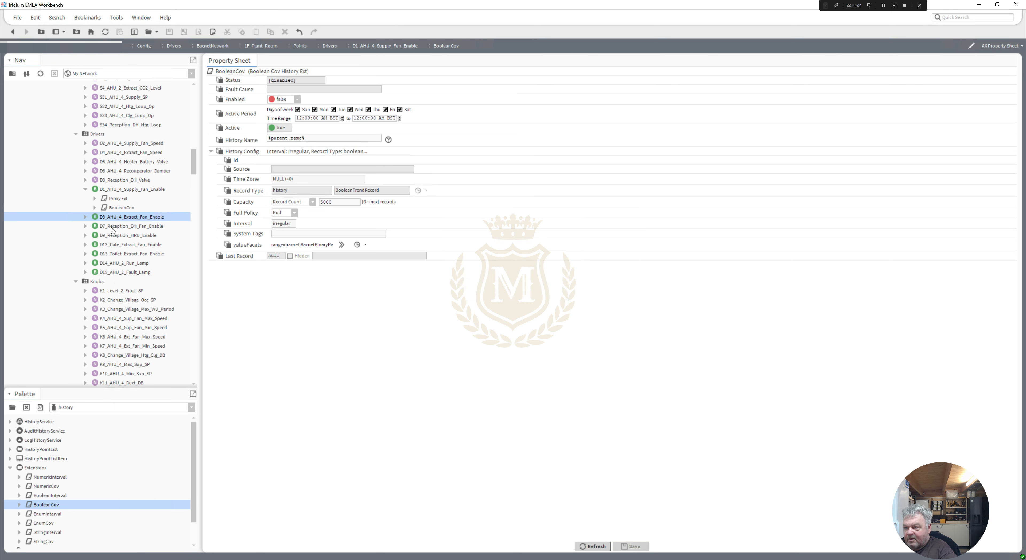
{"action": "right_click", "coordinate": [112, 226]}
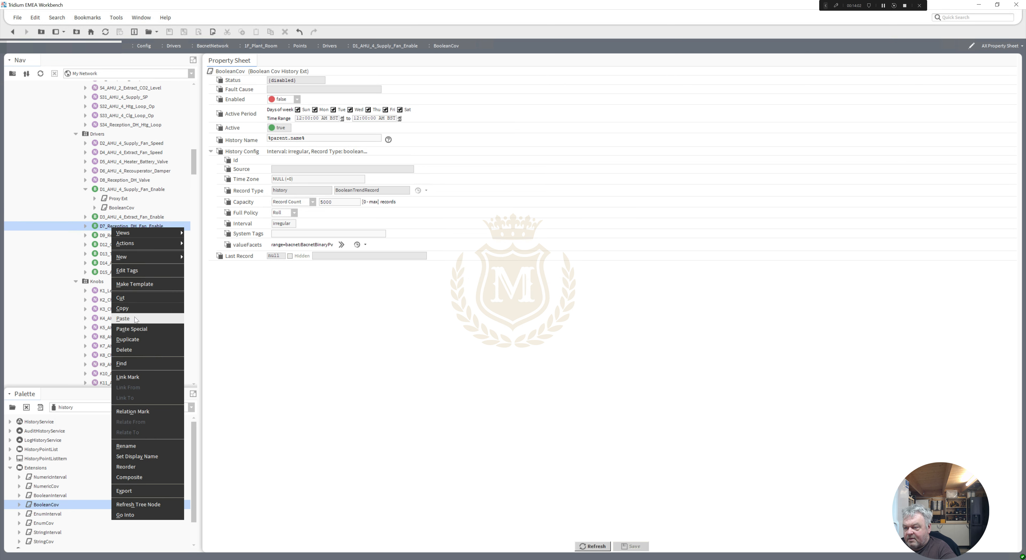
{"action": "left_click", "coordinate": [136, 319]}
{"action": "right_click", "coordinate": [120, 238]}
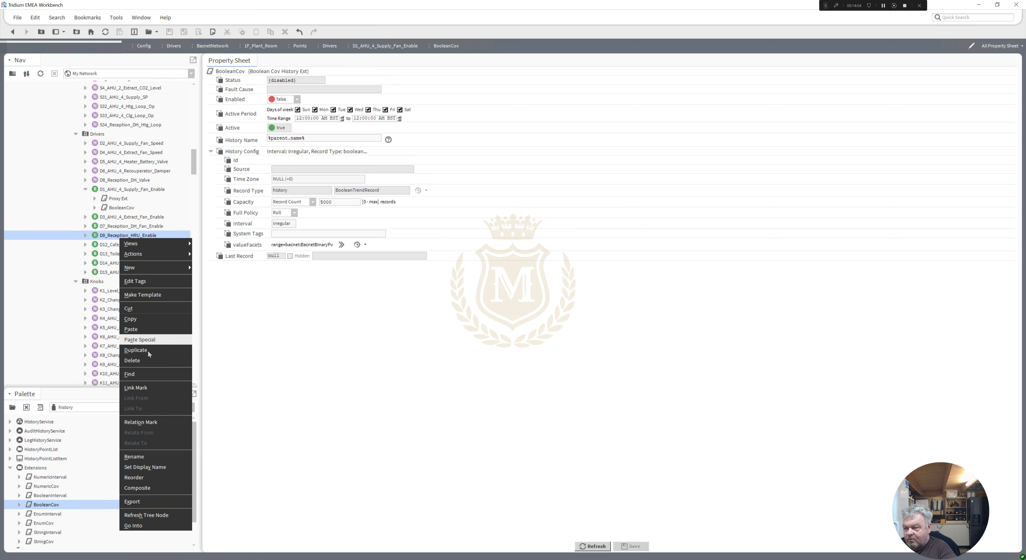
{"action": "left_click", "coordinate": [143, 330]}
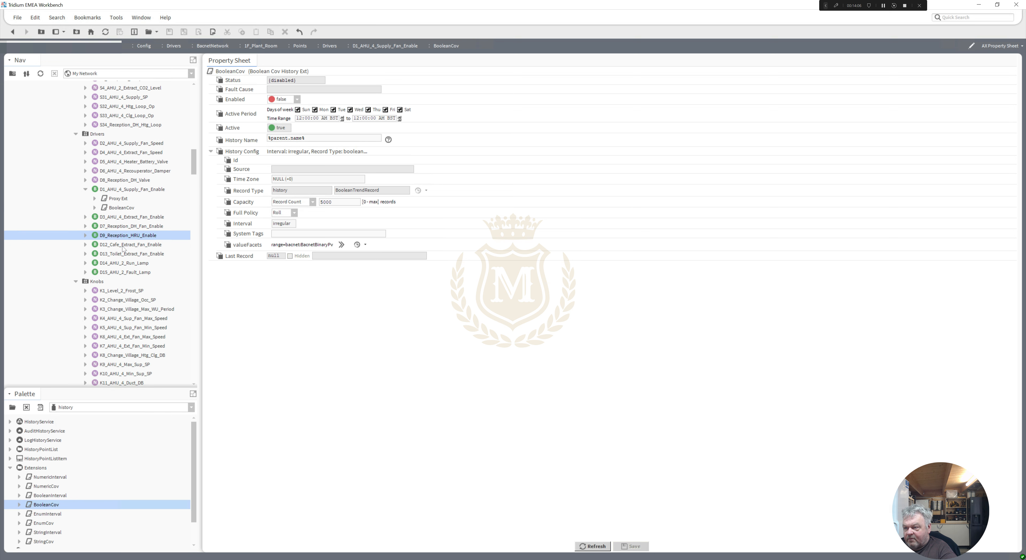
{"action": "right_click", "coordinate": [123, 245]}
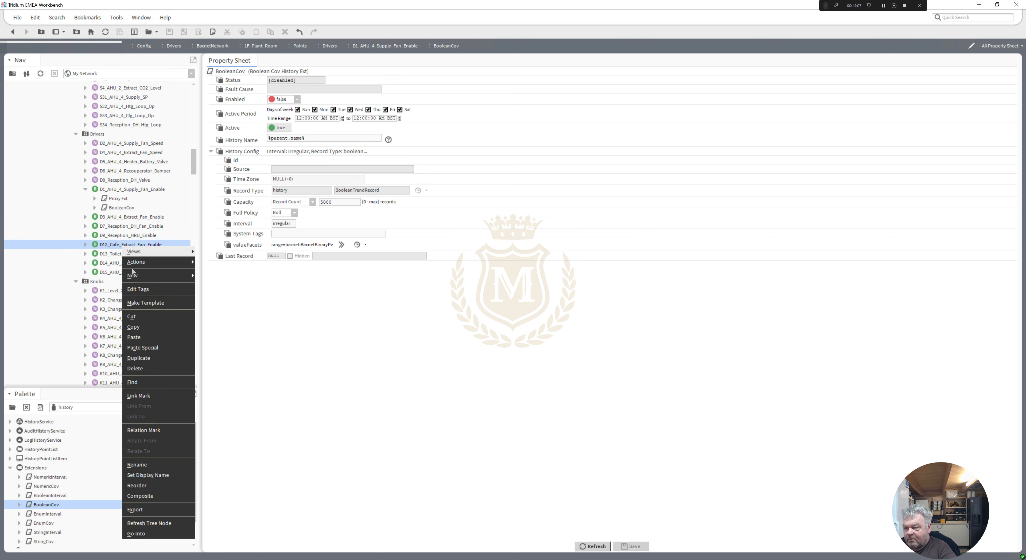
{"action": "left_click", "coordinate": [147, 338]}
{"action": "right_click", "coordinate": [113, 254]}
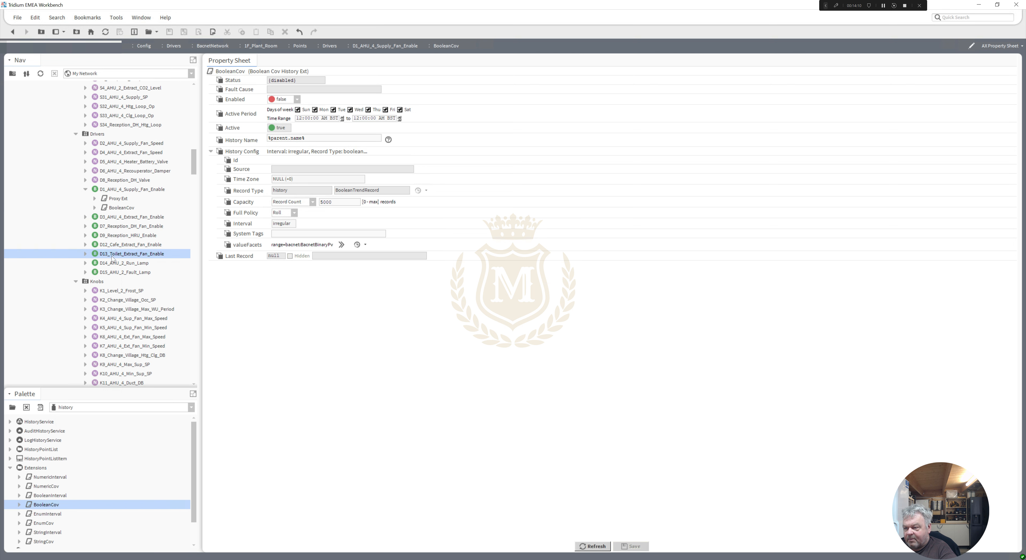
{"action": "left_click", "coordinate": [123, 347]}
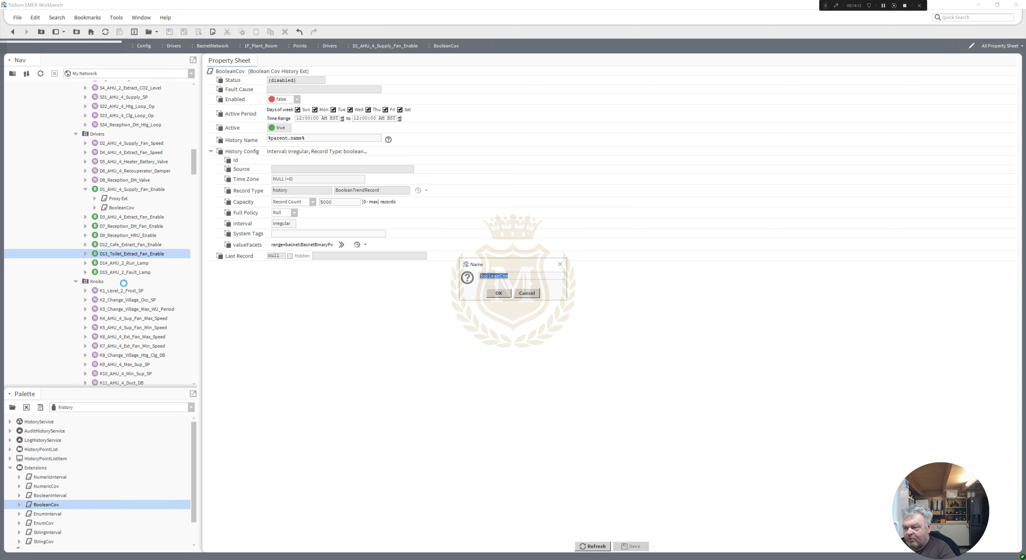
{"action": "left_click", "coordinate": [116, 265]}
{"action": "right_click", "coordinate": [116, 266]}
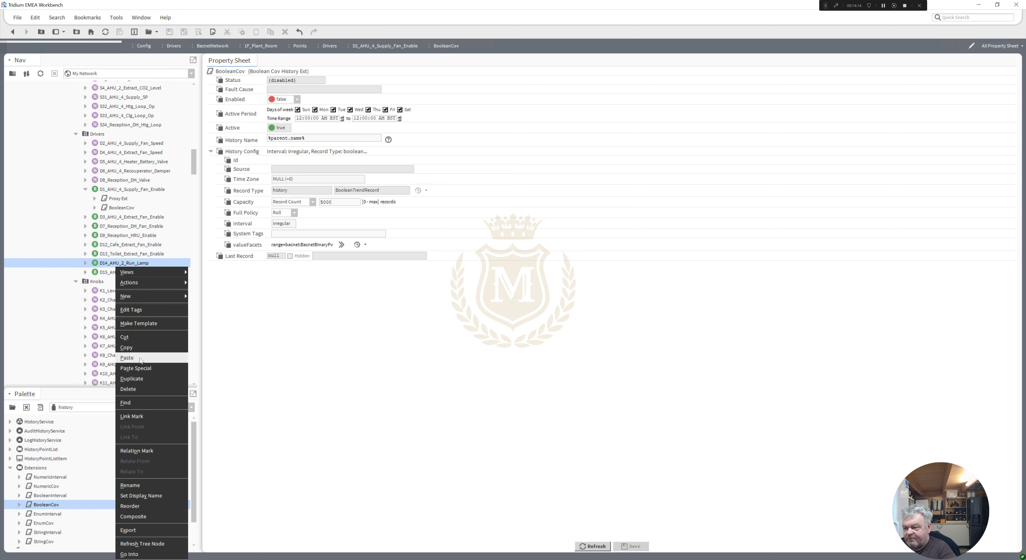
{"action": "left_click", "coordinate": [124, 357]}
{"action": "right_click", "coordinate": [122, 273]}
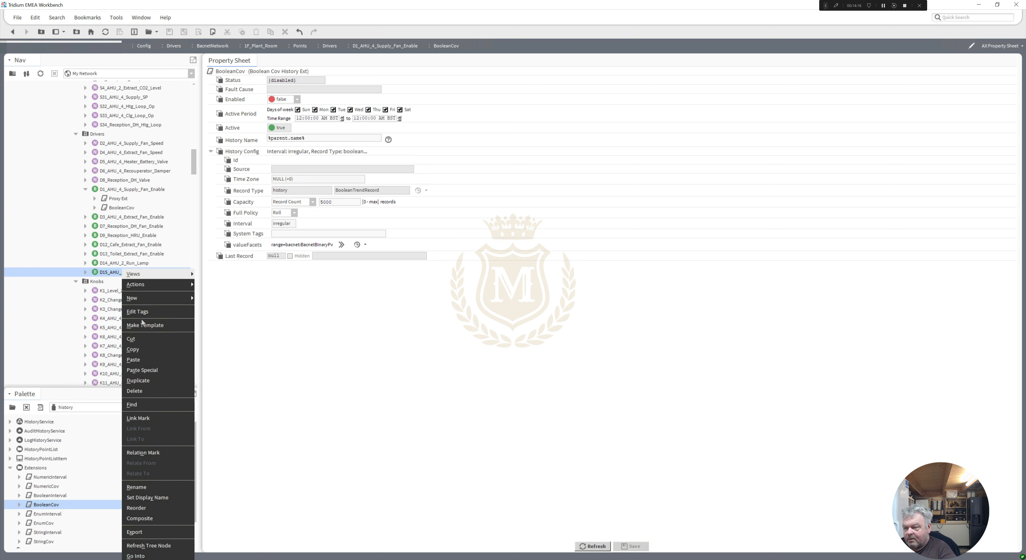
{"action": "left_click", "coordinate": [141, 360]}
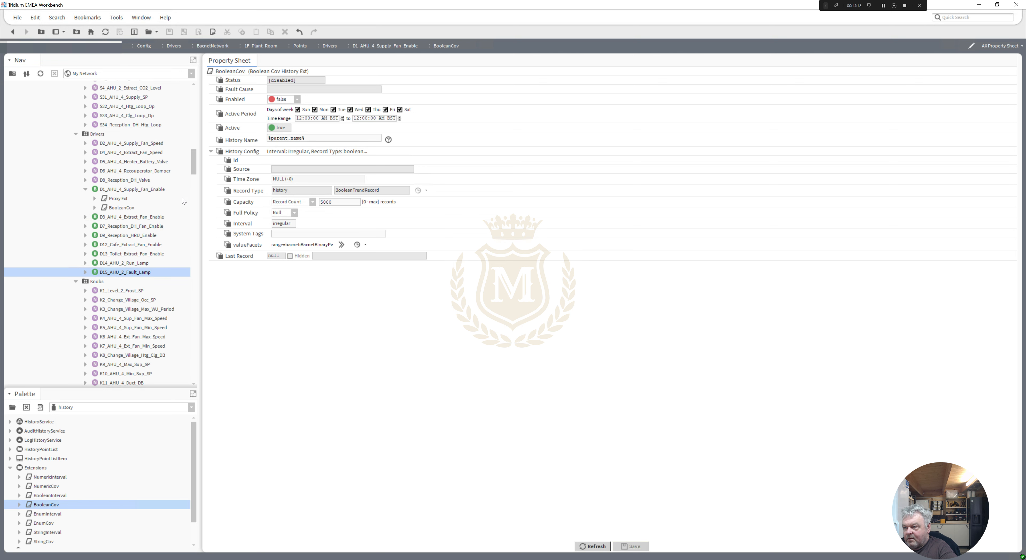
Paste the copied BooleanCov extension into W1_AHU_4_Fans_Max_Speed and W2_Reception_DH_Summer_Fan_Only in the Switches folder, keeping the default name
{"action": "left_click", "coordinate": [86, 190]}
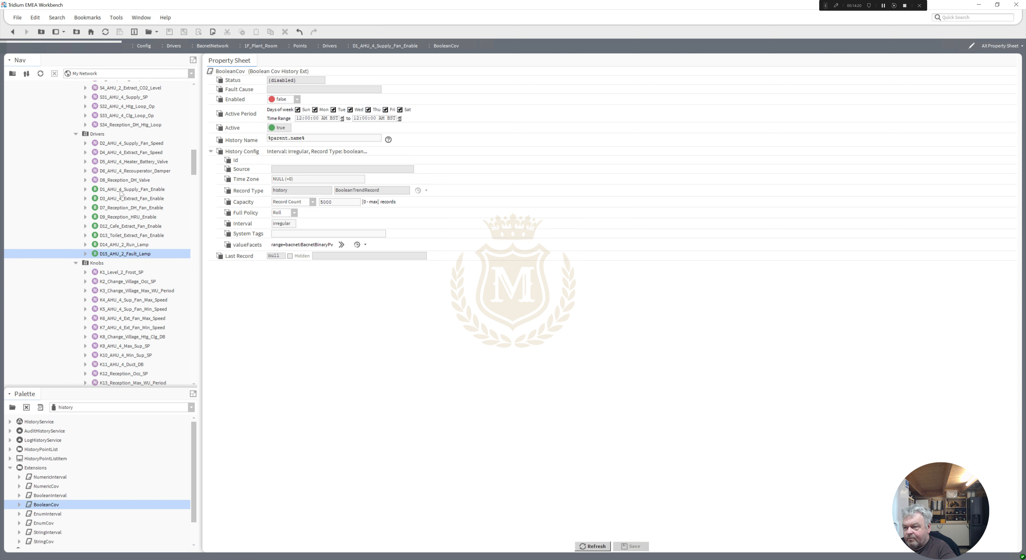
{"action": "left_click_drag", "start_coordinate": [194, 170], "coordinate": [198, 186]}
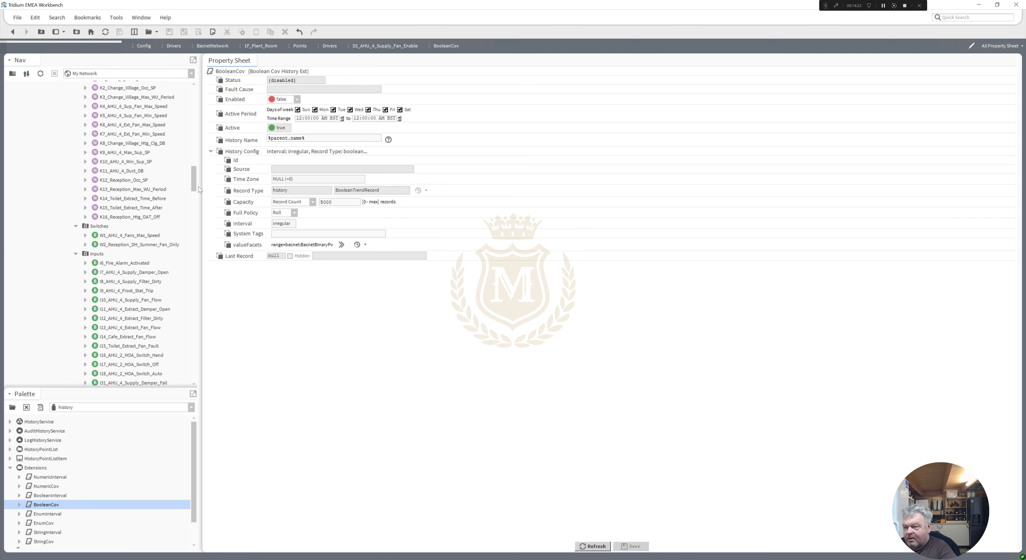
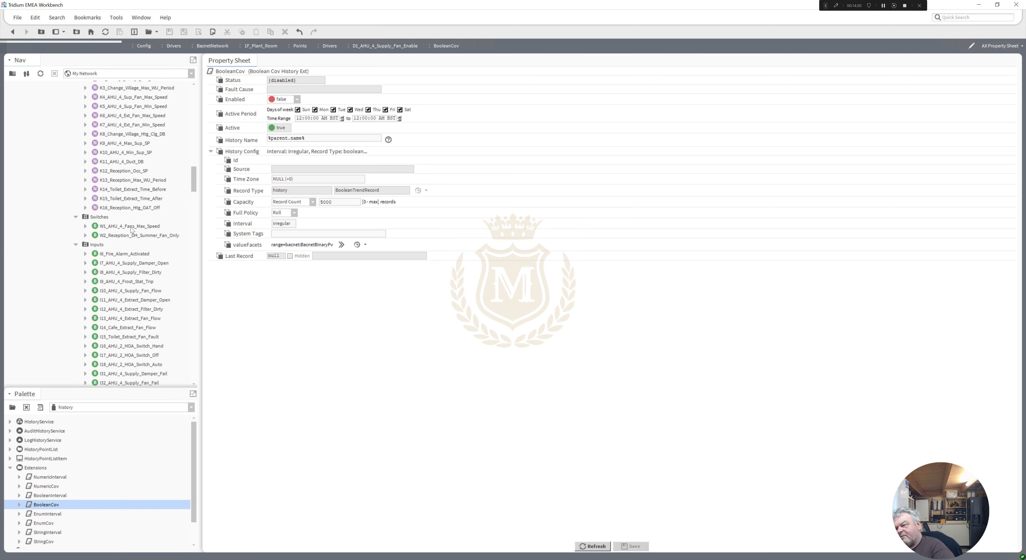
{"action": "right_click", "coordinate": [132, 229]}
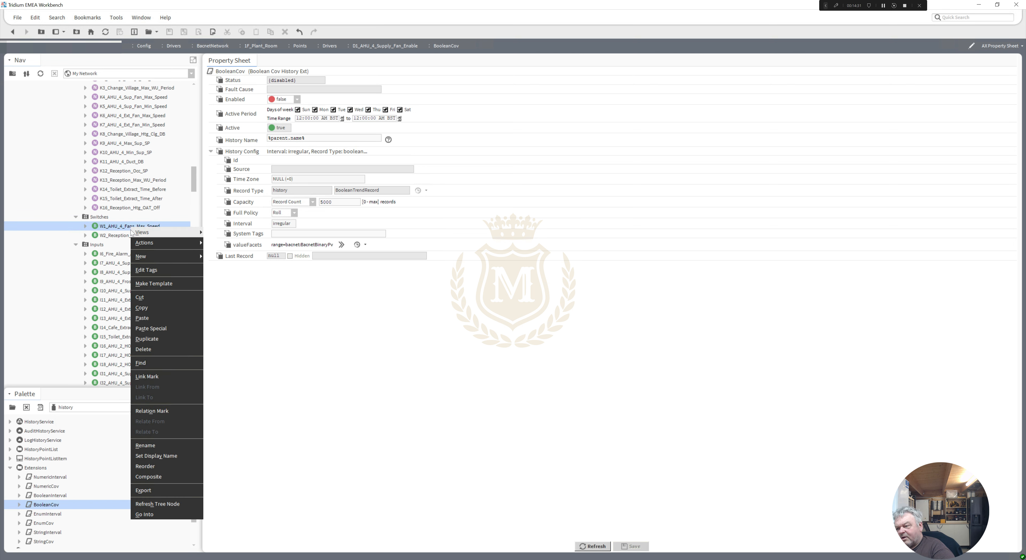
{"action": "left_click", "coordinate": [150, 319]}
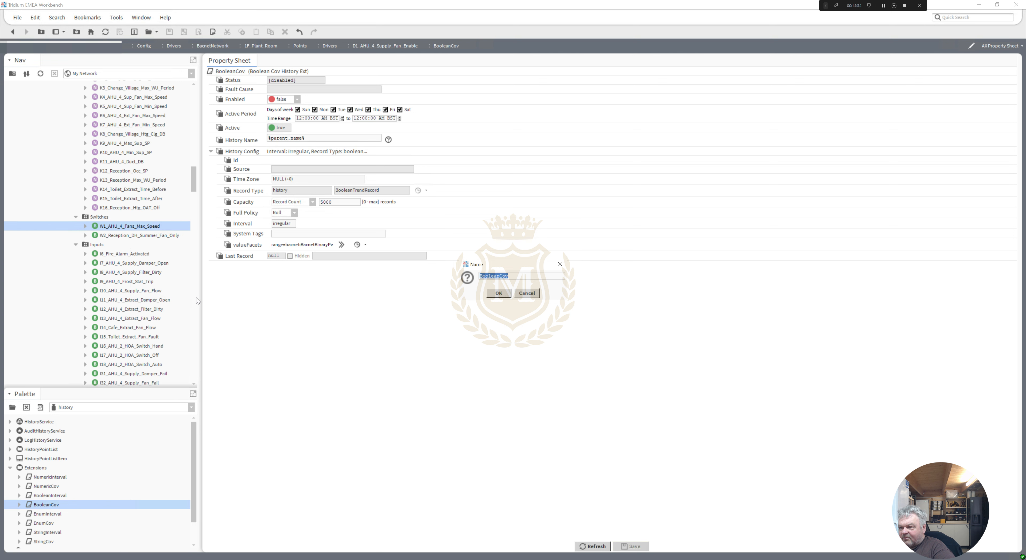
{"action": "key", "text": "Return"}
{"action": "right_click", "coordinate": [120, 236]}
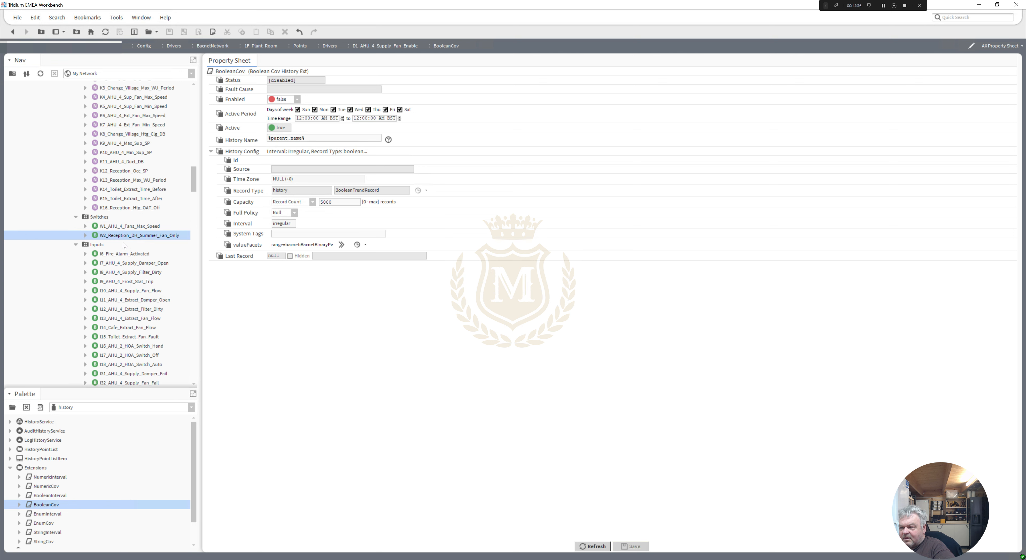
{"action": "left_click", "coordinate": [146, 327]}
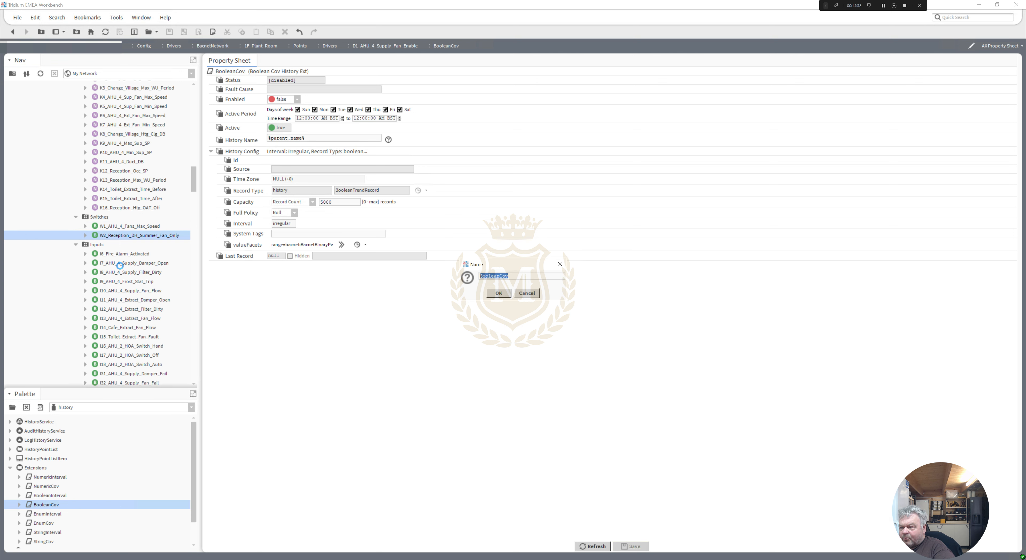
{"action": "key", "text": "Return"}
Paste the copied BooleanCov extension into each Inputs folder point from I6_Fire_Alarm_Activated through I10_AHU_4_Supply_Fan_Flow, keeping the default name
{"action": "right_click", "coordinate": [114, 255]}
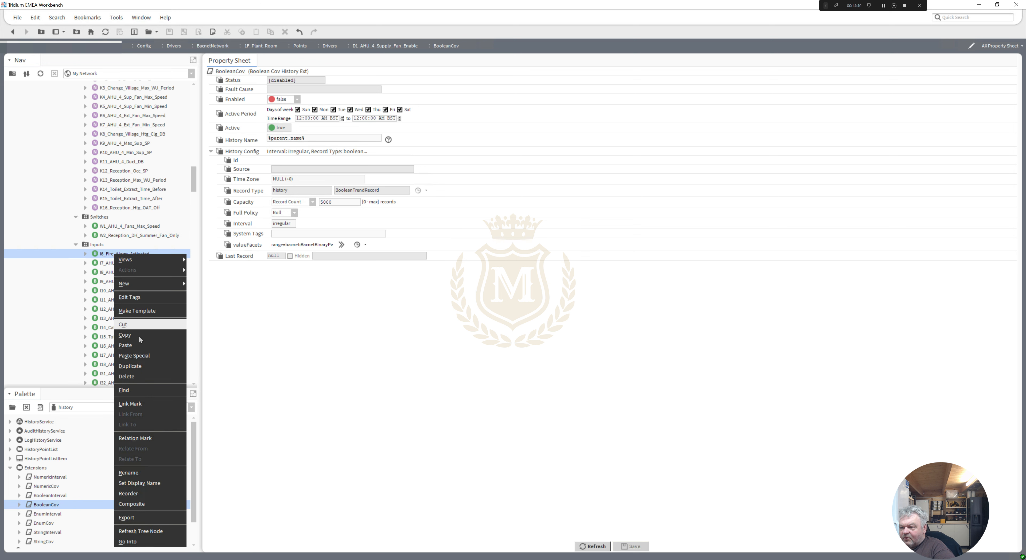
{"action": "left_click", "coordinate": [139, 346]}
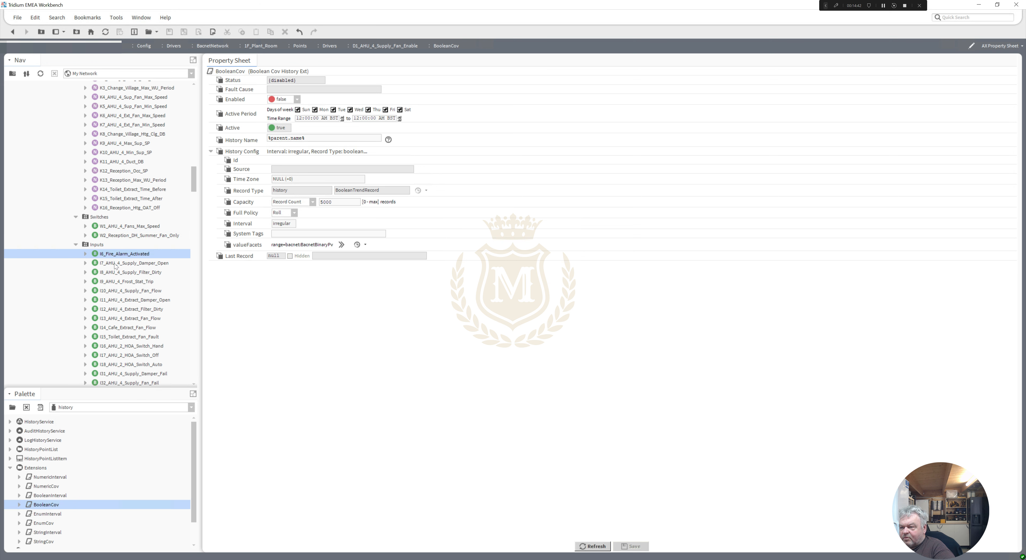
{"action": "right_click", "coordinate": [115, 263]}
{"action": "left_click", "coordinate": [133, 354]}
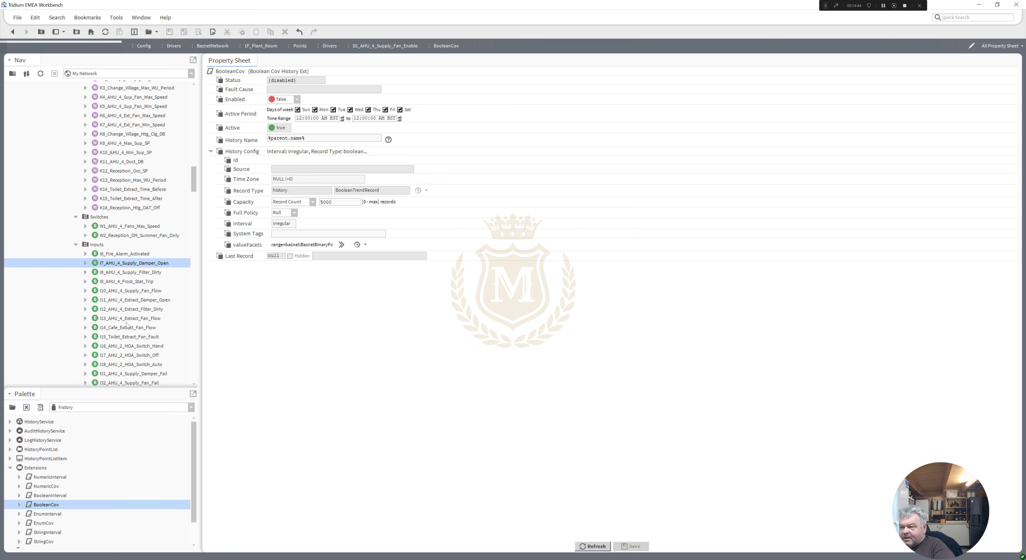
{"action": "right_click", "coordinate": [115, 272]}
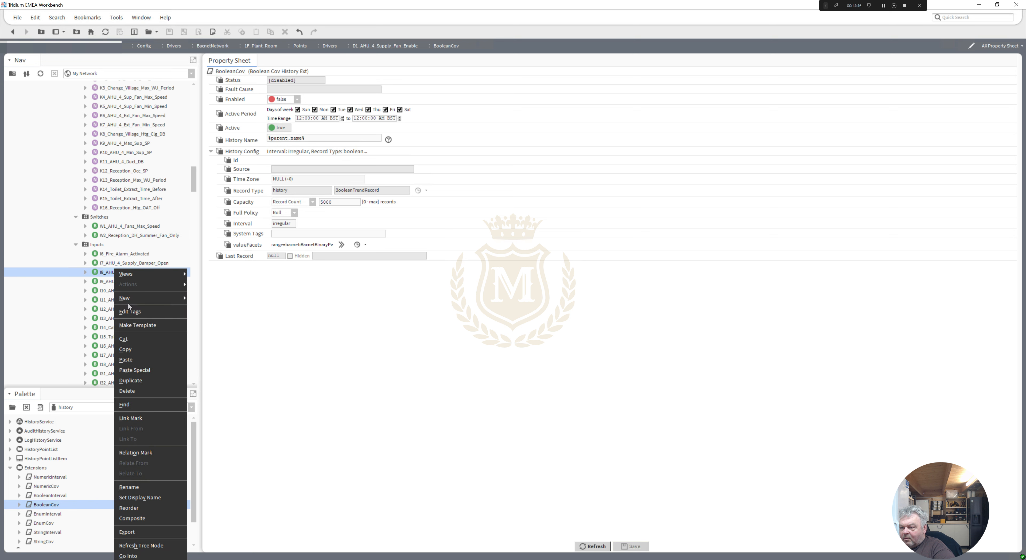
{"action": "left_click", "coordinate": [132, 360]}
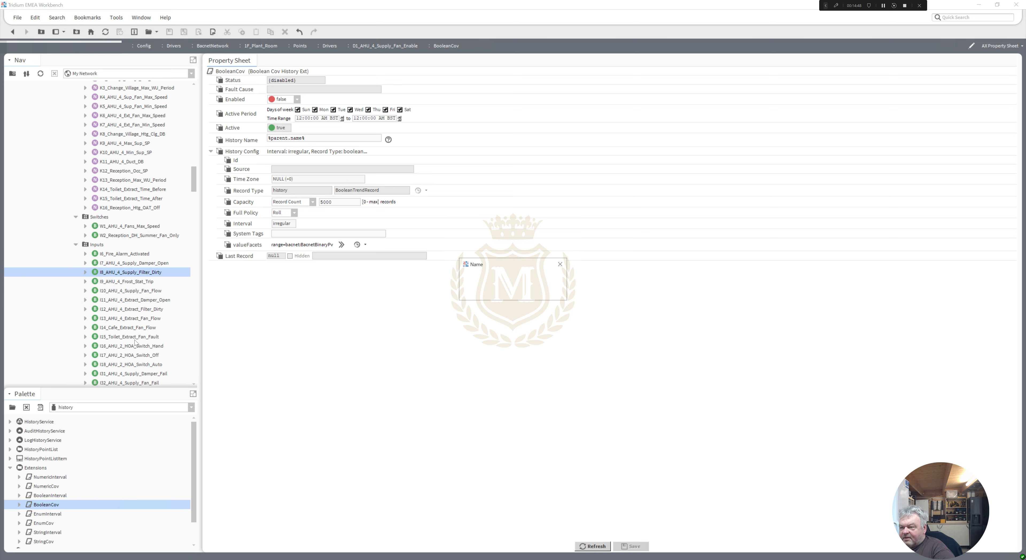
{"action": "right_click", "coordinate": [117, 282]}
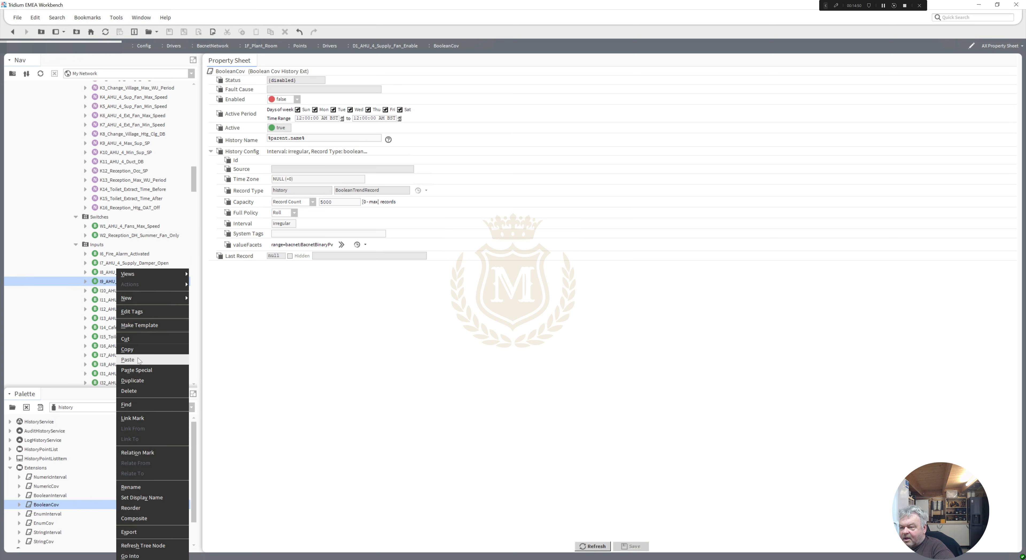
{"action": "left_click", "coordinate": [138, 360]}
{"action": "key", "text": "Return"}
{"action": "right_click", "coordinate": [117, 291]}
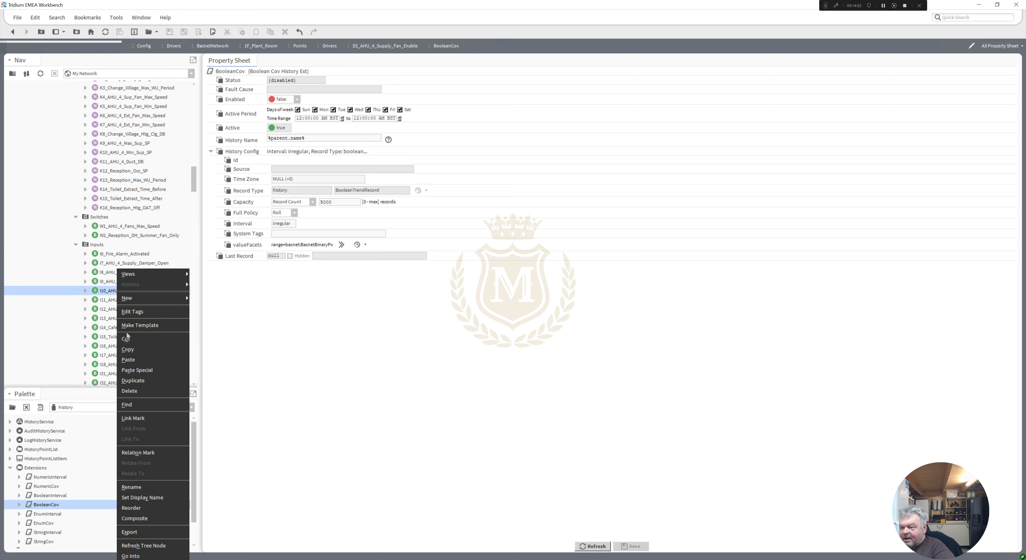
{"action": "left_click", "coordinate": [131, 360]}
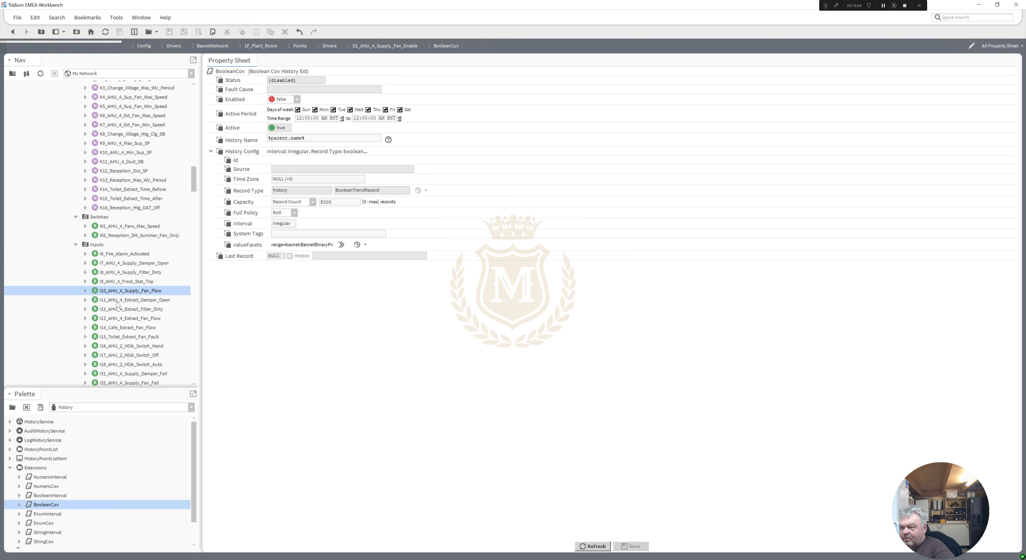
Paste the copied BooleanCov extension into each Inputs point from I11_AHU_4_Extract_Damper_Open through I14_Cafe_Extract_Fan_Flow, keeping the default name
{"action": "right_click", "coordinate": [117, 302]}
{"action": "left_click", "coordinate": [134, 359]}
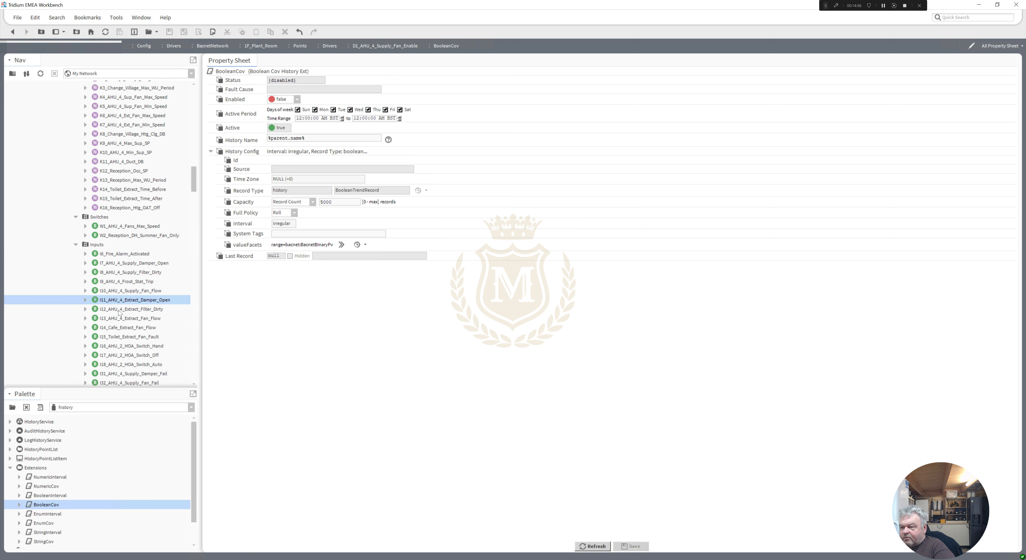
{"action": "right_click", "coordinate": [118, 310]}
{"action": "left_click", "coordinate": [131, 360]}
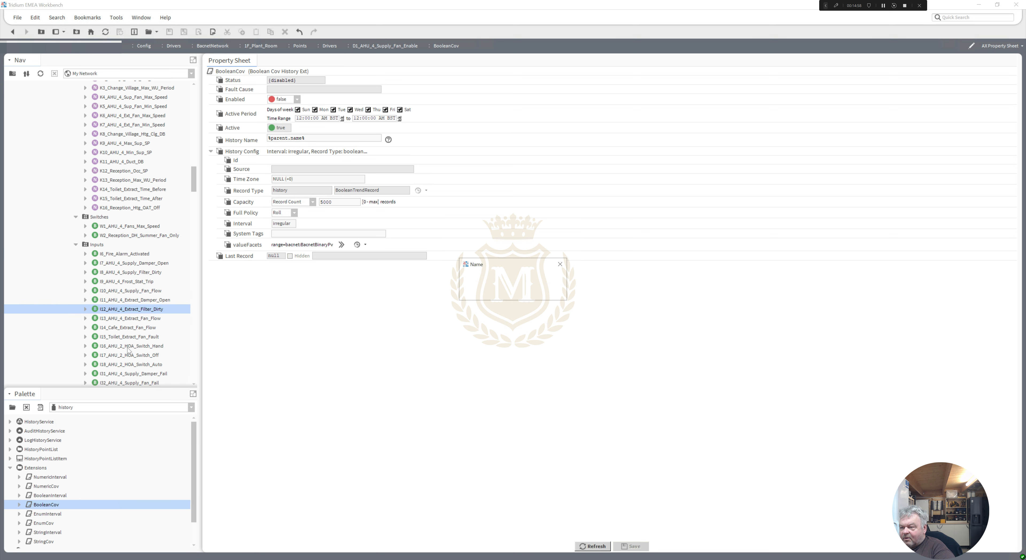
{"action": "right_click", "coordinate": [118, 319]}
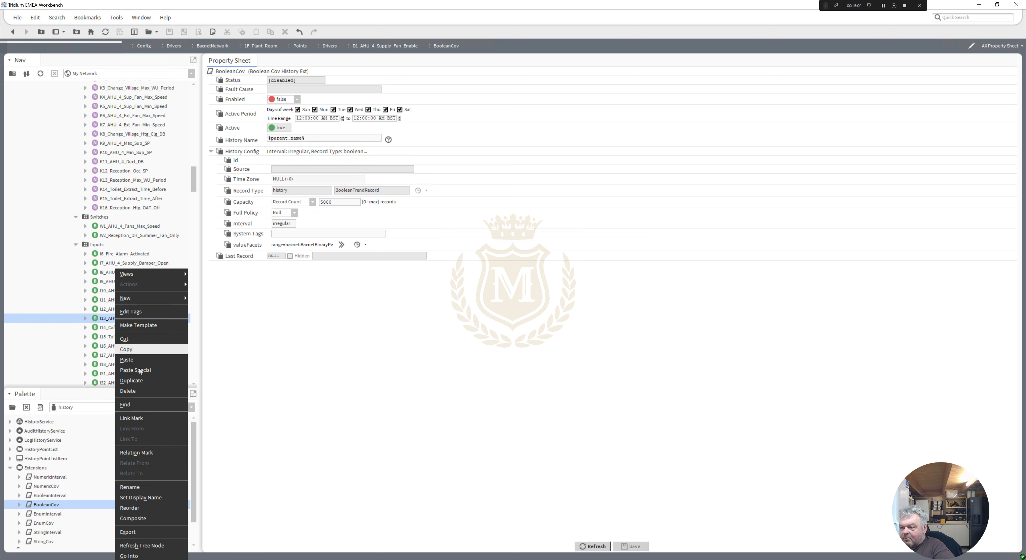
{"action": "left_click", "coordinate": [134, 359]}
{"action": "key", "text": "Return"}
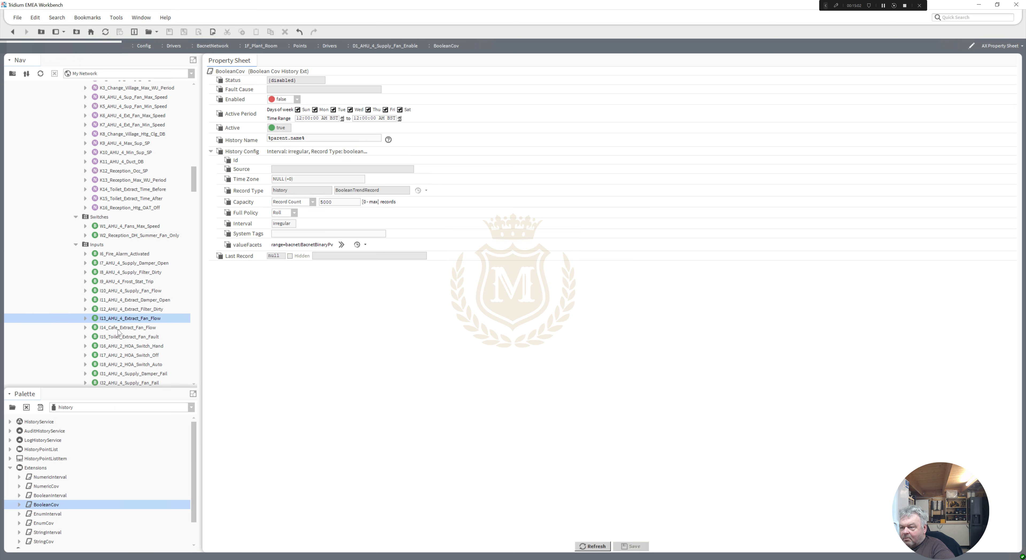
{"action": "right_click", "coordinate": [118, 330]}
{"action": "left_click", "coordinate": [131, 357]}
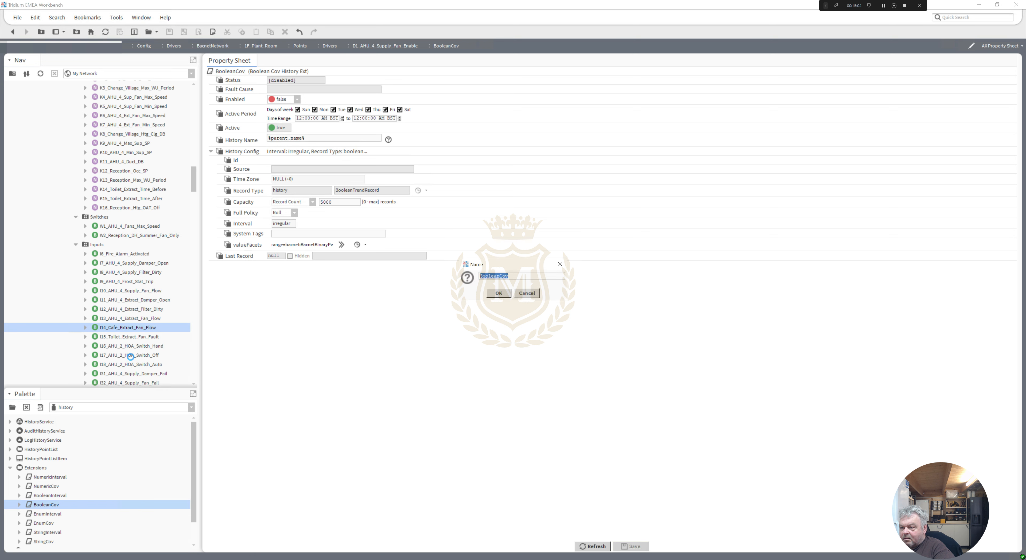
{"action": "key", "text": "Return"}
Paste the BooleanCov extension into the Inputs points from I15_Toilet_Extract_Fan_Fault through I18_AHU_2_HOA_Switch_Auto, keeping the default name
{"action": "right_click", "coordinate": [119, 338]}
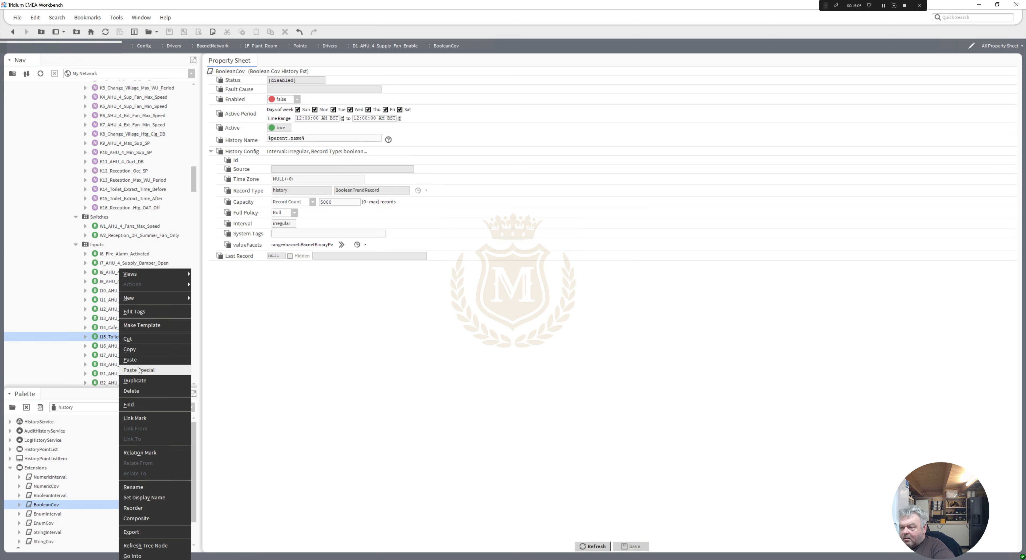
{"action": "left_click", "coordinate": [125, 350]}
{"action": "right_click", "coordinate": [124, 350]}
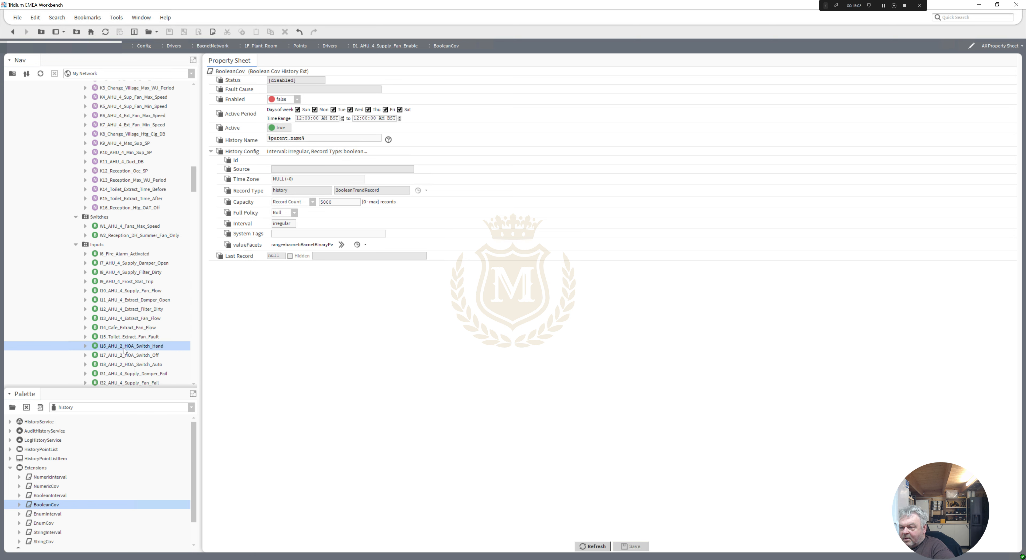
{"action": "left_click", "coordinate": [134, 359]}
{"action": "right_click", "coordinate": [122, 359]}
{"action": "left_click", "coordinate": [120, 366]}
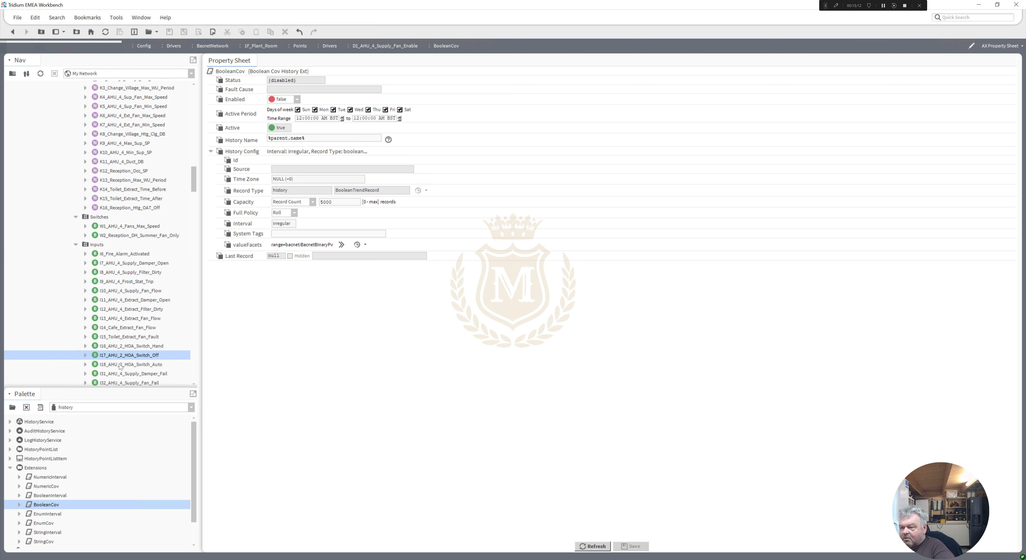
{"action": "right_click", "coordinate": [121, 366]}
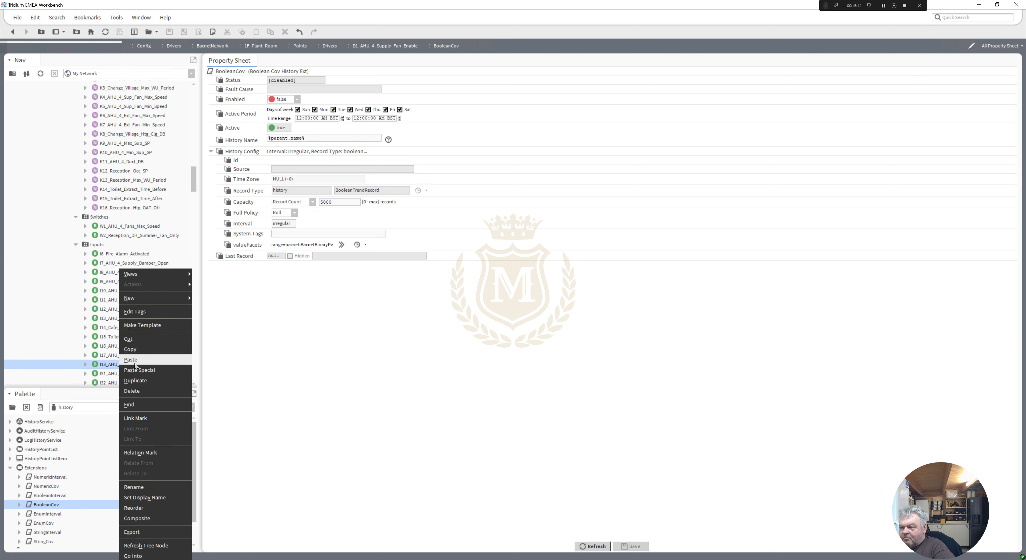
{"action": "left_click", "coordinate": [135, 363]}
Paste the BooleanCov extension into the AHU 4 failure inputs from I31_AHU_4_Supply_Damper_Fail through I34_AHU_4_Extract_Fan_Fail, keeping the default name
{"action": "right_click", "coordinate": [123, 373]}
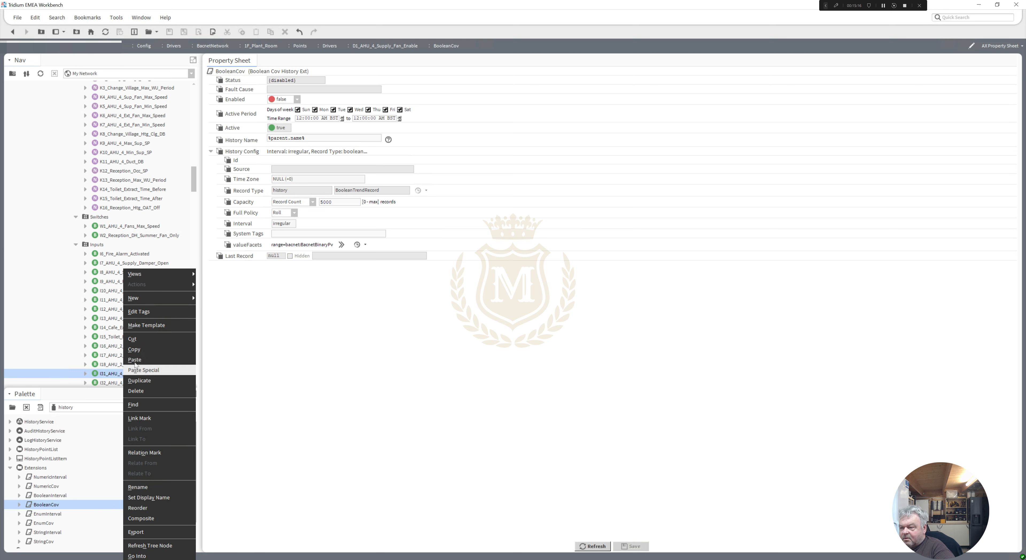
{"action": "left_click", "coordinate": [134, 361]}
{"action": "right_click", "coordinate": [128, 384]}
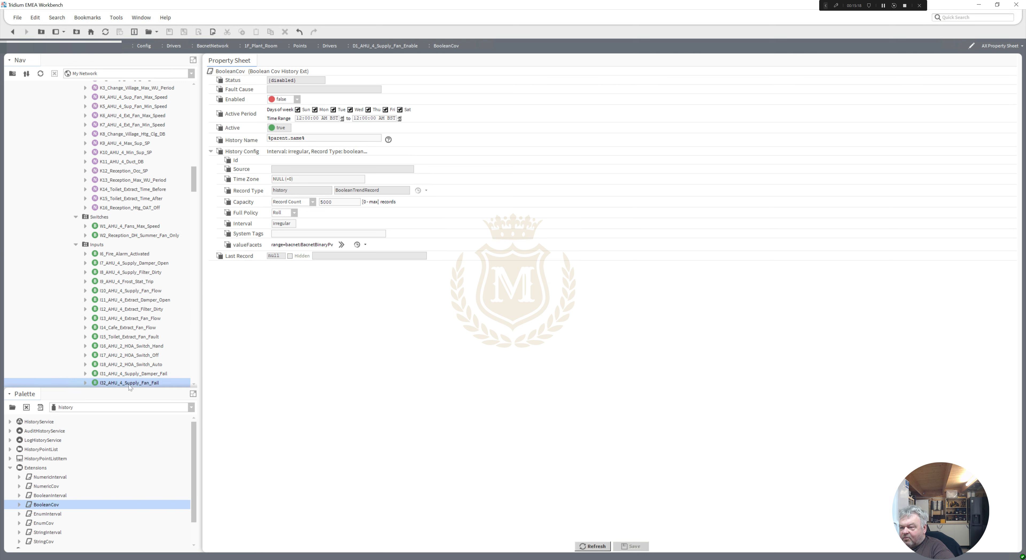
{"action": "left_click", "coordinate": [142, 358]}
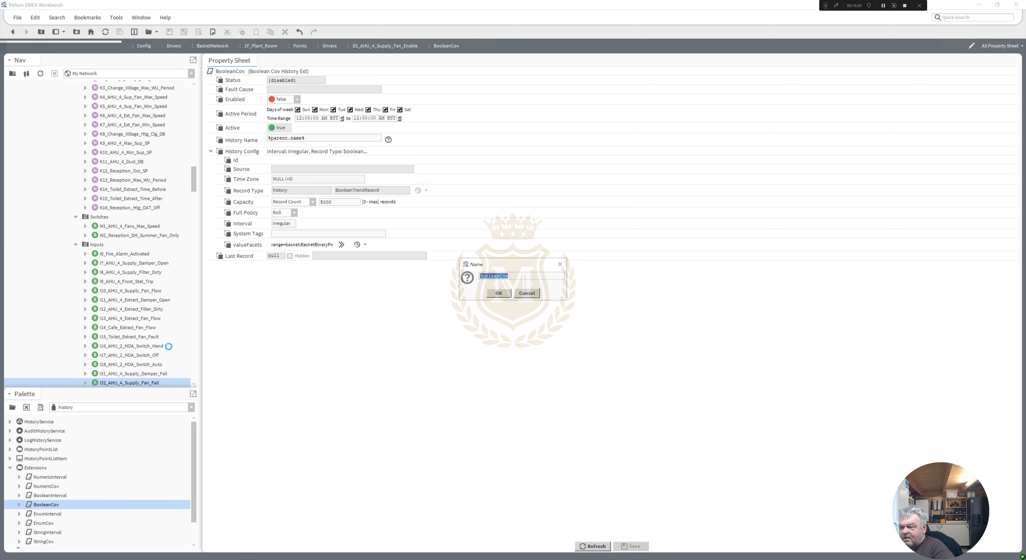
{"action": "left_click_drag", "start_coordinate": [193, 189], "coordinate": [194, 201]}
{"action": "right_click", "coordinate": [139, 273]}
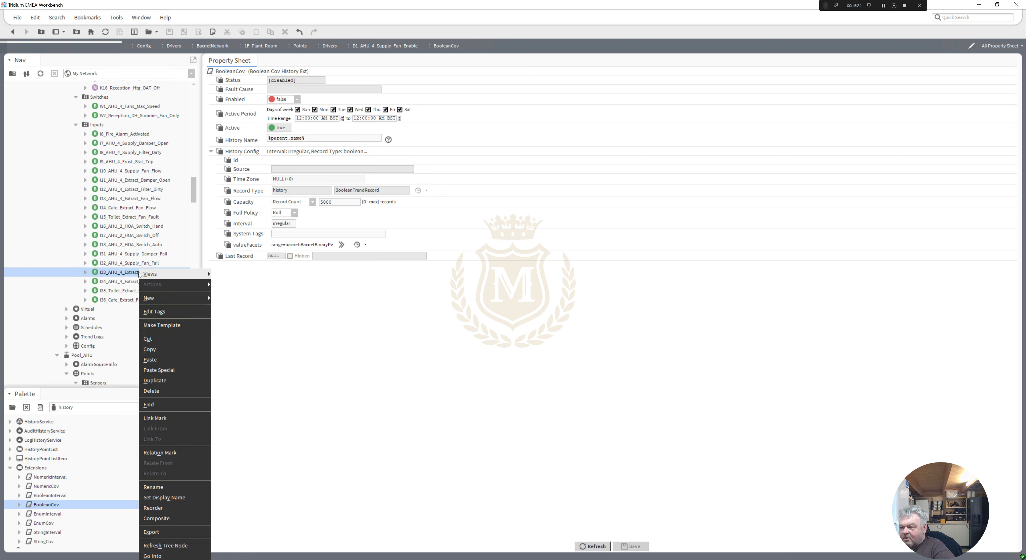
{"action": "left_click", "coordinate": [158, 359]}
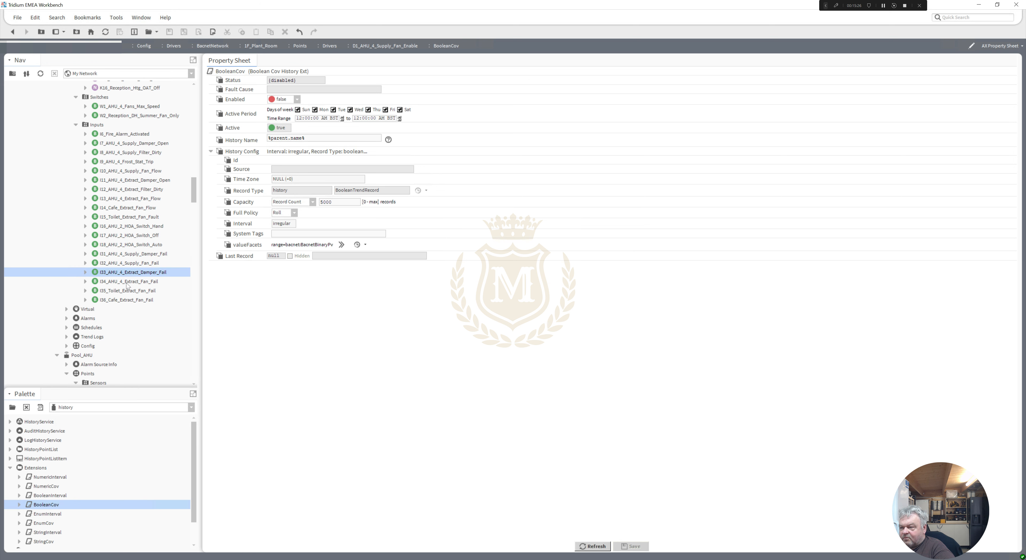
{"action": "right_click", "coordinate": [126, 282]}
{"action": "left_click", "coordinate": [150, 359]}
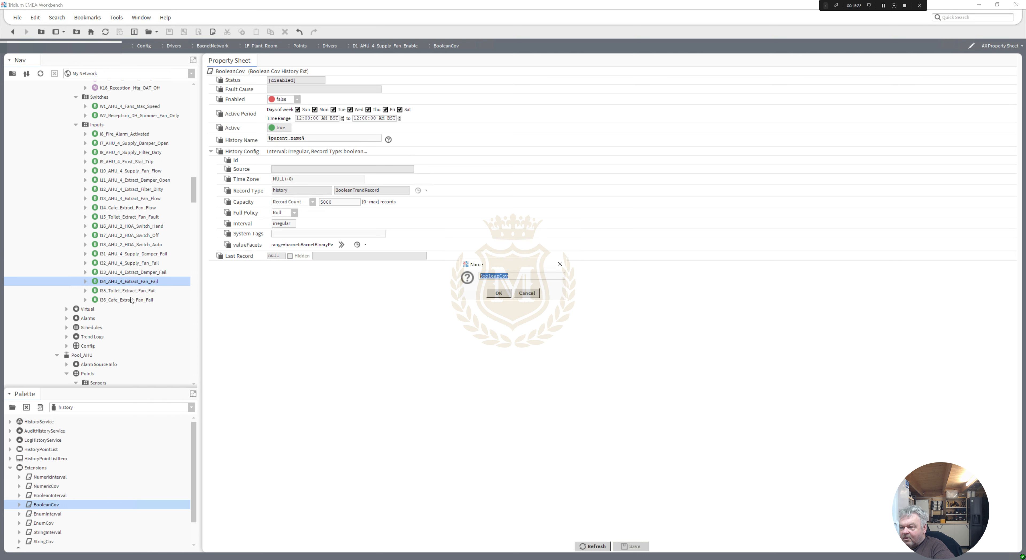
{"action": "key", "text": "Return"}
Paste the BooleanCov extension into I35_Toilet_Extract_Fan_Fail and I36_Cafe_Extract_Fan_Fail in the Inputs folder, keeping the default name
{"action": "right_click", "coordinate": [124, 291]}
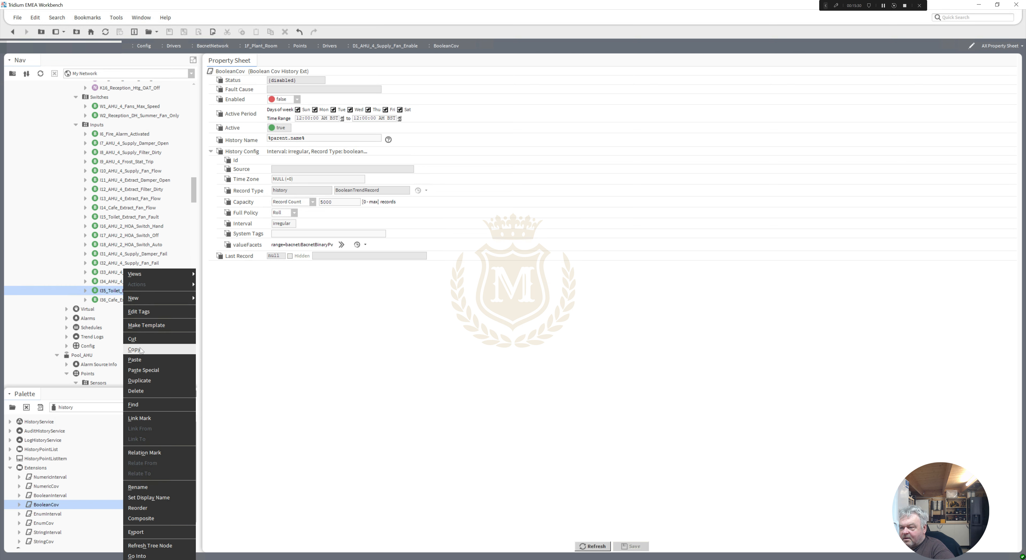
{"action": "left_click", "coordinate": [134, 360]}
{"action": "key", "text": "Return"}
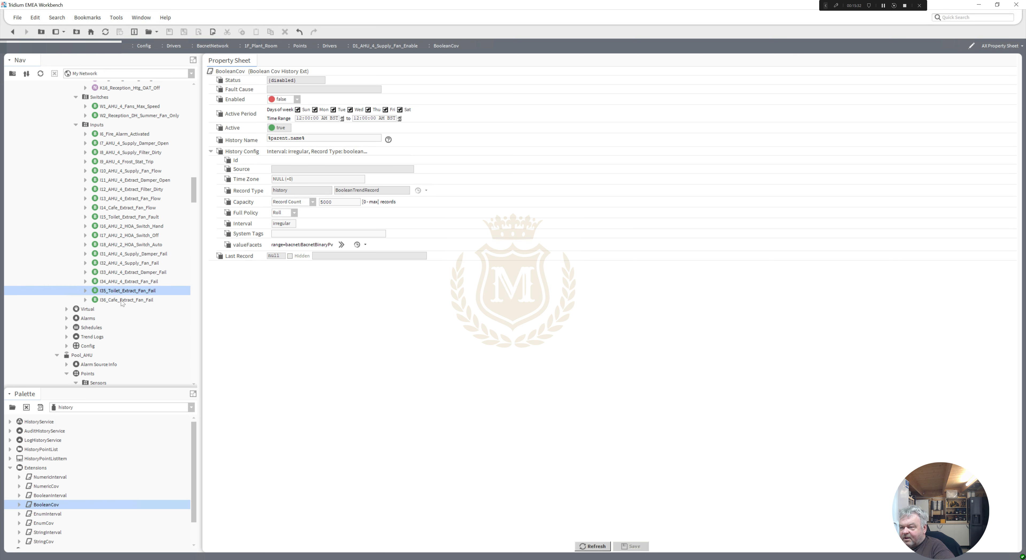
{"action": "right_click", "coordinate": [122, 299]}
{"action": "left_click", "coordinate": [180, 360]}
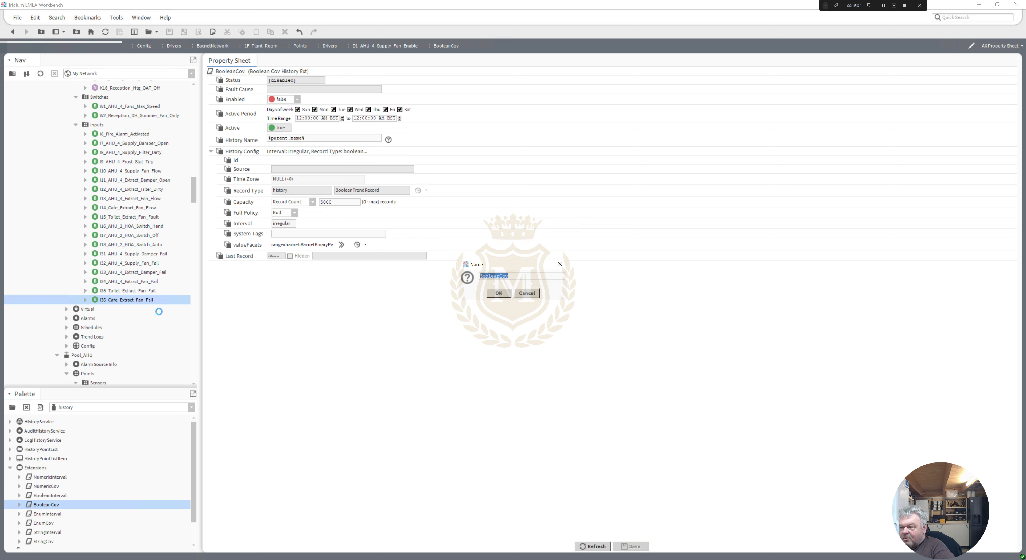
{"action": "key", "text": "Return"}
Paste the BooleanCov extension into Pool_AHU's Switches points W1_Supply_Fan_Flow_Fail_Reset, W2_Extract_Fan_Flow_Fail_Reset and W3_High_Speed_OR, keeping the default name
{"action": "left_click_drag", "start_coordinate": [196, 198], "coordinate": [198, 230]}
{"action": "right_click", "coordinate": [126, 292]}
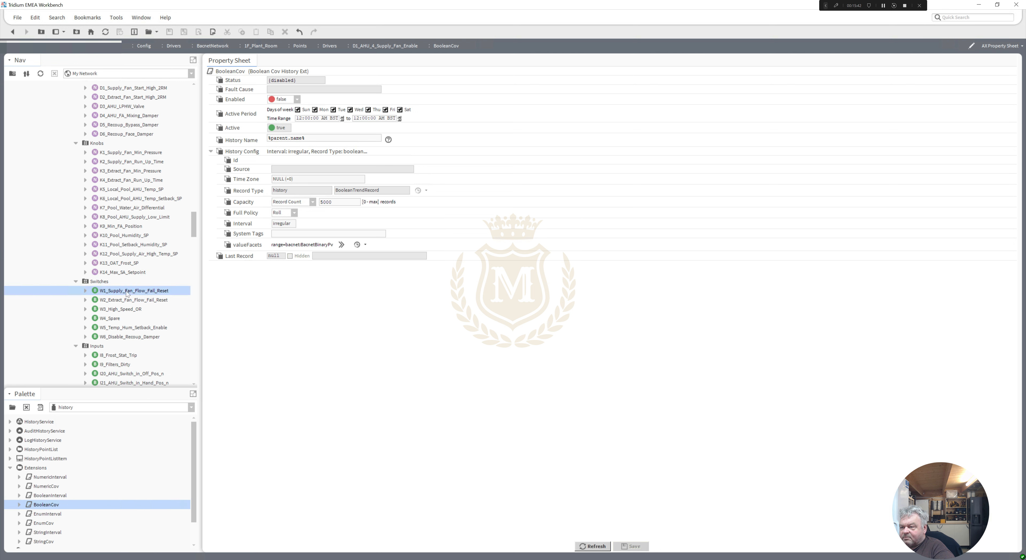
{"action": "left_click", "coordinate": [144, 359]}
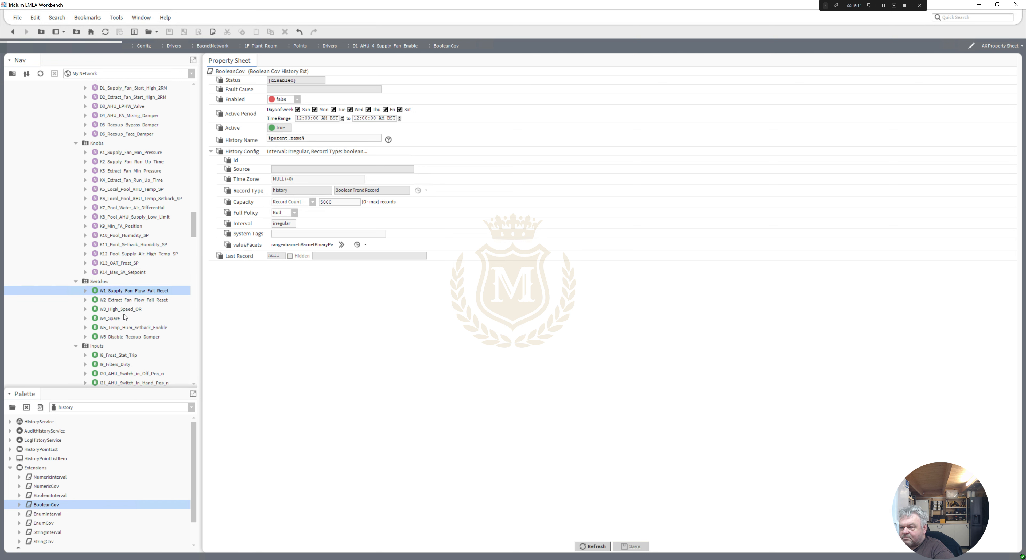
{"action": "right_click", "coordinate": [114, 299]}
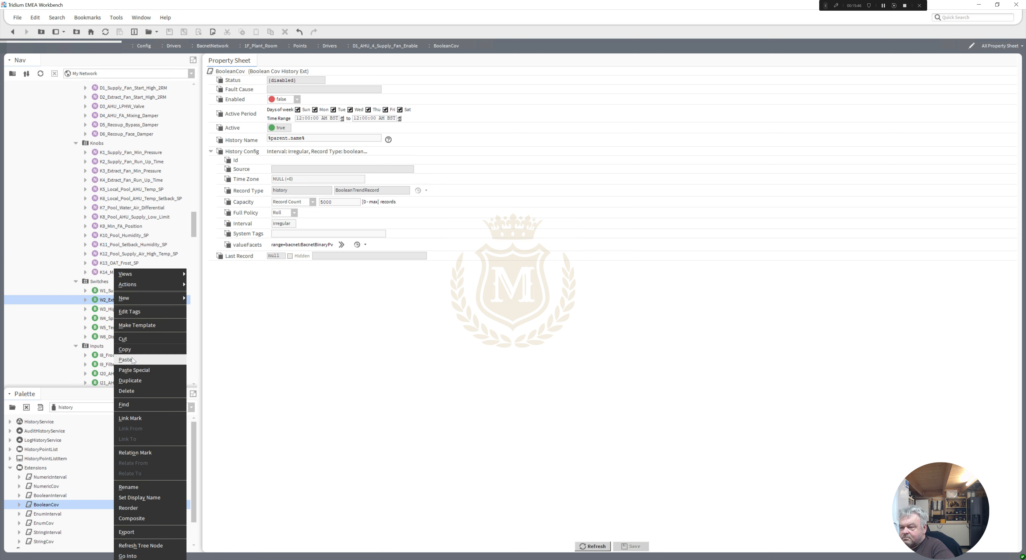
{"action": "left_click", "coordinate": [131, 360]}
{"action": "right_click", "coordinate": [113, 309]}
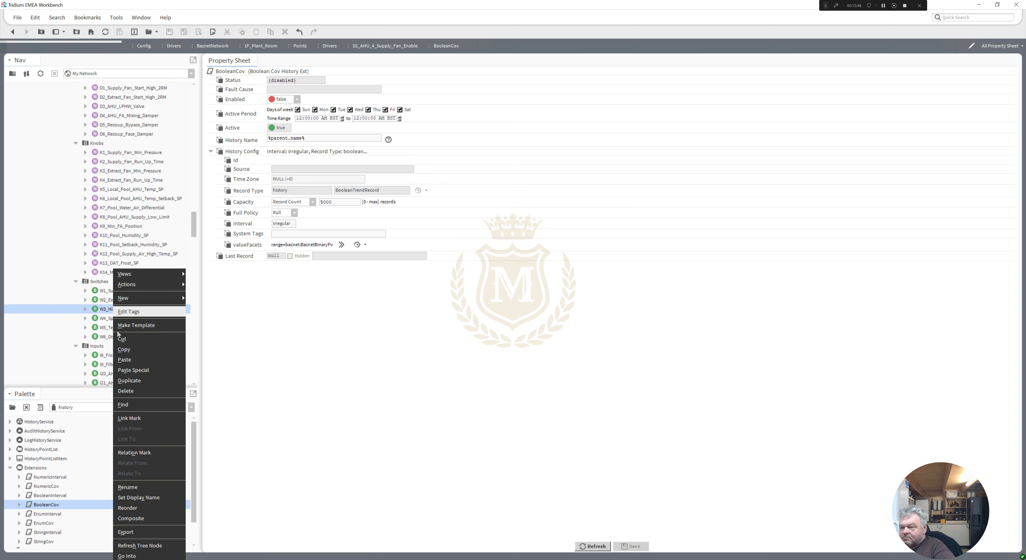
{"action": "left_click", "coordinate": [133, 360]}
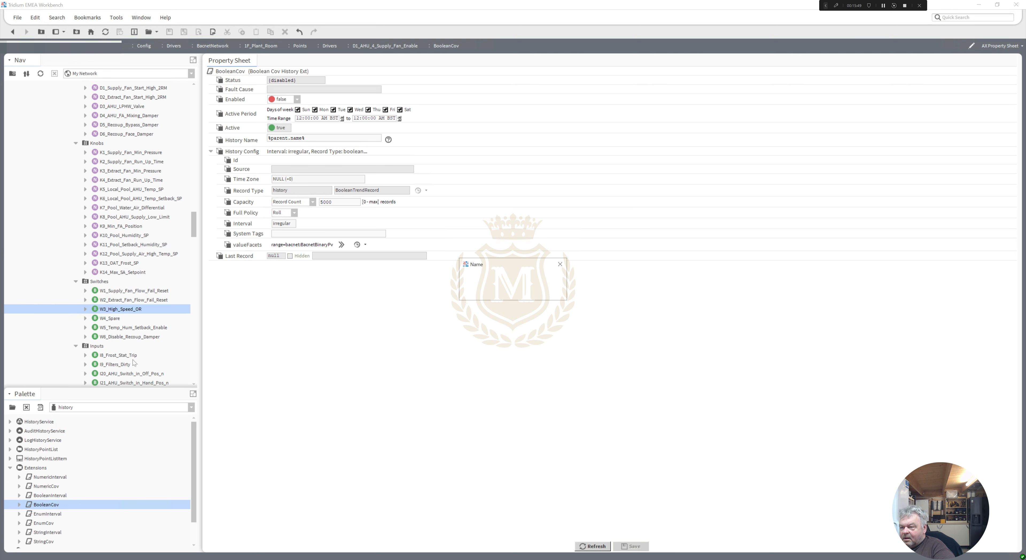
Paste the BooleanCov extension into Pool_AHU's Switches points W4_Spare, W5_Temp_Hum_Setback_Enable and W6_Disable_Recoup_Damper, keeping the default name
{"action": "right_click", "coordinate": [110, 320]}
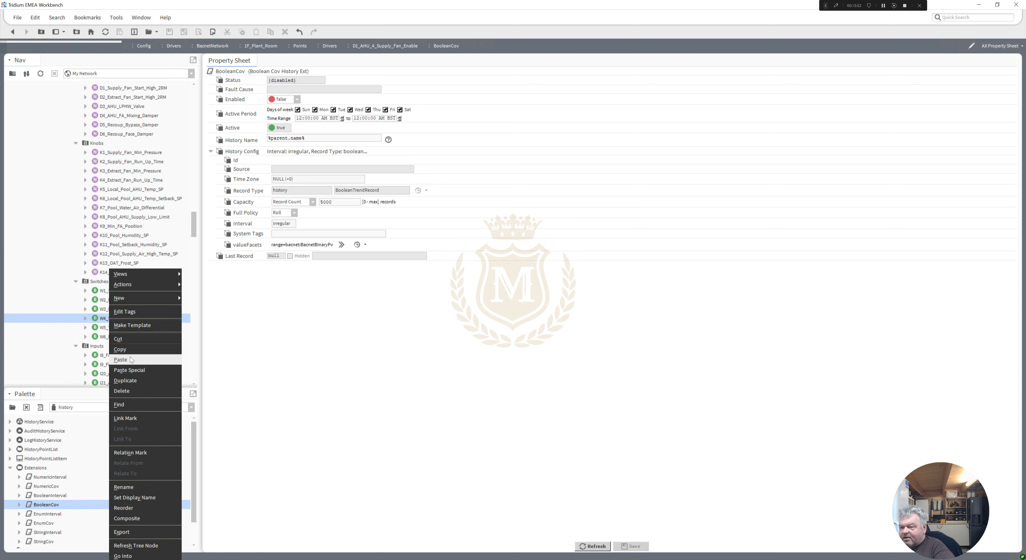
{"action": "left_click", "coordinate": [130, 359]}
{"action": "key", "text": "Return"}
{"action": "right_click", "coordinate": [118, 330]}
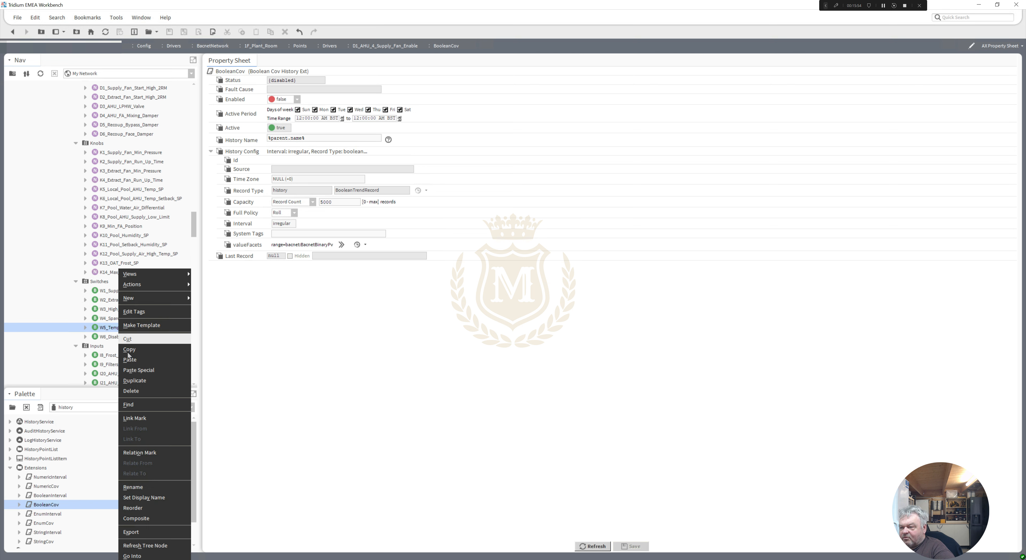
{"action": "left_click", "coordinate": [126, 355]}
{"action": "key", "text": "Return"}
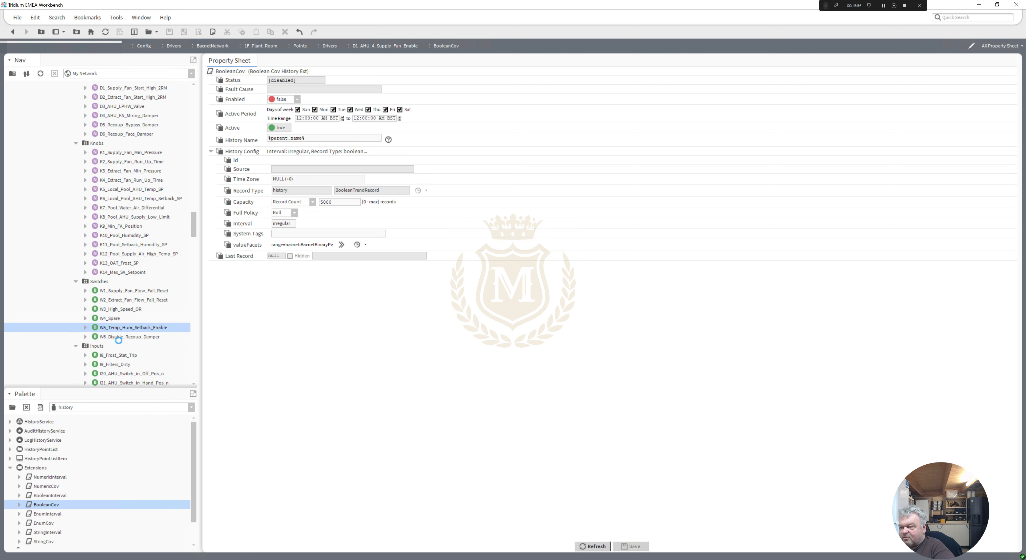
{"action": "left_click", "coordinate": [118, 338]}
{"action": "right_click", "coordinate": [118, 337]}
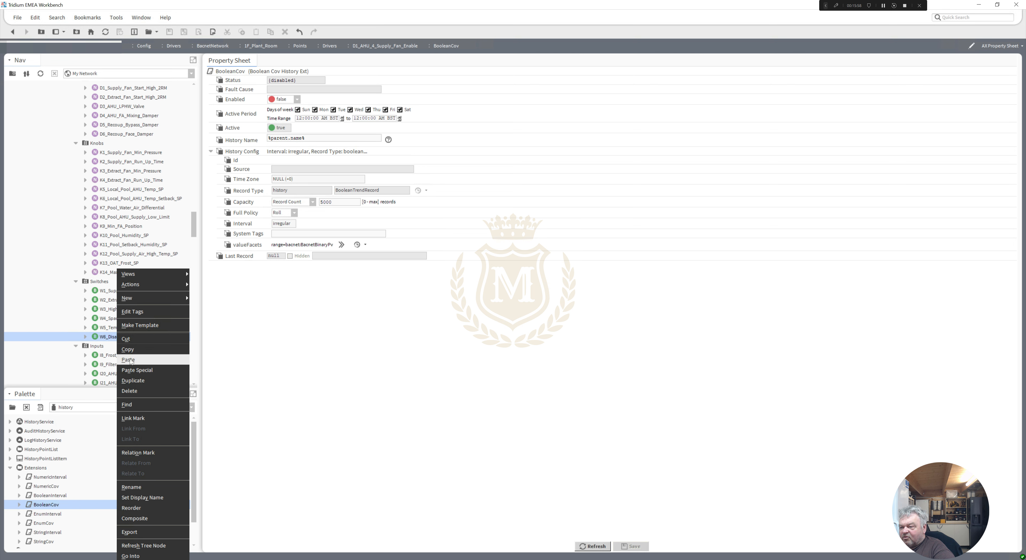
{"action": "left_click", "coordinate": [131, 360]}
{"action": "key", "text": "Return"}
Paste the BooleanCov extension into I8_Frost_Stat_Trip and I9_Filters_Dirty in Pool_AHU's Inputs folder, keeping the default name
{"action": "left_click_drag", "start_coordinate": [195, 232], "coordinate": [198, 243]}
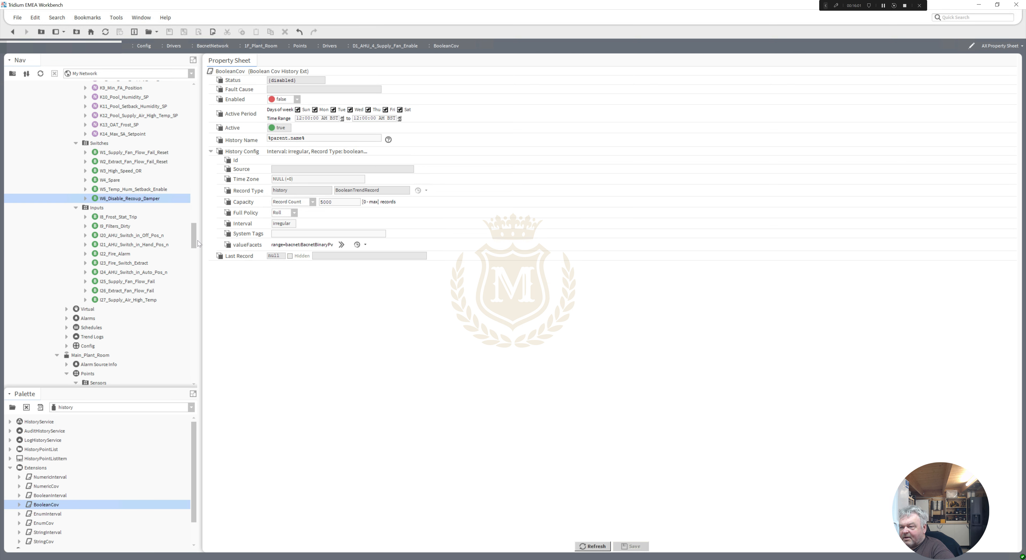
{"action": "right_click", "coordinate": [117, 219]}
{"action": "left_click", "coordinate": [141, 309]}
{"action": "key", "text": "Return"}
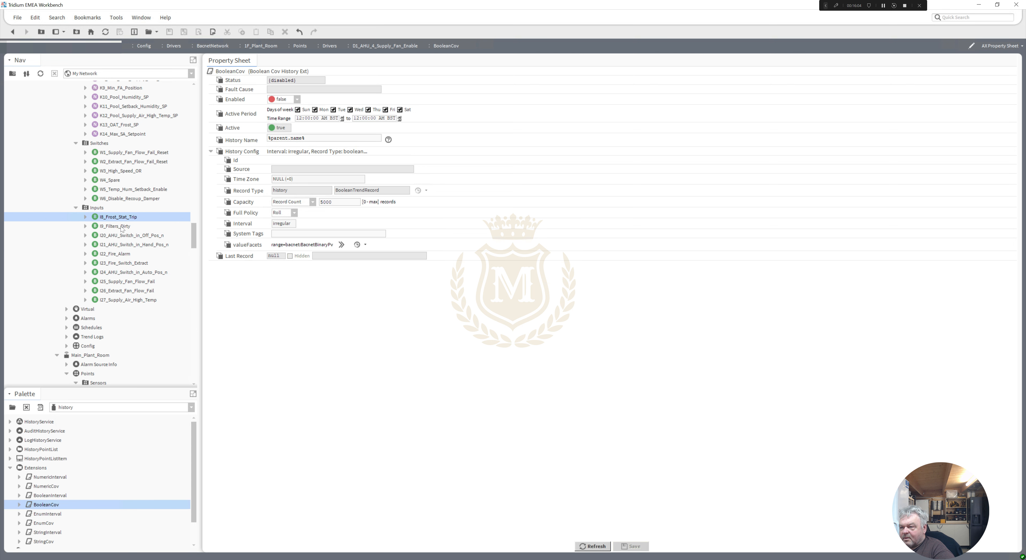
{"action": "left_click", "coordinate": [119, 228]}
{"action": "right_click", "coordinate": [120, 228]}
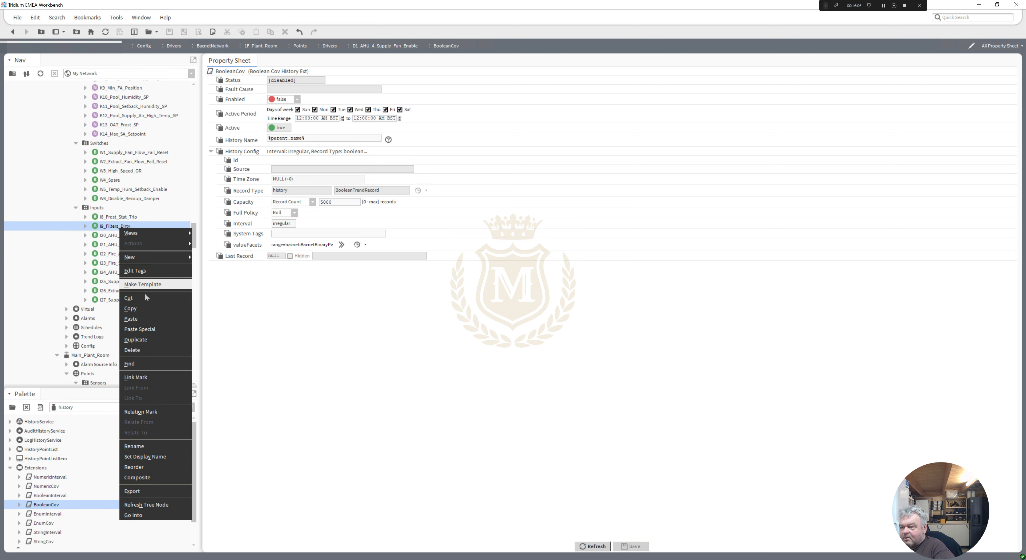
{"action": "left_click", "coordinate": [145, 320]}
{"action": "key", "text": "Return"}
Paste the BooleanCov extension into Pool_AHU's inputs I20_AHU_Switch_in_Off_Pos_n, I21_AHU_Switch_in_Hand_Pos_n and I22_Fire_Alarm, keeping the default name
{"action": "left_click", "coordinate": [115, 236]}
{"action": "right_click", "coordinate": [115, 236]}
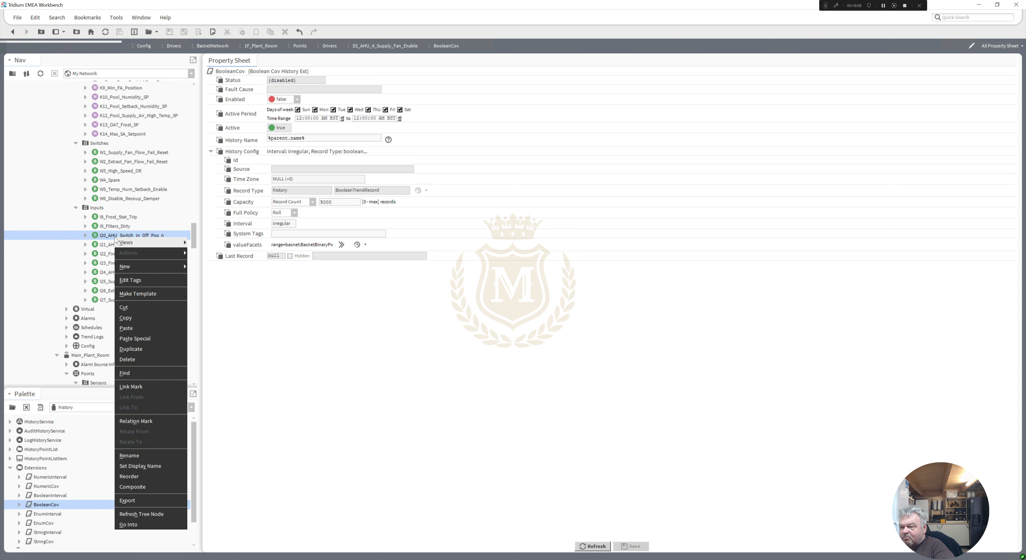
{"action": "left_click", "coordinate": [142, 328]}
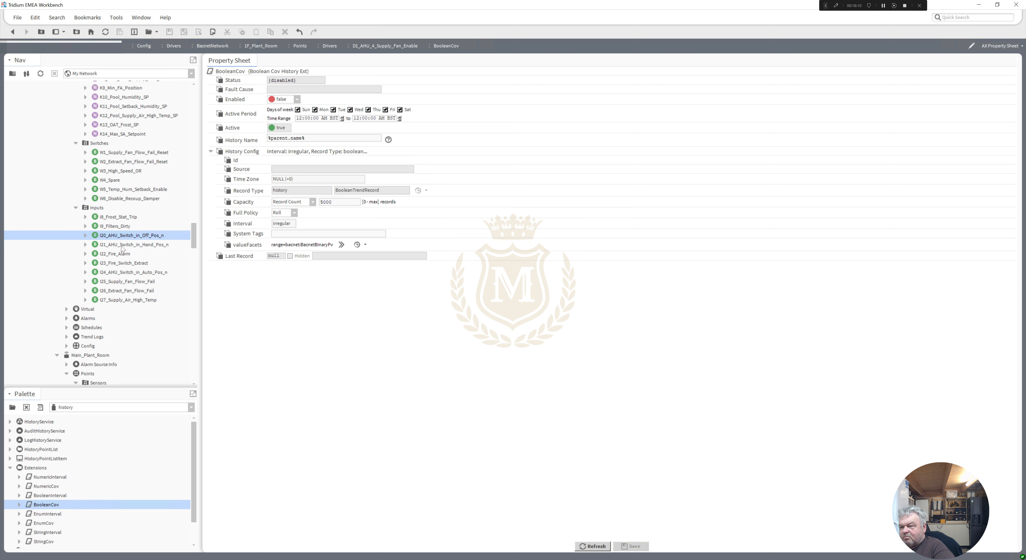
{"action": "left_click", "coordinate": [122, 244]}
{"action": "right_click", "coordinate": [121, 245]}
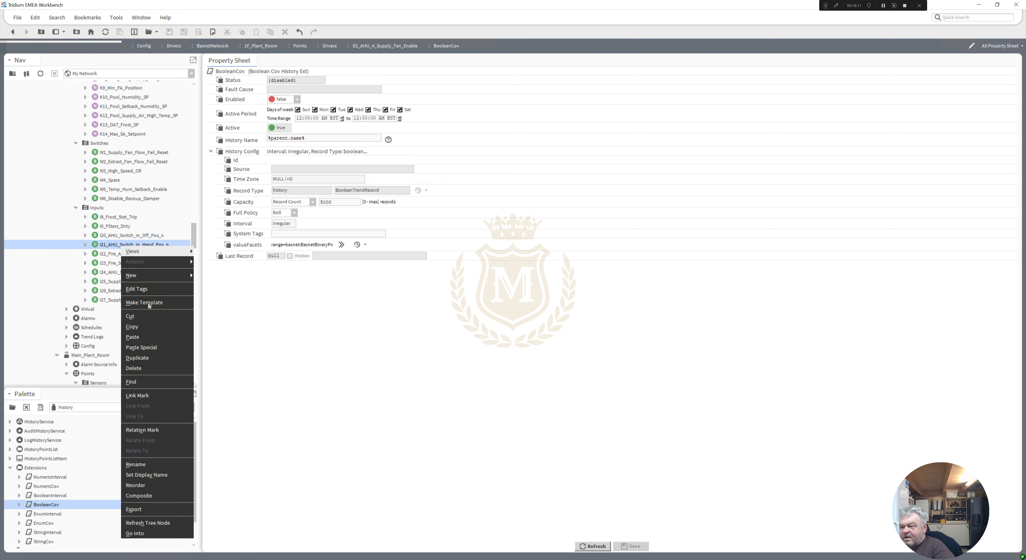
{"action": "left_click", "coordinate": [158, 337]}
{"action": "left_click", "coordinate": [111, 256]}
{"action": "right_click", "coordinate": [111, 255]}
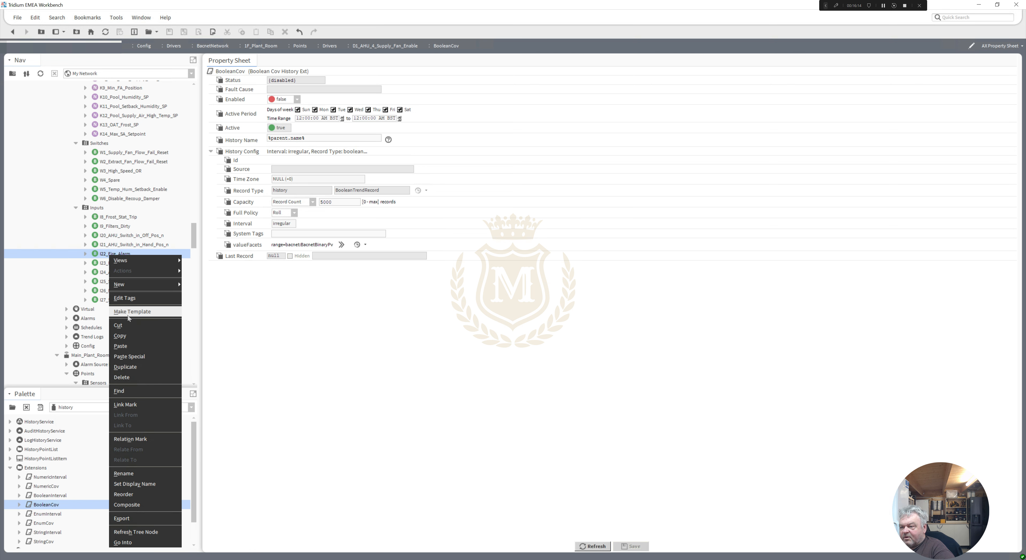
{"action": "left_click", "coordinate": [131, 345]}
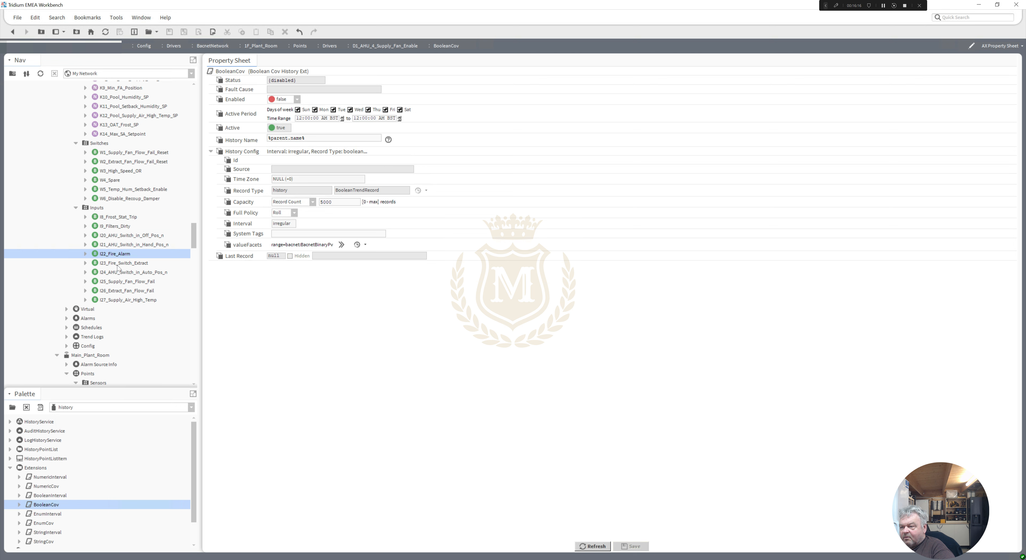
Paste the BooleanCov extension into Pool_AHU's inputs I23_Fire_Switch_Extract and I24_AHU_Switch_in_Auto_Pos_n, keeping the default name
{"action": "left_click", "coordinate": [118, 263]}
{"action": "right_click", "coordinate": [118, 264]}
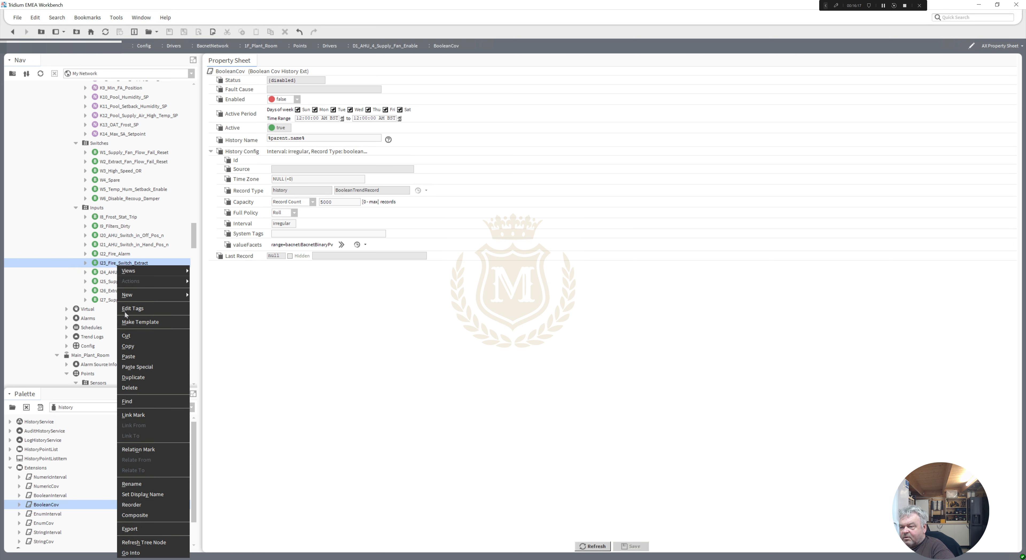
{"action": "left_click", "coordinate": [131, 356]}
{"action": "left_click", "coordinate": [115, 274]}
{"action": "right_click", "coordinate": [115, 273]}
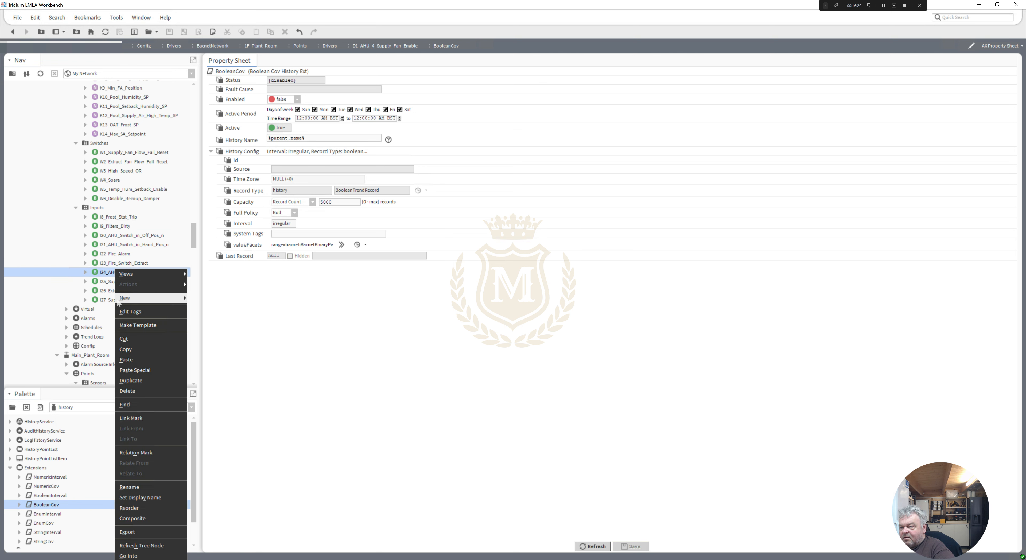
{"action": "left_click", "coordinate": [131, 359]}
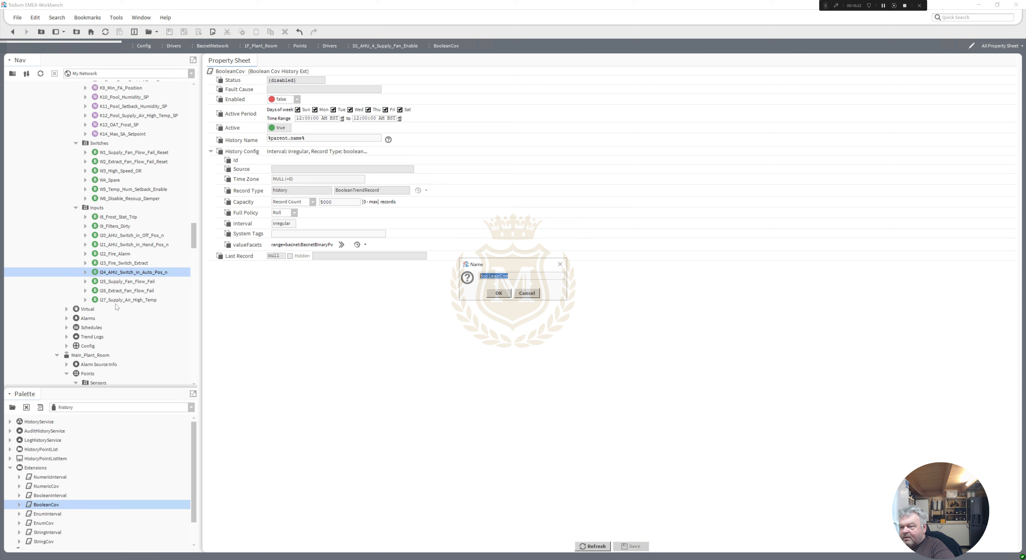
Paste the BooleanCov extension into Pool_AHU's inputs I25_Supply_Fan_Flow_Fail, I26_Extract_Fan_Flow_Fail and I27_Supply_Air_High_Temp, keeping the default name
{"action": "left_click", "coordinate": [112, 281]}
{"action": "right_click", "coordinate": [112, 281]}
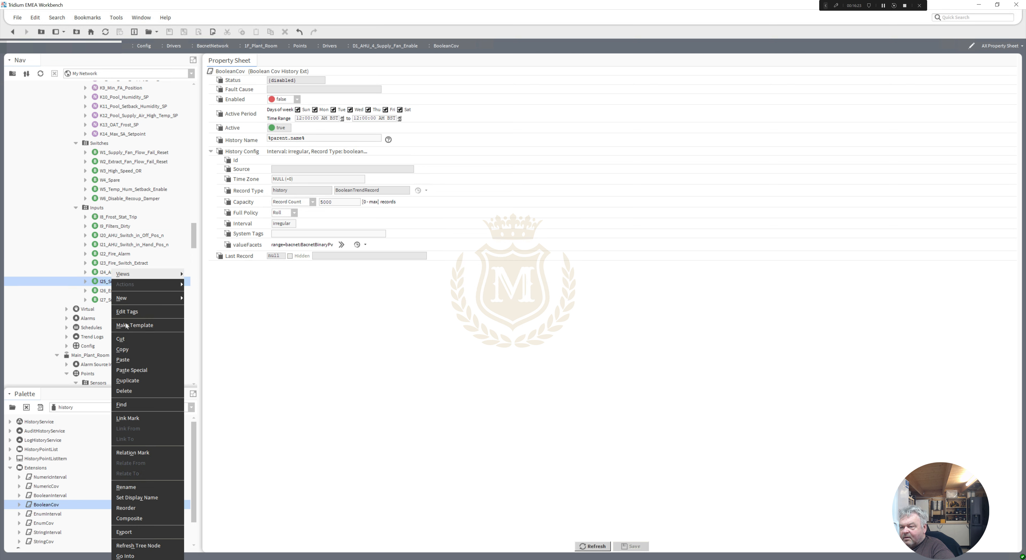
{"action": "left_click", "coordinate": [122, 360]}
{"action": "left_click", "coordinate": [122, 292]}
{"action": "right_click", "coordinate": [121, 294]}
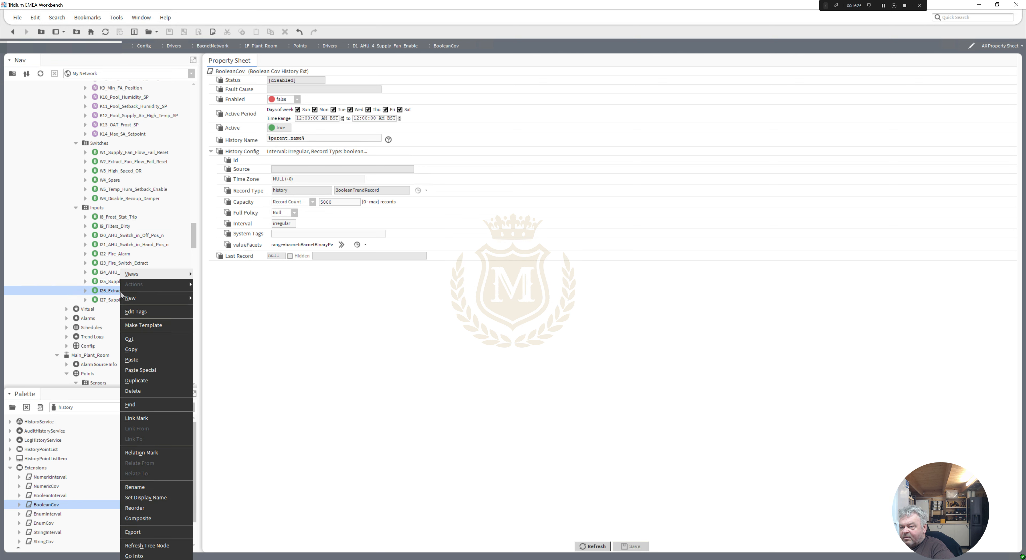
{"action": "left_click", "coordinate": [123, 360]}
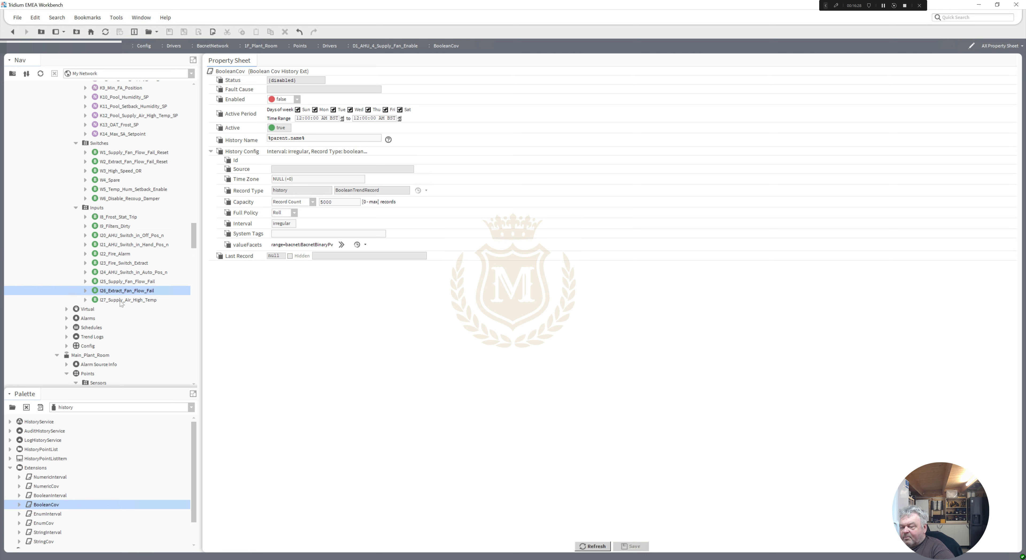
{"action": "left_click", "coordinate": [119, 301]}
{"action": "right_click", "coordinate": [120, 301]}
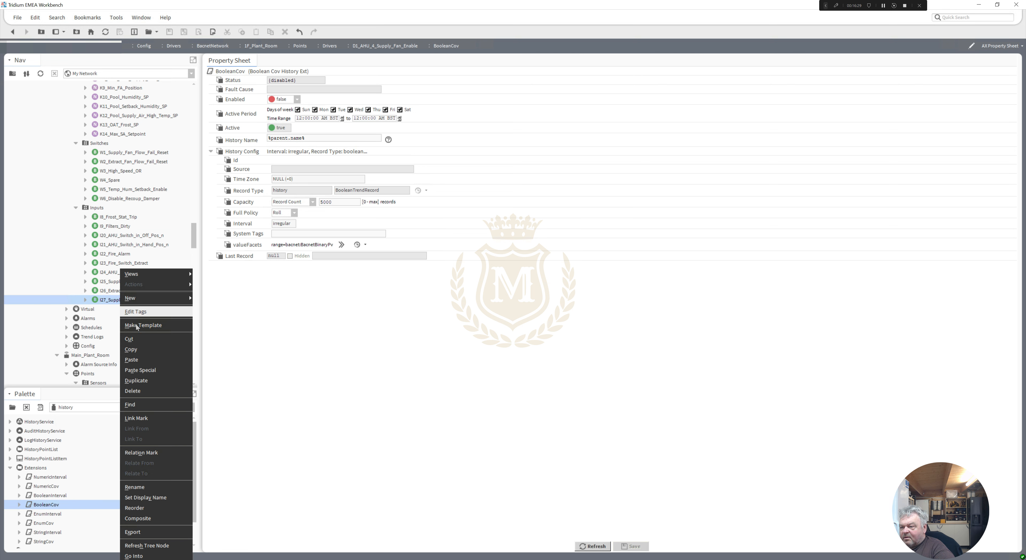
{"action": "left_click", "coordinate": [140, 359]}
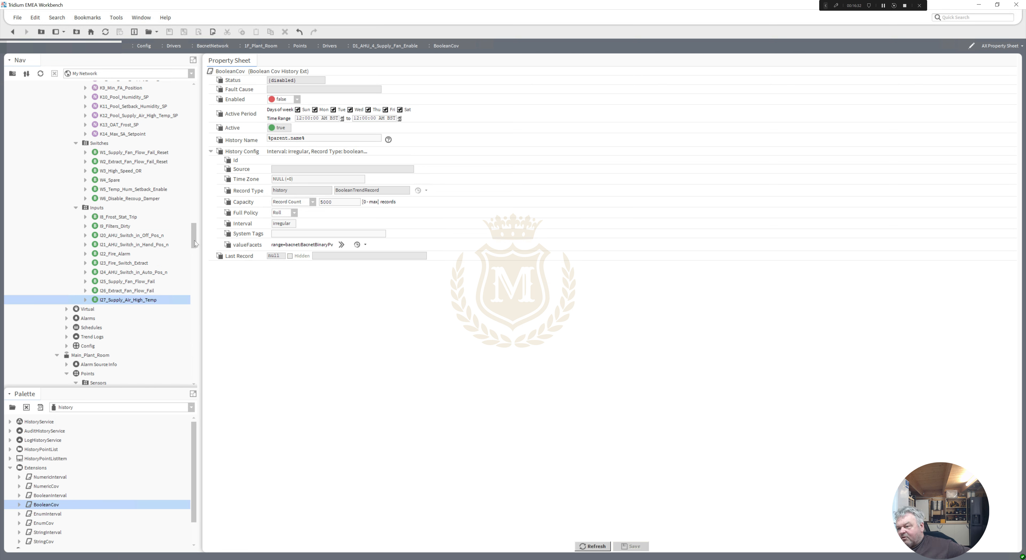
Paste the BooleanCov extension into D3_DHW_Heater_Enable and D5_DHW_Primary_Pump_Enable in Main_Plant_Room's Drivers folder, keeping the default name
{"action": "left_click_drag", "start_coordinate": [194, 241], "coordinate": [195, 292]}
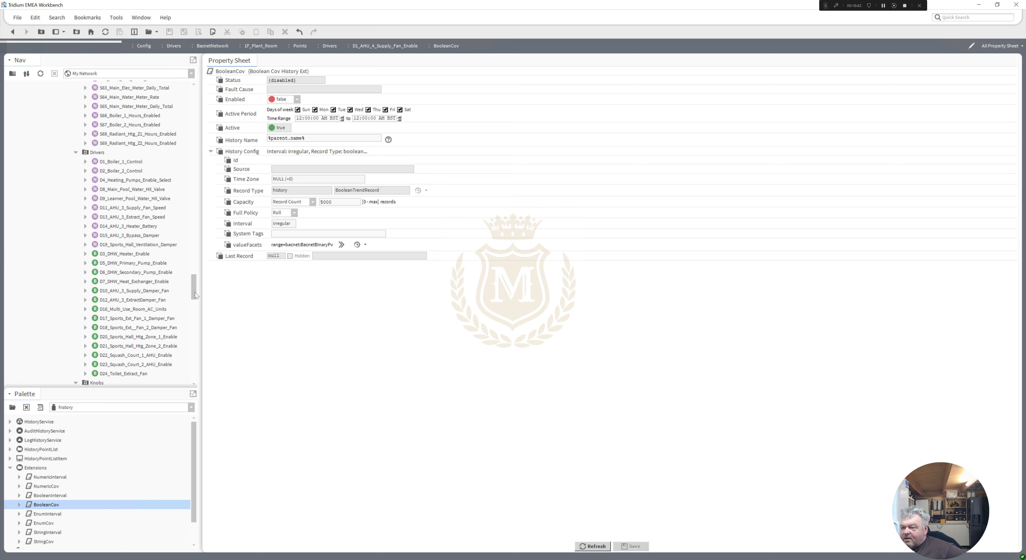
{"action": "left_click", "coordinate": [85, 254]}
{"action": "left_click", "coordinate": [86, 254]}
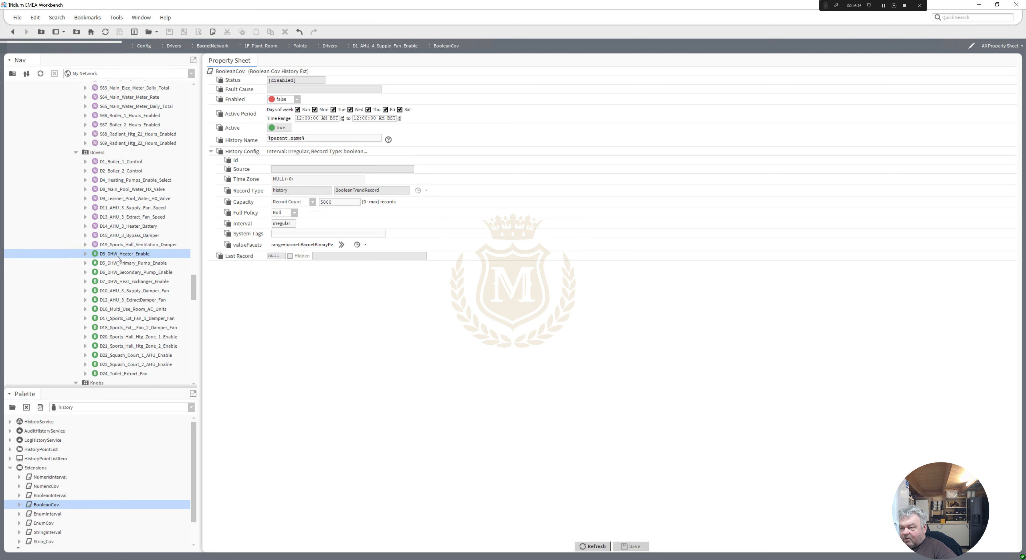
{"action": "right_click", "coordinate": [117, 255]}
{"action": "left_click", "coordinate": [135, 347]}
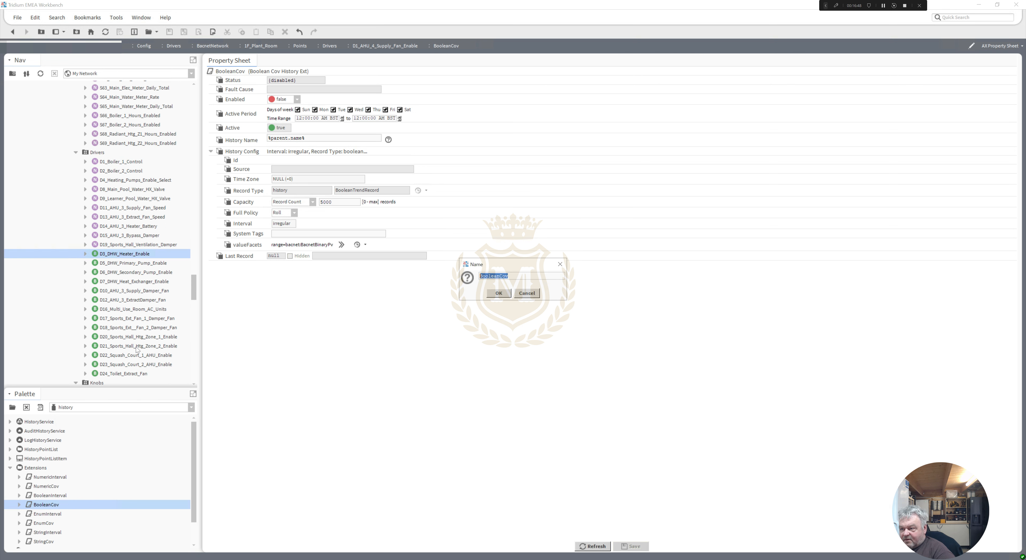
{"action": "right_click", "coordinate": [115, 265]}
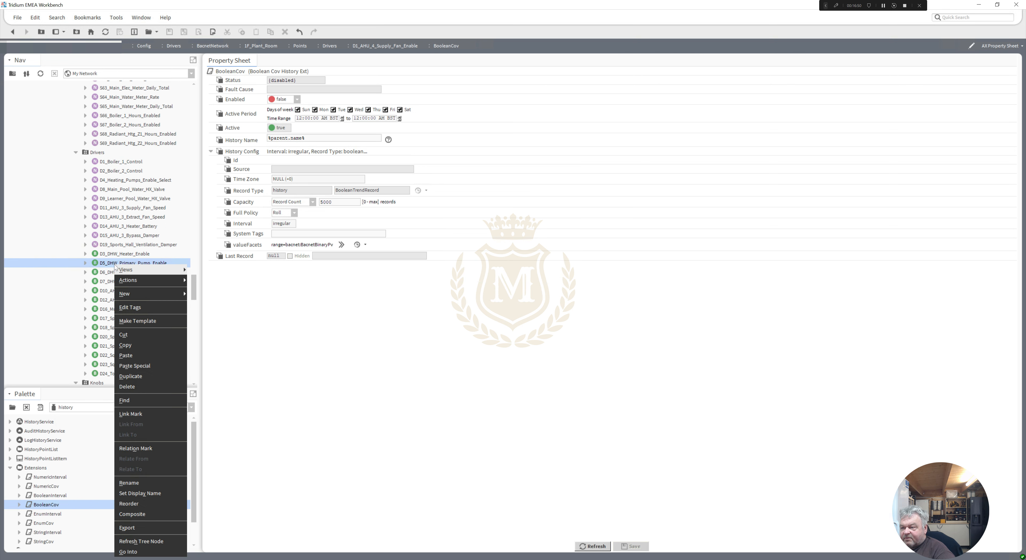
{"action": "left_click", "coordinate": [144, 355]}
{"action": "key", "text": "Return"}
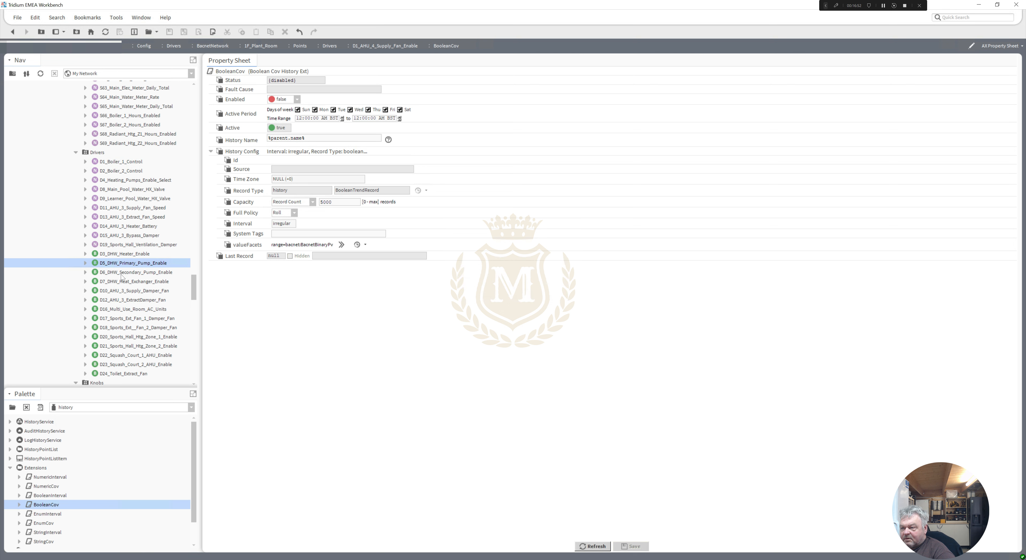
Paste the BooleanCov extension into Main_Plant_Room's drivers D6_DHW_Secondary_Pump_Enable and D7_DHW_Heat_Exchanger_Enable, keeping the default name
{"action": "right_click", "coordinate": [119, 272]}
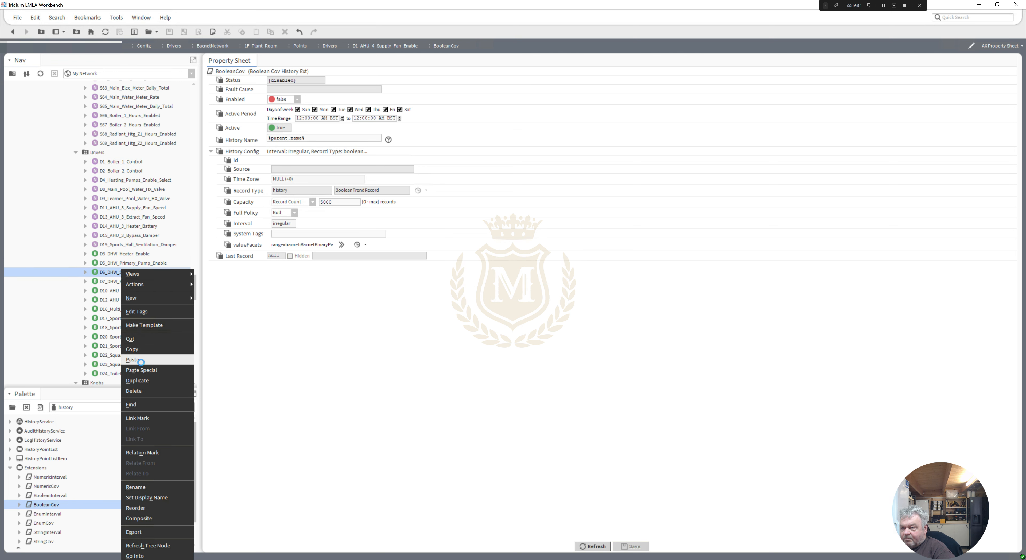
{"action": "left_click", "coordinate": [141, 361]}
{"action": "right_click", "coordinate": [119, 282]}
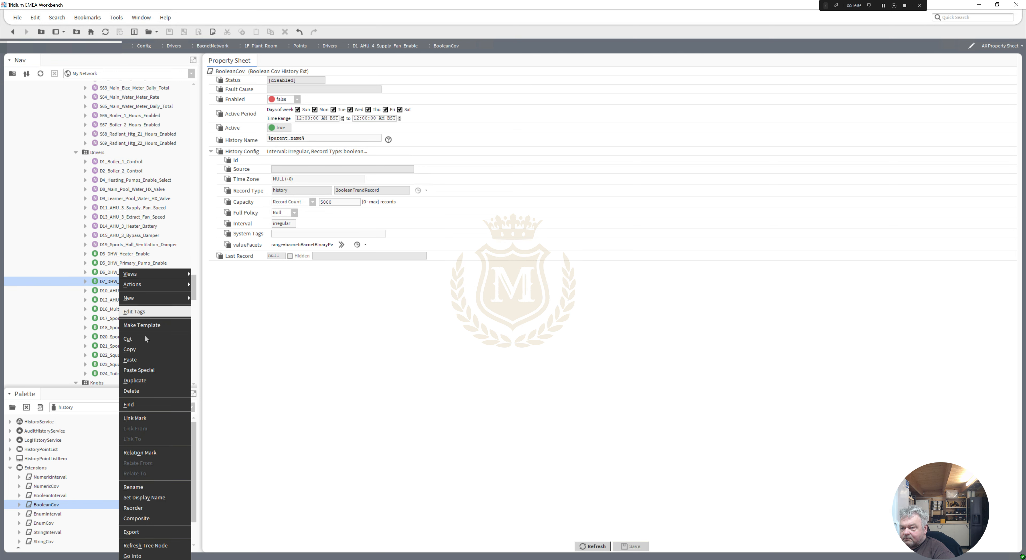
{"action": "left_click", "coordinate": [136, 360]}
{"action": "key", "text": "Return"}
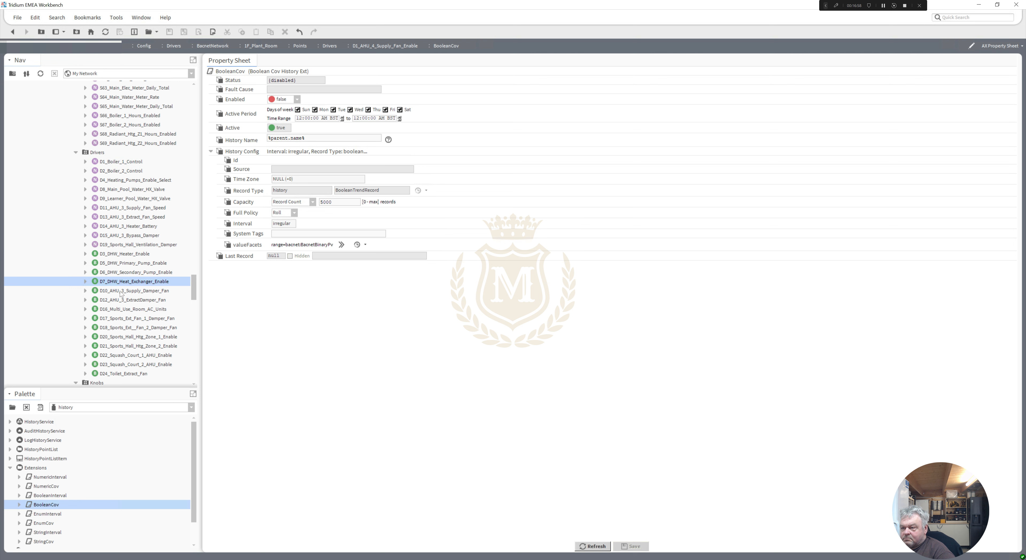
Paste the BooleanCov extension into Main_Plant_Room's drivers D10_AHU_3_Supply_Damper_Fan, D12_AHU_3_ExtractDamper_Fan and D16_Multi_Use_Room_AC_Units, keeping the default name
{"action": "right_click", "coordinate": [121, 292]}
{"action": "left_click", "coordinate": [136, 359]}
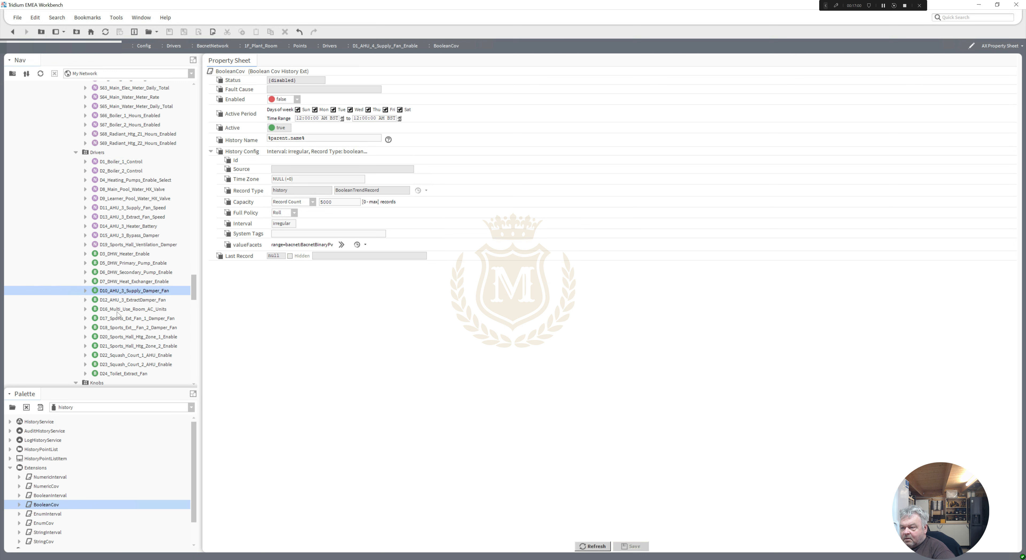
{"action": "right_click", "coordinate": [117, 301]}
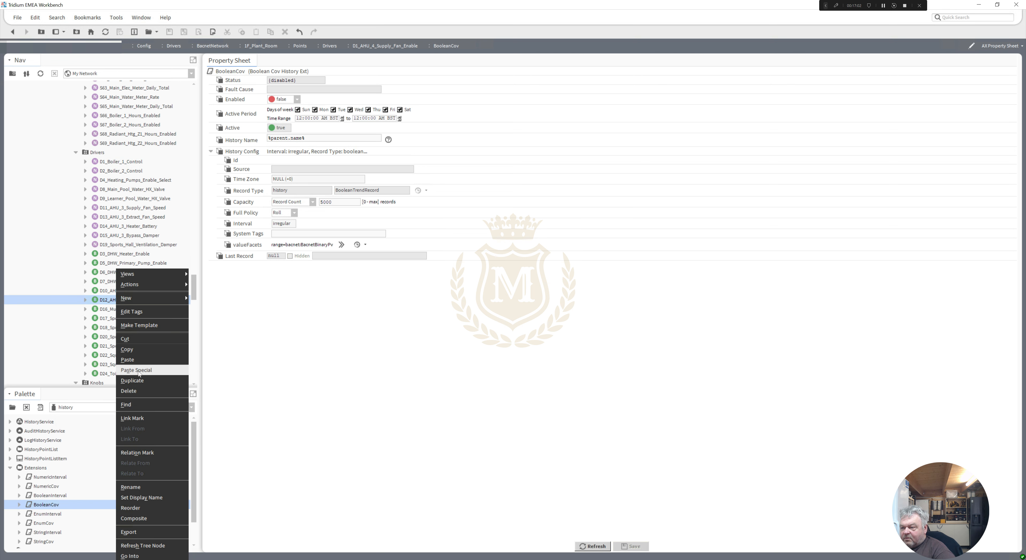
{"action": "left_click", "coordinate": [136, 359]}
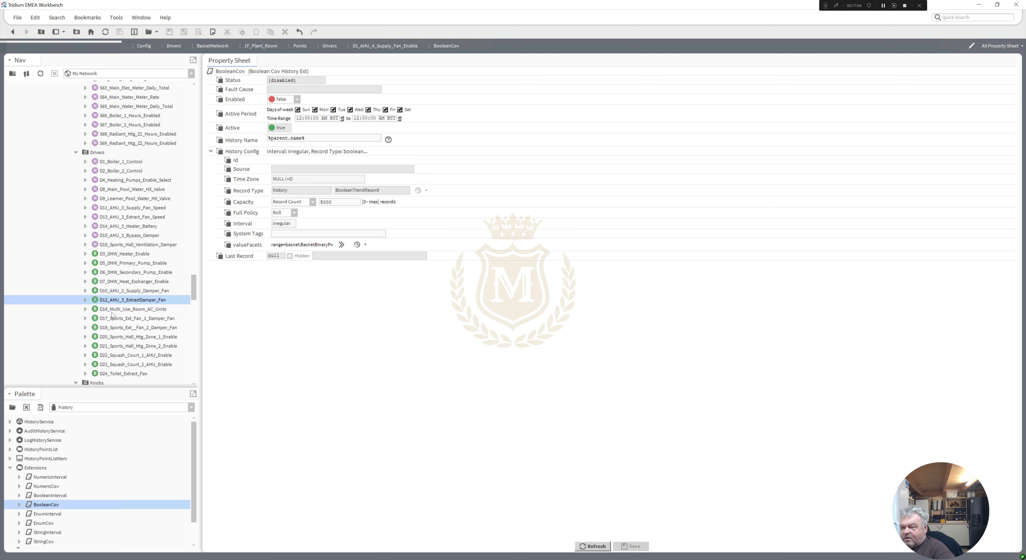
{"action": "right_click", "coordinate": [112, 310]}
{"action": "left_click", "coordinate": [129, 359]}
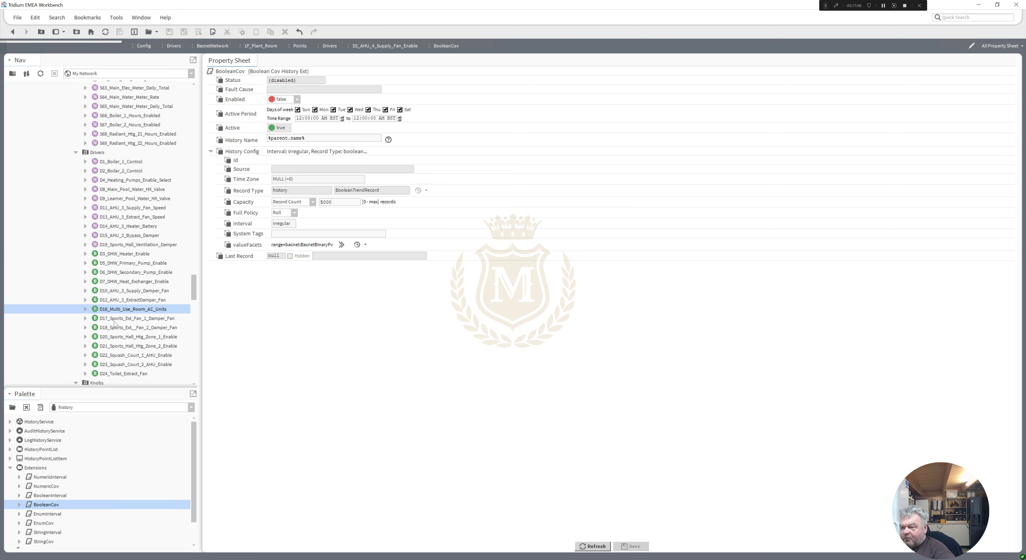
Paste the BooleanCov extension into Main_Plant_Room's drivers D17_Sports_Ext_Fan_1_Damper_Fan, D18_Sports_Ext__Fan_2_Damper_Fan and D20_Sports_Hall_Htg_Zone_1_Enable, keeping the default name
{"action": "right_click", "coordinate": [114, 319]}
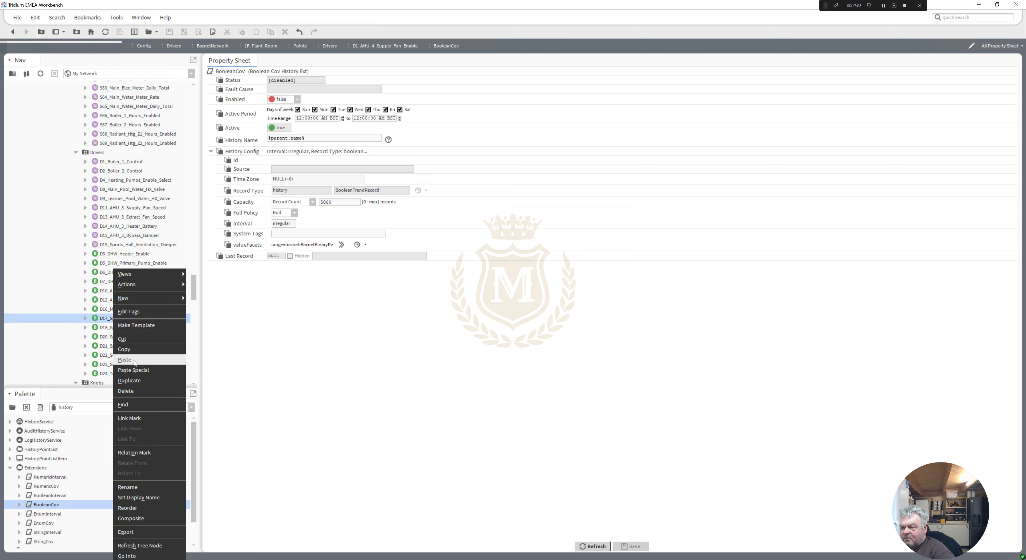
{"action": "left_click", "coordinate": [125, 360]}
{"action": "left_click", "coordinate": [111, 328]}
{"action": "right_click", "coordinate": [117, 327]}
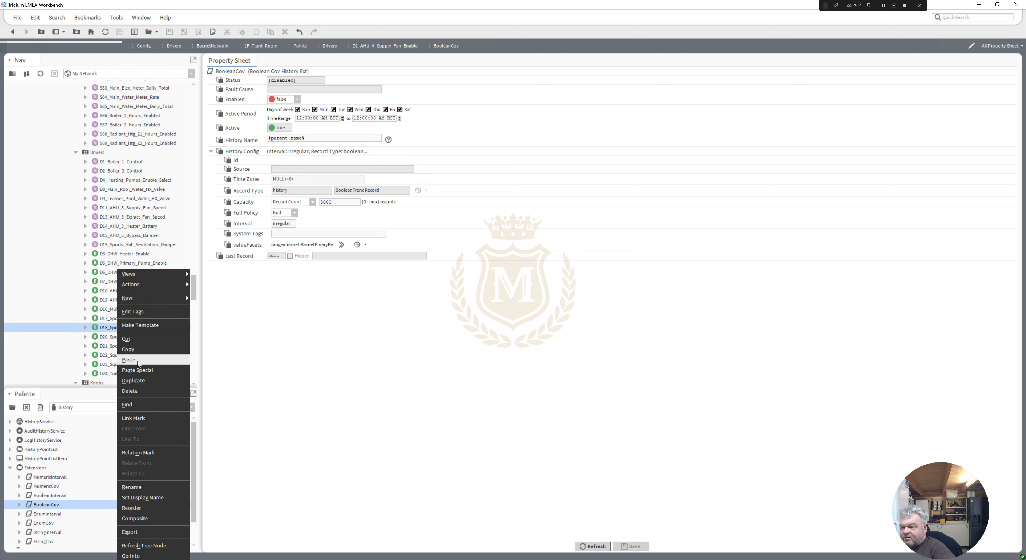
{"action": "left_click", "coordinate": [139, 360]}
{"action": "left_click", "coordinate": [112, 336]}
{"action": "right_click", "coordinate": [118, 336]}
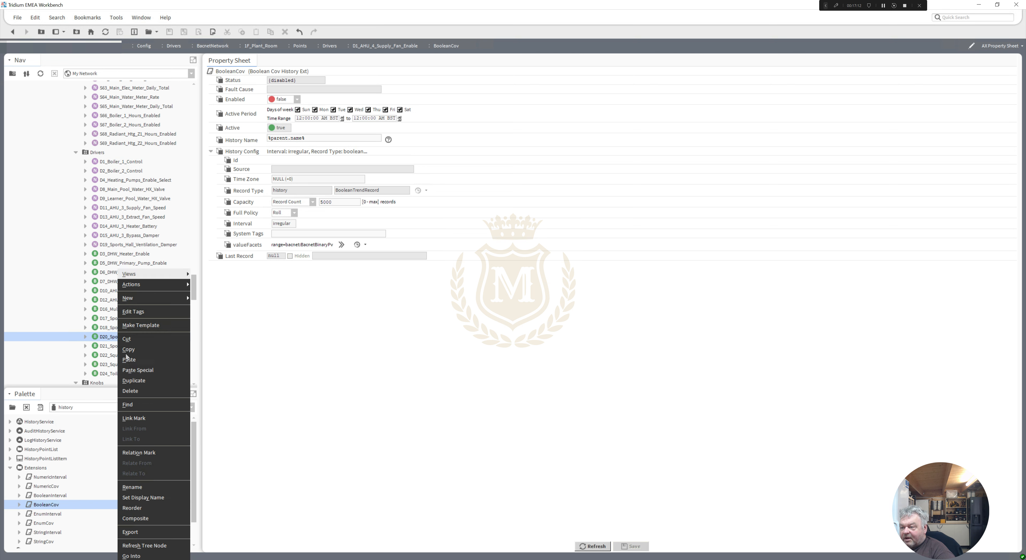
{"action": "left_click", "coordinate": [128, 359]}
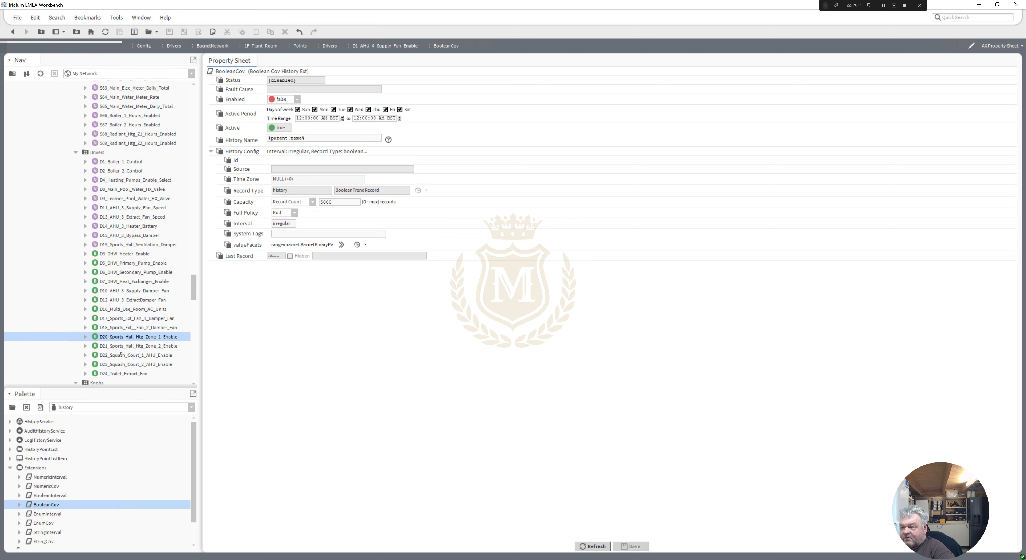
Paste the BooleanCov extension into Main_Plant_Room's drivers D21_Sports_Hall_Htg_Zone_2_Enable and D22_Squash_Court_1_AHU_Enable, keeping the default name
{"action": "left_click", "coordinate": [117, 346]}
{"action": "right_click", "coordinate": [118, 347]}
{"action": "left_click", "coordinate": [120, 357]}
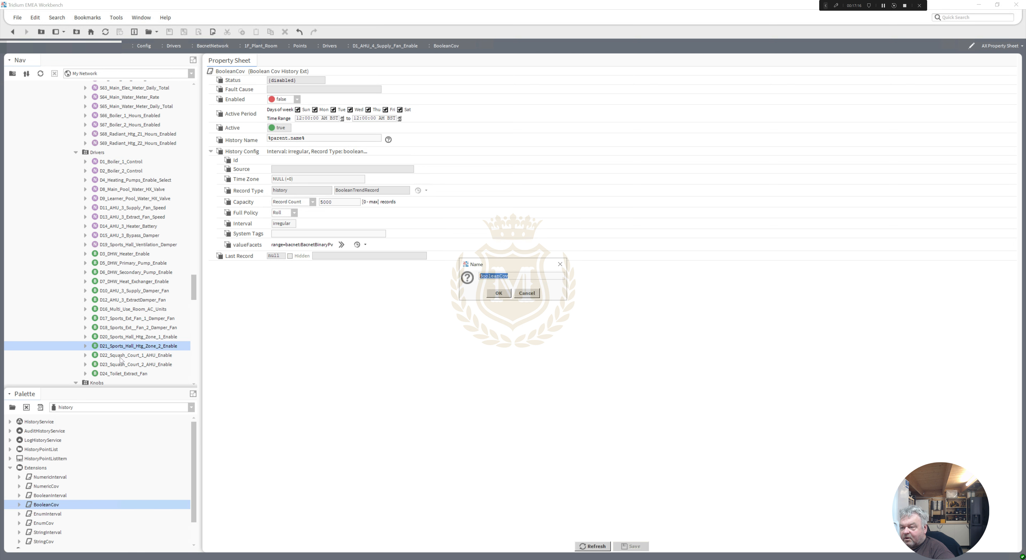
{"action": "key", "text": "Return"}
{"action": "left_click", "coordinate": [120, 356]}
{"action": "right_click", "coordinate": [118, 356]}
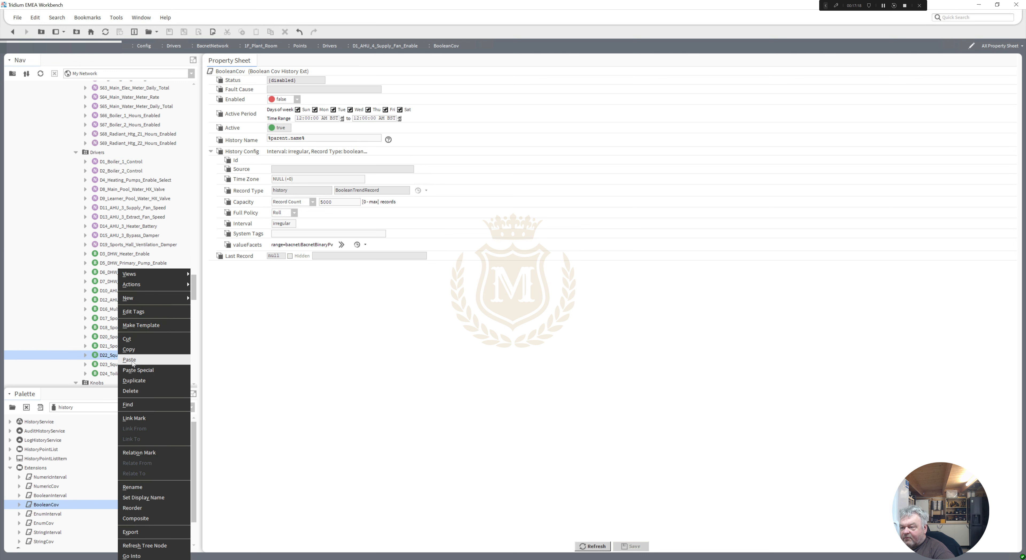
{"action": "left_click", "coordinate": [132, 360]}
{"action": "key", "text": "Return"}
Paste the BooleanCov extension into Main_Plant_Room's drivers D23_Squash_Court_2_AHU_Enable and D24_Toilet_Extract_Fan, keeping the default name
{"action": "left_click", "coordinate": [120, 364]}
{"action": "right_click", "coordinate": [120, 365]}
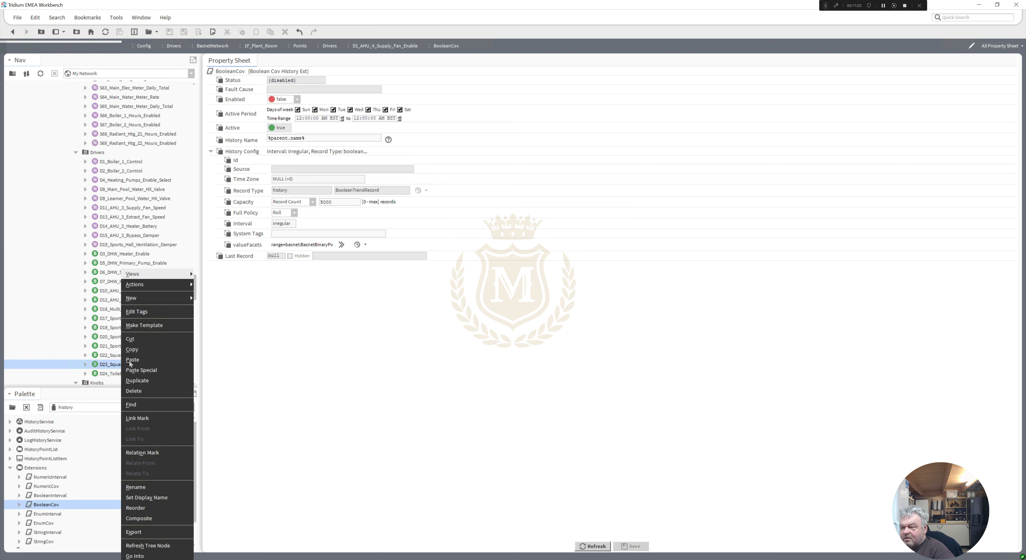
{"action": "left_click", "coordinate": [131, 360]}
{"action": "key", "text": "Return"}
{"action": "left_click", "coordinate": [124, 374]}
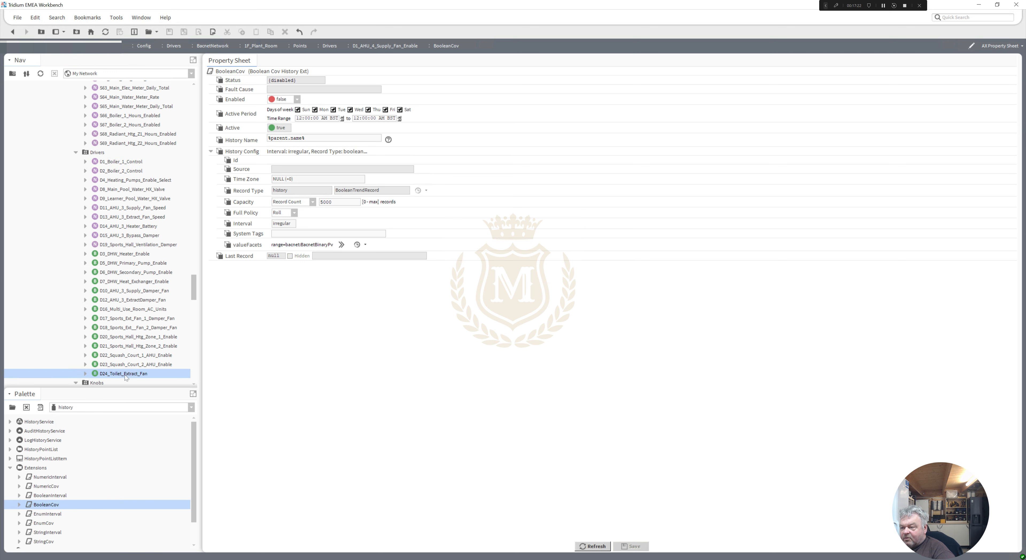
{"action": "right_click", "coordinate": [125, 375]}
{"action": "left_click", "coordinate": [145, 357]}
{"action": "key", "text": "Return"}
{"action": "left_click_drag", "start_coordinate": [194, 292], "coordinate": [198, 340]}
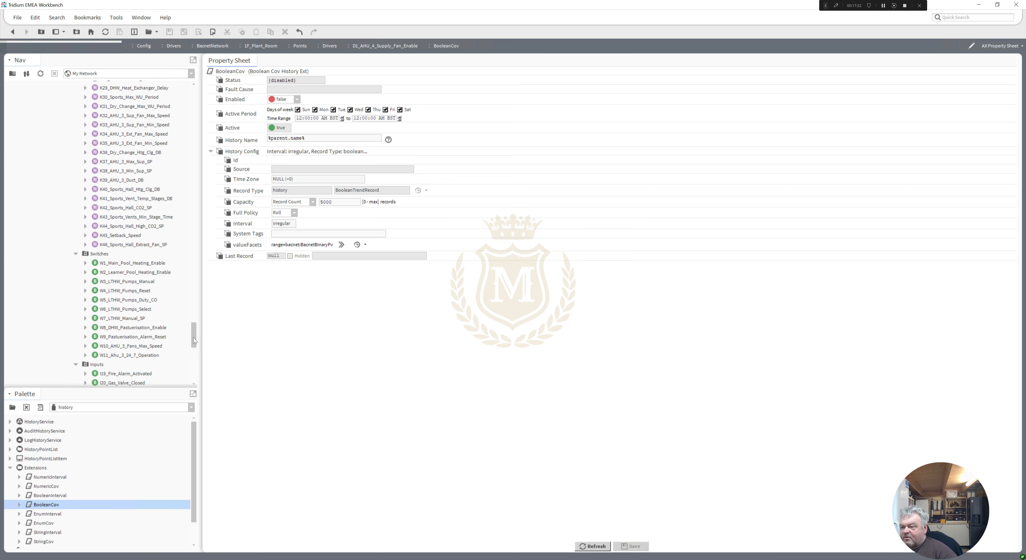
{"action": "scroll", "coordinate": [194, 339], "scroll_direction": "down", "scroll_amount": 3}
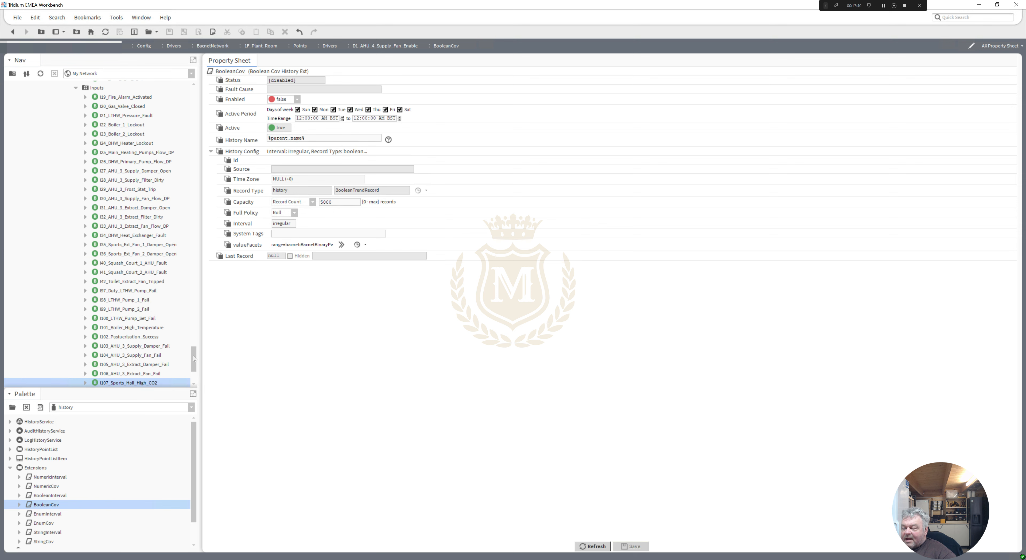
{"action": "left_click_drag", "start_coordinate": [192, 356], "coordinate": [195, 153]}
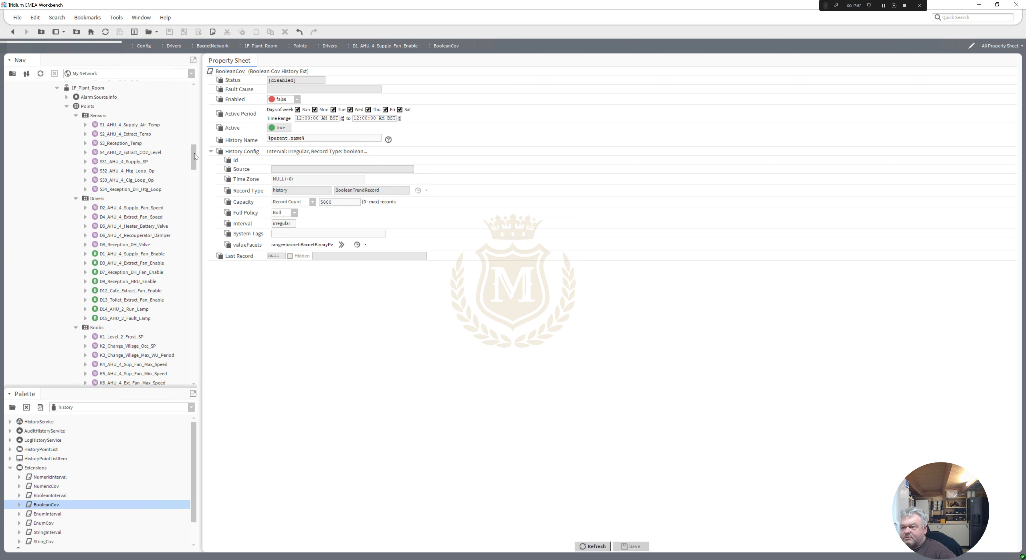
Switch the palette from history to the alarm module, filtering the list of available palettes by "al"
{"action": "left_click", "coordinate": [191, 408]}
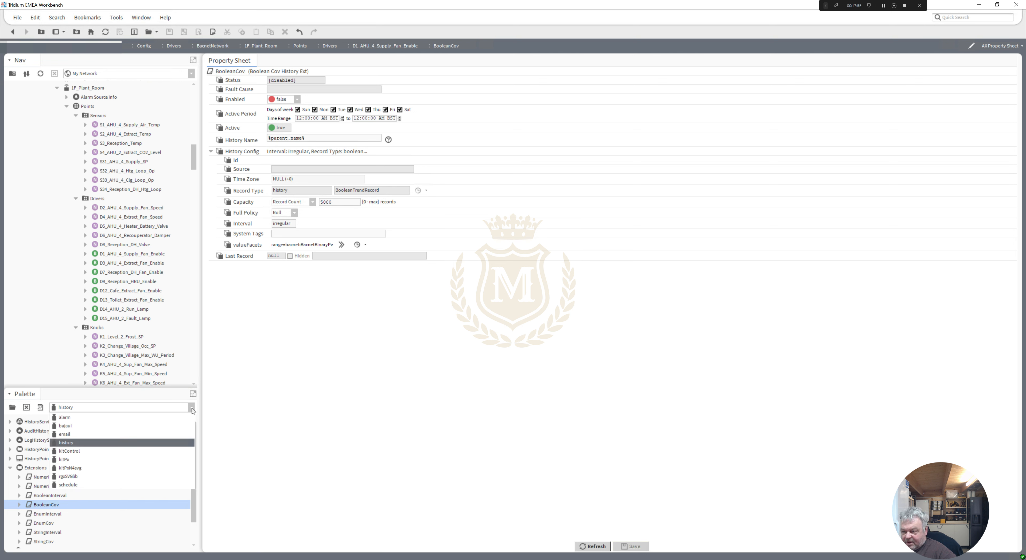
{"action": "left_click", "coordinate": [88, 418]}
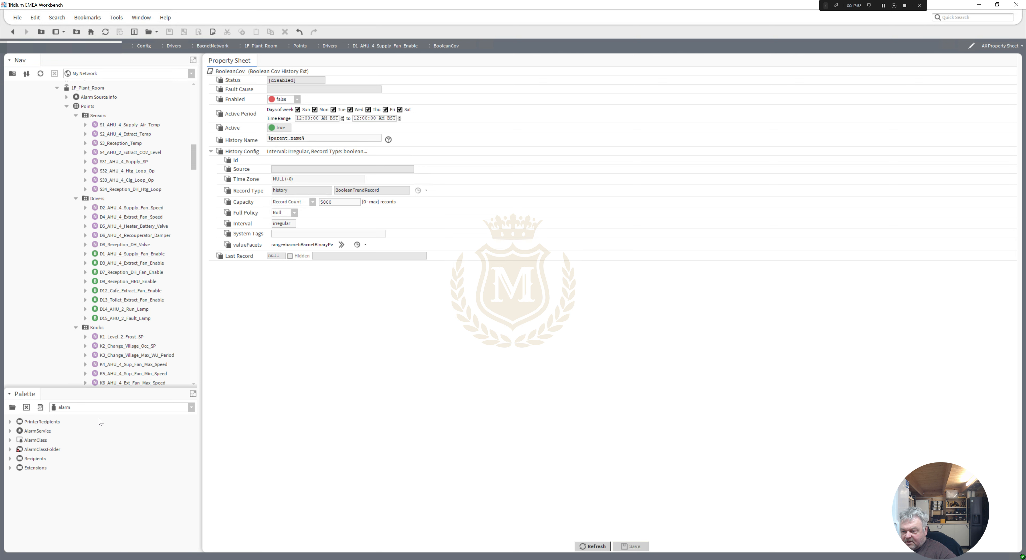
{"action": "left_click", "coordinate": [12, 407]}
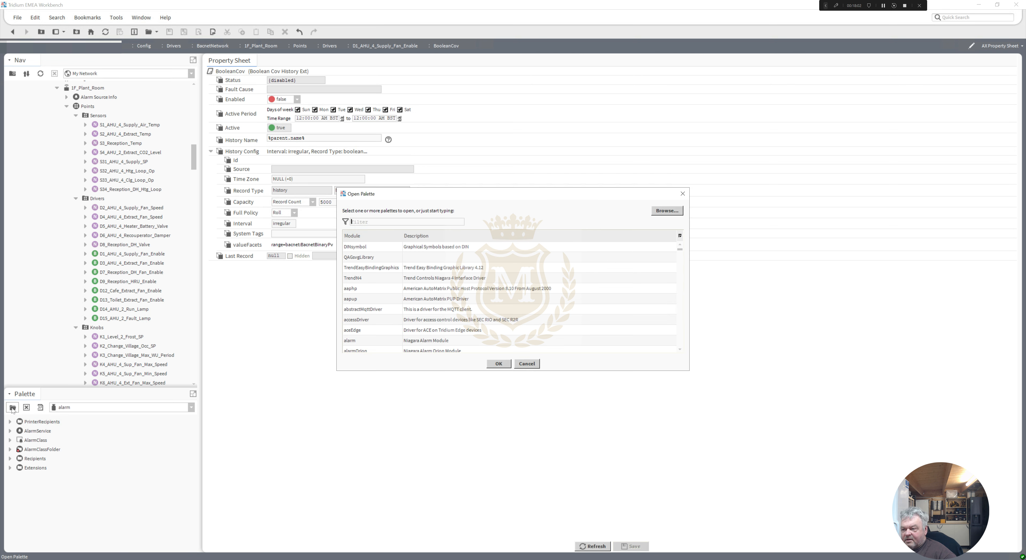
{"action": "type", "text": "a"}
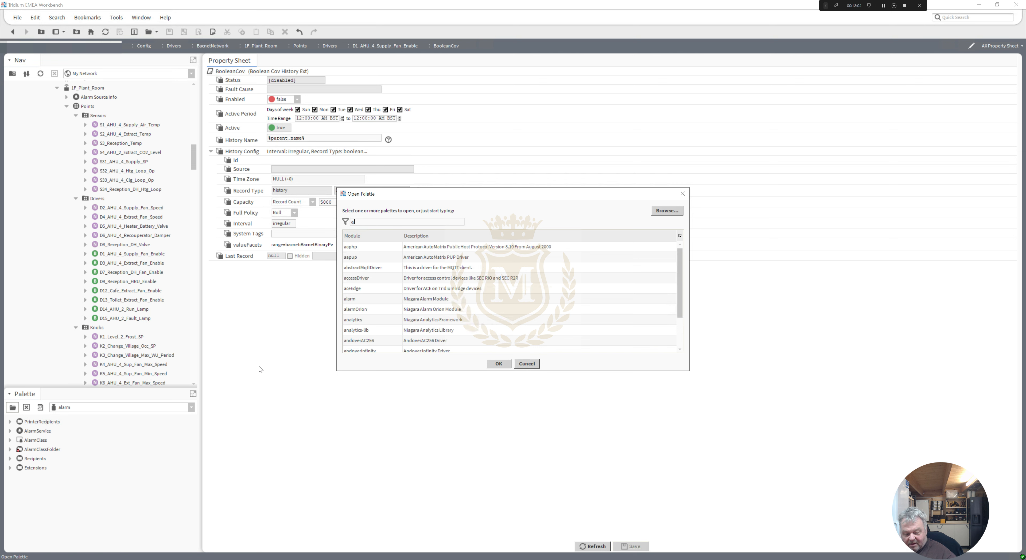
{"action": "type", "text": "l"}
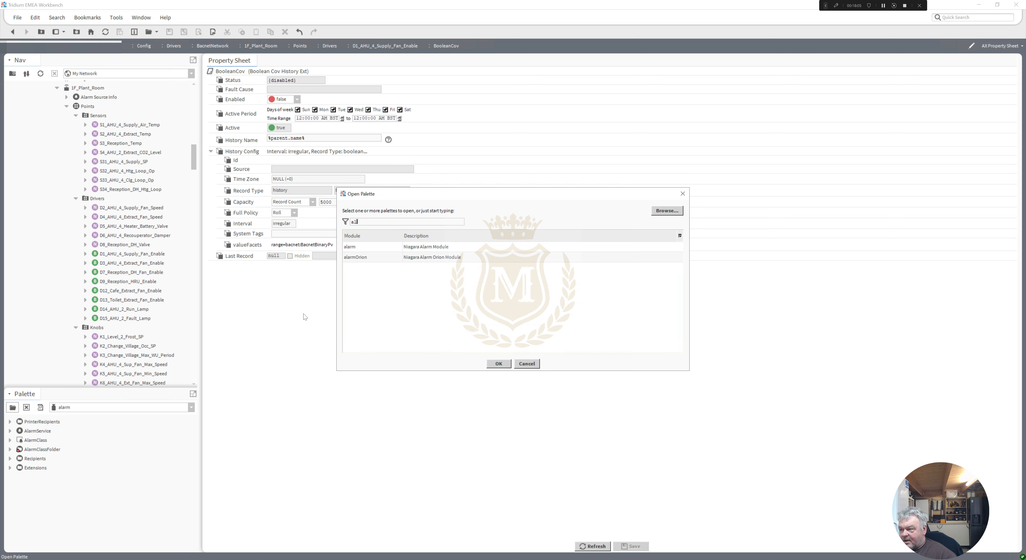
{"action": "left_click", "coordinate": [353, 248]}
{"action": "left_click", "coordinate": [502, 365]}
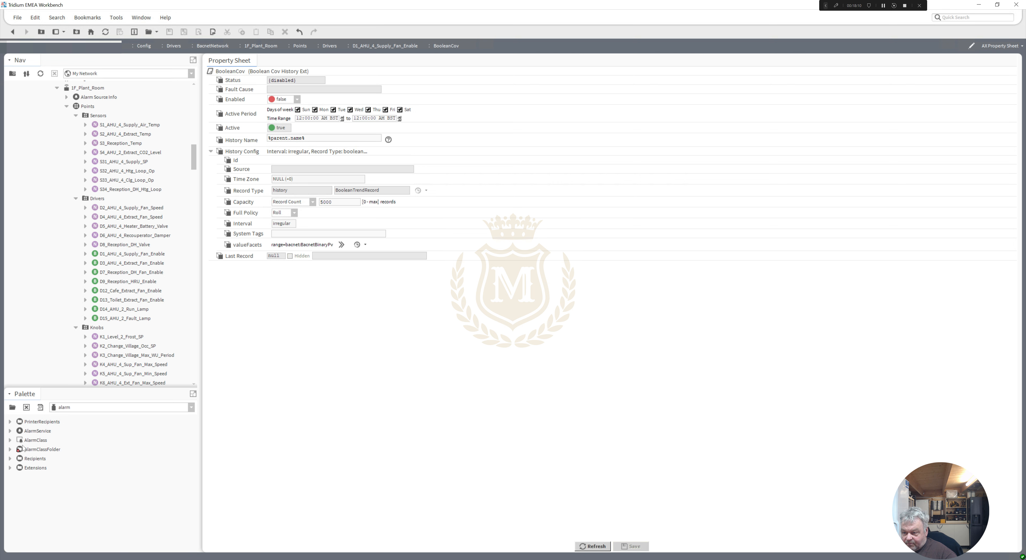
Add an OutOfRangeAlarmExt from the alarm extensions to 1F_Plant_Room's sensor S1_AHU_4_Supply_Air_Temp, keeping the default name
{"action": "left_click", "coordinate": [10, 468]}
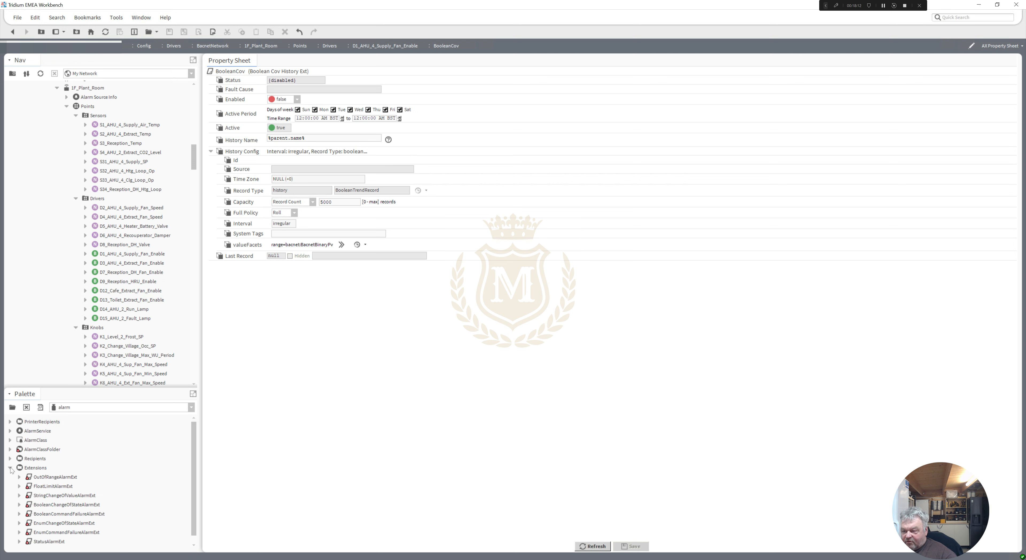
{"action": "left_click", "coordinate": [58, 478]}
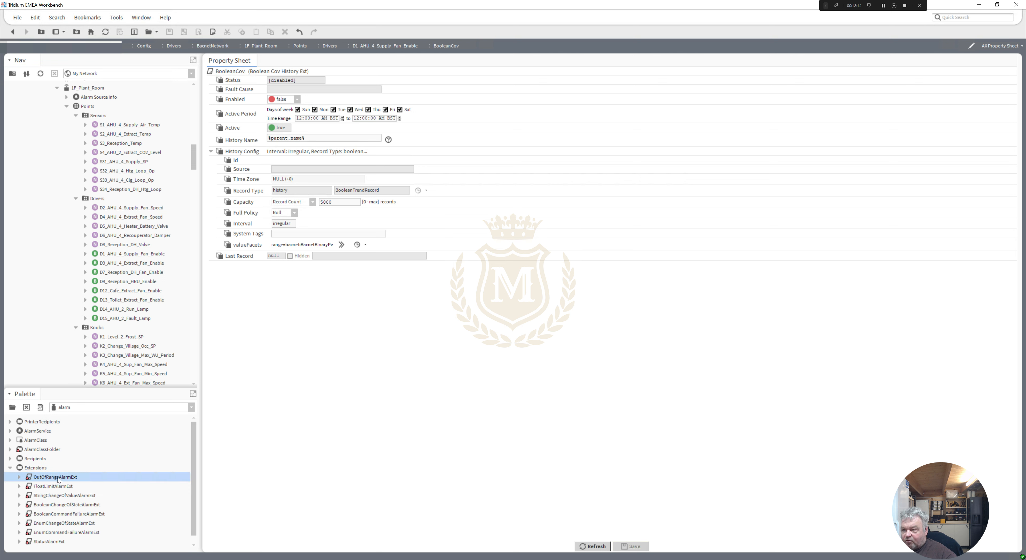
{"action": "left_click_drag", "start_coordinate": [58, 479], "coordinate": [117, 133]}
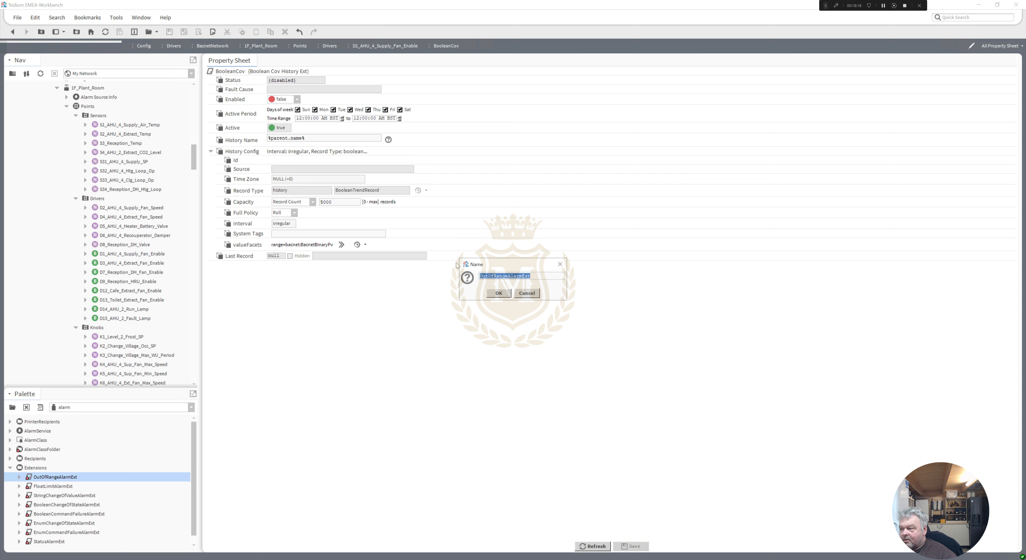
{"action": "left_click", "coordinate": [499, 294]}
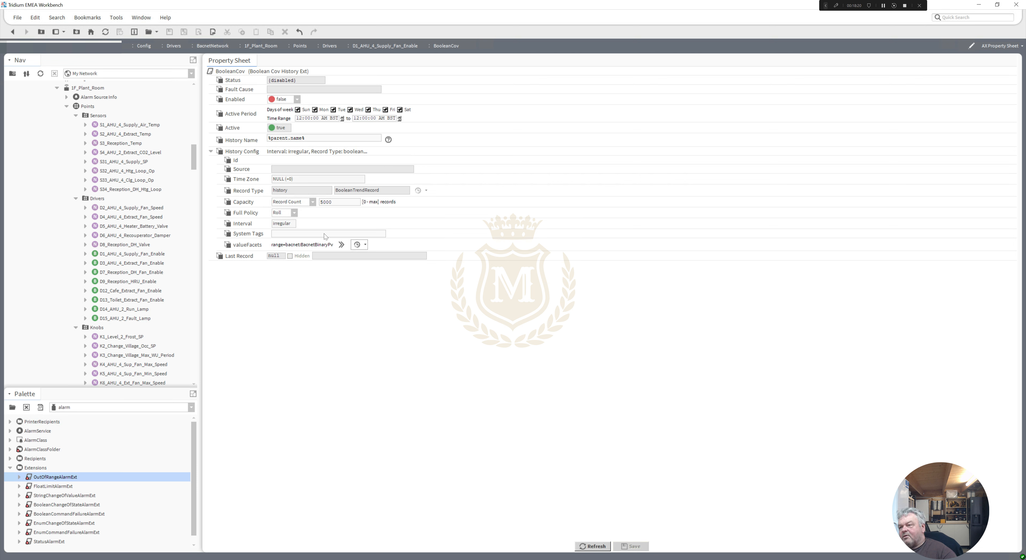
Open the OutOfRangeAlarmExt of S1_AHU_4_Supply_Air_Temp and enable both the low and high limits of its offnormal algorithm
{"action": "left_click", "coordinate": [85, 125]}
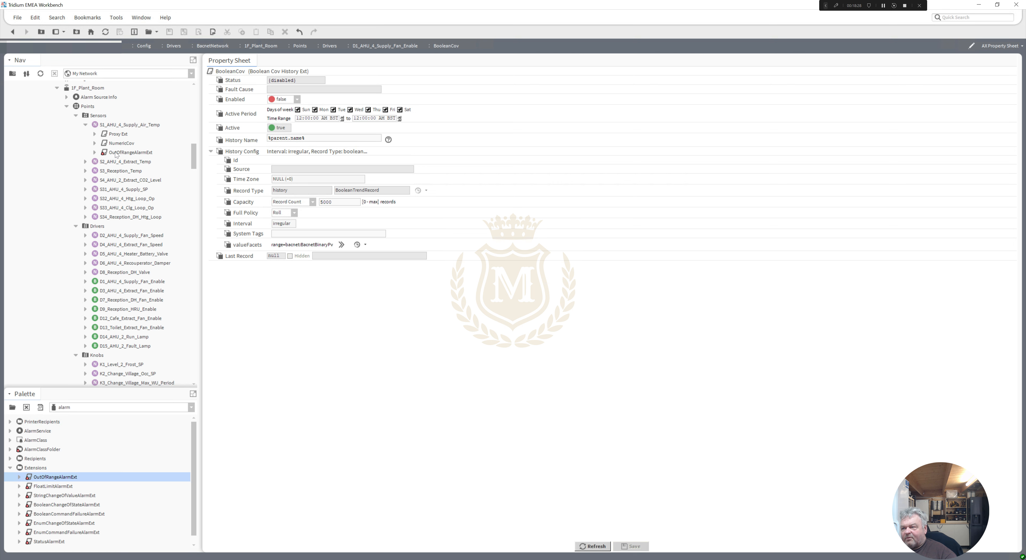
{"action": "left_click", "coordinate": [115, 152]}
{"action": "double_click", "coordinate": [115, 153]}
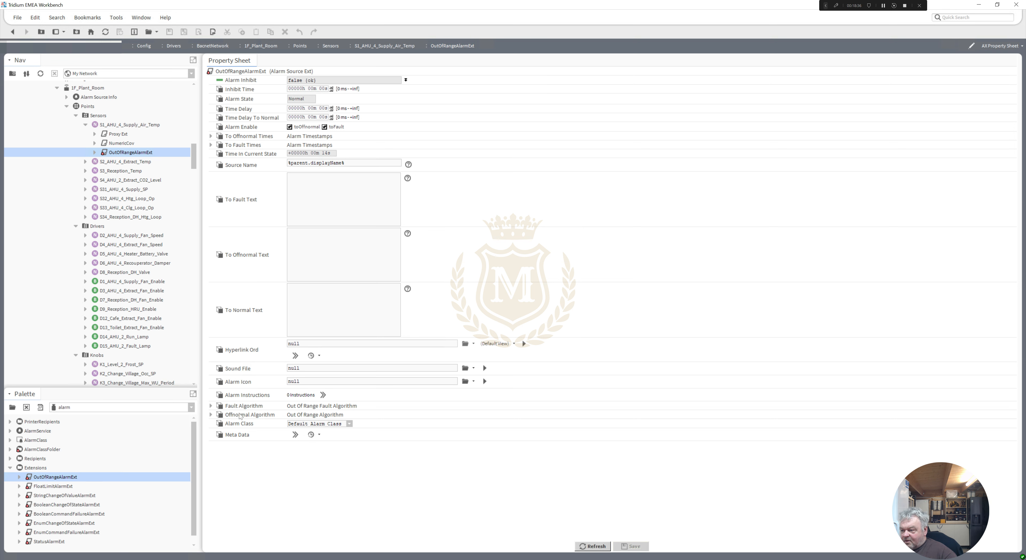
{"action": "left_click", "coordinate": [211, 414]}
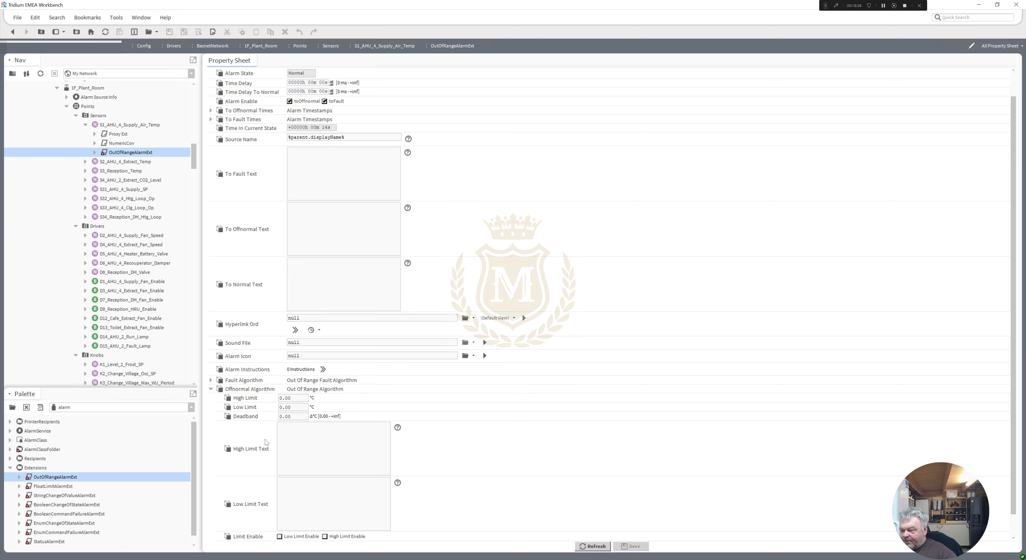
{"action": "left_click", "coordinate": [280, 537]}
{"action": "left_click", "coordinate": [325, 536]}
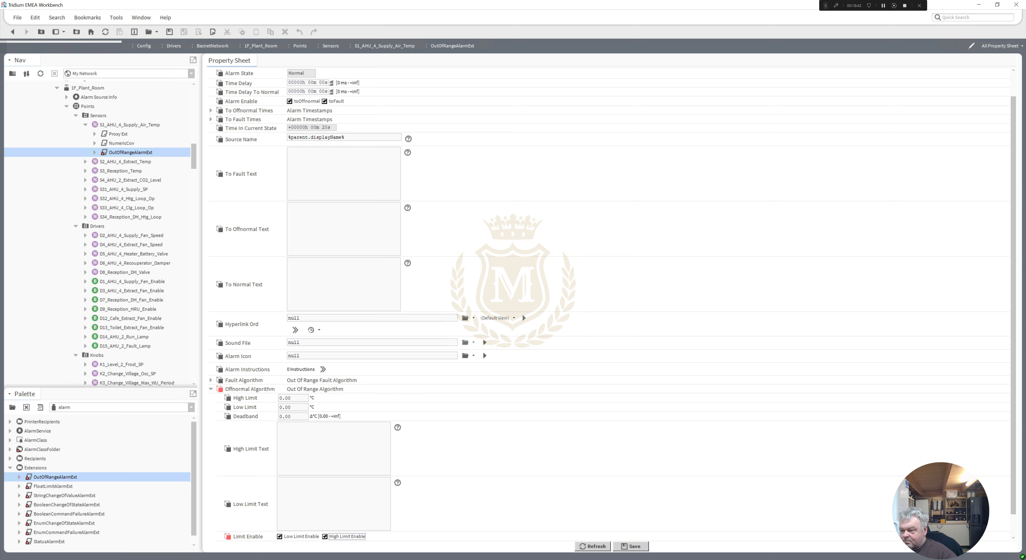
Set the offnormal algorithm's high limit to 120 °C, low limit to -50 °C and deadband to 1
{"action": "double_click", "coordinate": [286, 398]}
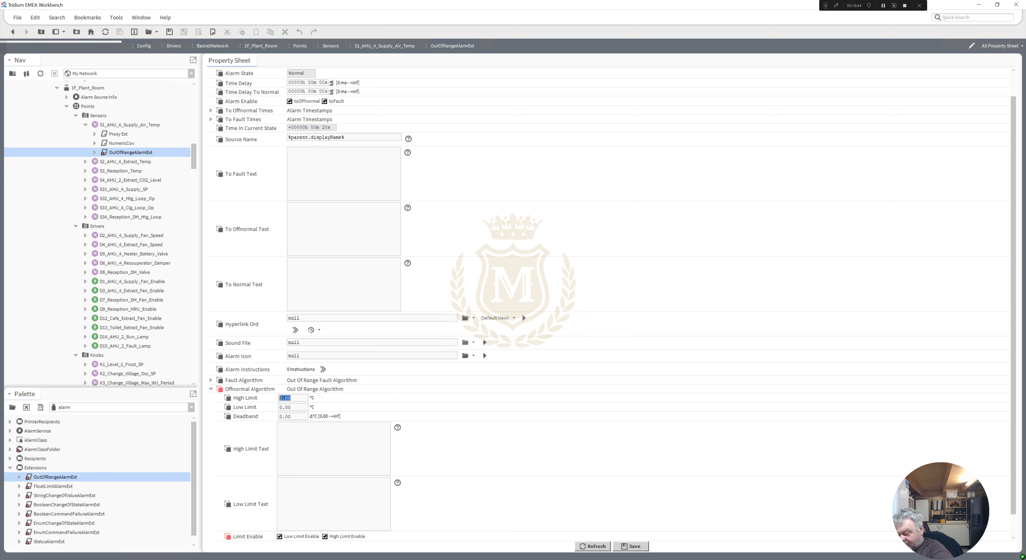
{"action": "type", "text": "1"}
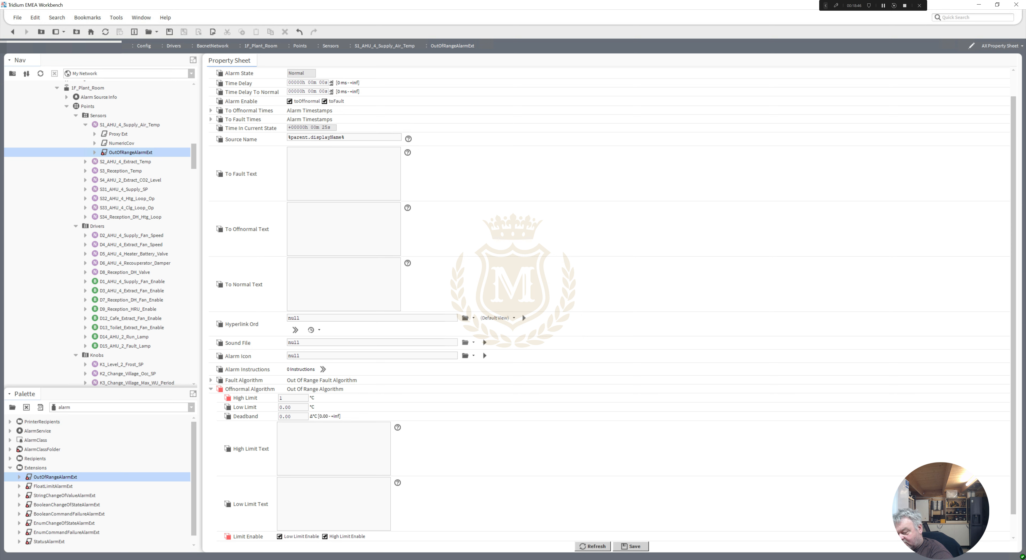
{"action": "type", "text": "25"}
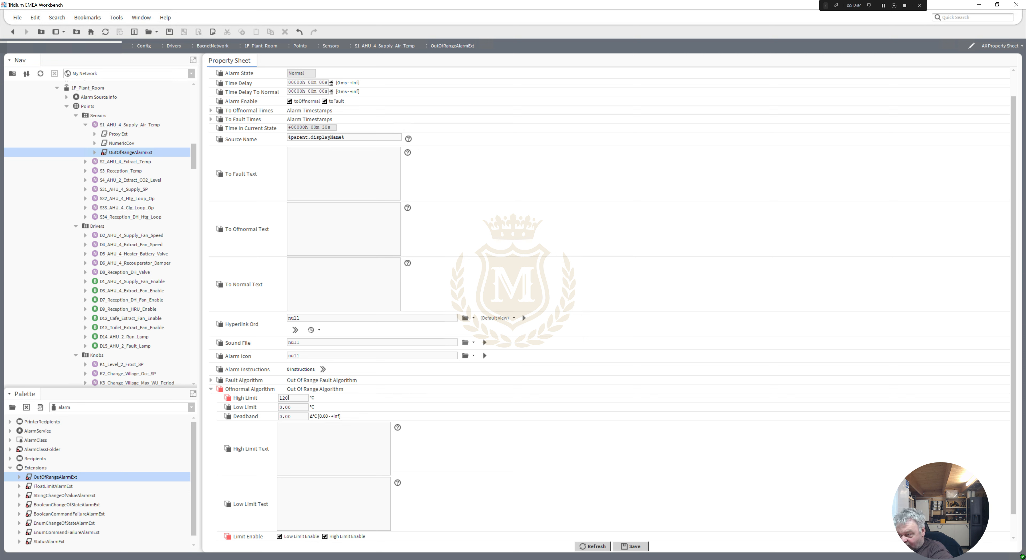
{"action": "key", "text": "Tab"}
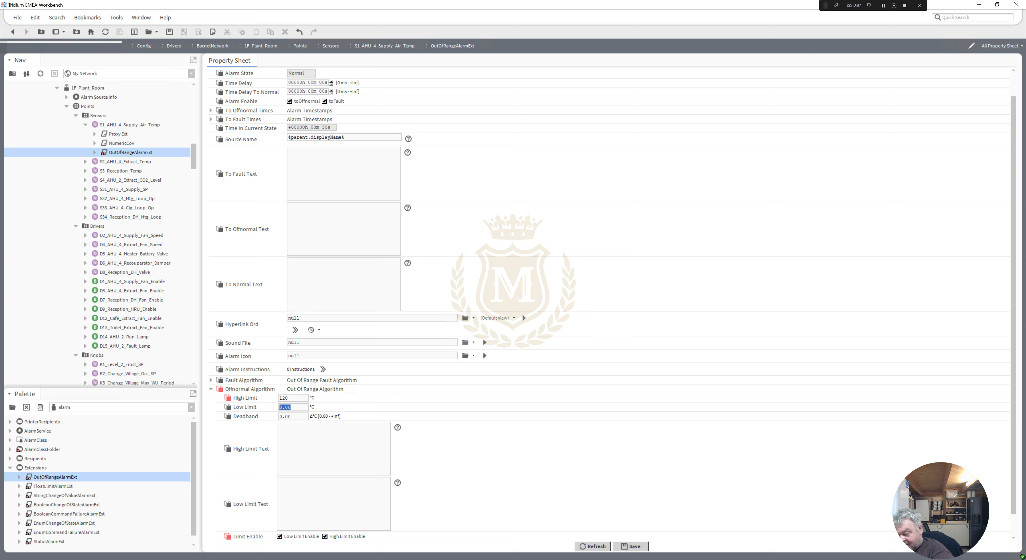
{"action": "type", "text": "-"}
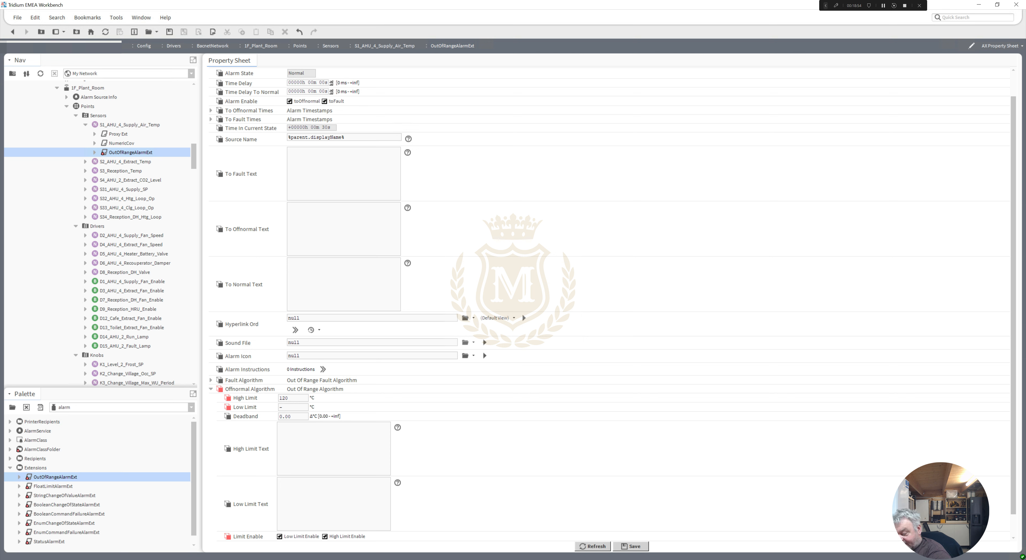
{"action": "type", "text": "50"}
{"action": "key", "text": "Tab"}
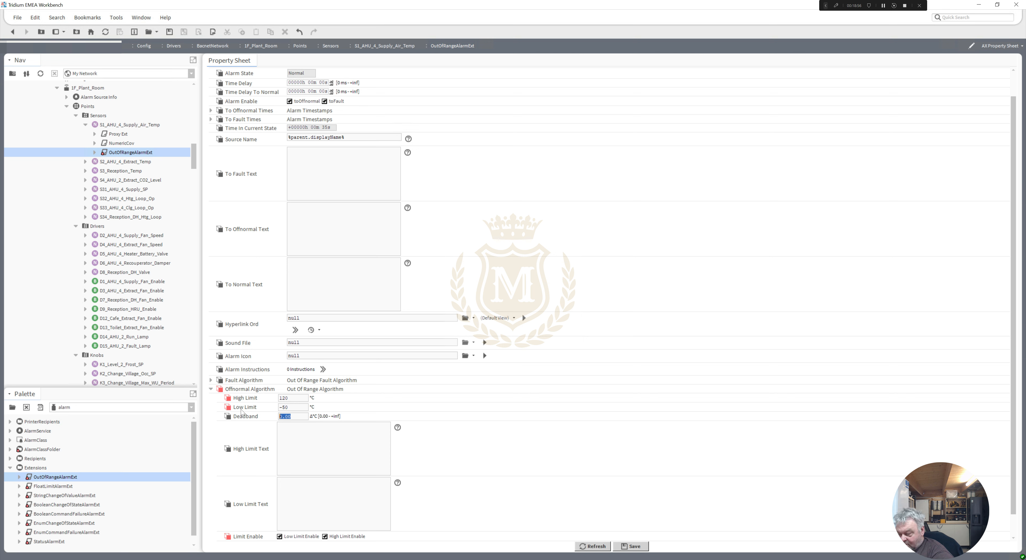
{"action": "type", "text": "1"}
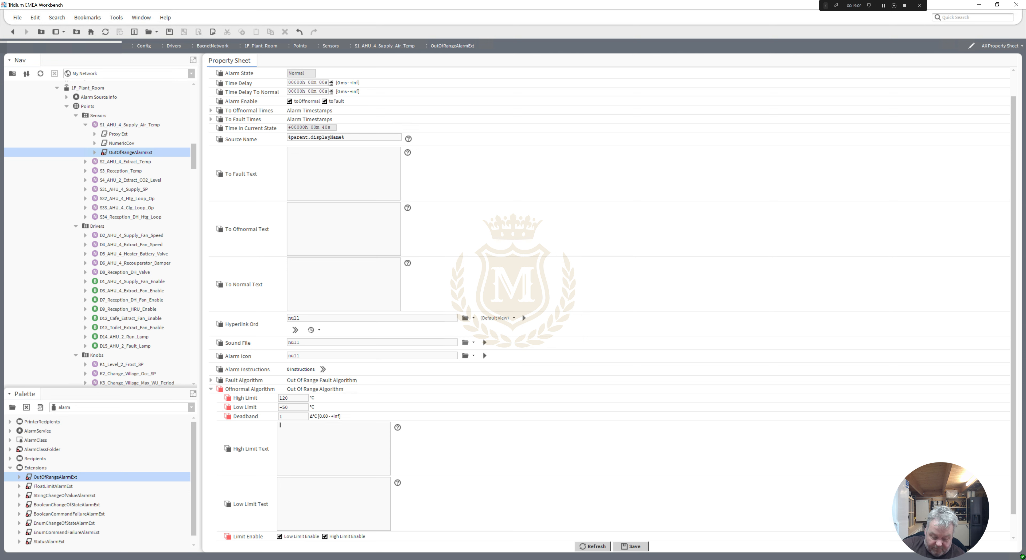
Enter "FAULTY SENSOR!" as both the High Limit Text and the Low Limit Text of the alarm extension
{"action": "key", "text": "Tab"}
{"action": "type", "text": "FA"}
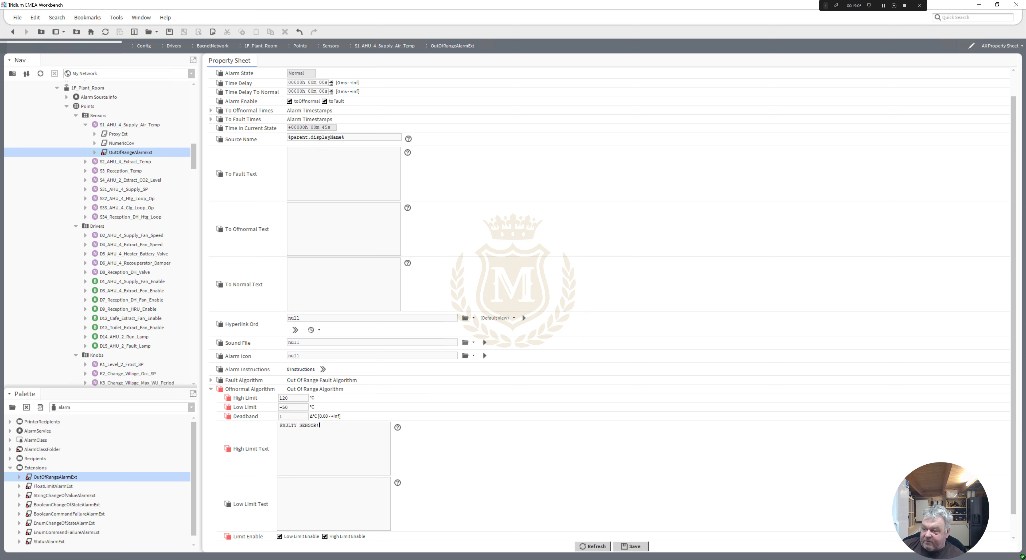
{"action": "key", "text": "ctrl+a"}
{"action": "key", "text": "ctrl+c"}
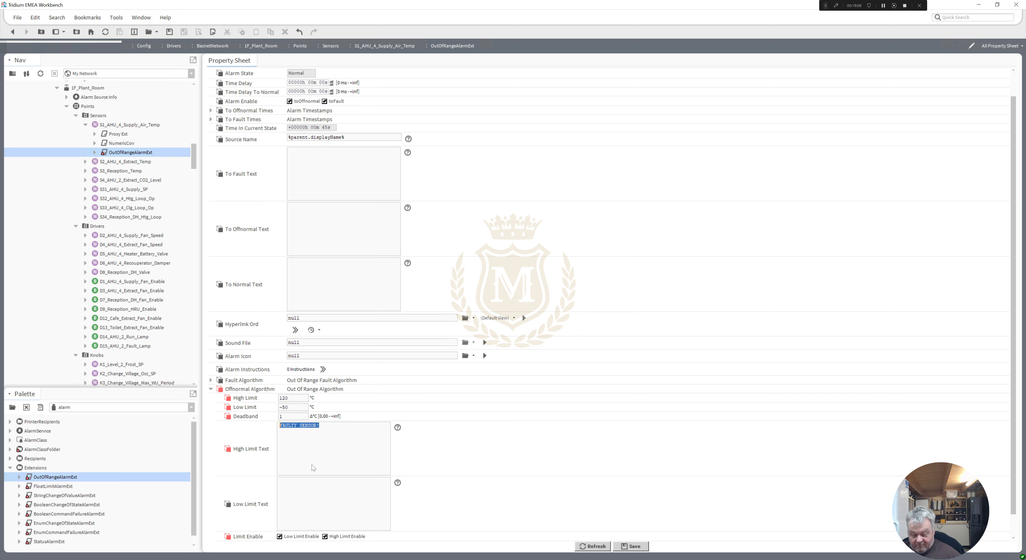
{"action": "left_click", "coordinate": [280, 481]}
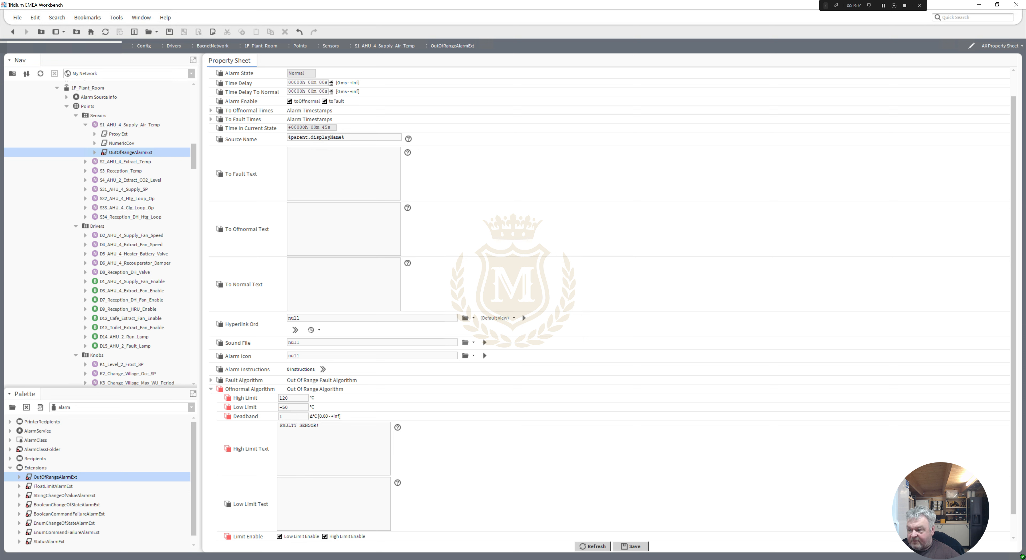
{"action": "key", "text": "ctrl+v"}
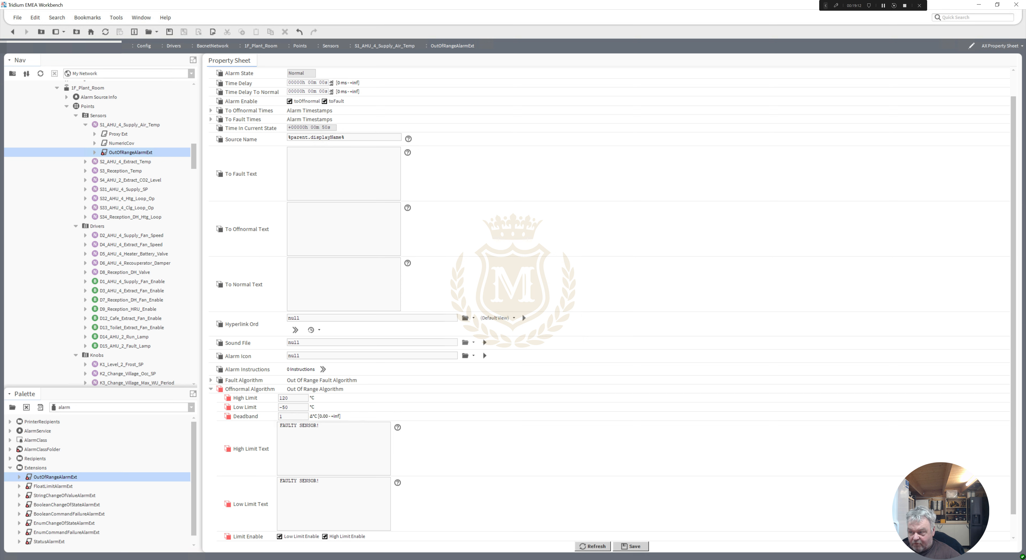
Set the To Offnormal and To Fault texts to "FAULTY SENSOR!" and the To Normal text to "Healthy", and save the extension
{"action": "key", "text": "ctrl+v"}
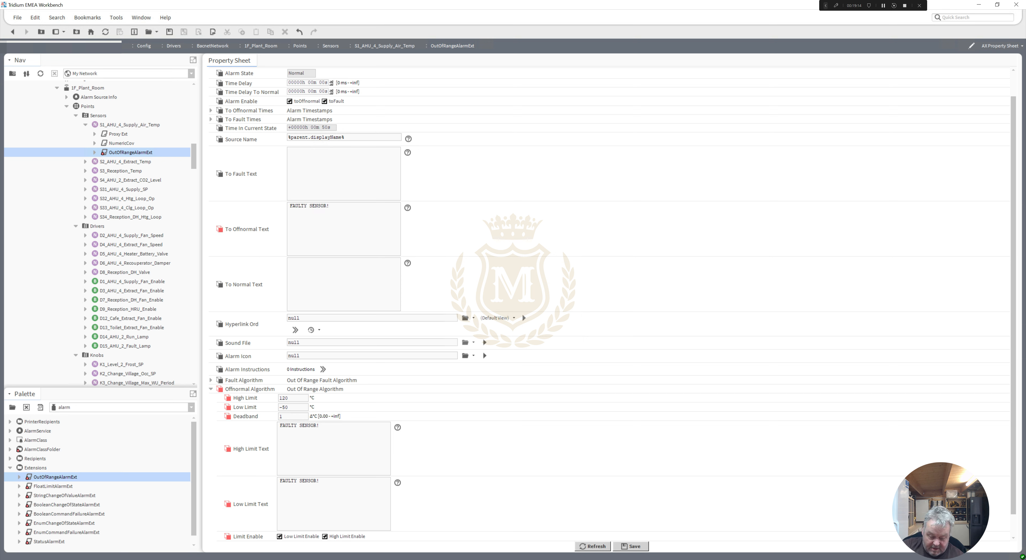
{"action": "type", "text": "thy"}
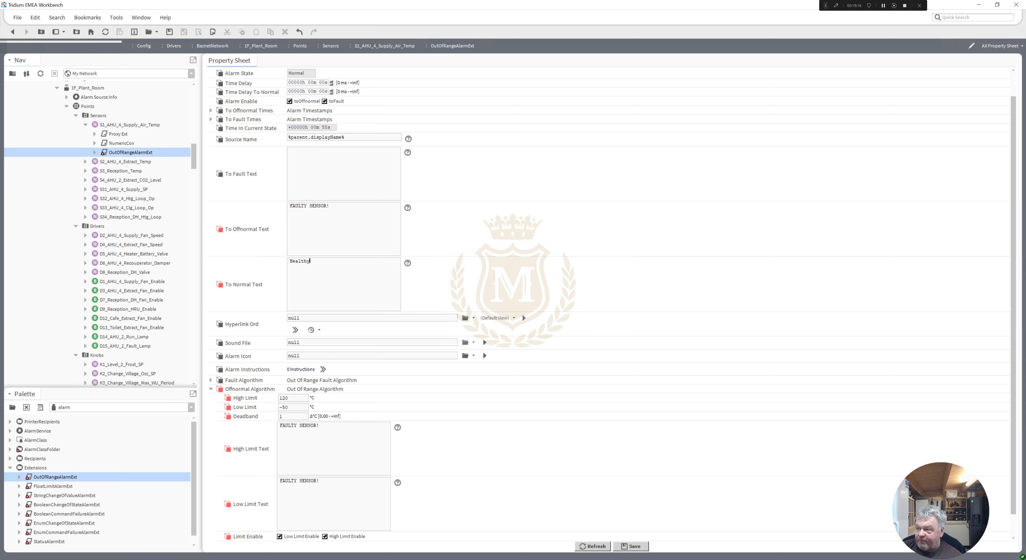
{"action": "key", "text": "ctrl+v"}
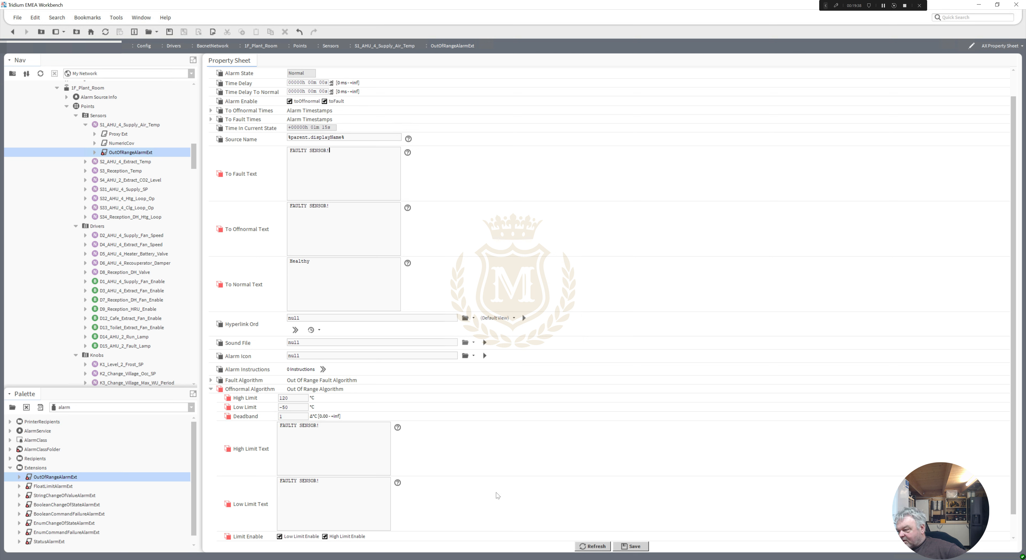
{"action": "left_click", "coordinate": [633, 547]}
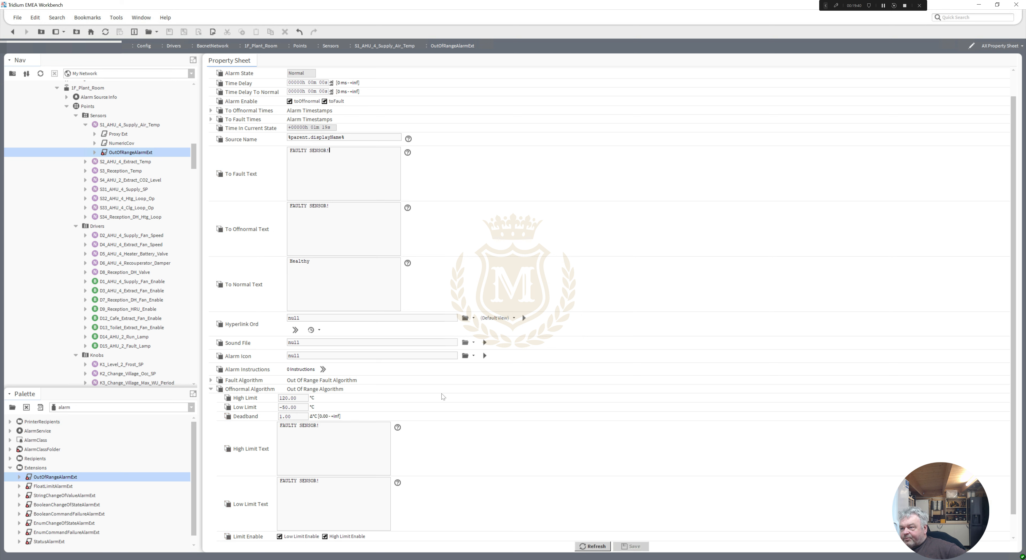
Copy the configured OutOfRangeAlarmExt into 1F_Plant_Room's sensors S2_AHU_4_Extract_Temp and S3_Reception_Temp, keeping the default name
{"action": "right_click", "coordinate": [128, 154]}
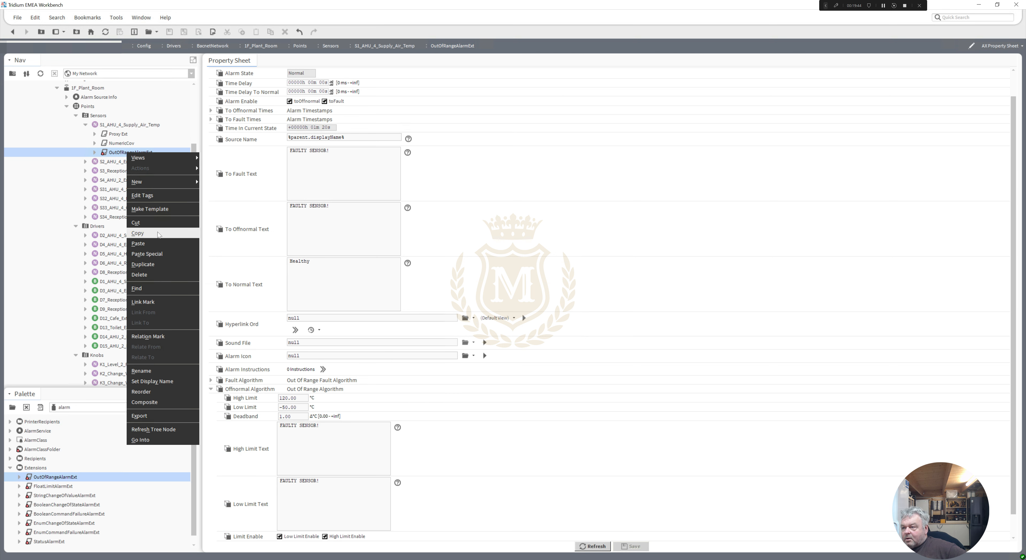
{"action": "left_click", "coordinate": [159, 235]}
{"action": "left_click", "coordinate": [119, 164]}
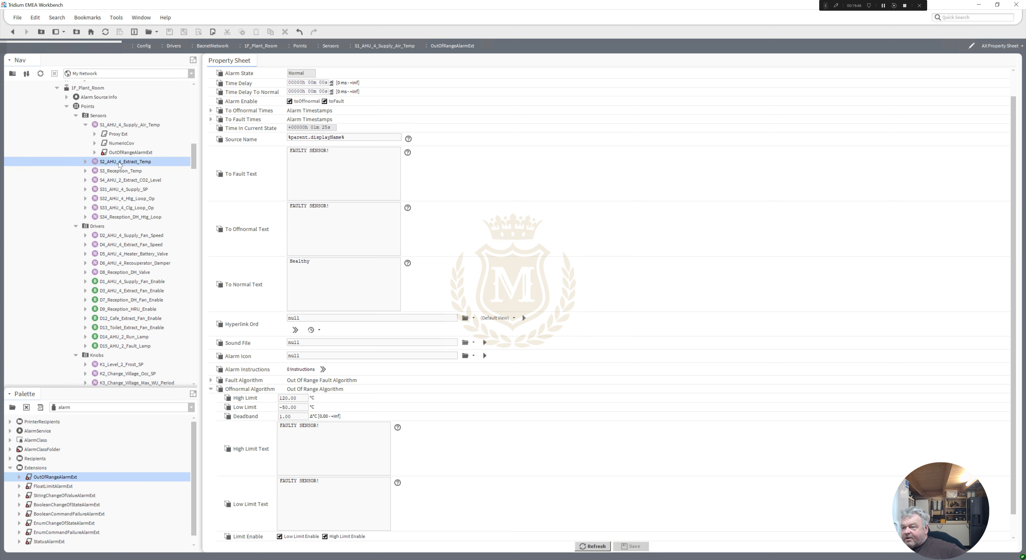
{"action": "right_click", "coordinate": [119, 164]}
{"action": "left_click", "coordinate": [123, 204]}
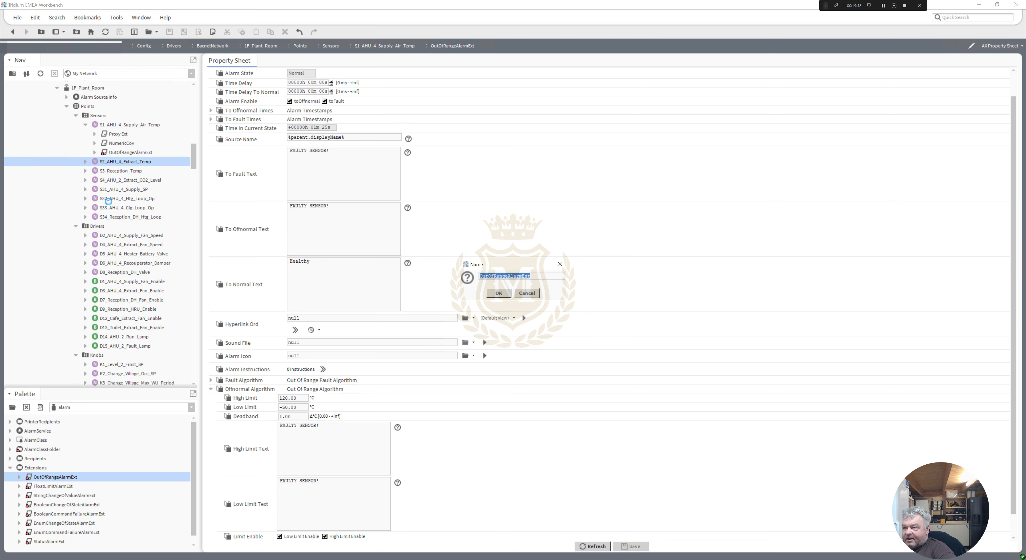
{"action": "key", "text": "Return"}
{"action": "right_click", "coordinate": [111, 172]}
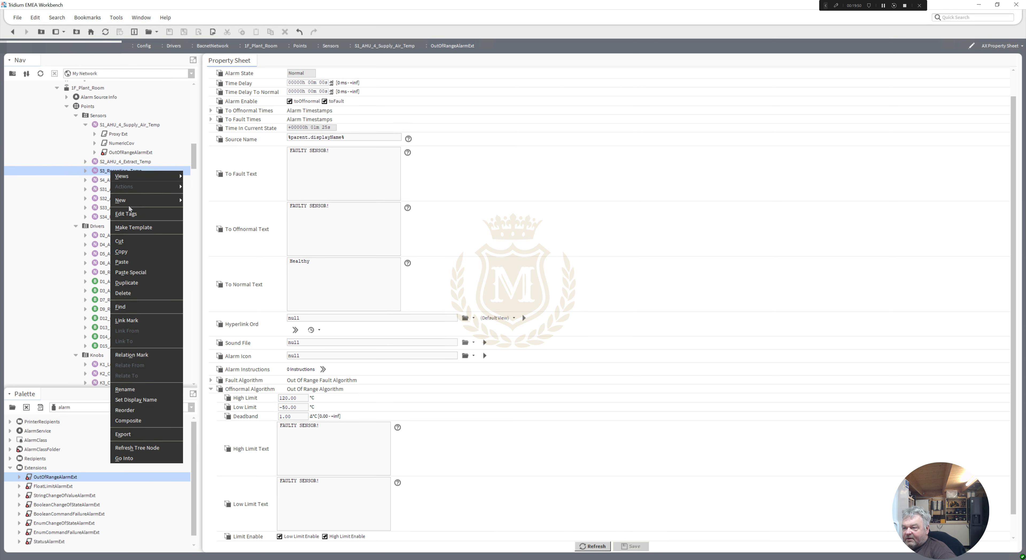
{"action": "left_click", "coordinate": [135, 262]}
{"action": "key", "text": "Return"}
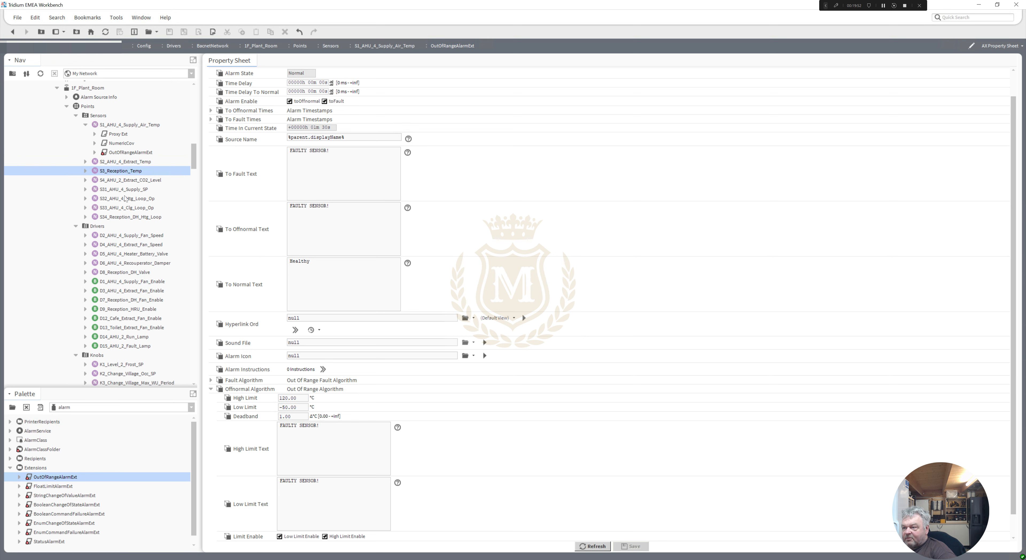
Paste the copied OutOfRangeAlarmExt into the S4_AHU_2_Extract_CO2_Level sensor point, keeping the default name
{"action": "left_click", "coordinate": [122, 180]}
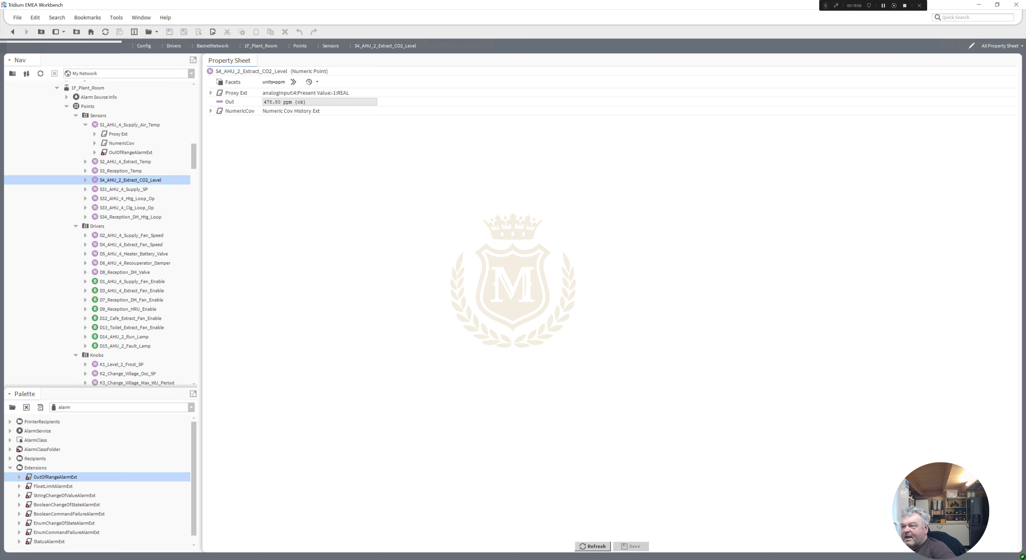
{"action": "left_click", "coordinate": [85, 180]}
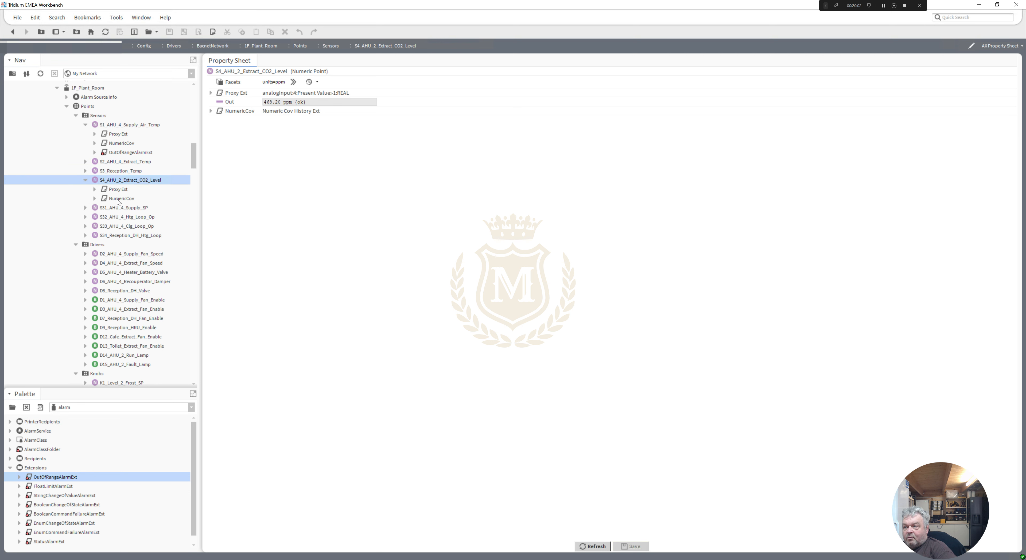
{"action": "right_click", "coordinate": [118, 181]}
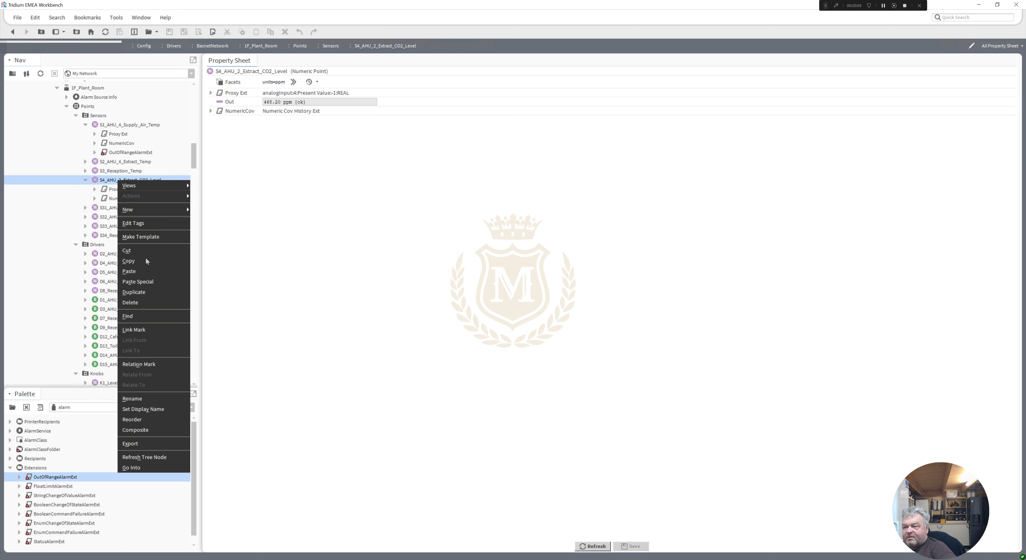
{"action": "left_click", "coordinate": [129, 271]}
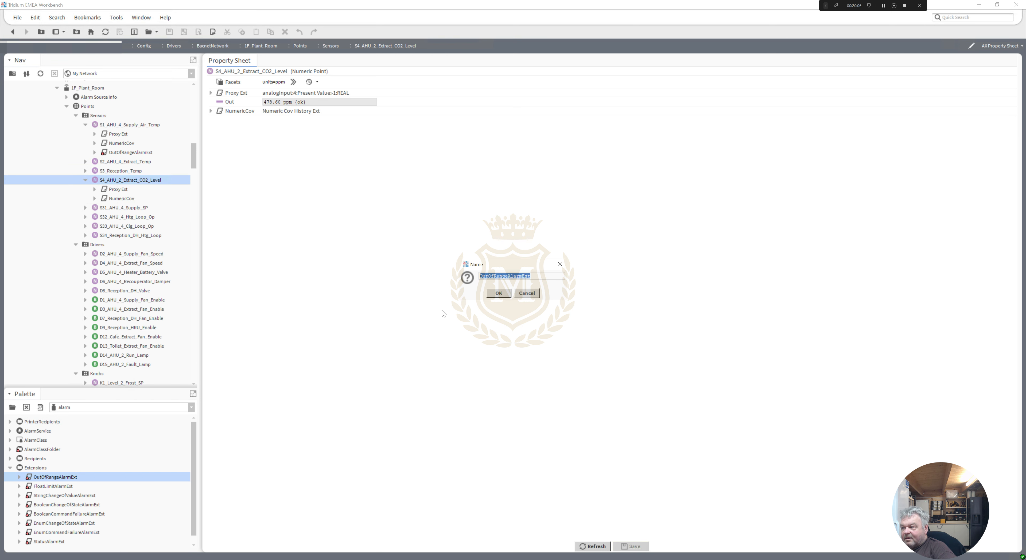
{"action": "left_click", "coordinate": [494, 294]}
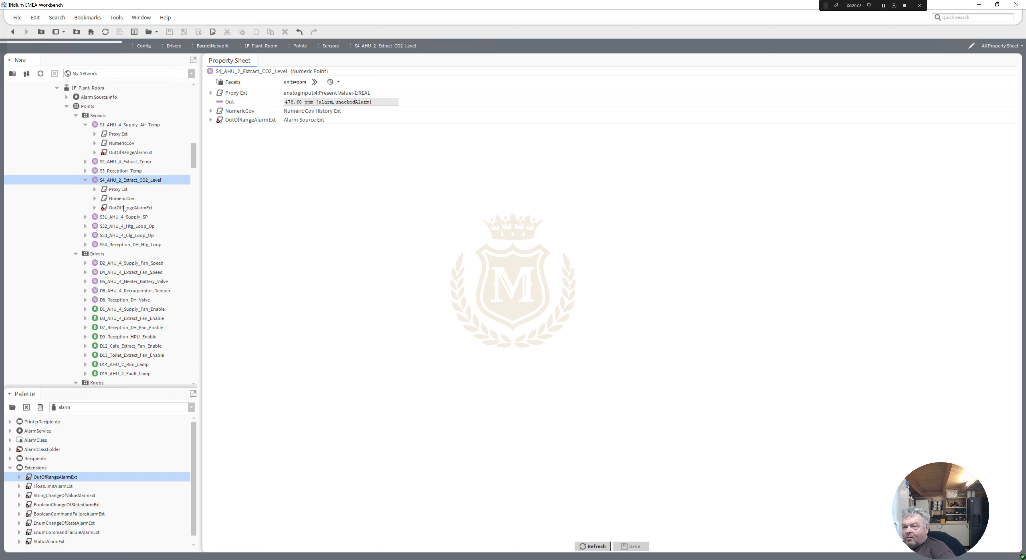
In the CO2 sensor's alarm extension, set the offnormal high limit to 3000 ppm and low limit to 0 ppm, and save
{"action": "left_click", "coordinate": [124, 208]}
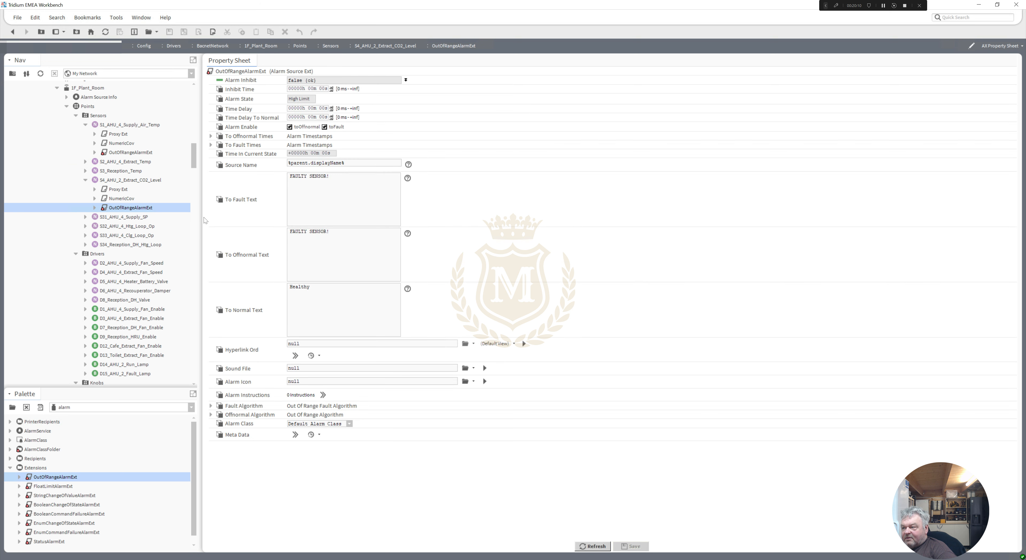
{"action": "left_click", "coordinate": [211, 415]}
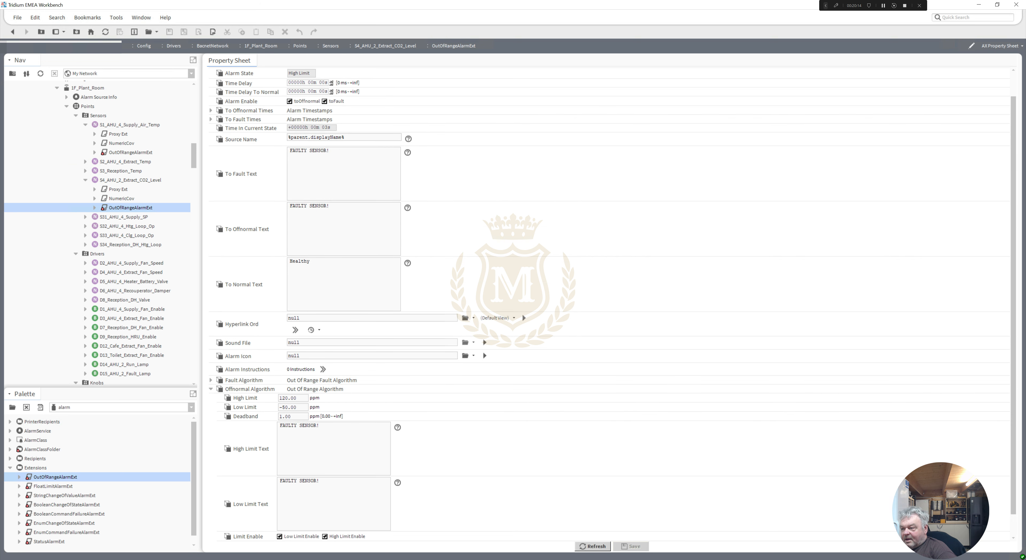
{"action": "double_click", "coordinate": [287, 398]}
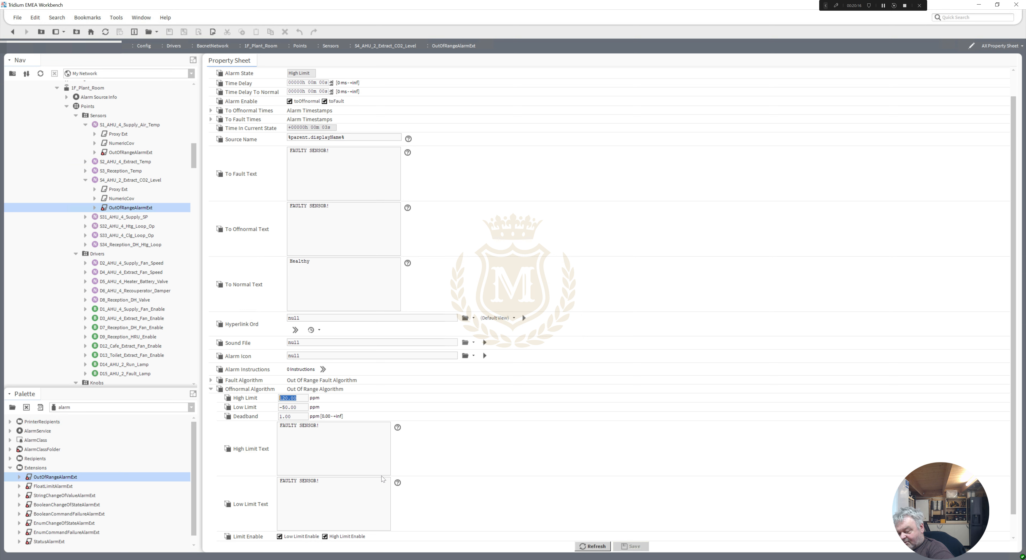
{"action": "type", "text": "3000"}
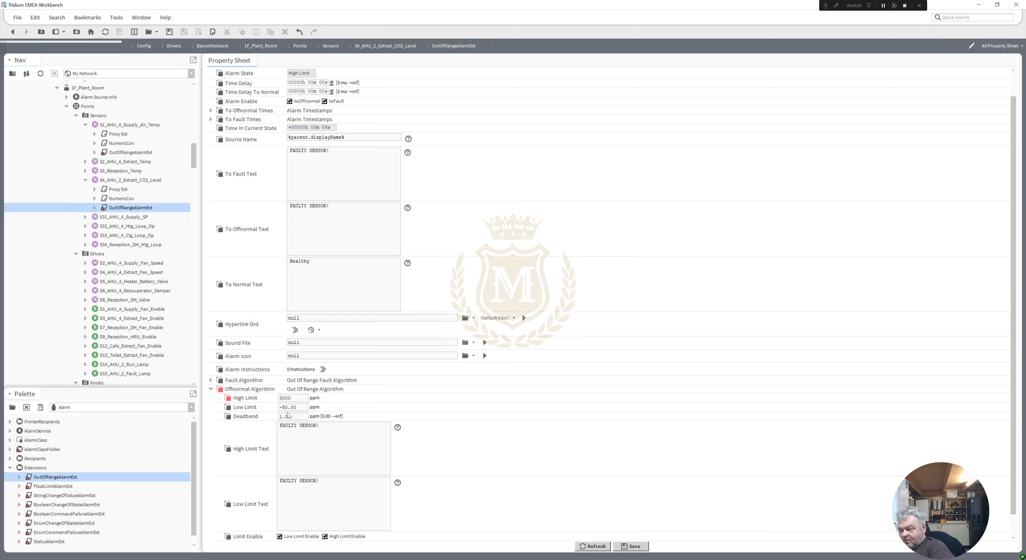
{"action": "left_click_drag", "start_coordinate": [288, 407], "coordinate": [278, 408]}
{"action": "type", "text": "5"}
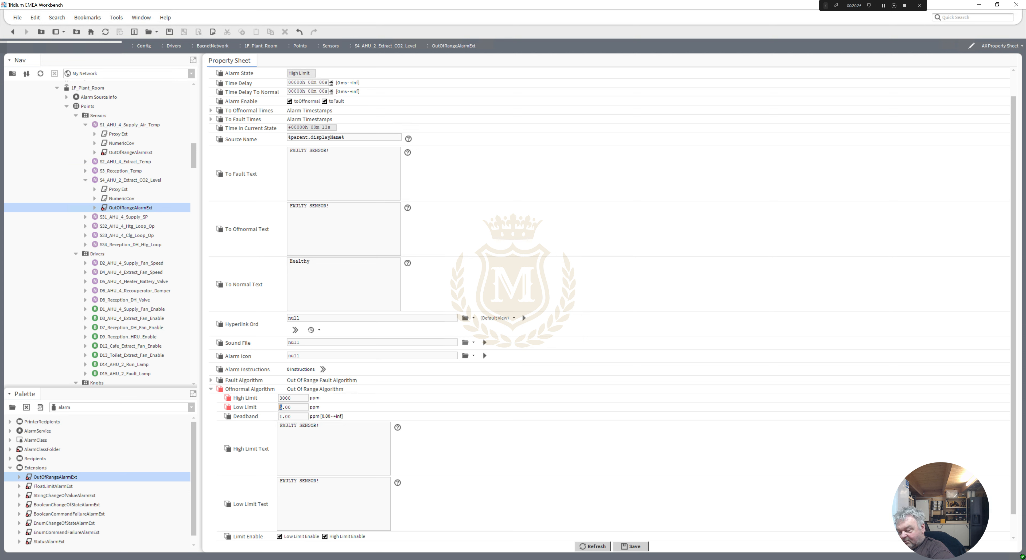
{"action": "key", "text": "BackSpace"}
{"action": "type", "text": "0"}
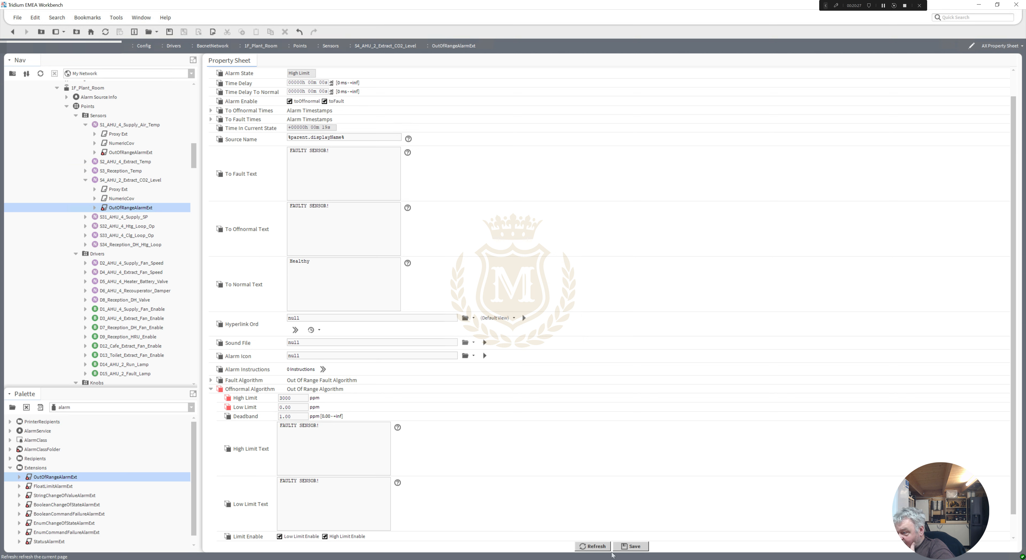
{"action": "left_click", "coordinate": [631, 547]}
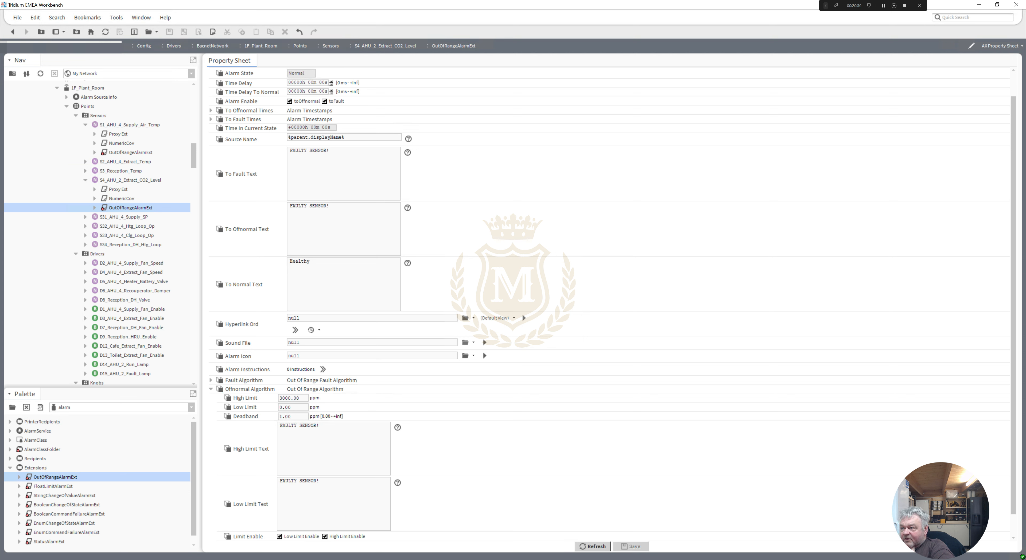
{"action": "left_click", "coordinate": [128, 219]}
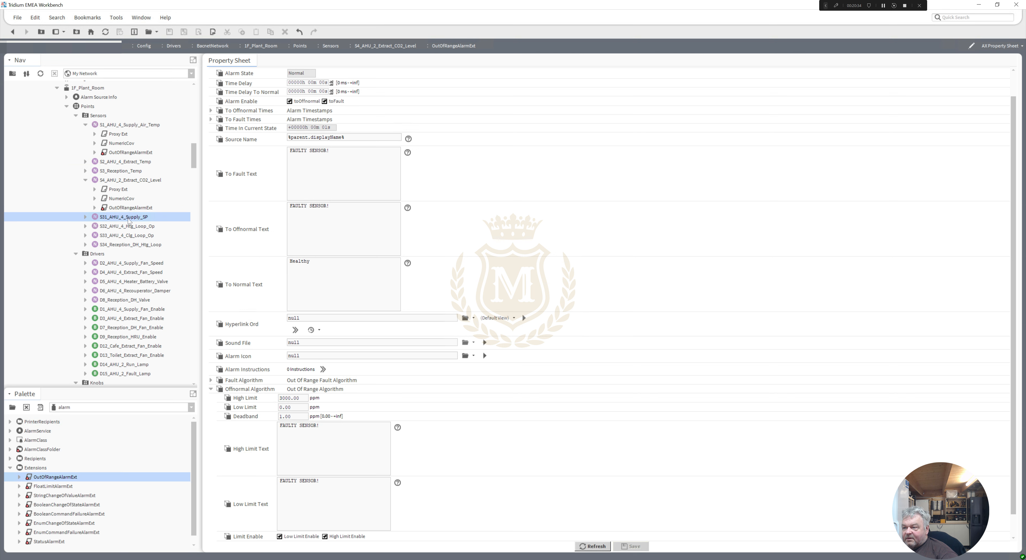
{"action": "right_click", "coordinate": [128, 219]}
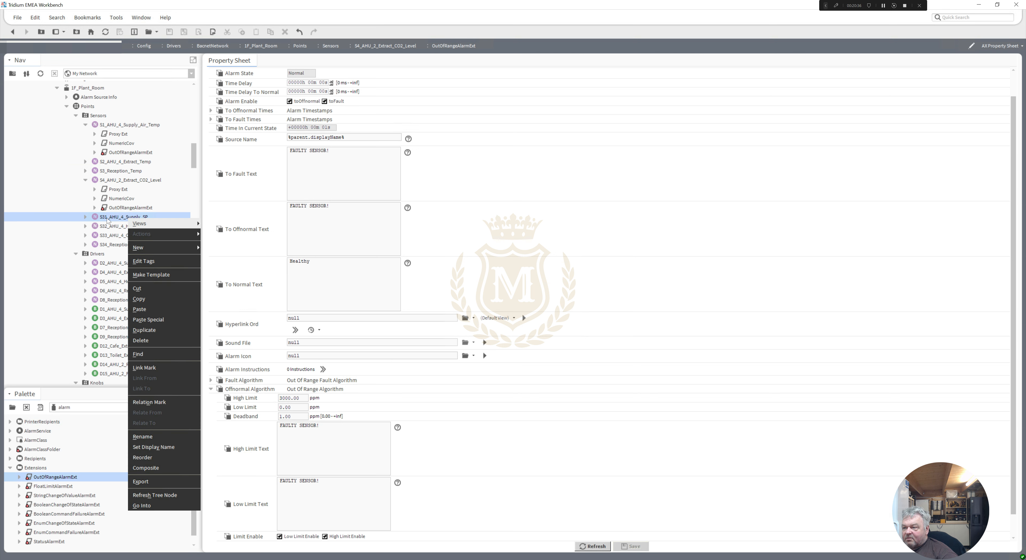
{"action": "mouse_move", "coordinate": [146, 222]}
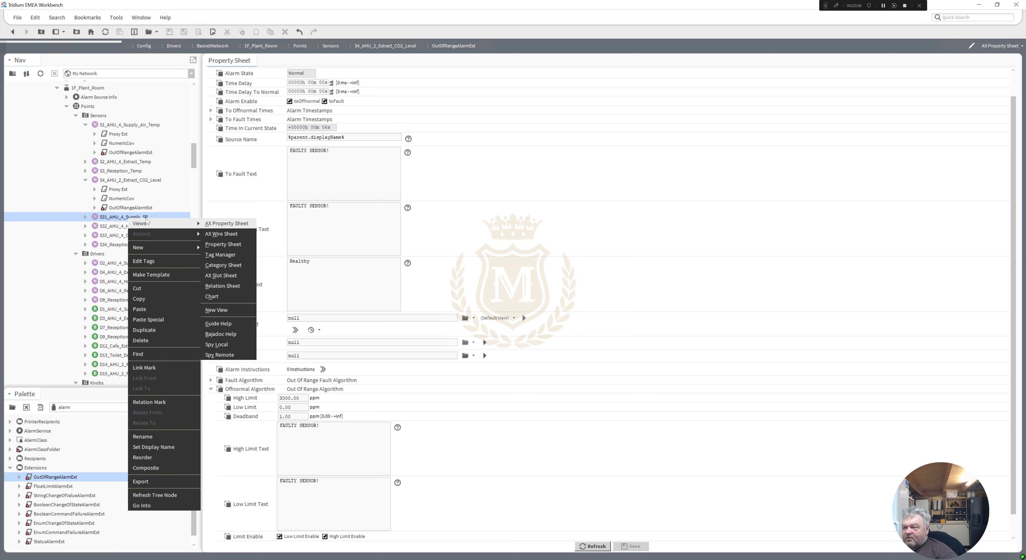
{"action": "left_click", "coordinate": [115, 218]}
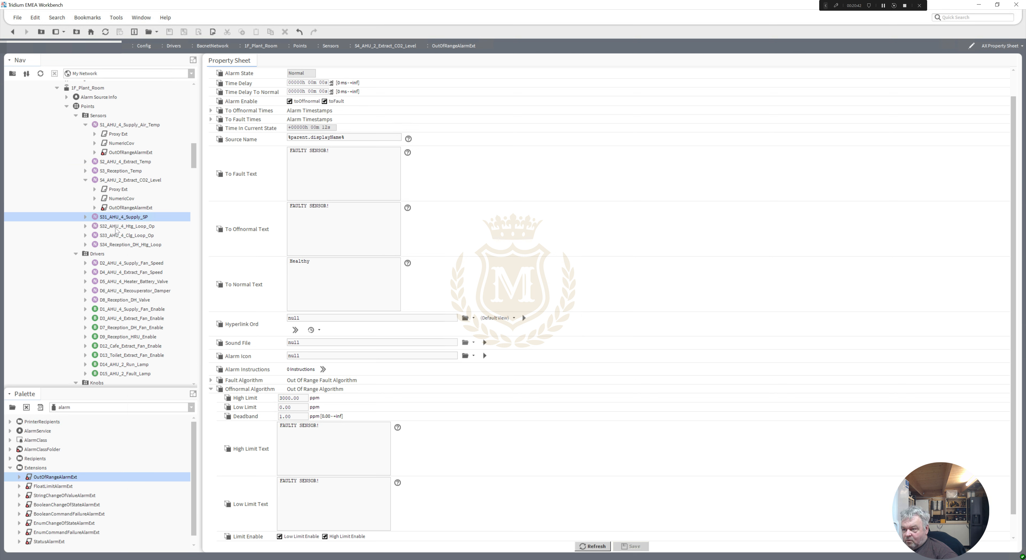
{"action": "left_click", "coordinate": [117, 227]}
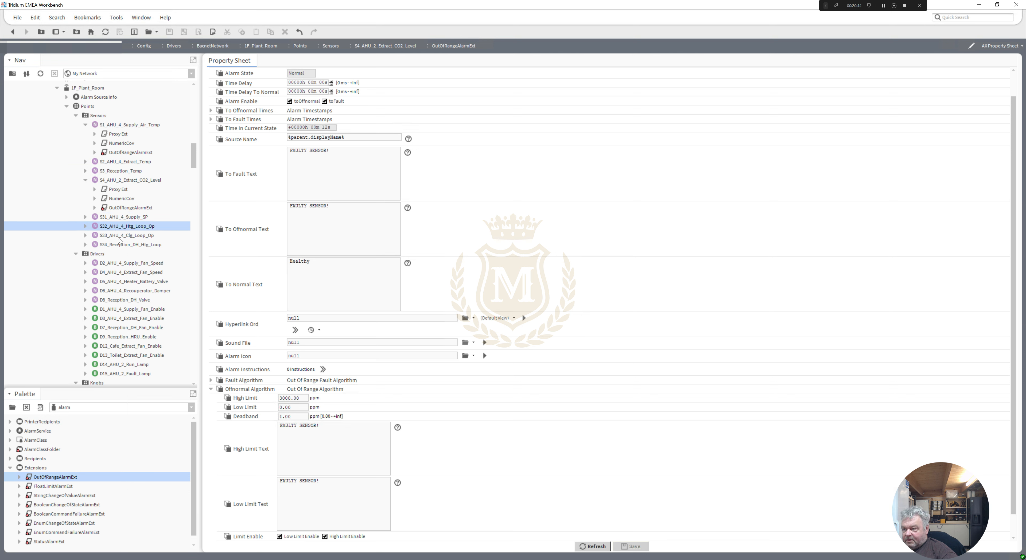
{"action": "left_click", "coordinate": [119, 238]}
{"action": "left_click", "coordinate": [122, 245]}
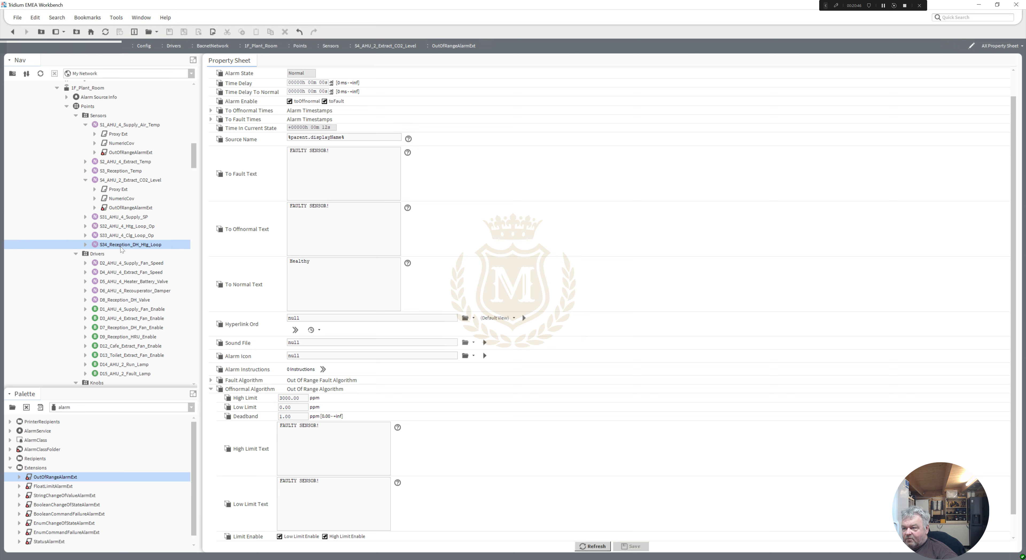
{"action": "left_click", "coordinate": [119, 235]}
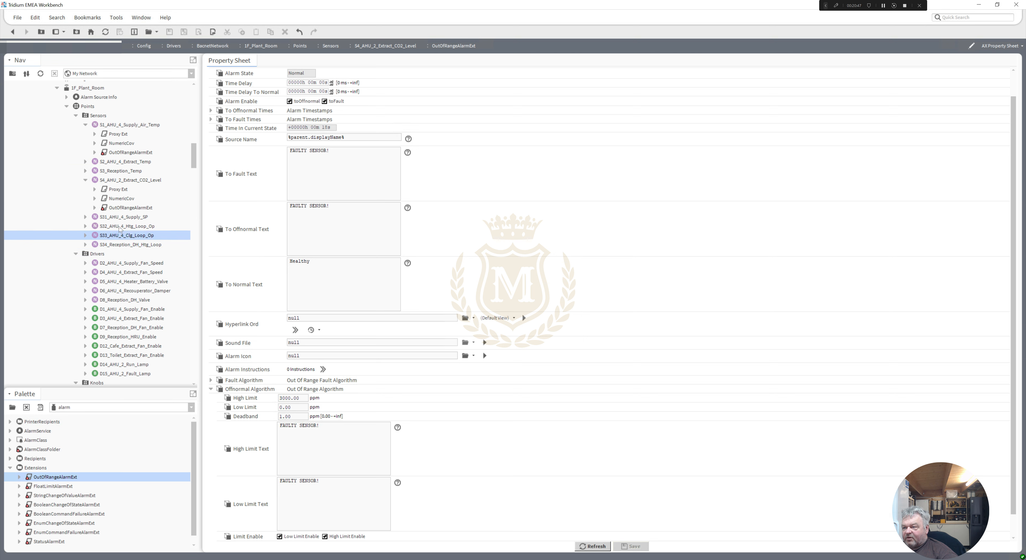
{"action": "left_click", "coordinate": [120, 227]}
{"action": "left_click", "coordinate": [120, 219]}
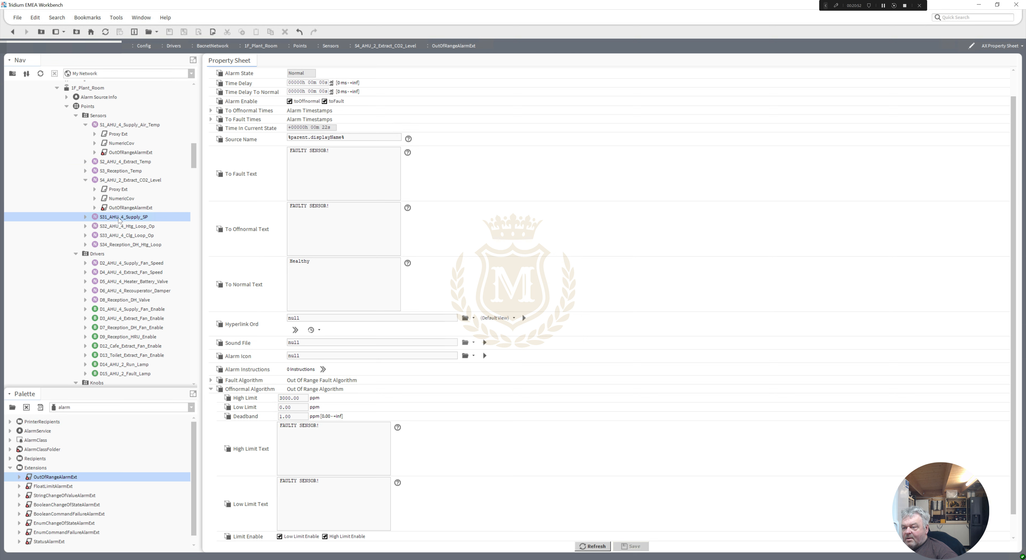
{"action": "left_click", "coordinate": [120, 226]}
{"action": "left_click", "coordinate": [121, 236]}
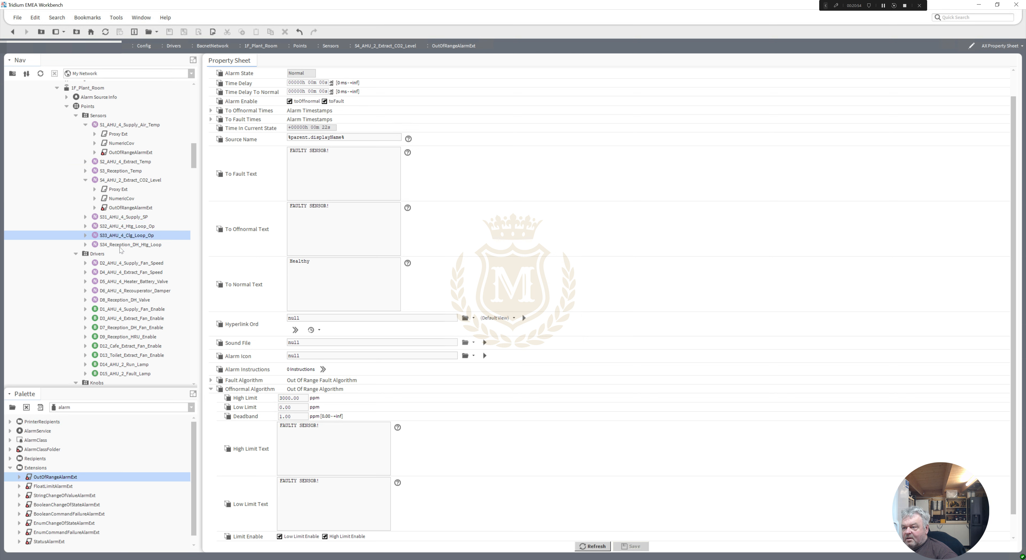
{"action": "left_click", "coordinate": [120, 245]}
{"action": "left_click", "coordinate": [120, 235]}
{"action": "left_click", "coordinate": [119, 225]}
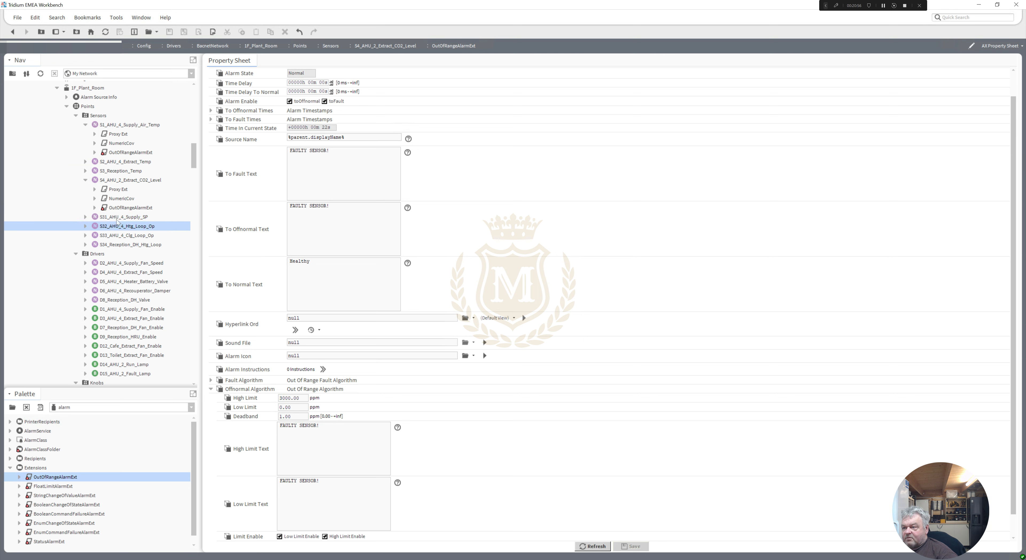
{"action": "left_click", "coordinate": [117, 218]}
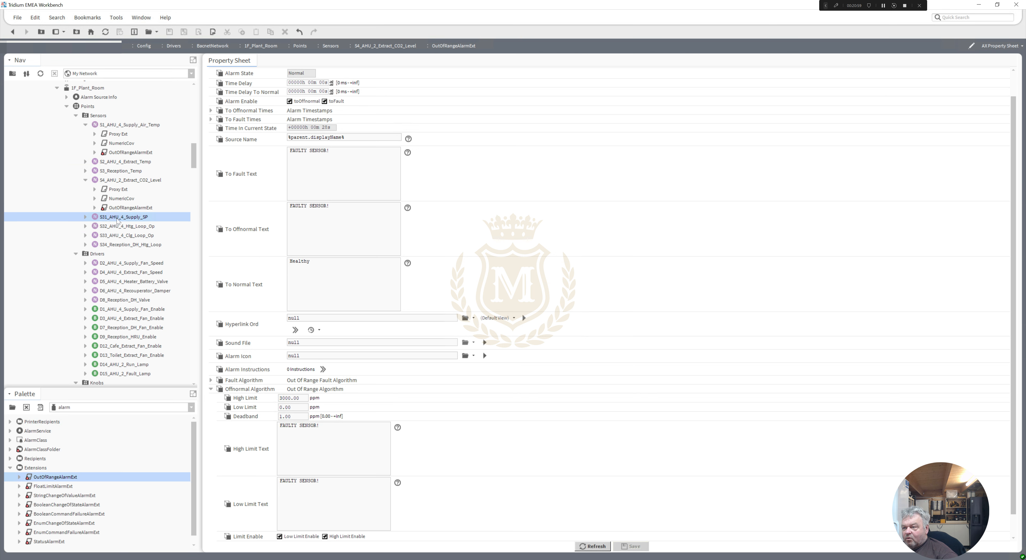
Paste the copied OutOfRangeAlarmExt into the S31_AHU_4_Supply_SP point under its default name
{"action": "double_click", "coordinate": [117, 219]}
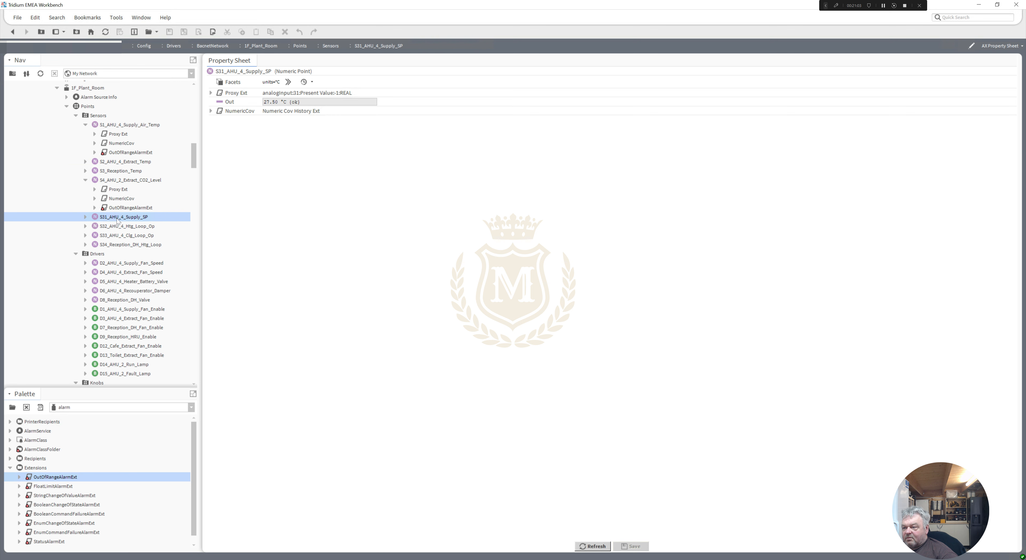
{"action": "right_click", "coordinate": [117, 219]}
{"action": "left_click", "coordinate": [153, 306]}
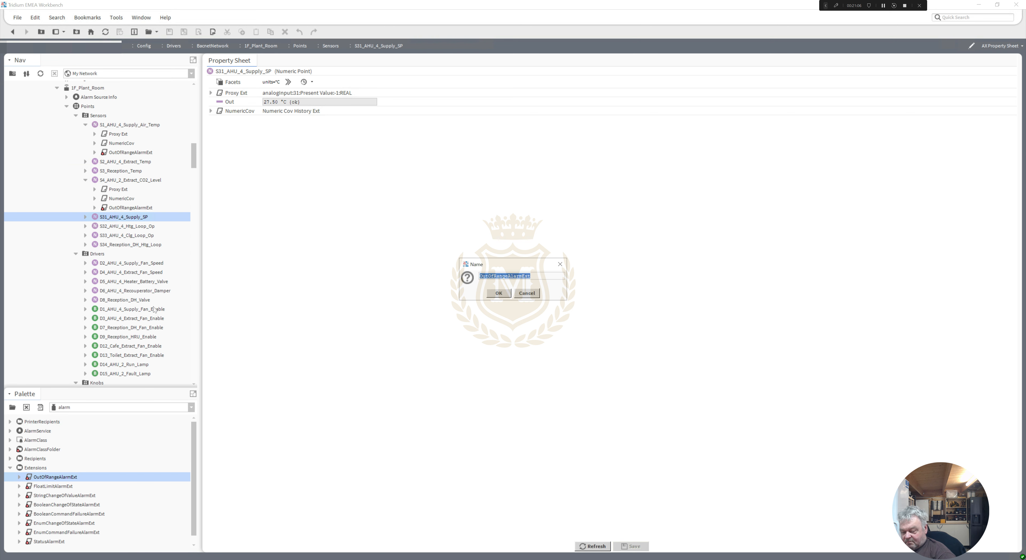
{"action": "key", "text": "Return"}
Paste the copied OutOfRangeAlarmExt into the S32_AHU_4_Htg_Loop_Op point under its default name
{"action": "left_click", "coordinate": [122, 227]}
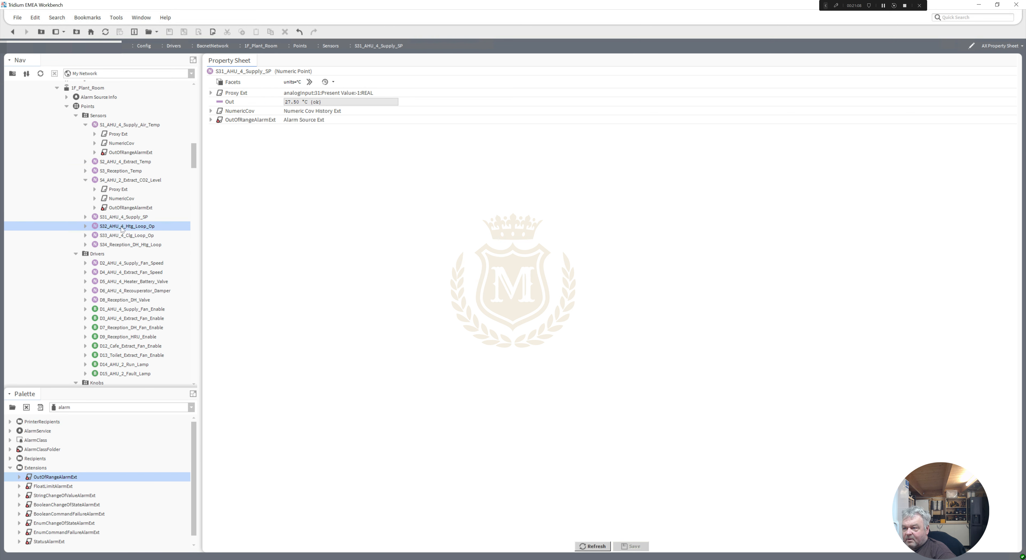
{"action": "right_click", "coordinate": [122, 228]}
{"action": "left_click", "coordinate": [113, 226]}
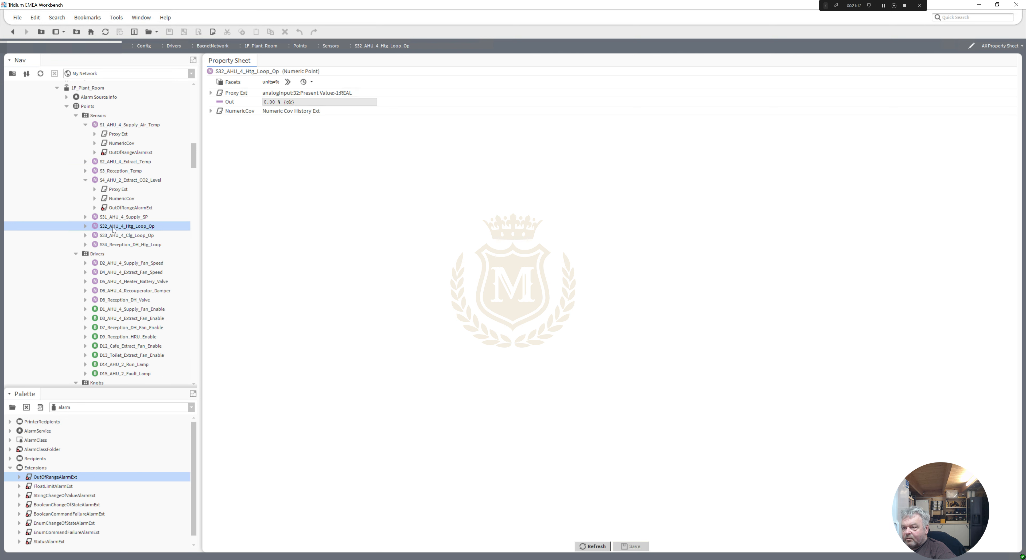
{"action": "right_click", "coordinate": [113, 228]}
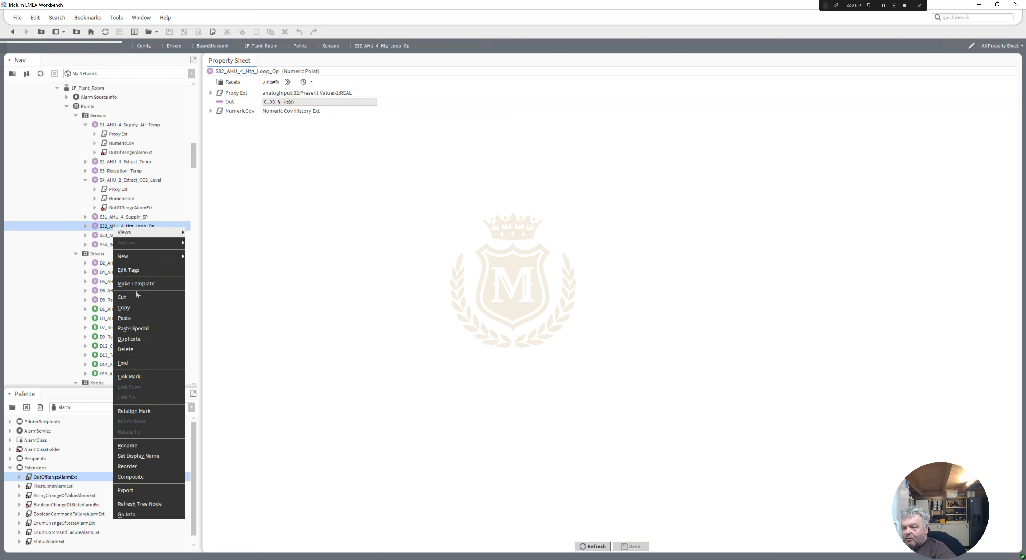
{"action": "left_click", "coordinate": [138, 315]}
{"action": "key", "text": "Return"}
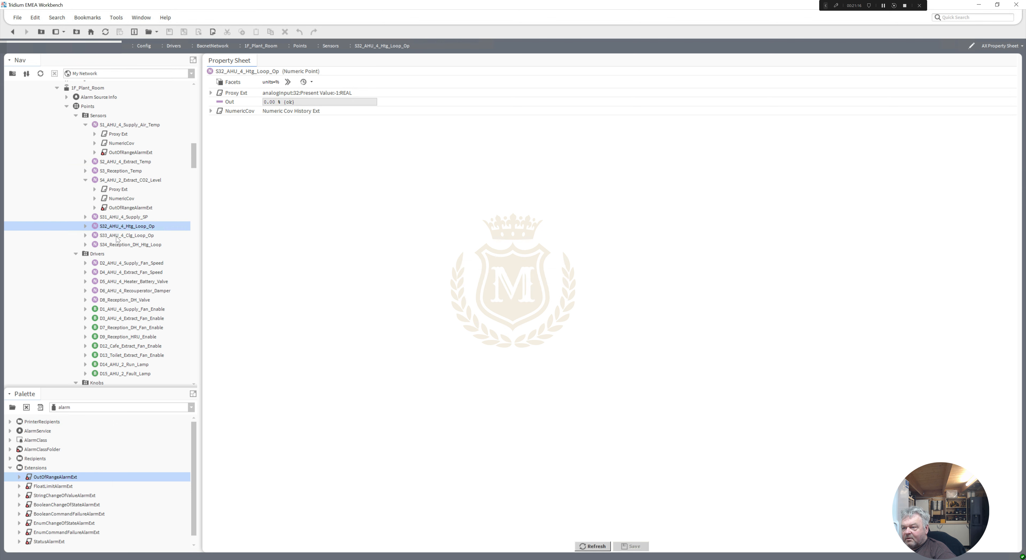
Paste the copied OutOfRangeAlarmExt into the S33_AHU_4_Clg_Loop_Op point under its default name
{"action": "left_click", "coordinate": [115, 235]}
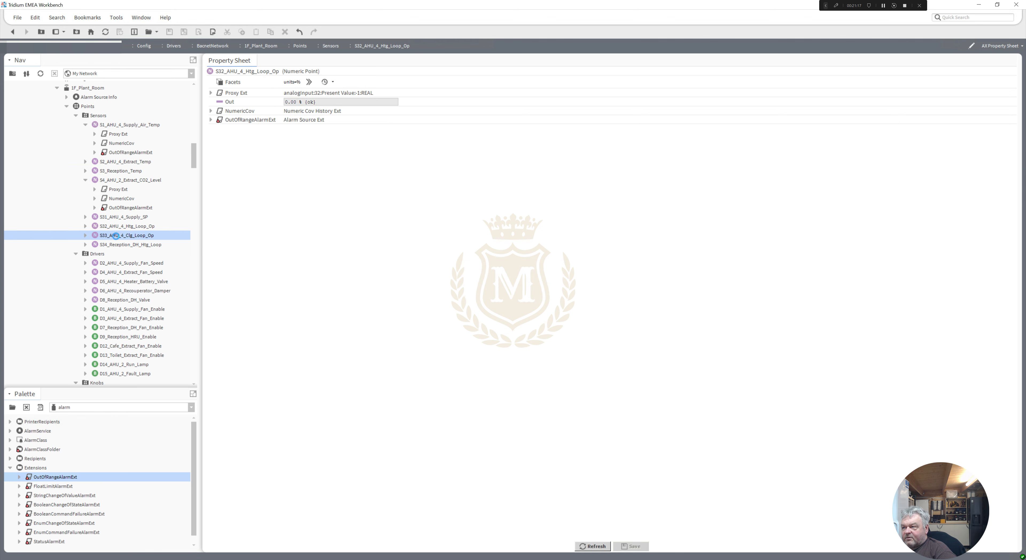
{"action": "right_click", "coordinate": [116, 236]}
{"action": "left_click", "coordinate": [141, 327]}
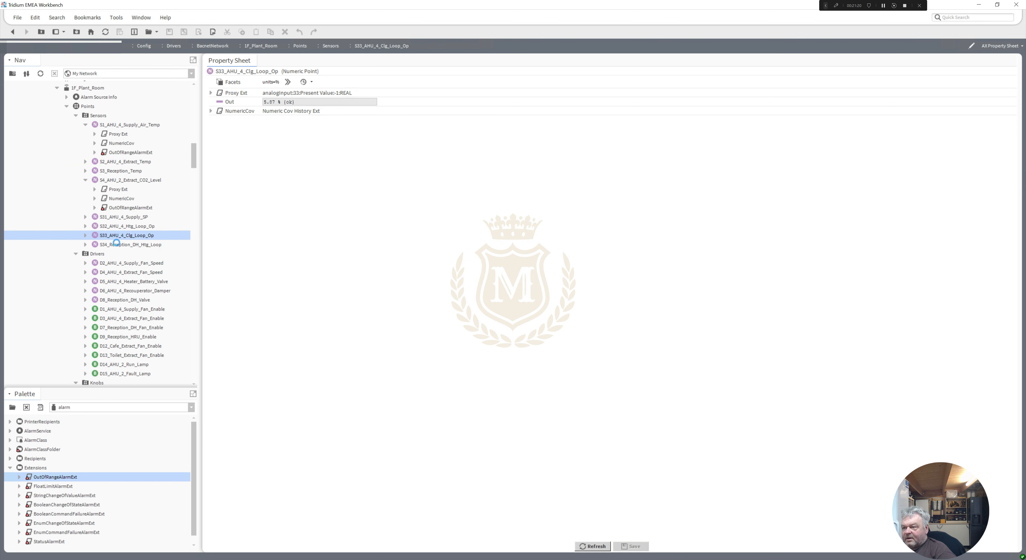
Paste the copied OutOfRangeAlarmExt into the S34_Reception_DH_Htg_Loop point under its default name
{"action": "left_click", "coordinate": [116, 245]}
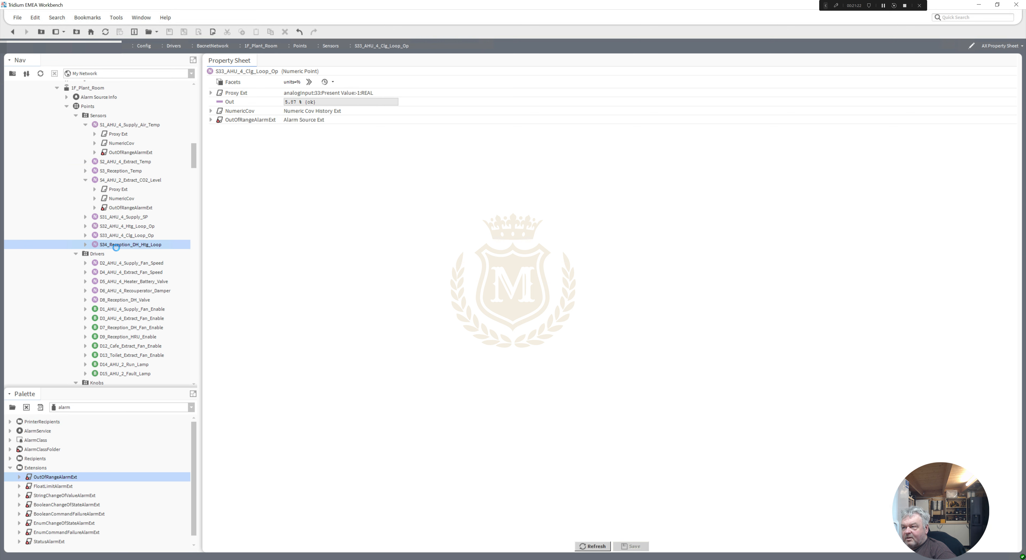
{"action": "right_click", "coordinate": [117, 248]}
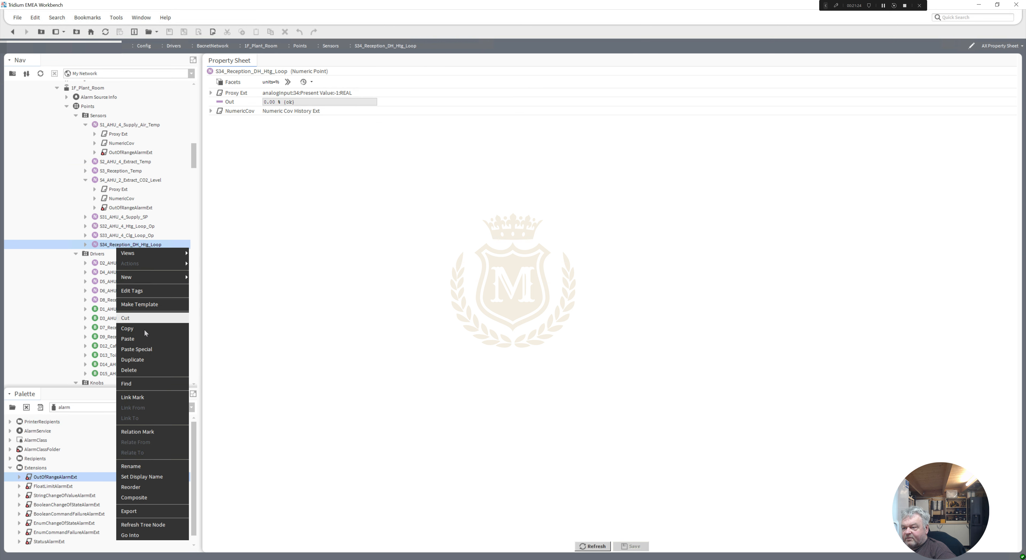
{"action": "left_click", "coordinate": [131, 339]}
{"action": "key", "text": "Return"}
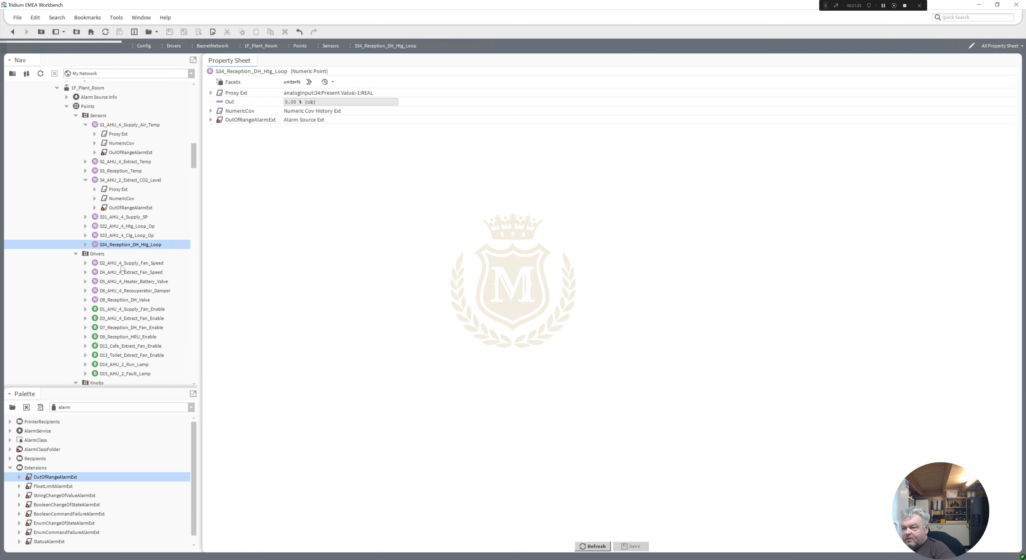
Paste the copied OutOfRangeAlarmExt into the D2_AHU_4_Supply_Fan_Speed and D4_AHU_4_Extract_Fan_Speed driver points
{"action": "left_click", "coordinate": [121, 264]}
{"action": "right_click", "coordinate": [121, 265]}
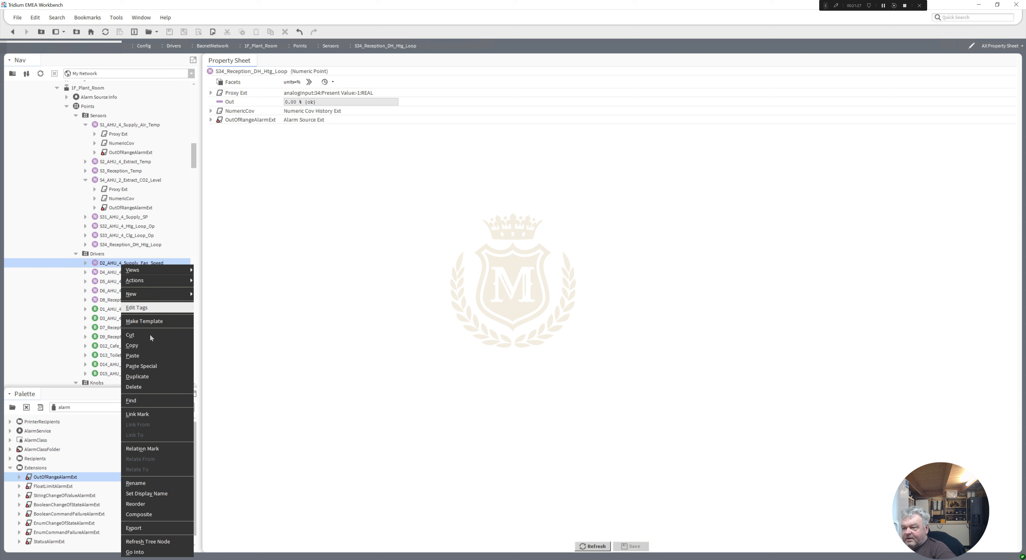
{"action": "left_click", "coordinate": [149, 353]}
{"action": "left_click", "coordinate": [119, 272]}
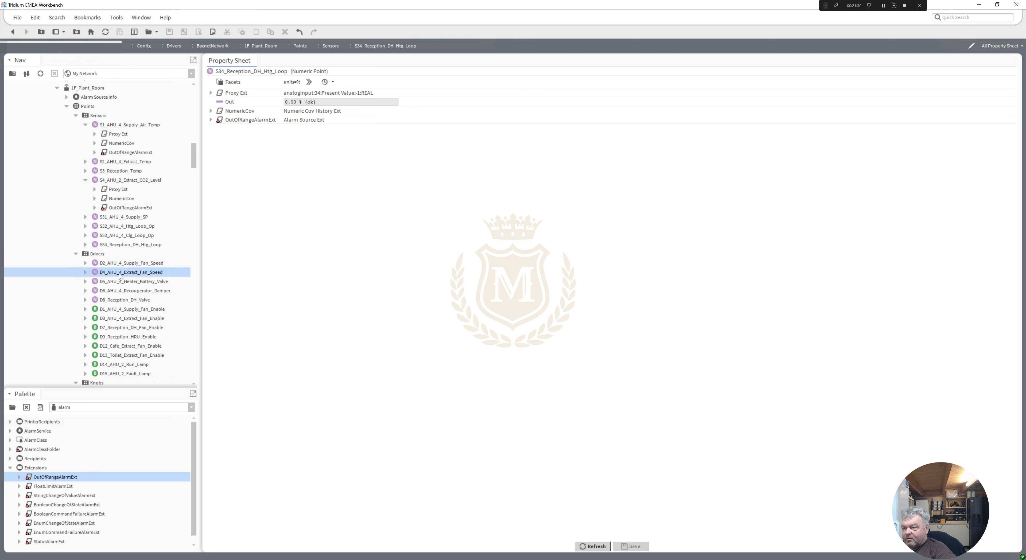
{"action": "right_click", "coordinate": [120, 272]}
{"action": "left_click", "coordinate": [132, 359]}
Paste the copied OutOfRangeAlarmExt into the D5_AHU_4_Heater_Battery_Valve and D6_AHU_4_Recouperator_Damper driver points
{"action": "left_click", "coordinate": [129, 282]}
{"action": "right_click", "coordinate": [129, 282]}
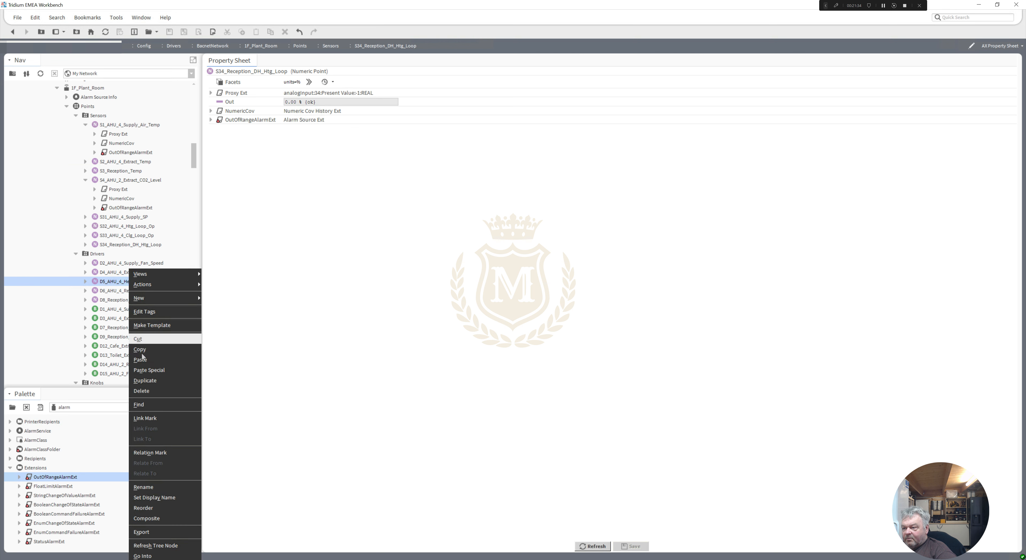
{"action": "left_click", "coordinate": [136, 359]}
{"action": "left_click", "coordinate": [119, 291]}
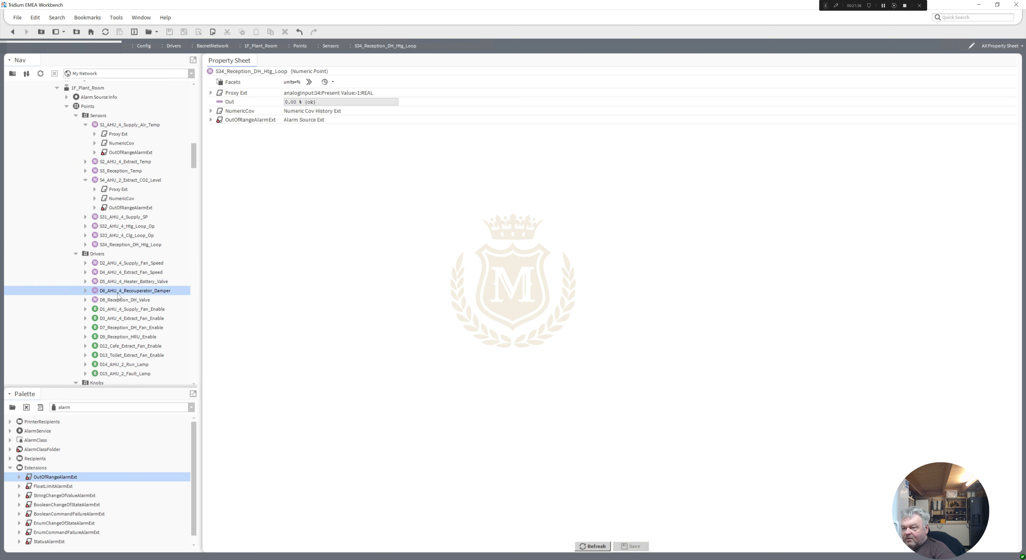
{"action": "right_click", "coordinate": [118, 291]}
{"action": "left_click", "coordinate": [147, 358]}
Paste the copied OutOfRangeAlarmExt into the D8_Reception_DH_Valve driver point
{"action": "left_click", "coordinate": [127, 301]}
{"action": "right_click", "coordinate": [128, 300]}
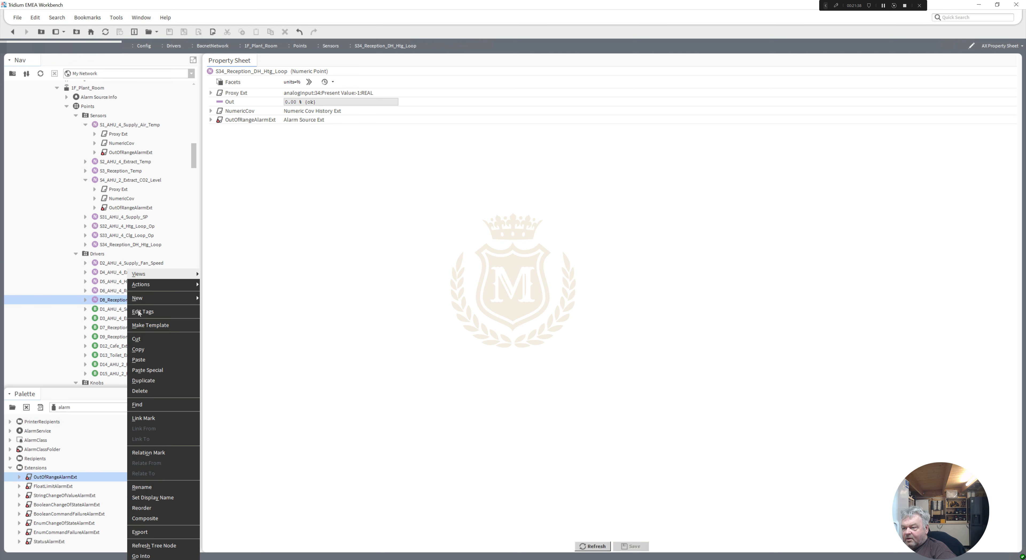
{"action": "left_click", "coordinate": [152, 359]}
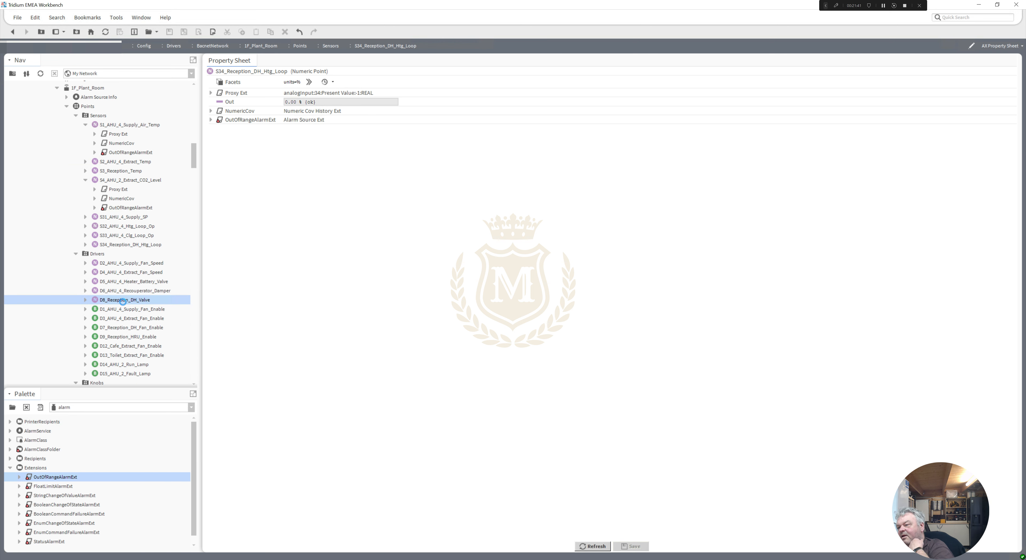
Change the To Fault and To Offnormal texts of D8_Reception_DH_Valve's OutOfRangeAlarmExt to "FAULTY!" and save the changes
{"action": "double_click", "coordinate": [124, 302]}
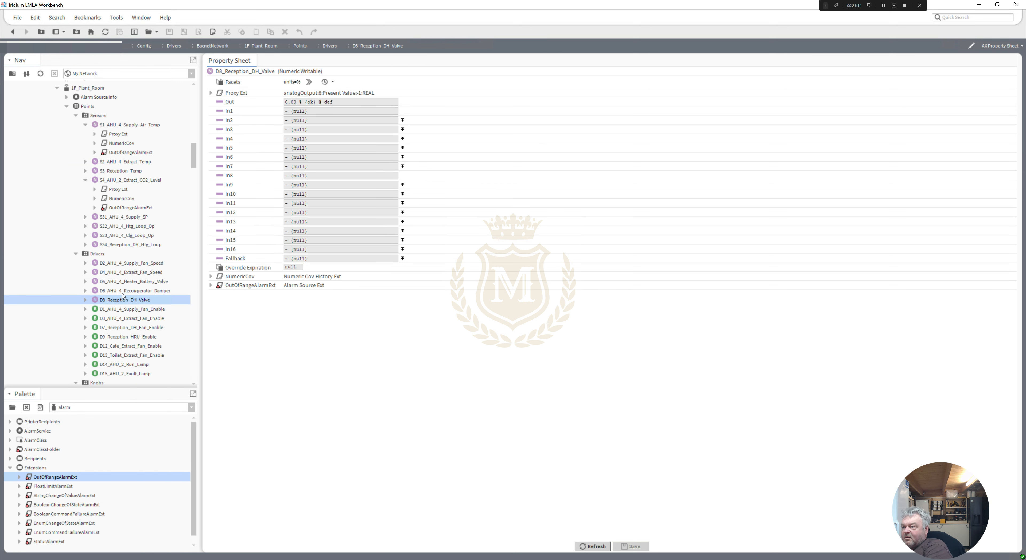
{"action": "left_click", "coordinate": [248, 286]}
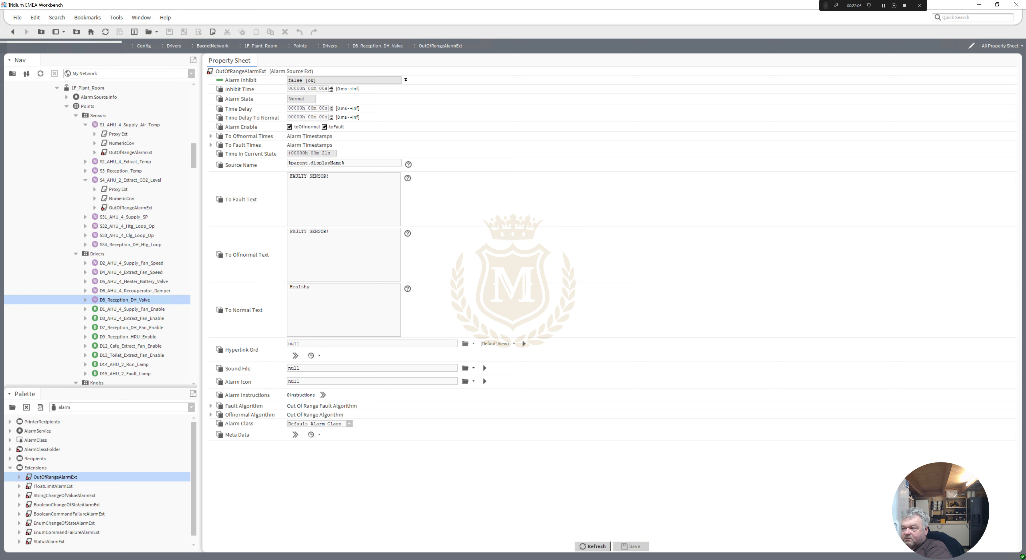
{"action": "left_click_drag", "start_coordinate": [307, 232], "coordinate": [326, 232]}
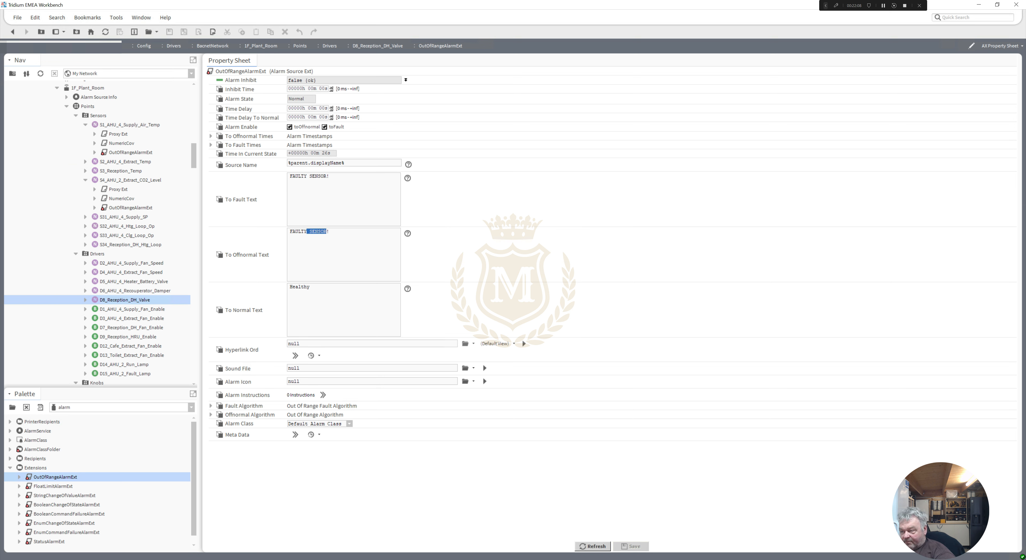
{"action": "key", "text": "BackSpace"}
{"action": "left_click_drag", "start_coordinate": [306, 176], "coordinate": [324, 176]}
{"action": "key", "text": "BackSpace"}
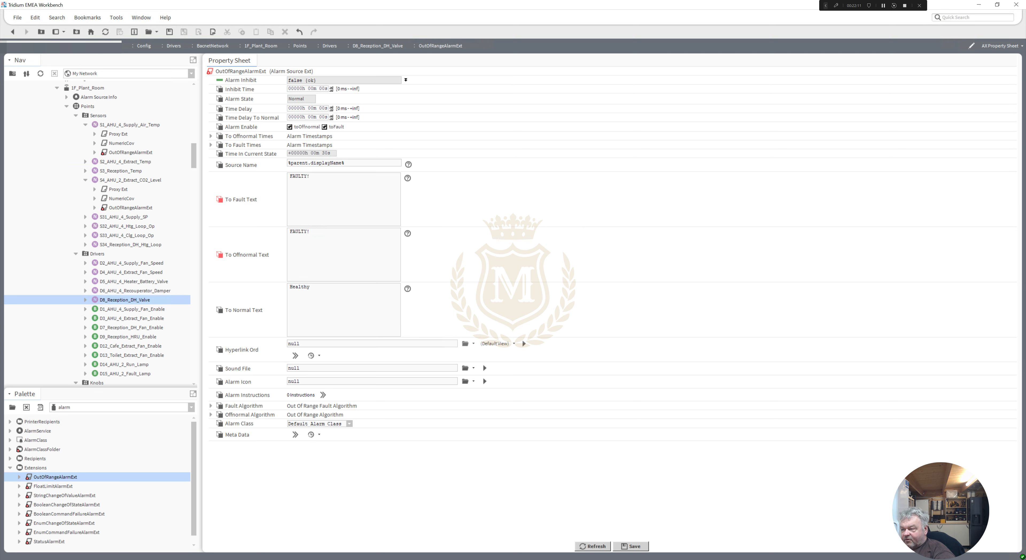
{"action": "double_click", "coordinate": [123, 290]}
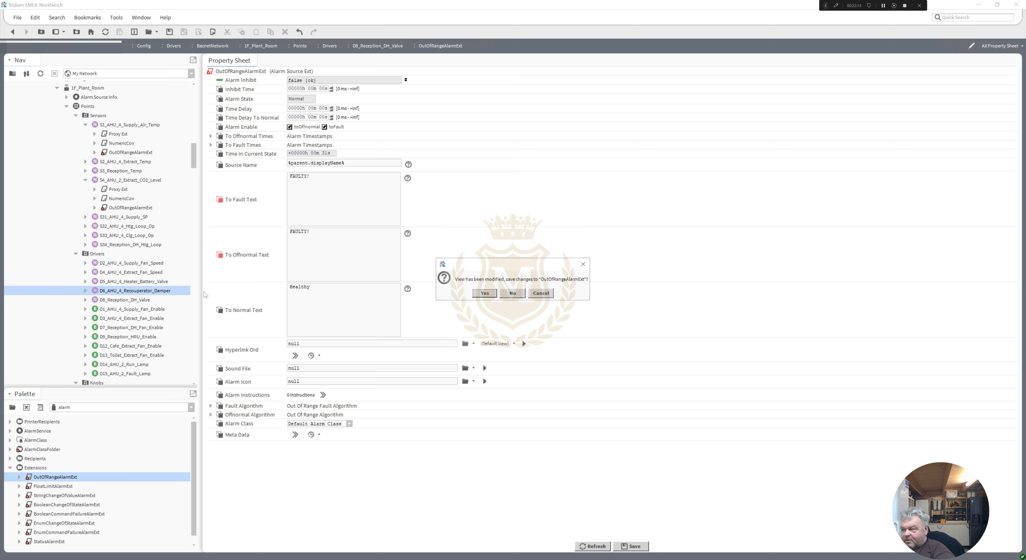
{"action": "left_click", "coordinate": [477, 295]}
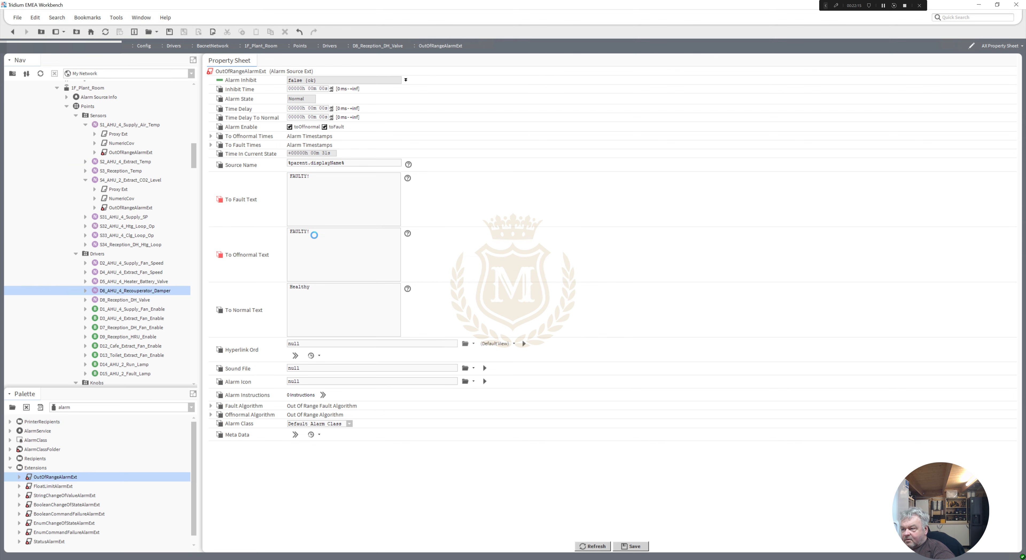
Delete the OutOfRangeAlarmExt from the D2_AHU_4_Supply_Fan_Speed and D4_AHU_4_Extract_Fan_Speed driver points
{"action": "left_click", "coordinate": [85, 291]}
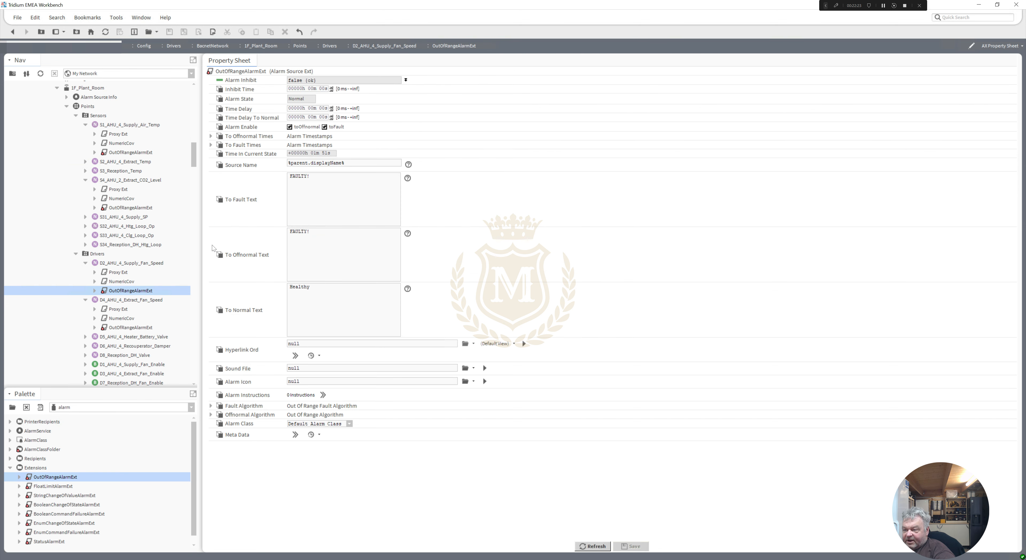
{"action": "right_click", "coordinate": [112, 291]}
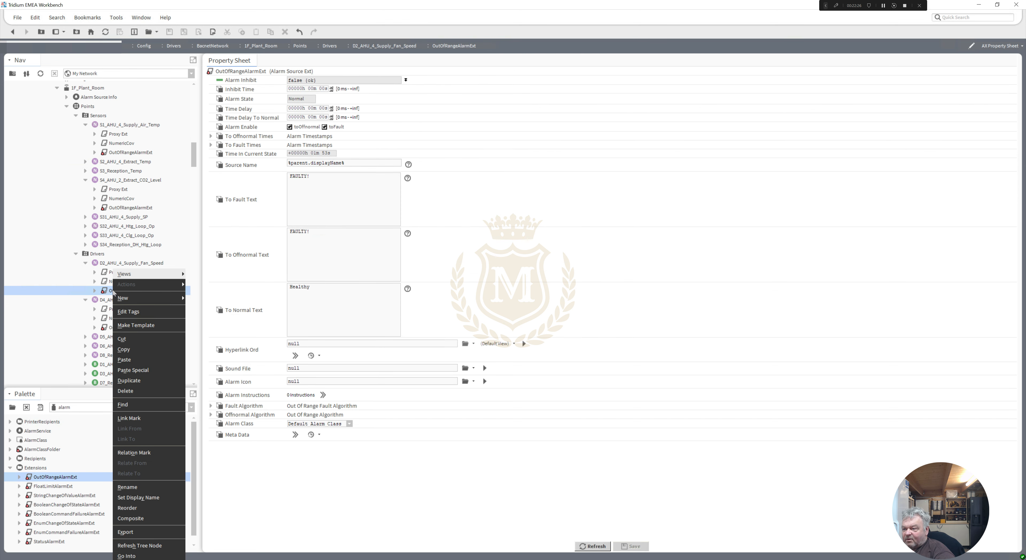
{"action": "left_click", "coordinate": [132, 387]}
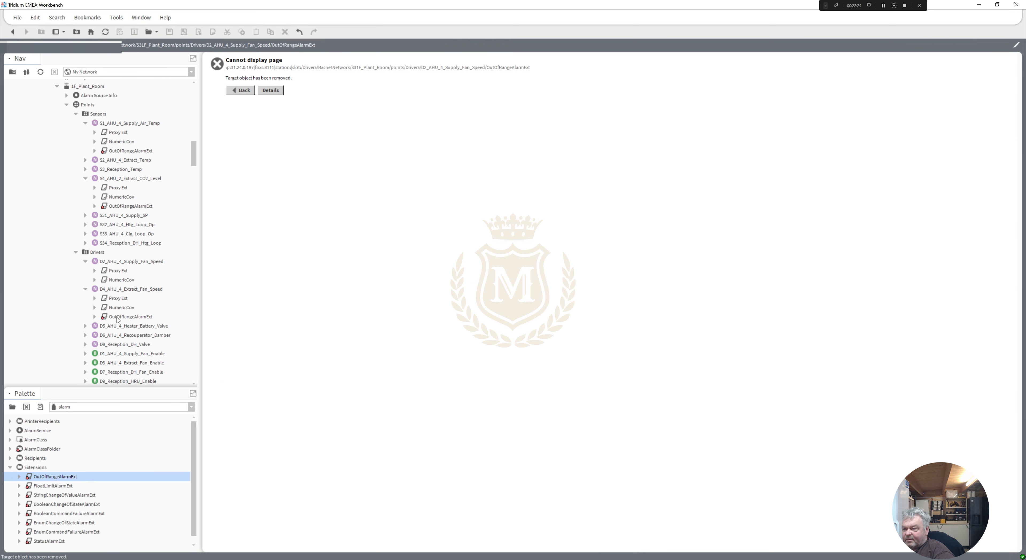
{"action": "left_click", "coordinate": [116, 317]}
{"action": "right_click", "coordinate": [116, 317]}
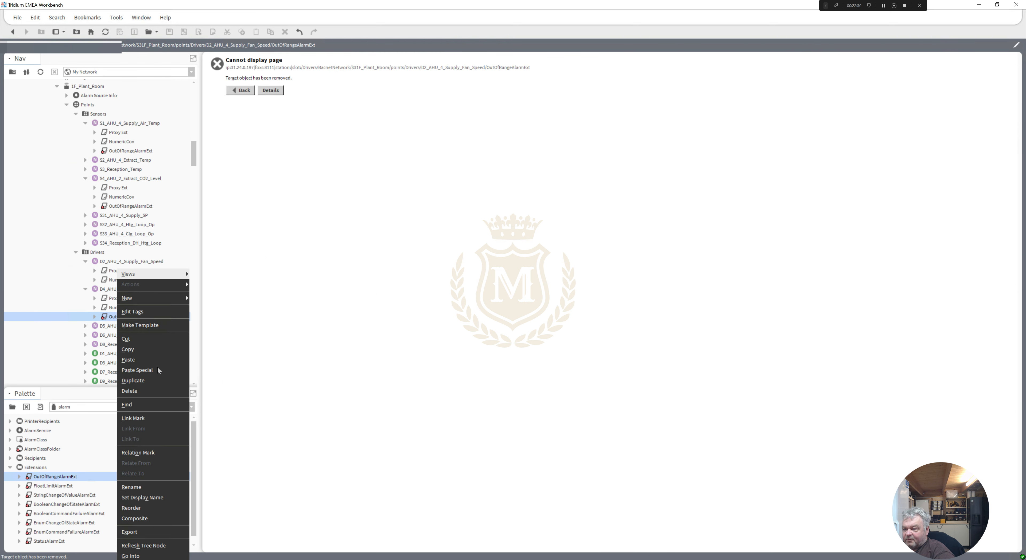
{"action": "left_click", "coordinate": [150, 392]}
Delete the OutOfRangeAlarmExt from the D5_AHU_4_Heater_Battery_Valve and D6_AHU_4_Recouperator_Damper driver points
{"action": "left_click", "coordinate": [86, 318]}
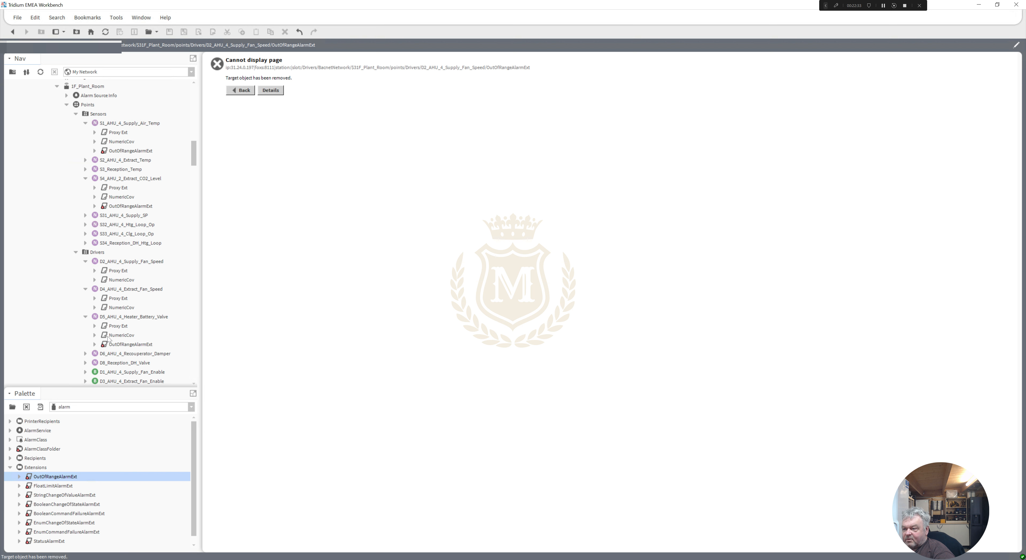
{"action": "right_click", "coordinate": [118, 345]}
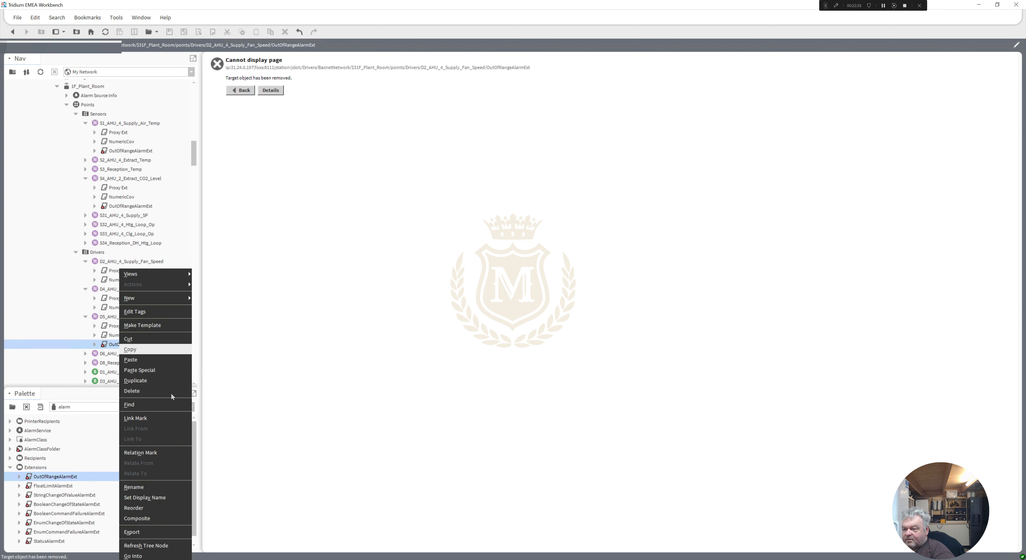
{"action": "left_click", "coordinate": [151, 391]}
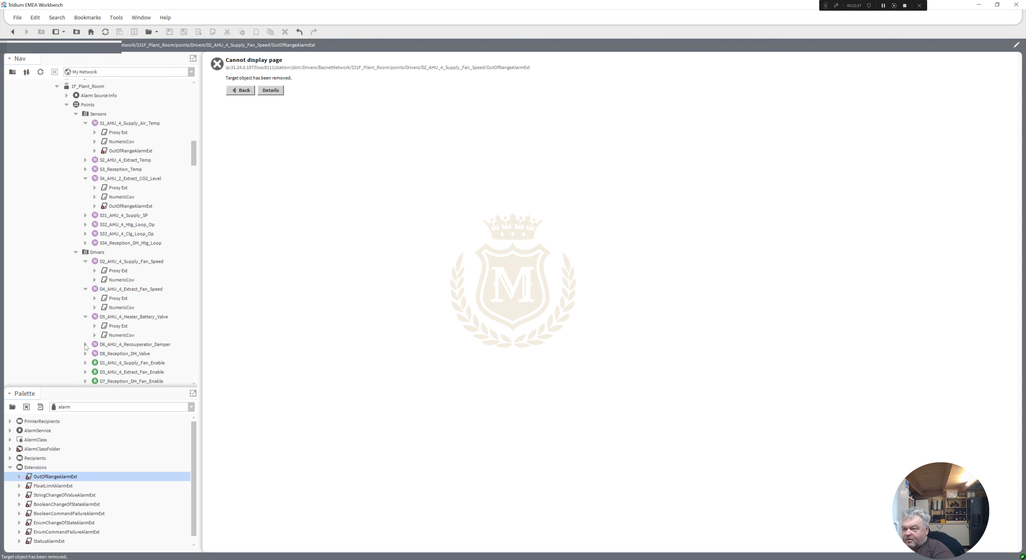
{"action": "left_click", "coordinate": [85, 345]}
{"action": "right_click", "coordinate": [115, 372]}
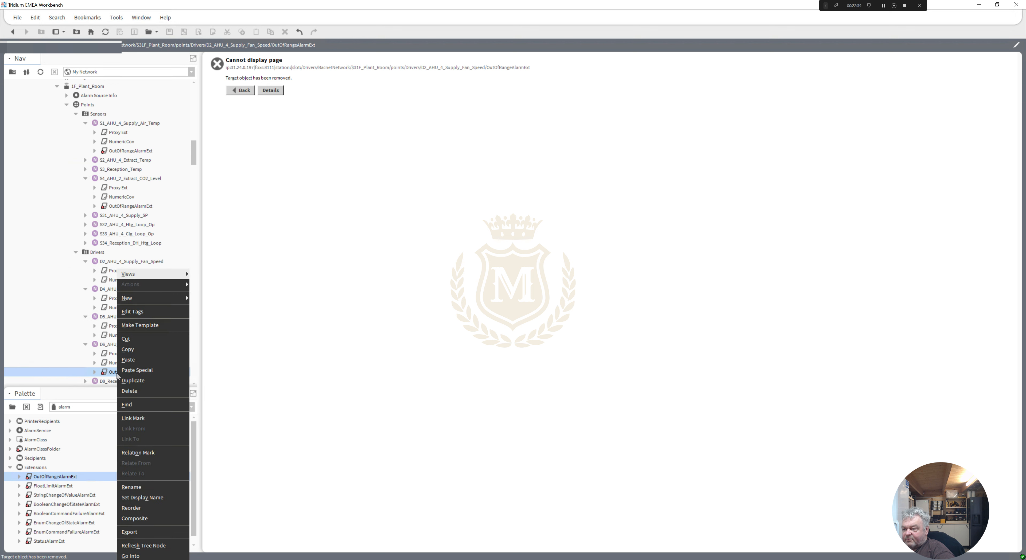
{"action": "left_click", "coordinate": [132, 390]}
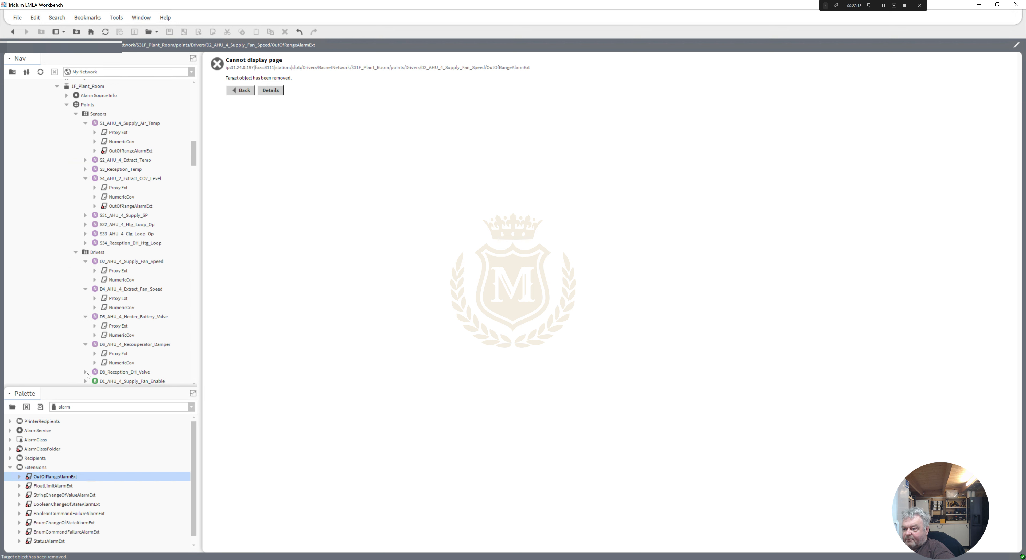
Delete the OutOfRangeAlarmExt from the D8_Reception_DH_Valve driver point
{"action": "left_click", "coordinate": [85, 372]}
{"action": "left_click", "coordinate": [119, 384]}
{"action": "right_click", "coordinate": [119, 383]}
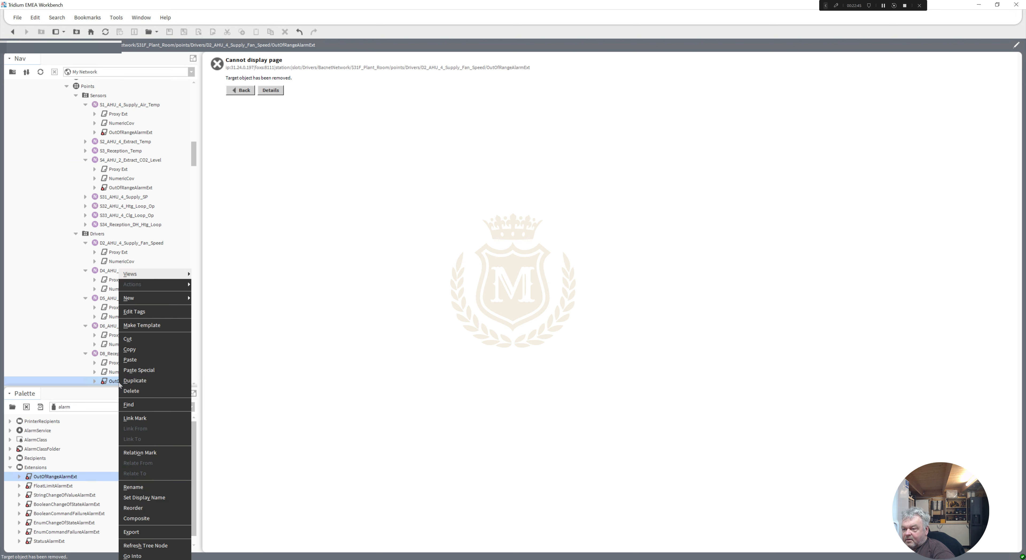
{"action": "left_click", "coordinate": [132, 393]}
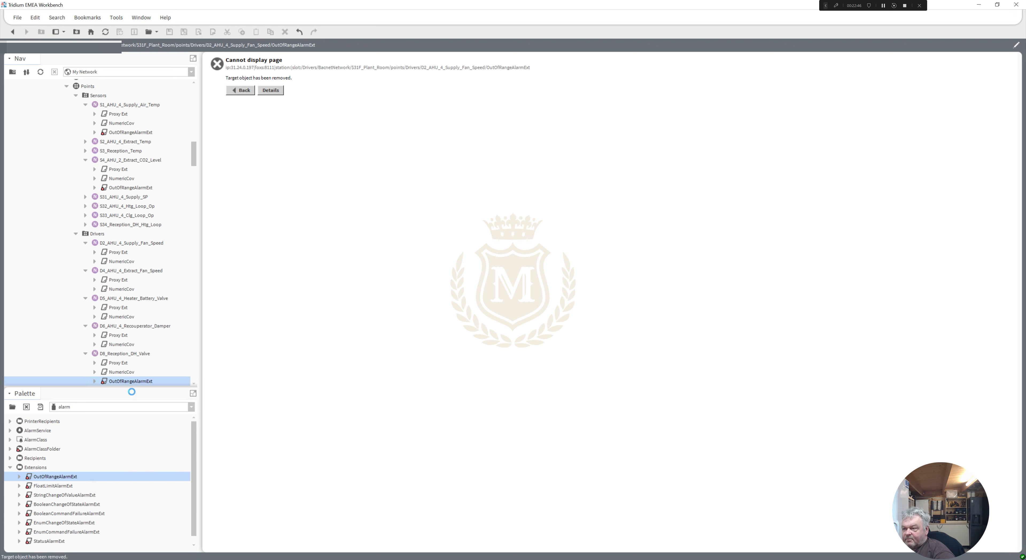
Delete the OutOfRangeAlarmExt from the S34_Reception_DH_Htg_Loop and S33_AHU_4_Clg_Loop_Op sensor points
{"action": "left_click", "coordinate": [87, 226]}
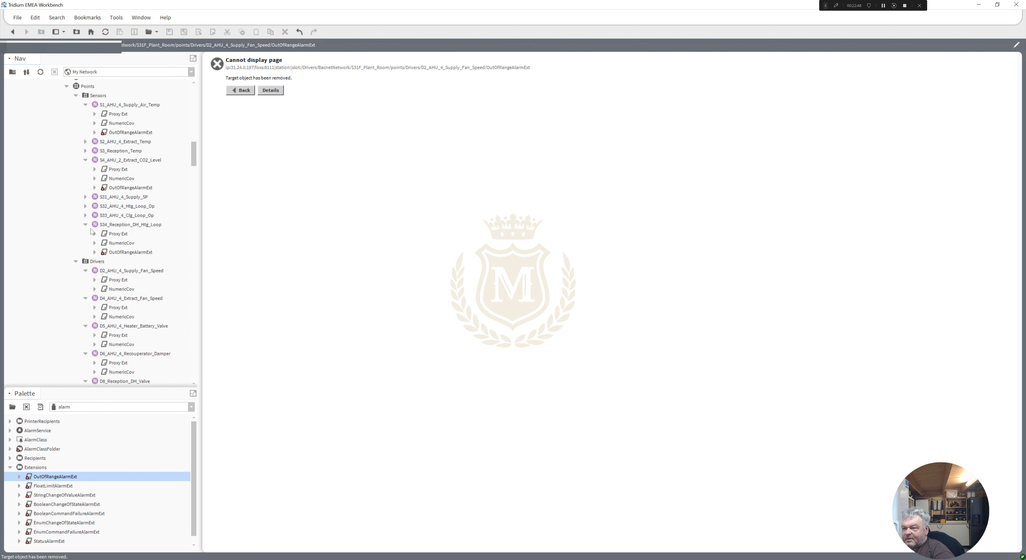
{"action": "right_click", "coordinate": [120, 252]}
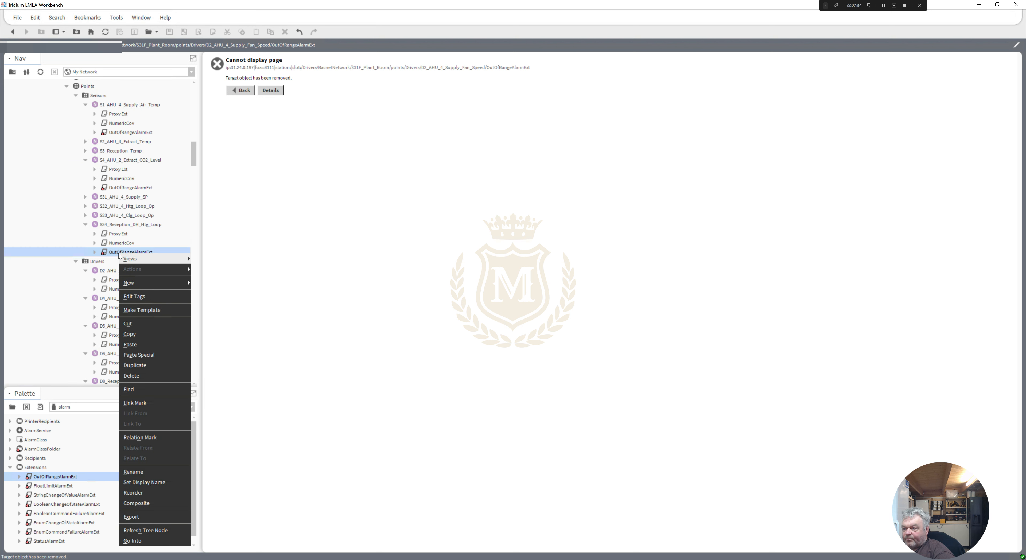
{"action": "left_click", "coordinate": [149, 377]}
{"action": "left_click", "coordinate": [86, 216]}
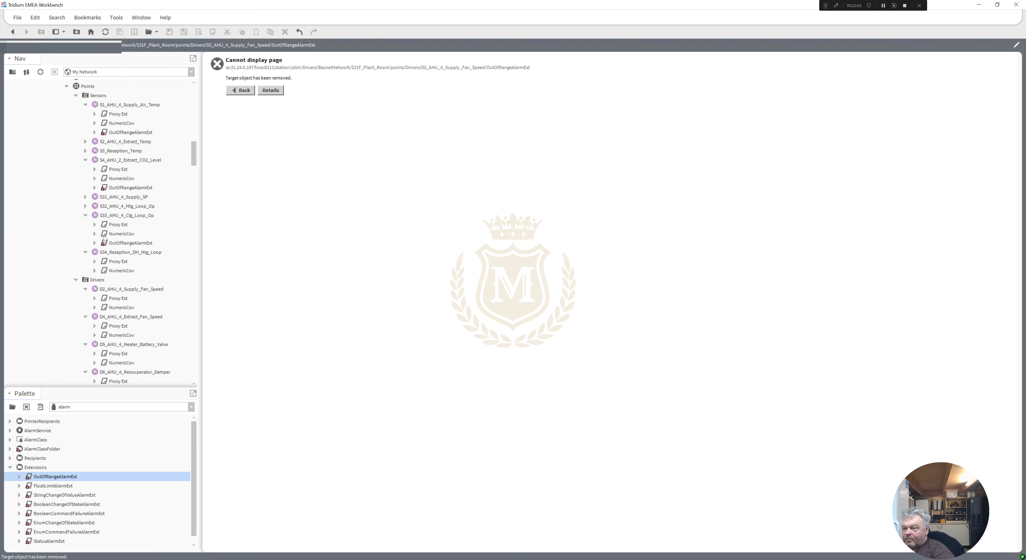
{"action": "right_click", "coordinate": [117, 244]}
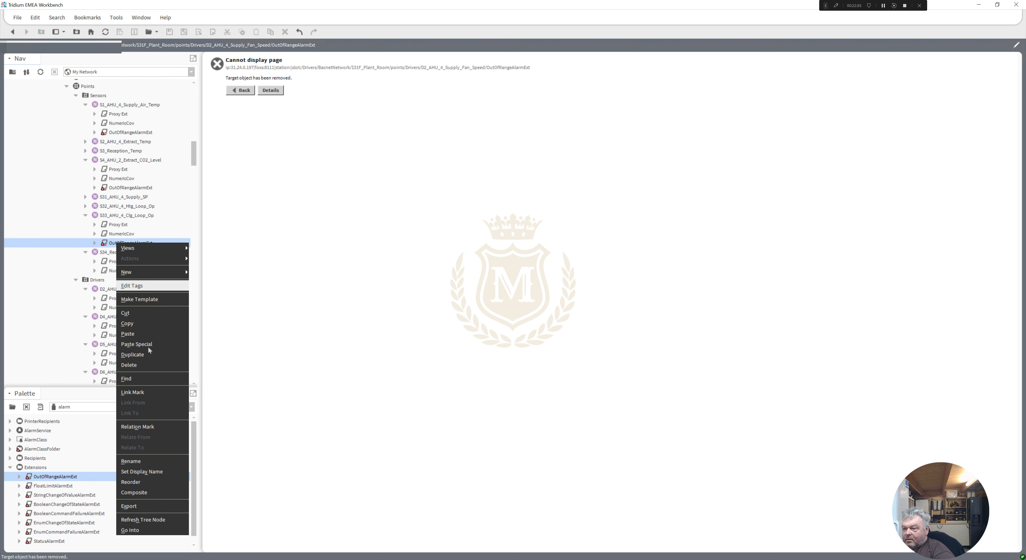
{"action": "left_click", "coordinate": [139, 364]}
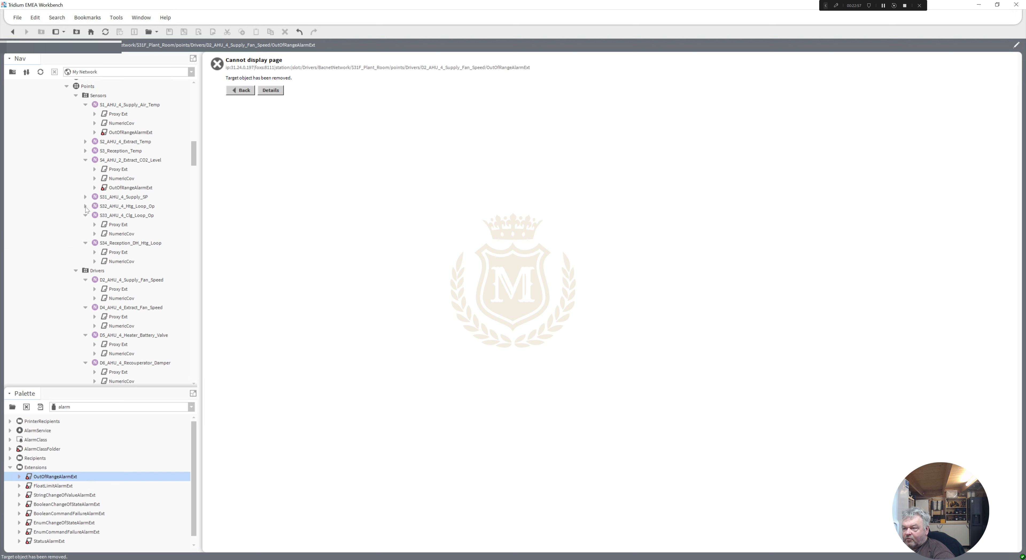
Delete the OutOfRangeAlarmExt from the S32_AHU_4_Htg_Loop_Op and S31_AHU_4_Supply_SP sensor points
{"action": "left_click", "coordinate": [85, 206]}
{"action": "right_click", "coordinate": [113, 235]}
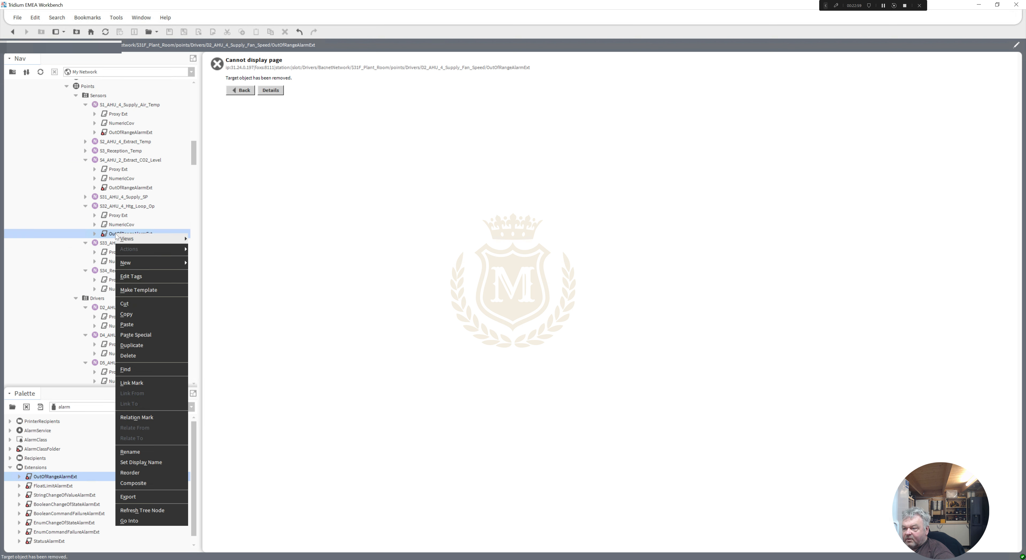
{"action": "left_click", "coordinate": [144, 355]}
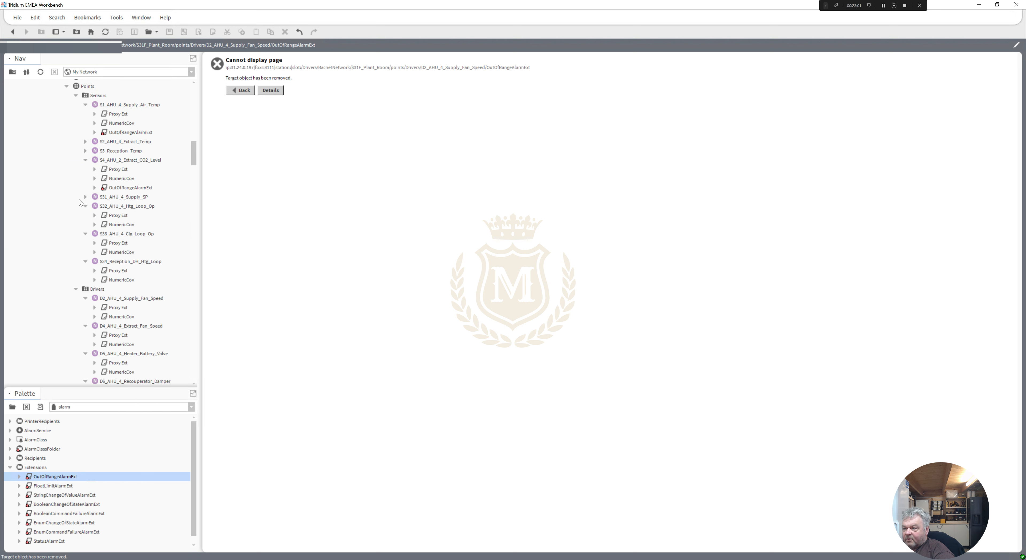
{"action": "left_click", "coordinate": [85, 197]}
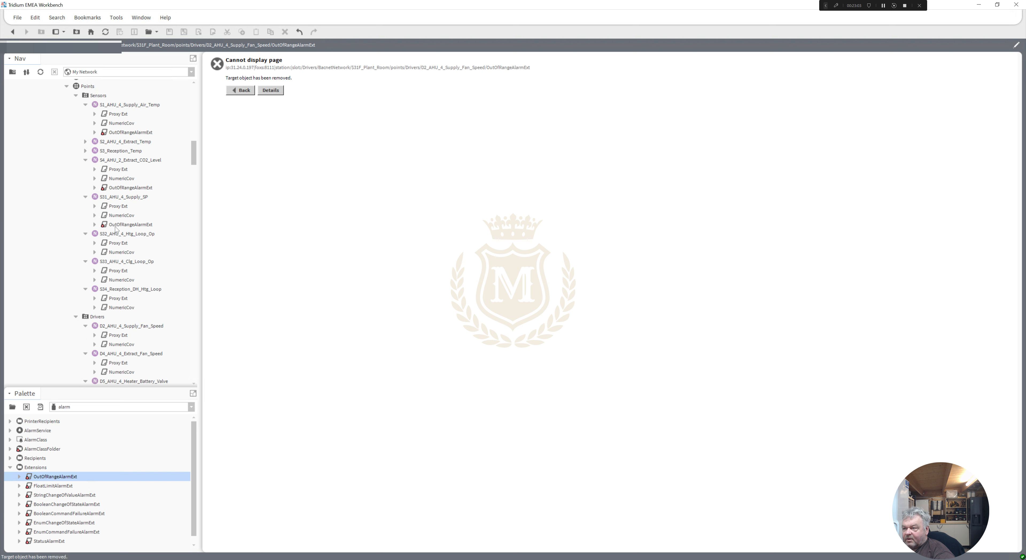
{"action": "right_click", "coordinate": [115, 227]}
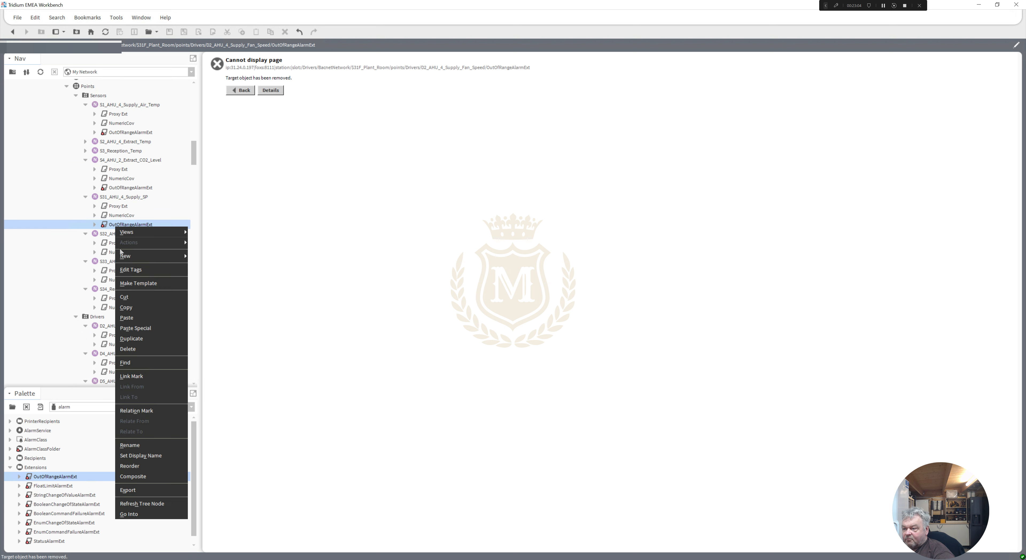
{"action": "left_click", "coordinate": [143, 349]}
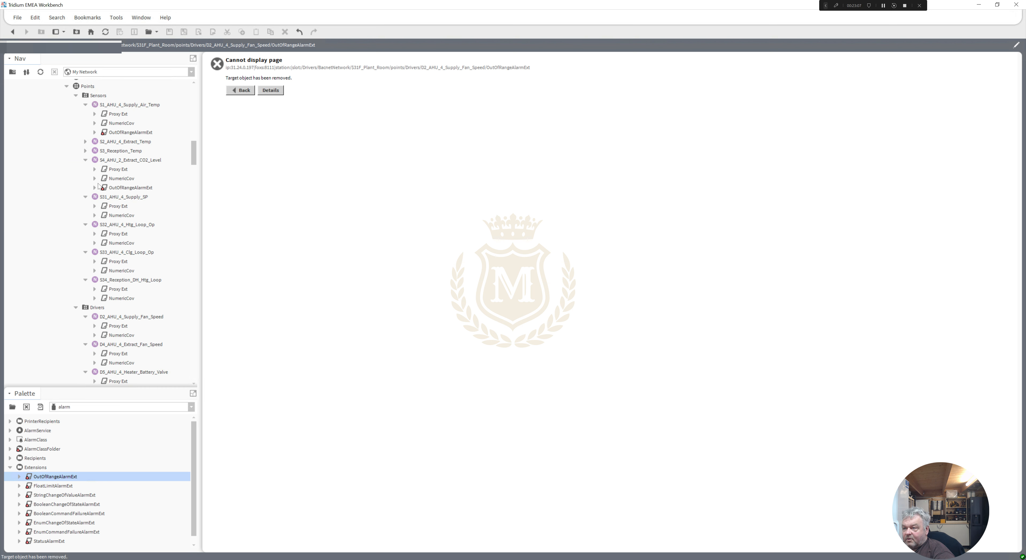
Copy the OutOfRangeAlarmExt from the S1_AHU_4_Supply_Air_Temp sensor point, collapsing the S4_AHU_2_Extract_CO2_Level point
{"action": "left_click", "coordinate": [112, 189]}
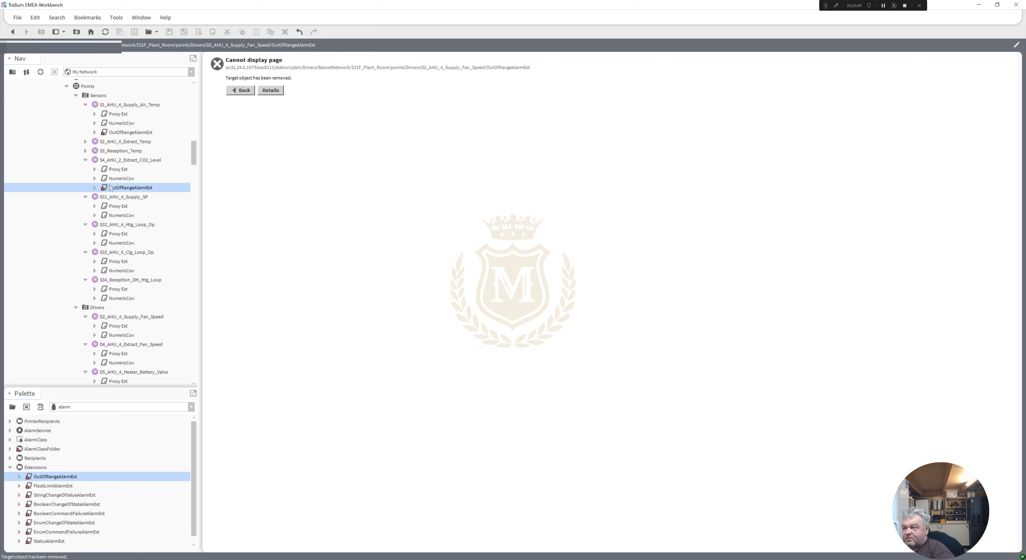
{"action": "left_click", "coordinate": [86, 160]}
{"action": "left_click", "coordinate": [115, 134]}
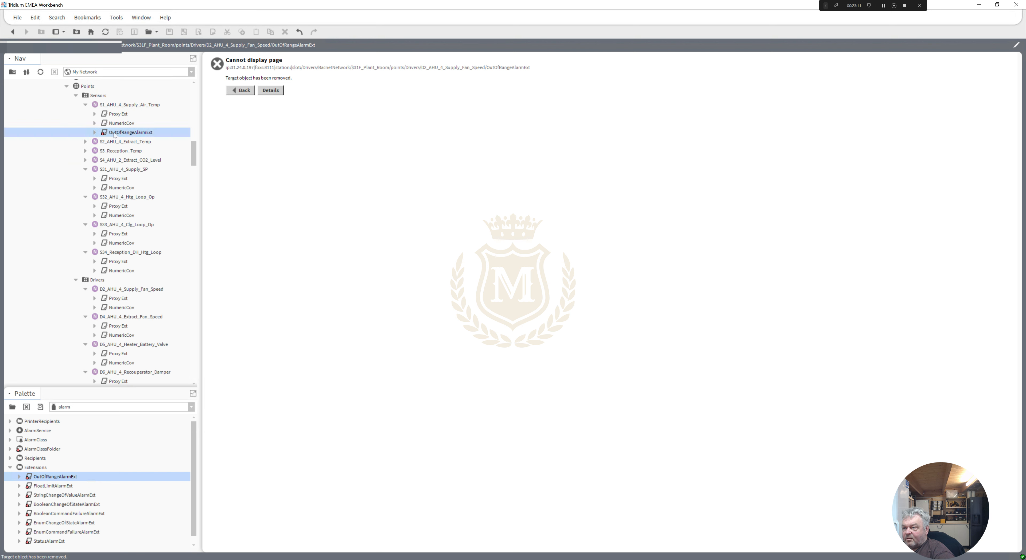
{"action": "right_click", "coordinate": [114, 134]}
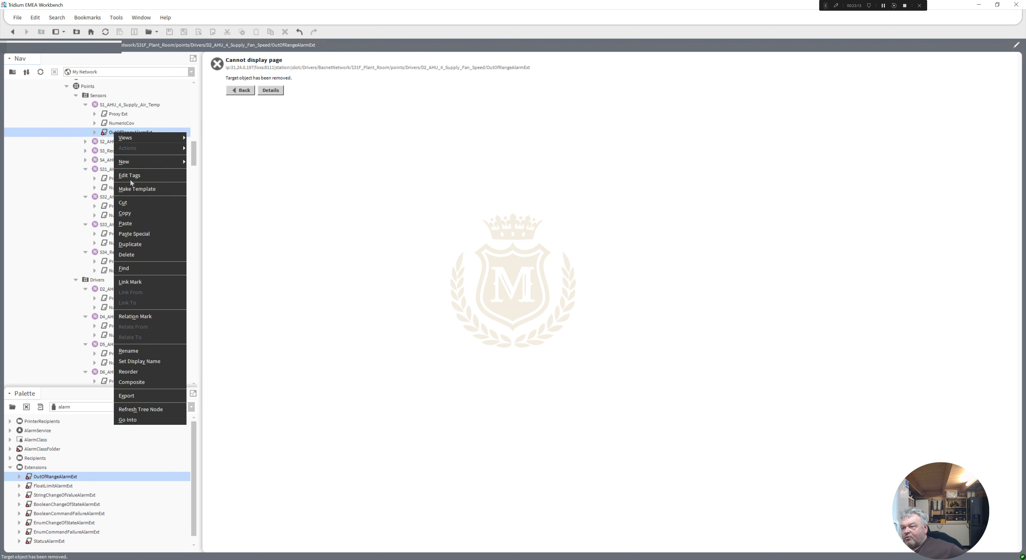
{"action": "left_click", "coordinate": [134, 215]}
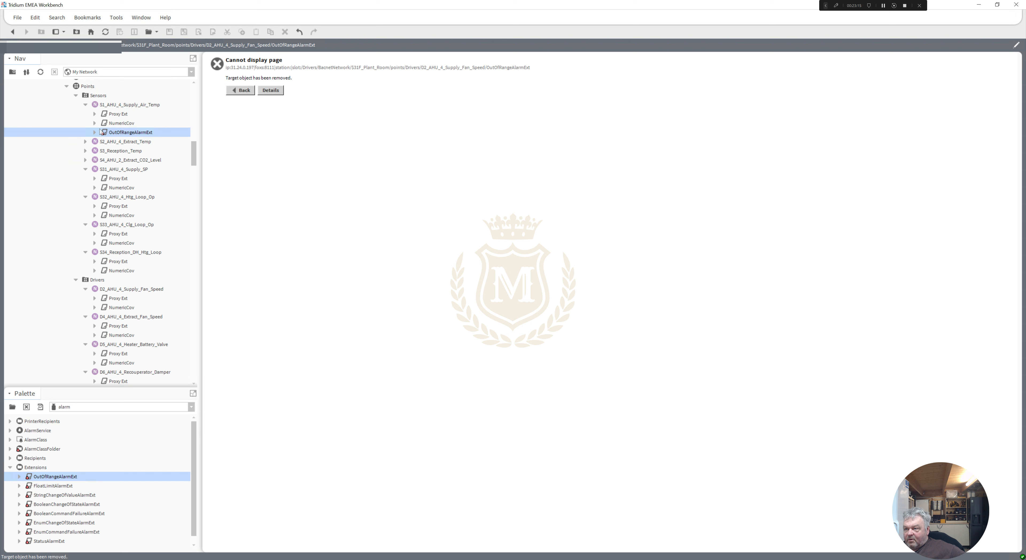
Collapse the expanded AHU_4 and Reception sensor and driver points of the 1F_Plant_Room controller in the tree
{"action": "left_click", "coordinate": [85, 105]}
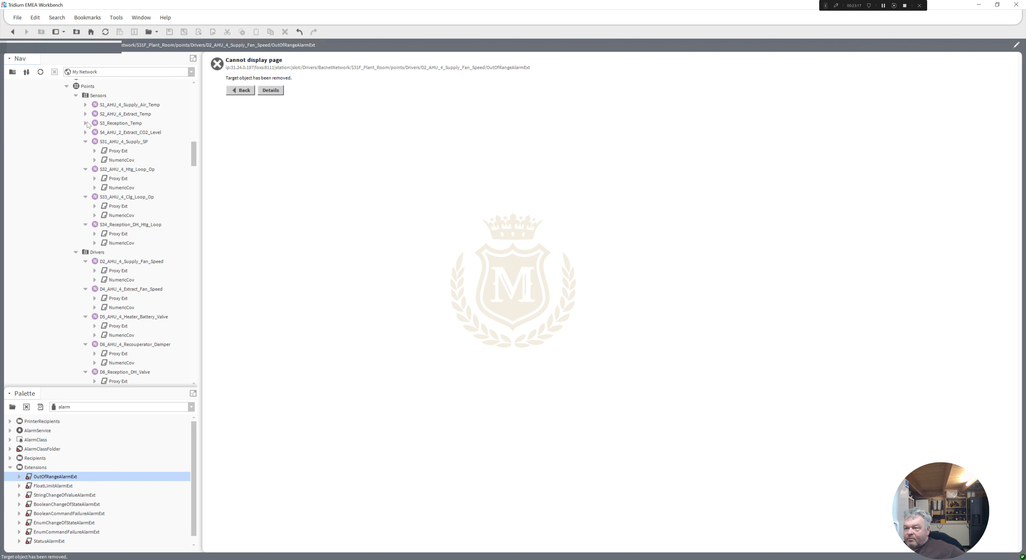
{"action": "left_click", "coordinate": [85, 141]}
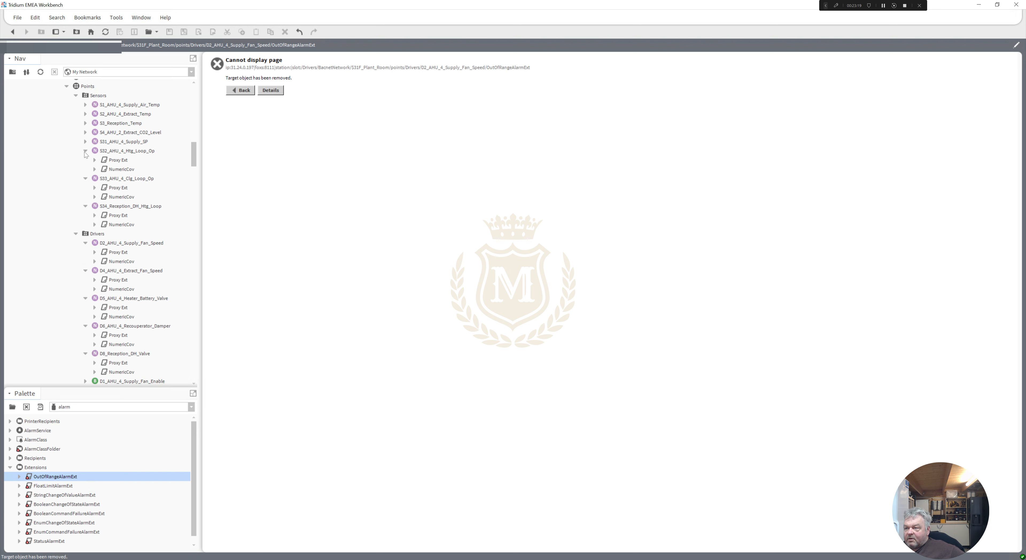
{"action": "left_click", "coordinate": [85, 151]}
{"action": "left_click", "coordinate": [86, 160]}
{"action": "left_click", "coordinate": [85, 169]}
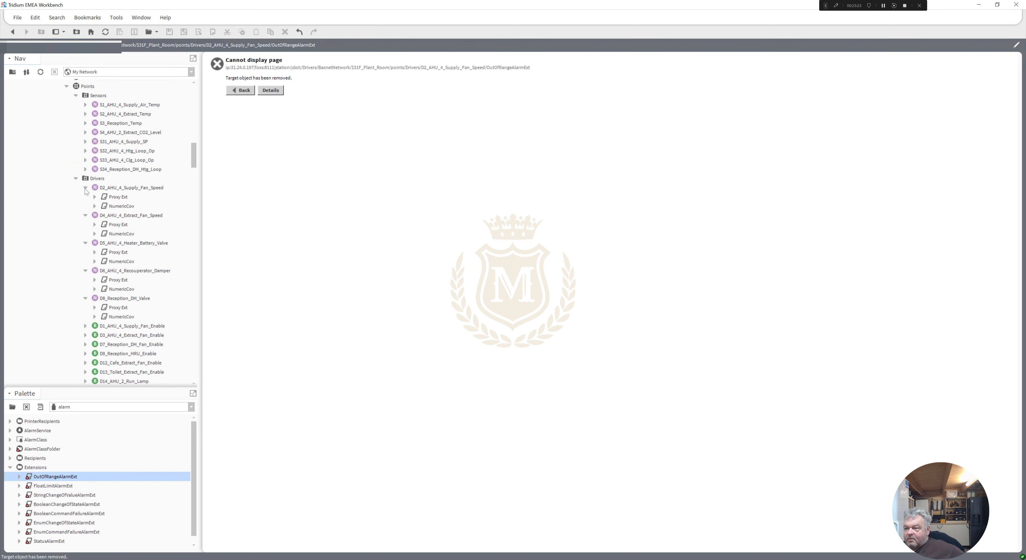
{"action": "left_click", "coordinate": [85, 188]}
{"action": "left_click", "coordinate": [85, 196]}
{"action": "left_click", "coordinate": [86, 206]}
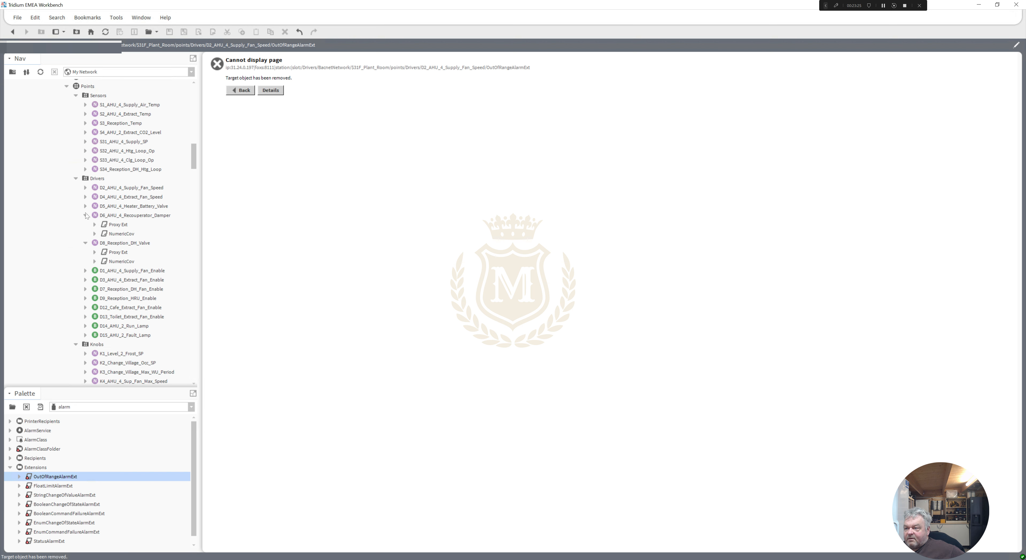
{"action": "left_click", "coordinate": [85, 215]}
{"action": "left_click", "coordinate": [85, 224]}
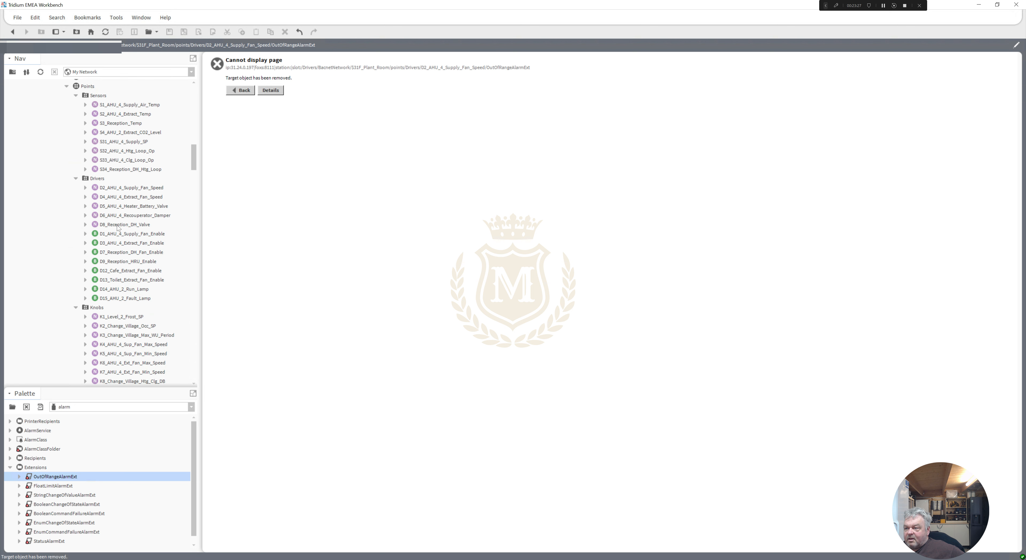
Paste the OutOfRangeAlarmExt into the Pool_AHU sensors S1_Return_Air_Humidity and S2_Return_Air_Temp, keeping its default name
{"action": "left_click_drag", "start_coordinate": [193, 168], "coordinate": [196, 207]}
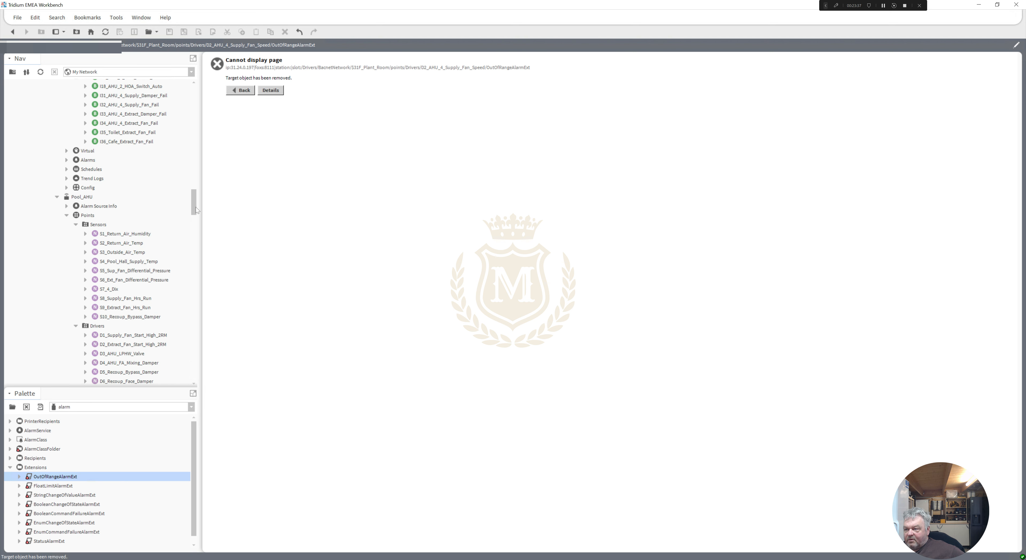
{"action": "right_click", "coordinate": [130, 235]}
{"action": "mouse_move", "coordinate": [131, 235]}
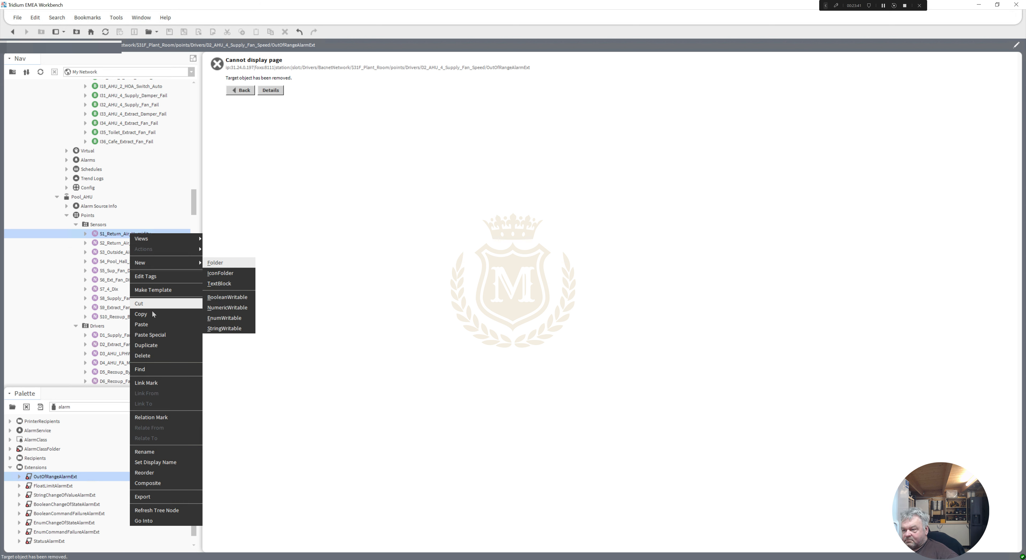
{"action": "left_click", "coordinate": [152, 325]}
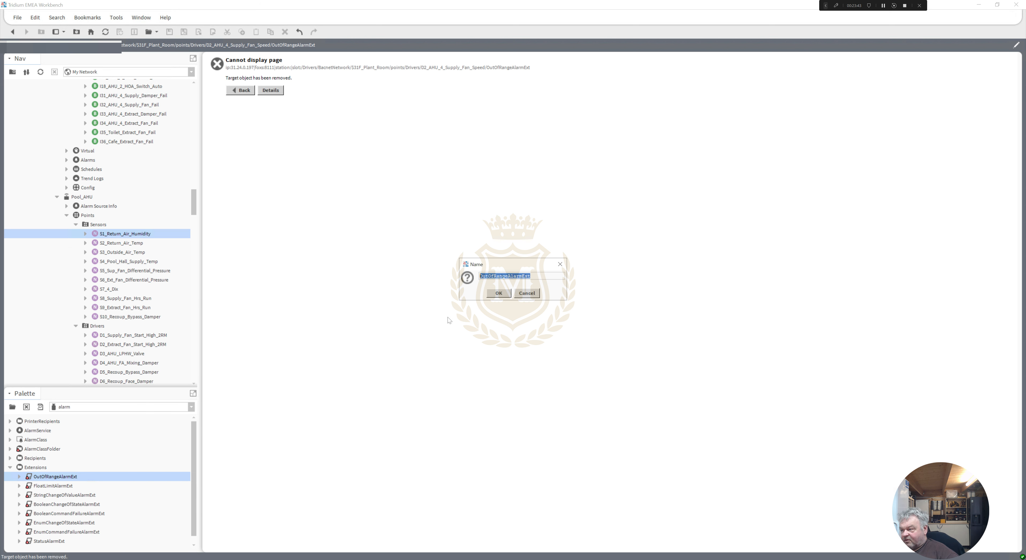
{"action": "left_click", "coordinate": [497, 294]}
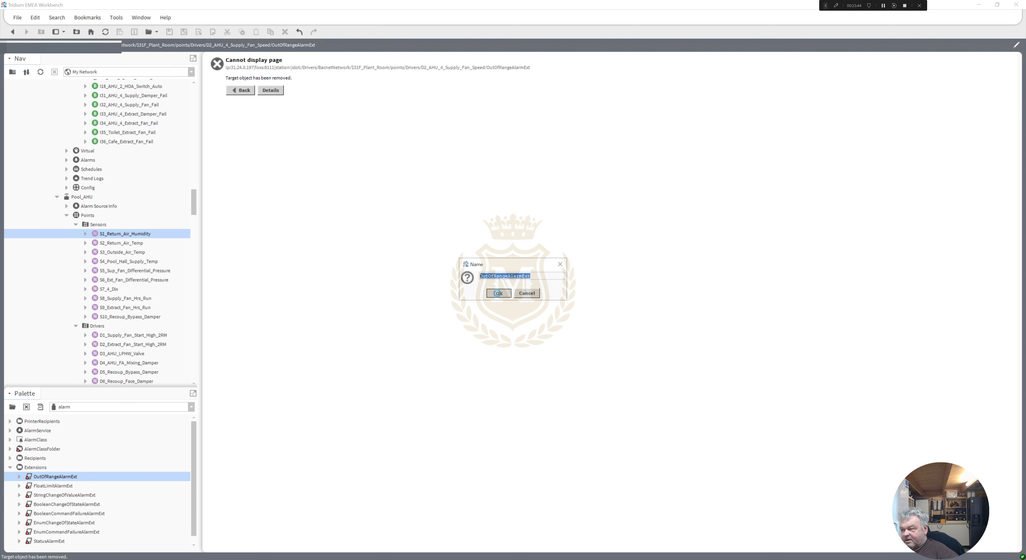
{"action": "left_click", "coordinate": [120, 246]}
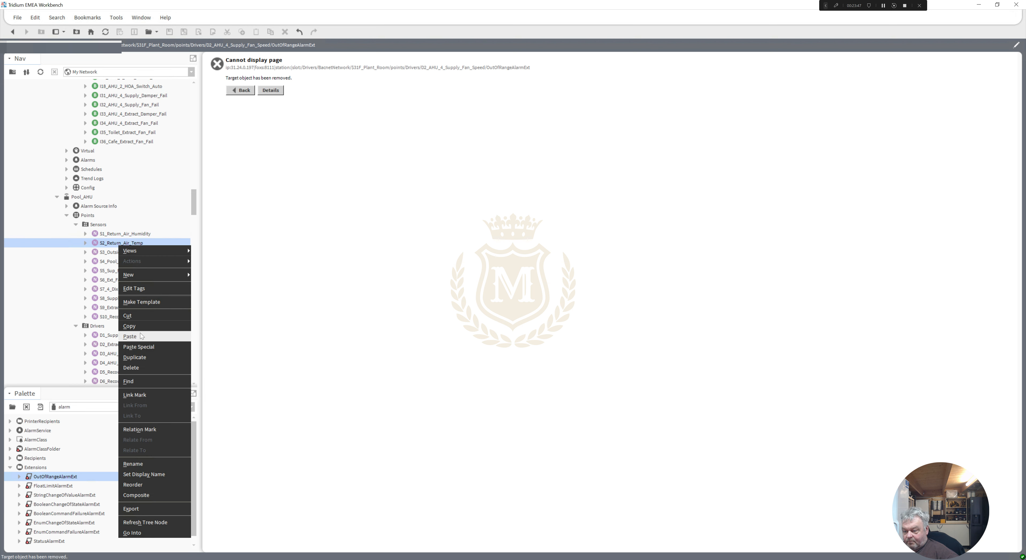
{"action": "left_click", "coordinate": [142, 336]}
{"action": "key", "text": "Return"}
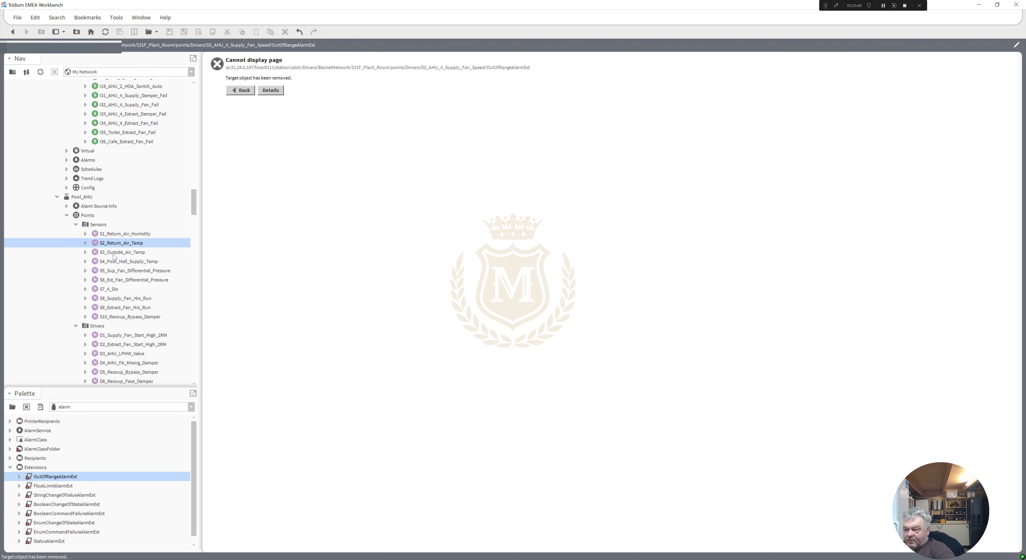
Paste the OutOfRangeAlarmExt into the Pool_AHU sensors S3_Outside_Air_Temp and S4_Pool_Hall_Supply_Temp
{"action": "right_click", "coordinate": [114, 254]}
{"action": "left_click", "coordinate": [144, 346]}
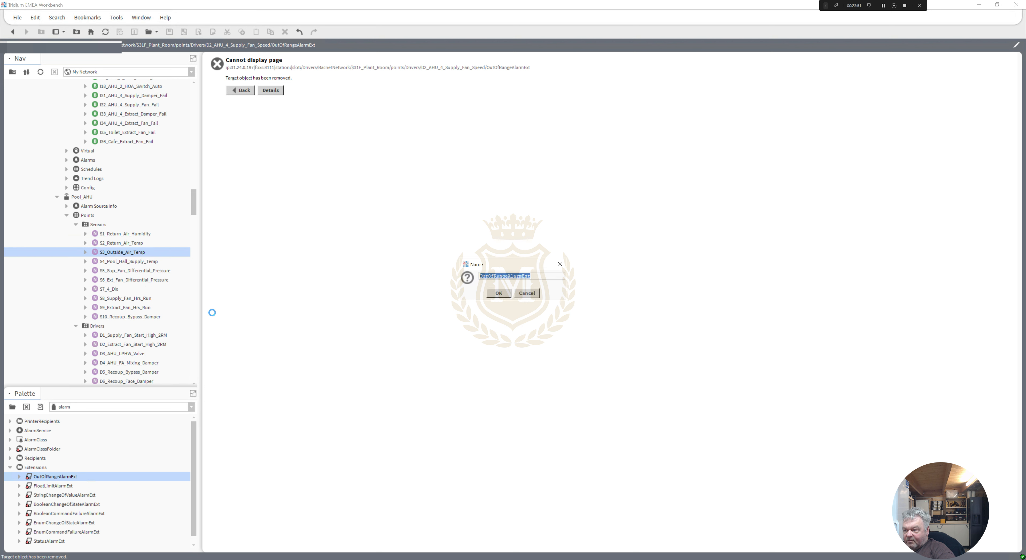
{"action": "key", "text": "Return"}
{"action": "left_click", "coordinate": [118, 262]}
{"action": "right_click", "coordinate": [118, 262]}
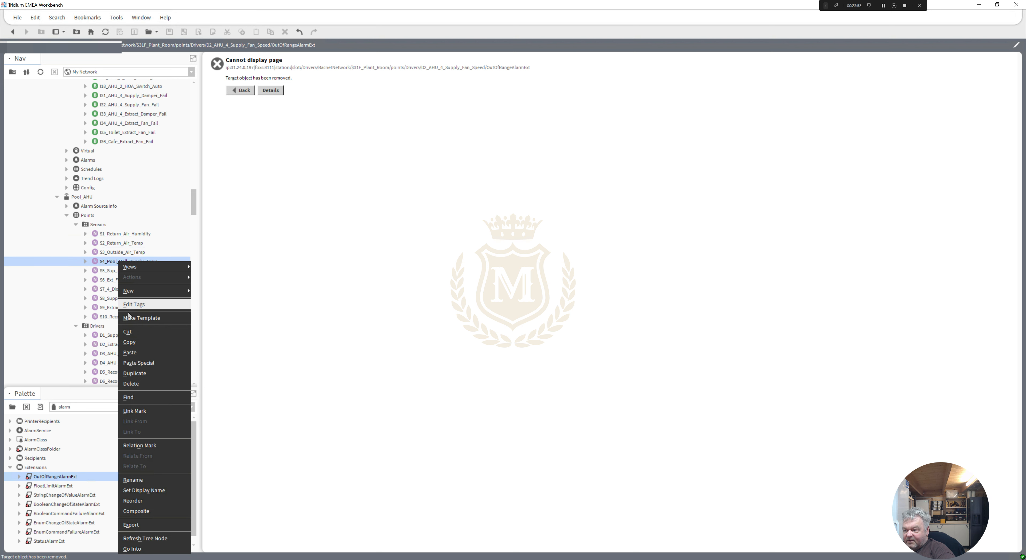
{"action": "left_click", "coordinate": [142, 352]}
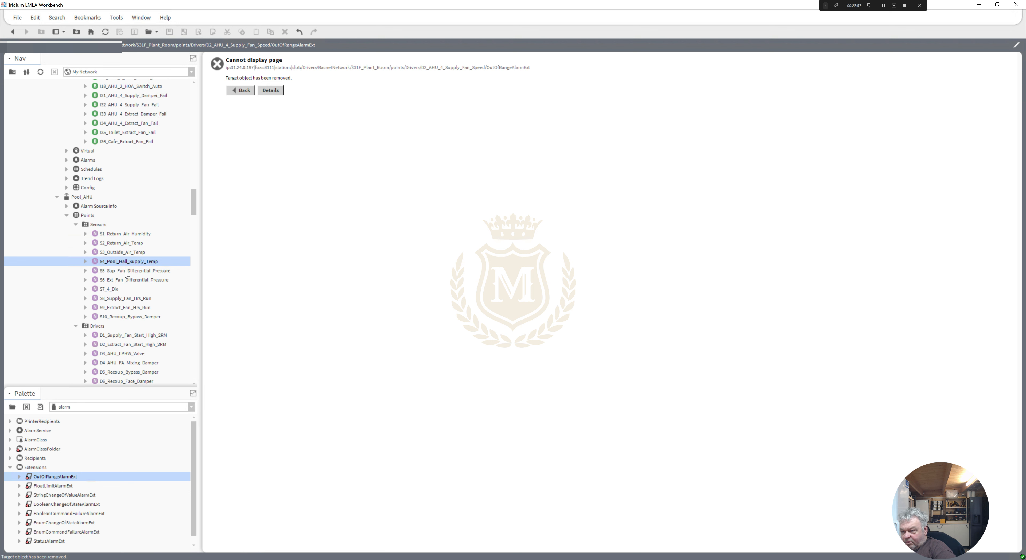
Paste the OutOfRangeAlarmExt into the Pool_AHU sensors S5_Sup_Fan_Differential_Pressure and S6_Ext_Fan_Differential_Pressure
{"action": "double_click", "coordinate": [125, 272]}
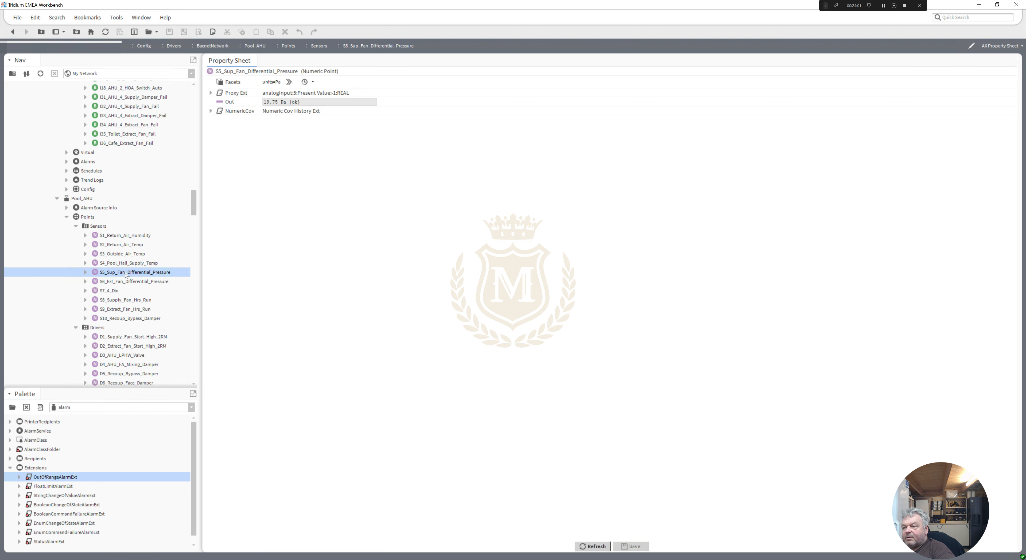
{"action": "right_click", "coordinate": [125, 273]}
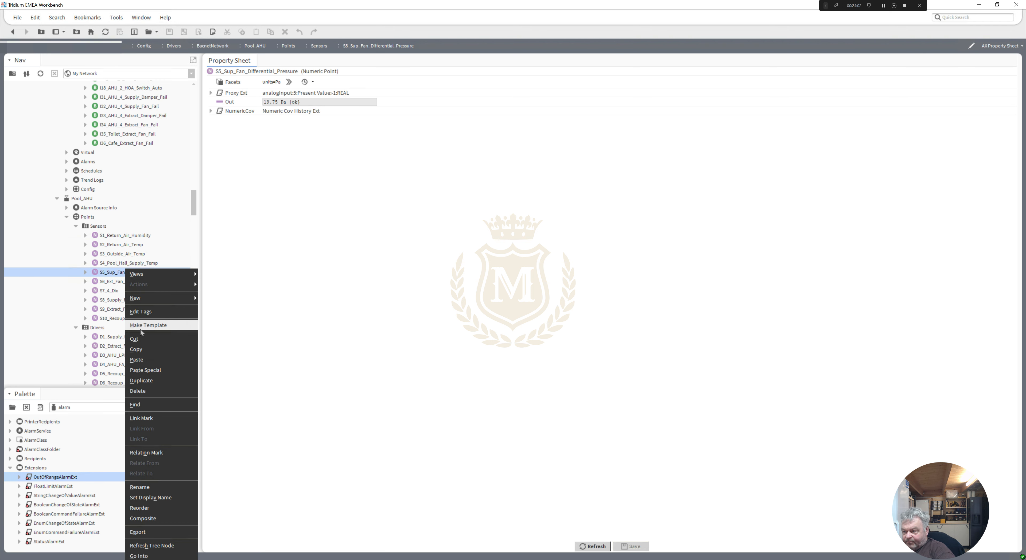
{"action": "left_click", "coordinate": [152, 360]}
{"action": "key", "text": "Return"}
{"action": "left_click", "coordinate": [113, 281]}
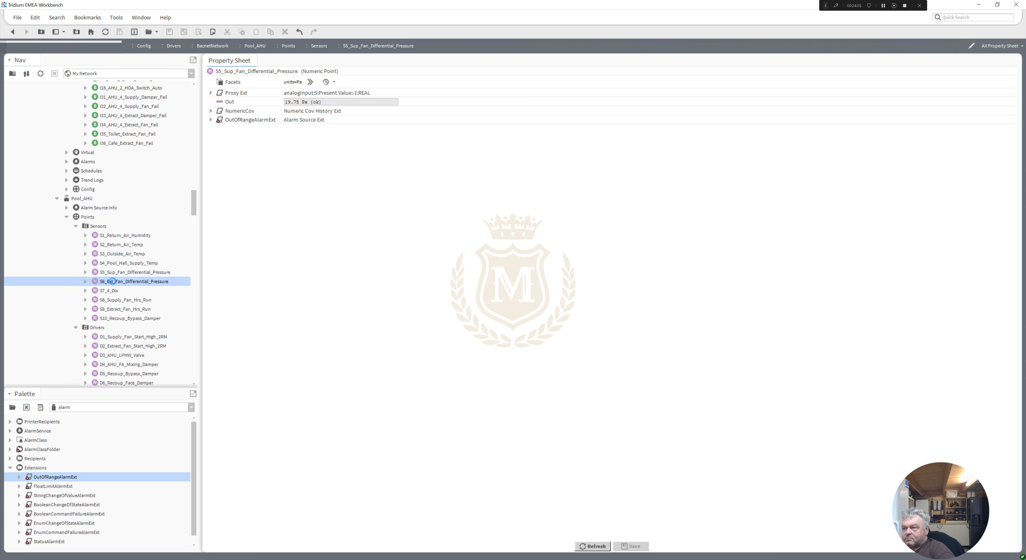
{"action": "right_click", "coordinate": [113, 282]}
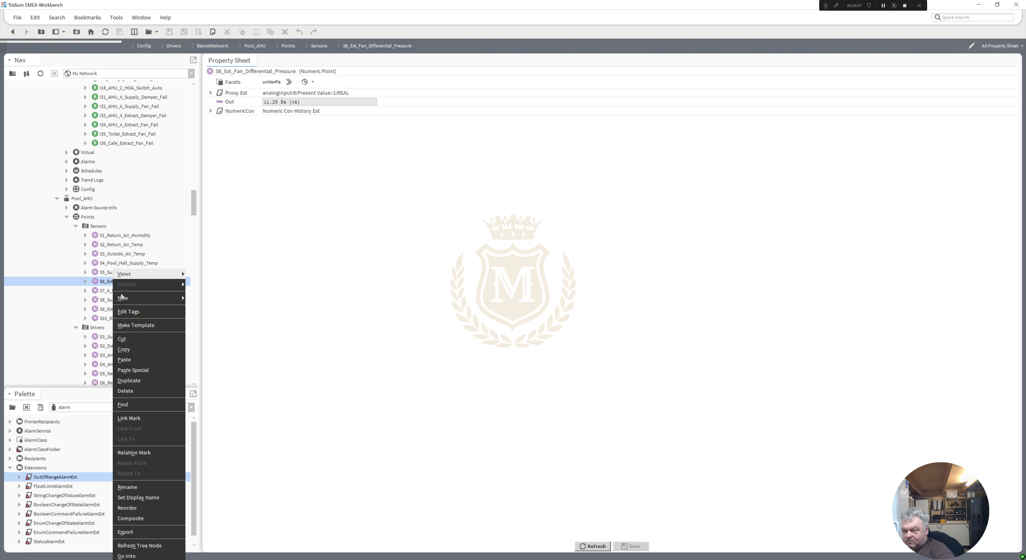
{"action": "left_click", "coordinate": [139, 360]}
{"action": "key", "text": "Return"}
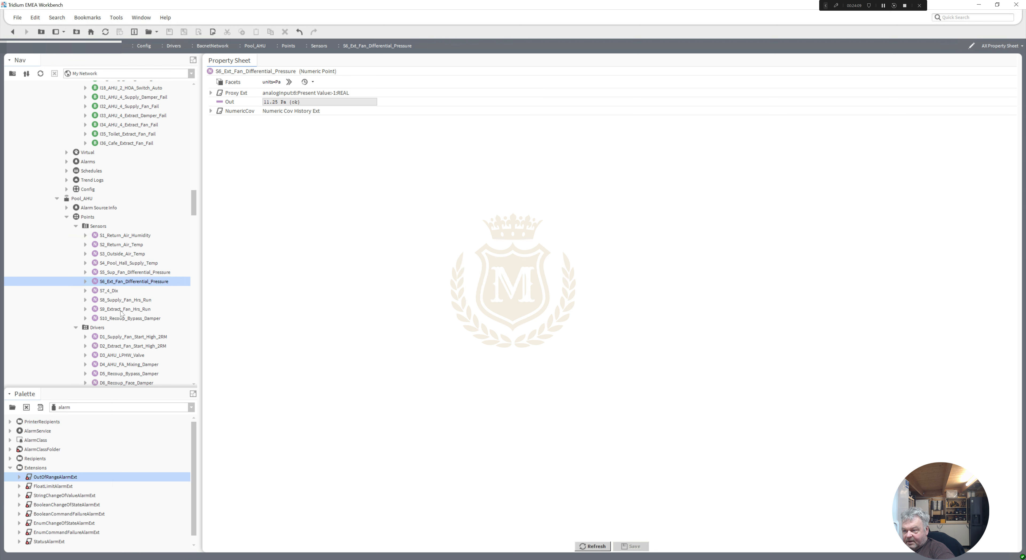
{"action": "left_click", "coordinate": [111, 294]}
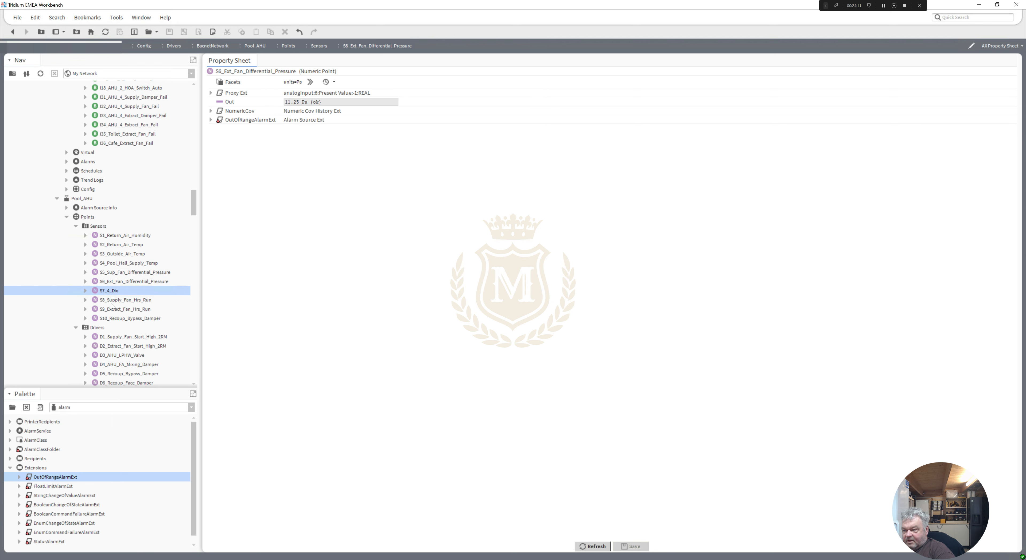
{"action": "left_click", "coordinate": [113, 303]}
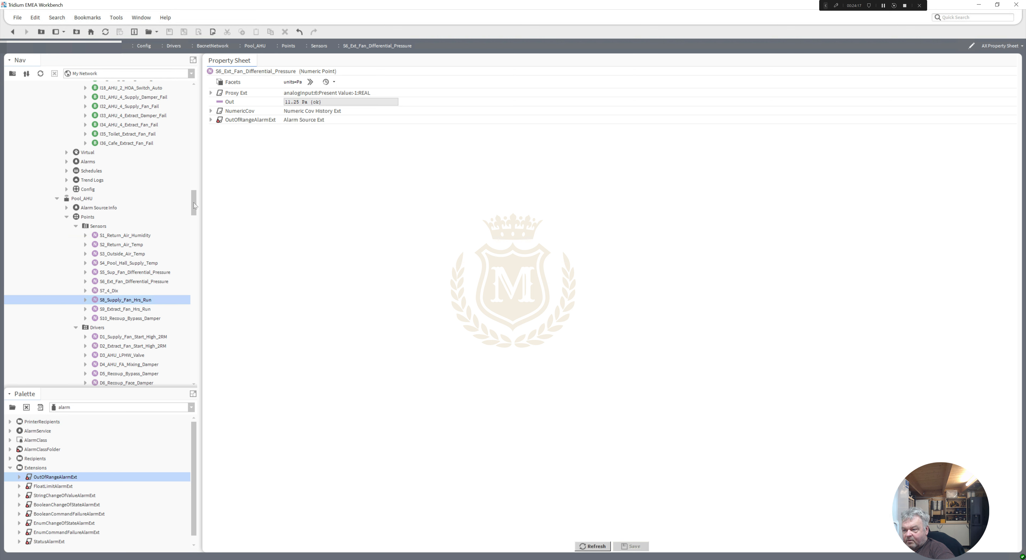
Paste the OutOfRangeAlarmExt into the Main_Plant_Room sensors S1_Outside_Air_Temp and S2_Boiler_Common_Flow_Temp
{"action": "left_click_drag", "start_coordinate": [193, 202], "coordinate": [198, 241]}
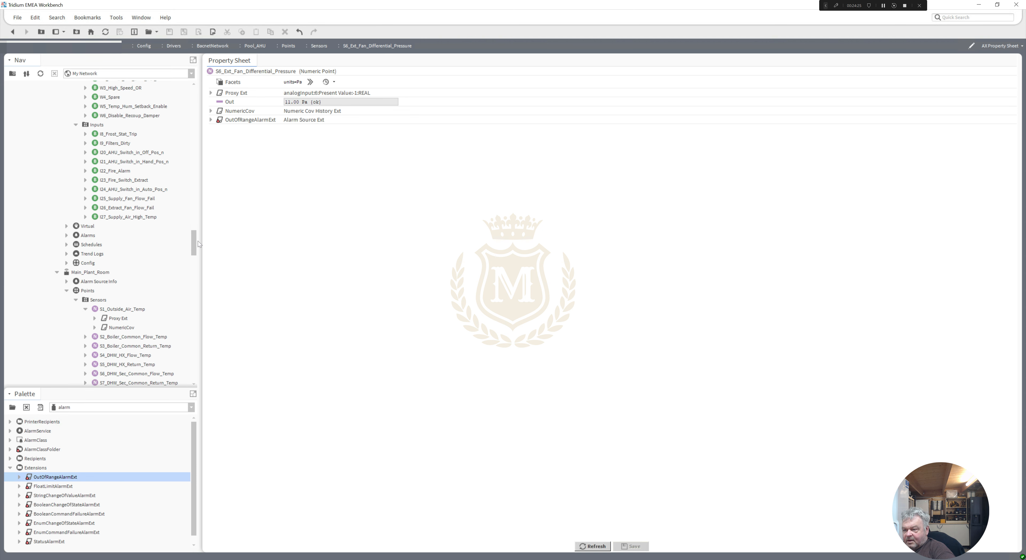
{"action": "left_click", "coordinate": [85, 309]}
{"action": "right_click", "coordinate": [111, 313]}
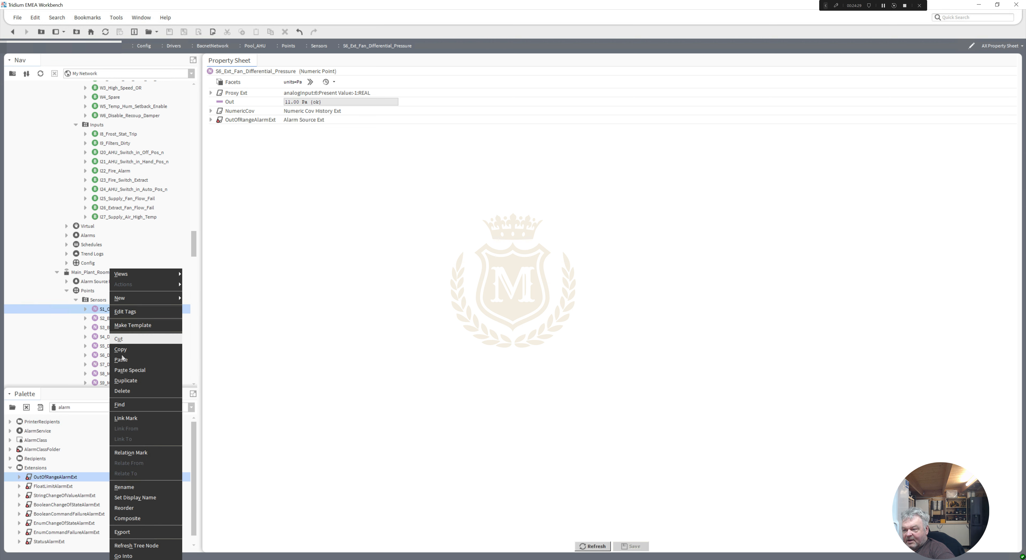
{"action": "left_click", "coordinate": [119, 332]}
{"action": "key", "text": "Return"}
{"action": "left_click", "coordinate": [118, 319]}
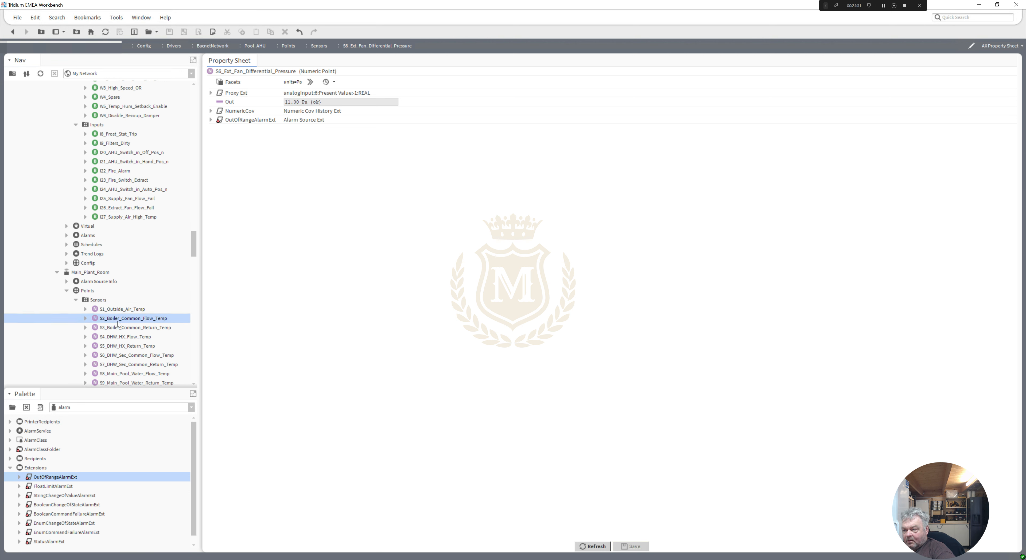
{"action": "right_click", "coordinate": [118, 318]}
{"action": "left_click", "coordinate": [129, 358]}
Paste the OutOfRangeAlarmExt into the Main_Plant_Room sensors S3_Boiler_Common_Return_Temp and S4_DHW_HX_Flow_Temp
{"action": "left_click", "coordinate": [120, 328]}
{"action": "right_click", "coordinate": [120, 327]}
{"action": "left_click", "coordinate": [129, 347]}
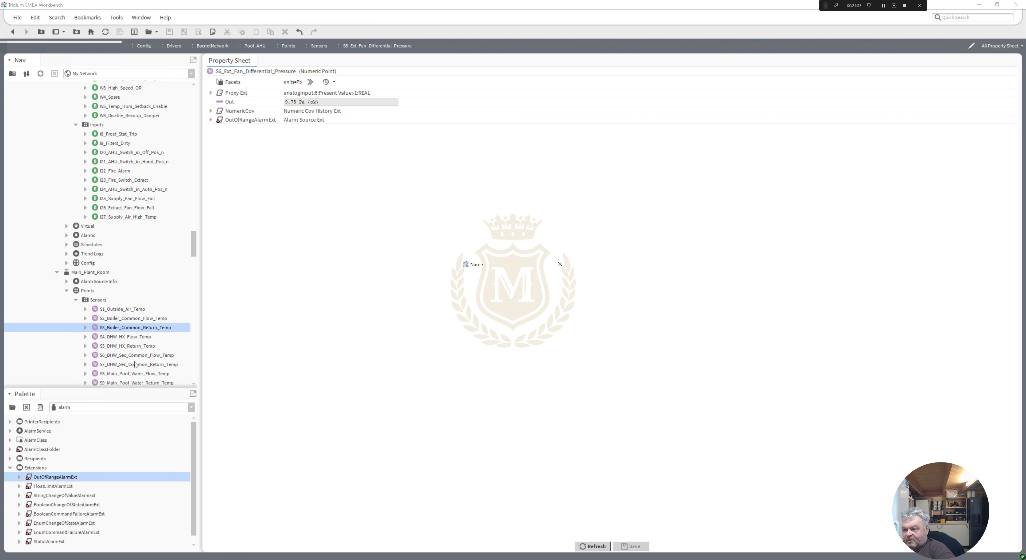
{"action": "key", "text": "Return"}
{"action": "left_click", "coordinate": [123, 336]}
{"action": "right_click", "coordinate": [122, 337]}
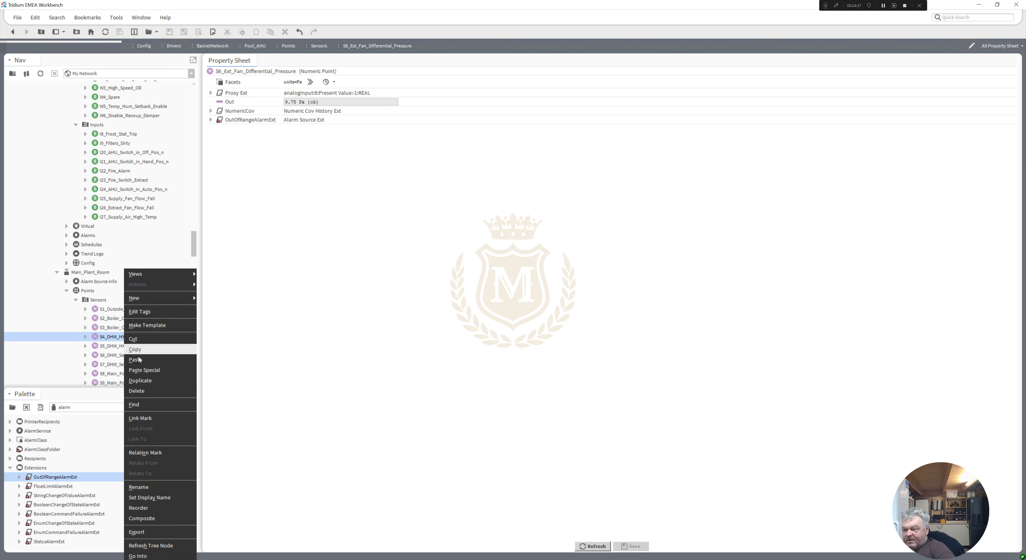
{"action": "left_click", "coordinate": [135, 360]}
{"action": "key", "text": "Return"}
Paste the OutOfRangeAlarmExt into the Main_Plant_Room sensors S5_DHW_HX_Return_Temp and S6_DHW_Sec_Common_Flow_Temp
{"action": "left_click", "coordinate": [124, 346]}
{"action": "right_click", "coordinate": [124, 346]}
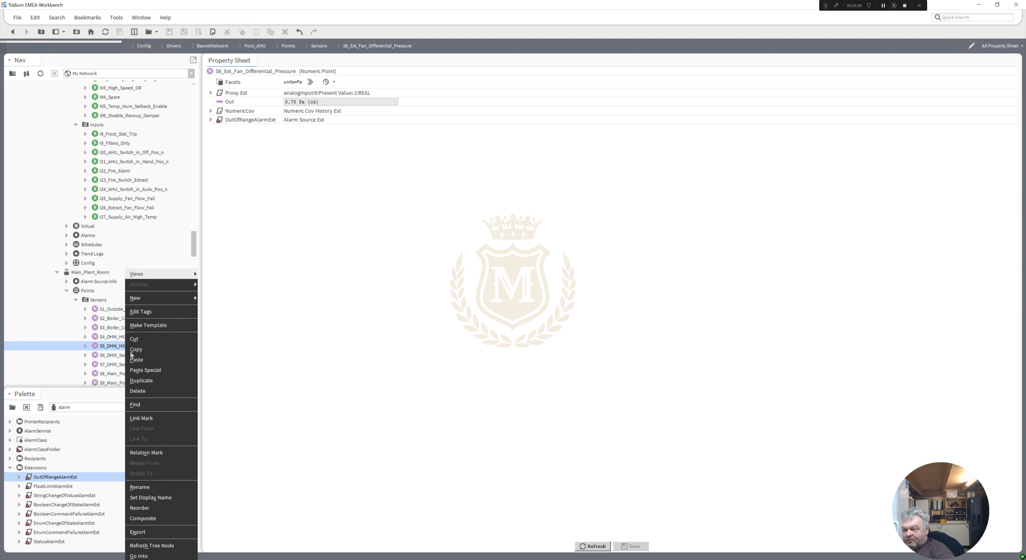
{"action": "left_click", "coordinate": [137, 360]}
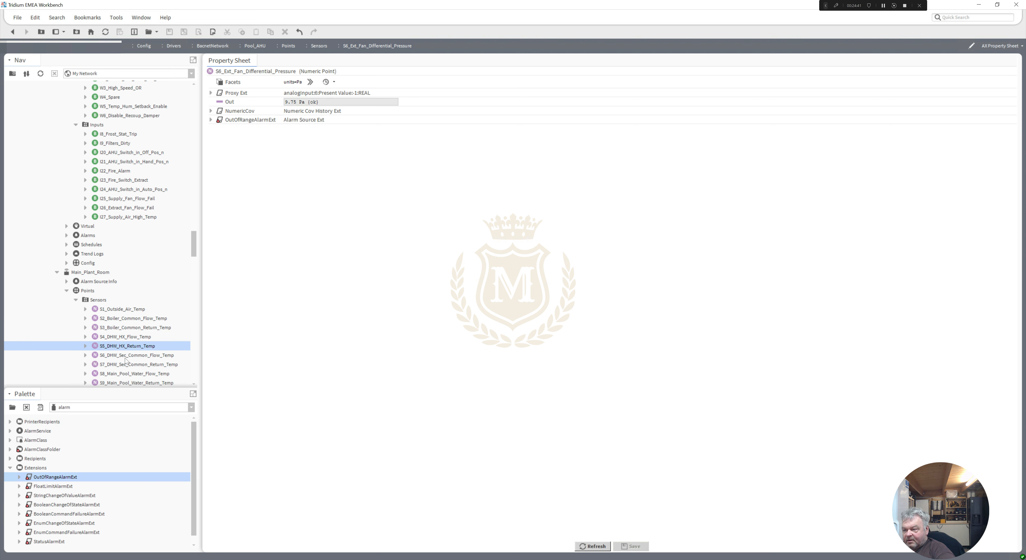
{"action": "left_click", "coordinate": [125, 358]}
{"action": "right_click", "coordinate": [125, 358]}
{"action": "left_click", "coordinate": [134, 363]}
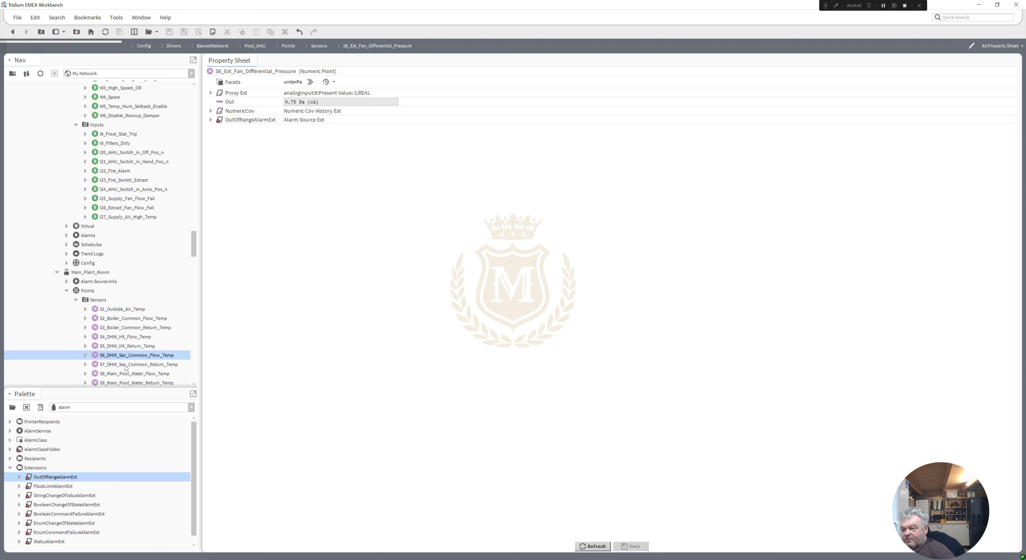
Paste the OutOfRangeAlarmExt into the Main_Plant_Room sensor S7_DHW_Sec_Common_Return_Temp
{"action": "left_click", "coordinate": [125, 366]}
{"action": "right_click", "coordinate": [126, 368]}
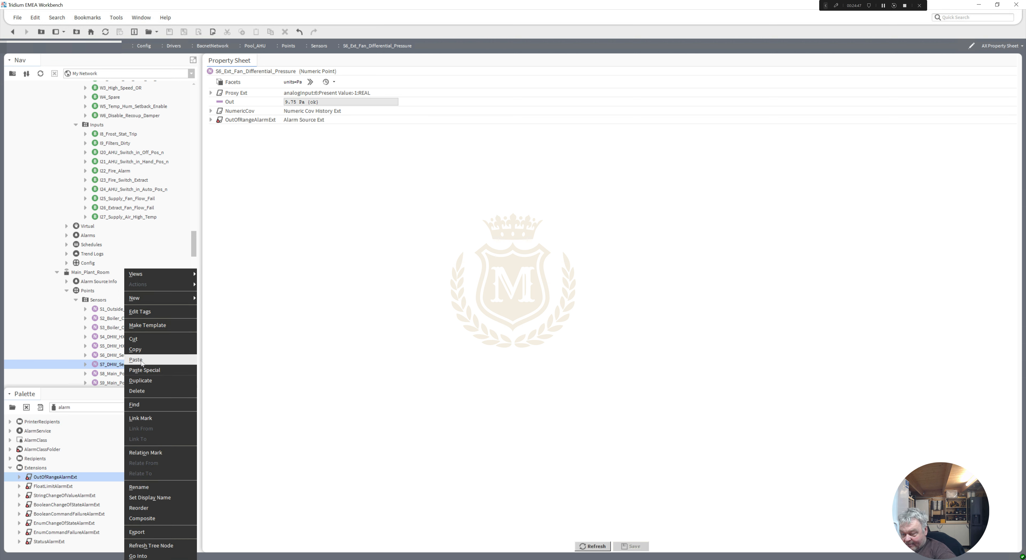
{"action": "left_click", "coordinate": [136, 360]}
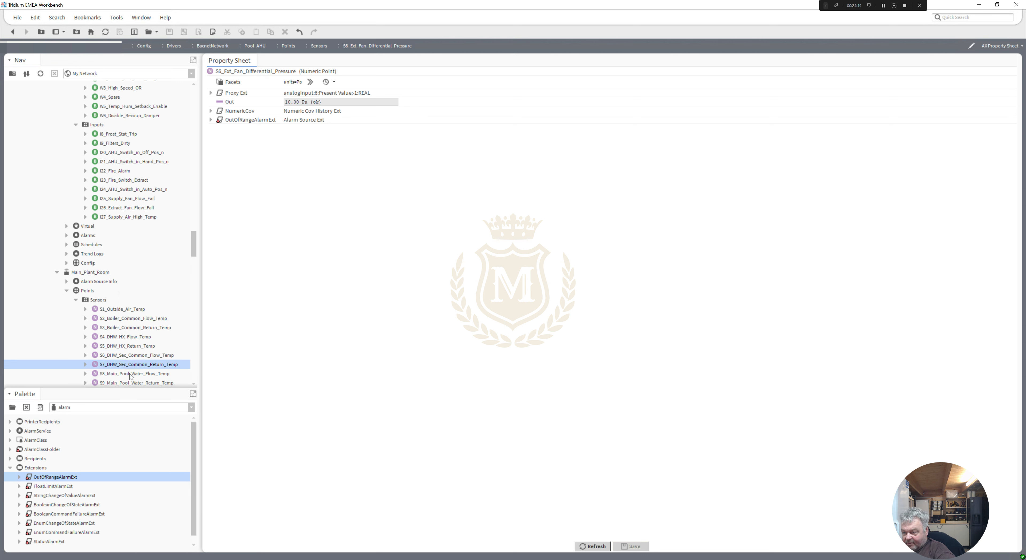
Paste the OutOfRangeAlarmExt into the Main_Plant_Room sensors S8_Main_Pool_Water_Flow_Temp and S9_Main_Pool_Water_Return_Temp
{"action": "right_click", "coordinate": [131, 374]}
{"action": "left_click", "coordinate": [171, 356]}
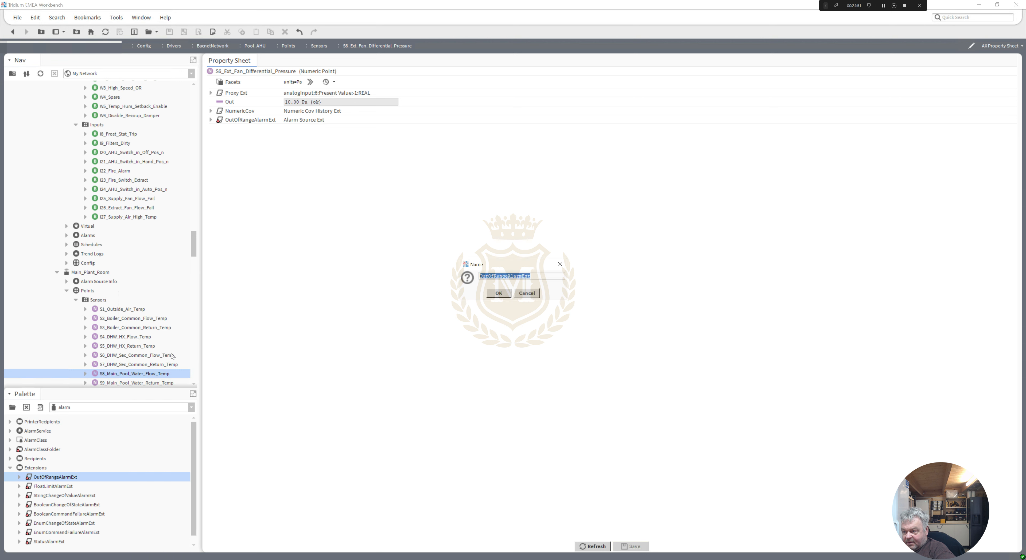
{"action": "key", "text": "Return"}
{"action": "scroll", "coordinate": [193, 258], "scroll_direction": "down", "scroll_amount": 3}
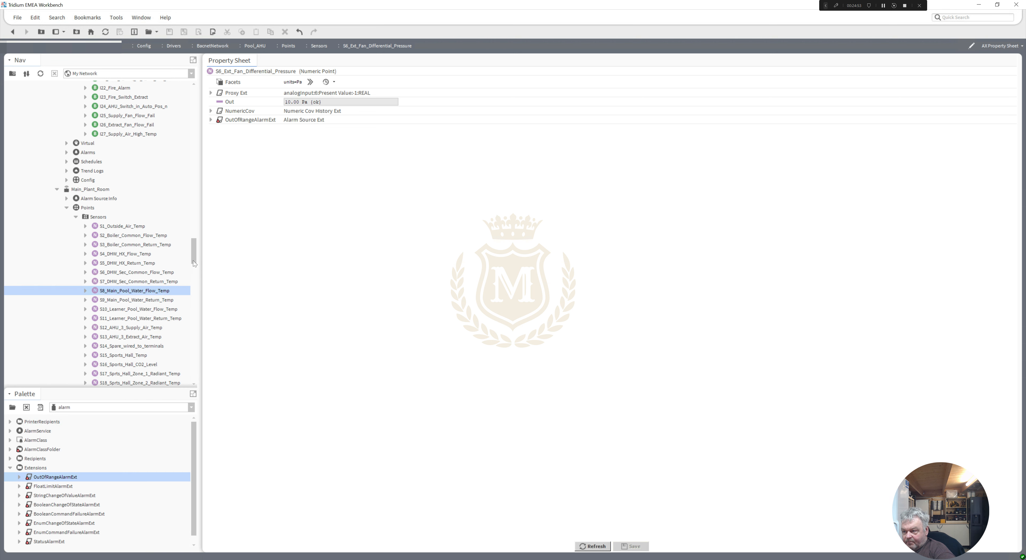
{"action": "right_click", "coordinate": [146, 301]}
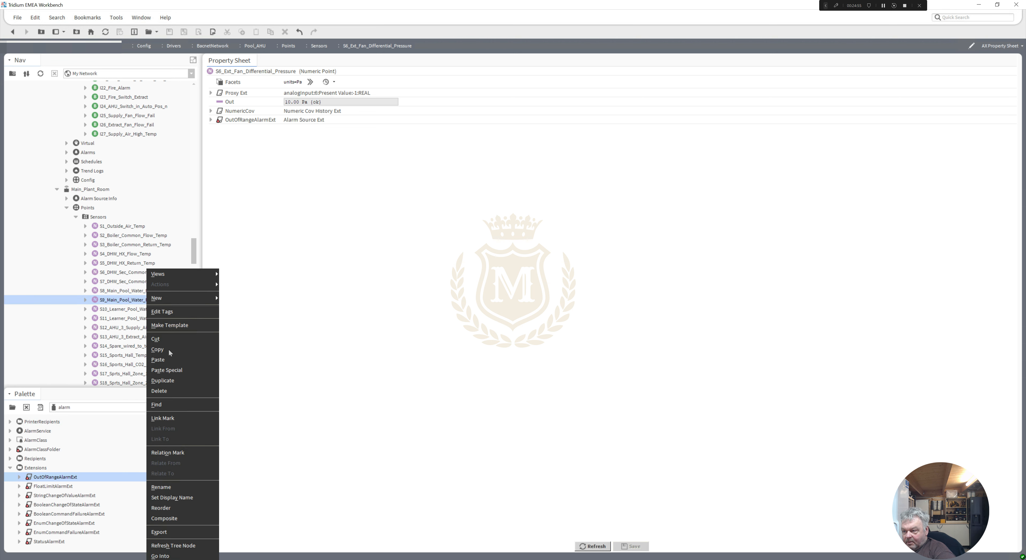
{"action": "left_click", "coordinate": [170, 361]}
{"action": "key", "text": "Return"}
Paste the OutOfRangeAlarmExt into the Main_Plant_Room sensors S10_Learner_Pool_Water_Flow_Temp and S11_Learner_Pool_Water_Return_Temp
{"action": "right_click", "coordinate": [144, 309]}
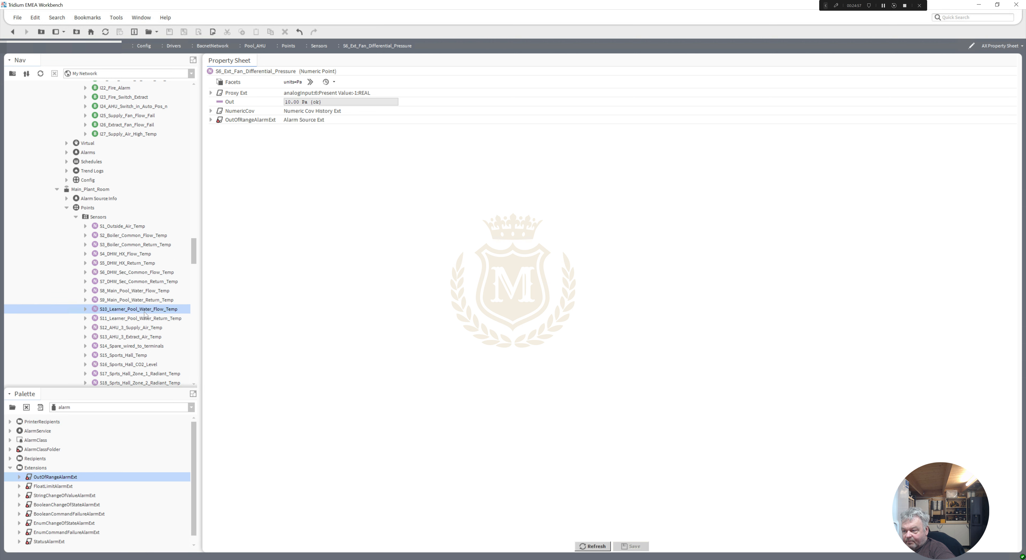
{"action": "left_click", "coordinate": [169, 361]}
{"action": "right_click", "coordinate": [139, 319]}
{"action": "left_click", "coordinate": [146, 351]}
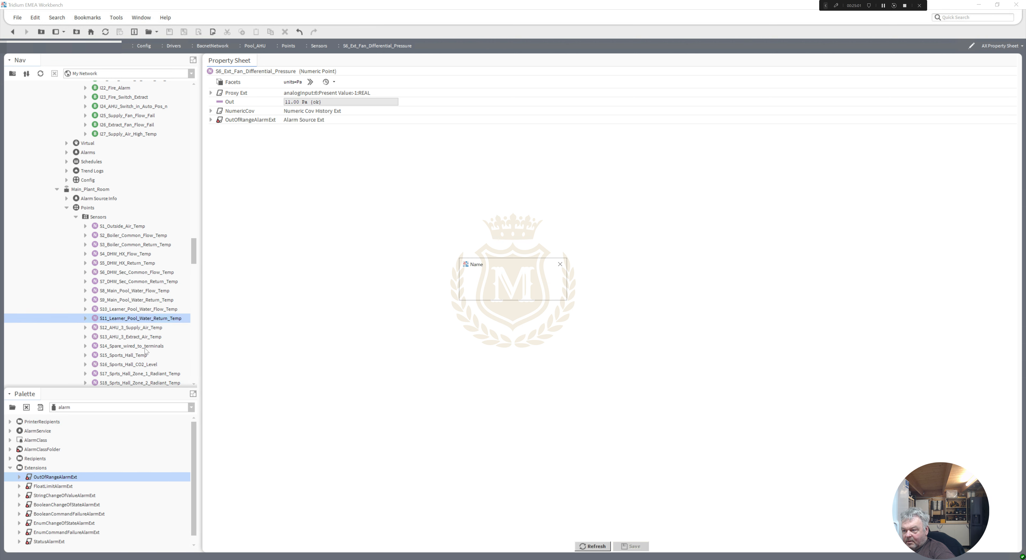
{"action": "key", "text": "Return"}
Paste the OutOfRangeAlarmExt into the Main_Plant_Room sensors S12_AHU_3_Supply_Air_Temp and S13_AHU_3_Extract_Air_Temp
{"action": "right_click", "coordinate": [133, 327]}
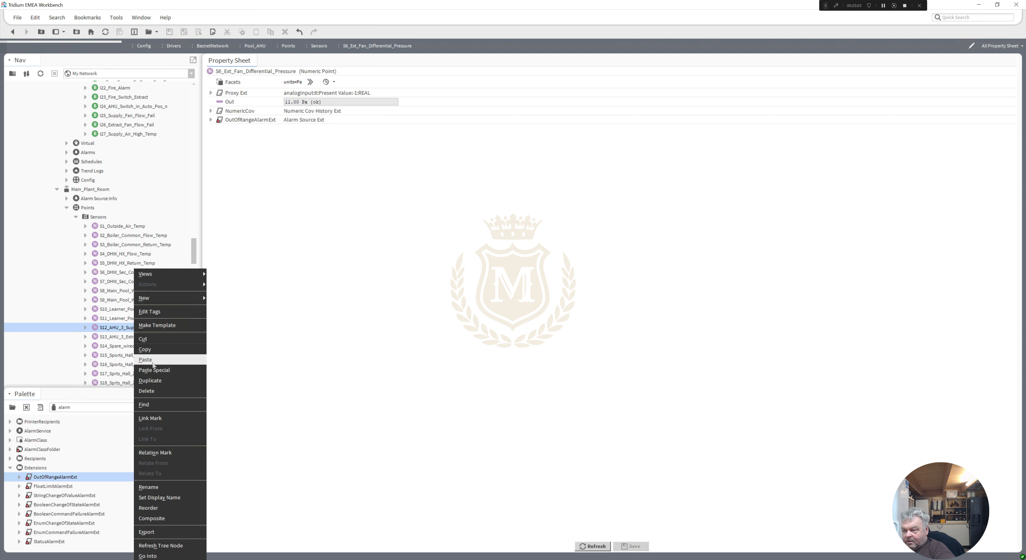
{"action": "left_click", "coordinate": [153, 362]}
{"action": "right_click", "coordinate": [130, 337]}
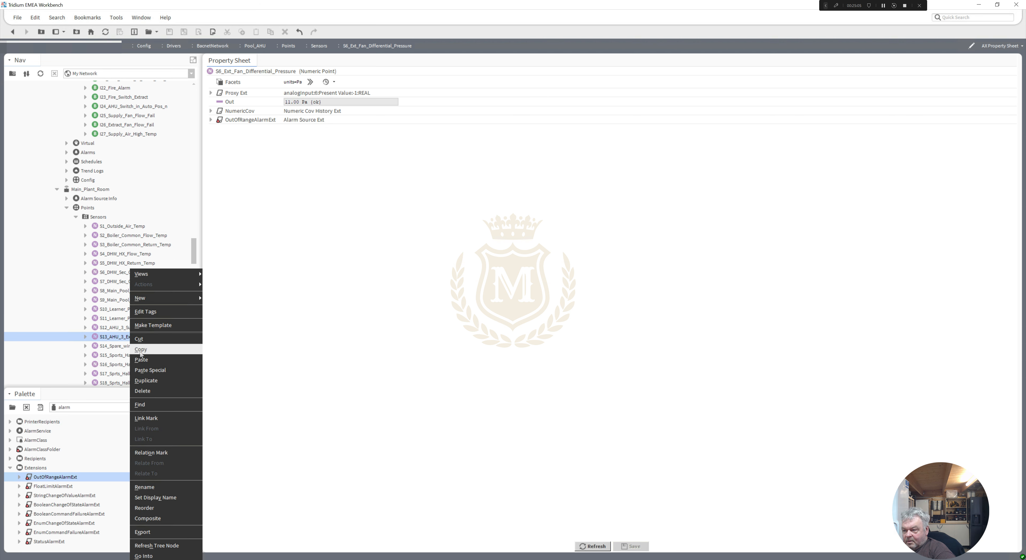
{"action": "left_click", "coordinate": [141, 359]}
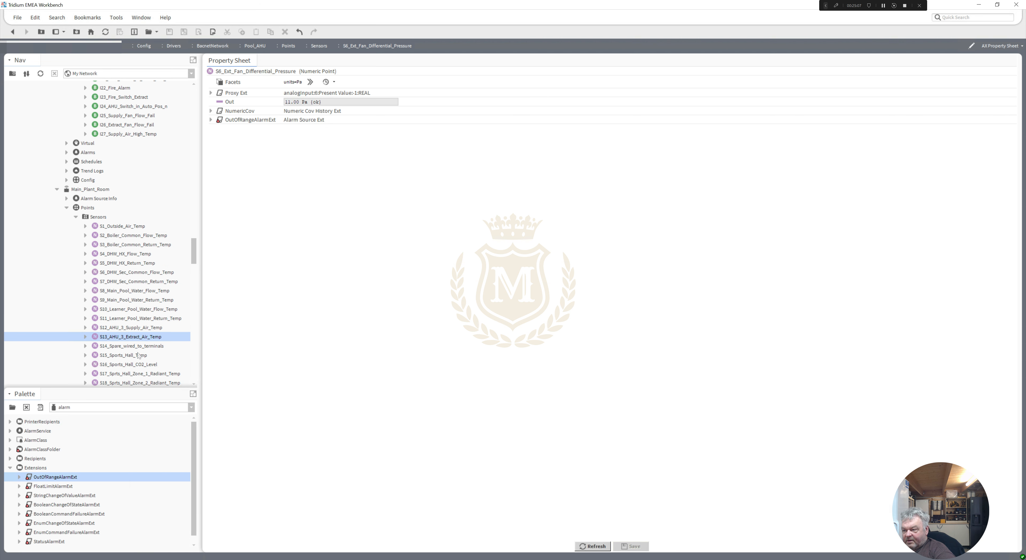
Paste the OutOfRangeAlarmExt into the Main_Plant_Room sensors S15_Sports_Hall_Temp and S16_Sports_Hall_CO2_Level
{"action": "right_click", "coordinate": [125, 357]}
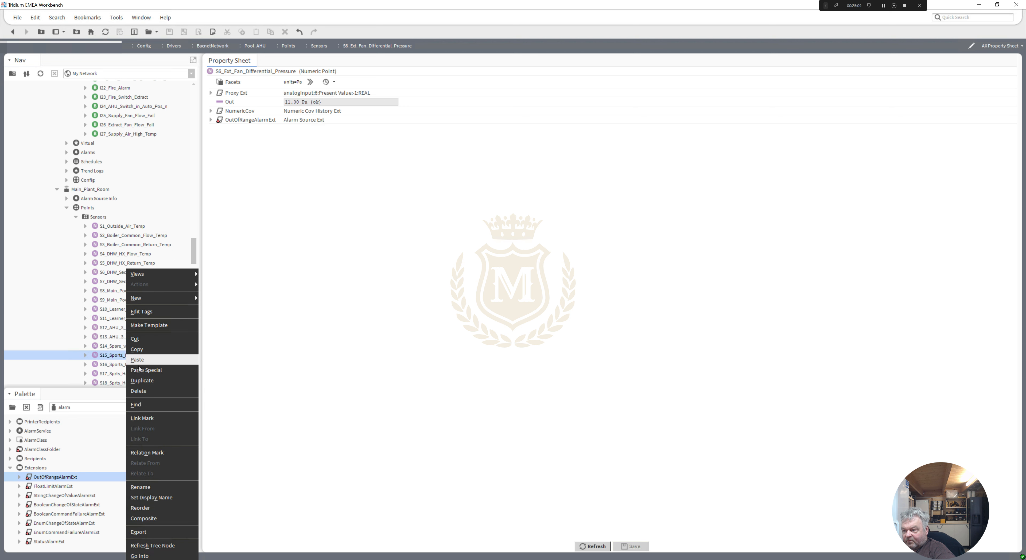
{"action": "left_click", "coordinate": [141, 363]}
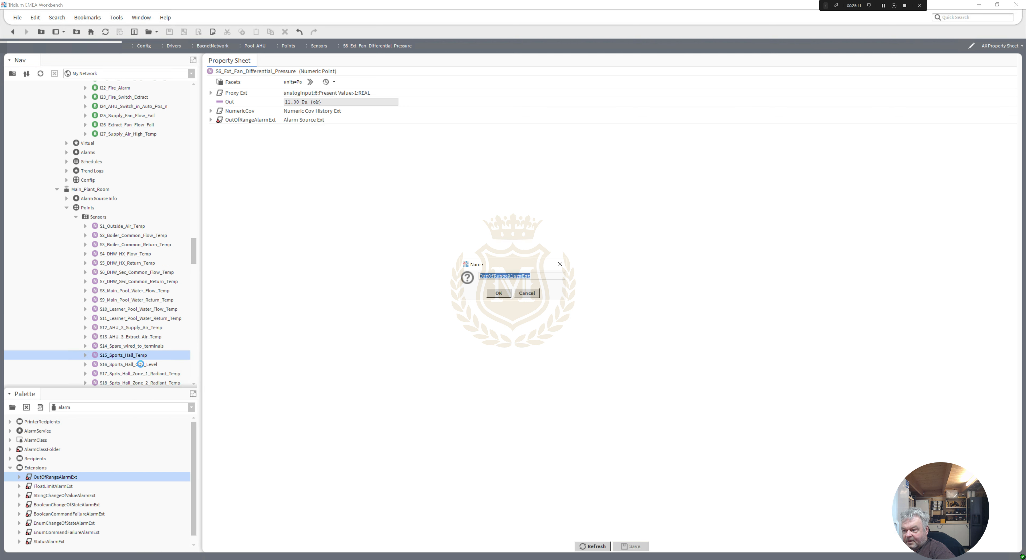
{"action": "key", "text": "Return"}
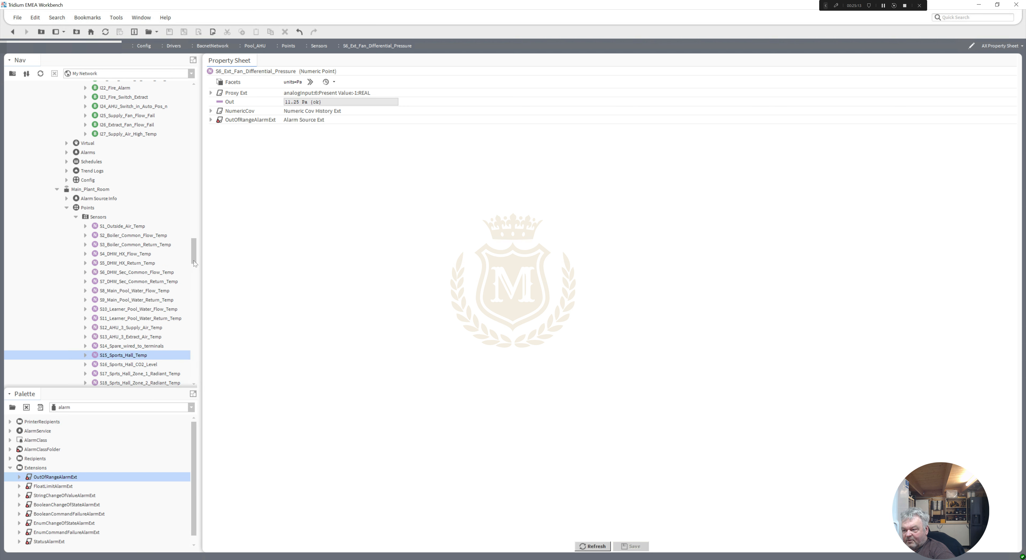
{"action": "scroll", "coordinate": [195, 263], "scroll_direction": "down", "scroll_amount": 3}
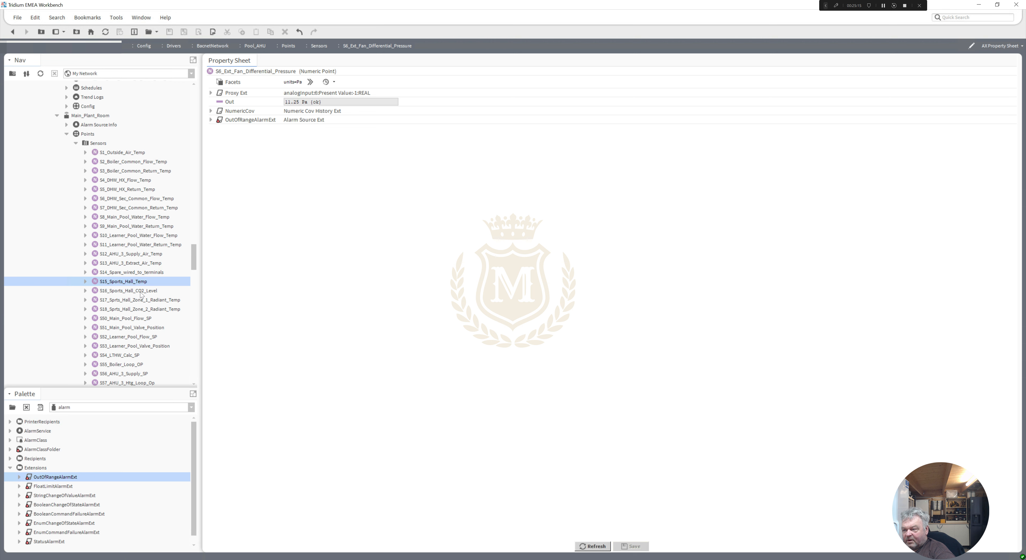
{"action": "right_click", "coordinate": [141, 294]}
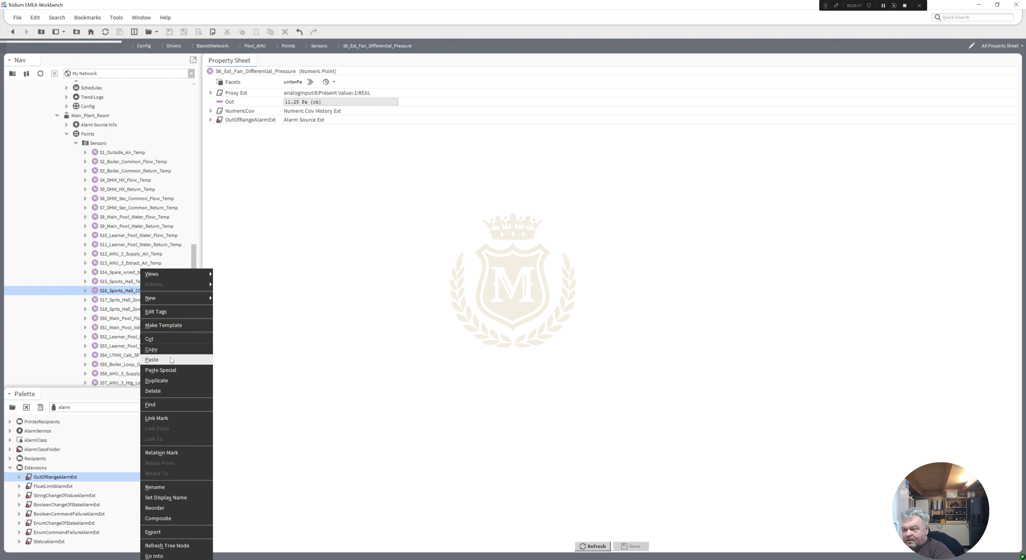
{"action": "left_click", "coordinate": [151, 360]}
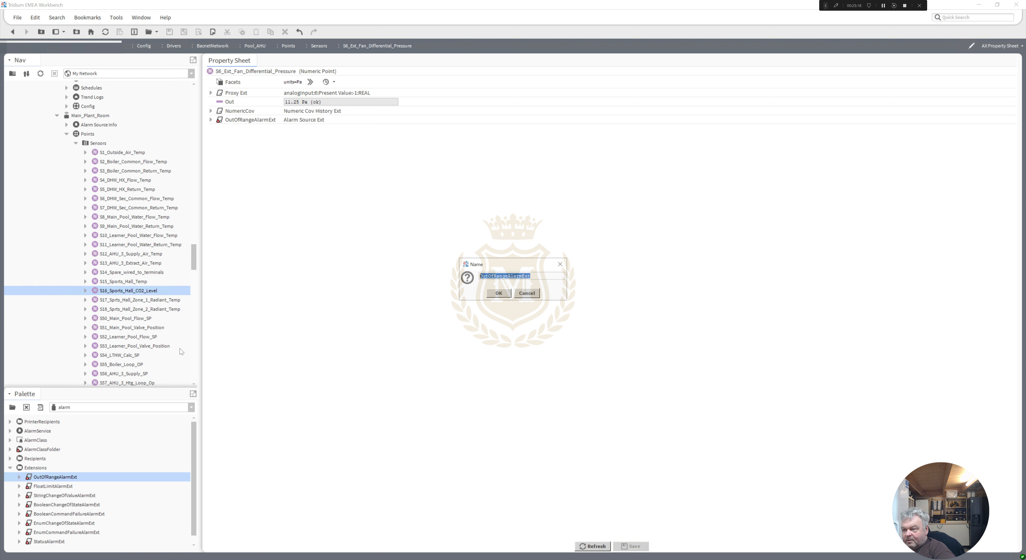
{"action": "left_click", "coordinate": [499, 293]}
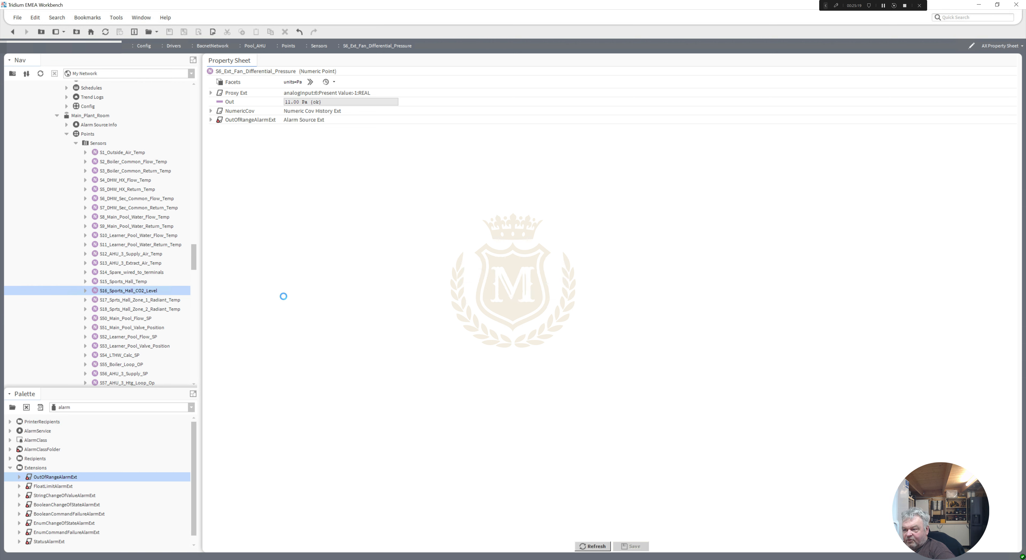
Set the offnormal high limit of the S16_Sports_Hall_CO2_Level OutOfRangeAlarmExt to 3000 ppm and save it
{"action": "left_click", "coordinate": [86, 291]}
{"action": "left_click", "coordinate": [122, 318]}
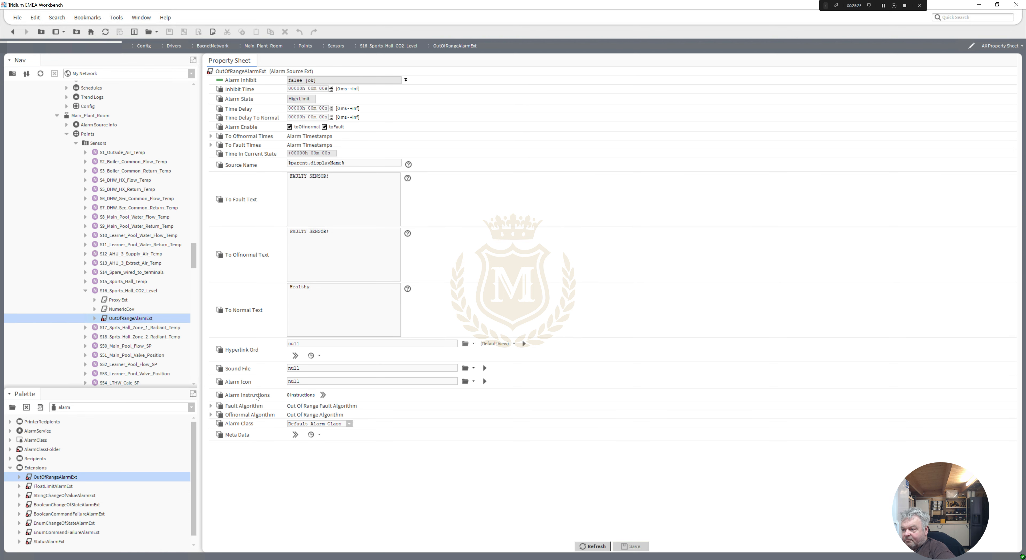
{"action": "left_click", "coordinate": [211, 415]}
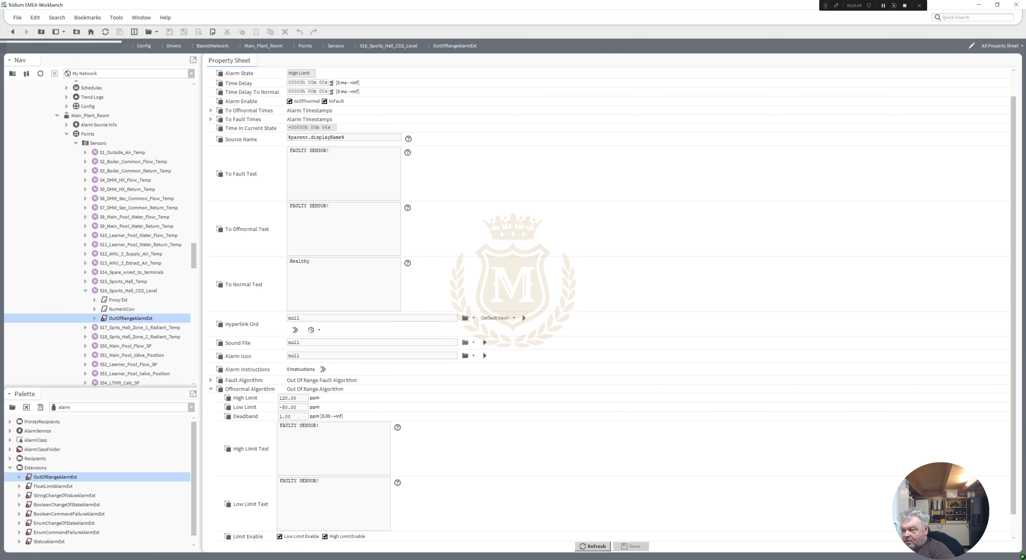
{"action": "double_click", "coordinate": [283, 398]}
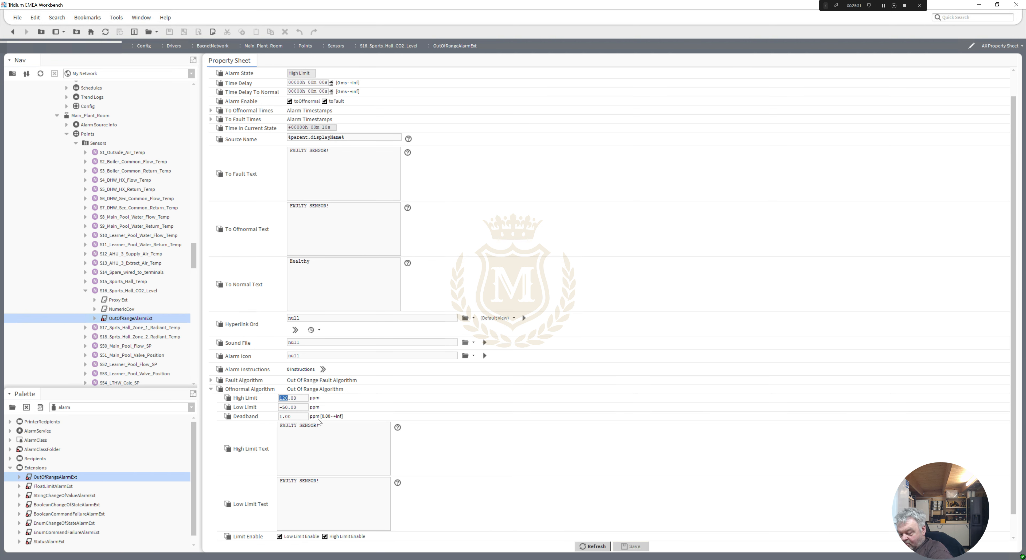
{"action": "type", "text": "3000"}
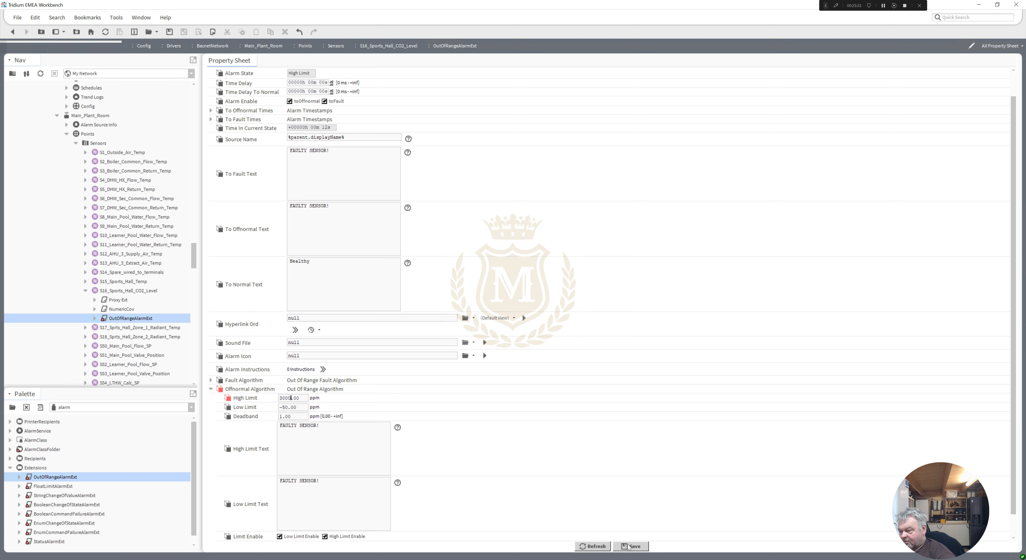
{"action": "left_click", "coordinate": [631, 546]}
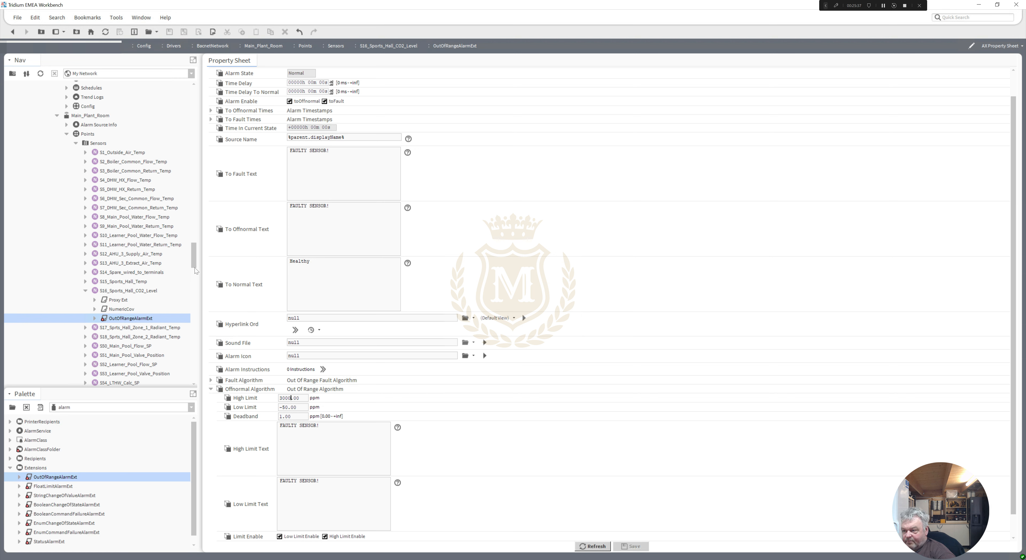
Paste the OutOfRangeAlarmExt into the Main_Plant_Room sensors S17_Sprts_Hall_Zone_1_Radiant_Temp and S18_Sprts_Hall_Zone_2_Radiant_Temp
{"action": "scroll", "coordinate": [151, 250], "scroll_direction": "down", "scroll_amount": 3}
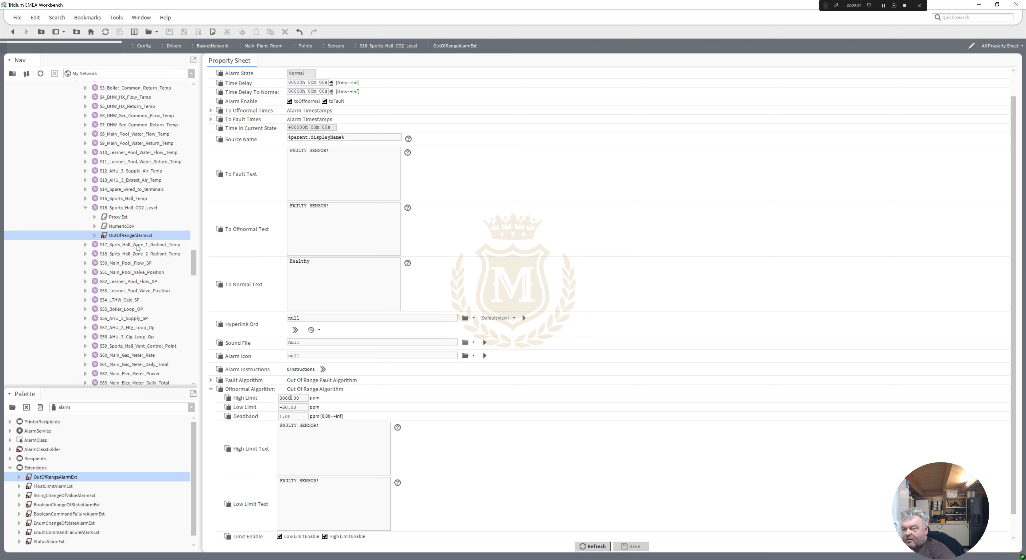
{"action": "left_click", "coordinate": [139, 245]}
{"action": "right_click", "coordinate": [138, 247]}
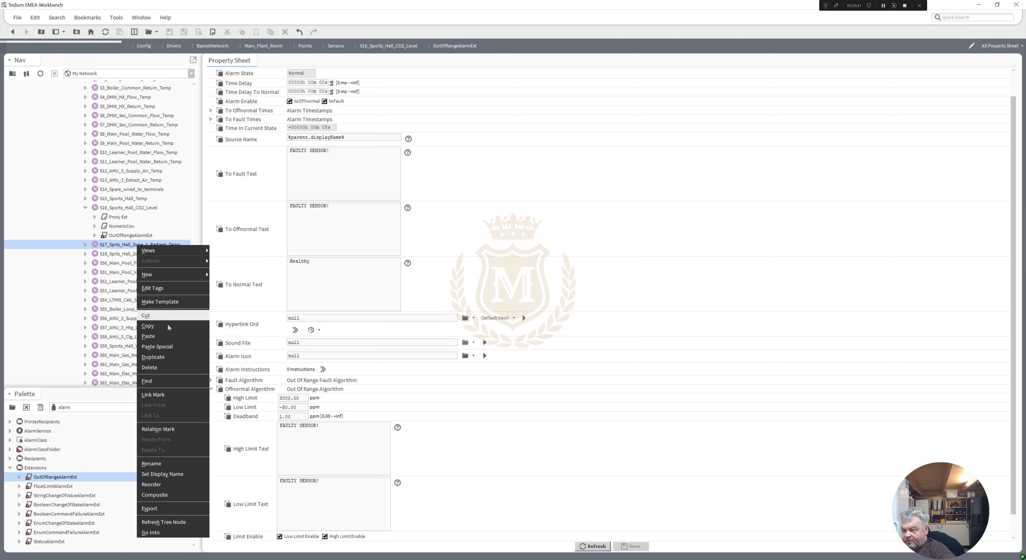
{"action": "left_click", "coordinate": [168, 336]}
{"action": "key", "text": "Return"}
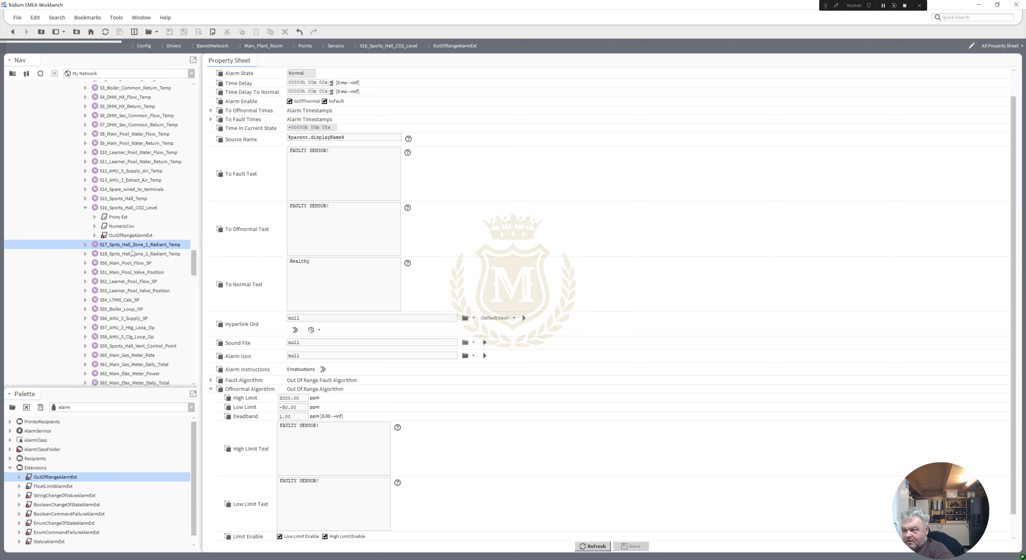
{"action": "right_click", "coordinate": [132, 255]}
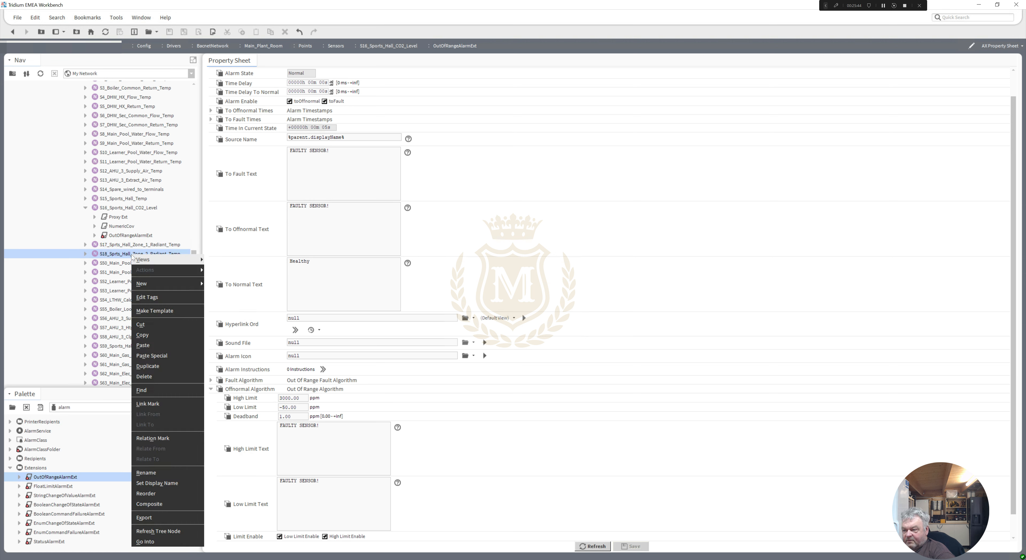
{"action": "left_click", "coordinate": [155, 346]}
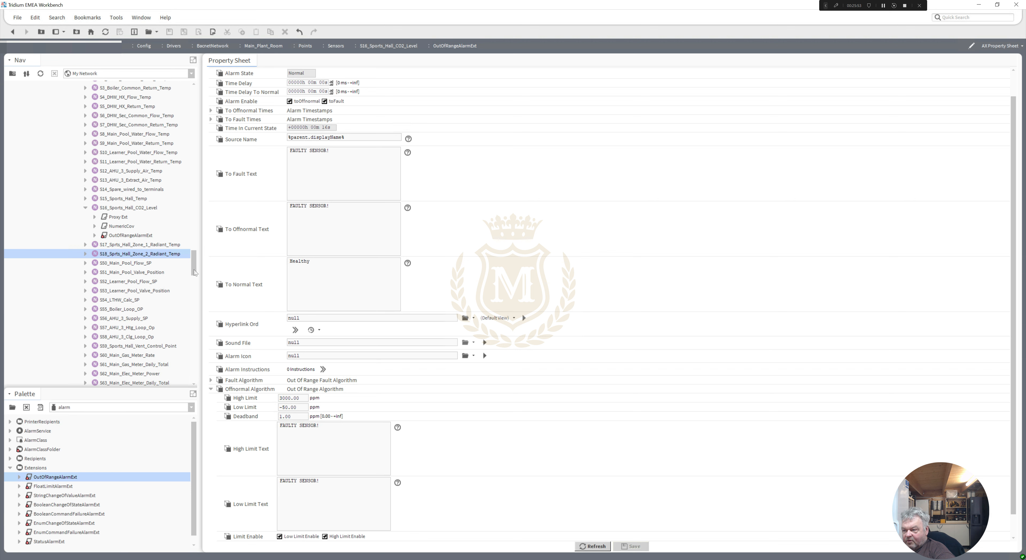
Collapse the Sensors, Drivers, Knobs and Switches folders of 1F_Plant_Room and open its Inputs folder
{"action": "left_click_drag", "start_coordinate": [194, 272], "coordinate": [199, 163]}
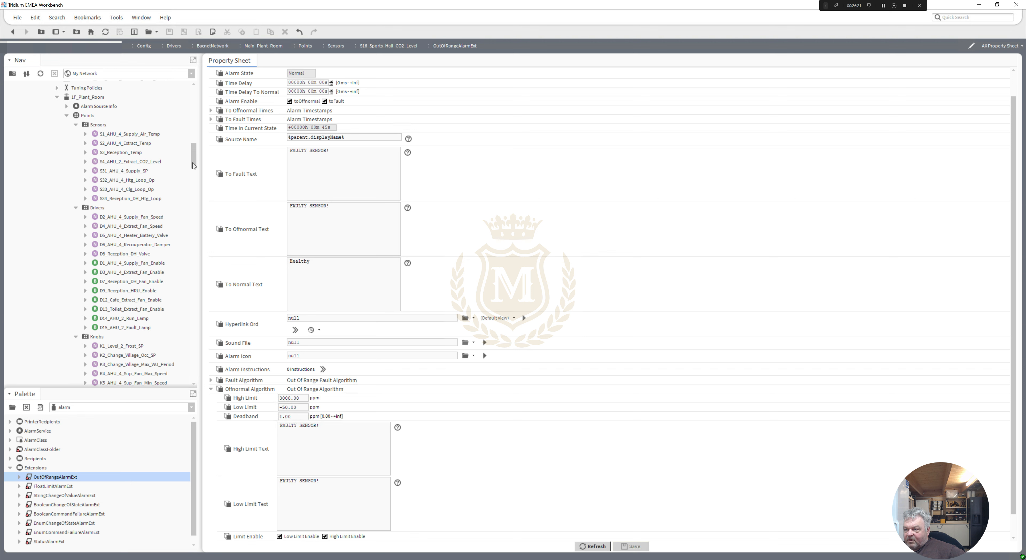
{"action": "left_click", "coordinate": [76, 125]}
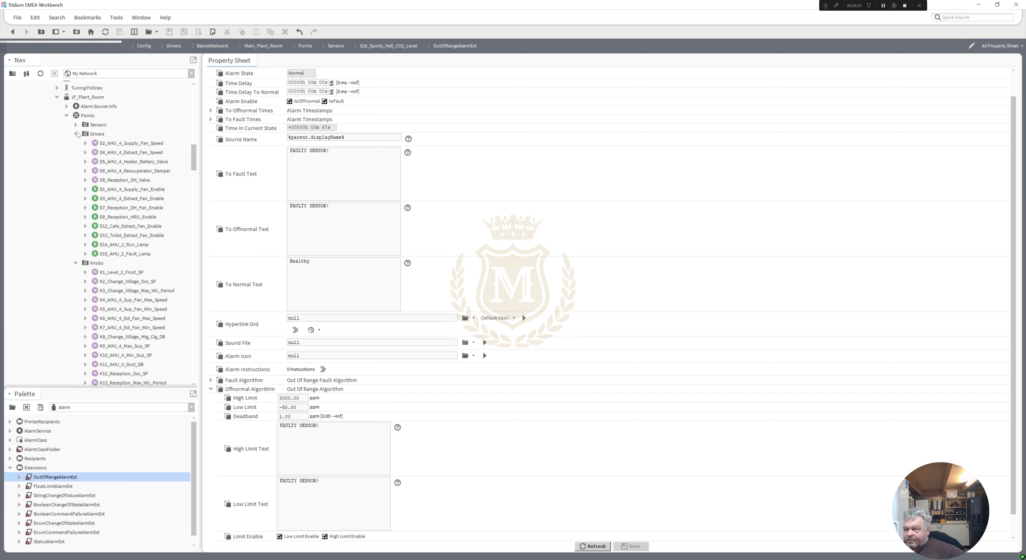
{"action": "left_click", "coordinate": [76, 134]}
{"action": "left_click", "coordinate": [76, 143]}
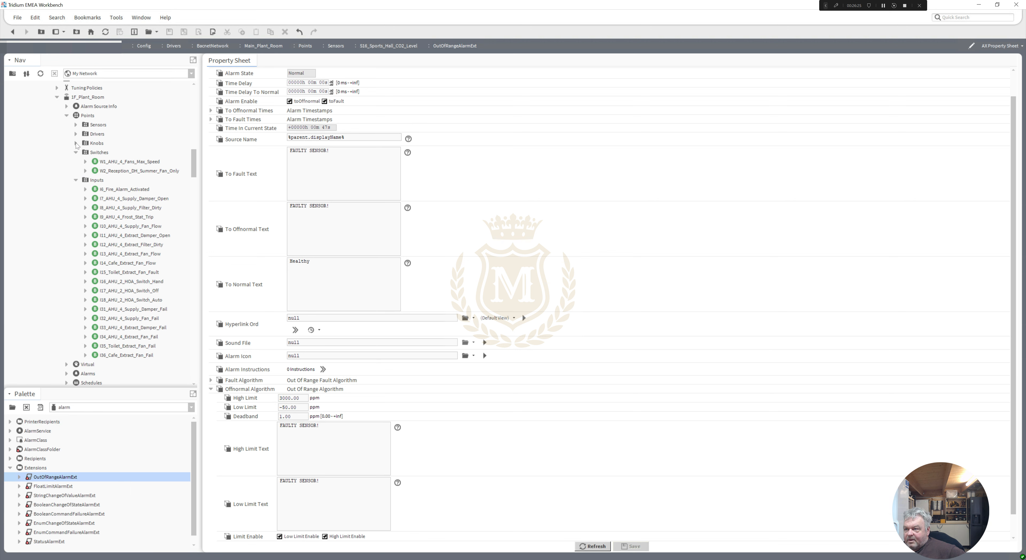
{"action": "left_click", "coordinate": [75, 152]}
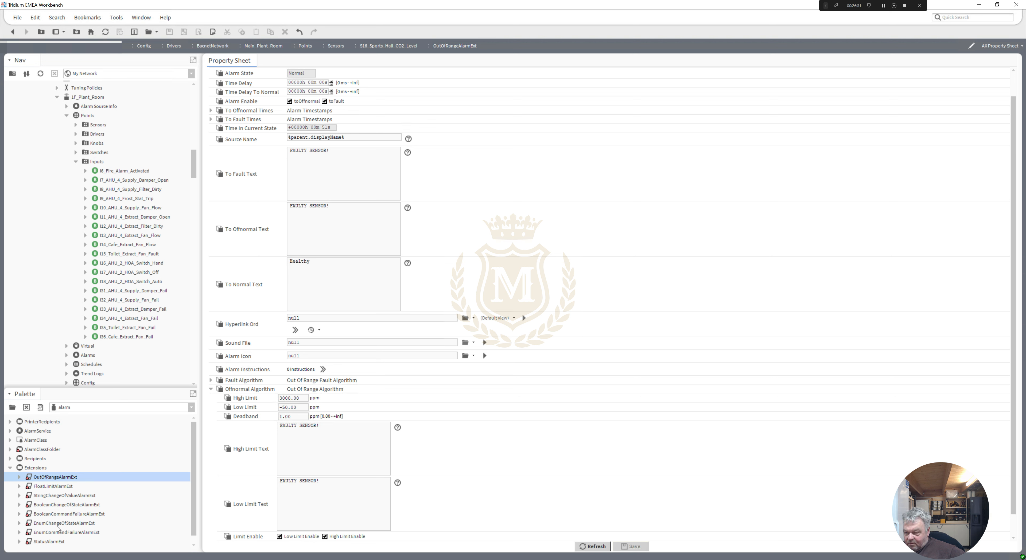
{"action": "double_click", "coordinate": [95, 161]}
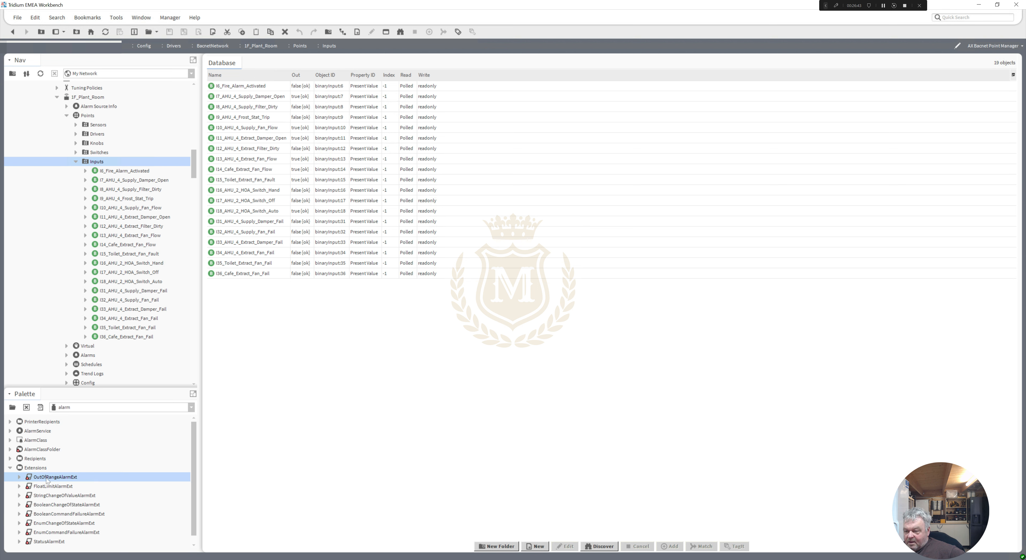
Add a BooleanChangeOfStateAlarmExt to the 1F_Plant_Room input I6_Fire_Alarm_Activated and open the extension's properties
{"action": "left_click", "coordinate": [53, 505]}
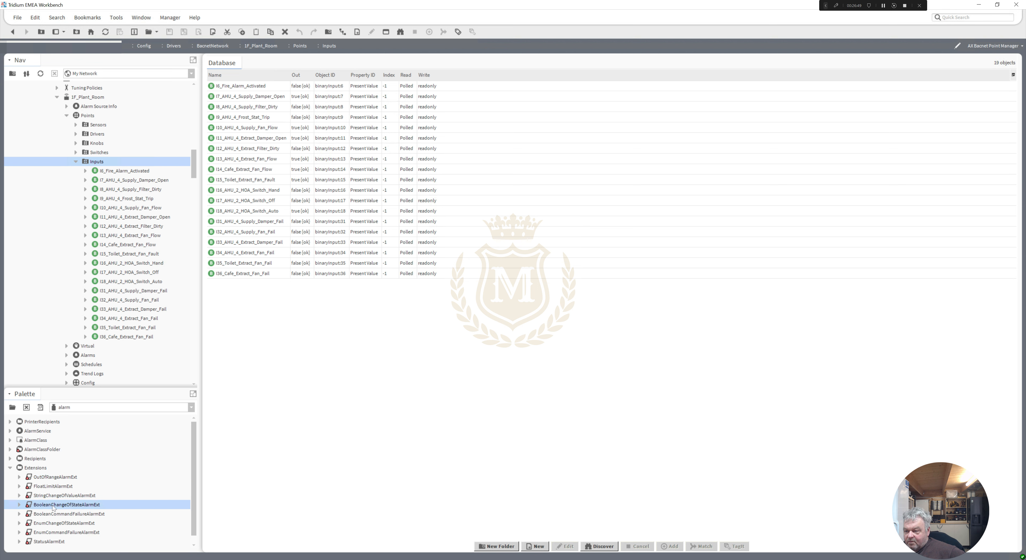
{"action": "left_click_drag", "start_coordinate": [53, 506], "coordinate": [119, 176]}
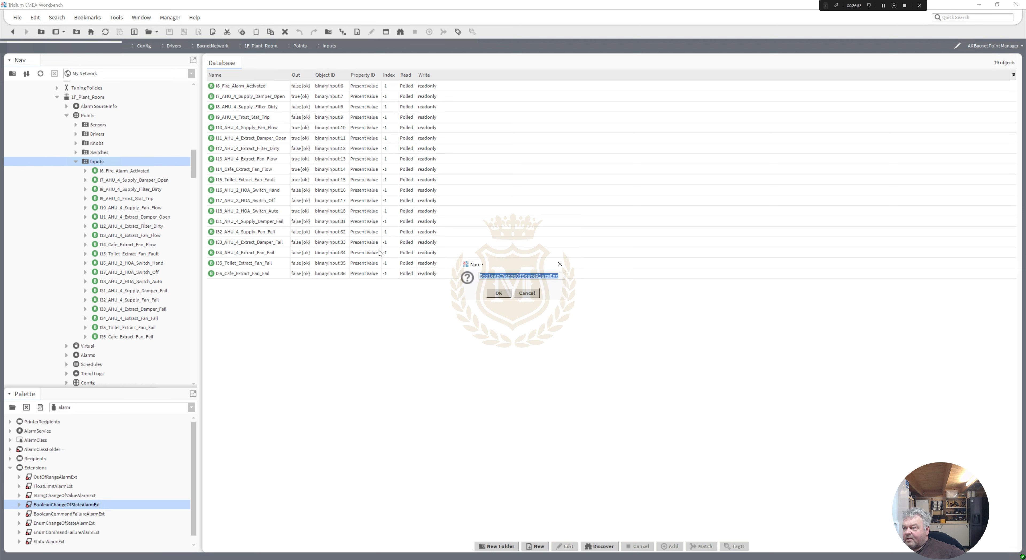
{"action": "left_click", "coordinate": [498, 293]}
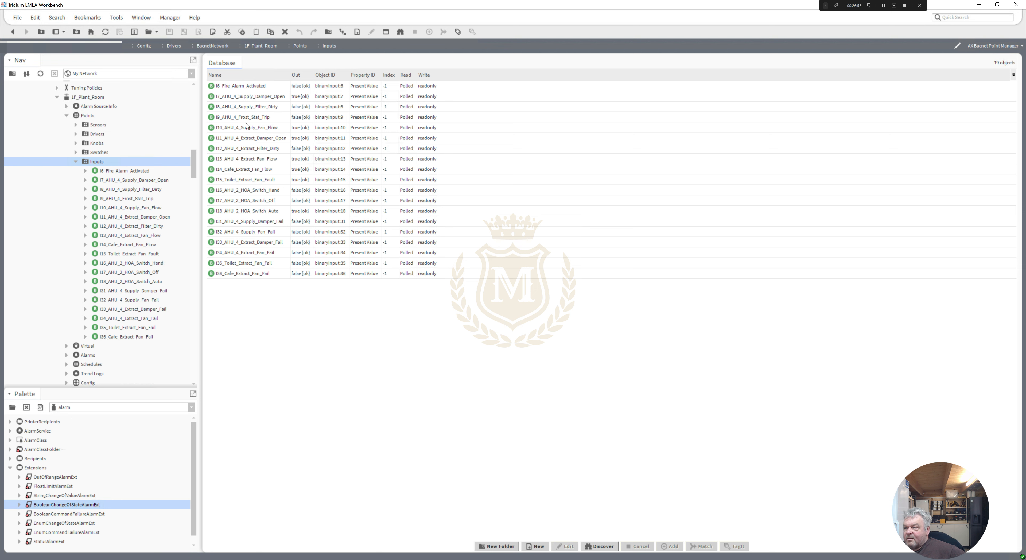
{"action": "left_click", "coordinate": [86, 170]}
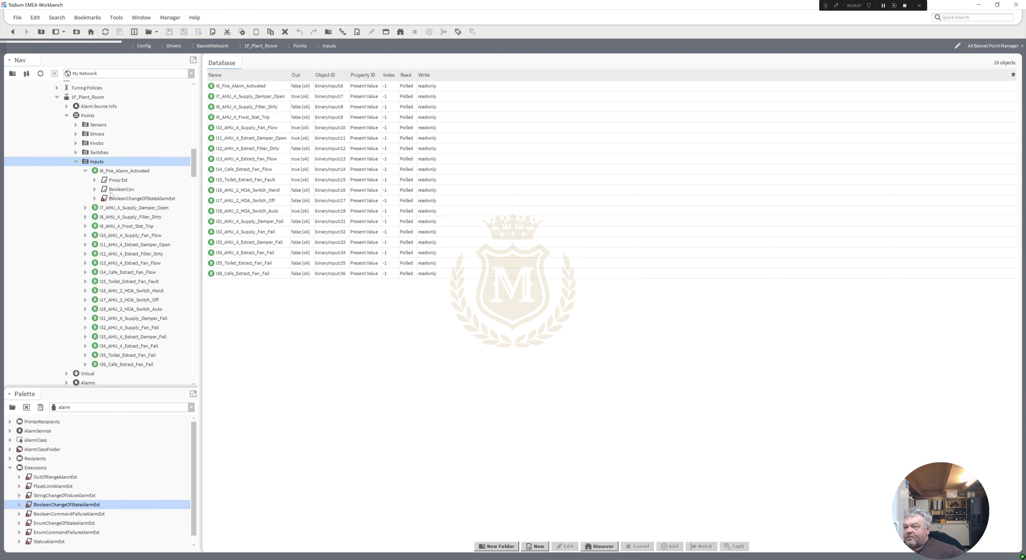
{"action": "left_click", "coordinate": [120, 199]}
{"action": "double_click", "coordinate": [121, 199]}
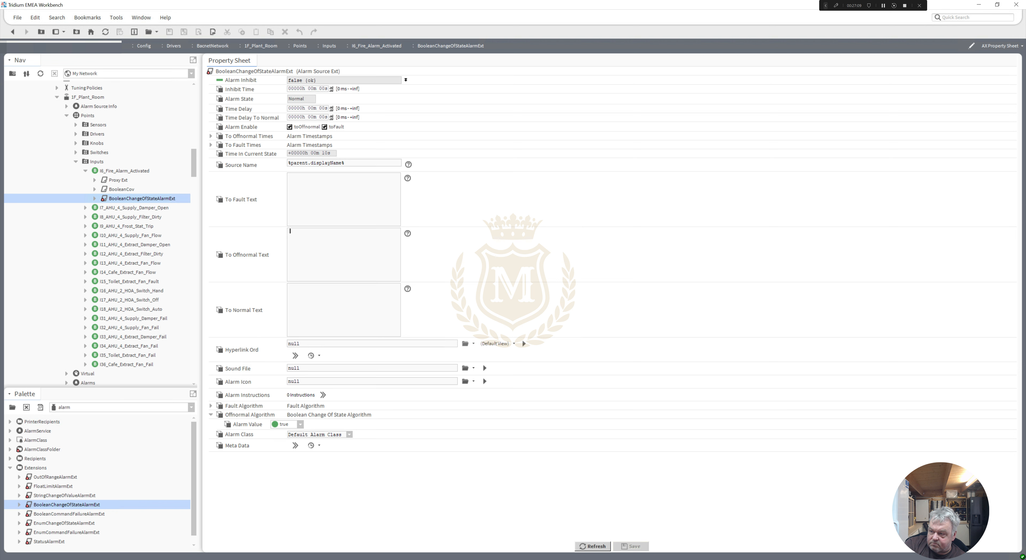
Set the I6_Fire_Alarm_Activated alarm extension's offnormal text to "ALARM!", normal text to "Healthy" and fault text to "FAULT!", and save it
{"action": "type", "text": "a"}
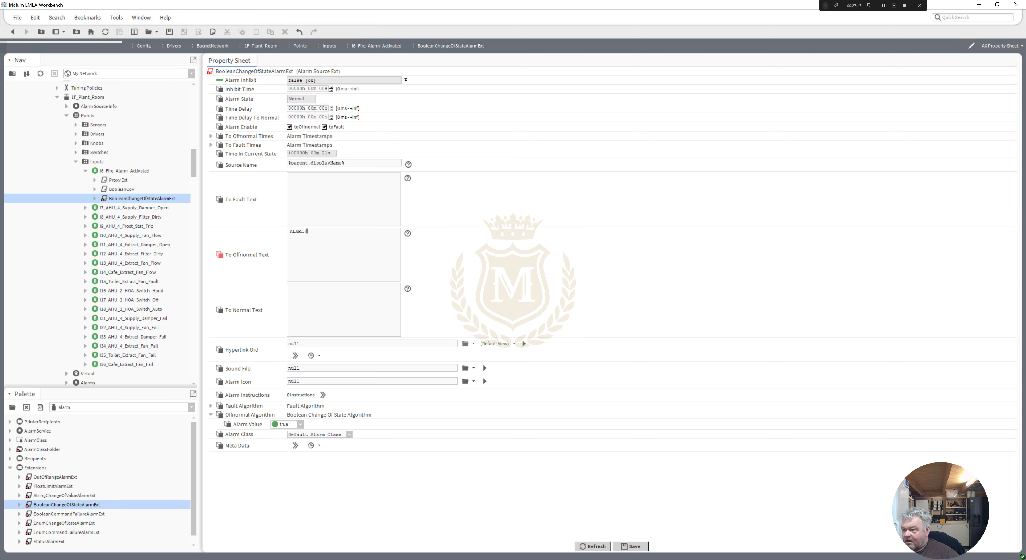
{"action": "type", "text": "M"}
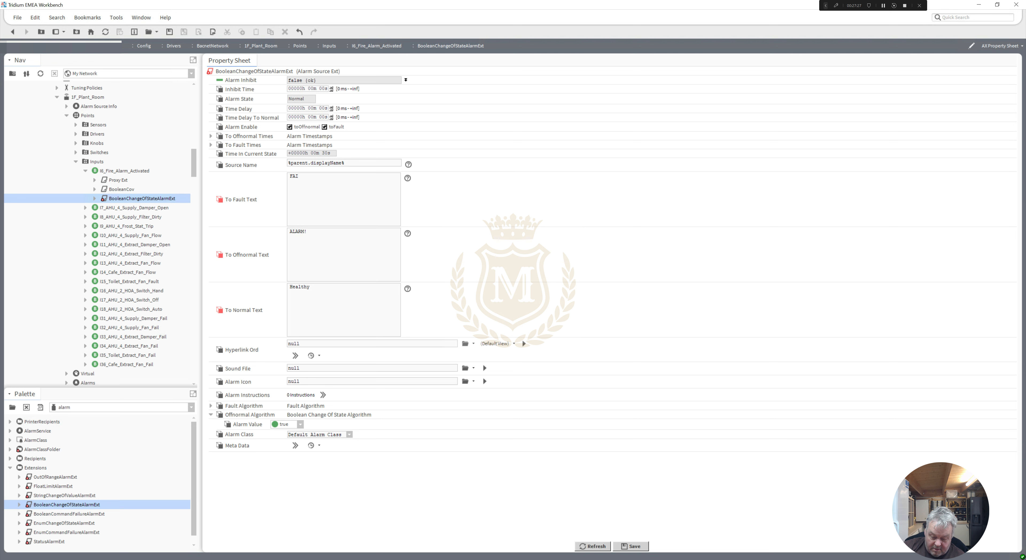
{"action": "type", "text": "ULT!"}
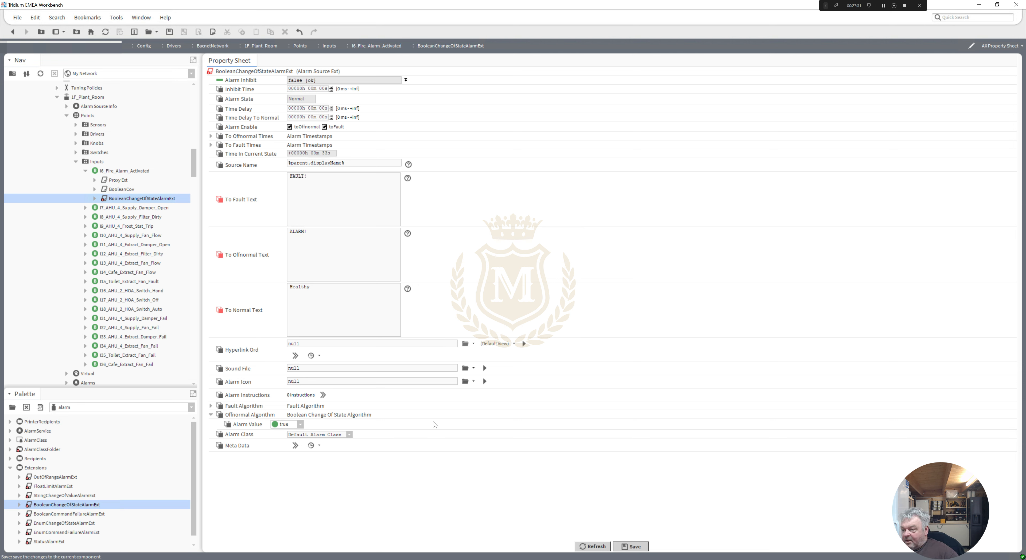
{"action": "key", "text": "ctrl+s"}
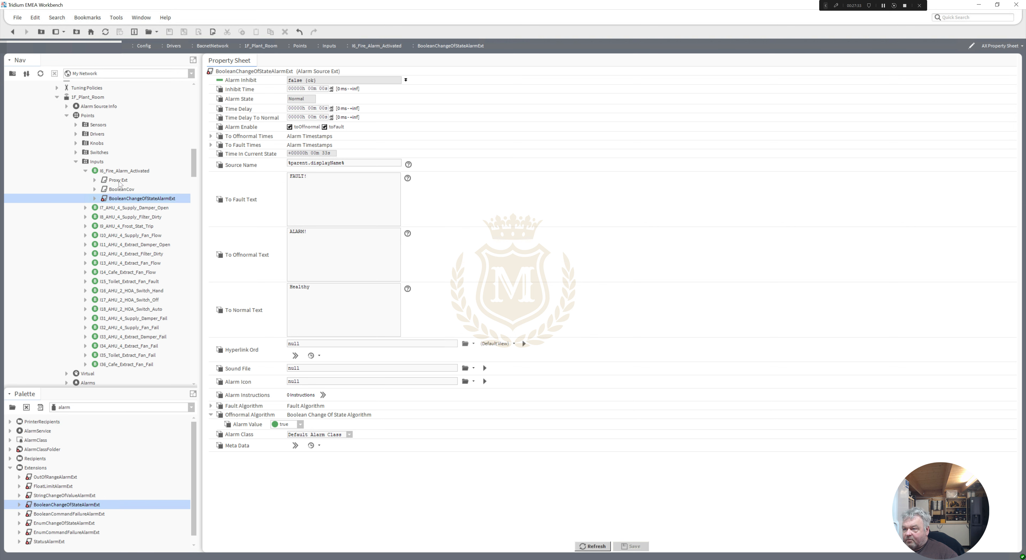
Copy the BooleanChangeOfStateAlarmExt from I6_Fire_Alarm_Activated and paste it into I8_AHU_4_Supply_Filter_Dirty, keeping its name
{"action": "double_click", "coordinate": [97, 162]}
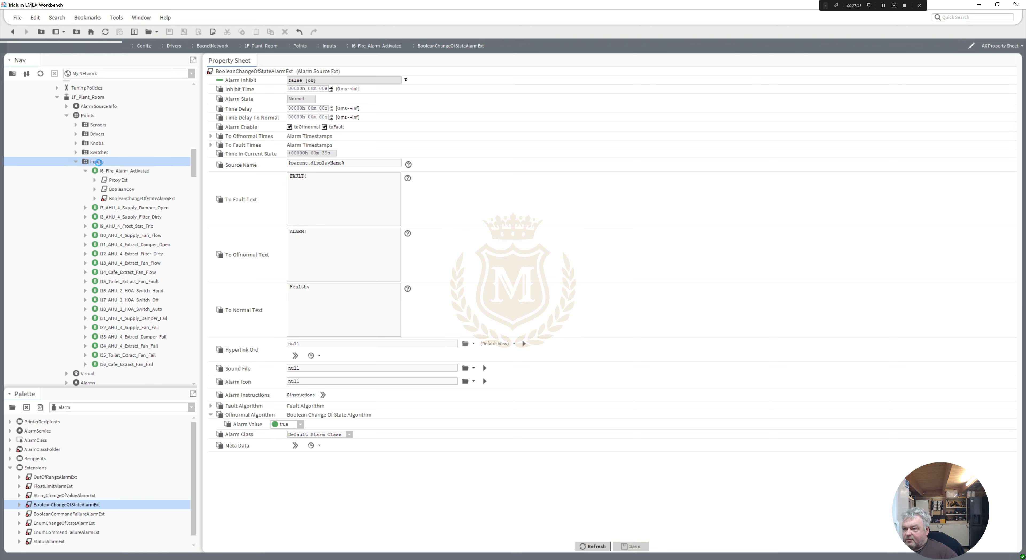
{"action": "left_click", "coordinate": [127, 201]}
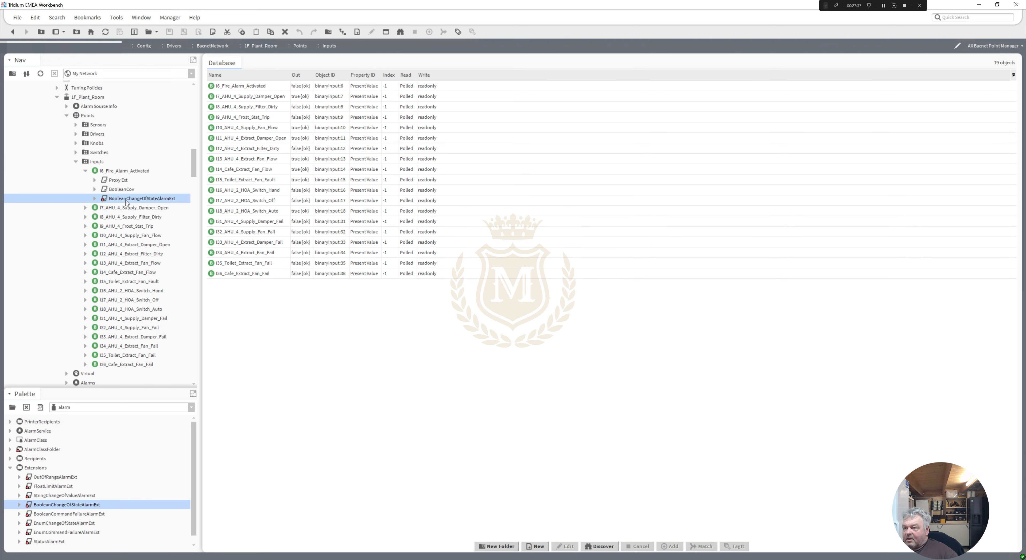
{"action": "right_click", "coordinate": [125, 201]}
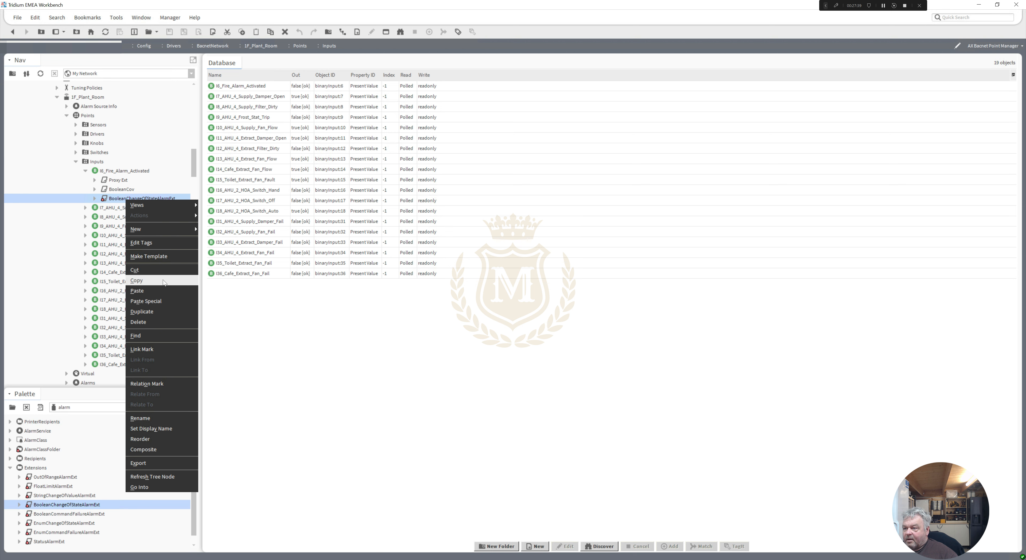
{"action": "left_click", "coordinate": [121, 239]}
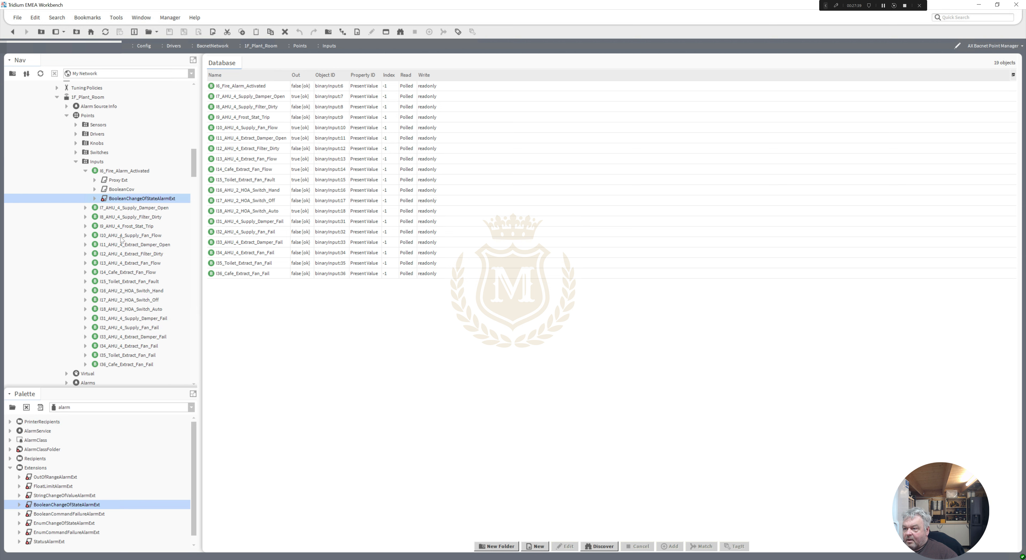
{"action": "left_click", "coordinate": [133, 218]}
{"action": "right_click", "coordinate": [132, 218]}
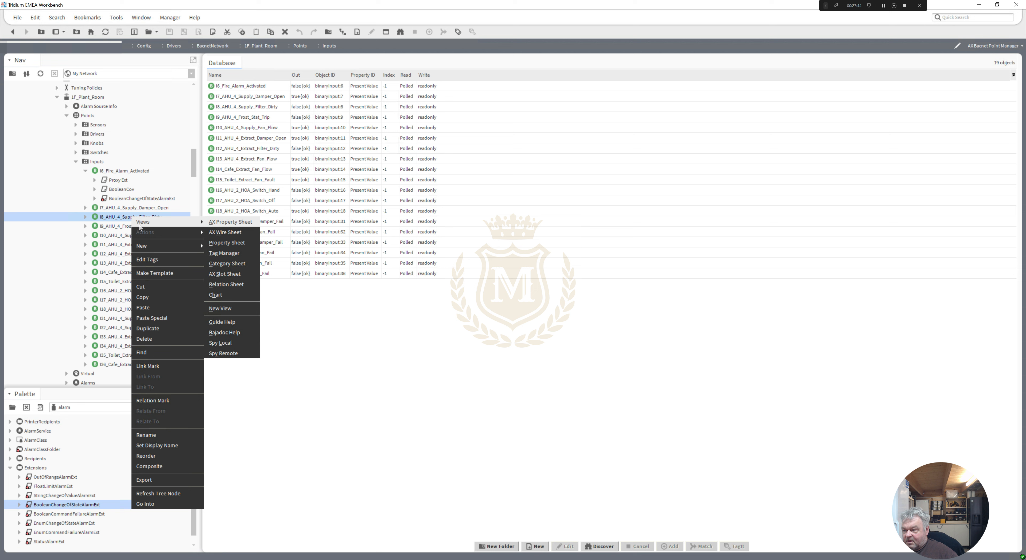
{"action": "left_click", "coordinate": [157, 309]}
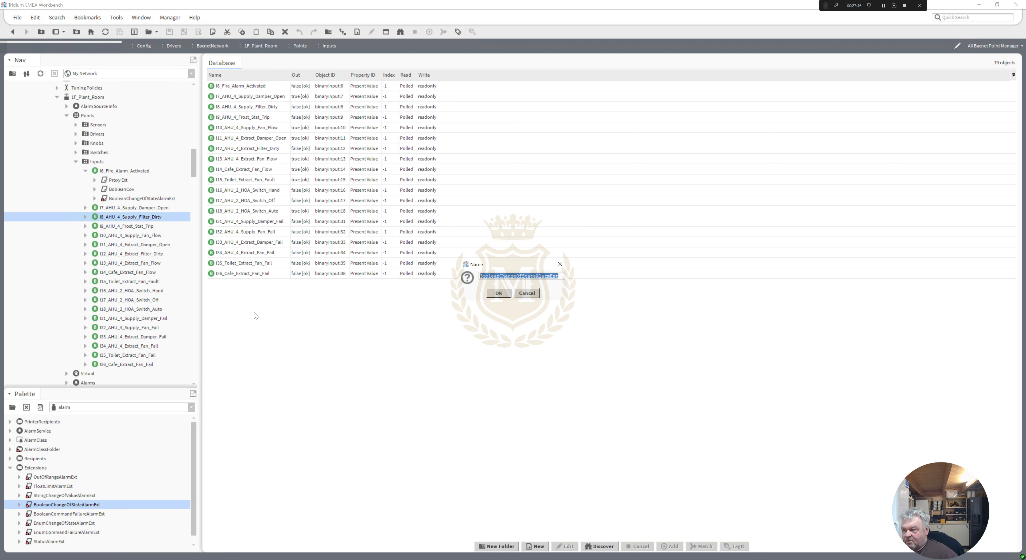
{"action": "left_click", "coordinate": [494, 297]}
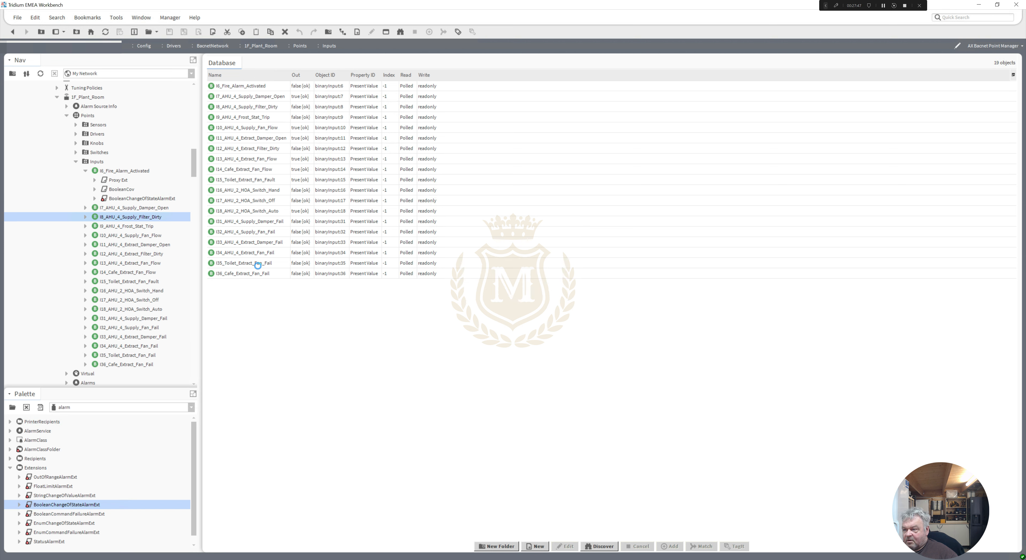
Paste the copied BooleanChangeOfStateAlarmExt into I9_AHU_4_Frost_Stat_Trip, I12_AHU_4_Extract_Filter_Dirty and I15_Toilet_Extract_Fan_Fault
{"action": "left_click", "coordinate": [132, 227]}
{"action": "right_click", "coordinate": [131, 228]}
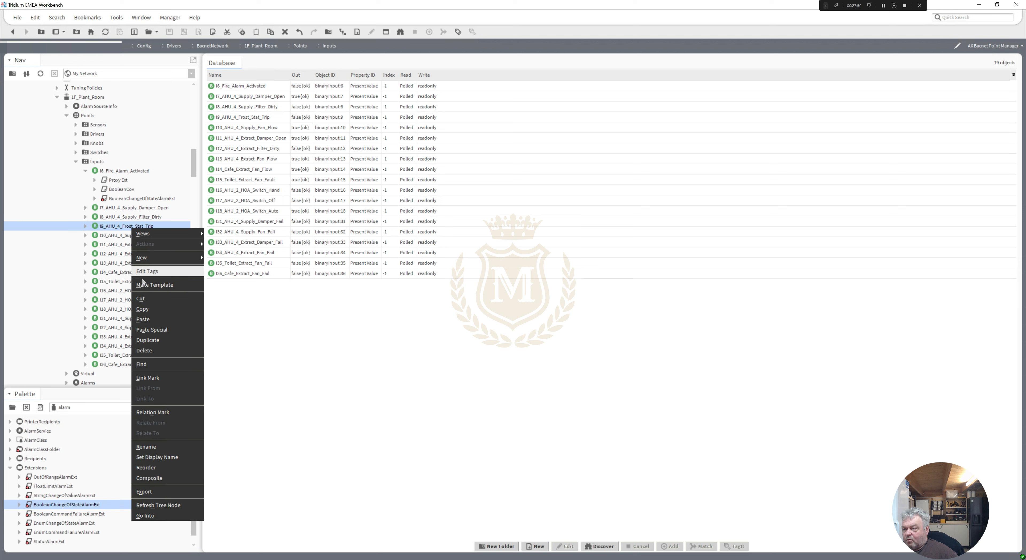
{"action": "left_click", "coordinate": [155, 320]}
{"action": "left_click", "coordinate": [500, 294]}
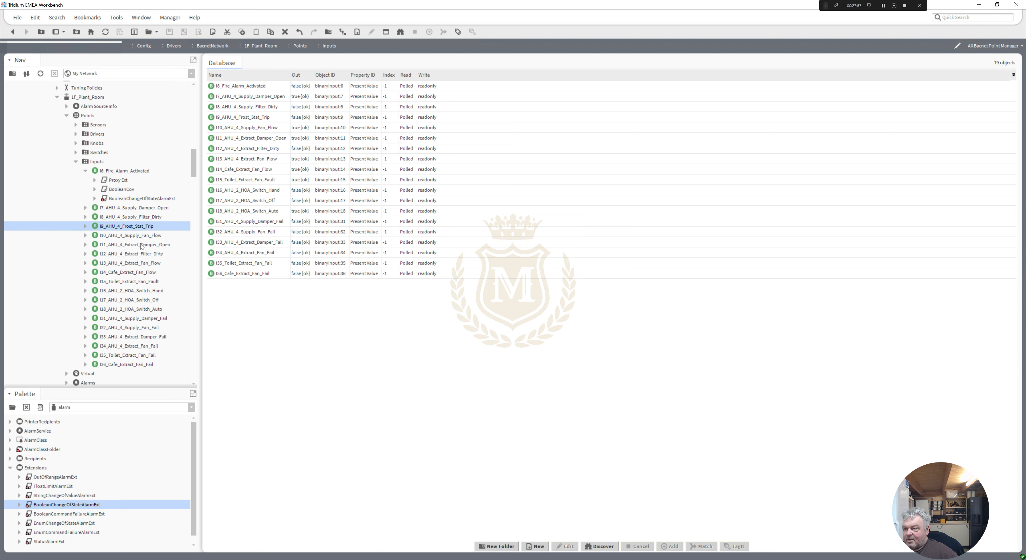
{"action": "right_click", "coordinate": [138, 253]}
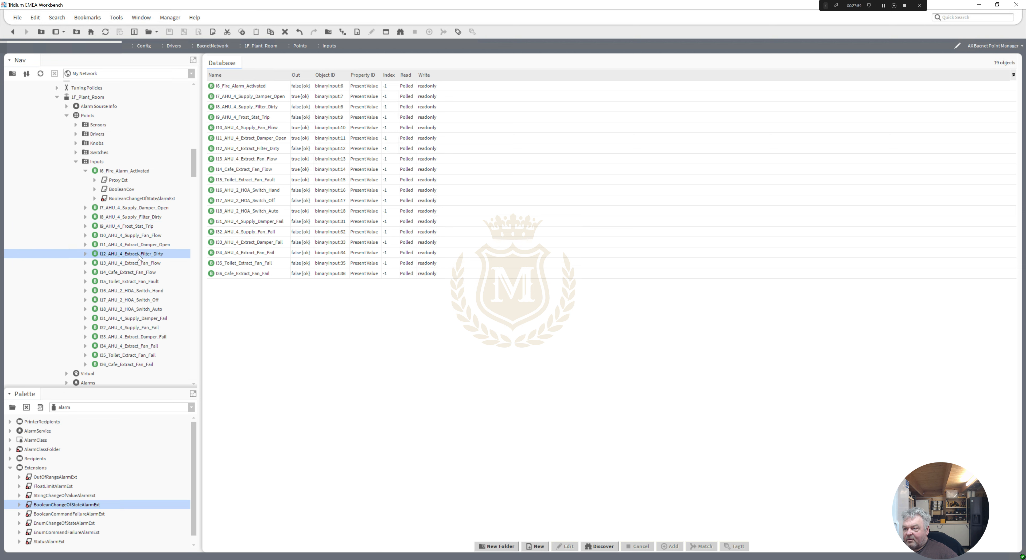
{"action": "left_click", "coordinate": [149, 345]}
{"action": "right_click", "coordinate": [139, 284]}
{"action": "left_click", "coordinate": [174, 358]}
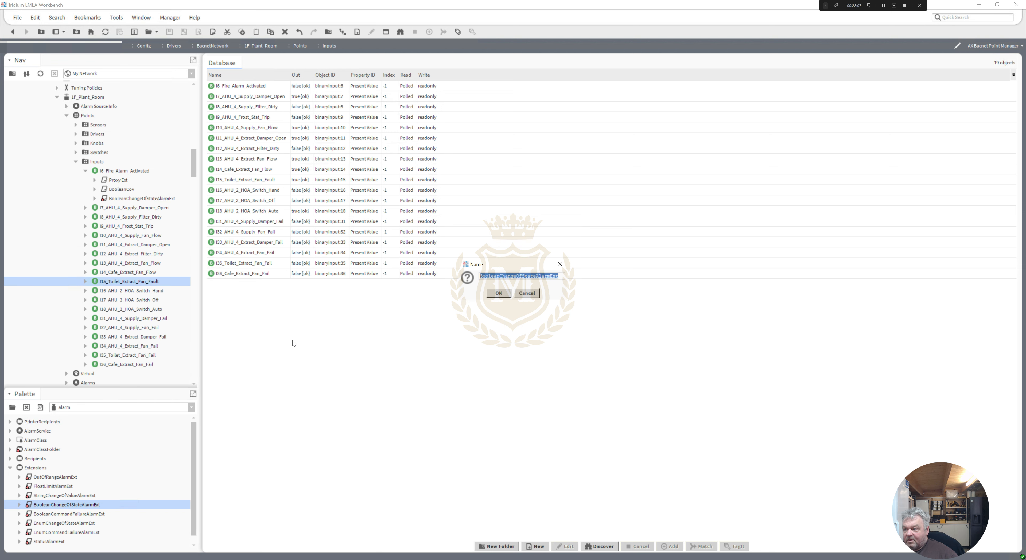
{"action": "left_click", "coordinate": [498, 294]}
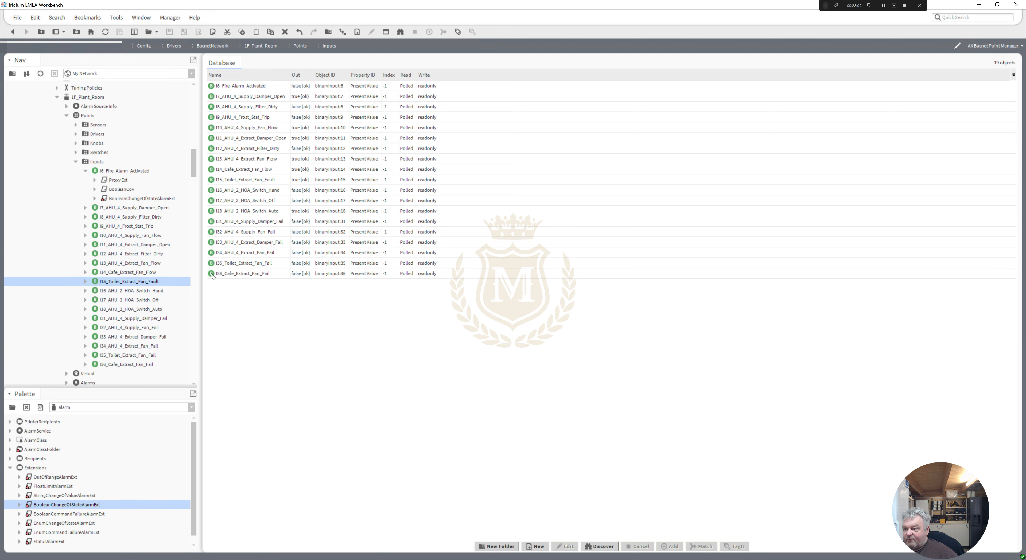
Set the offnormal text of the I15_Toilet_Extract_Fan_Fault BooleanChangeOfStateAlarmExt to "FAULT!" and save it
{"action": "left_click", "coordinate": [85, 282]}
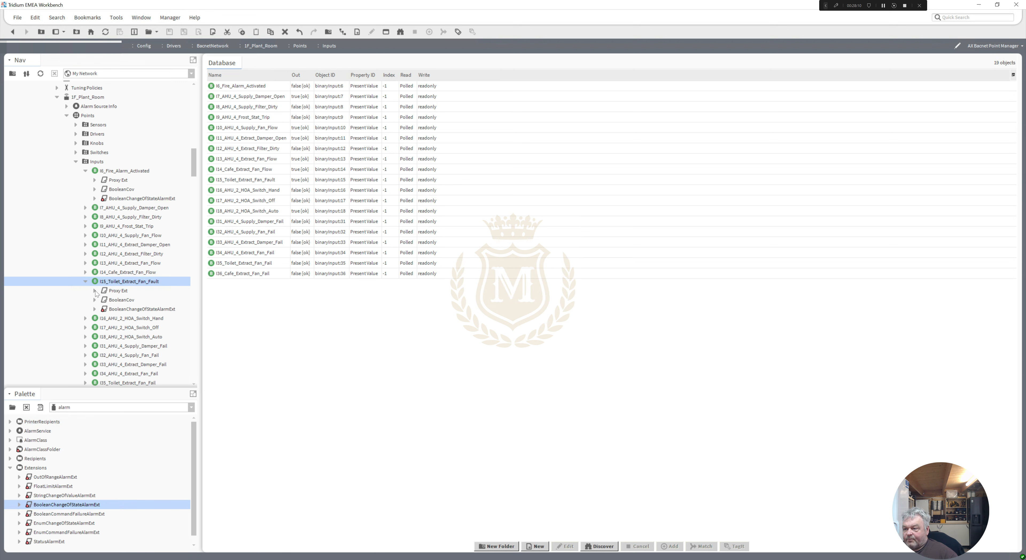
{"action": "double_click", "coordinate": [120, 309]}
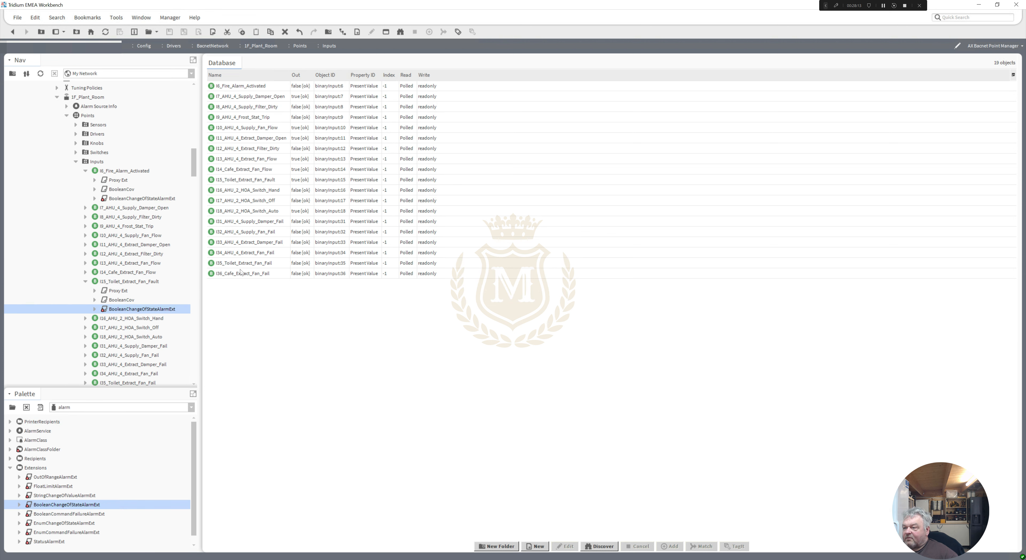
{"action": "left_click_drag", "start_coordinate": [309, 232], "coordinate": [231, 218]}
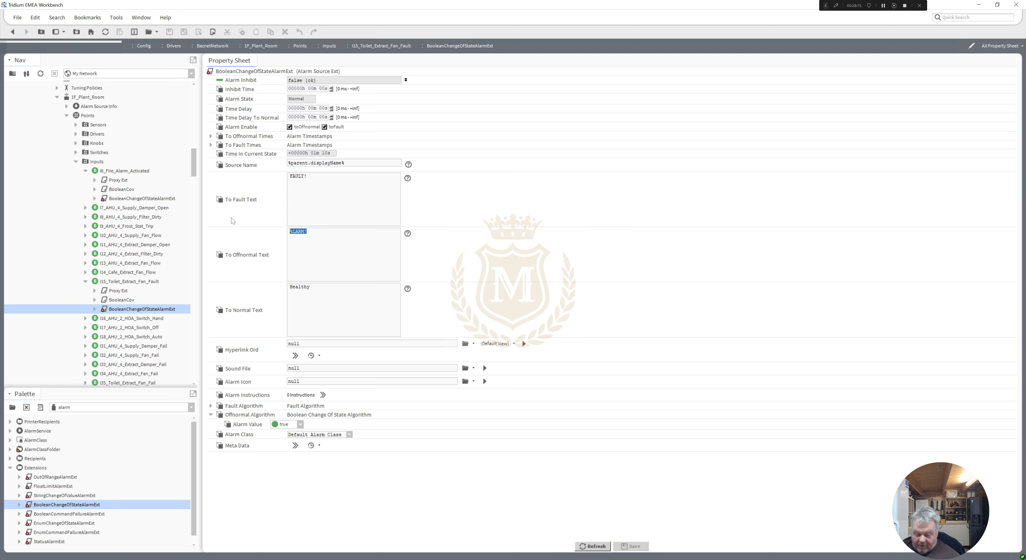
{"action": "type", "text": "FAU"}
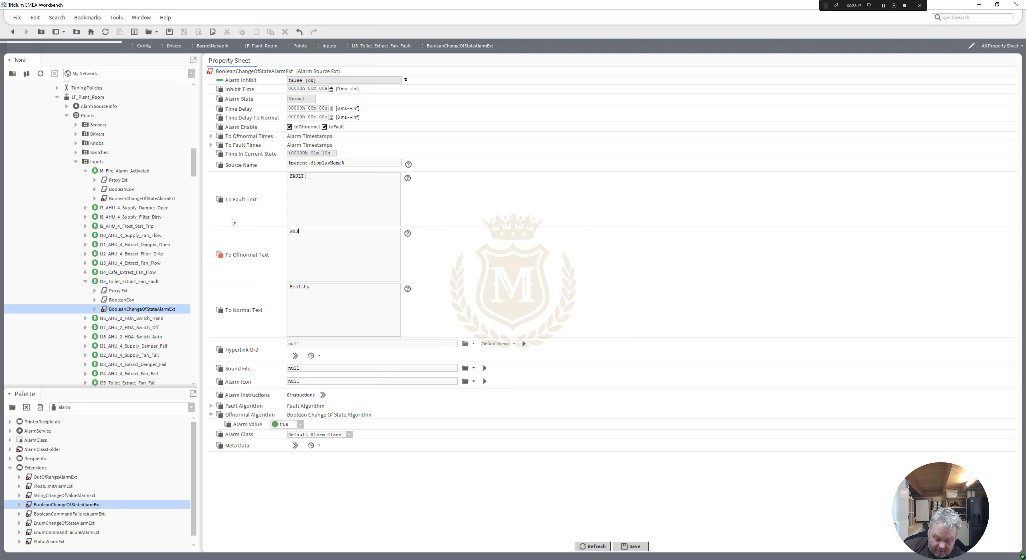
{"action": "type", "text": "LT!"}
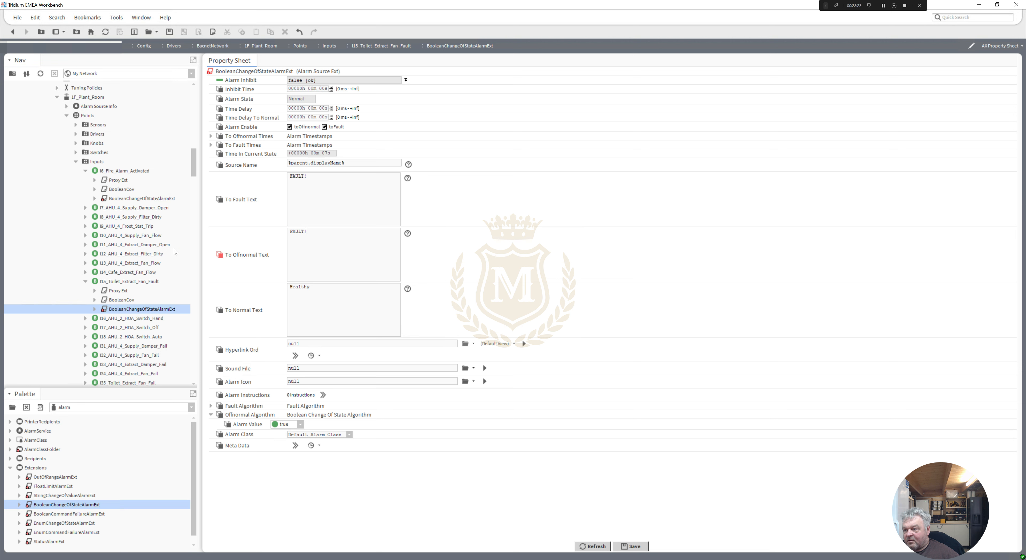
{"action": "left_click", "coordinate": [631, 546]}
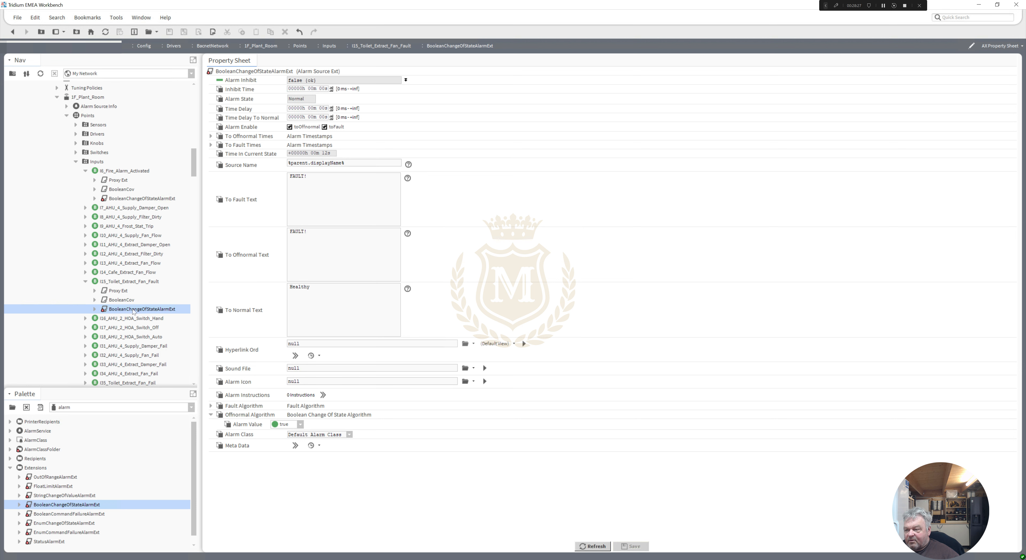
Copy the BooleanChangeOfStateAlarmExt from I15_Toilet_Extract_Fan_Fault and paste it into I31_AHU_4_Supply_Damper_Fail
{"action": "right_click", "coordinate": [134, 311]}
{"action": "left_click", "coordinate": [187, 302]}
{"action": "scroll", "coordinate": [194, 172], "scroll_direction": "down", "scroll_amount": 3}
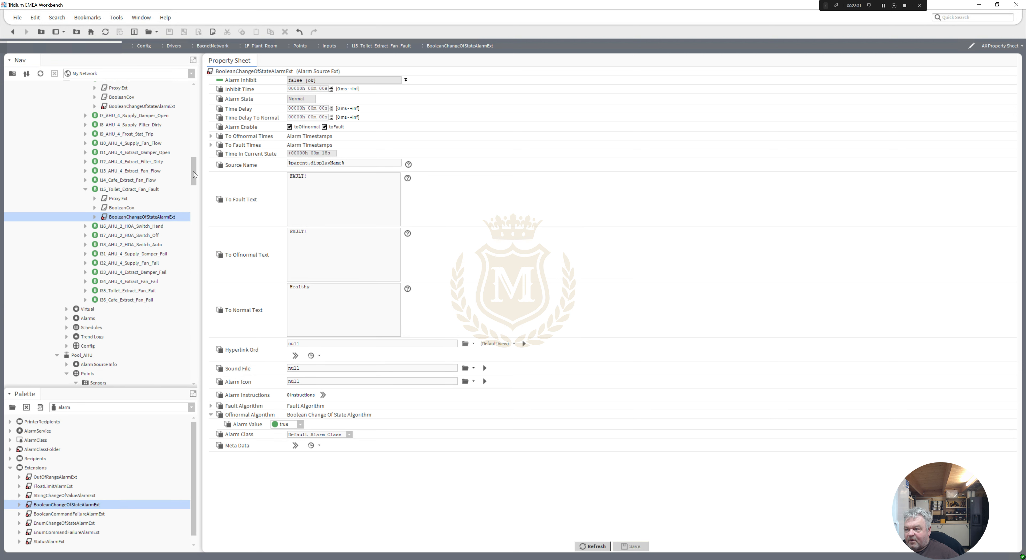
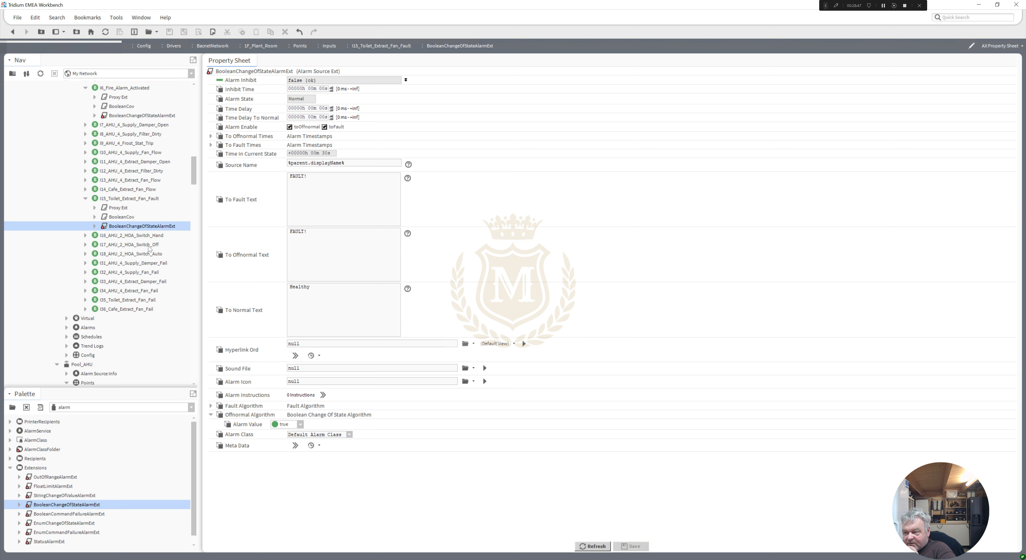
{"action": "right_click", "coordinate": [146, 263]}
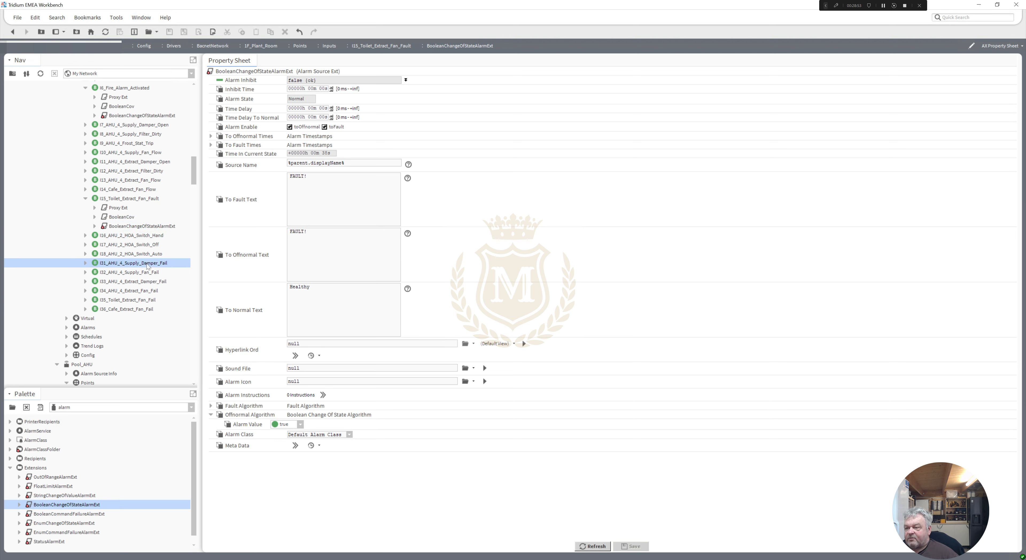
{"action": "left_click", "coordinate": [175, 354]}
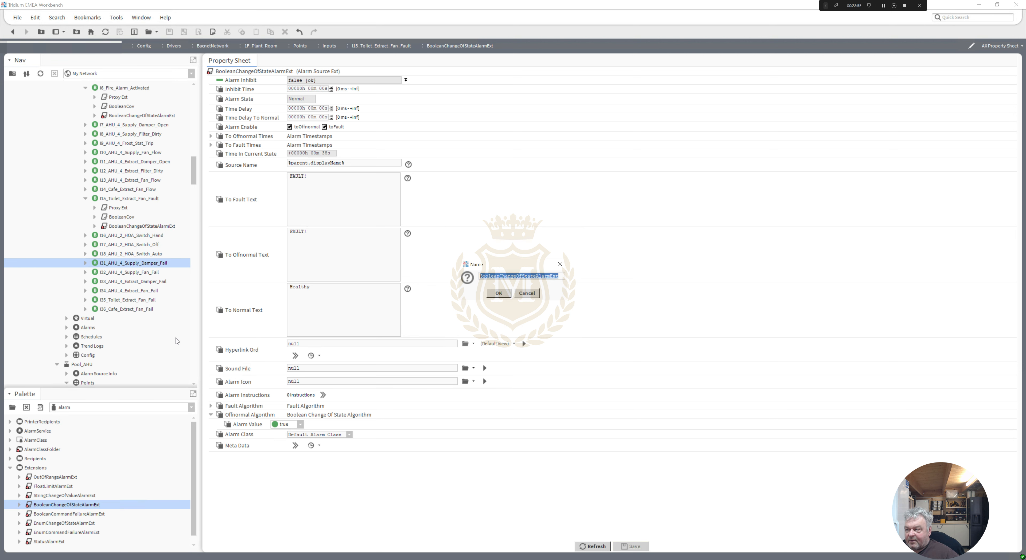
{"action": "left_click", "coordinate": [498, 293]}
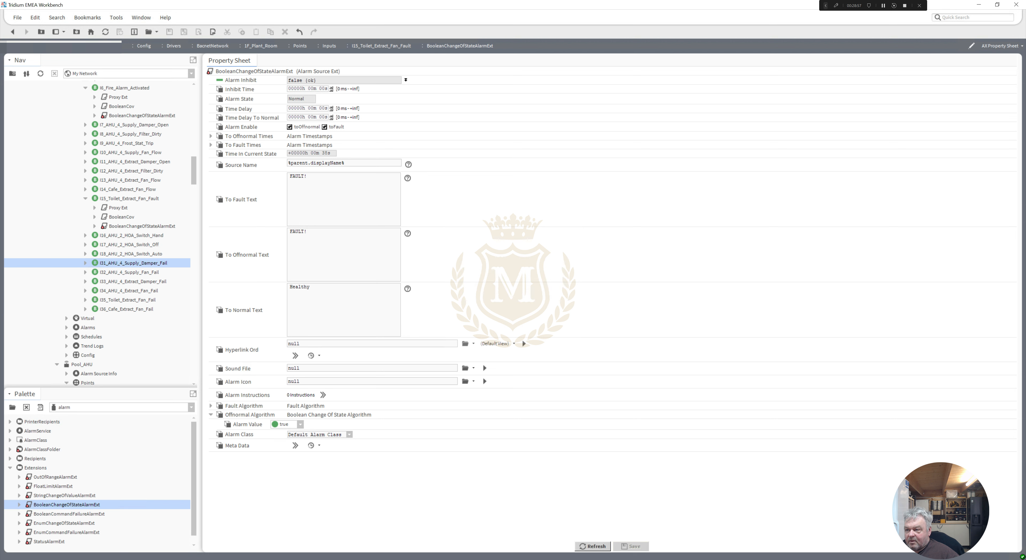
Set the offnormal text of the I31_AHU_4_Supply_Damper_Fail BooleanChangeOfStateAlarmExt to "FAIL!" and save it
{"action": "left_click", "coordinate": [85, 263]}
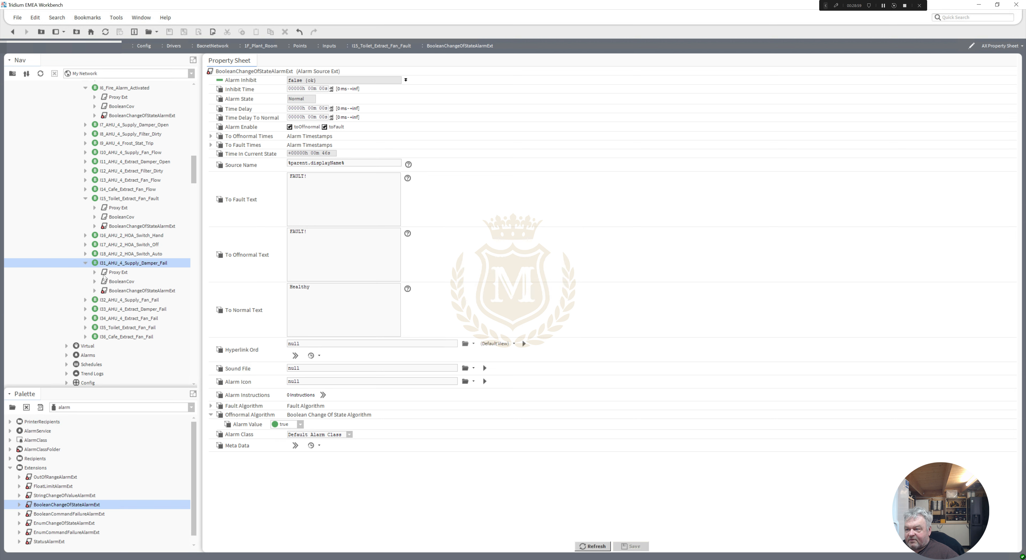
{"action": "left_click", "coordinate": [123, 291]}
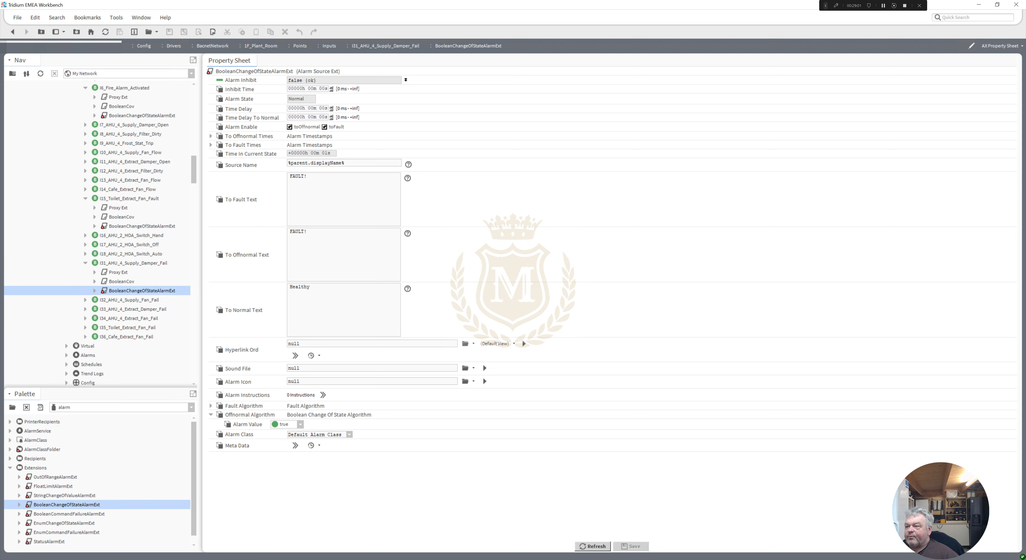
{"action": "left_click_drag", "start_coordinate": [308, 232], "coordinate": [247, 221]}
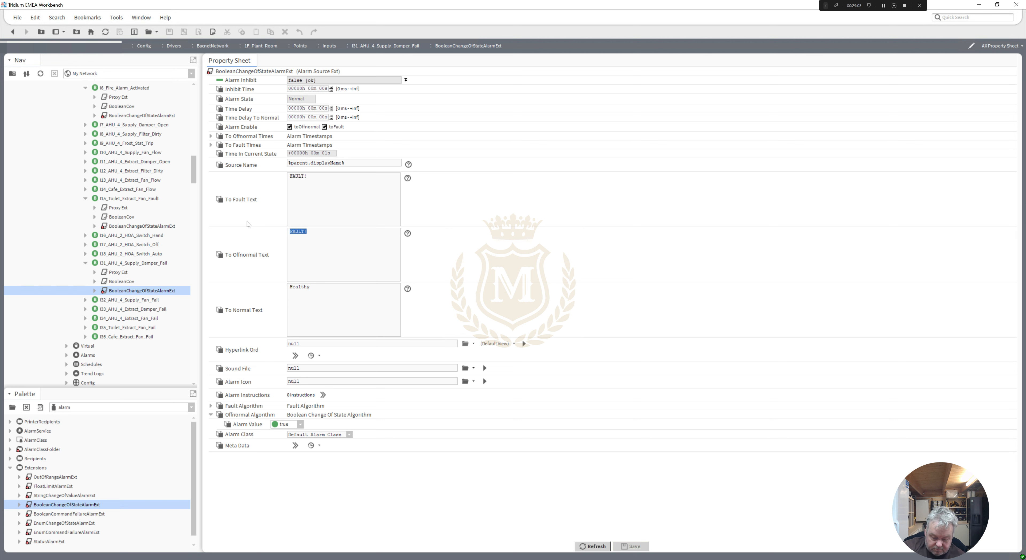
{"action": "type", "text": "AIL"}
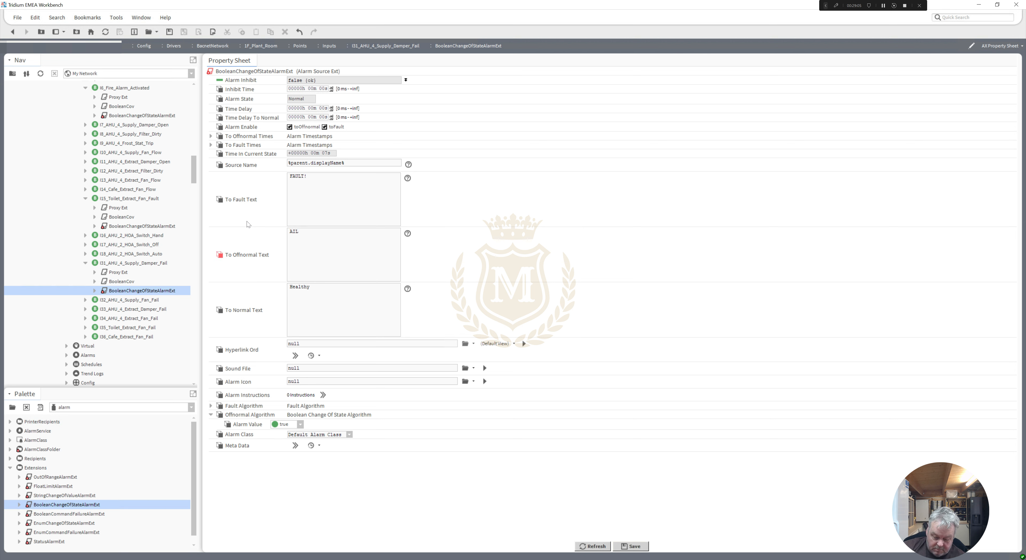
{"action": "key", "text": "BackSpace"}
{"action": "key", "text": "BackSpace"}
{"action": "key", "text": "BackSpace"}
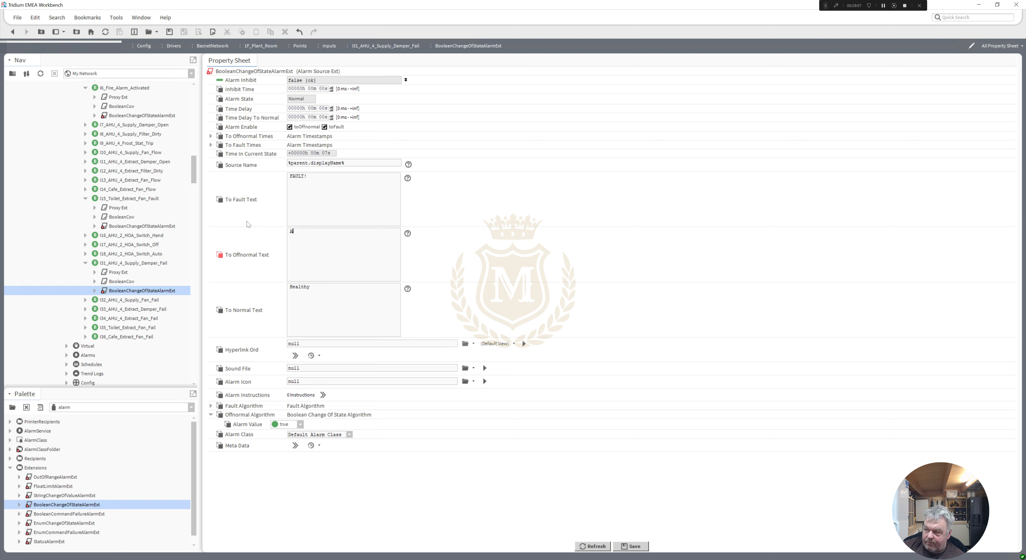
{"action": "type", "text": "FAI"}
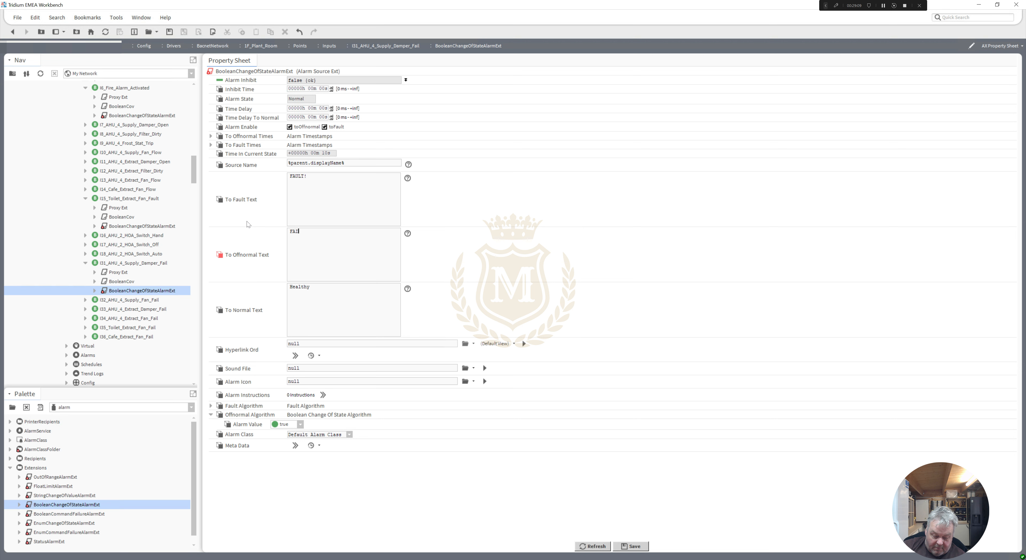
{"action": "type", "text": "L!"}
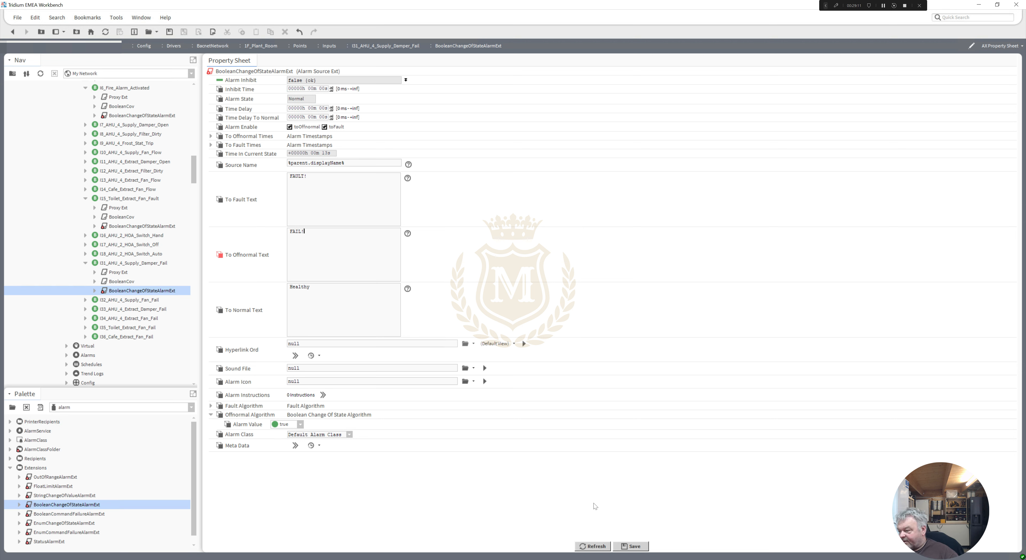
{"action": "left_click", "coordinate": [640, 551]}
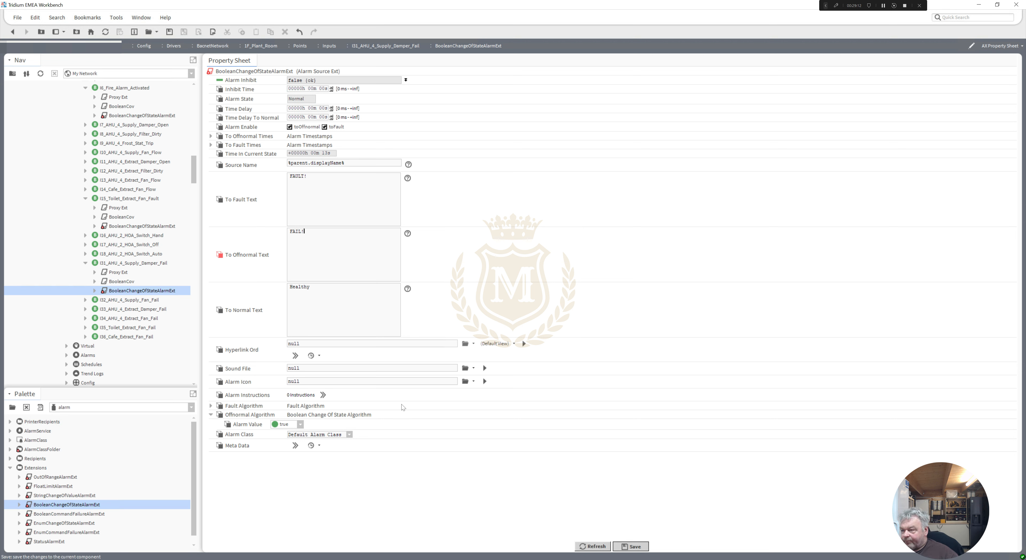
Copy the BooleanChangeOfStateAlarmExt from I31_AHU_4_Supply_Damper_Fail and paste it into I32_AHU_4_Supply_Fan_Fail and I33_AHU_4_Extract_Damper_Fail
{"action": "right_click", "coordinate": [129, 295]}
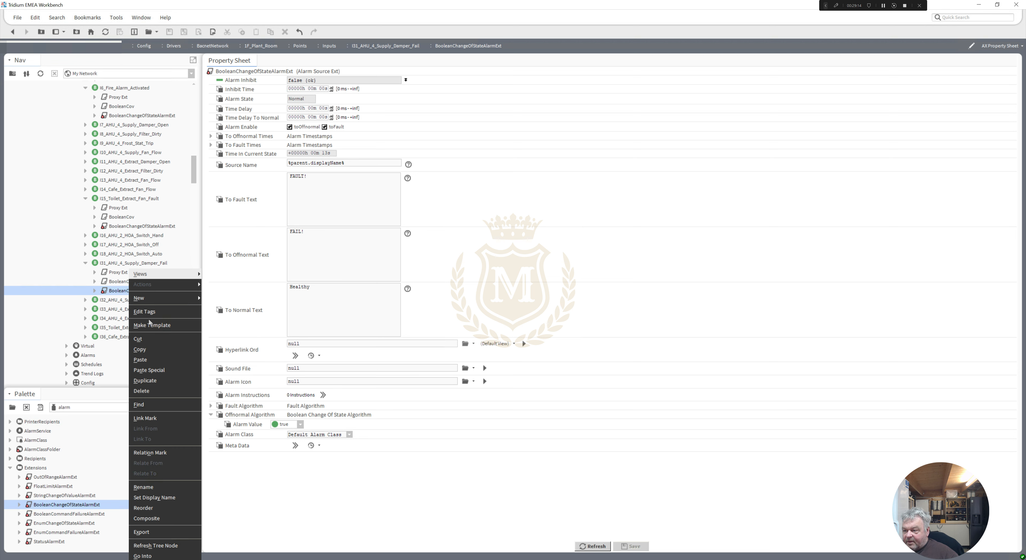
{"action": "left_click", "coordinate": [163, 353]}
{"action": "right_click", "coordinate": [126, 301]}
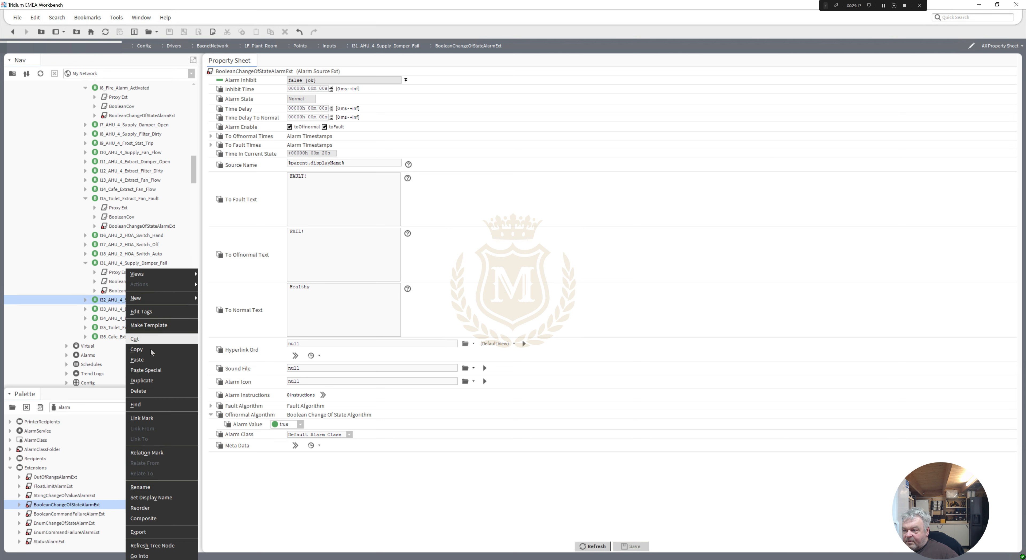
{"action": "left_click", "coordinate": [149, 360]}
{"action": "key", "text": "Return"}
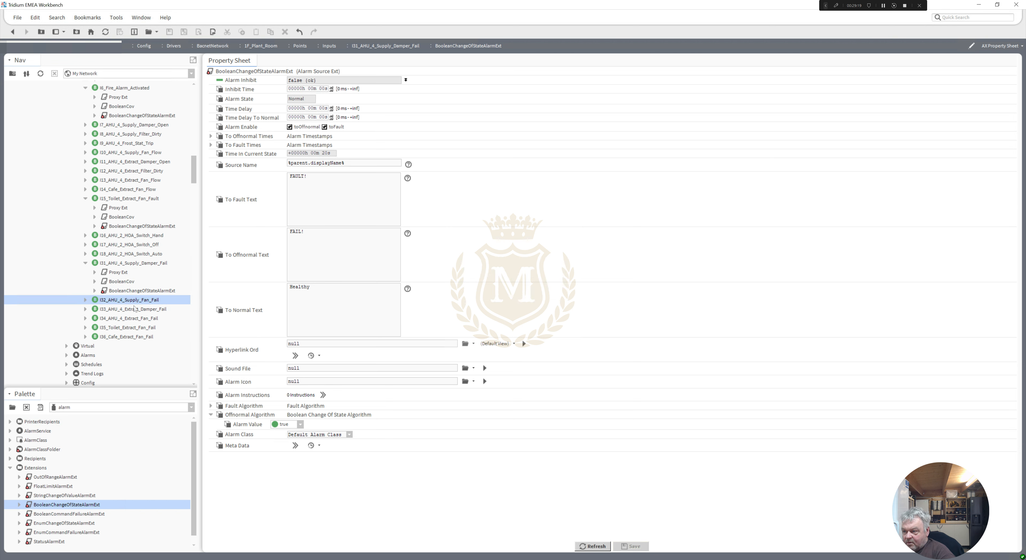
{"action": "left_click", "coordinate": [134, 310]}
{"action": "right_click", "coordinate": [134, 313]}
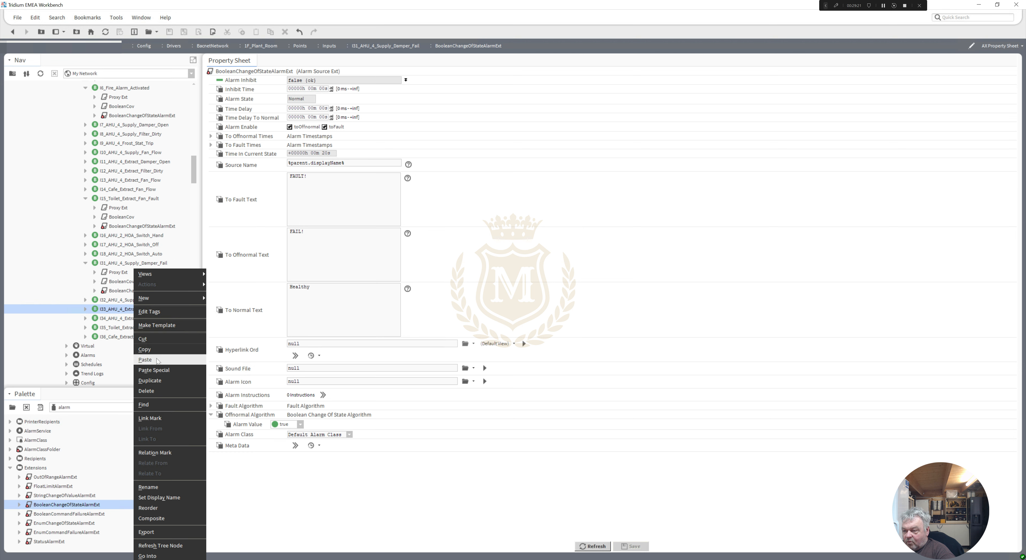
{"action": "left_click", "coordinate": [155, 360]}
{"action": "key", "text": "Return"}
Paste the copied BooleanChangeOfStateAlarmExt into I34_AHU_4_Extract_Fan_Fail, I35_Toilet_Extract_Fan_Fail and I36_Cafe_Extract_Fan_Fail, and collapse I31_AHU_4_Supply_Damper_Fail
{"action": "right_click", "coordinate": [142, 319]}
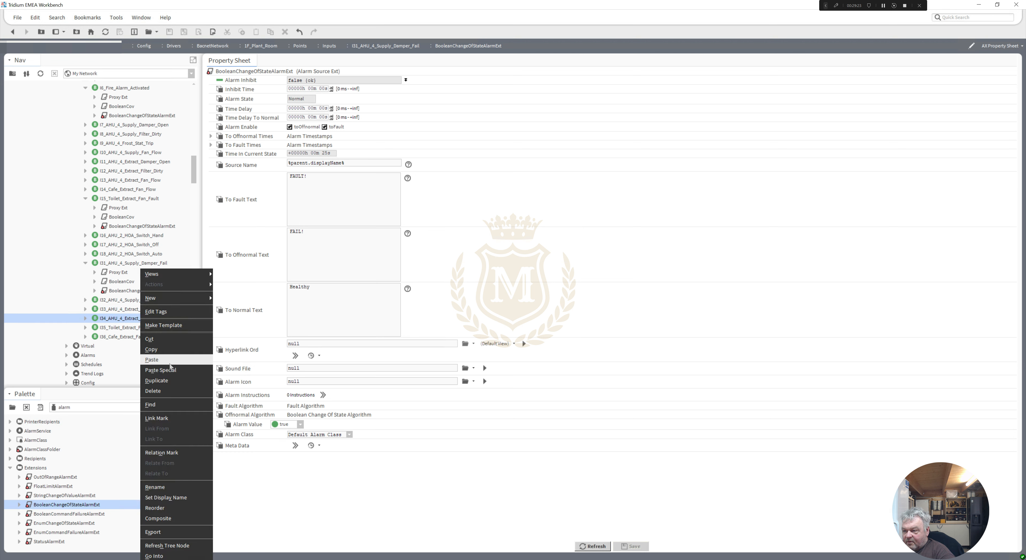
{"action": "left_click", "coordinate": [170, 362]}
{"action": "key", "text": "Return"}
{"action": "right_click", "coordinate": [140, 328]}
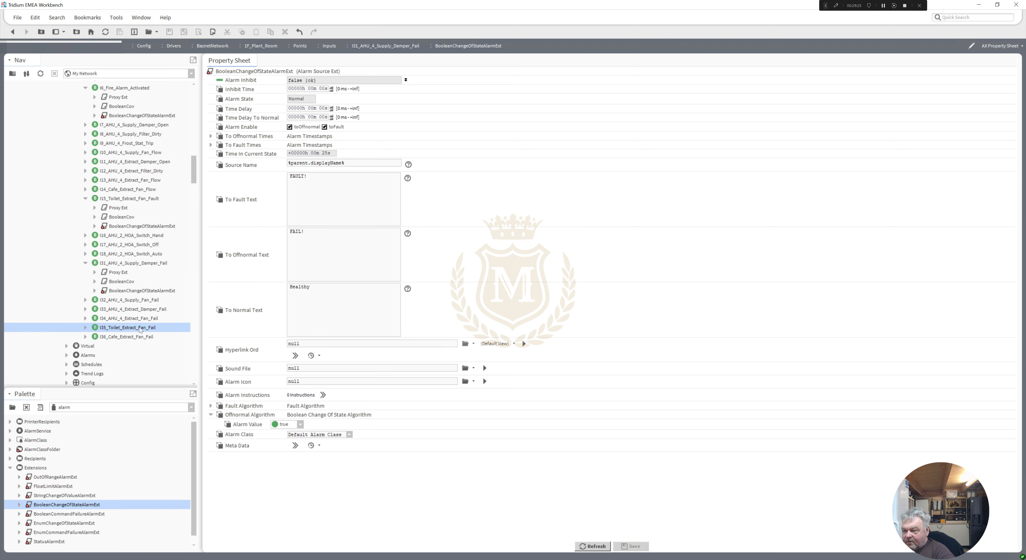
{"action": "left_click", "coordinate": [144, 345]}
{"action": "key", "text": "Return"}
{"action": "right_click", "coordinate": [135, 337]}
{"action": "left_click", "coordinate": [153, 361]}
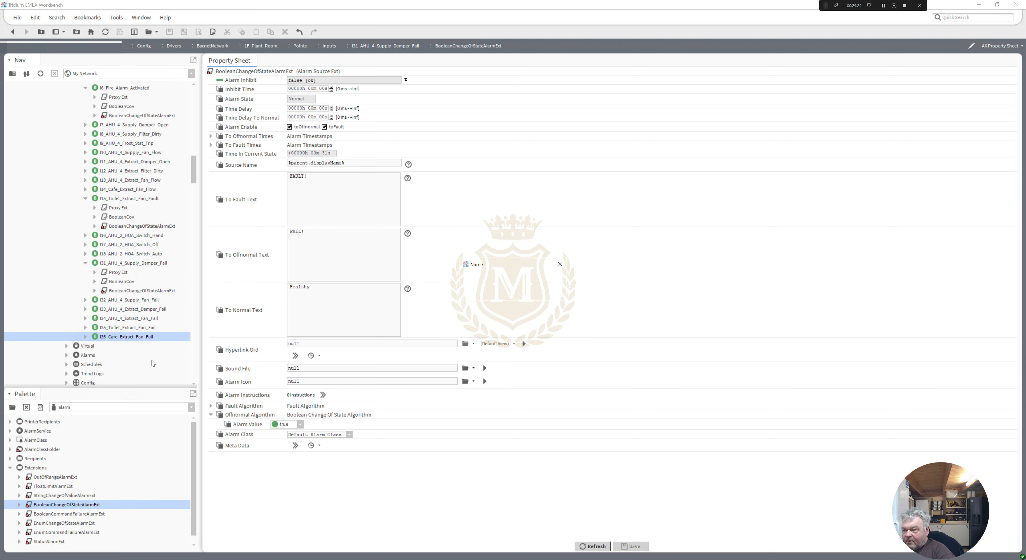
{"action": "key", "text": "Return"}
{"action": "left_click", "coordinate": [86, 263]}
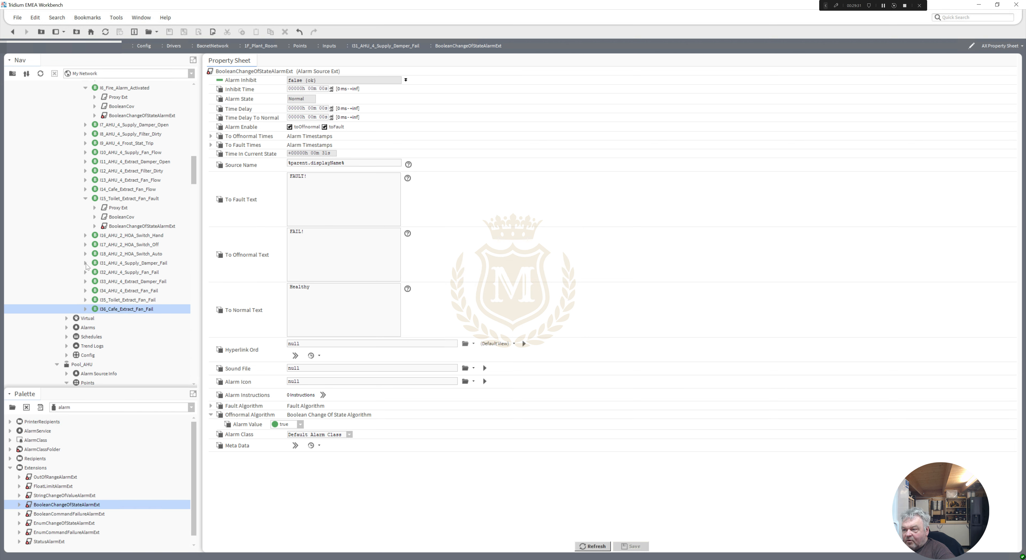
Paste the copied BooleanChangeOfStateAlarmExt into I16_AHU_2_HOA_Switch_Hand, keeping the proposed name
{"action": "right_click", "coordinate": [109, 236]}
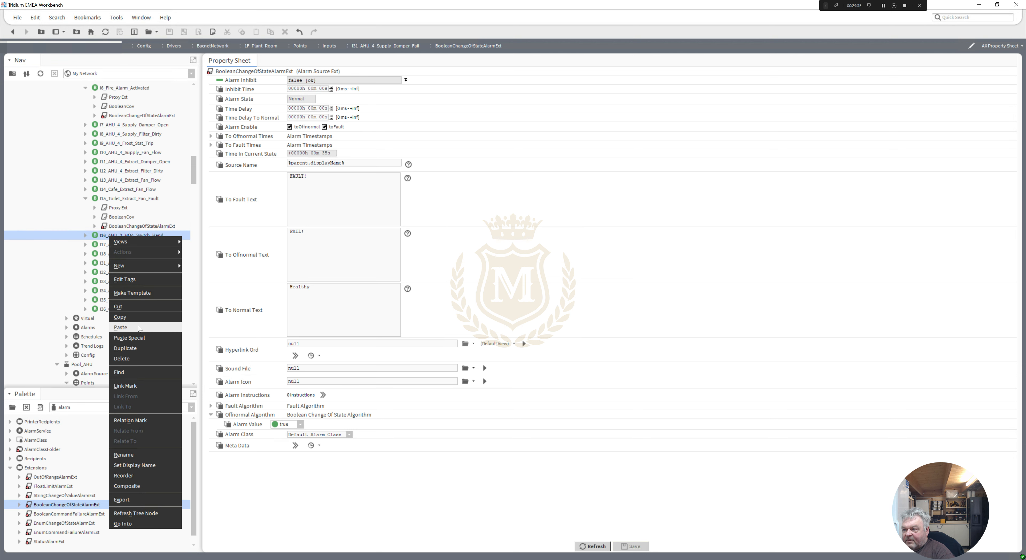
{"action": "left_click", "coordinate": [139, 327]}
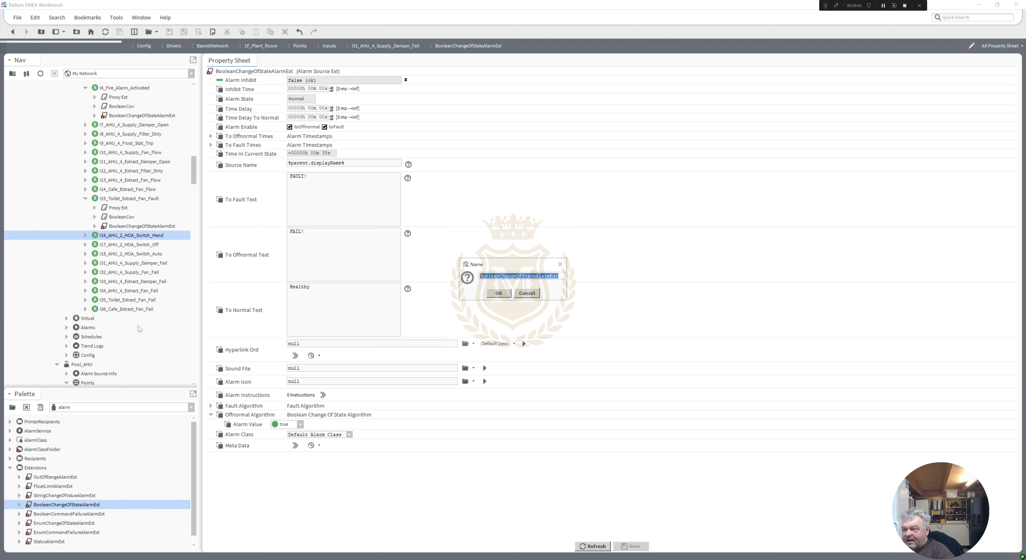
{"action": "left_click", "coordinate": [498, 294]}
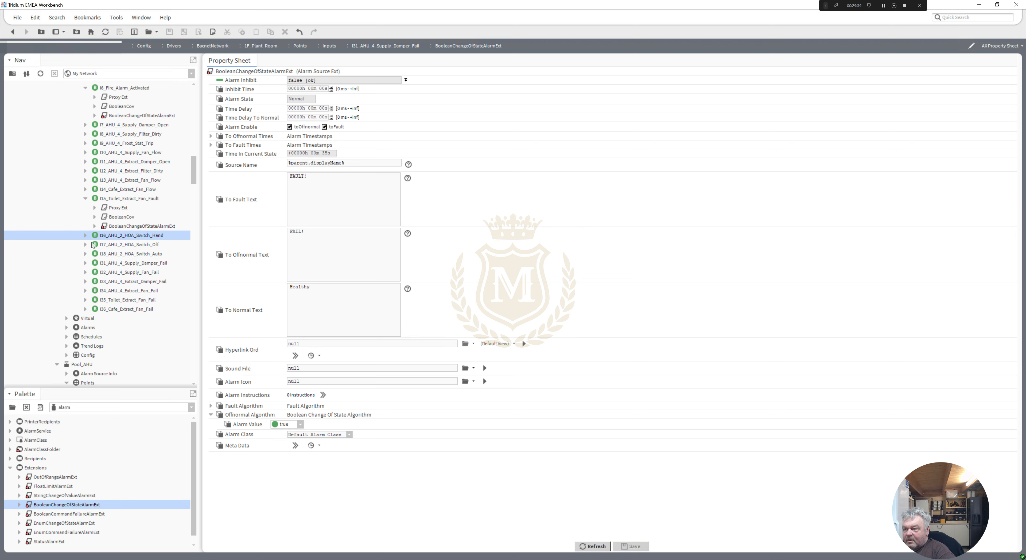
Set the offnormal text of the I16_AHU_2_HOA_Switch_Hand BooleanChangeOfStateAlarmExt to "IN HAND!" and save it
{"action": "left_click", "coordinate": [86, 235]}
{"action": "left_click", "coordinate": [121, 263]}
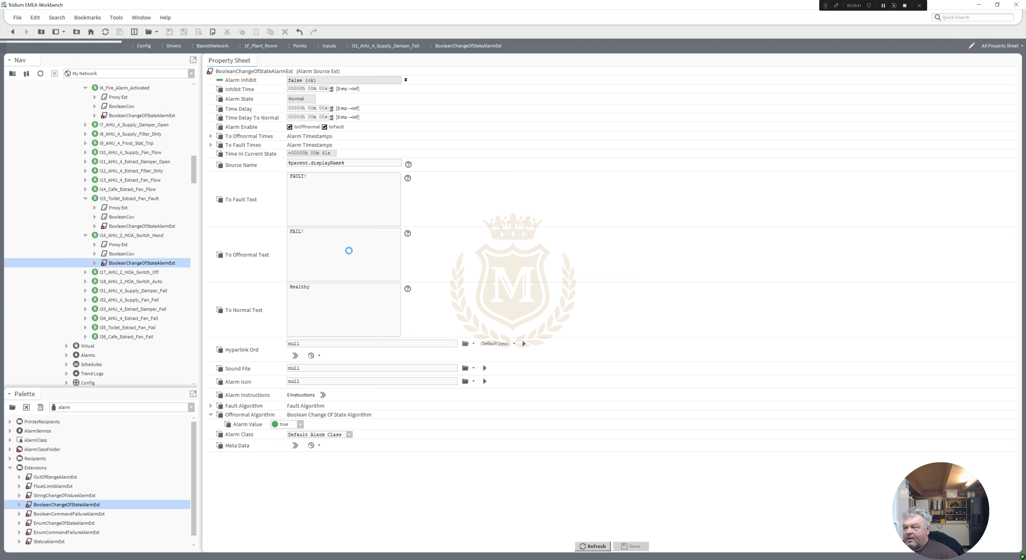
{"action": "triple_click", "coordinate": [297, 231]}
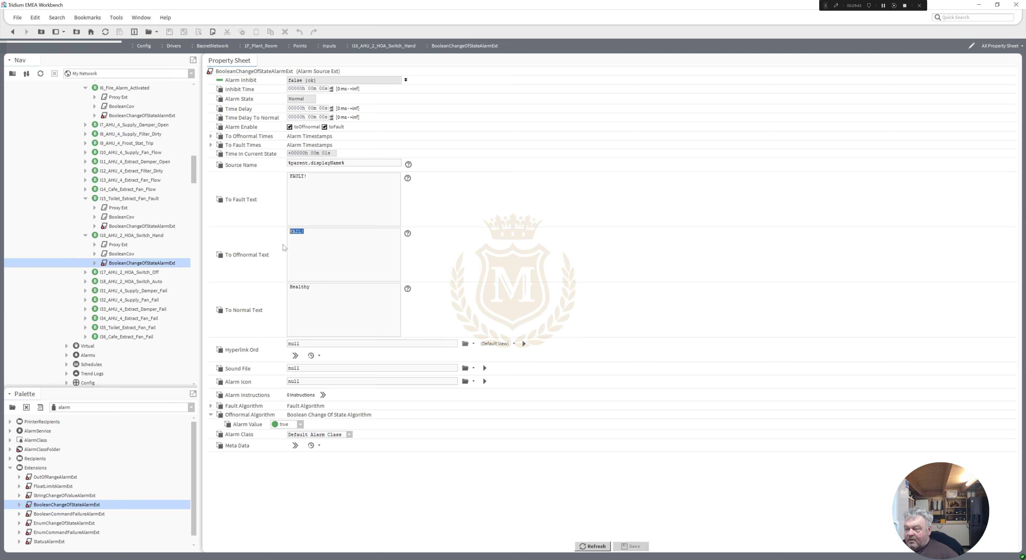
{"action": "type", "text": "IN "}
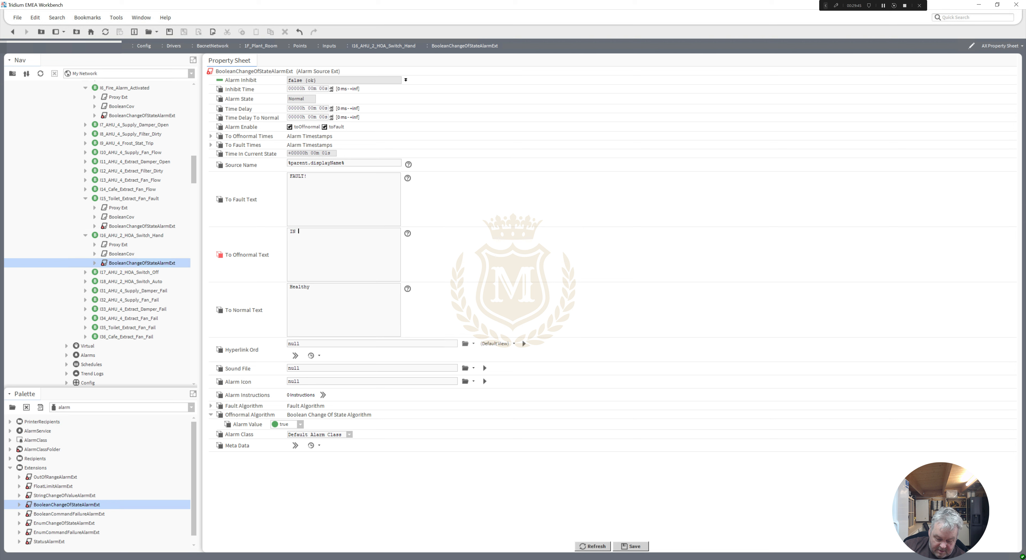
{"action": "type", "text": "HAND!"}
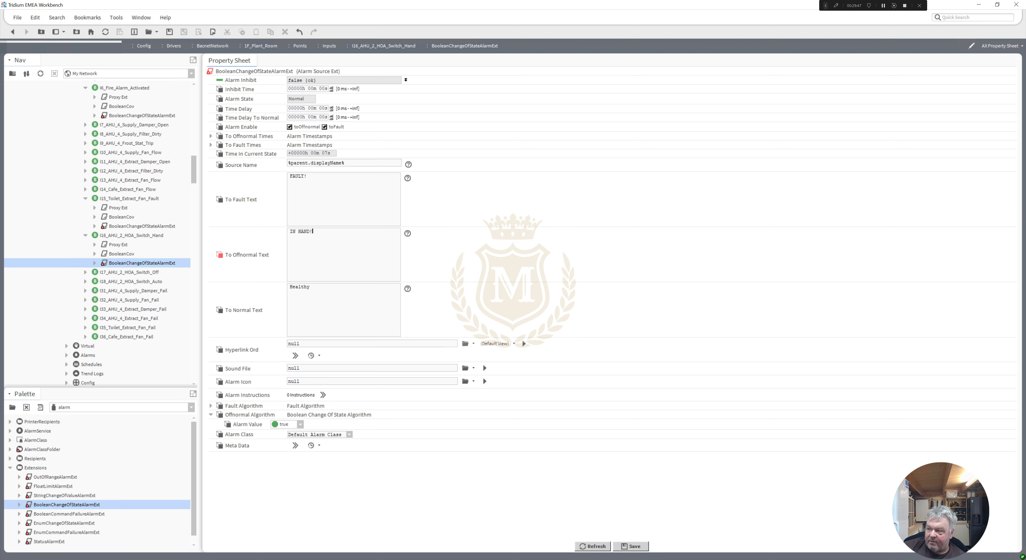
{"action": "left_click", "coordinate": [630, 547]}
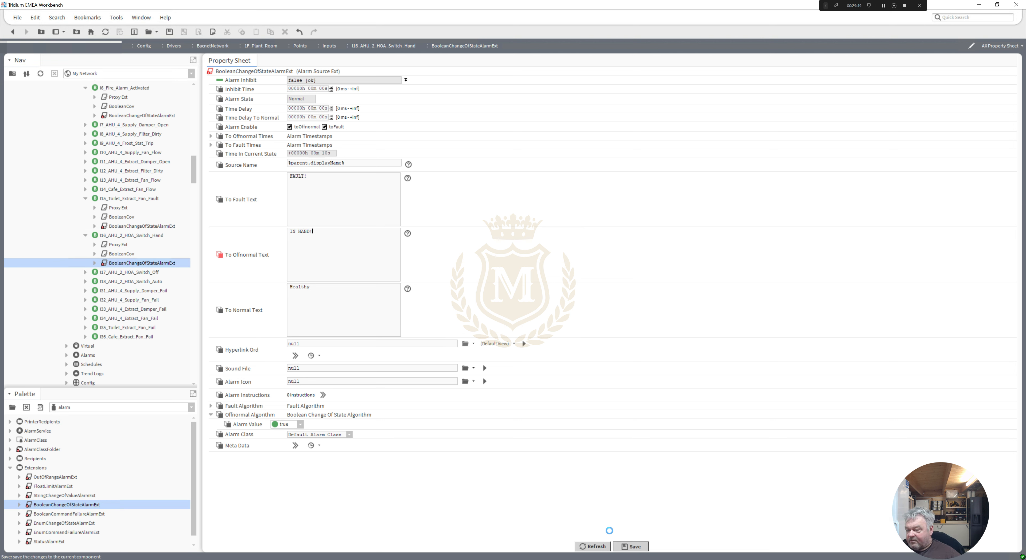
Copy the BooleanChangeOfStateAlarmExt from I16_AHU_2_HOA_Switch_Hand and paste it into I17_AHU_2_HOA_Switch_Off
{"action": "left_click", "coordinate": [85, 273]}
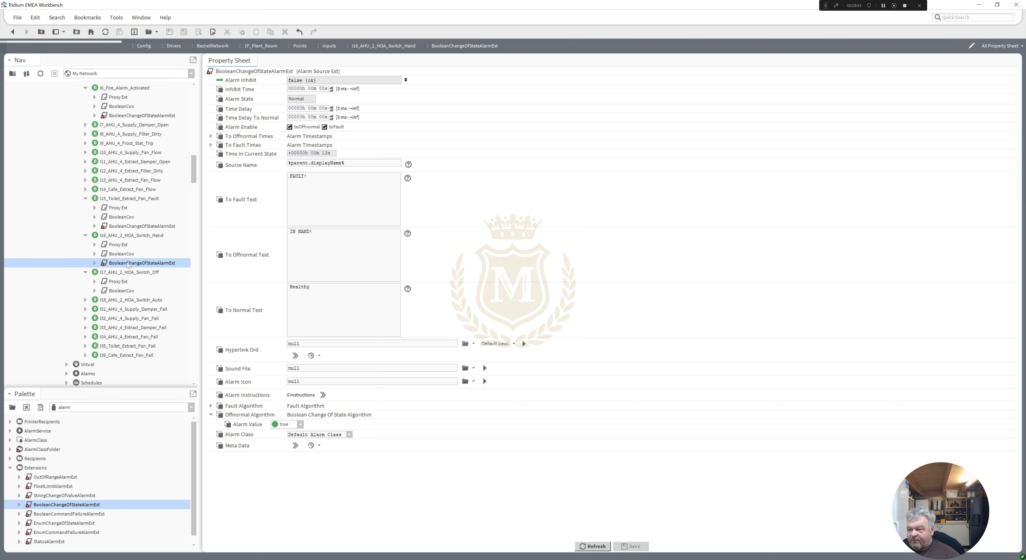
{"action": "right_click", "coordinate": [128, 265]}
{"action": "left_click", "coordinate": [130, 308]}
{"action": "right_click", "coordinate": [120, 271]}
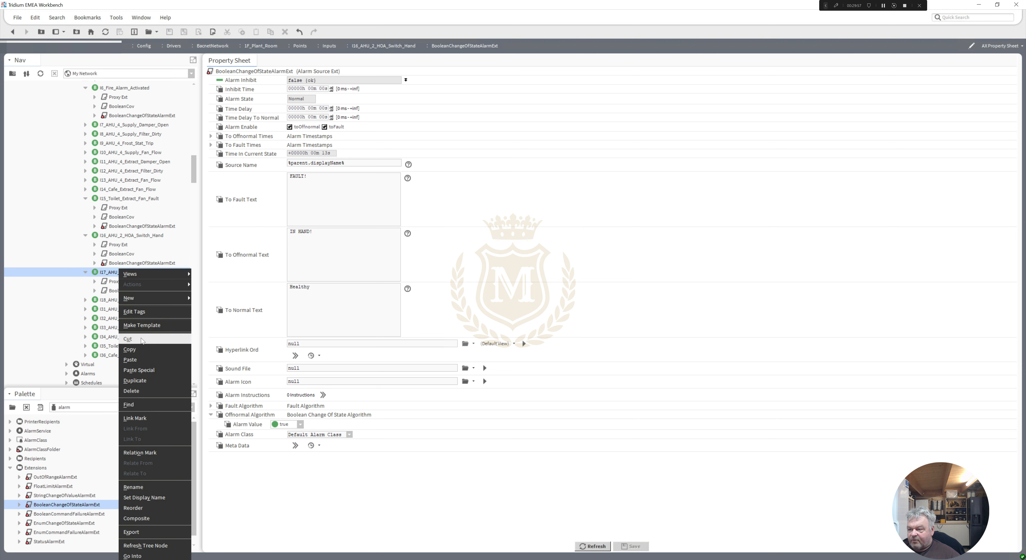
{"action": "left_click", "coordinate": [130, 360]}
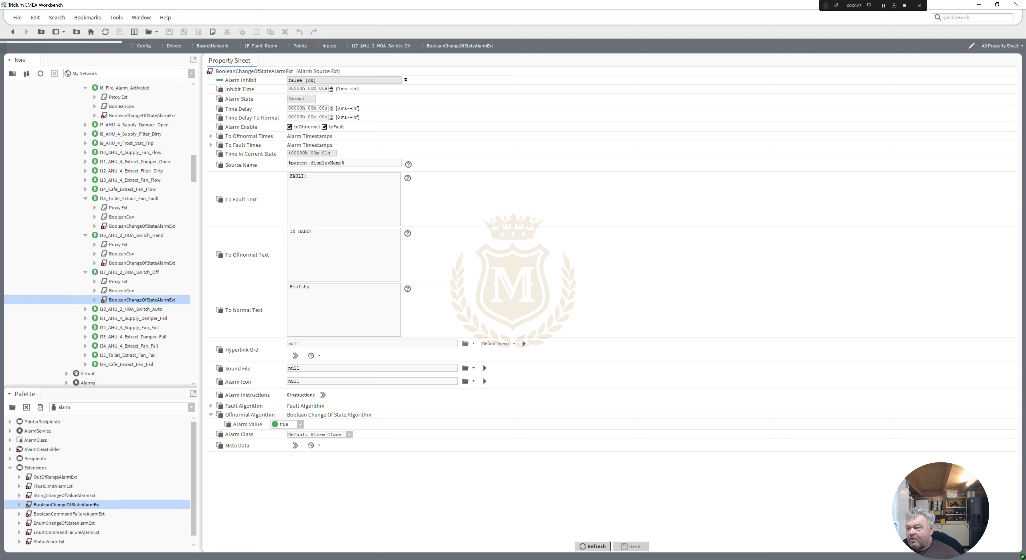
Set the offnormal text of the I17_AHU_2_HOA_Switch_Off BooleanChangeOfStateAlarmExt to "IN OFF!" and save it
{"action": "double_click", "coordinate": [305, 232]}
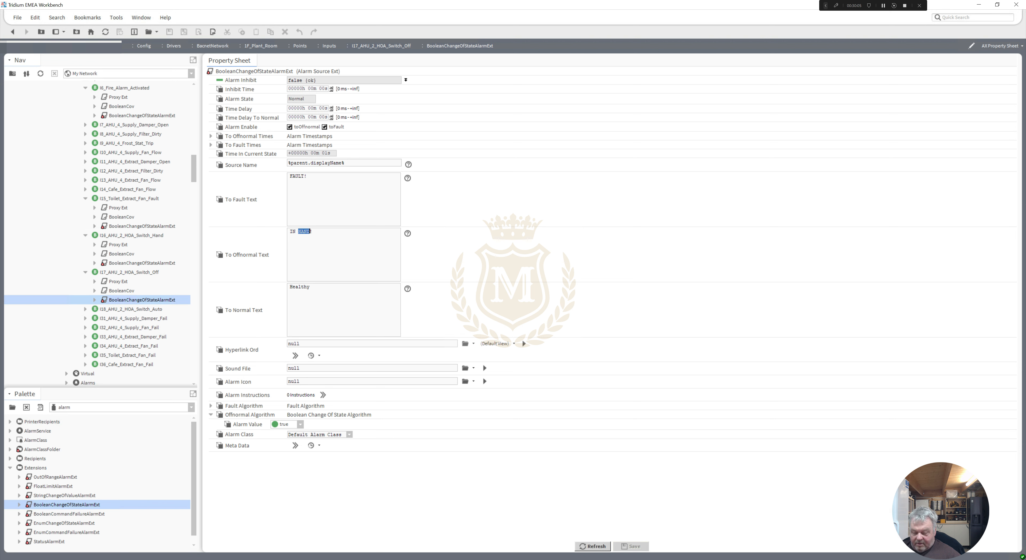
{"action": "type", "text": "OFF!"}
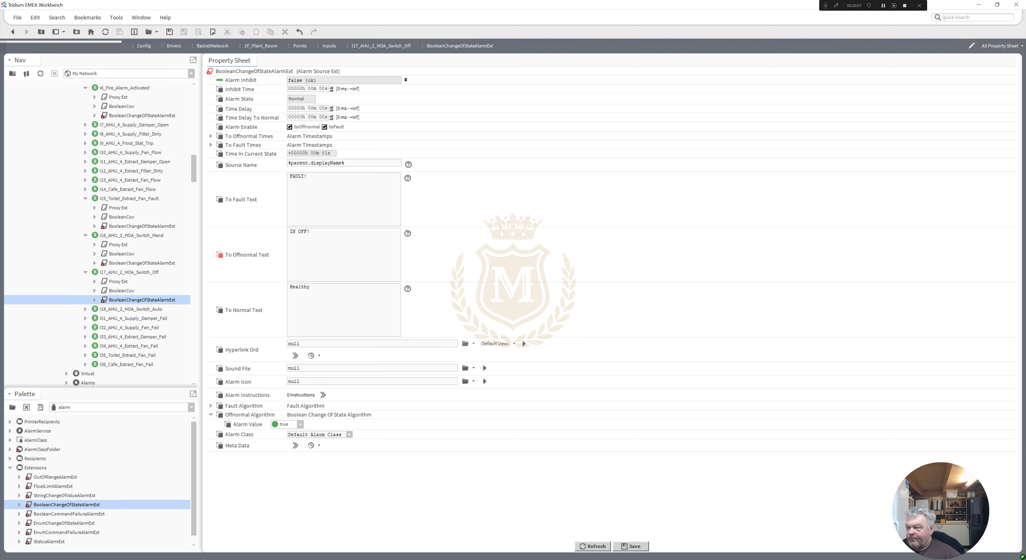
{"action": "left_click", "coordinate": [633, 545]}
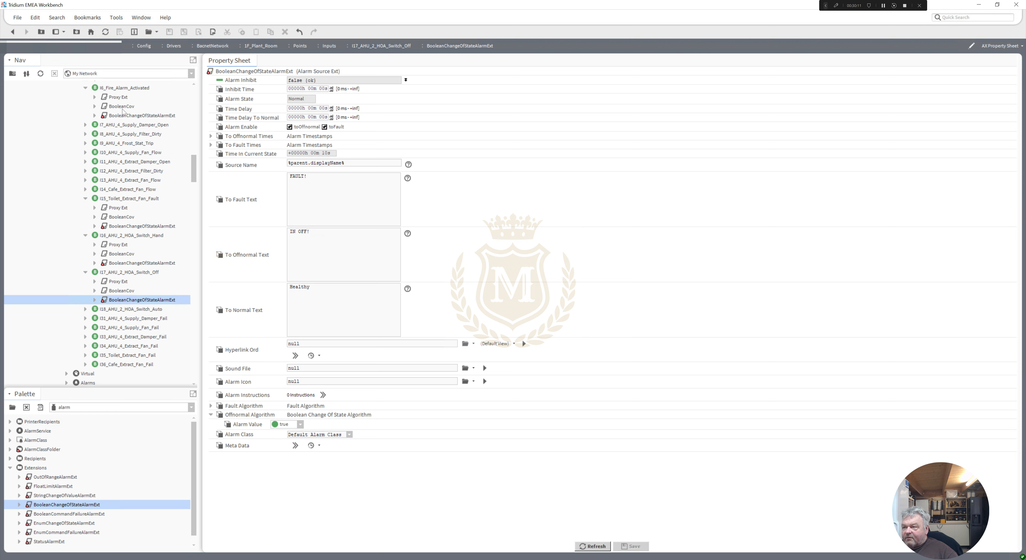
Copy the BooleanChangeOfStateAlarmExt from the I6_Fire_Alarm_Activated input of 1F_Plant_Room
{"action": "left_click", "coordinate": [123, 117]}
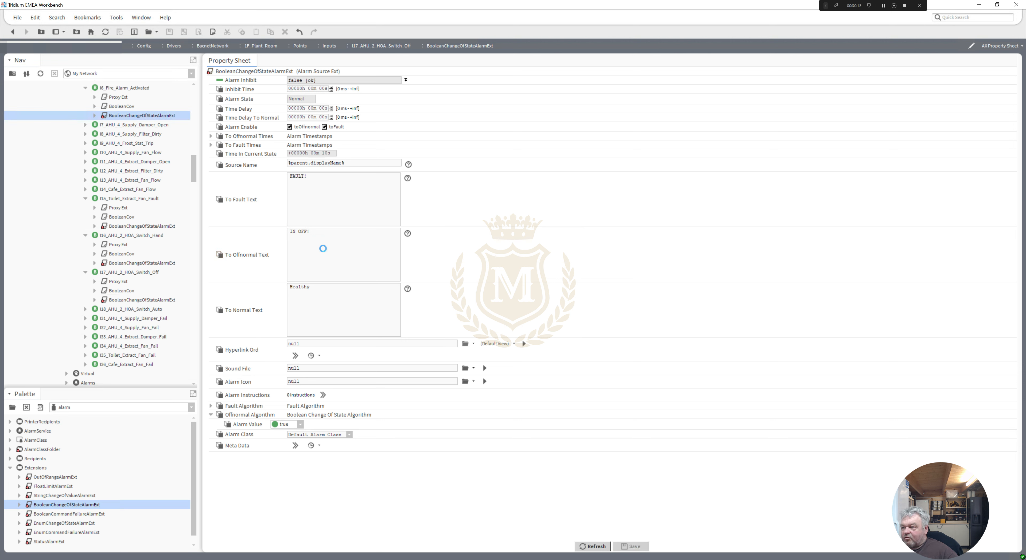
{"action": "right_click", "coordinate": [137, 117]}
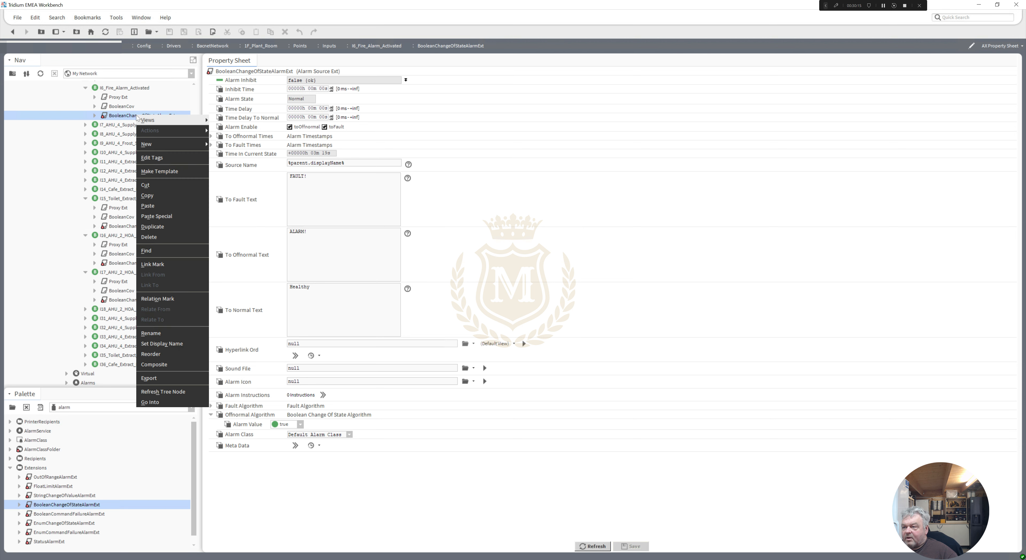
{"action": "left_click", "coordinate": [156, 197]}
Collapse the Sensors, Drivers, Knobs and Switches folders under the Pool_AHU points, leaving Inputs expanded
{"action": "left_click_drag", "start_coordinate": [194, 180], "coordinate": [194, 199]}
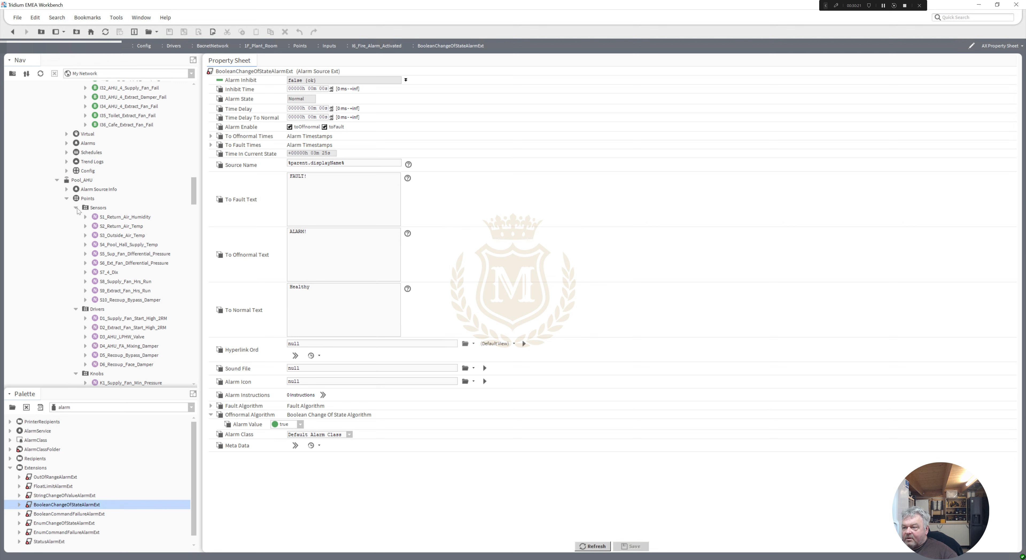
{"action": "left_click", "coordinate": [76, 208]}
{"action": "left_click", "coordinate": [76, 216]}
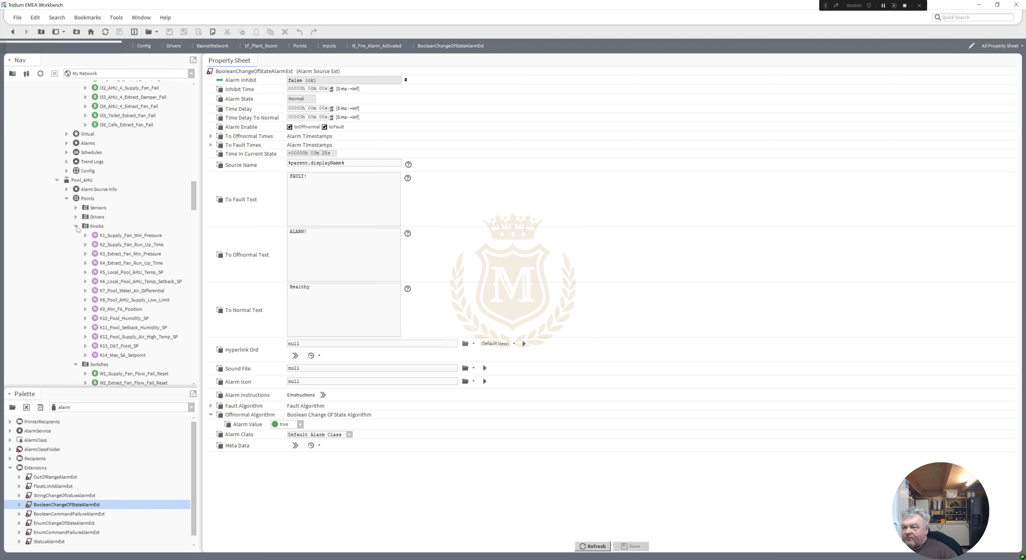
{"action": "left_click", "coordinate": [77, 227]}
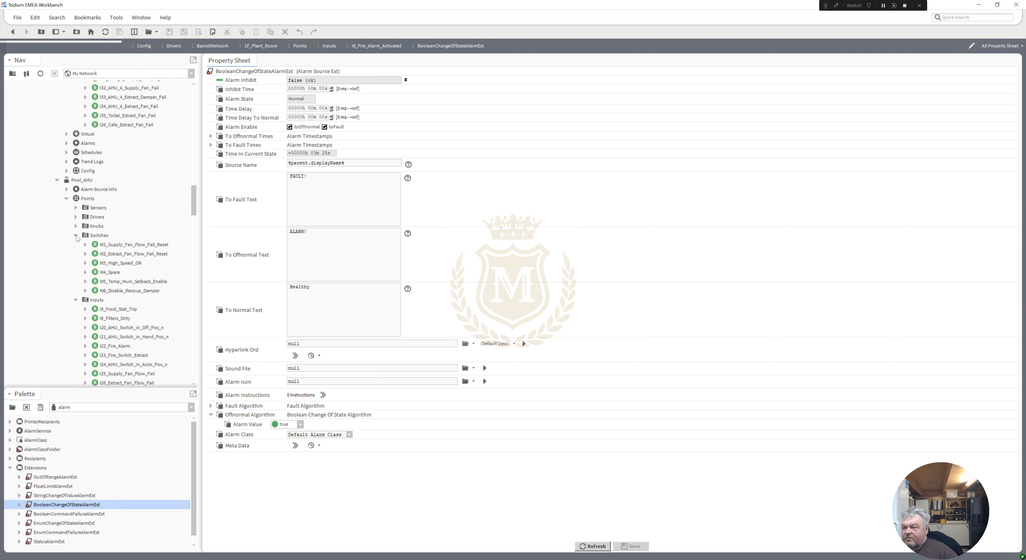
{"action": "left_click", "coordinate": [77, 235]}
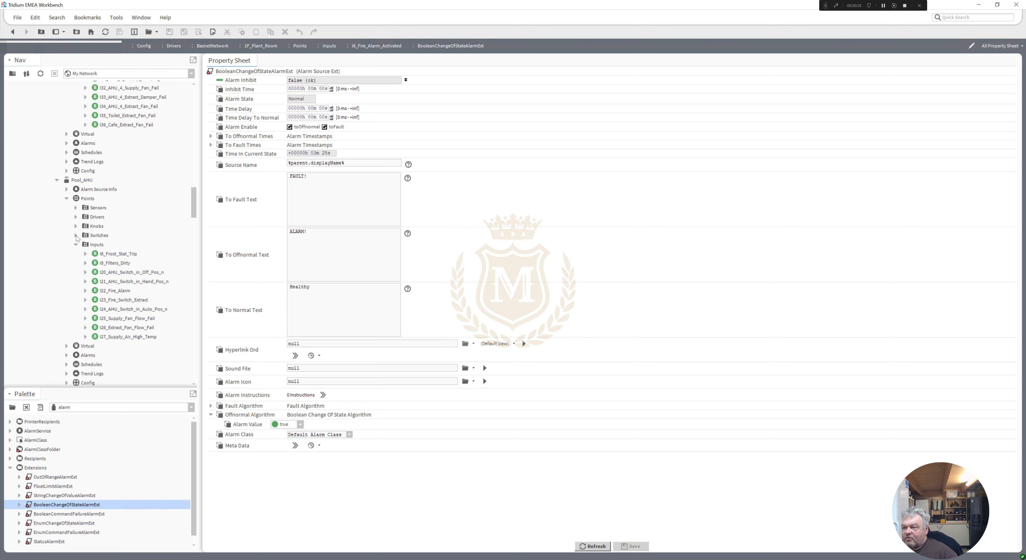
Paste the copied BooleanChangeOfStateAlarmExt into the Pool_AHU inputs I8_Frost_Stat_Trip and I9_Filters_Dirty
{"action": "left_click", "coordinate": [110, 254]}
{"action": "right_click", "coordinate": [110, 255]}
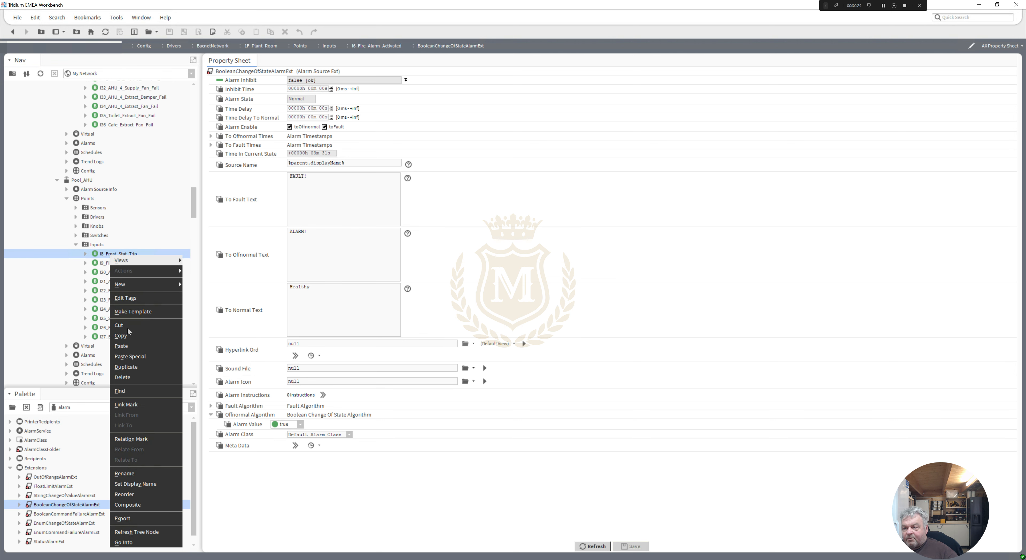
{"action": "left_click", "coordinate": [130, 337]}
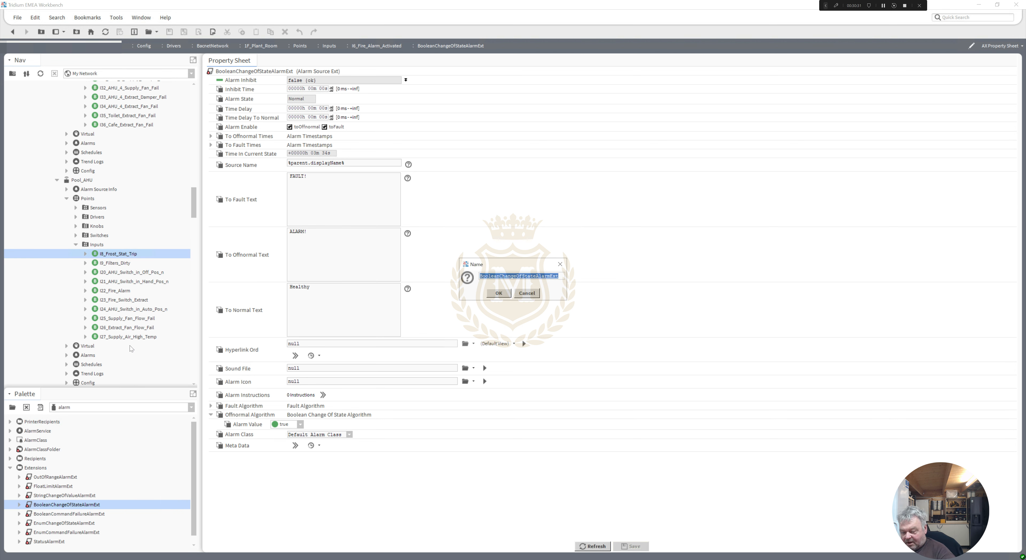
{"action": "right_click", "coordinate": [113, 264]}
{"action": "left_click", "coordinate": [127, 309]}
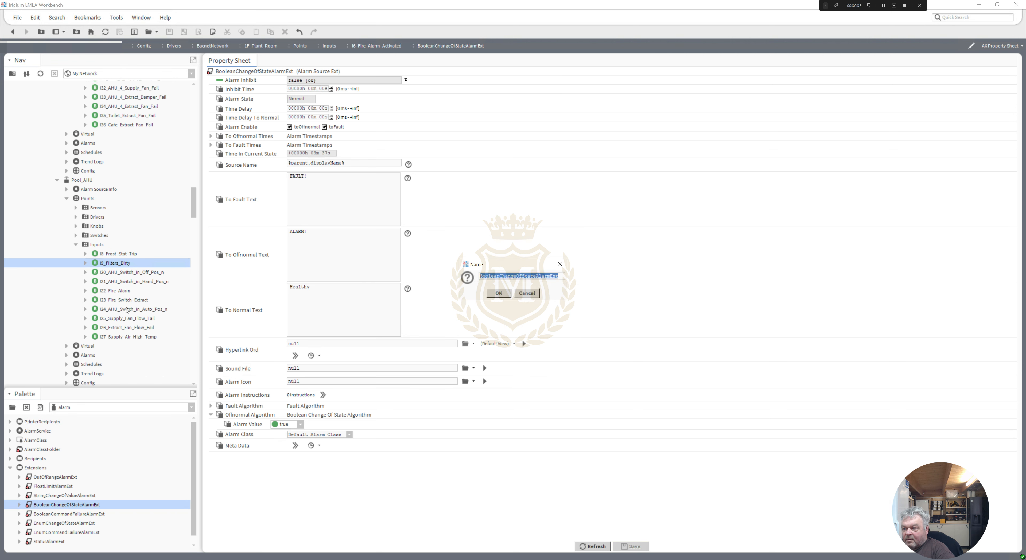
{"action": "key", "text": "Return"}
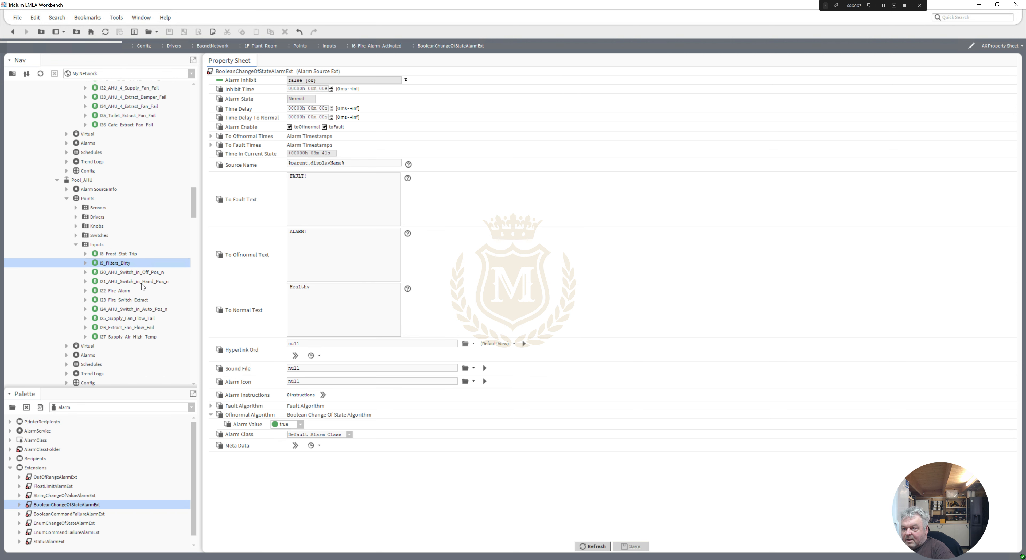
Paste the copied BooleanChangeOfStateAlarmExt into the Pool_AHU inputs I22_Fire_Alarm and I23_Fire_Switch_Extract
{"action": "right_click", "coordinate": [124, 294]}
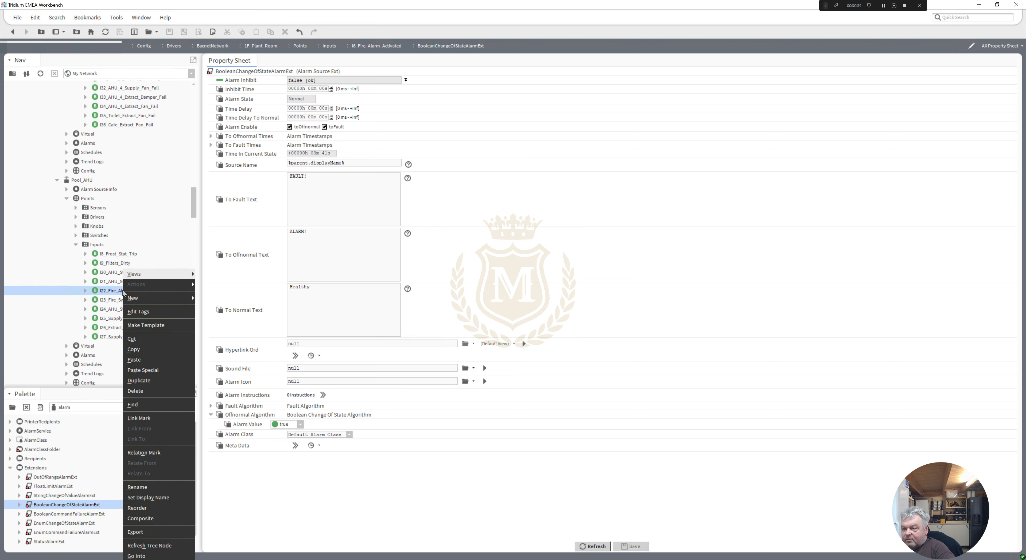
{"action": "left_click", "coordinate": [123, 310]}
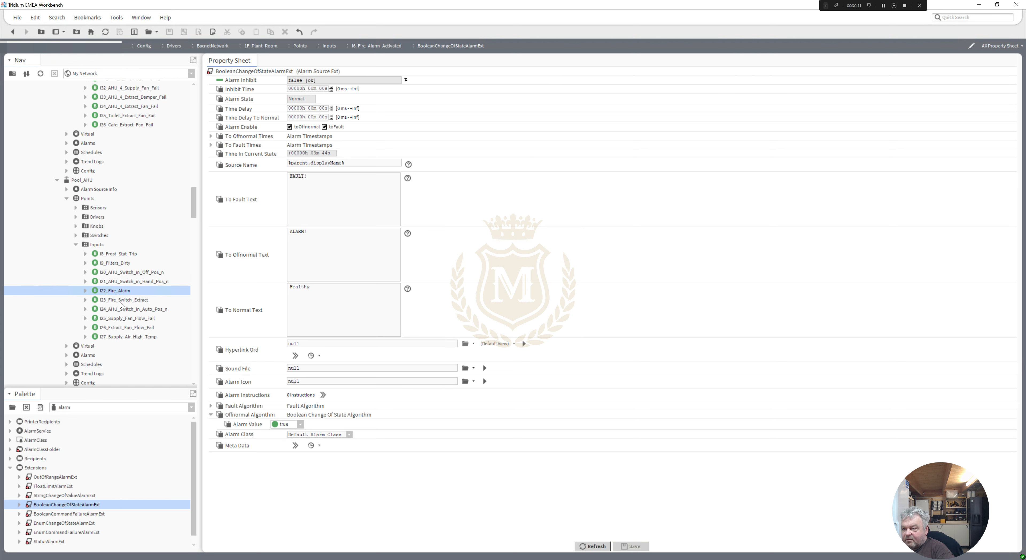
{"action": "right_click", "coordinate": [121, 301]}
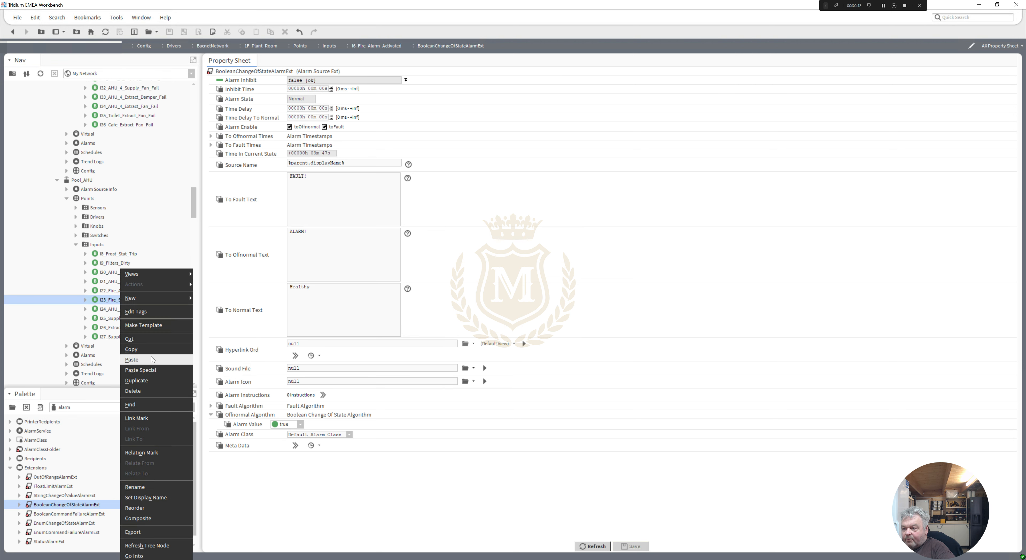
{"action": "left_click", "coordinate": [150, 357]}
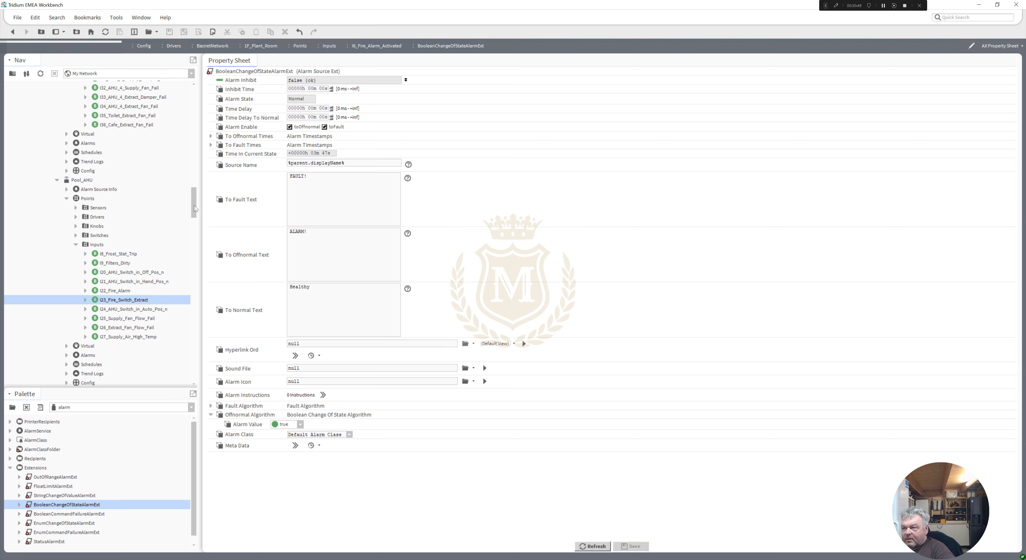
Copy the BooleanChangeOfStateAlarmExt from the I35_Toilet_Extract_Fan_Fail input of 1F_Plant_Room
{"action": "scroll", "coordinate": [195, 210], "scroll_direction": "up", "scroll_amount": 3}
{"action": "left_click", "coordinate": [85, 171]}
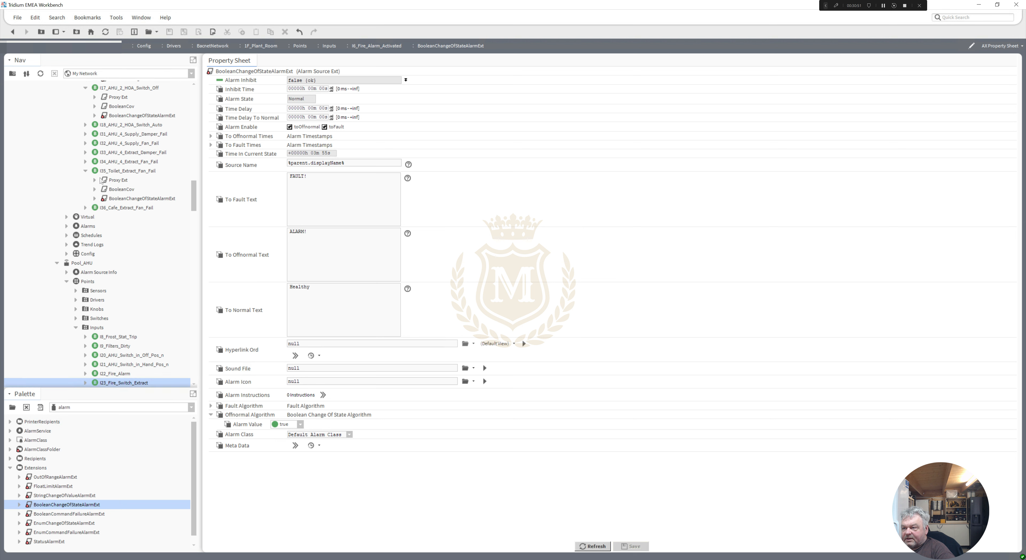
{"action": "left_click", "coordinate": [125, 202]}
{"action": "right_click", "coordinate": [124, 200]}
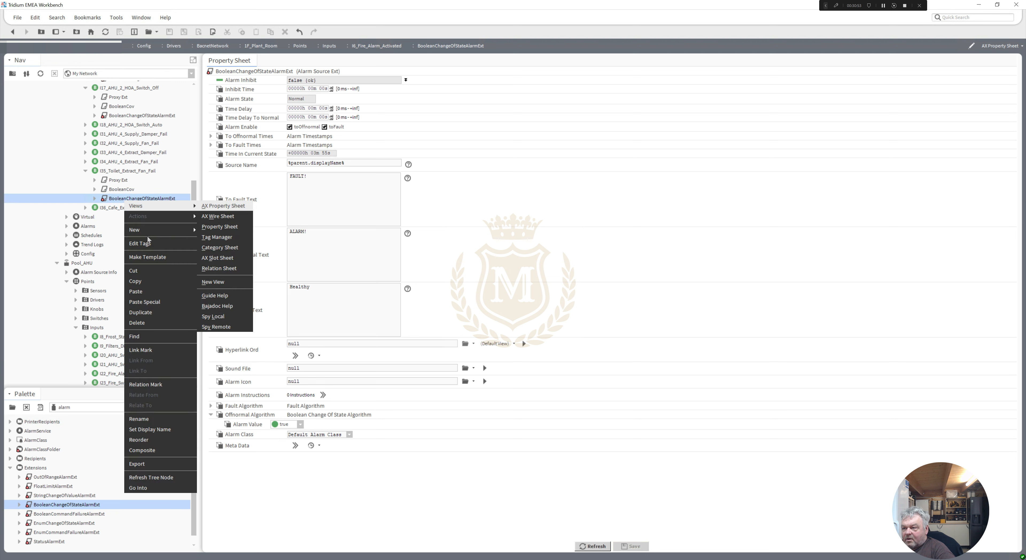
{"action": "left_click", "coordinate": [150, 281]}
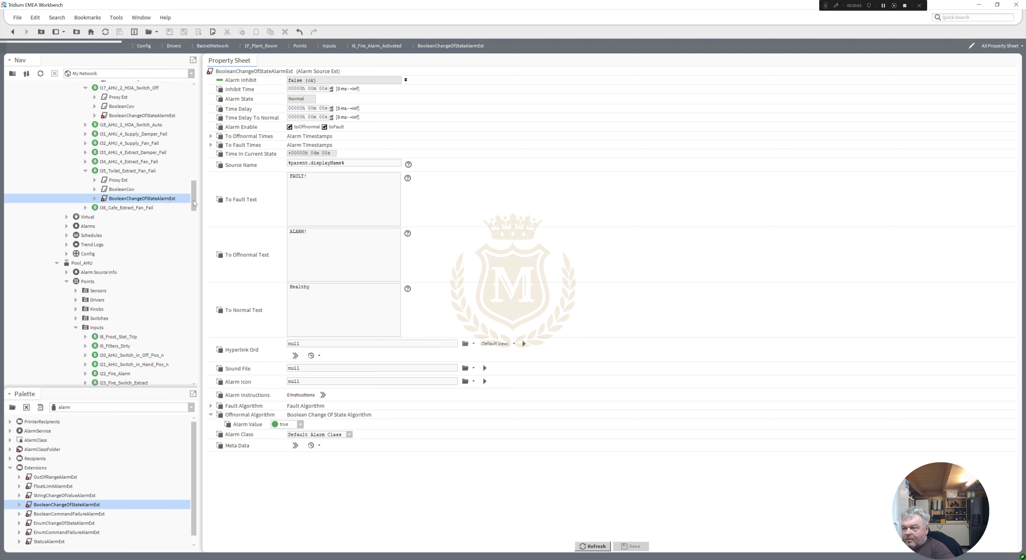
Paste the fan-fail BooleanChangeOfStateAlarmExt into the Pool_AHU inputs I25_Supply_Fan_Flow_Fail and I26_Extract_Fan_Flow_Fail
{"action": "left_click_drag", "start_coordinate": [193, 199], "coordinate": [194, 214]}
{"action": "left_click", "coordinate": [139, 284]}
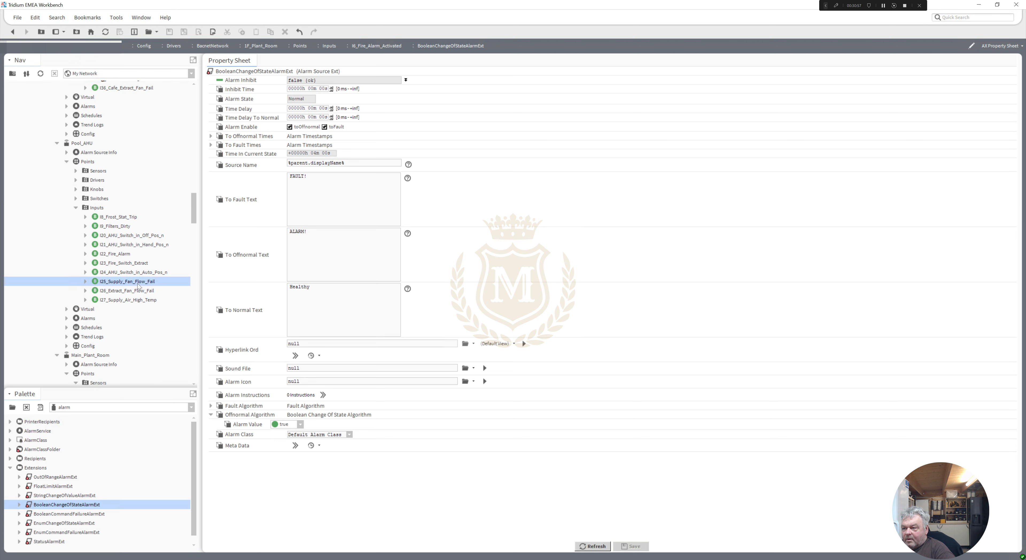
{"action": "right_click", "coordinate": [139, 286]}
{"action": "left_click", "coordinate": [162, 365]}
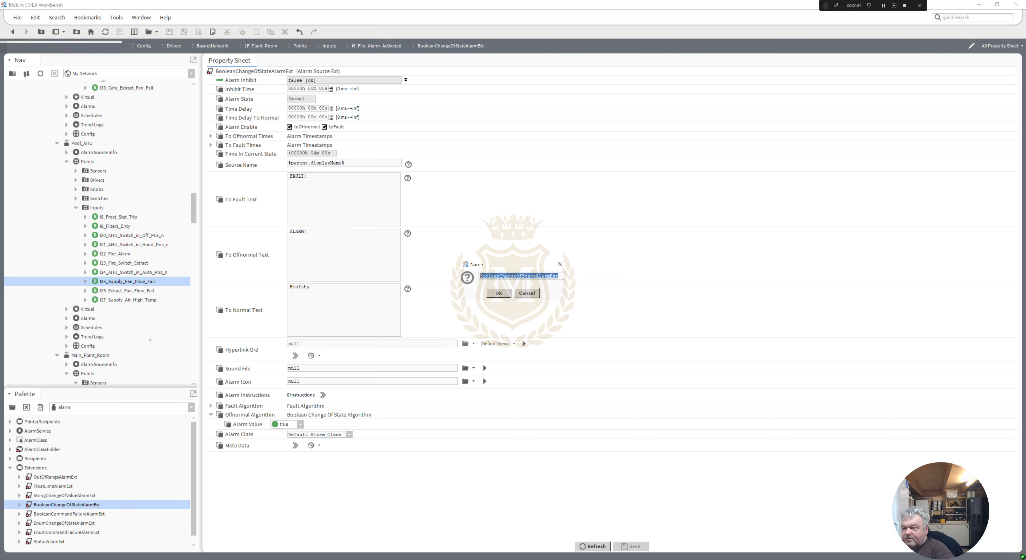
{"action": "key", "text": "Return"}
{"action": "right_click", "coordinate": [130, 291]}
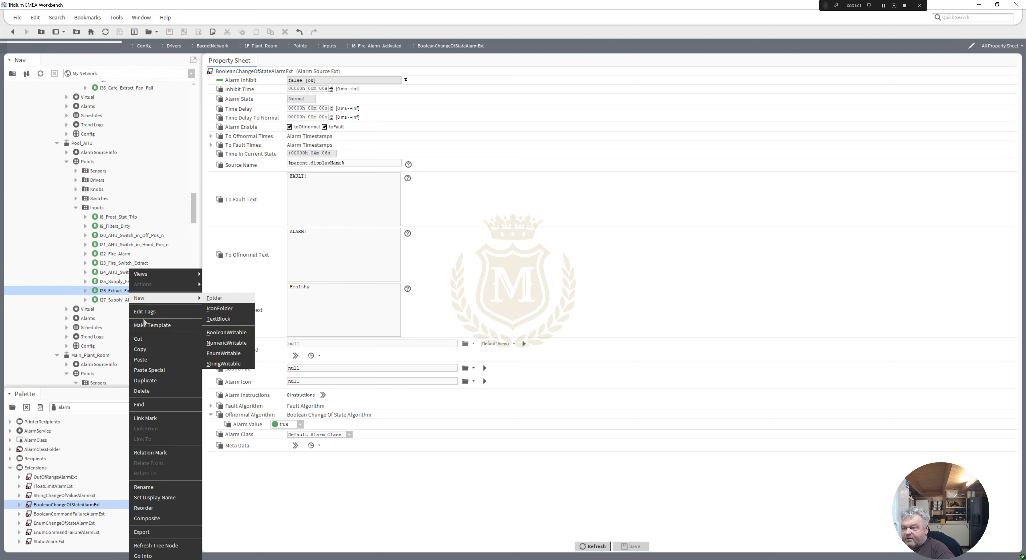
{"action": "left_click", "coordinate": [145, 359]}
{"action": "key", "text": "Return"}
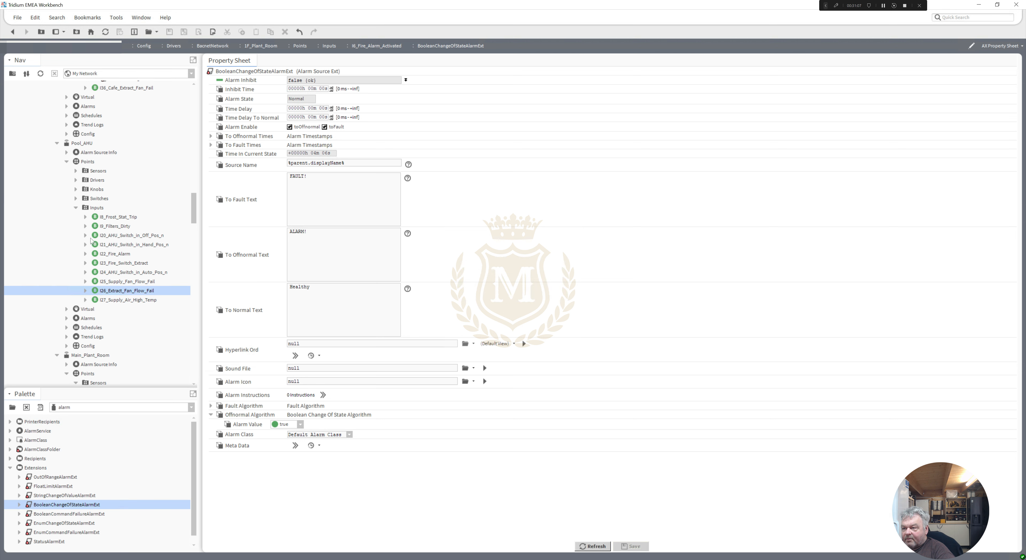
Copy the BooleanChangeOfStateAlarmExt from the Pool_AHU input I9_Filters_Dirty into I27_Supply_Air_High_Temp
{"action": "left_click", "coordinate": [85, 226]}
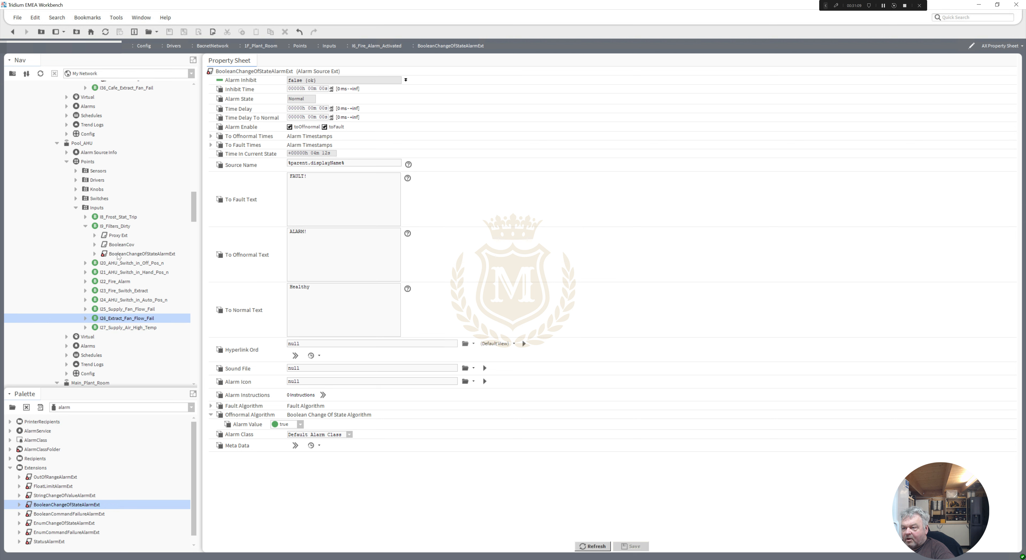
{"action": "left_click", "coordinate": [116, 254]}
{"action": "right_click", "coordinate": [117, 254]}
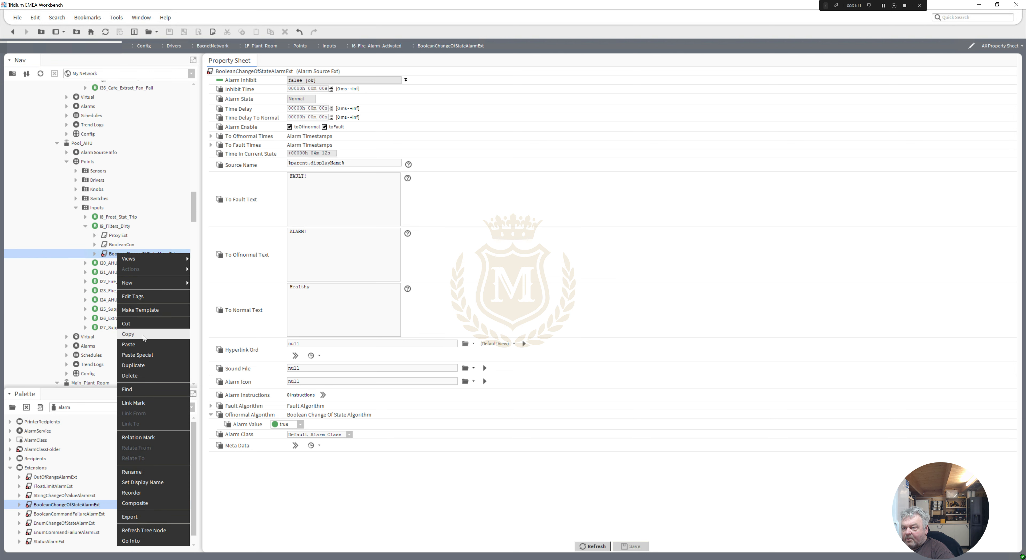
{"action": "left_click", "coordinate": [128, 333]}
{"action": "right_click", "coordinate": [128, 329]}
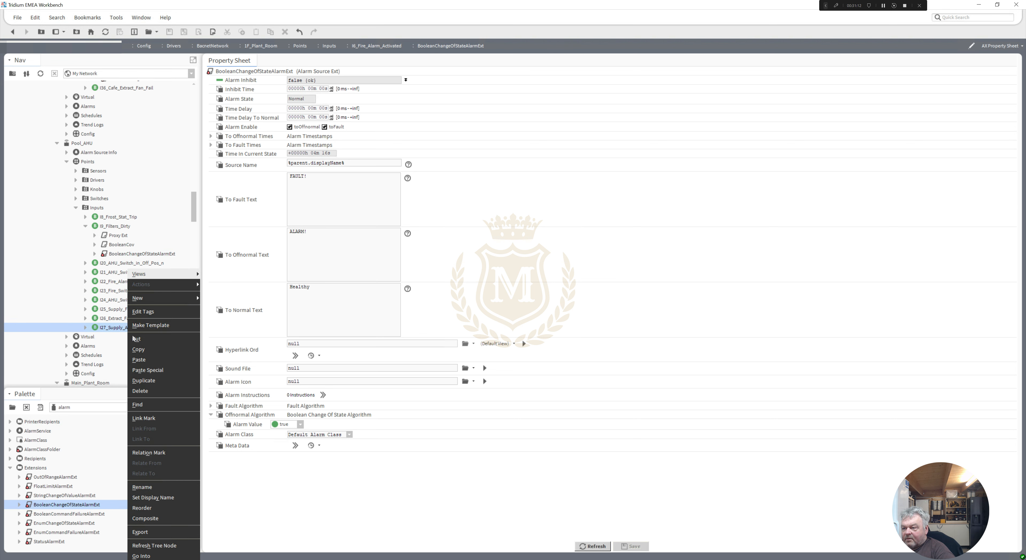
{"action": "left_click", "coordinate": [139, 363]}
{"action": "key", "text": "Return"}
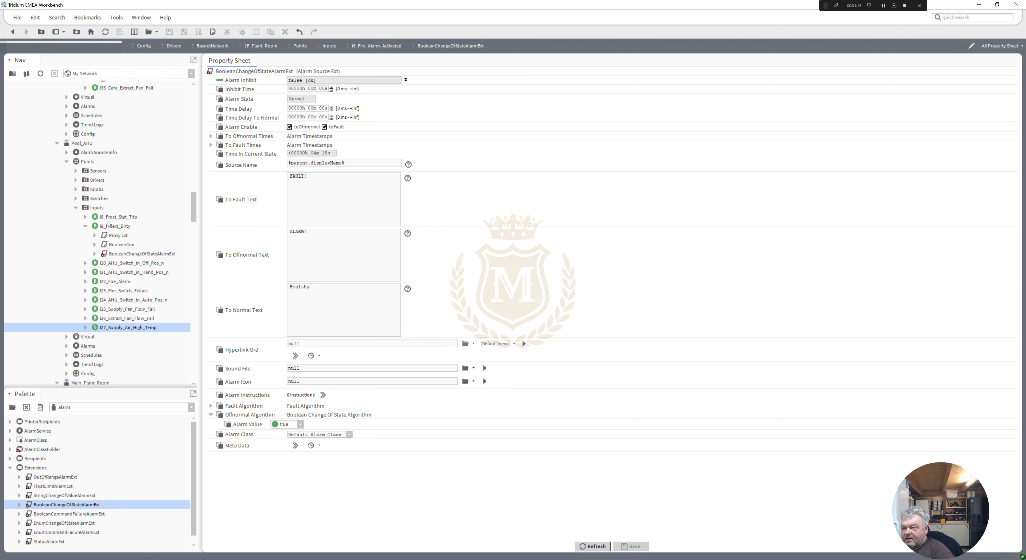
Check the Pool_AHU inputs list, set the alarm value of the I22_Fire_Alarm BooleanChangeOfStateAlarmExt to false, save it and return to the list
{"action": "double_click", "coordinate": [97, 208]}
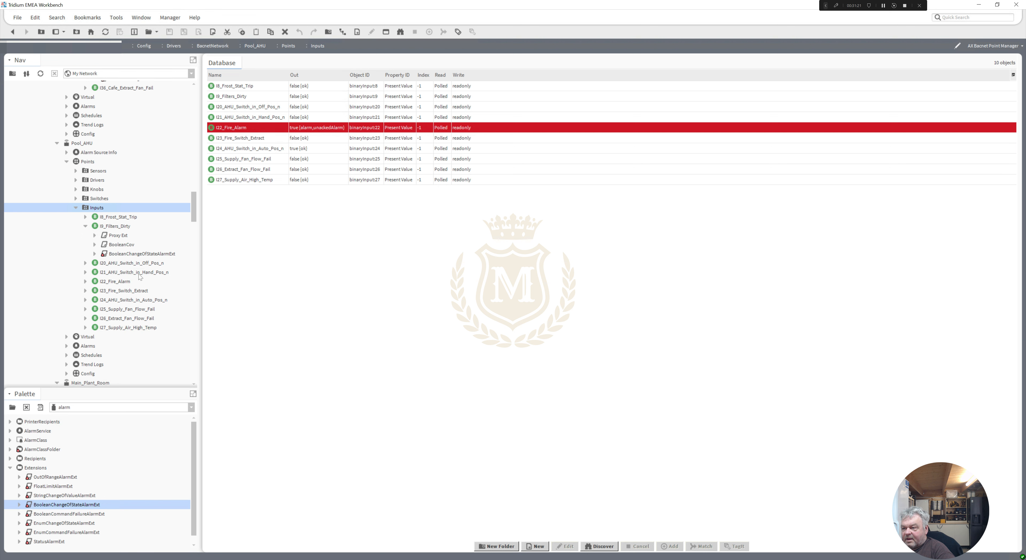
{"action": "left_click", "coordinate": [86, 281]}
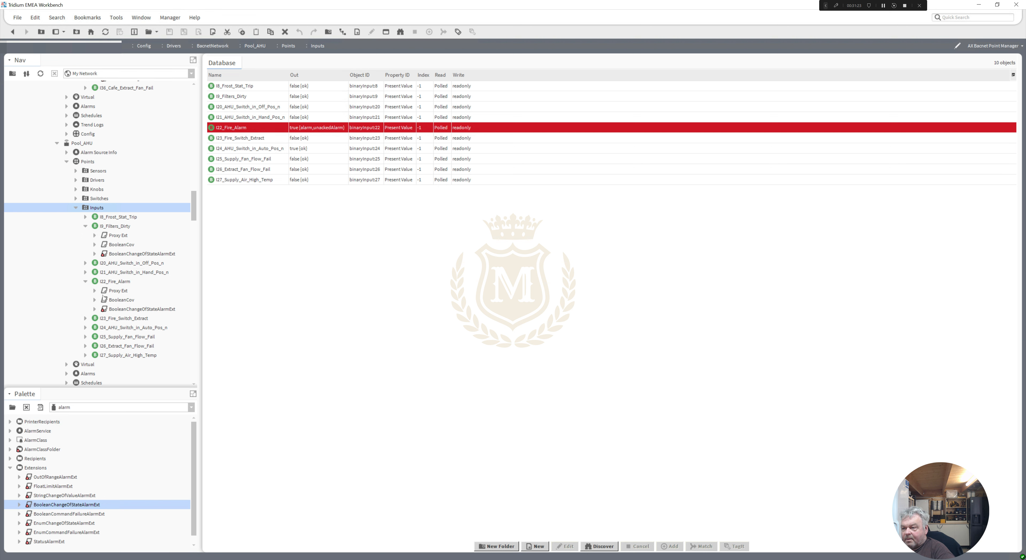
{"action": "double_click", "coordinate": [125, 311]}
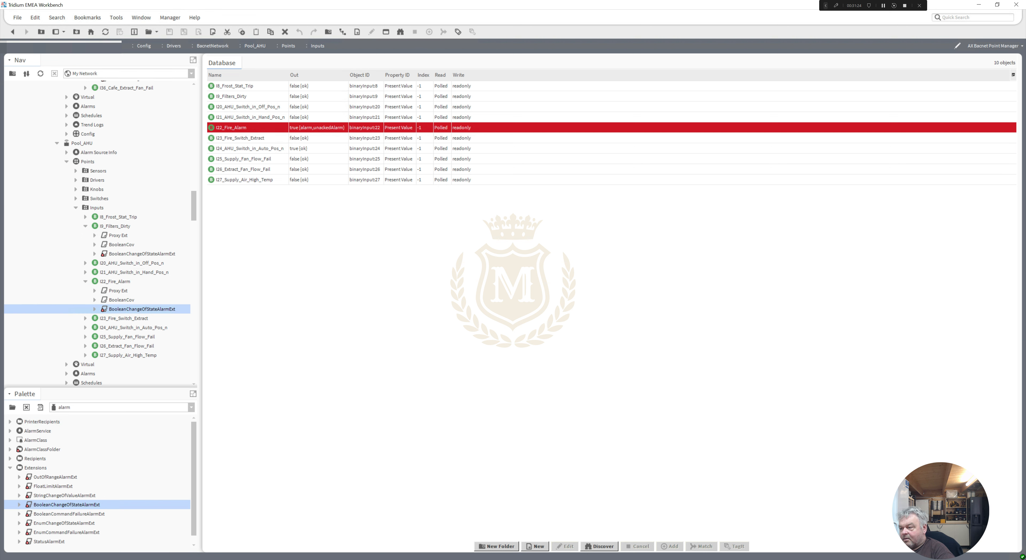
{"action": "left_click", "coordinate": [300, 425]}
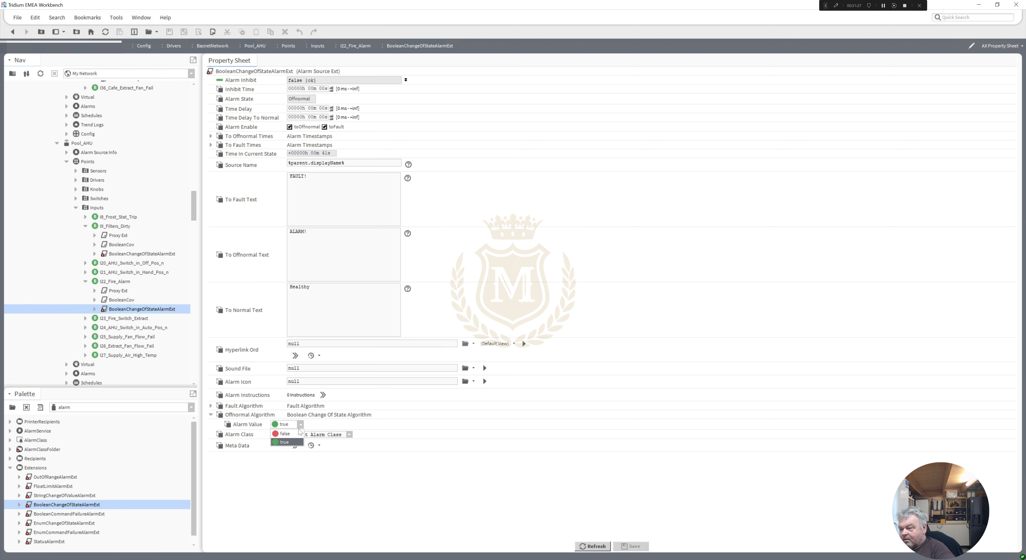
{"action": "left_click", "coordinate": [285, 442]}
{"action": "left_click", "coordinate": [632, 546]}
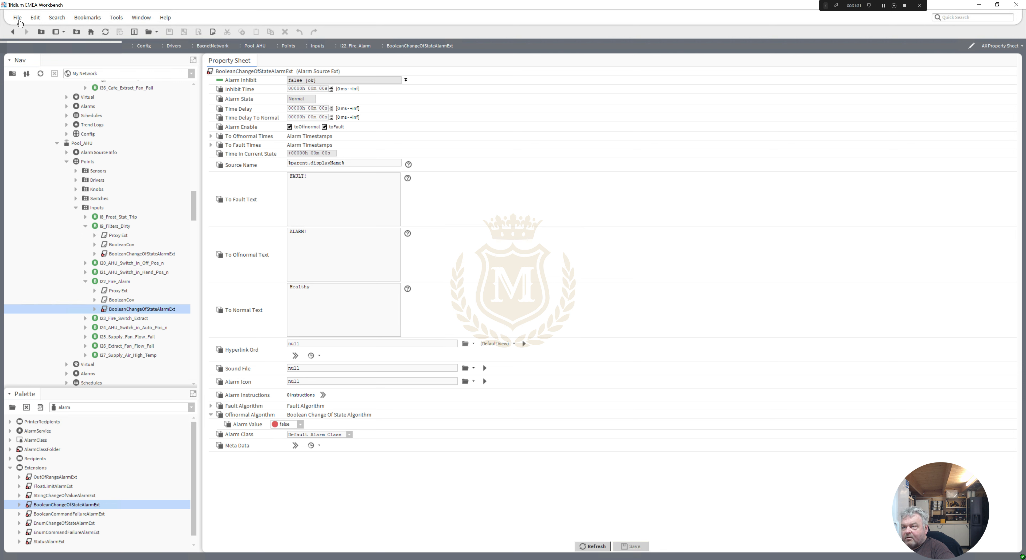
{"action": "left_click", "coordinate": [12, 32]}
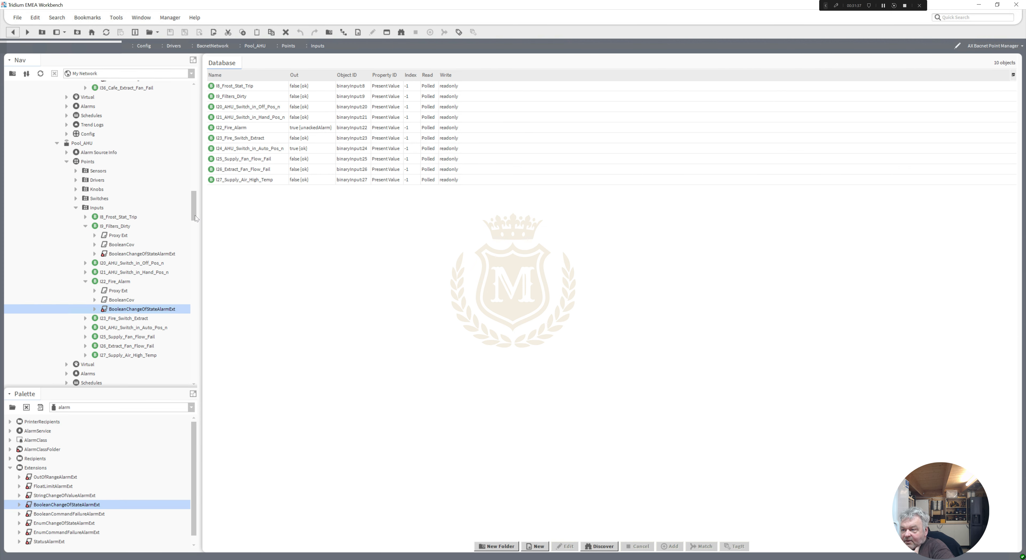
Copy the BooleanChangeOfStateAlarmExt from I17_AHU_2_HOA_Switch_Off into the Pool_AHU input I20_AHU_Switch_in_Off_Pos_n, keeping its name
{"action": "scroll", "coordinate": [195, 214], "scroll_direction": "up", "scroll_amount": 1}
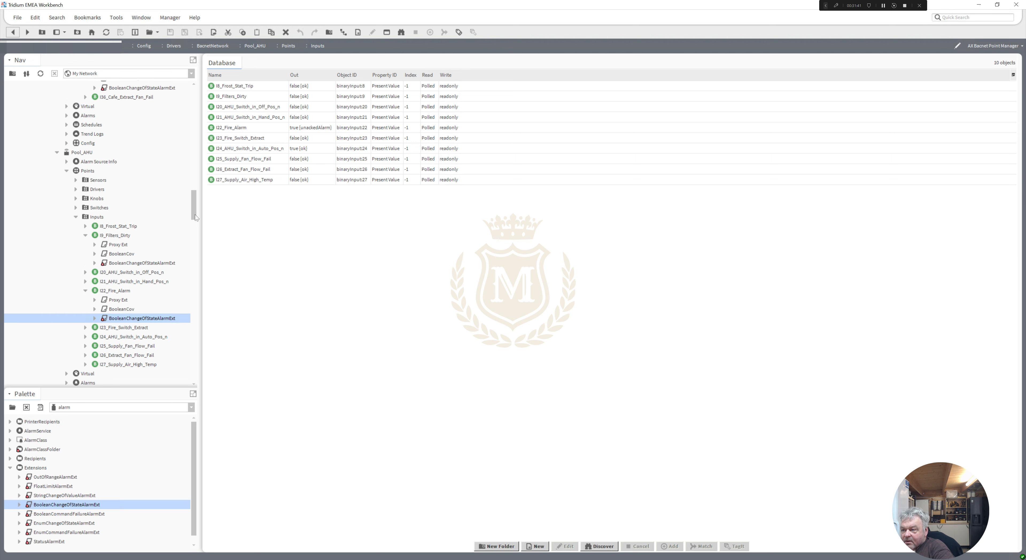
{"action": "left_click_drag", "start_coordinate": [195, 214], "coordinate": [194, 199]}
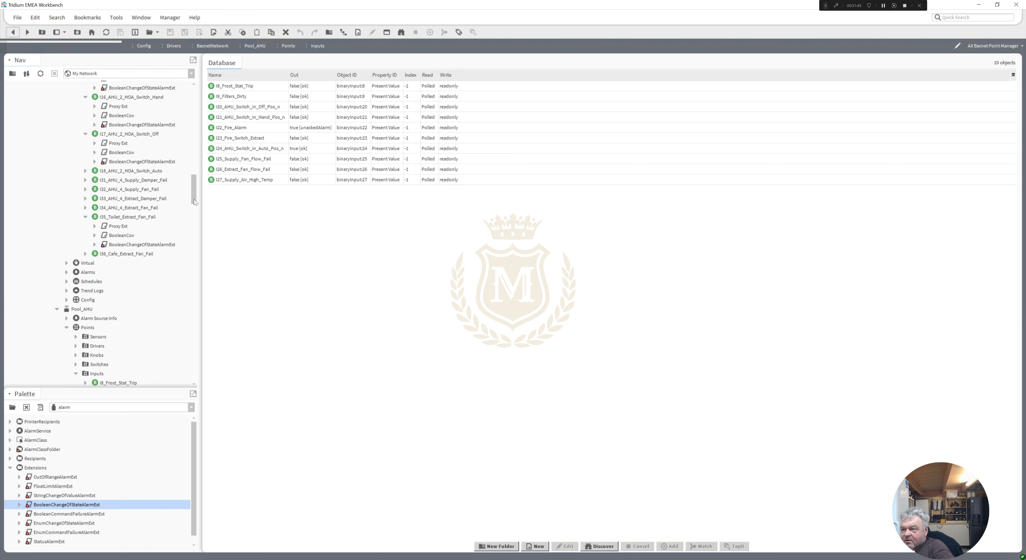
{"action": "left_click", "coordinate": [128, 163]}
{"action": "right_click", "coordinate": [128, 163]}
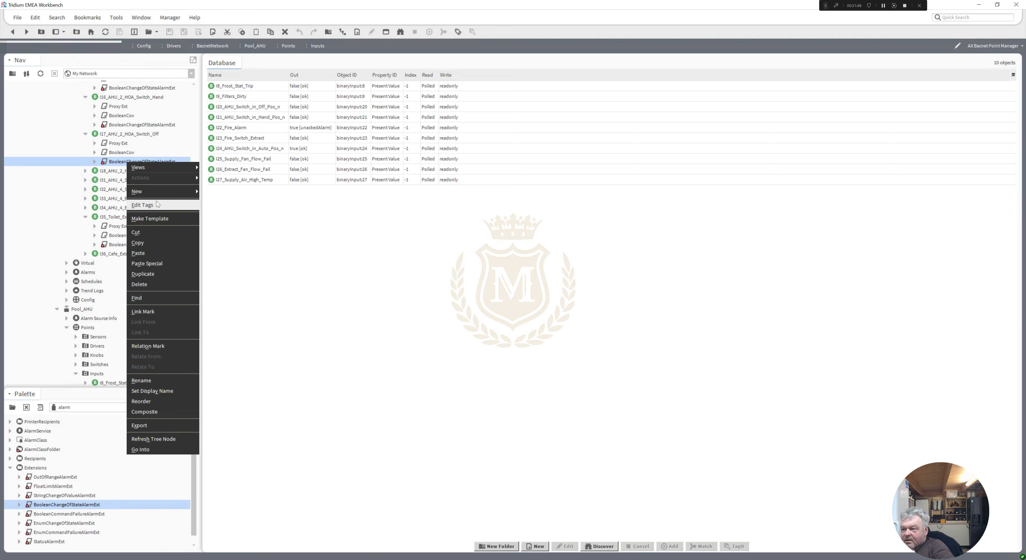
{"action": "left_click", "coordinate": [165, 252]}
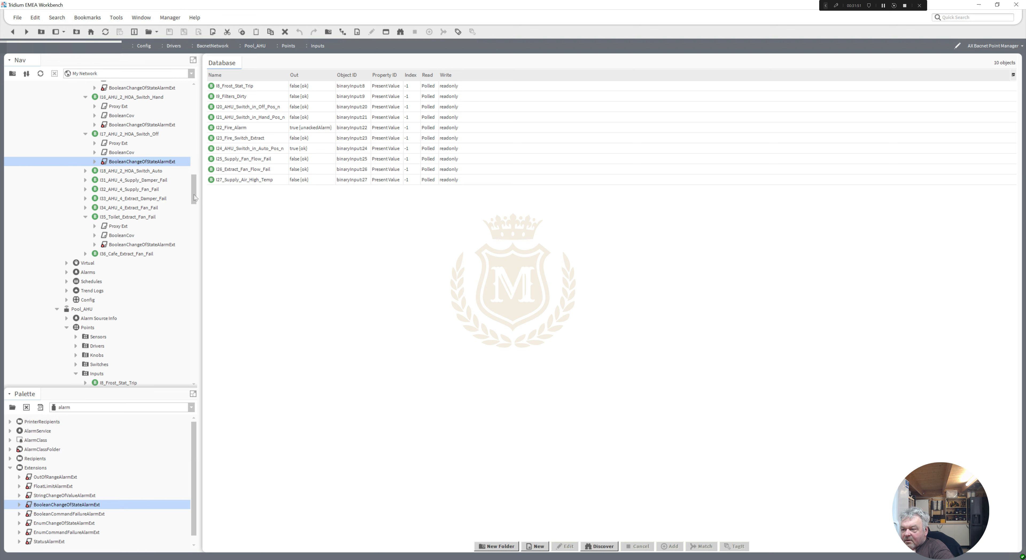
{"action": "left_click_drag", "start_coordinate": [195, 198], "coordinate": [196, 204]}
{"action": "scroll", "coordinate": [167, 247], "scroll_direction": "down", "scroll_amount": 1}
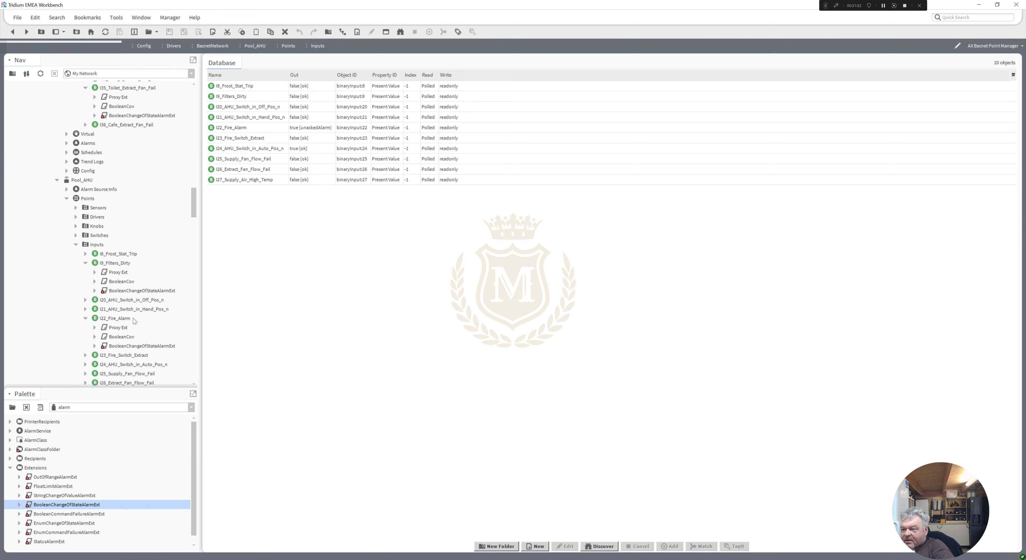
{"action": "right_click", "coordinate": [119, 302]}
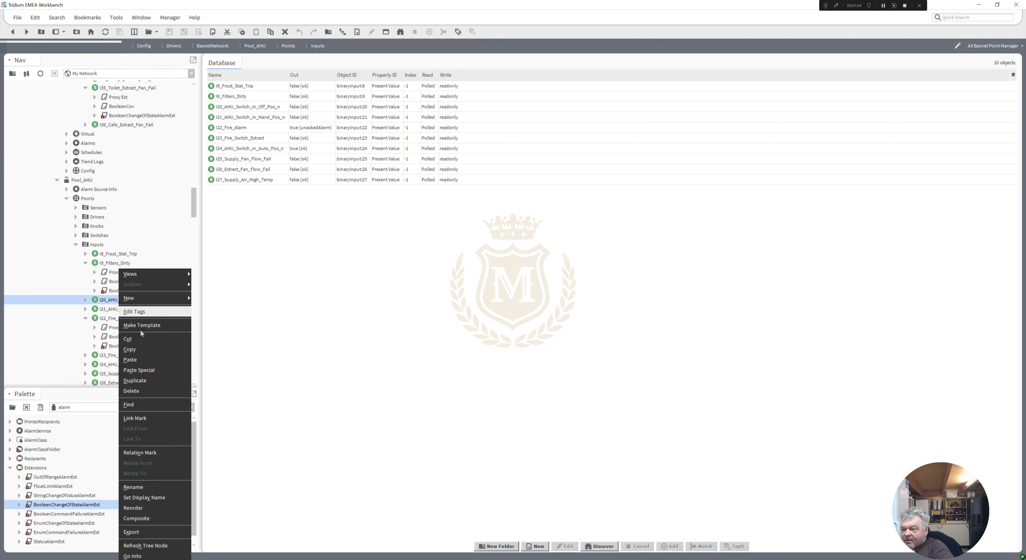
{"action": "left_click", "coordinate": [135, 360]}
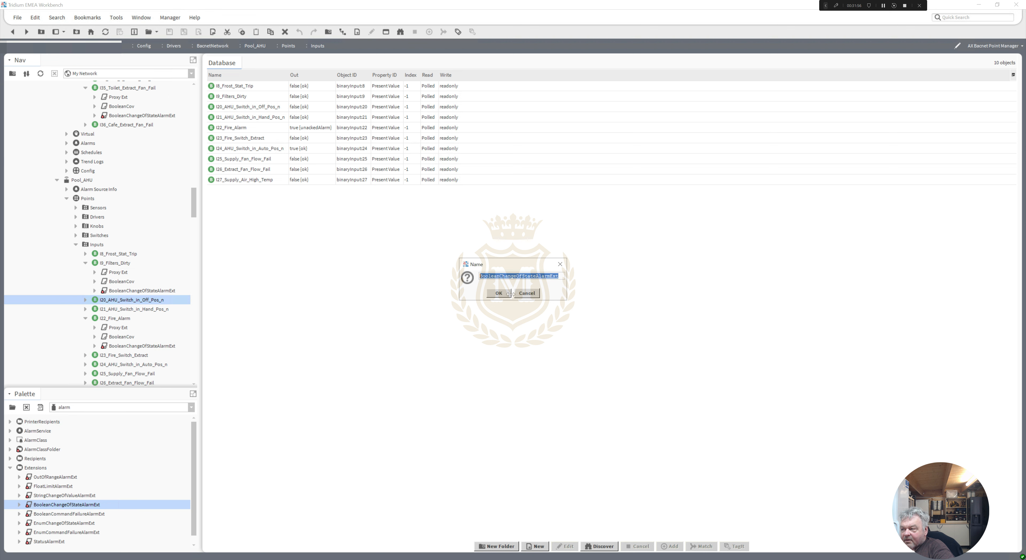
{"action": "left_click", "coordinate": [503, 296]}
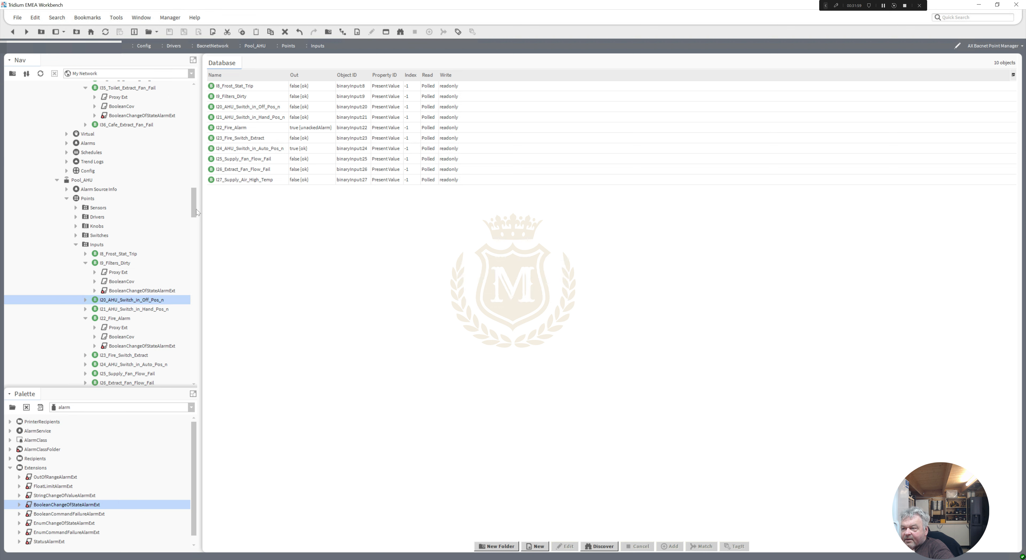
Copy the BooleanChangeOfStateAlarmExt from I16_AHU_2_HOA_Switch_Hand into the Pool_AHU input I21_AHU_Switch_in_Hand_Pos_n, keeping its name
{"action": "left_click_drag", "start_coordinate": [197, 212], "coordinate": [196, 193]}
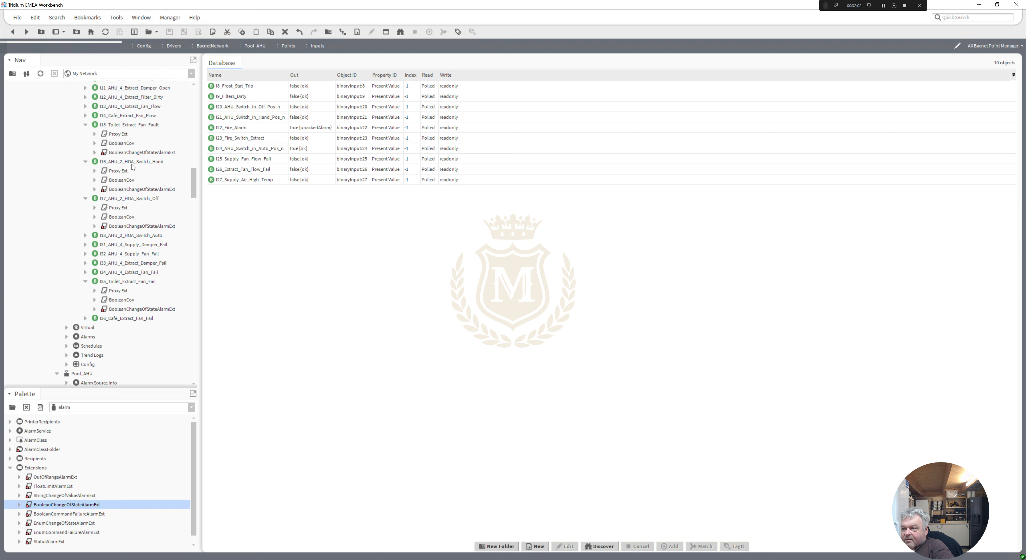
{"action": "left_click", "coordinate": [128, 190]}
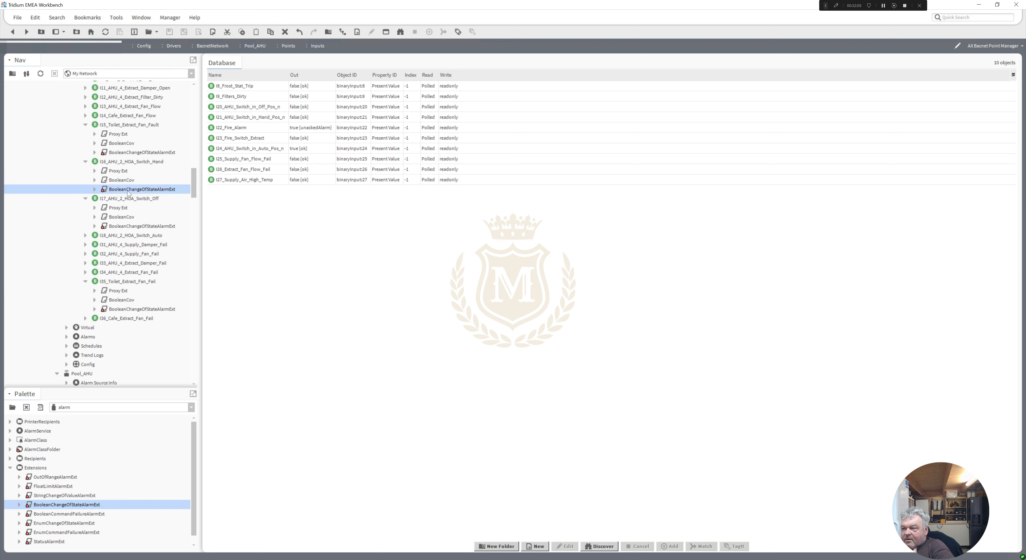
{"action": "right_click", "coordinate": [129, 190]}
{"action": "left_click", "coordinate": [154, 271]}
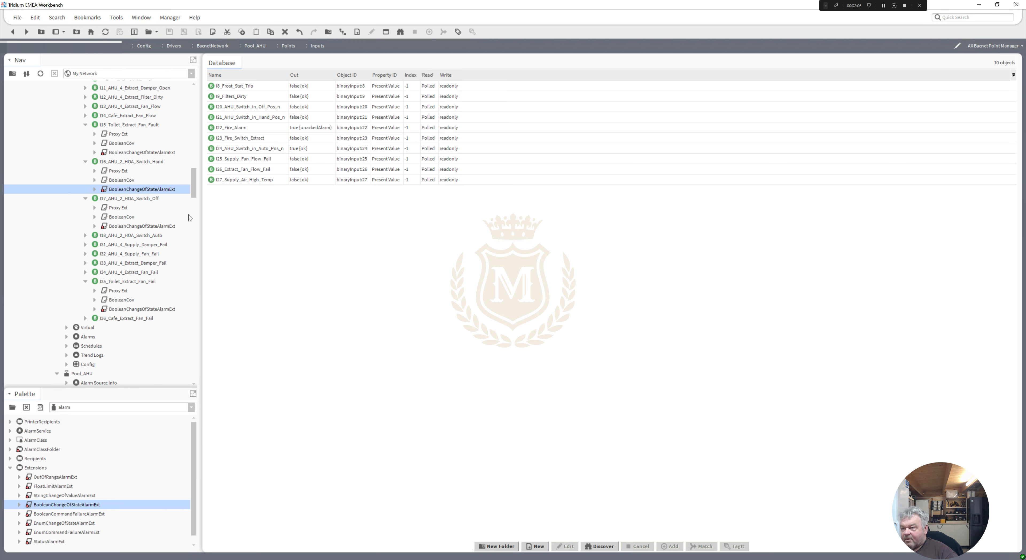
{"action": "left_click_drag", "start_coordinate": [193, 197], "coordinate": [196, 217]}
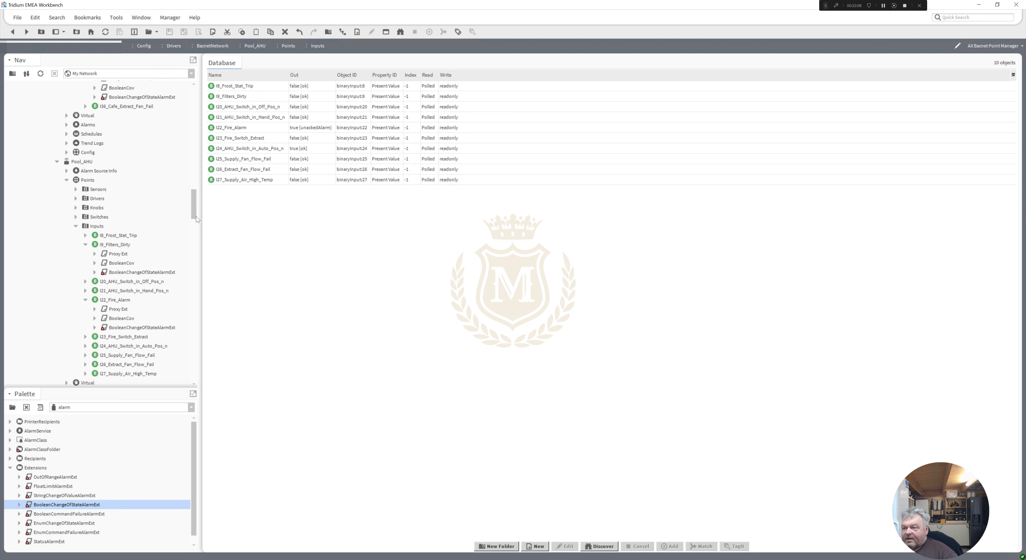
{"action": "left_click", "coordinate": [135, 290]}
{"action": "right_click", "coordinate": [135, 290]}
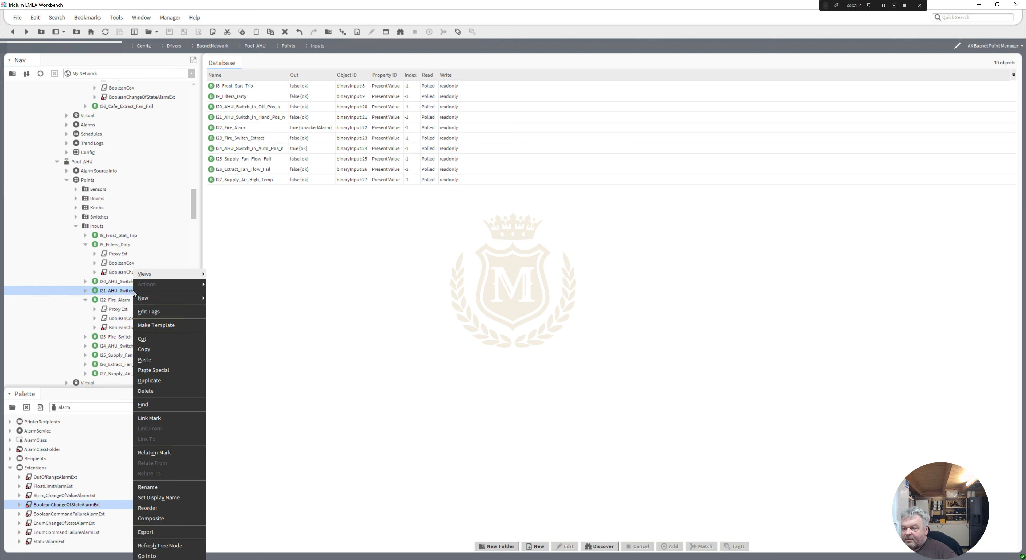
{"action": "left_click", "coordinate": [153, 360]}
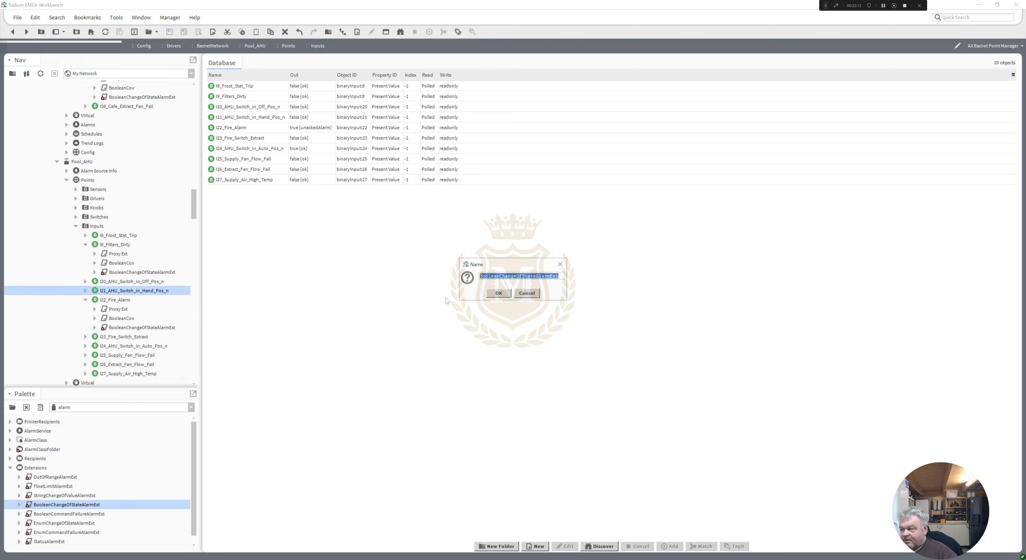
{"action": "left_click", "coordinate": [498, 293]}
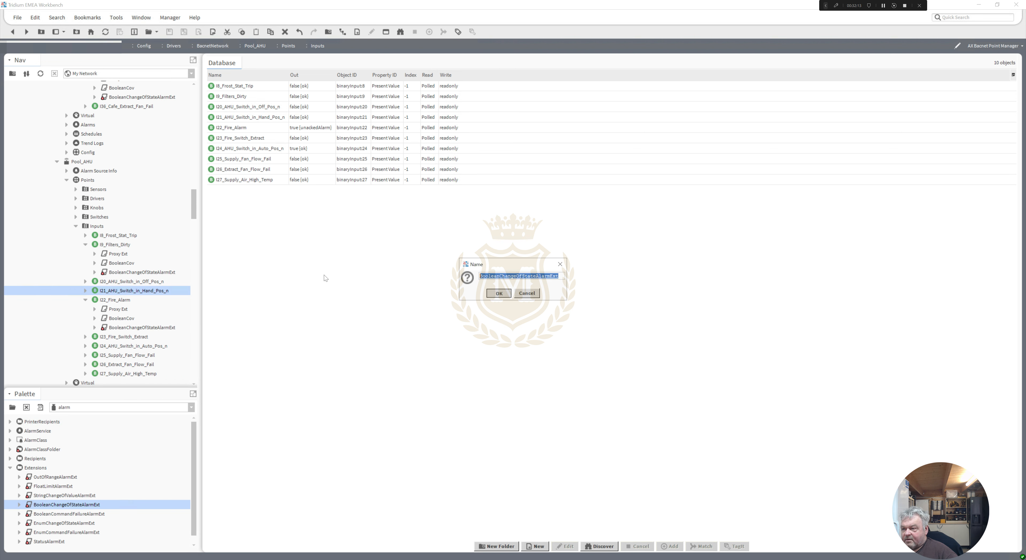
Check the properties of the BooleanChangeOfStateAlarmExt under the Pool_AHU inputs I20_AHU_Switch_in_Off_Pos_n and I21_AHU_Switch_in_Hand_Pos_n
{"action": "left_click", "coordinate": [85, 281]}
{"action": "left_click", "coordinate": [118, 309]}
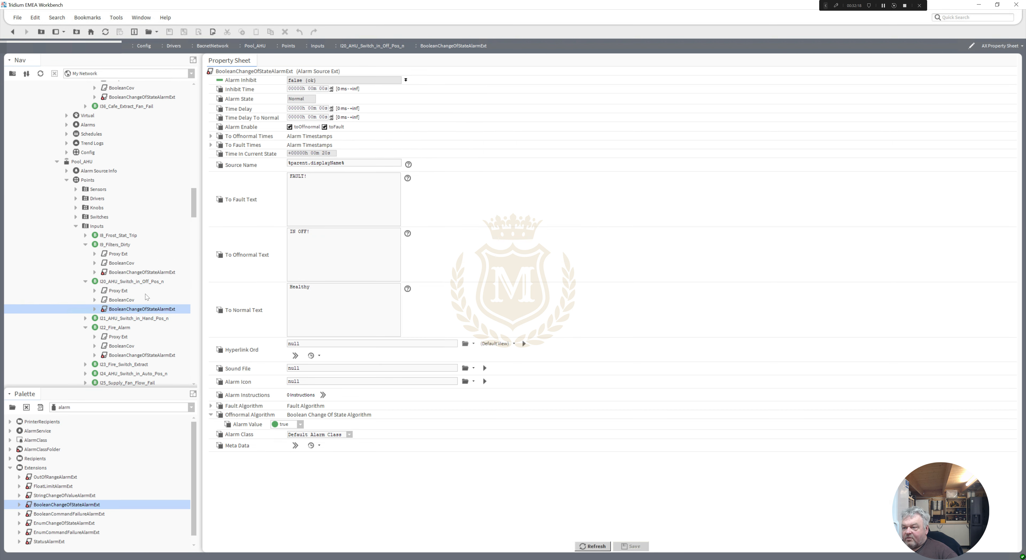
{"action": "left_click", "coordinate": [85, 319]}
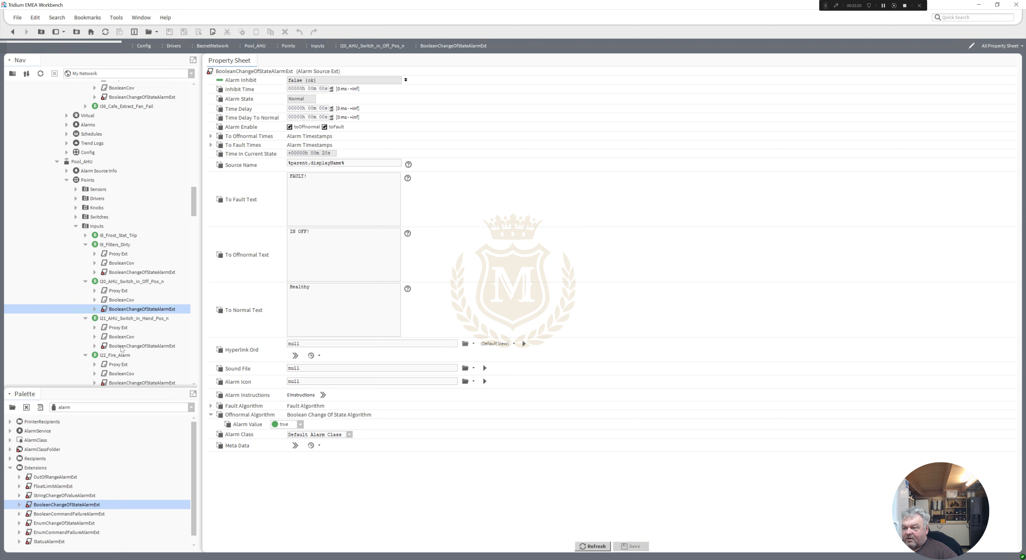
{"action": "left_click", "coordinate": [121, 346]}
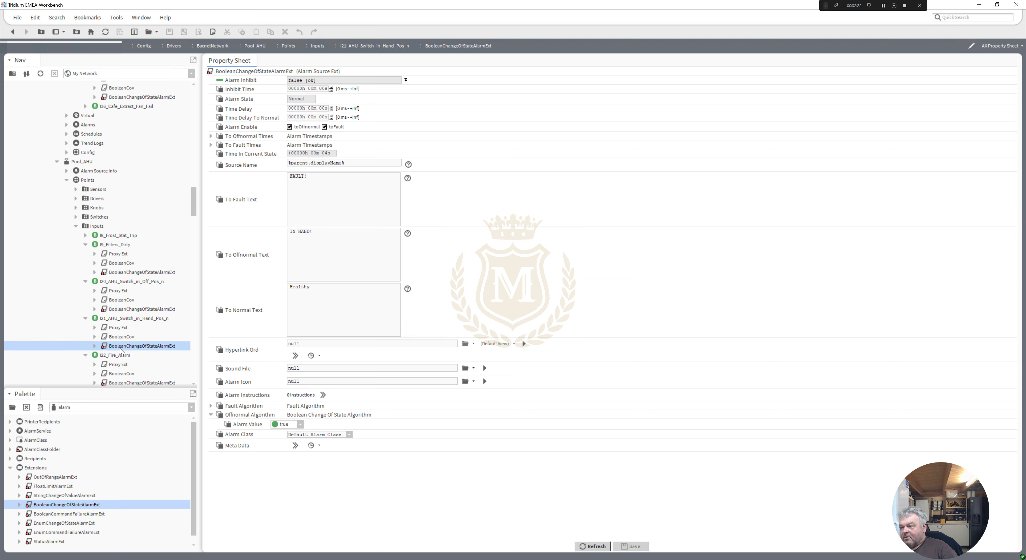
Copy the BooleanChangeOfStateAlarmExt of the Pool_AHU input I9_Filters_Dirty to the clipboard
{"action": "left_click", "coordinate": [123, 272]}
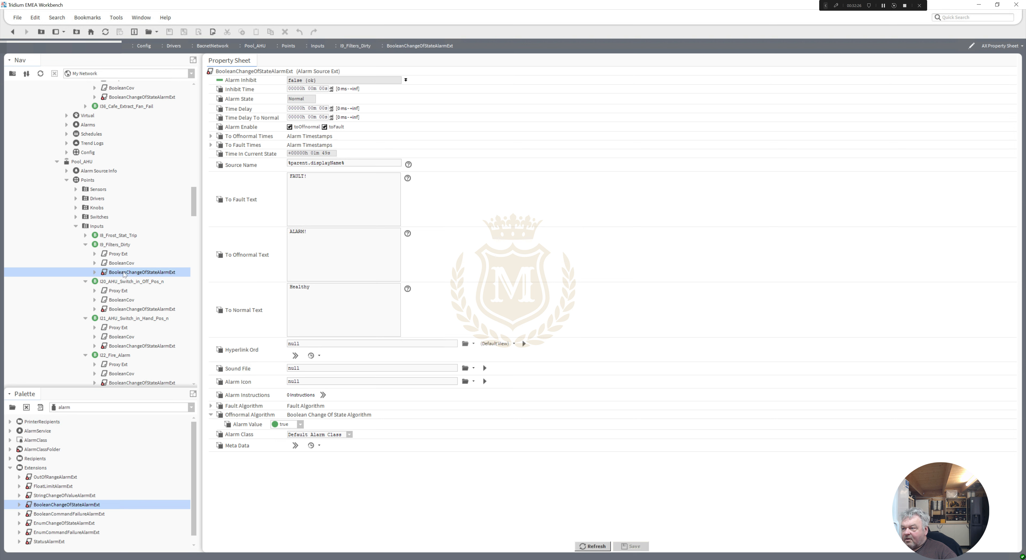
{"action": "right_click", "coordinate": [123, 273]}
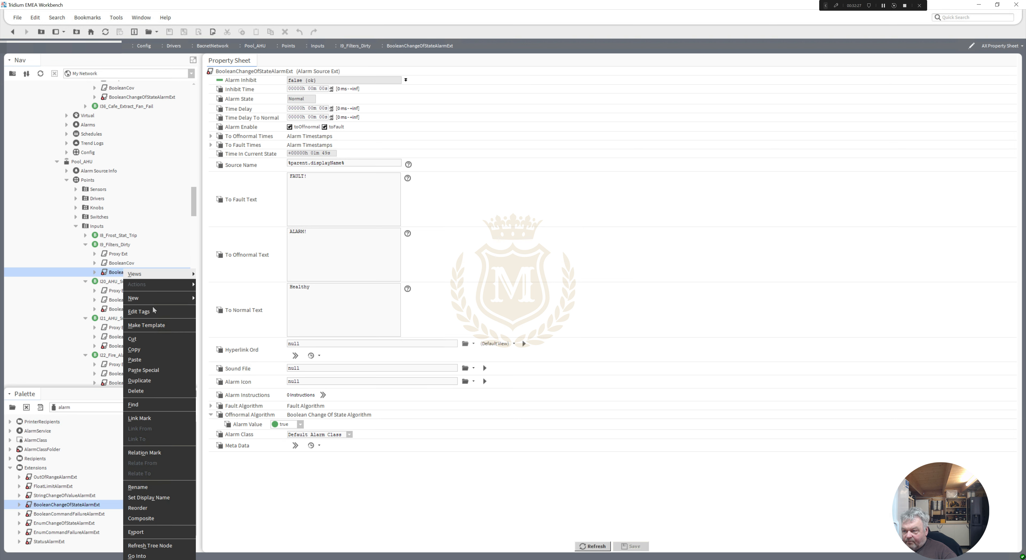
{"action": "left_click", "coordinate": [150, 345]}
Collapse the Sensors, Knobs and Switches folders of Main_Plant_Room and open its Inputs list
{"action": "left_click_drag", "start_coordinate": [195, 210], "coordinate": [196, 233]}
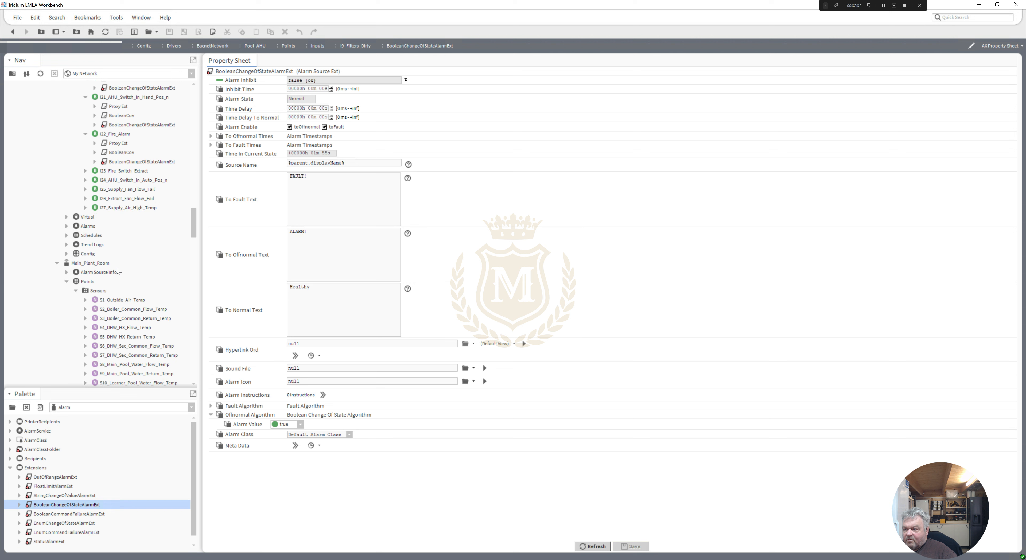
{"action": "left_click", "coordinate": [77, 291]}
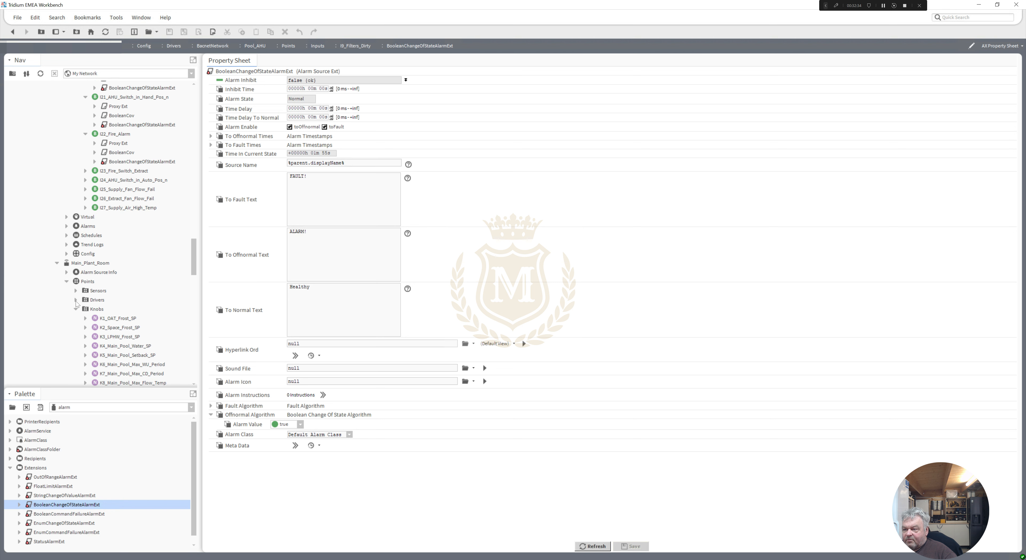
{"action": "left_click", "coordinate": [76, 310]}
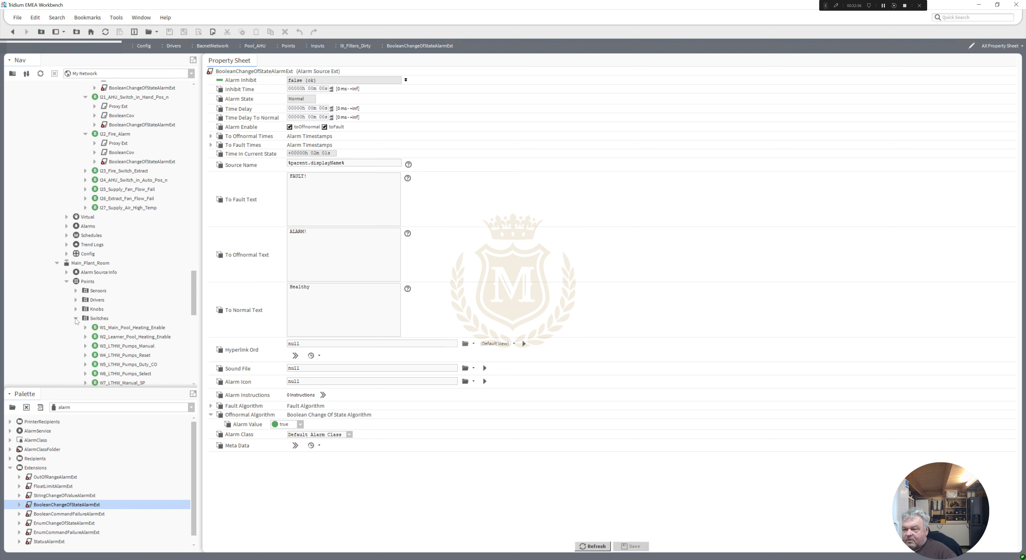
{"action": "left_click", "coordinate": [76, 319]}
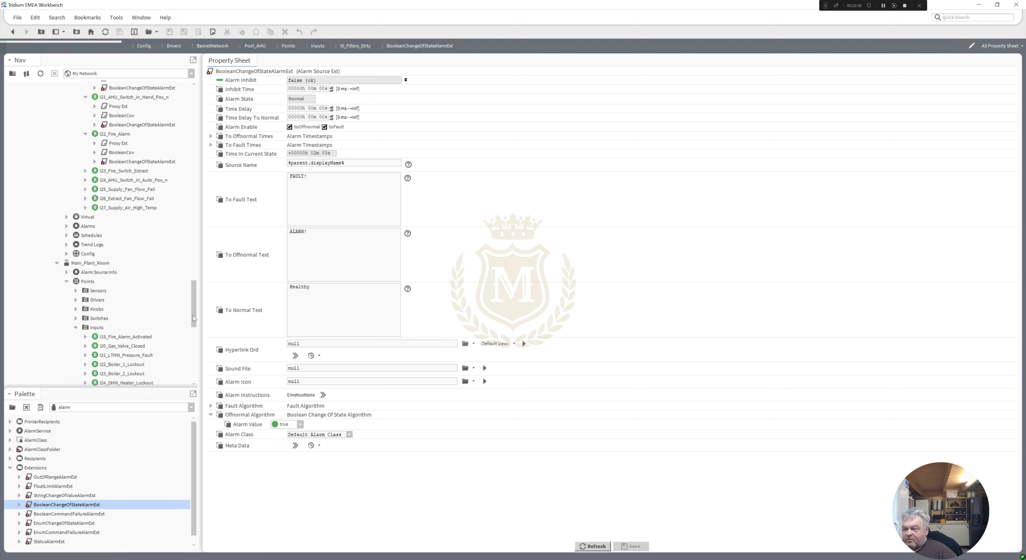
{"action": "left_click_drag", "start_coordinate": [194, 318], "coordinate": [196, 330]}
{"action": "double_click", "coordinate": [96, 255]}
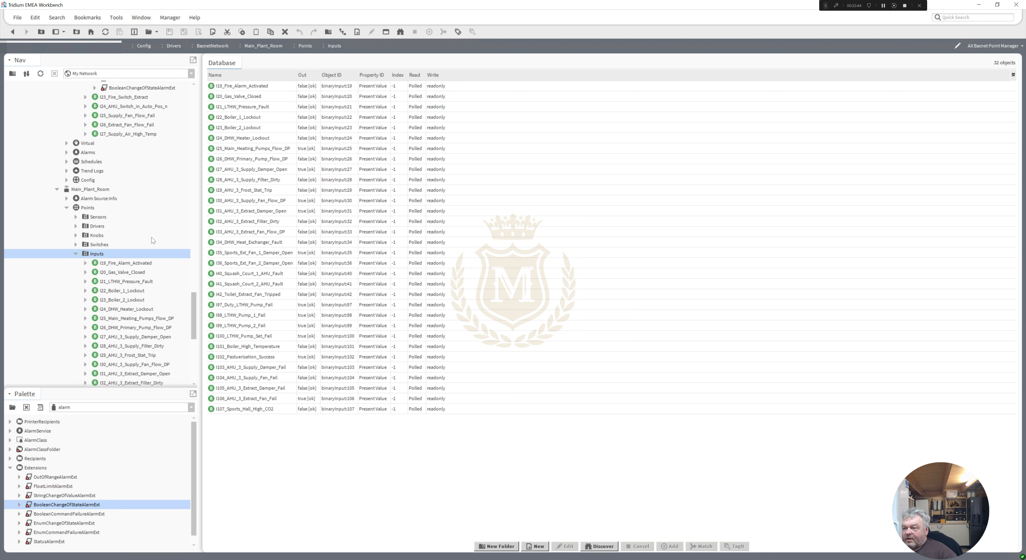
Paste the copied BooleanChangeOfStateAlarmExt into the Main_Plant_Room inputs I19_Fire_Alarm_Activated and I20_Gas_Valve_Closed, keeping its name
{"action": "right_click", "coordinate": [137, 262]}
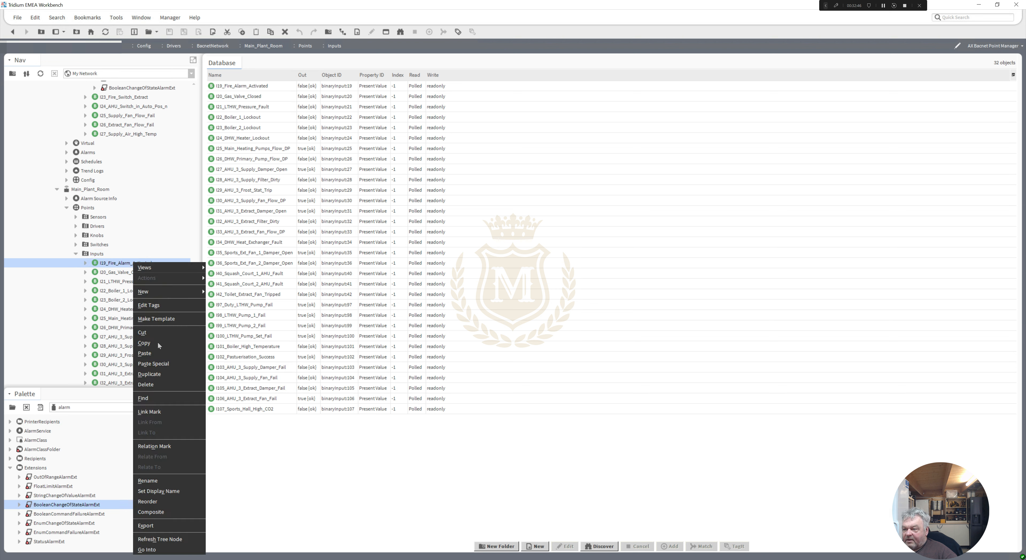
{"action": "left_click", "coordinate": [159, 353]}
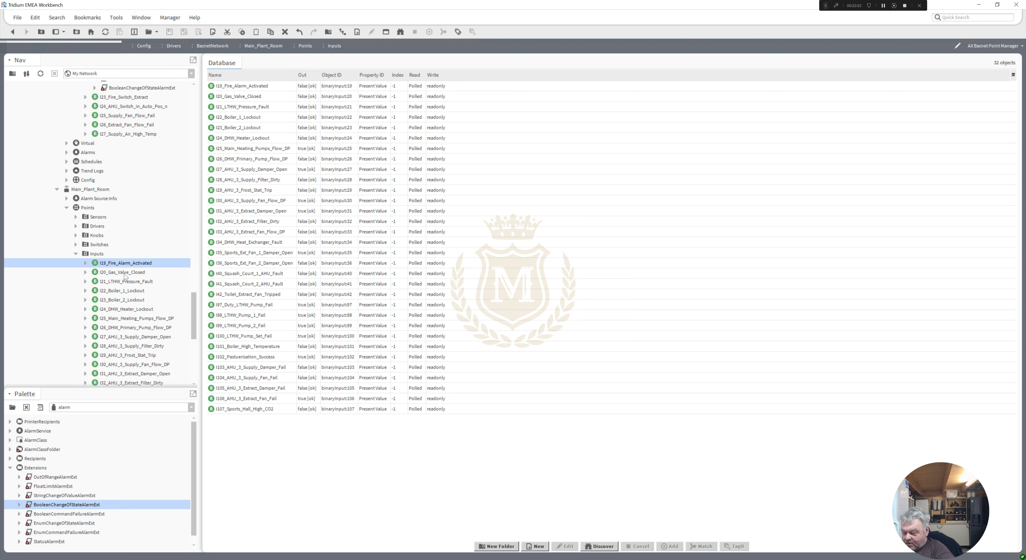
{"action": "left_click", "coordinate": [125, 273]}
{"action": "right_click", "coordinate": [125, 275]}
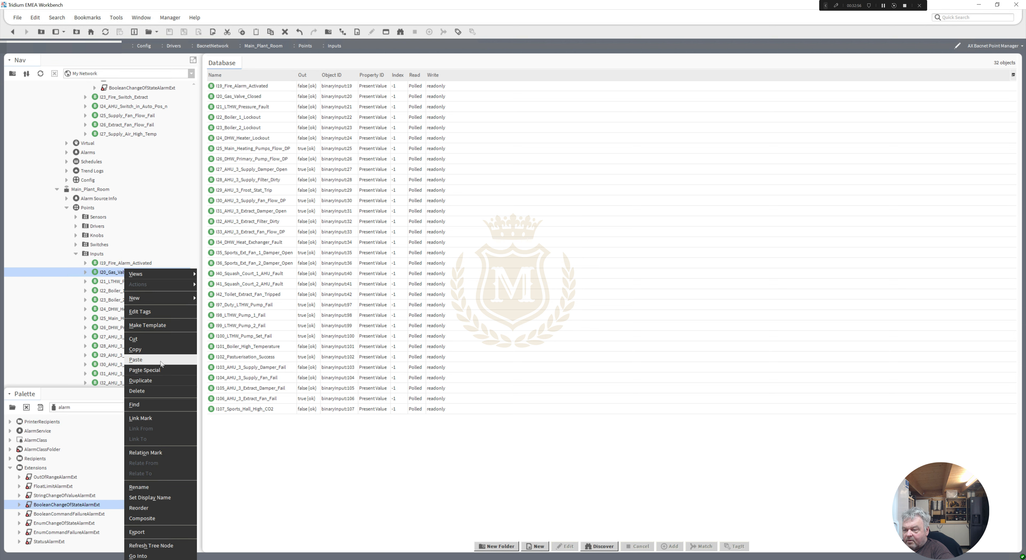
{"action": "left_click", "coordinate": [163, 369]}
{"action": "key", "text": "Return"}
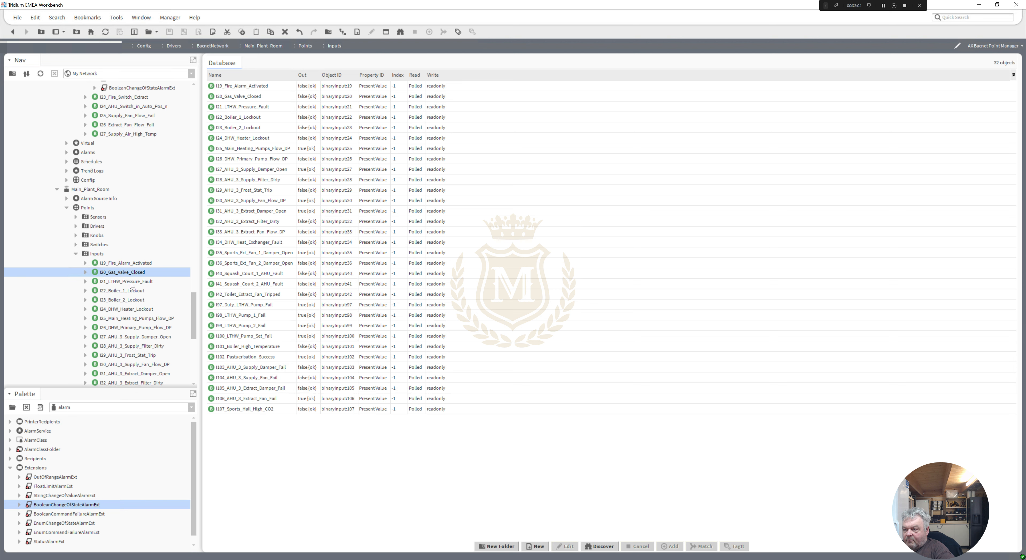
Paste the same alarm extension into the Main_Plant_Room inputs I21_LTHW_Pressure_Fault and I22_Boiler_1_Lockout
{"action": "right_click", "coordinate": [130, 282]}
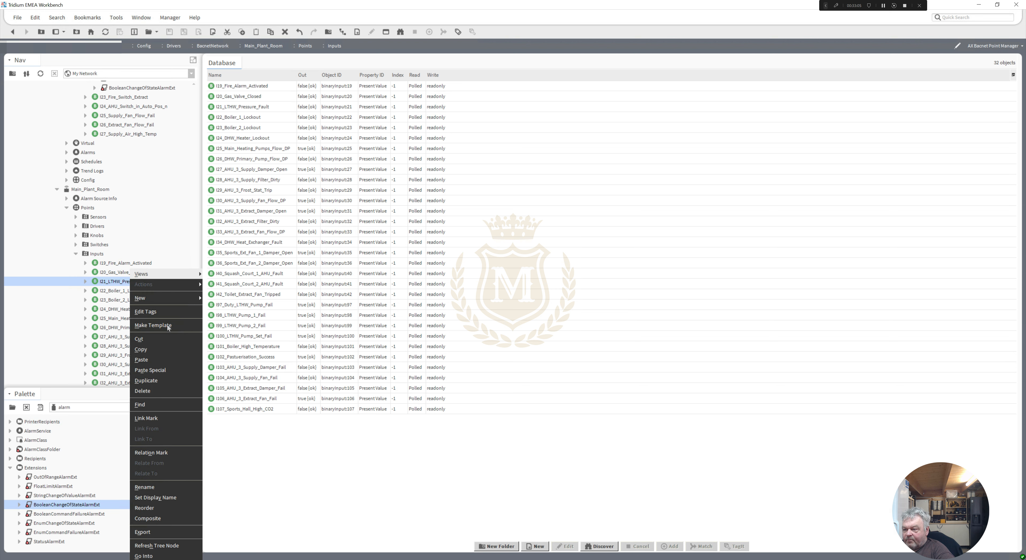
{"action": "left_click", "coordinate": [166, 360]}
{"action": "key", "text": "Return"}
{"action": "right_click", "coordinate": [127, 293]}
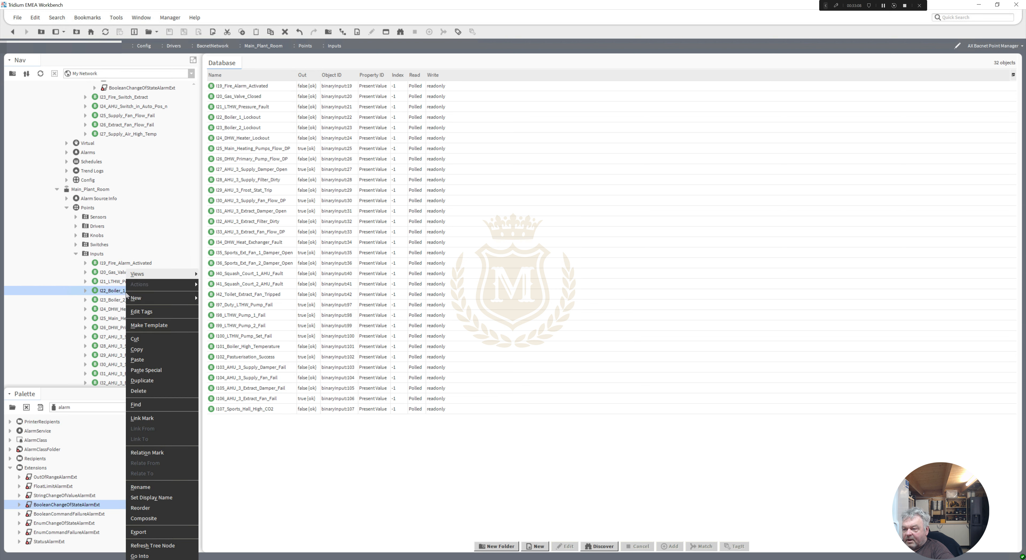
{"action": "left_click", "coordinate": [151, 369]}
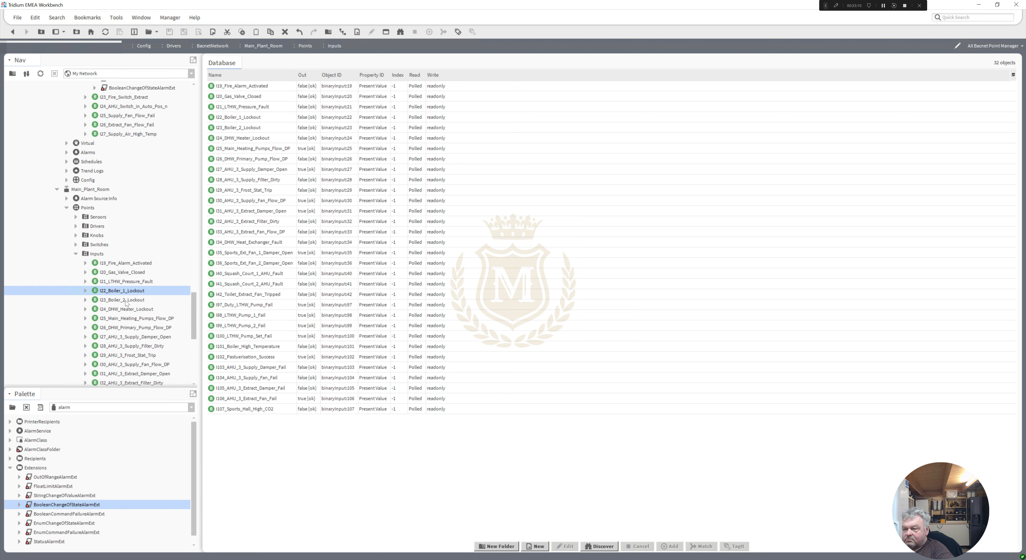
Paste the BooleanChangeOfStateAlarmExt into the Main_Plant_Room inputs I23_Boiler_2_Lockout and I24_DHW_Heater_Lockout
{"action": "right_click", "coordinate": [126, 300]}
{"action": "left_click", "coordinate": [145, 360]}
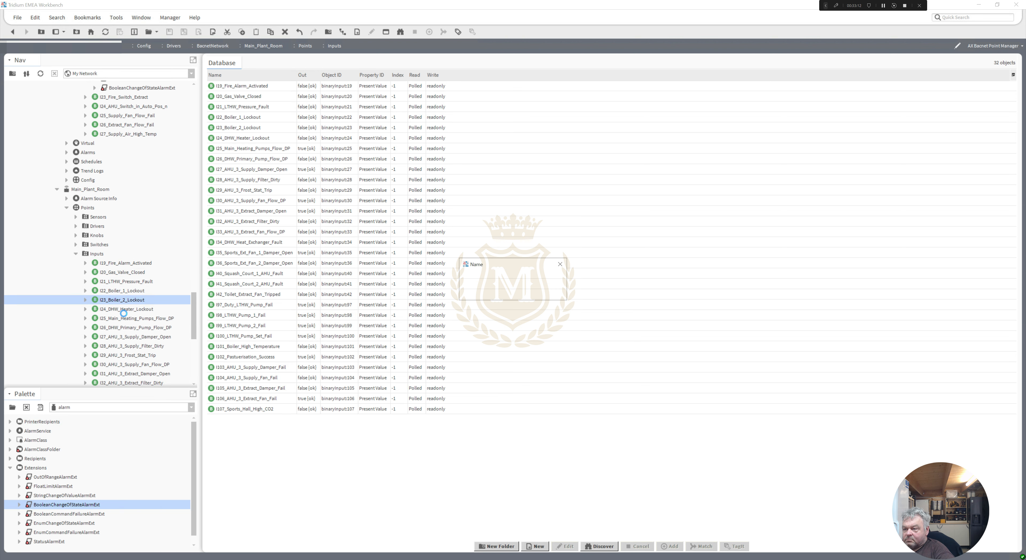
{"action": "right_click", "coordinate": [124, 310]}
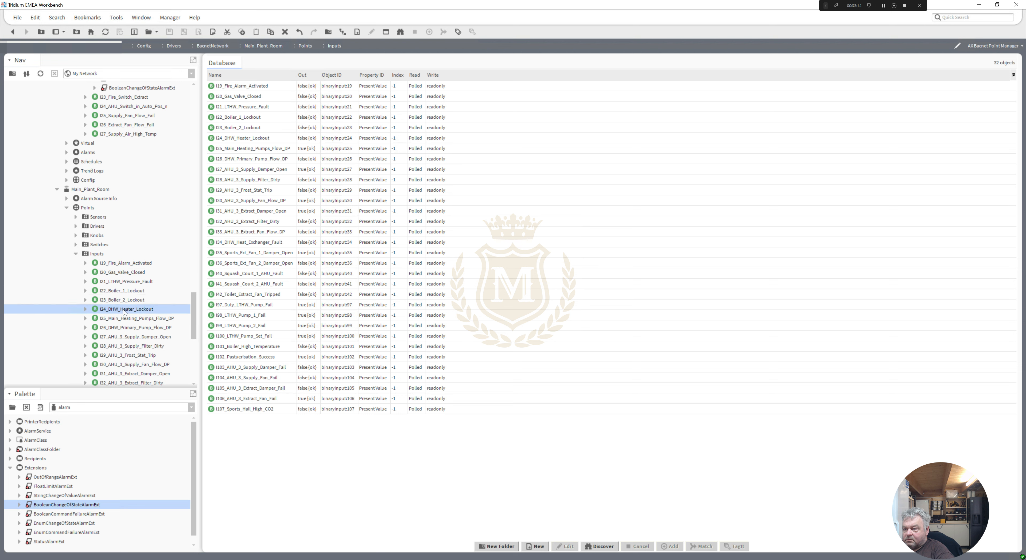
{"action": "left_click", "coordinate": [145, 361]}
{"action": "key", "text": "Return"}
Paste the BooleanChangeOfStateAlarmExt into the Main_Plant_Room inputs I28_AHU_3_Supply_Filter_Dirty and I29_AHU_3_Frost_Stat_Trip, keeping its name
{"action": "right_click", "coordinate": [135, 348]}
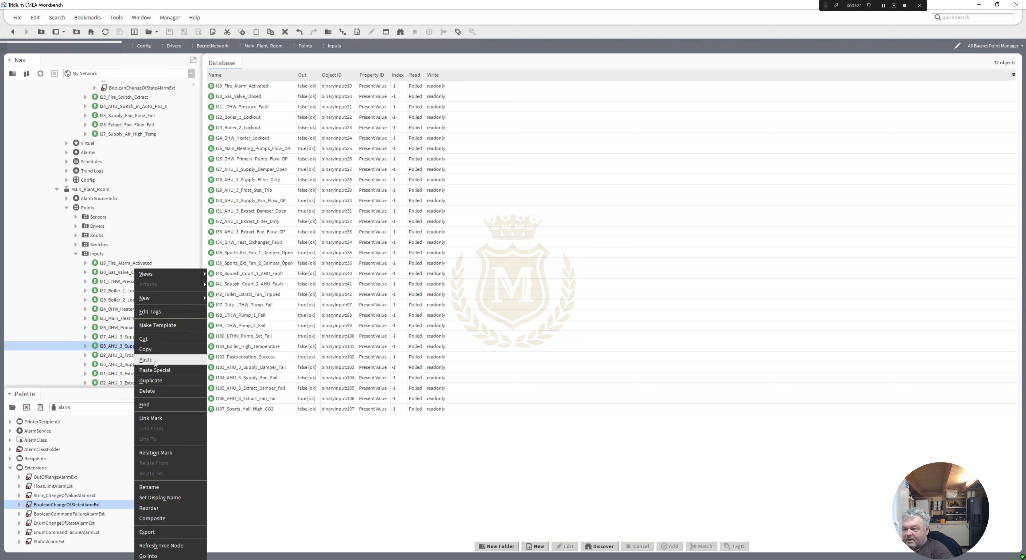
{"action": "left_click", "coordinate": [155, 362]}
{"action": "key", "text": "Return"}
{"action": "right_click", "coordinate": [133, 356]}
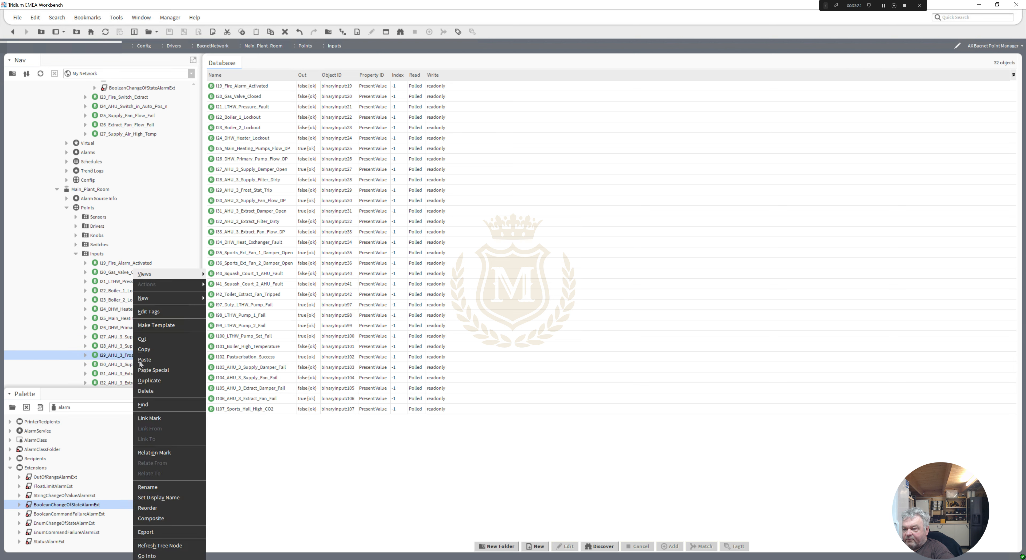
{"action": "left_click", "coordinate": [135, 365]}
{"action": "key", "text": "Return"}
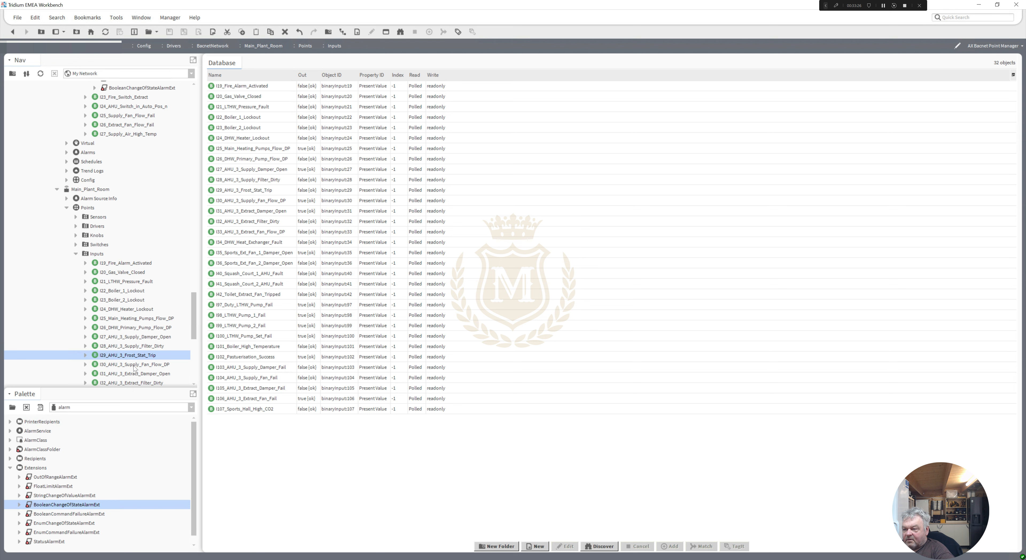
Paste the BooleanChangeOfStateAlarmExt into the Main_Plant_Room inputs I32_AHU_3_Extract_Filter_Dirty and I34_DHW_Heat_Exchanger_Fault
{"action": "scroll", "coordinate": [194, 336], "scroll_direction": "down", "scroll_amount": 5}
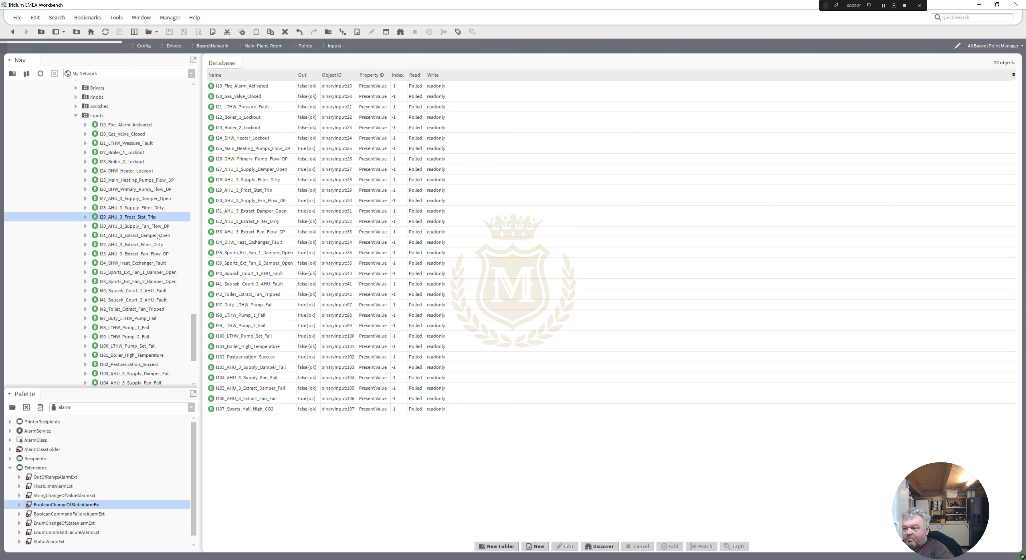
{"action": "right_click", "coordinate": [142, 246]}
{"action": "left_click", "coordinate": [174, 339]}
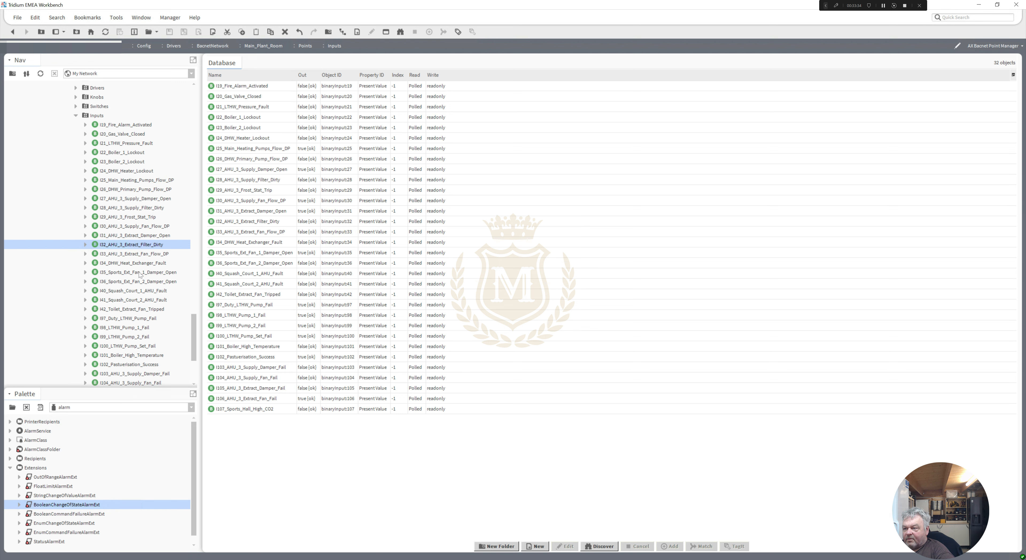
{"action": "right_click", "coordinate": [136, 264]}
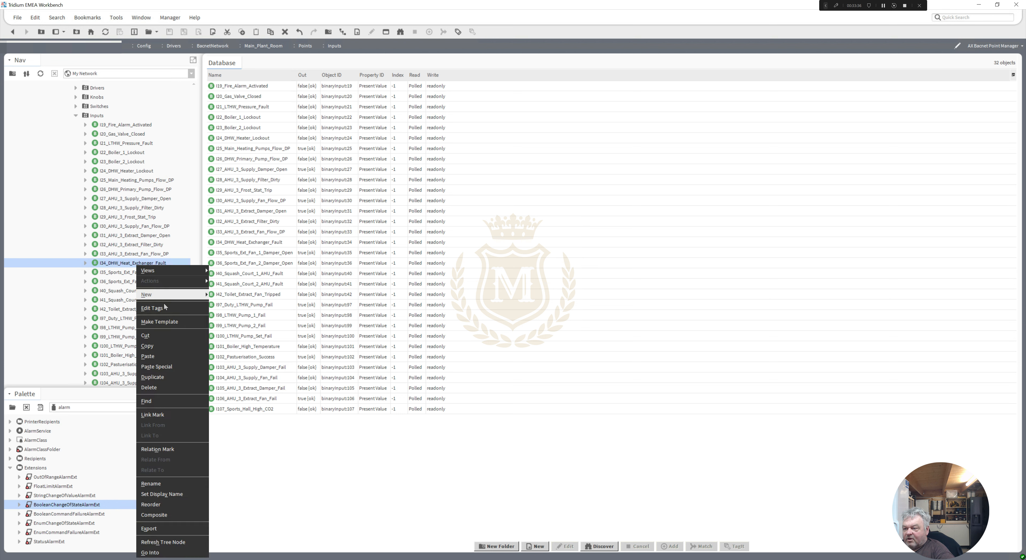
{"action": "left_click", "coordinate": [174, 359]}
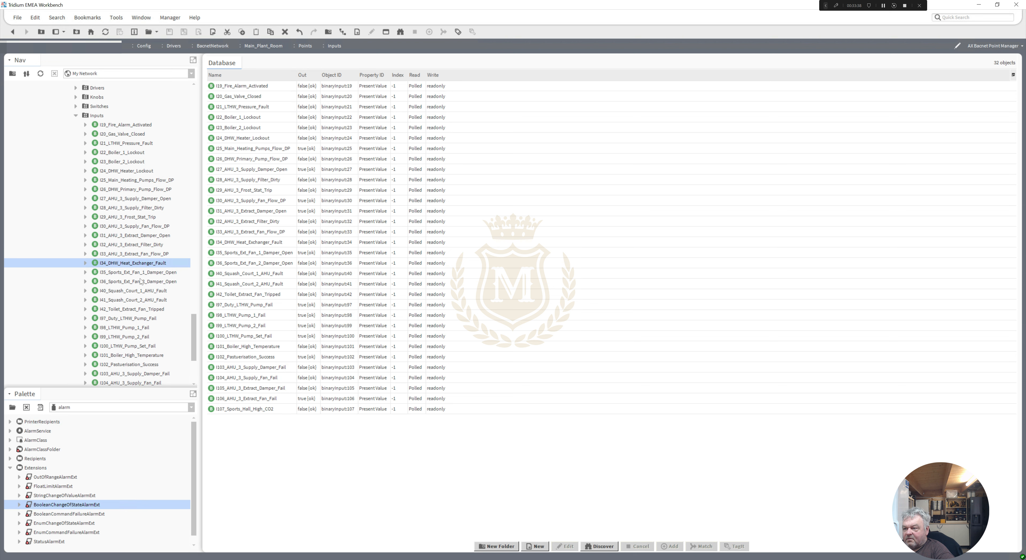
Paste the BooleanChangeOfStateAlarmExt into the Main_Plant_Room input I40_Squash_Court_1_AHU_Fault, keeping its name
{"action": "right_click", "coordinate": [142, 291]}
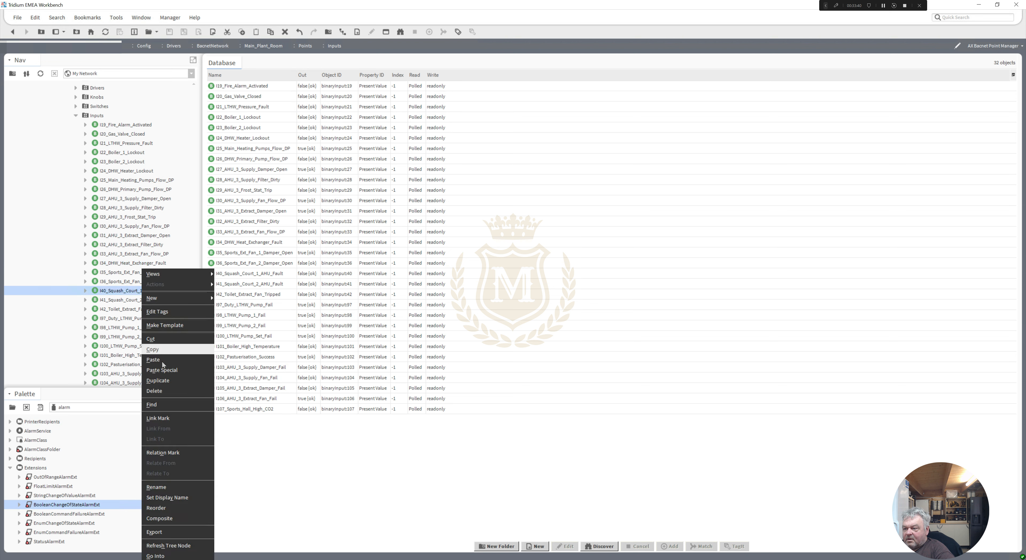
{"action": "left_click", "coordinate": [165, 361]}
{"action": "key", "text": "Return"}
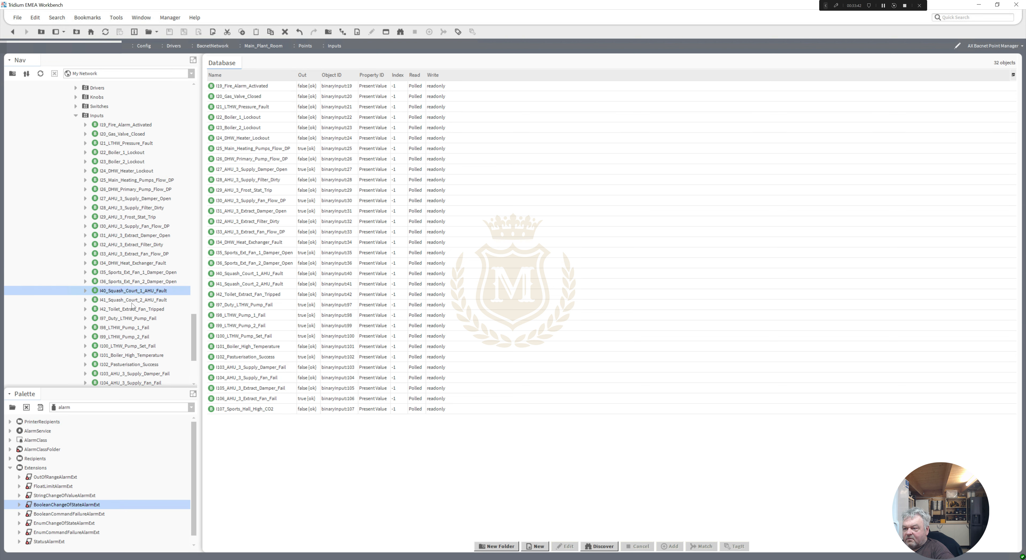
Paste the BooleanChangeOfStateAlarmExt into the Main_Plant_Room inputs I41_Squash_Court_2_AHU_Fault and I42_Toilet_Extract_Fan_Tripped, keeping its name
{"action": "right_click", "coordinate": [132, 300]}
{"action": "left_click", "coordinate": [164, 359]}
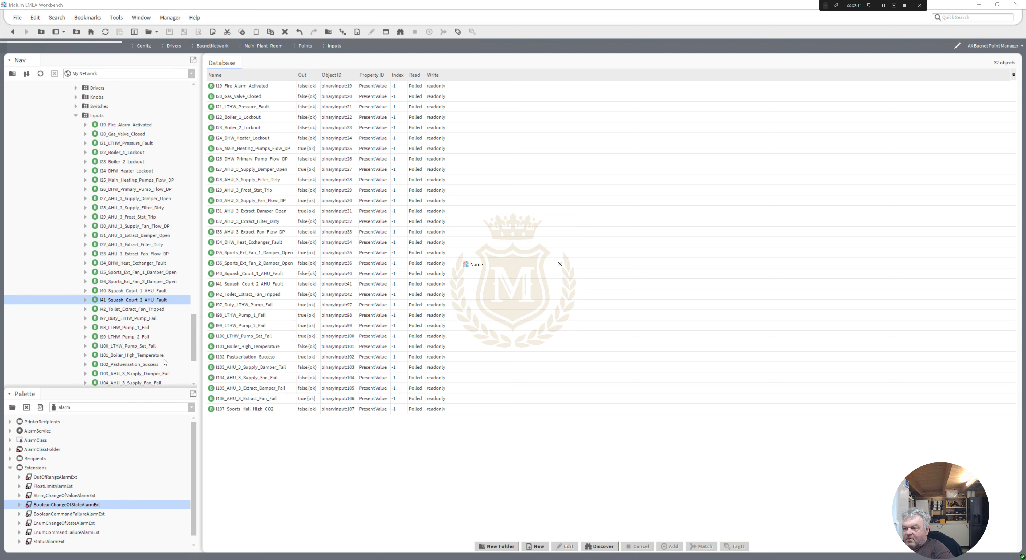
{"action": "key", "text": "Return"}
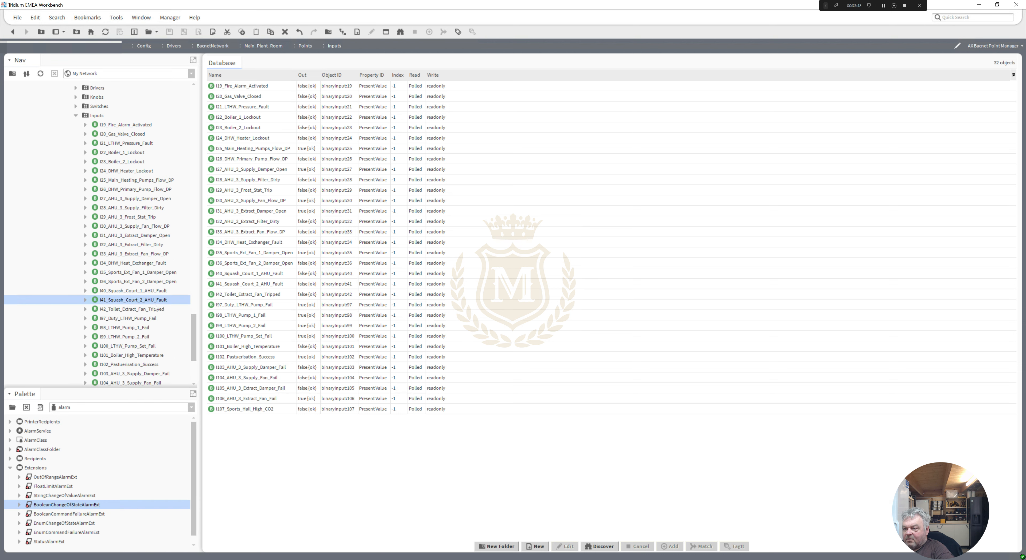
{"action": "right_click", "coordinate": [142, 309]}
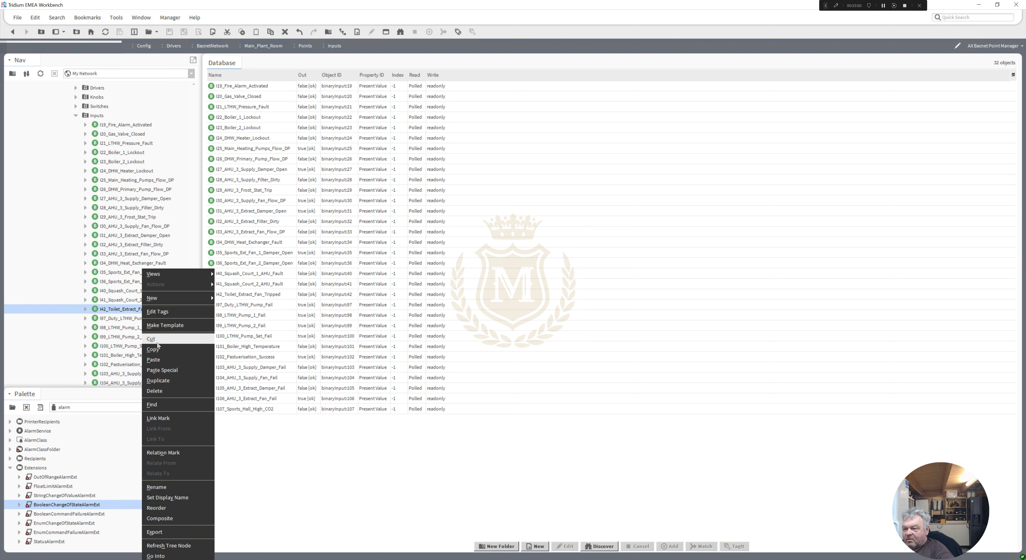
{"action": "left_click", "coordinate": [162, 359]}
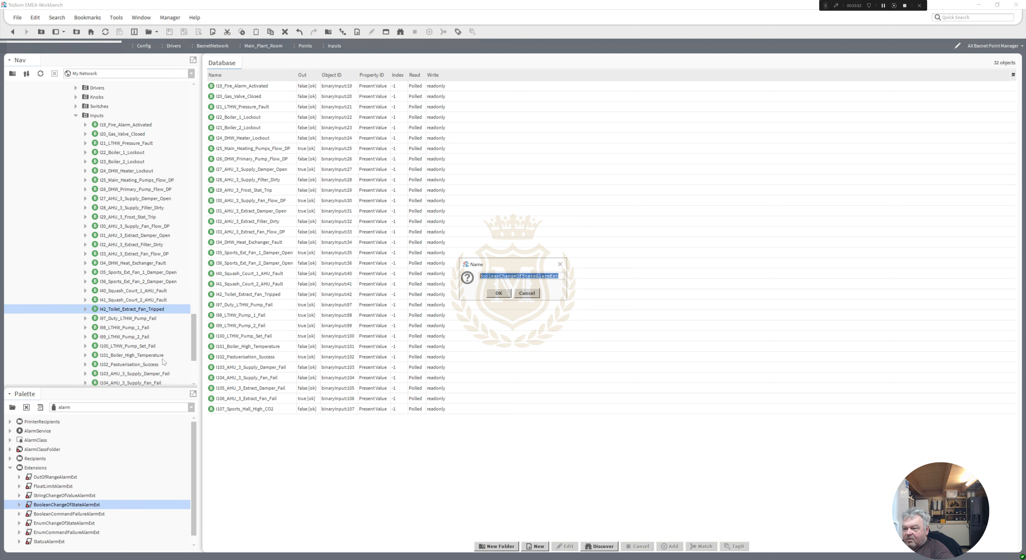
Paste the BooleanChangeOfStateAlarmExt into the Main_Plant_Room inputs I97_Duty_LTHW_Pump_Fail and I98_LTHW_Pump_1_Fail, keeping its name
{"action": "right_click", "coordinate": [144, 320]}
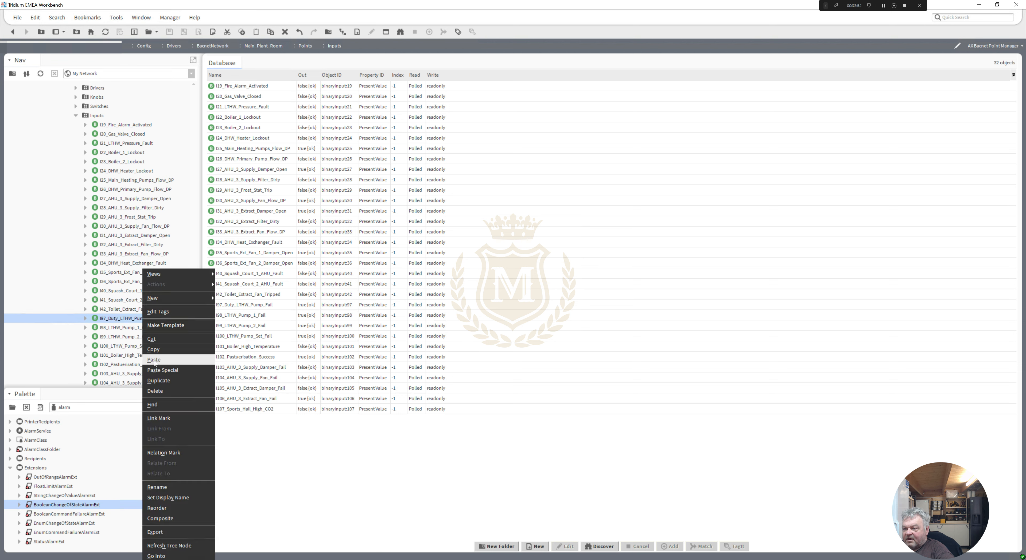
{"action": "left_click", "coordinate": [153, 353]}
{"action": "key", "text": "Return"}
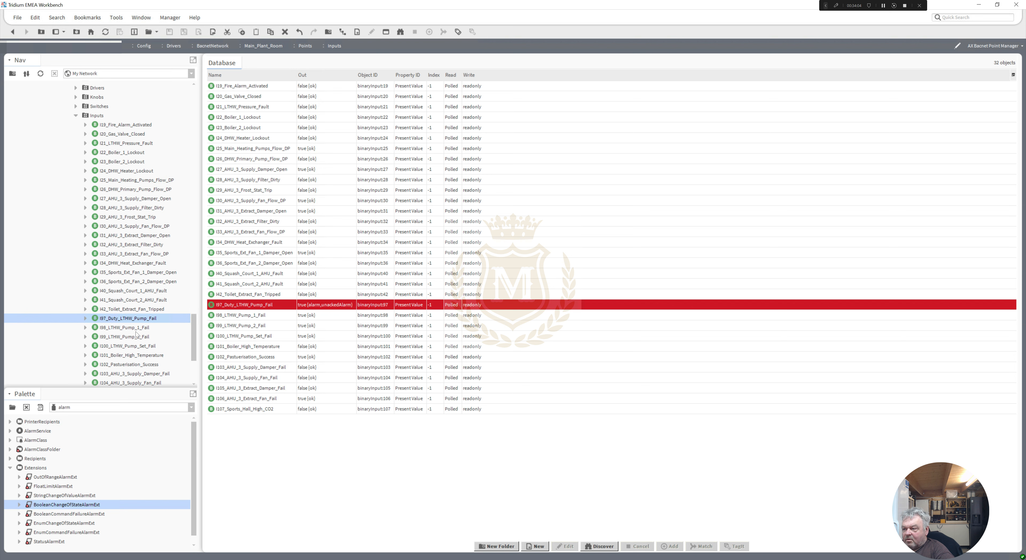
{"action": "right_click", "coordinate": [134, 328]}
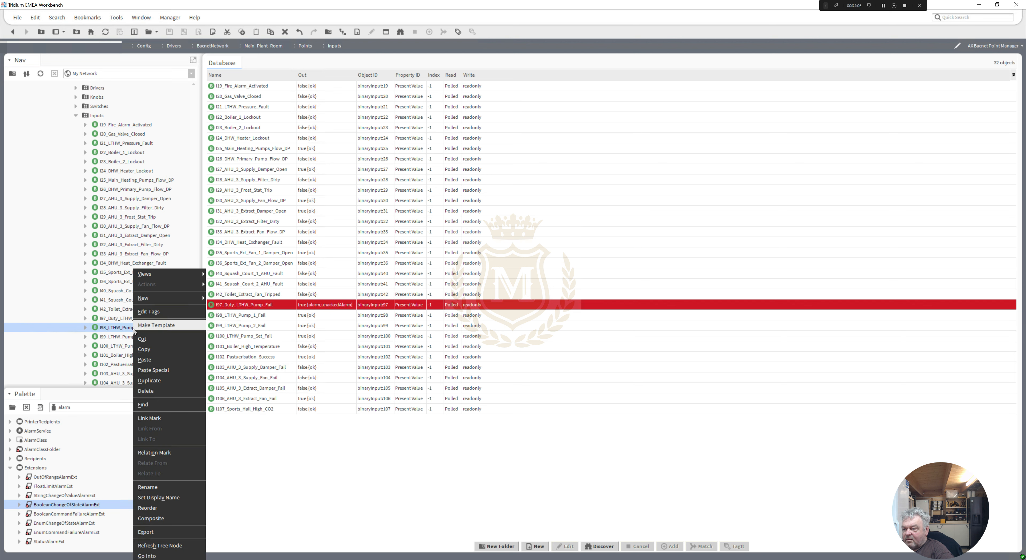
{"action": "left_click", "coordinate": [150, 363]}
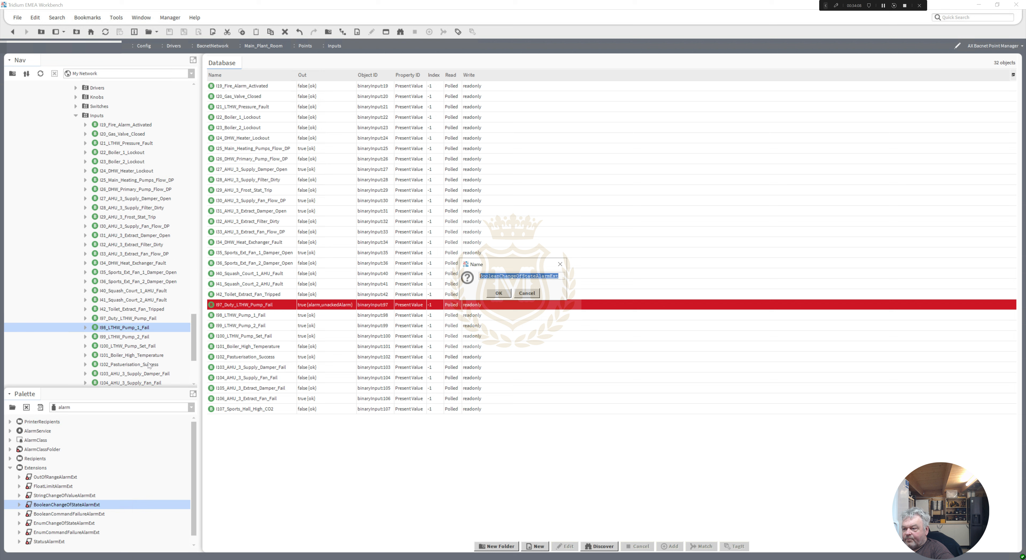
Paste the BooleanChangeOfStateAlarmExt into the Main_Plant_Room inputs I99_LTHW_Pump_2_Fail and I100_LTHW_Pump_Set_Fail
{"action": "right_click", "coordinate": [133, 339]}
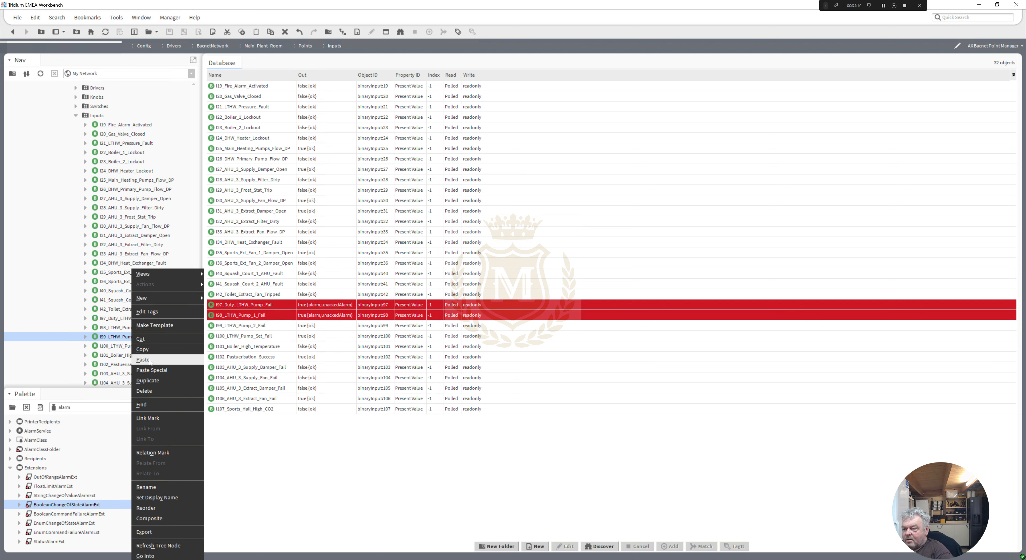
{"action": "left_click", "coordinate": [149, 361]}
{"action": "right_click", "coordinate": [134, 347]}
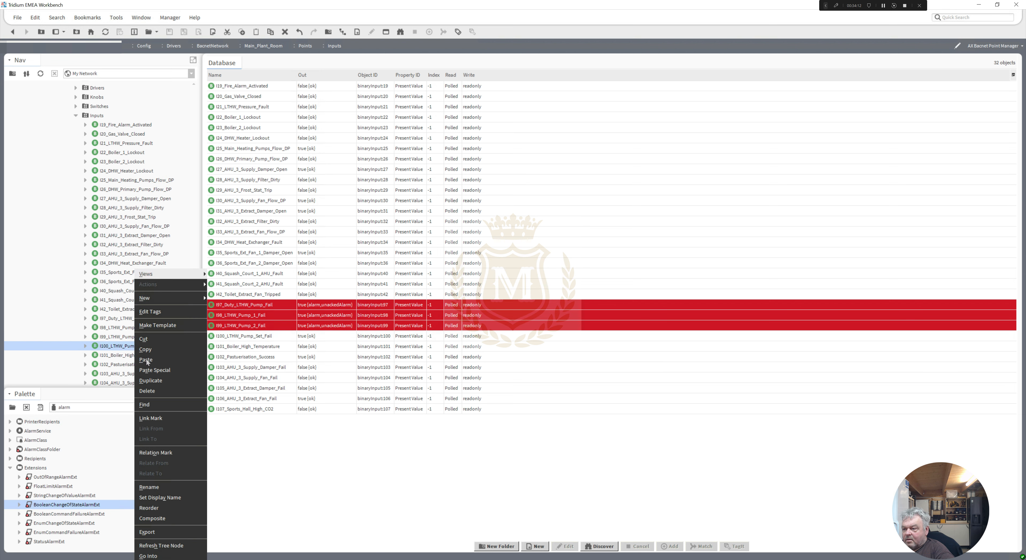
{"action": "left_click", "coordinate": [147, 360]}
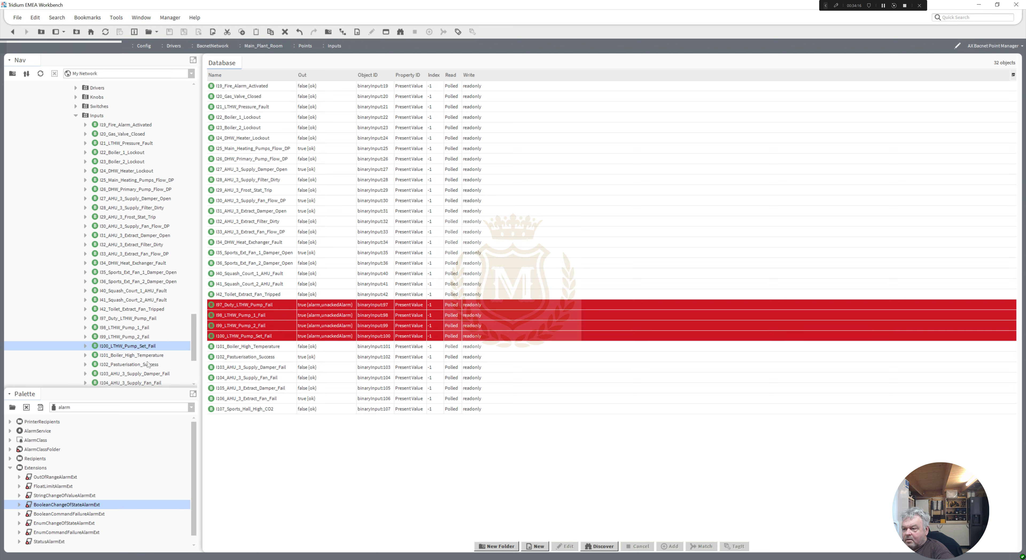
Paste the BooleanChangeOfStateAlarmExt into the Main_Plant_Room inputs I101_Boiler_High_Temperature and I103_AHU_3_Supply_Damper_Fail
{"action": "right_click", "coordinate": [143, 358]}
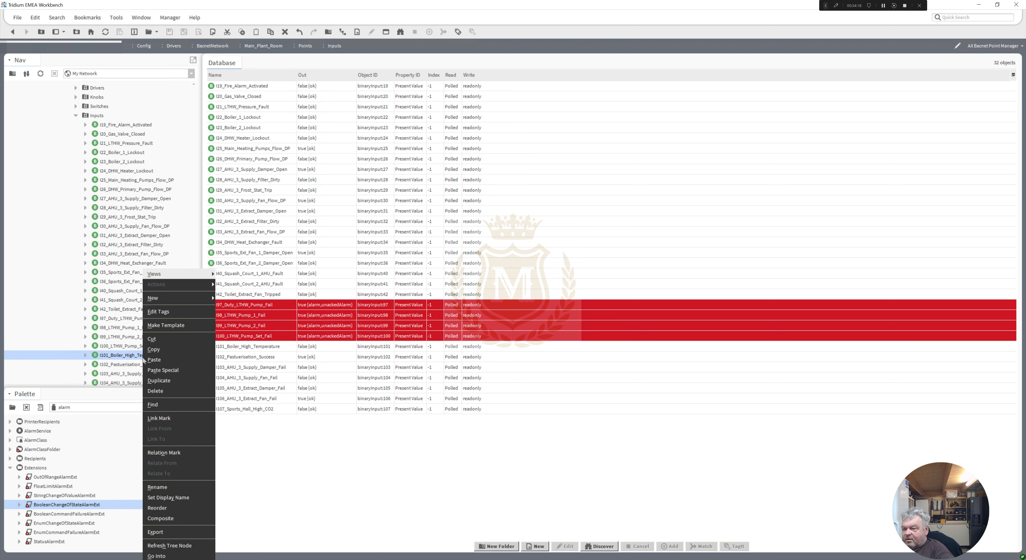
{"action": "left_click", "coordinate": [144, 361]}
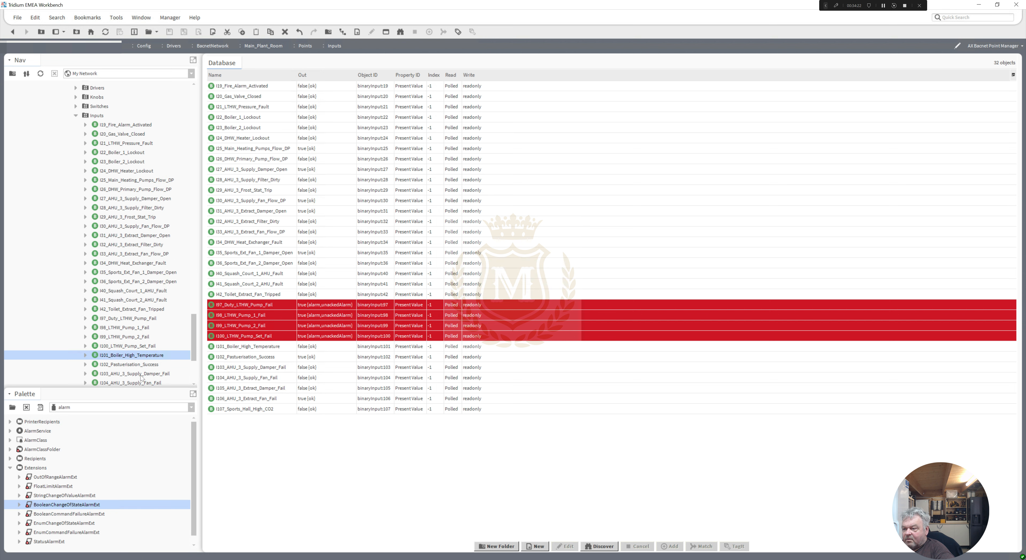
{"action": "right_click", "coordinate": [142, 376]}
{"action": "left_click", "coordinate": [158, 363]}
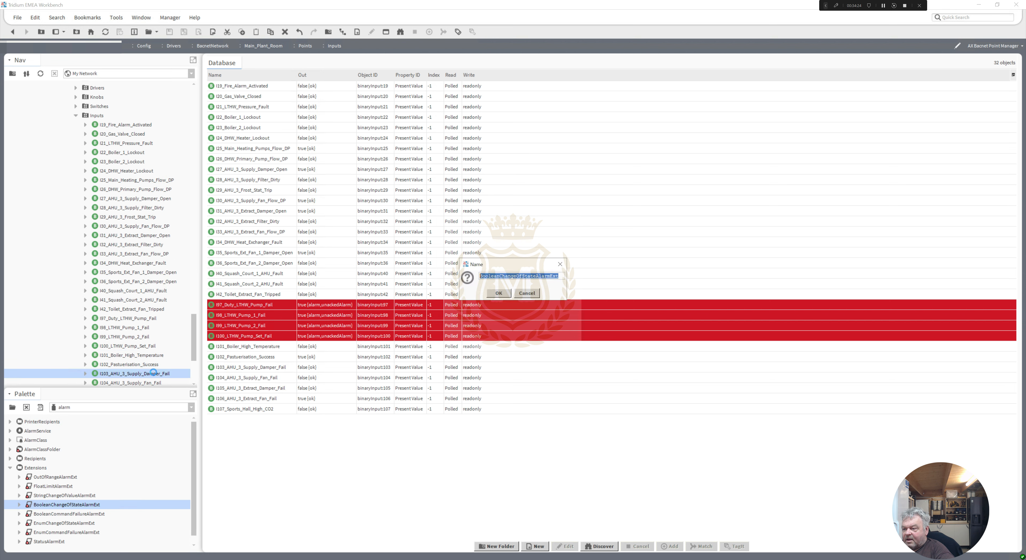
Paste the BooleanChangeOfStateAlarmExt into the Main_Plant_Room inputs I104_AHU_3_Supply_Fan_Fail and I105_AHU_3_Extract_Damper_Fail
{"action": "scroll", "coordinate": [195, 358], "scroll_direction": "down", "scroll_amount": 3}
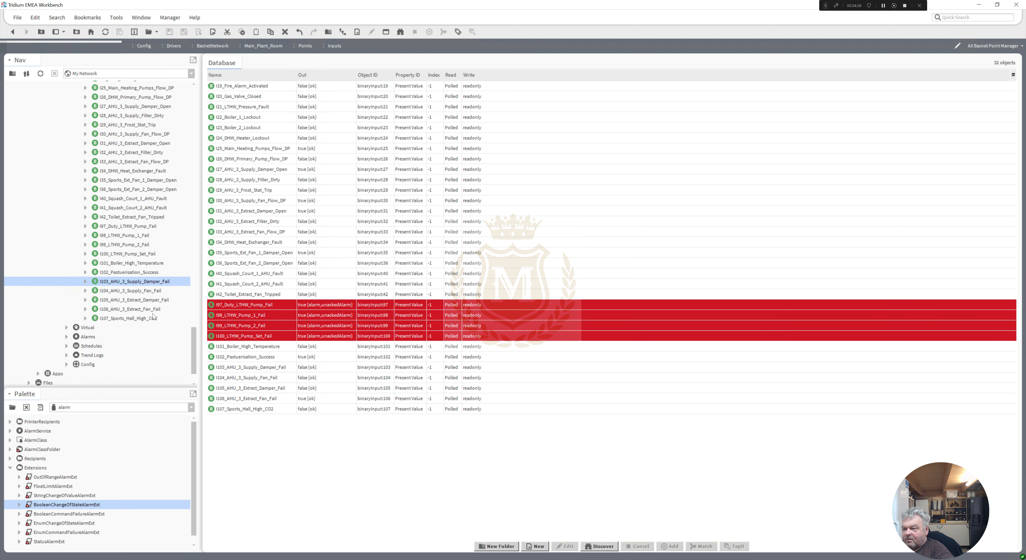
{"action": "right_click", "coordinate": [134, 292]}
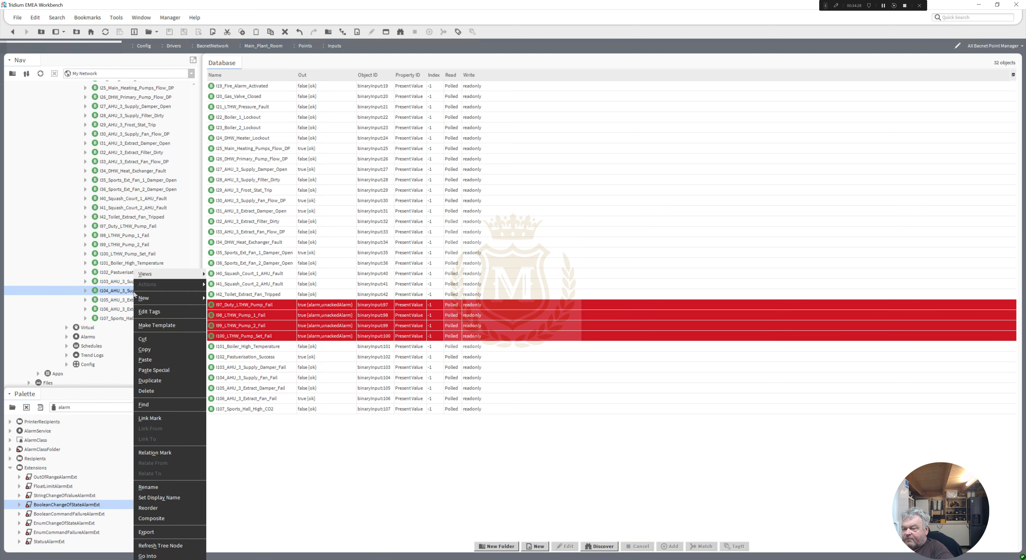
{"action": "left_click", "coordinate": [161, 358]}
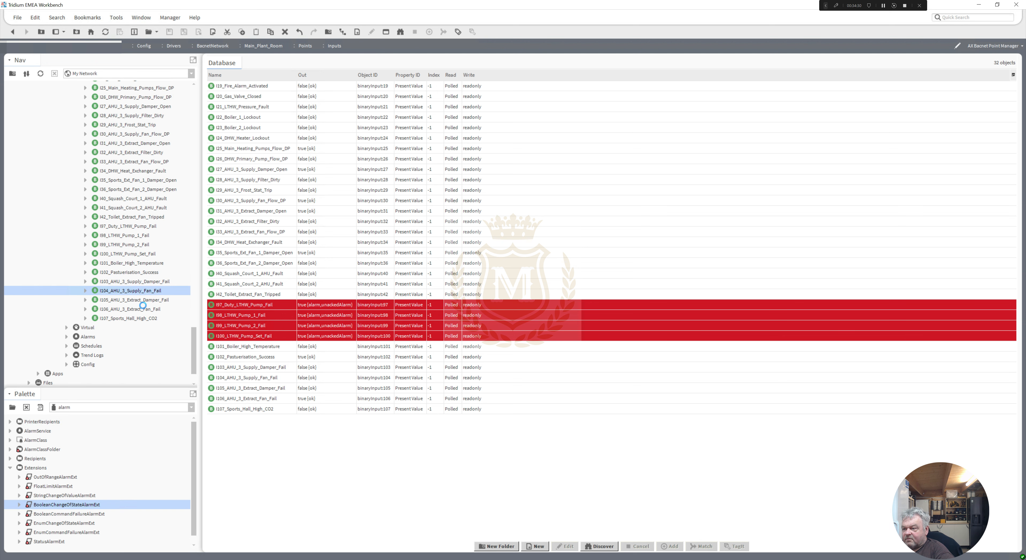
{"action": "right_click", "coordinate": [141, 299]}
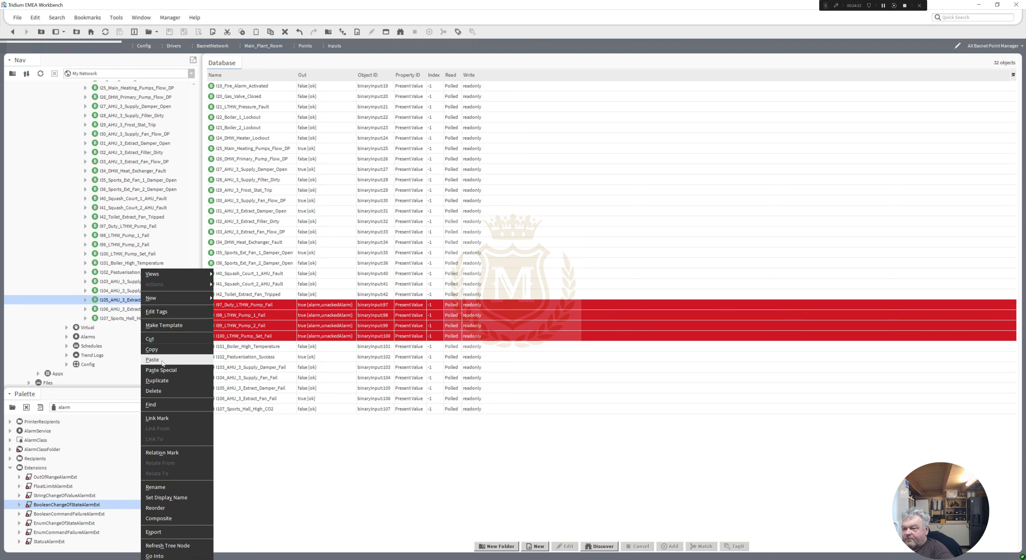
{"action": "left_click", "coordinate": [161, 360]}
Paste the BooleanChangeOfStateAlarmExt into the Main_Plant_Room inputs I106_AHU_3_Extract_Fan_Fail and I107_Sports_Hall_High_CO2, keeping its name
{"action": "right_click", "coordinate": [136, 310]}
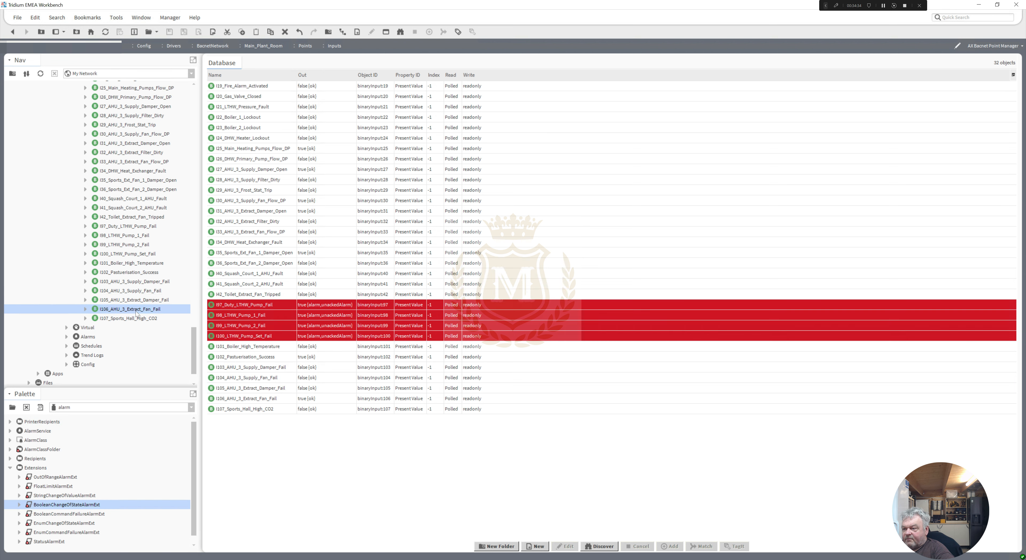
{"action": "left_click", "coordinate": [142, 328]}
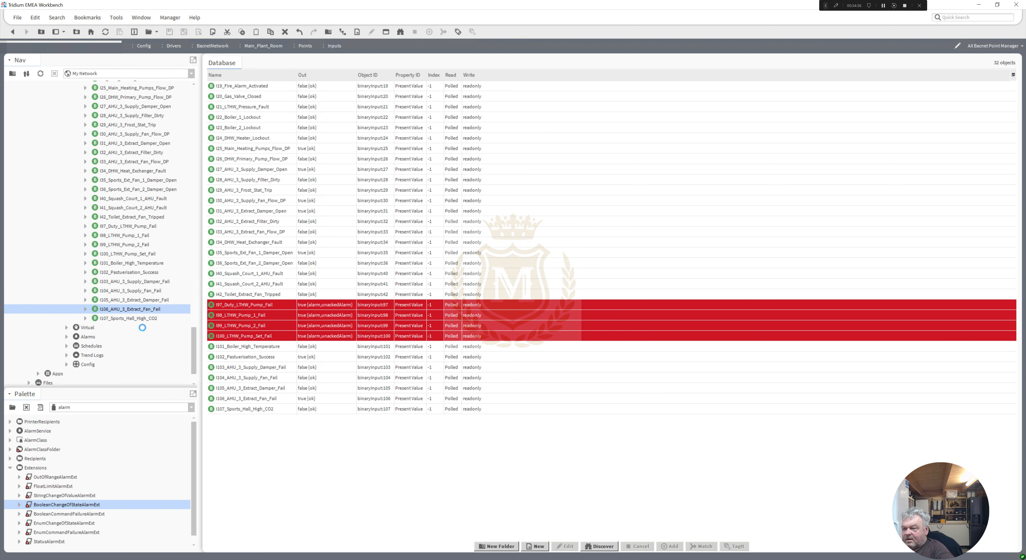
{"action": "right_click", "coordinate": [130, 321]}
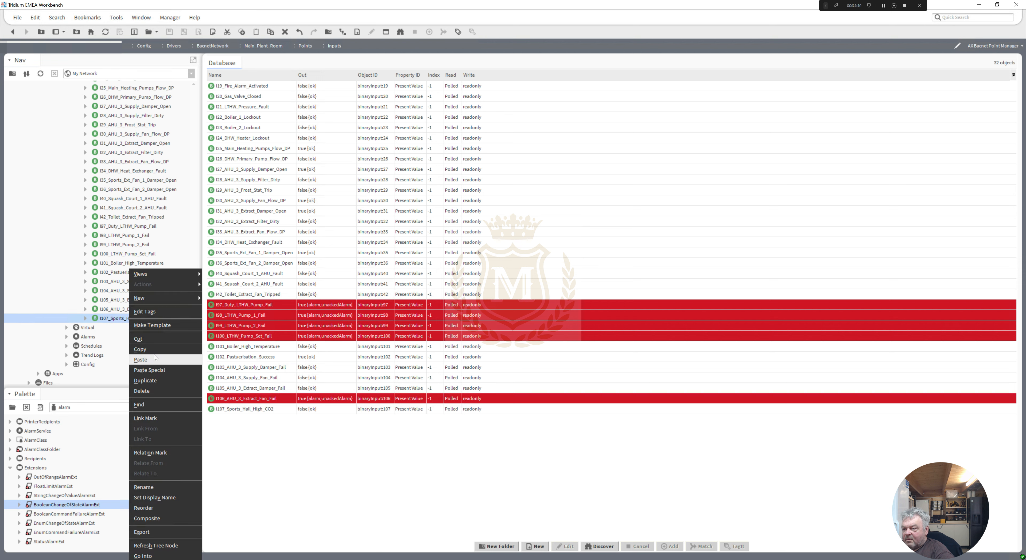
{"action": "left_click", "coordinate": [140, 360]}
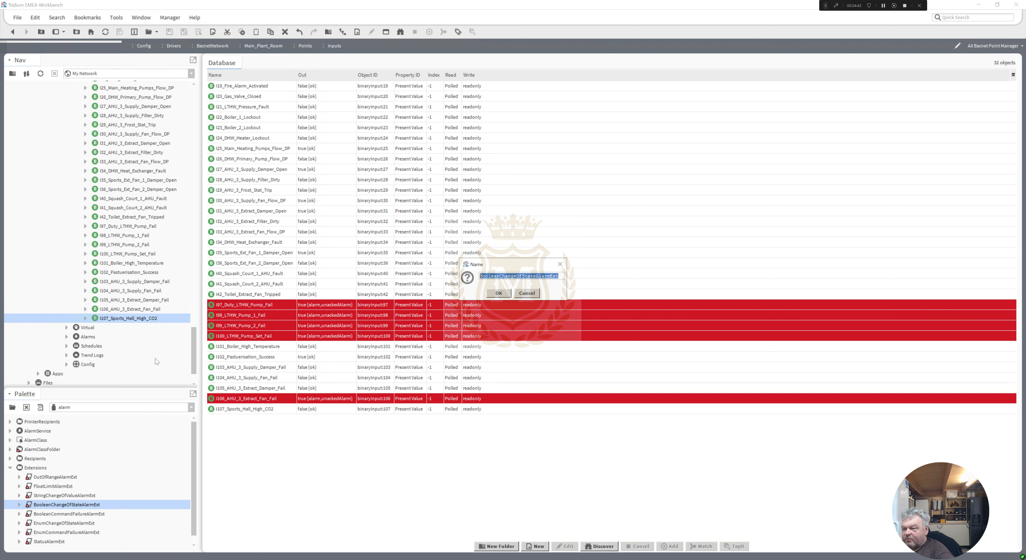
{"action": "key", "text": "Return"}
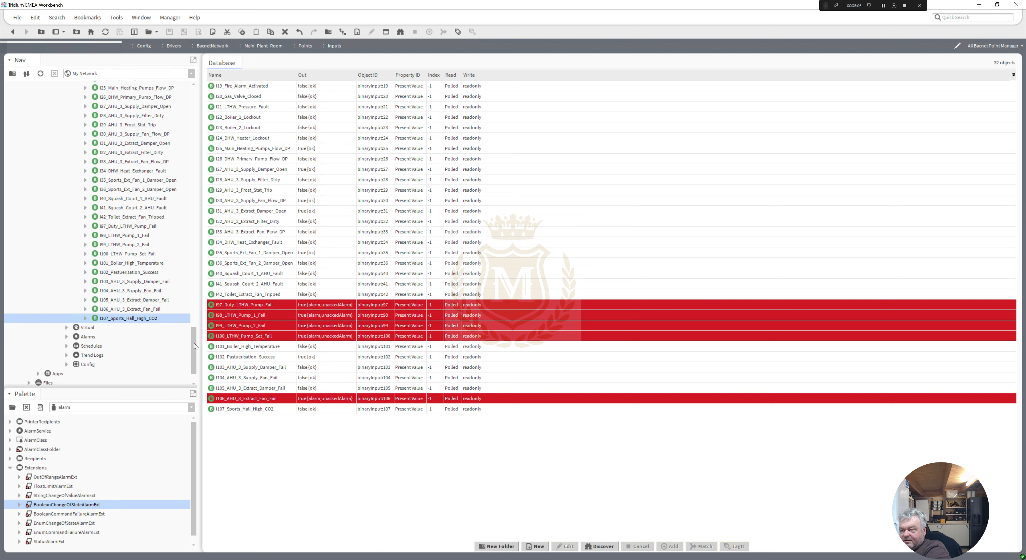
Check the properties of the Main_Plant_Room sensor S1_Outside_Air_Temp and return to the point list of the Inputs folder
{"action": "scroll", "coordinate": [194, 344], "scroll_direction": "up", "scroll_amount": 1}
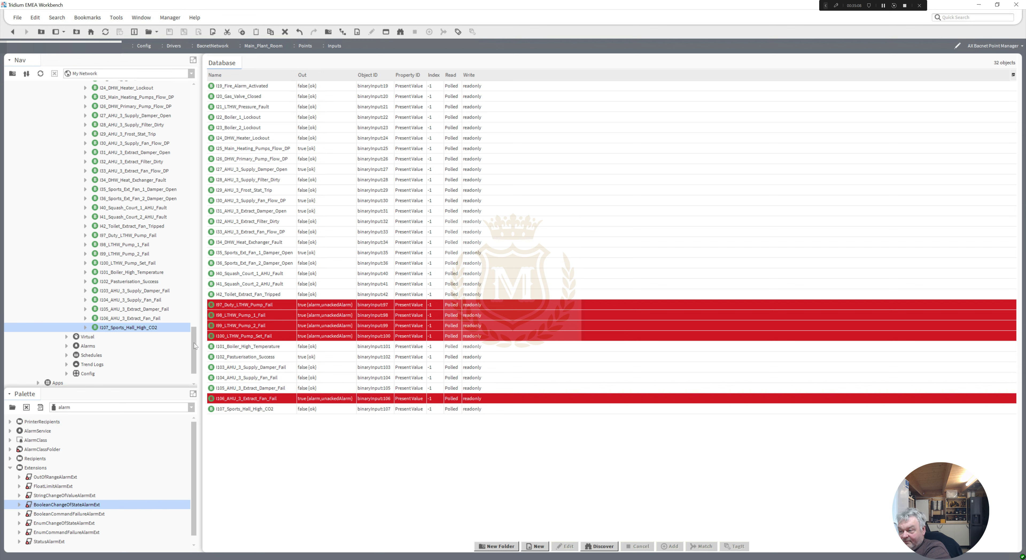
{"action": "left_click_drag", "start_coordinate": [194, 341], "coordinate": [195, 324]}
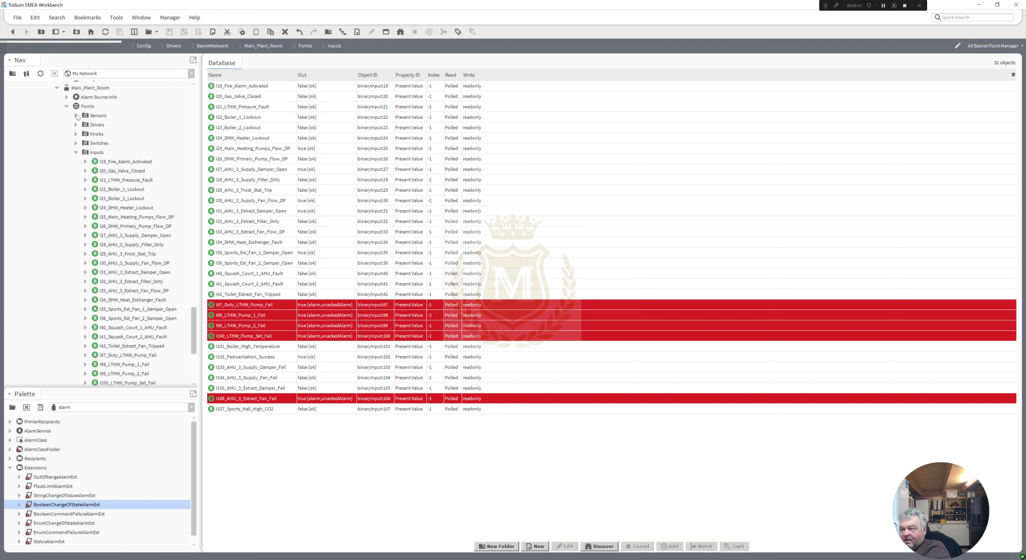
{"action": "left_click", "coordinate": [75, 115]}
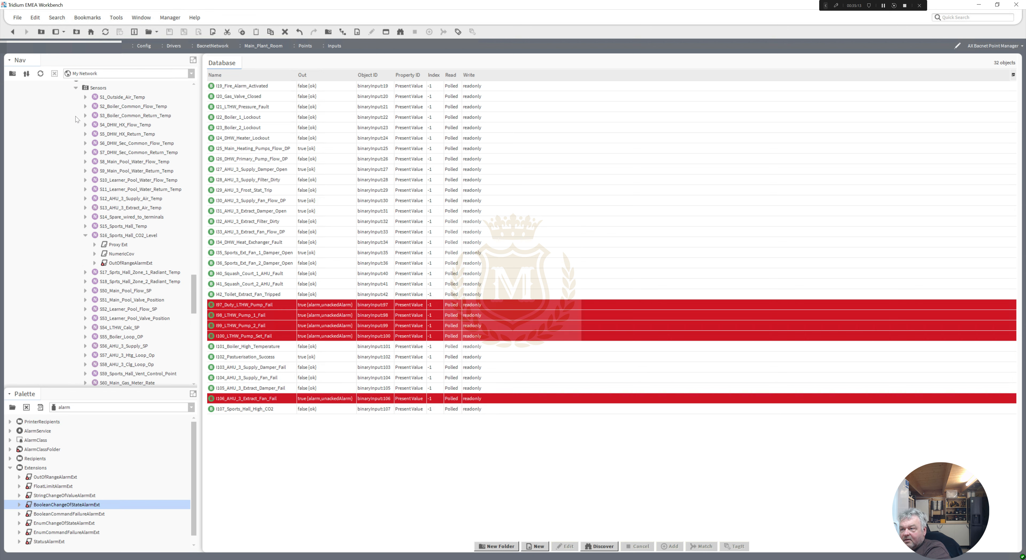
{"action": "double_click", "coordinate": [116, 96]}
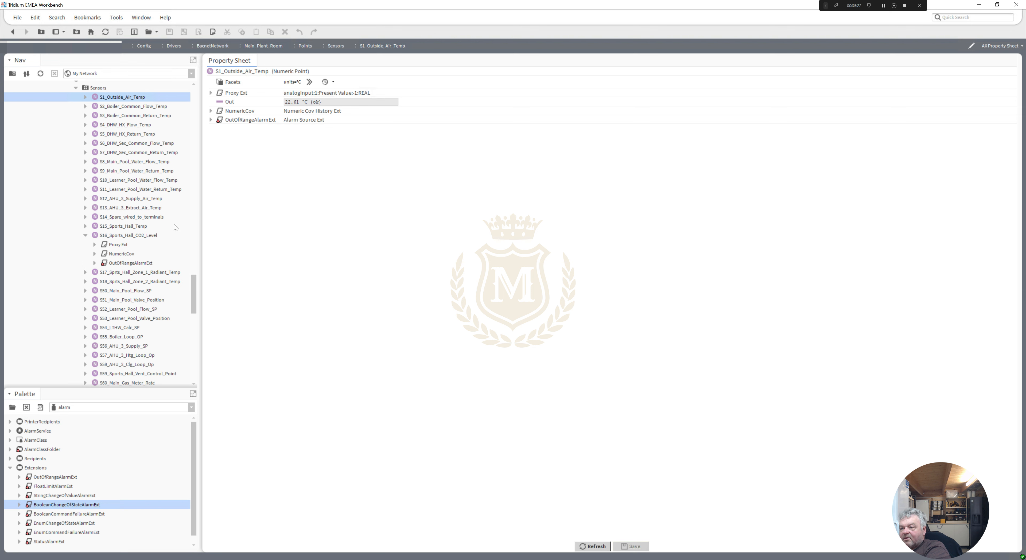
{"action": "left_click_drag", "start_coordinate": [195, 295], "coordinate": [178, 316]}
{"action": "left_click", "coordinate": [96, 319]}
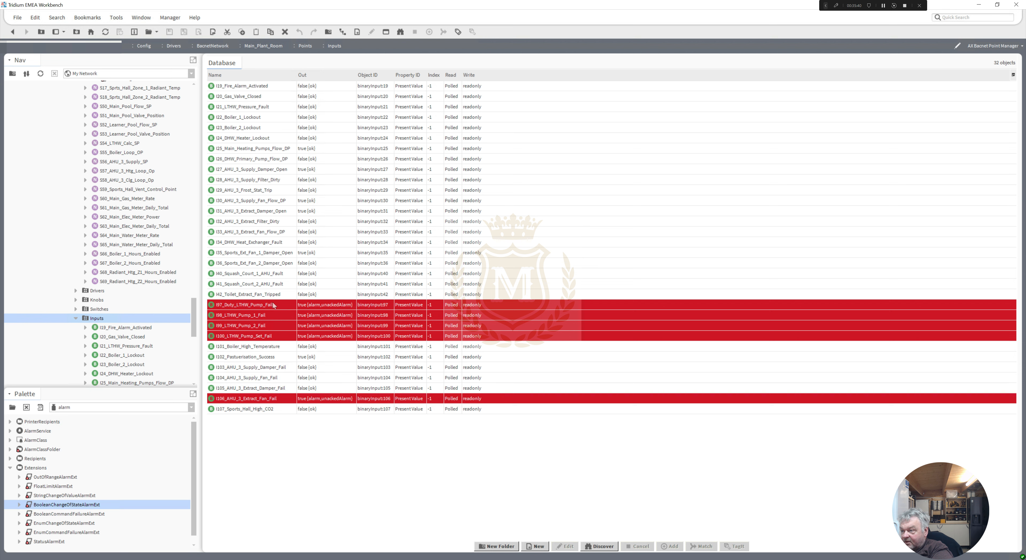
Override the Main_Plant_Room switch W4_LTHW_Pumps_Reset to Active for a custom duration of 10 seconds
{"action": "left_click", "coordinate": [76, 310]}
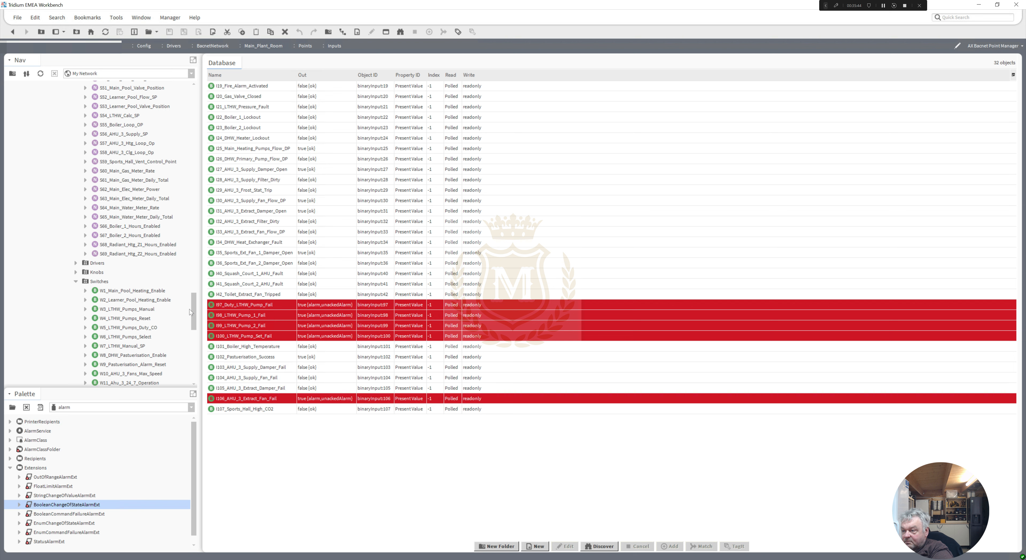
{"action": "left_click", "coordinate": [132, 319]}
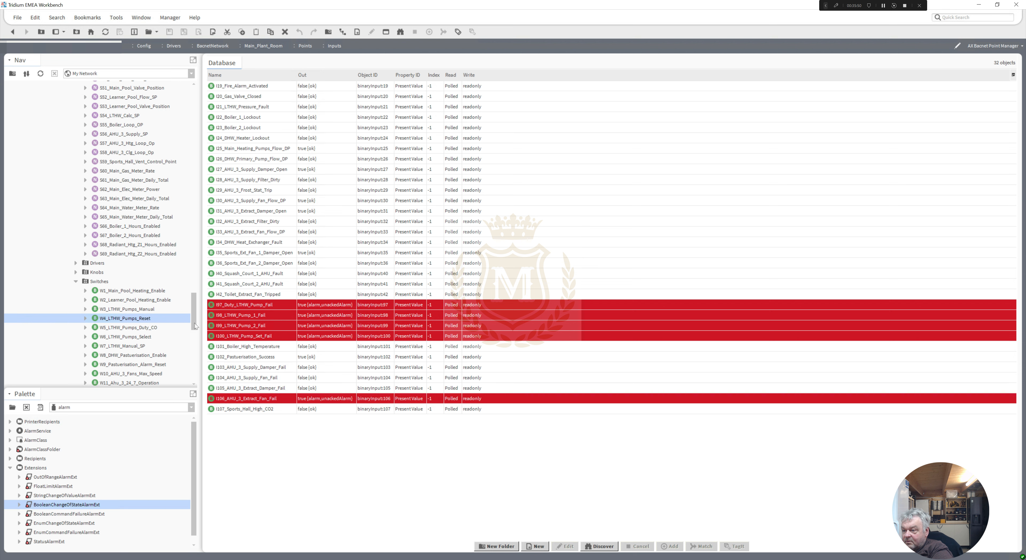
{"action": "scroll", "coordinate": [191, 325], "scroll_direction": "down", "scroll_amount": 3}
{"action": "scroll", "coordinate": [195, 329], "scroll_direction": "up", "scroll_amount": 1}
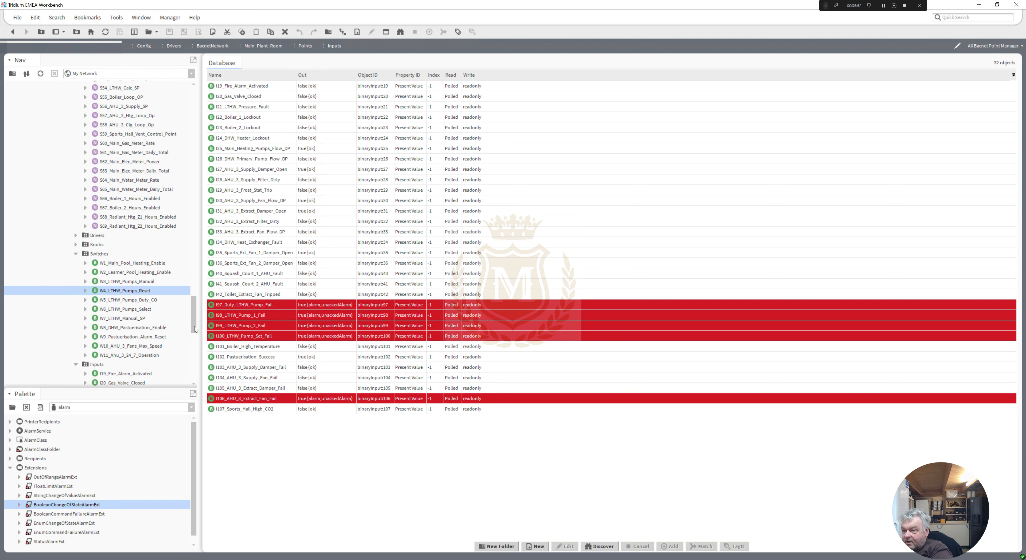
{"action": "right_click", "coordinate": [121, 293]}
{"action": "mouse_move", "coordinate": [143, 288]}
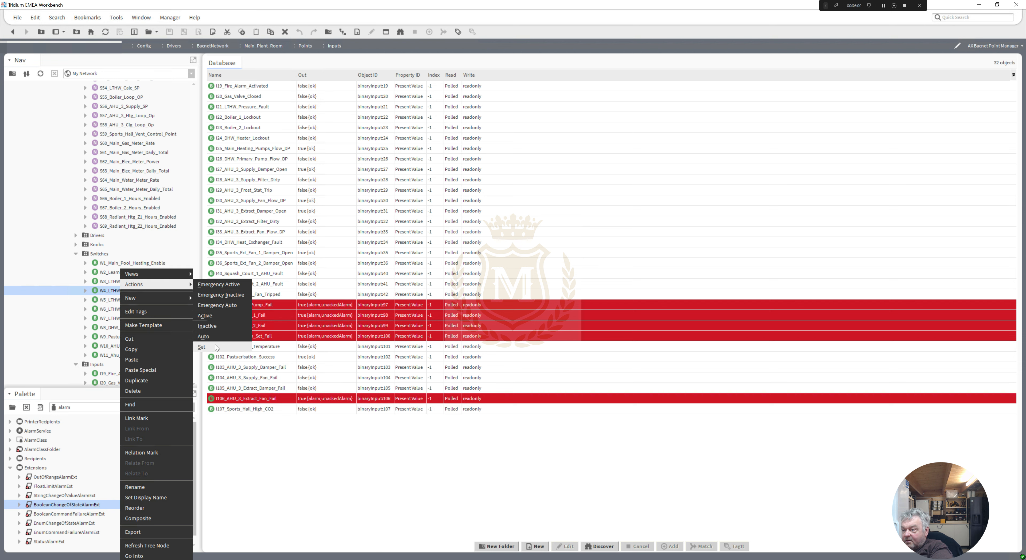
{"action": "left_click", "coordinate": [221, 319]}
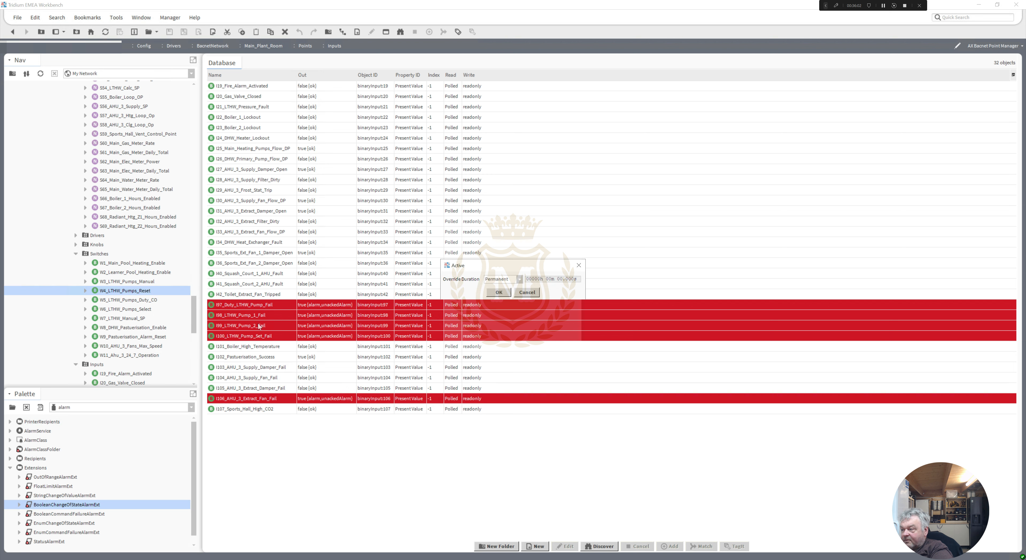
{"action": "left_click", "coordinate": [519, 279]}
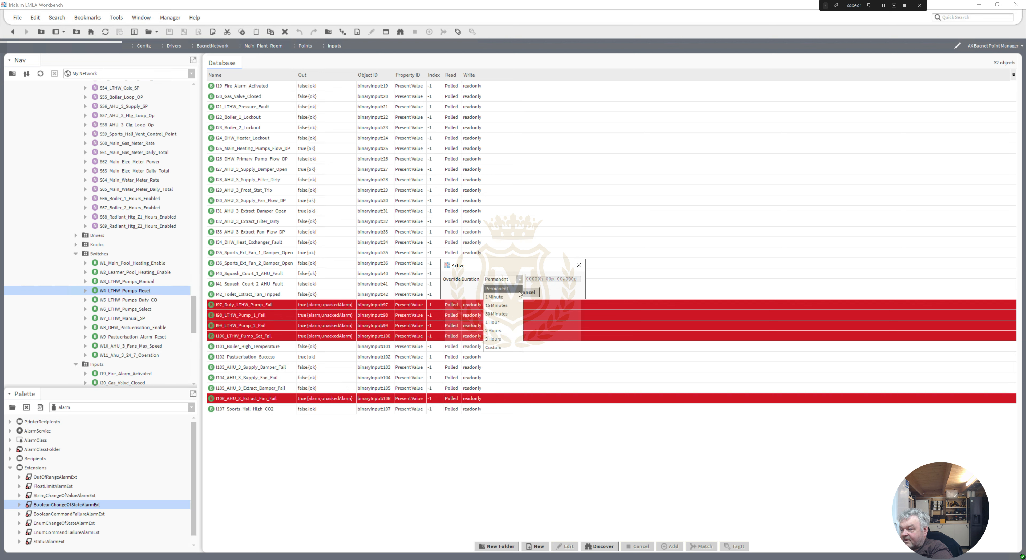
{"action": "left_click", "coordinate": [500, 349]}
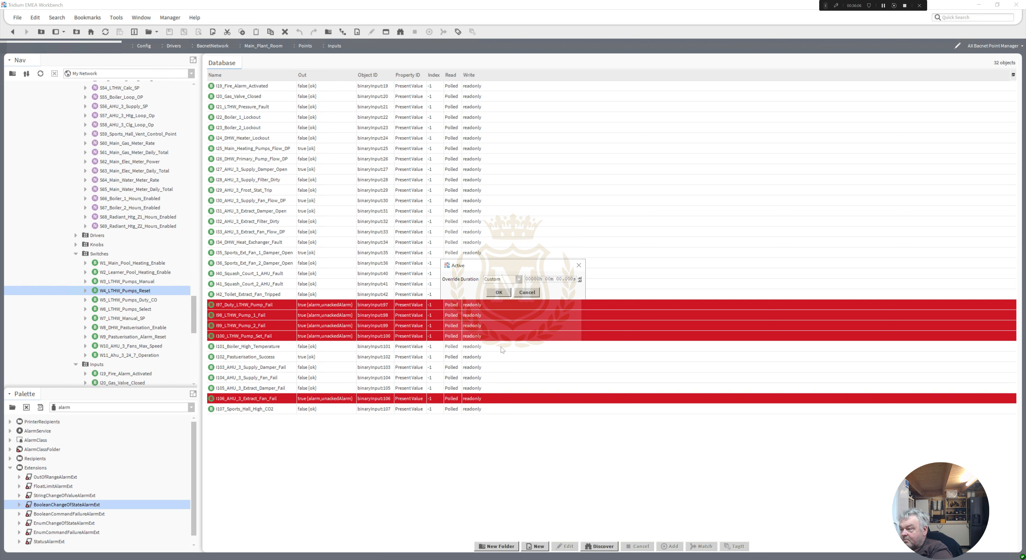
{"action": "left_click", "coordinate": [560, 280]}
{"action": "type", "text": "10"}
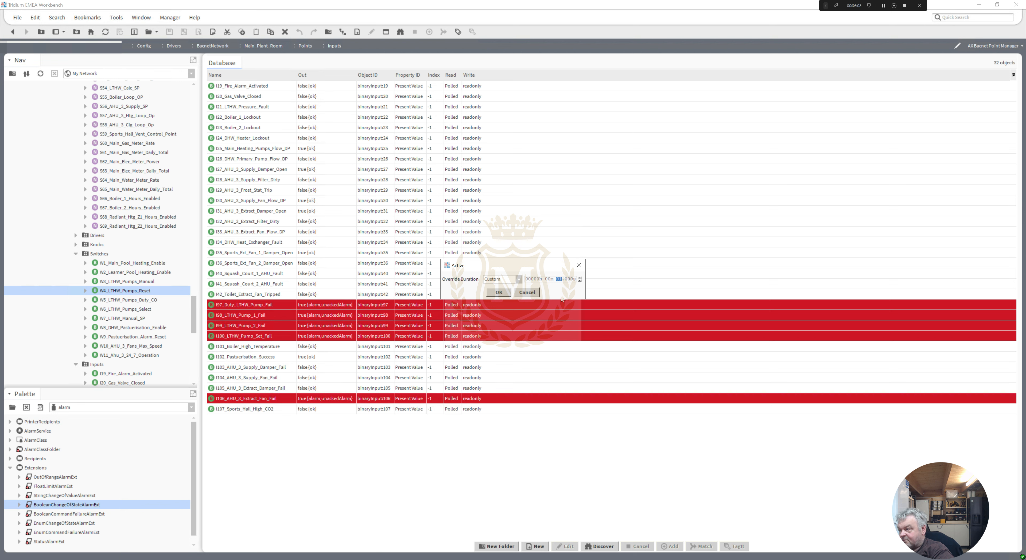
{"action": "left_click", "coordinate": [500, 294]}
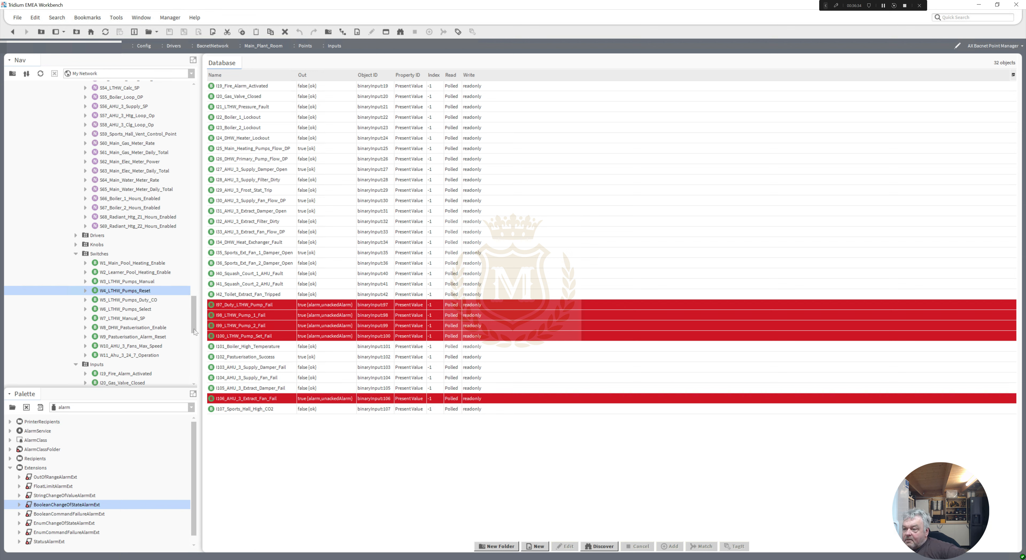
Open the wire sheet of the AlarmService and widen the Default Alarm Class block to fit its full name
{"action": "left_click_drag", "start_coordinate": [192, 326], "coordinate": [194, 282]}
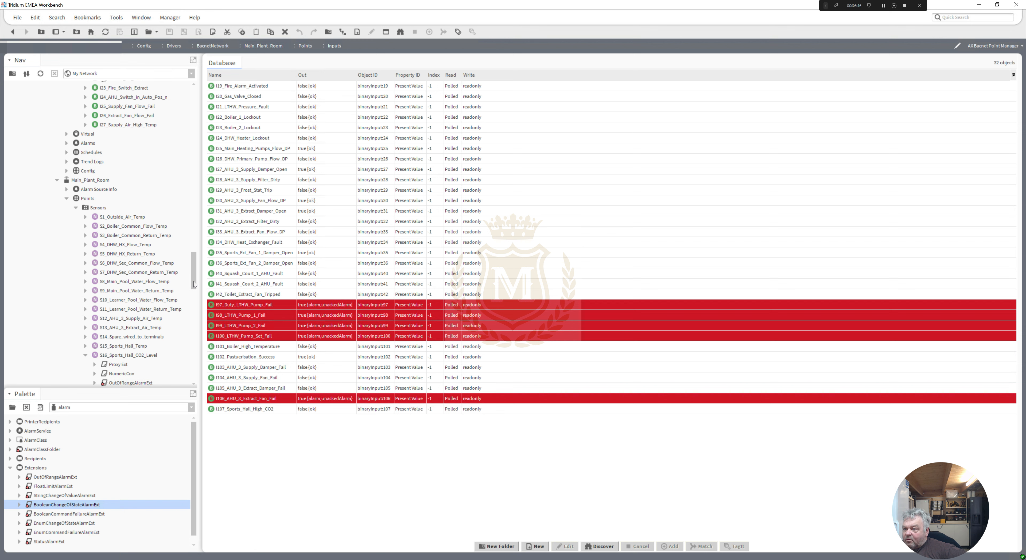
{"action": "left_click_drag", "start_coordinate": [195, 284], "coordinate": [193, 162]}
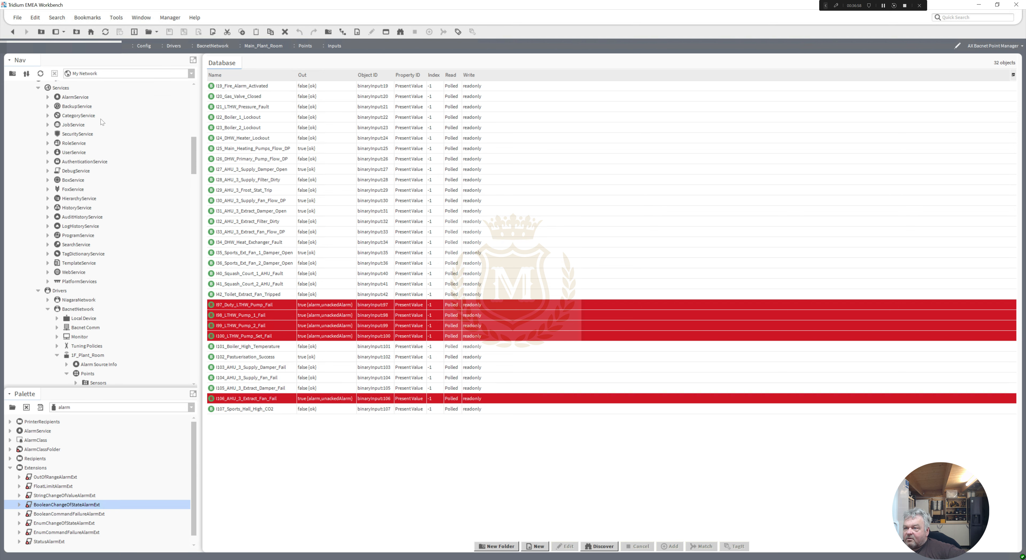
{"action": "left_click", "coordinate": [75, 97]}
{"action": "double_click", "coordinate": [76, 97]}
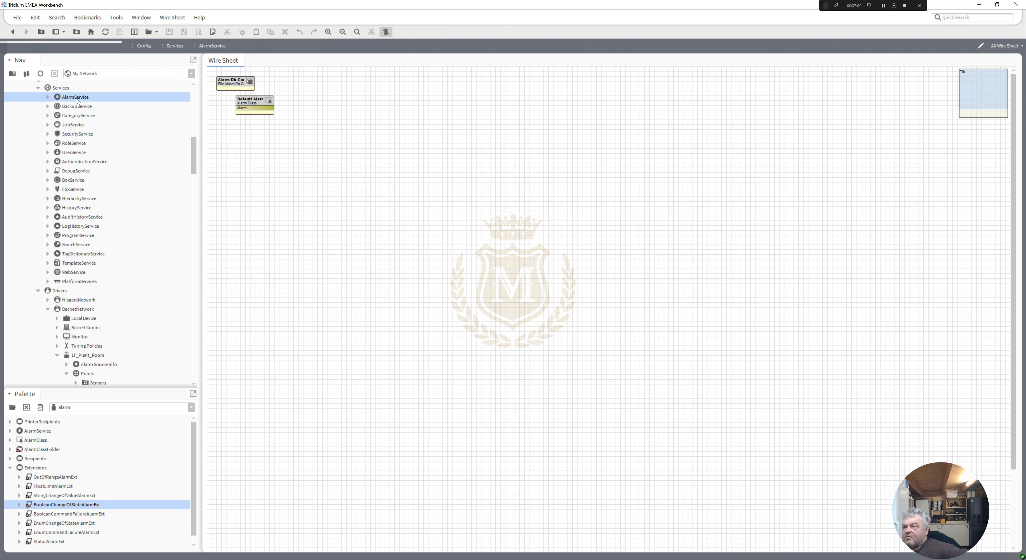
{"action": "left_click", "coordinate": [238, 100]}
{"action": "left_click_drag", "start_coordinate": [238, 100], "coordinate": [338, 101]}
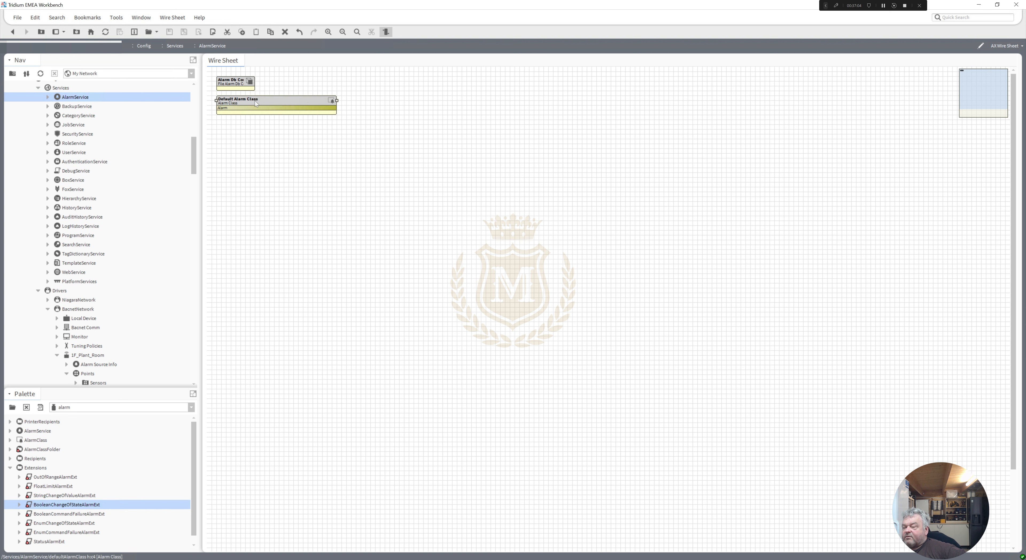
Pin the Total, Open, In and Unacked Alarm Count and Time Of Last Alarm slots on Default Alarm Class, and narrow its block
{"action": "right_click", "coordinate": [256, 103]}
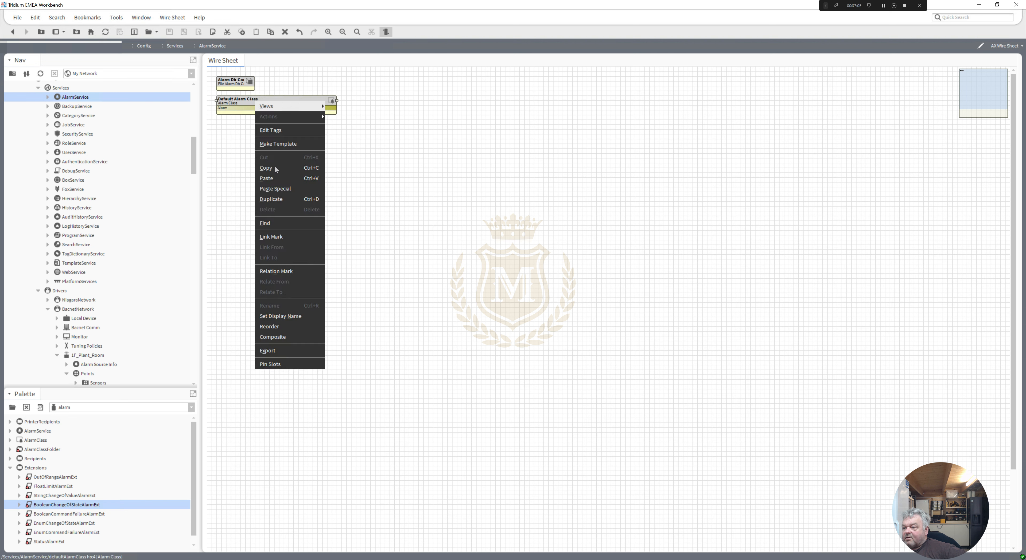
{"action": "left_click", "coordinate": [288, 364]}
{"action": "left_click", "coordinate": [468, 265]}
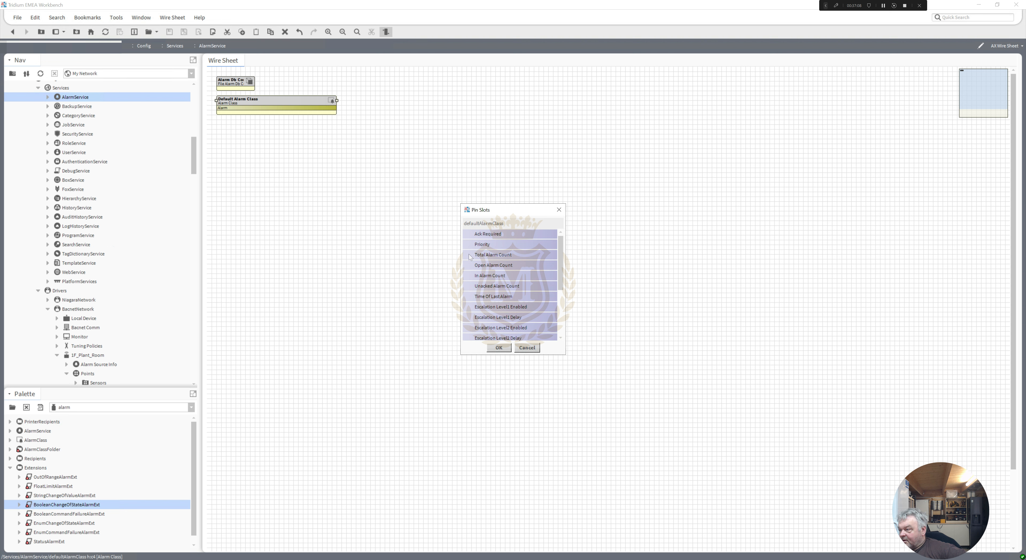
{"action": "left_click", "coordinate": [468, 254]}
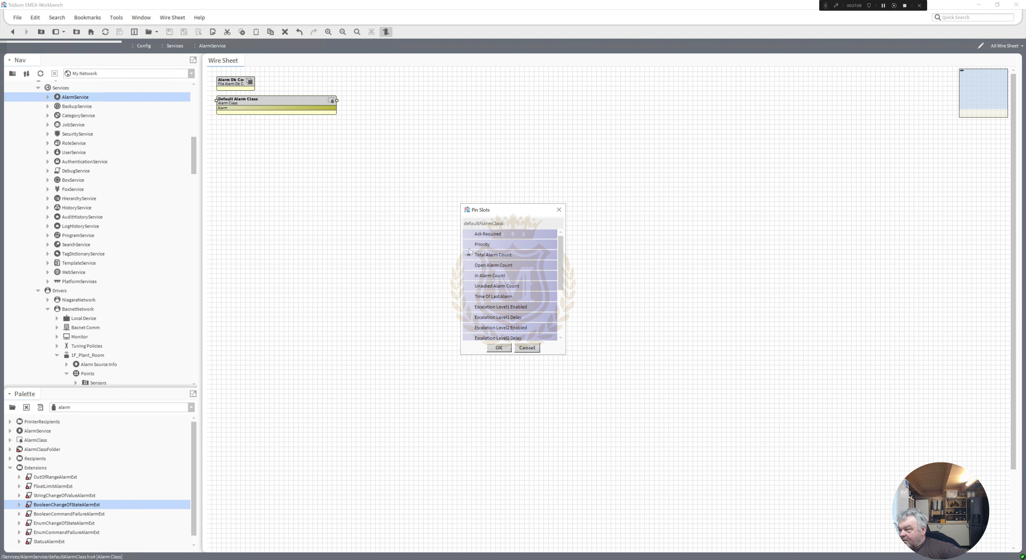
{"action": "left_click", "coordinate": [469, 286]}
{"action": "left_click", "coordinate": [469, 297]}
{"action": "left_click", "coordinate": [499, 347]}
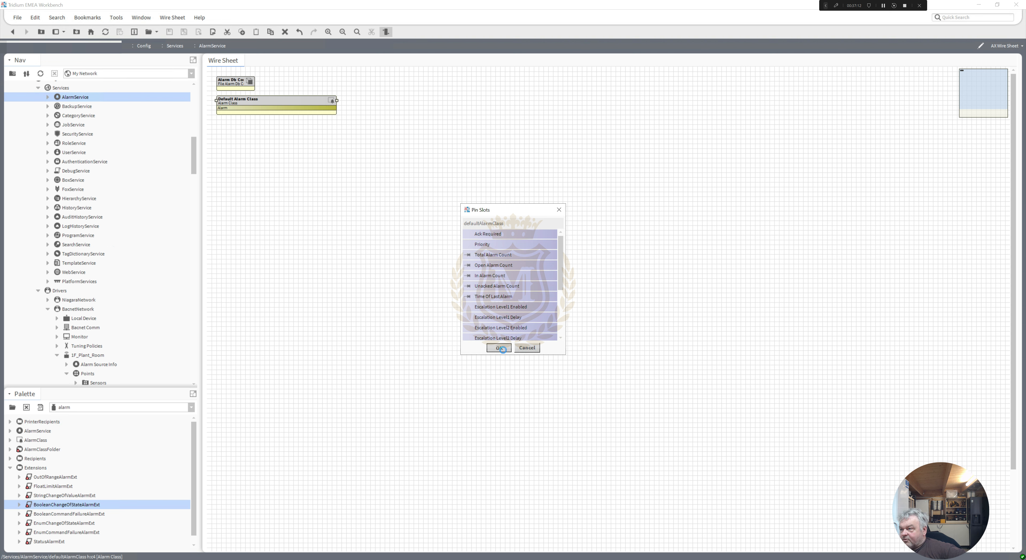
{"action": "left_click_drag", "start_coordinate": [336, 99], "coordinate": [308, 100]}
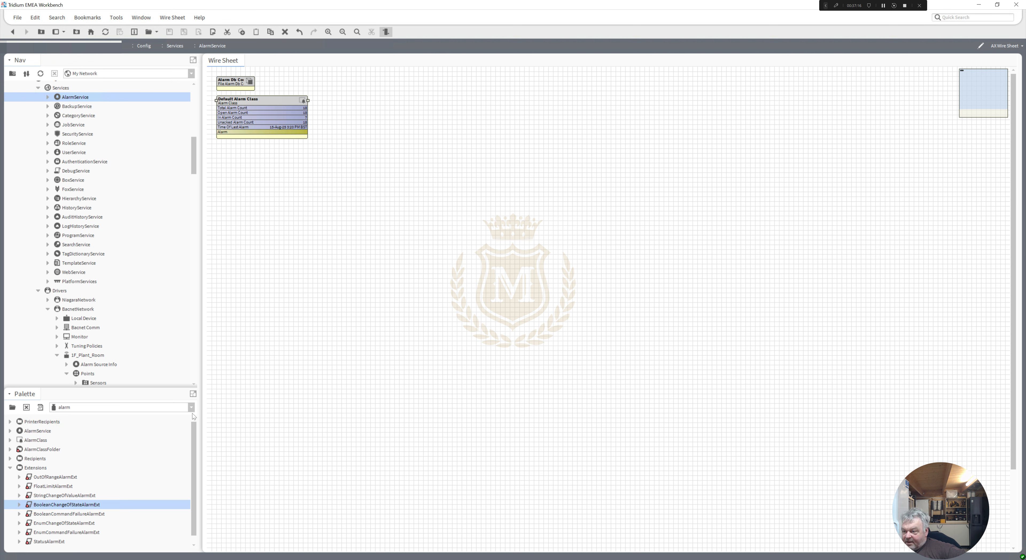
Add a ConsoleRecipient under its default name and link the Default Alarm Class Alarm output to its Route Alarm slot
{"action": "left_click", "coordinate": [10, 459]}
{"action": "left_click_drag", "start_coordinate": [43, 468], "coordinate": [354, 118]}
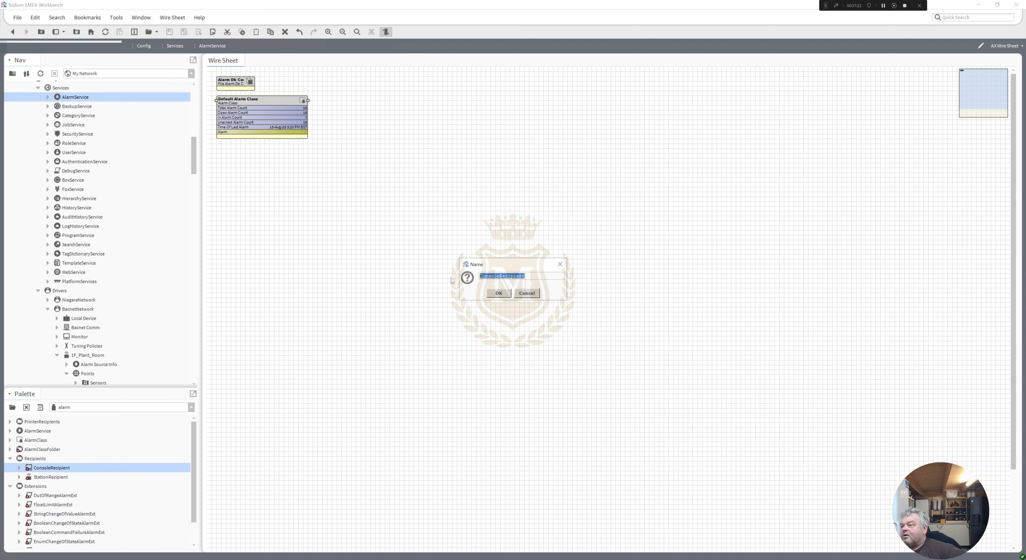
{"action": "left_click", "coordinate": [501, 294]}
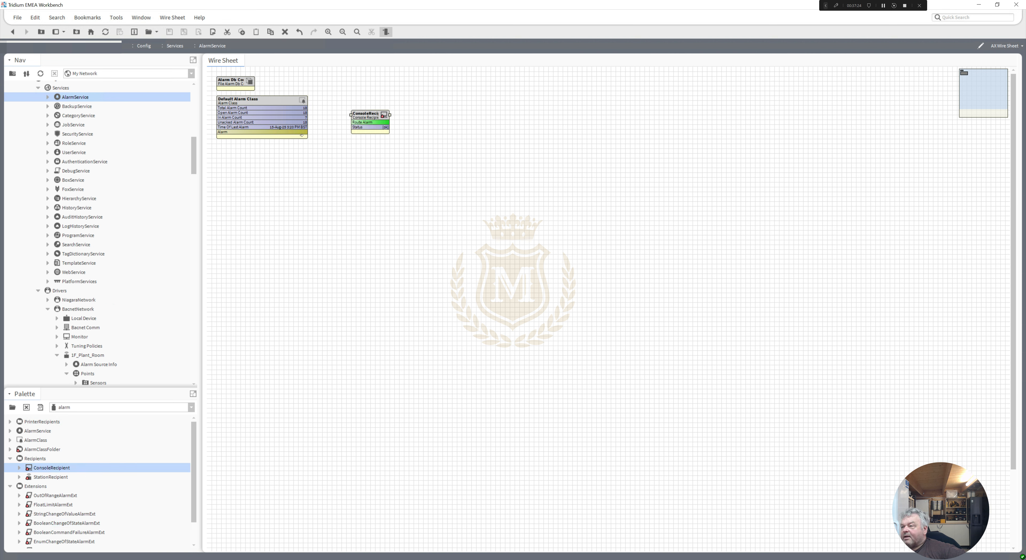
{"action": "left_click_drag", "start_coordinate": [301, 131], "coordinate": [345, 121]}
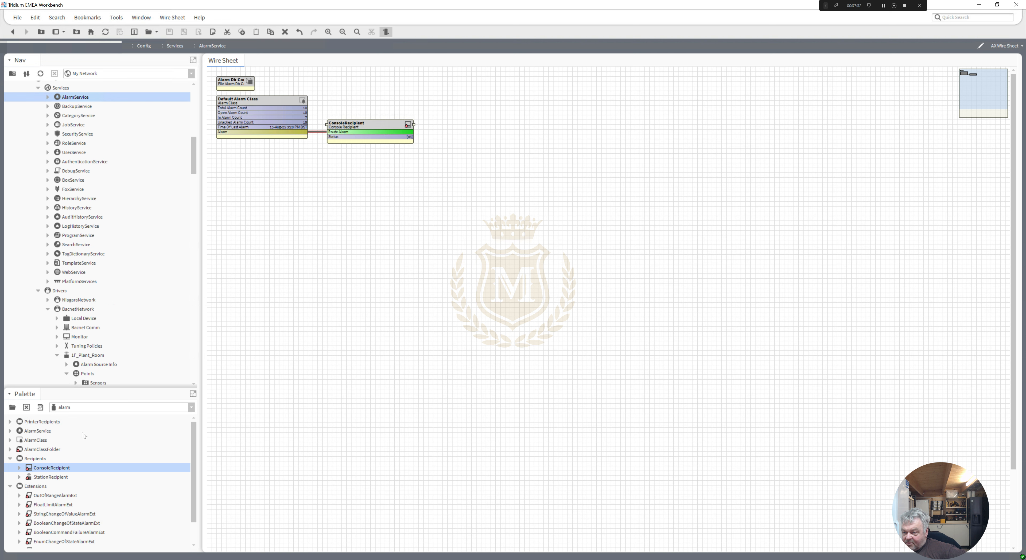
Add a StationRecipient below the ConsoleRecipient and link the Default Alarm Class Alarm output to its Route Alarm slot
{"action": "left_click_drag", "start_coordinate": [60, 477], "coordinate": [349, 218]}
{"action": "left_click", "coordinate": [497, 295]}
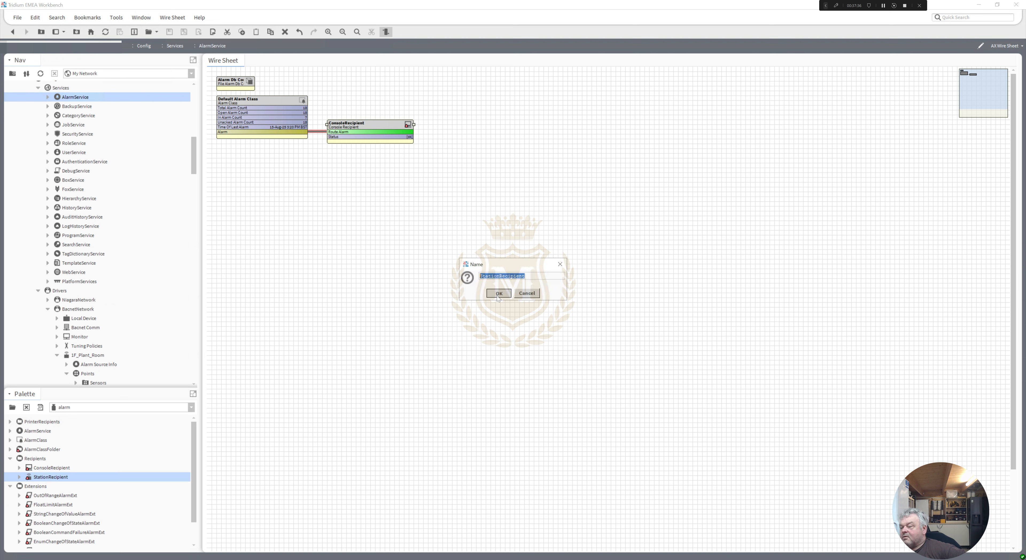
{"action": "left_click_drag", "start_coordinate": [344, 189], "coordinate": [414, 149]}
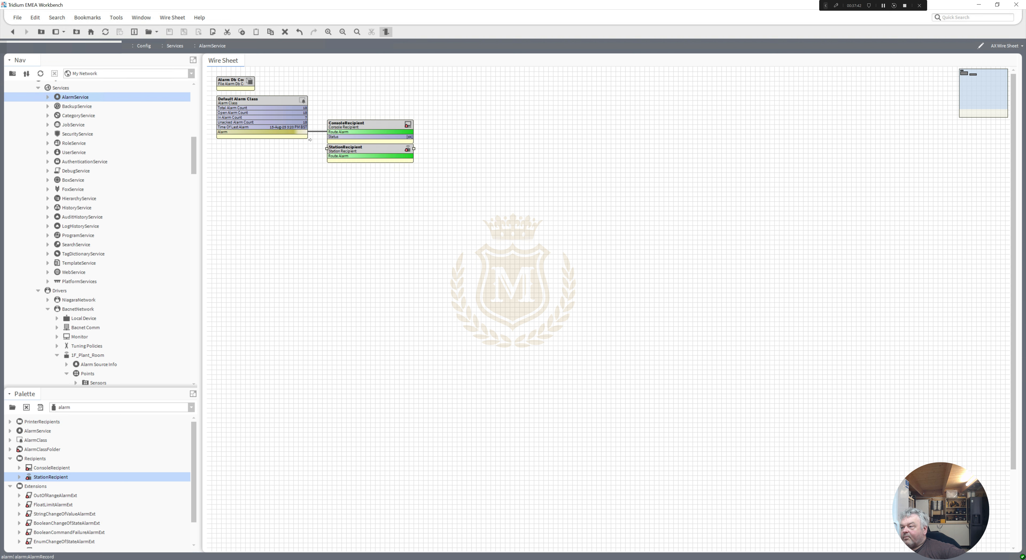
{"action": "left_click_drag", "start_coordinate": [307, 131], "coordinate": [333, 156]}
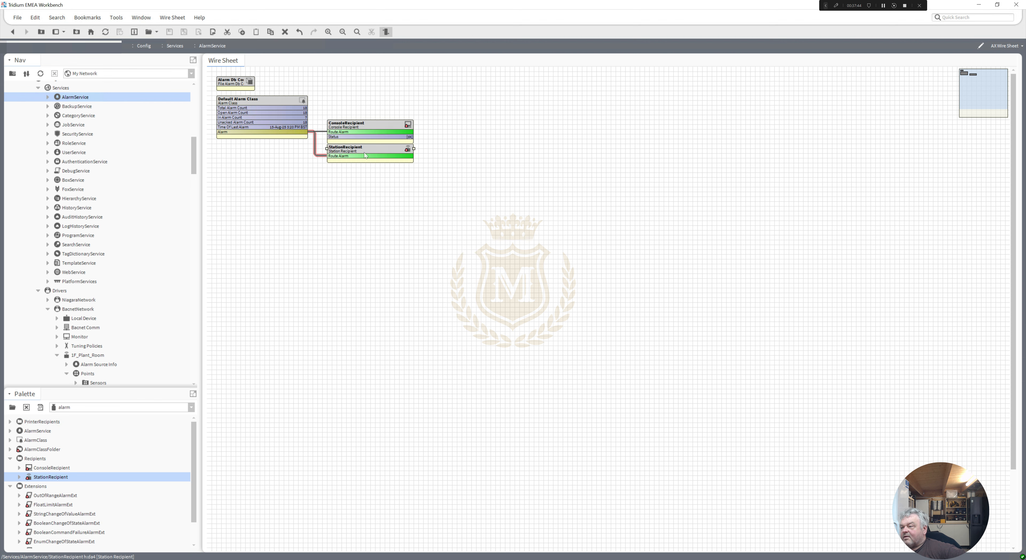
Set the StationRecipient's remote station to BRP_Energy, save it and return to the AlarmService wire sheet
{"action": "double_click", "coordinate": [365, 155]}
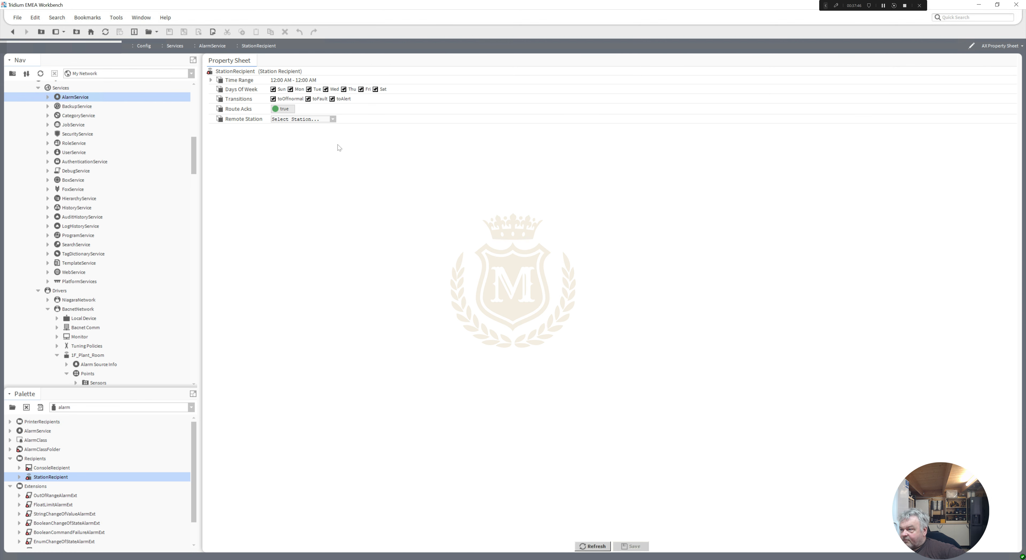
{"action": "left_click", "coordinate": [333, 119]}
{"action": "left_click", "coordinate": [324, 128]}
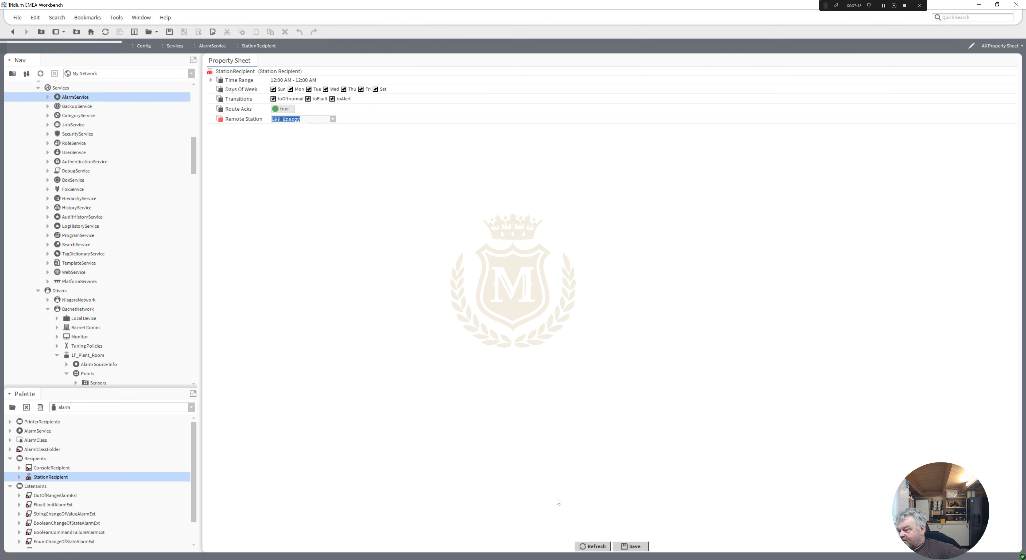
{"action": "key", "text": "ctrl+s"}
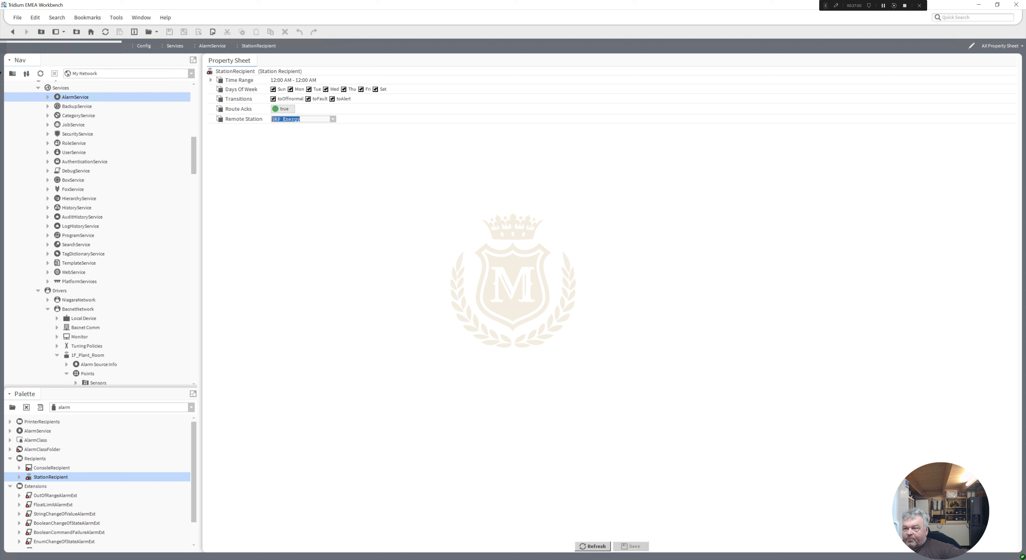
{"action": "left_click", "coordinate": [13, 32]}
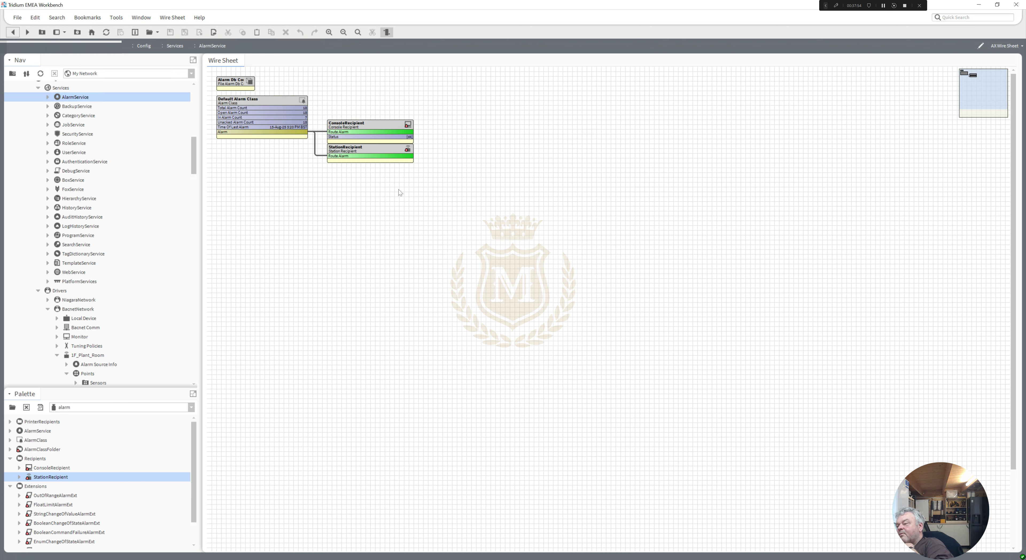
Open the ConsoleRecipient's alarm console and acknowledge all listed open alarms
{"action": "double_click", "coordinate": [373, 127]}
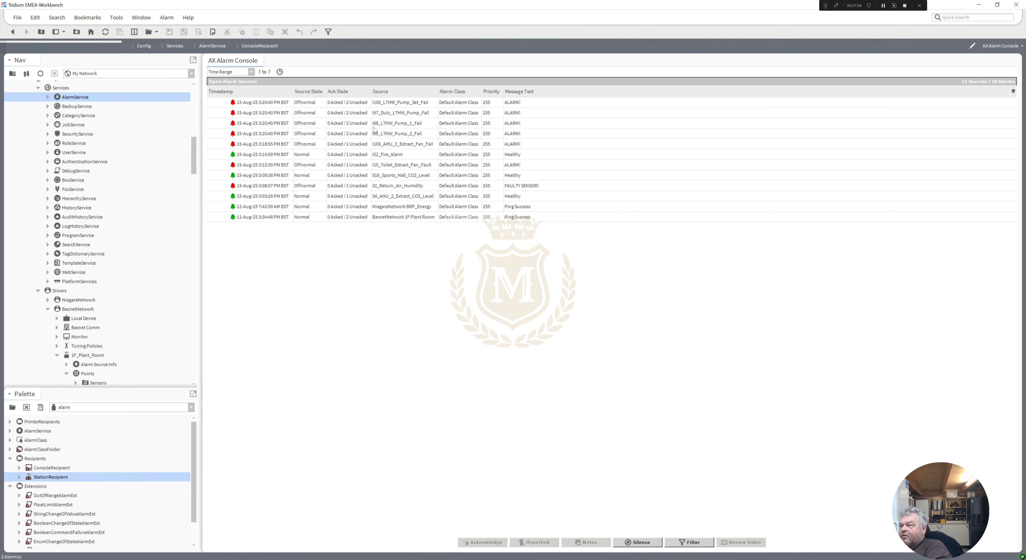
{"action": "left_click", "coordinate": [273, 103]}
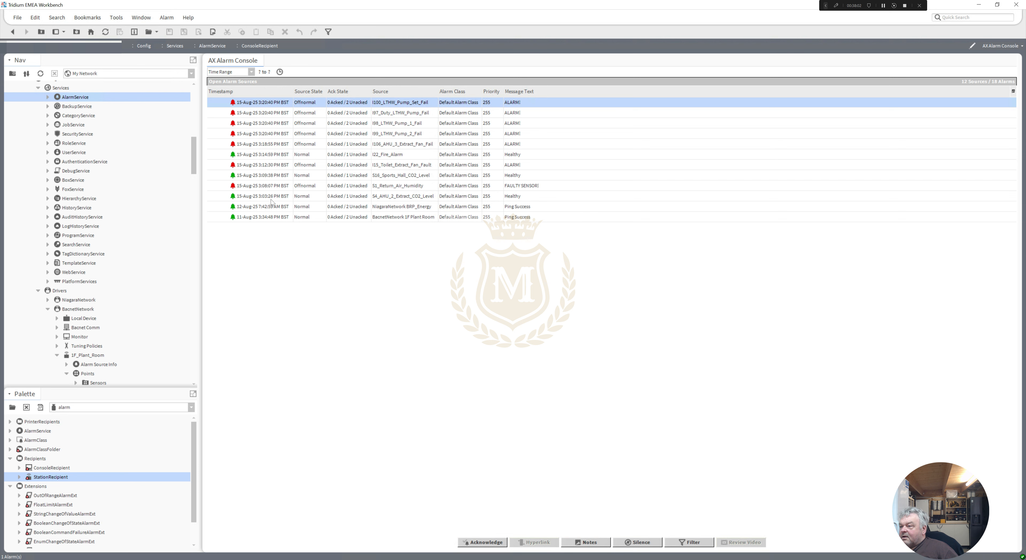
{"action": "left_click", "coordinate": [272, 217], "text": "shift"}
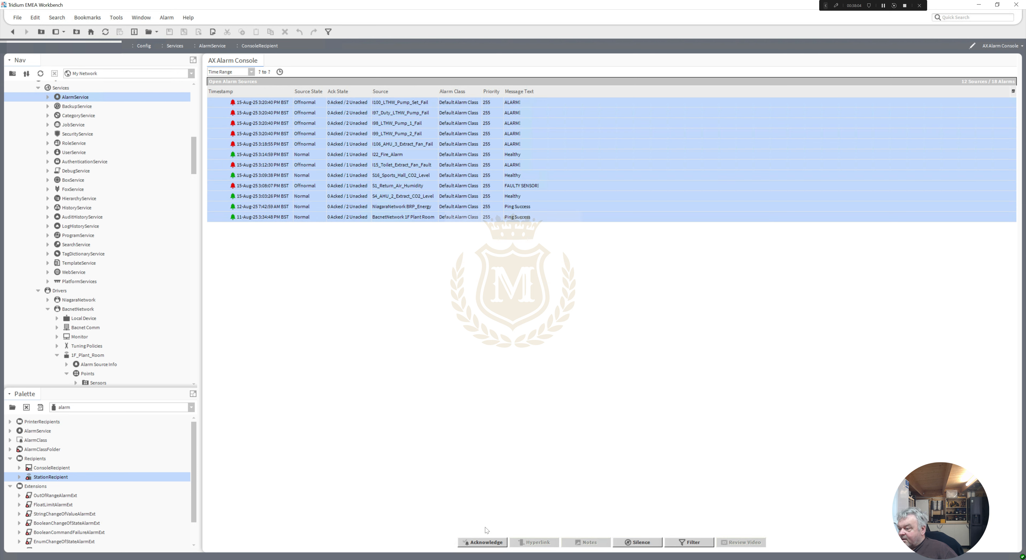
{"action": "left_click", "coordinate": [498, 549]}
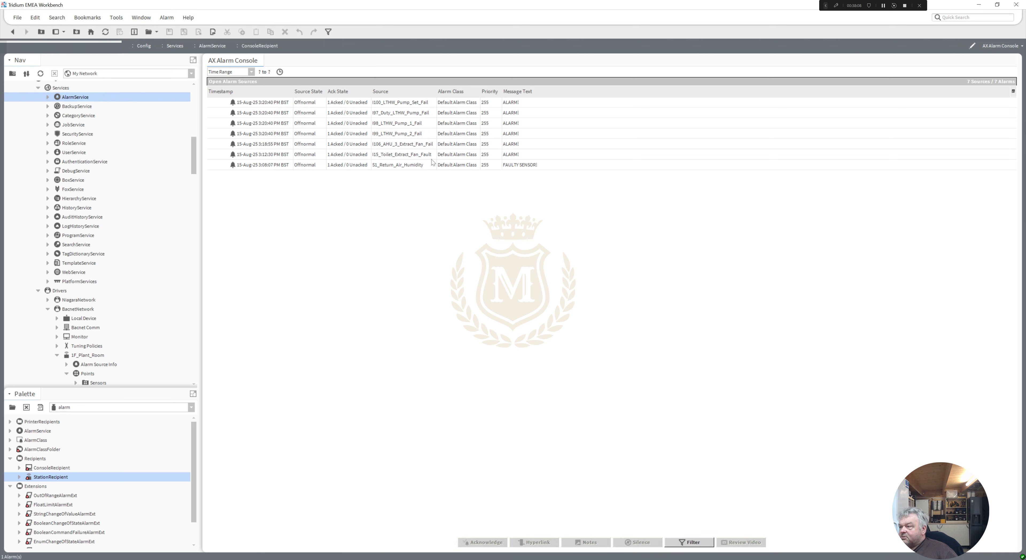
Open the alarm list of the S1_Return_Air_Humidity source from the alarm console
{"action": "left_click", "coordinate": [413, 153]}
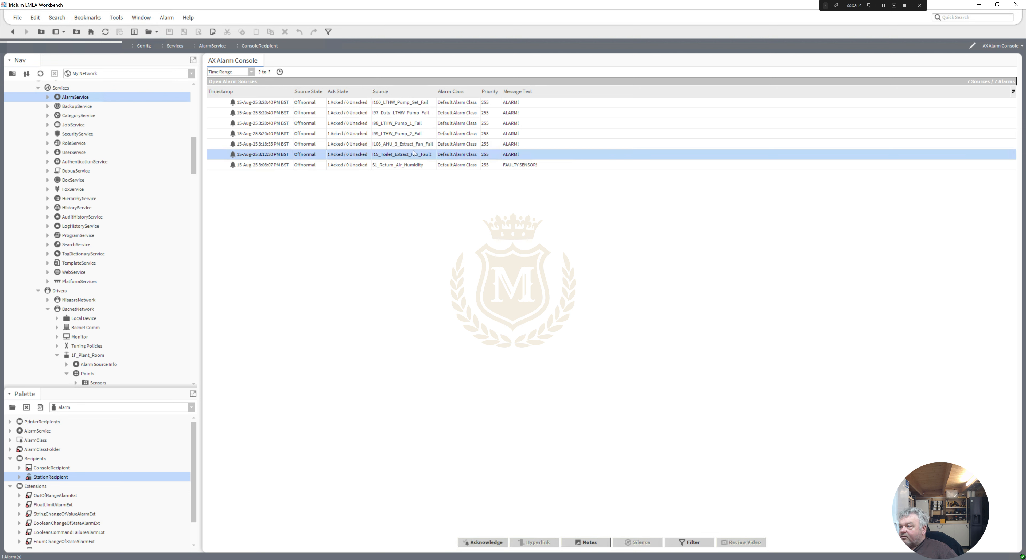
{"action": "left_click", "coordinate": [409, 165]}
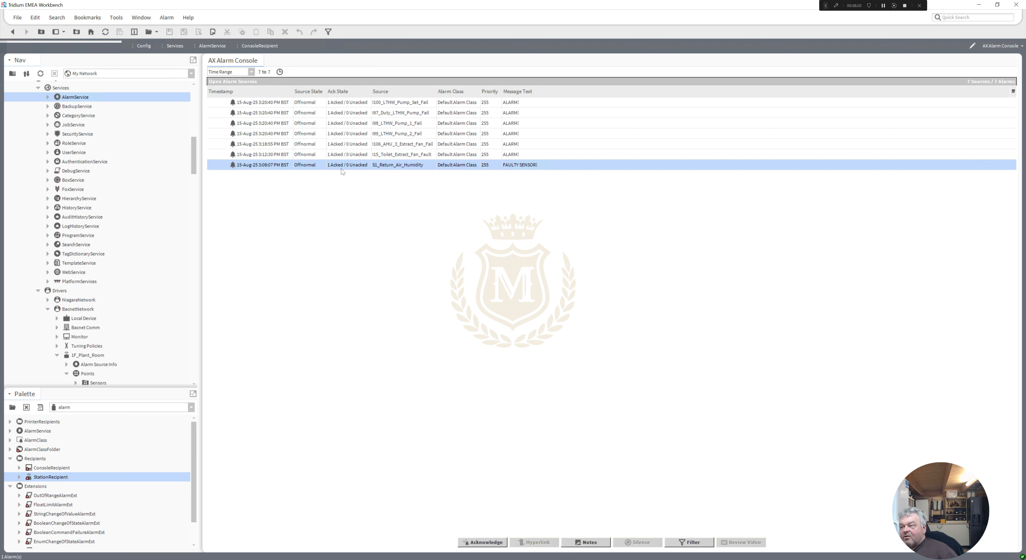
{"action": "double_click", "coordinate": [387, 167]}
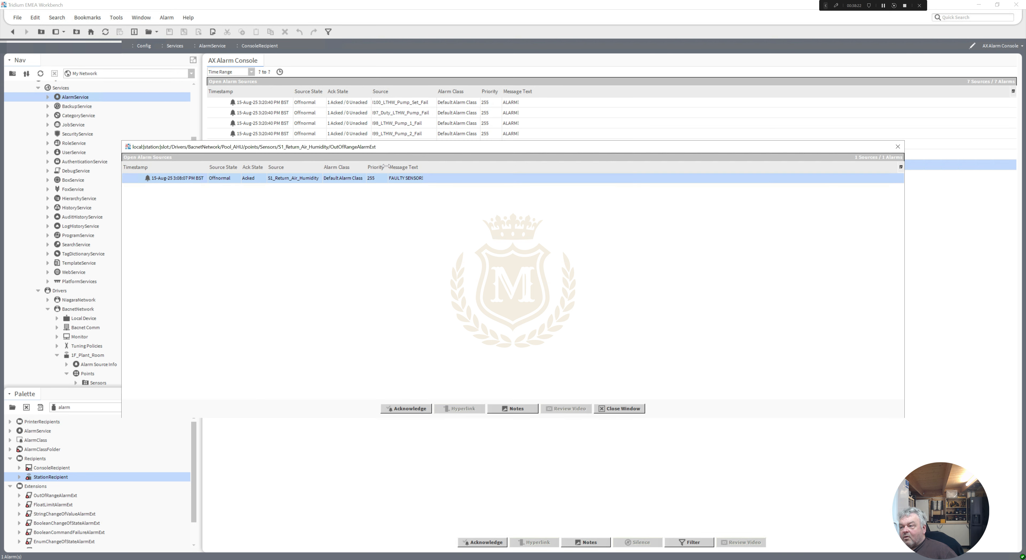
Open the S1_Return_Air_Humidity alarm record, inspect its source path and alarm data, and return to the alarm console
{"action": "double_click", "coordinate": [324, 180]}
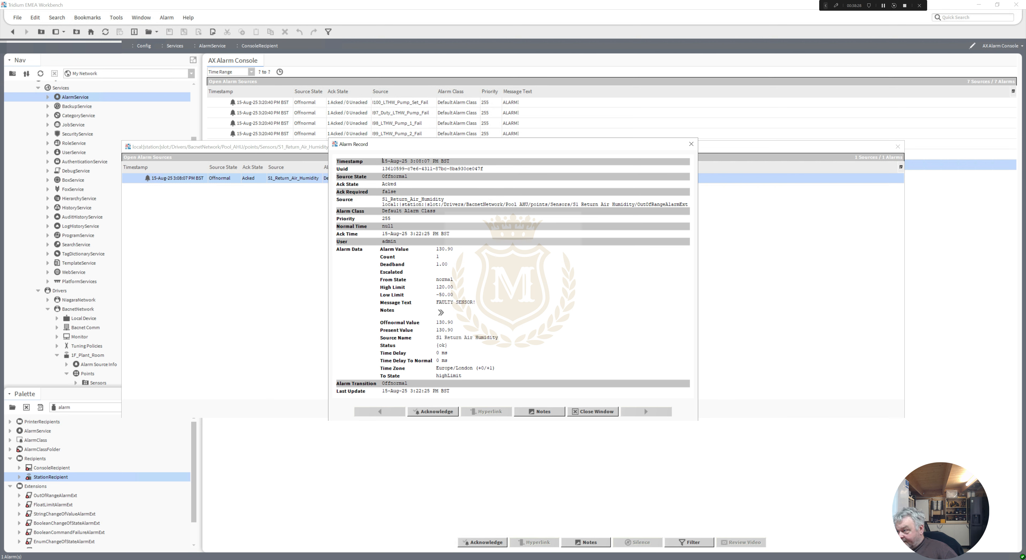
{"action": "left_click_drag", "start_coordinate": [593, 204], "coordinate": [512, 204]}
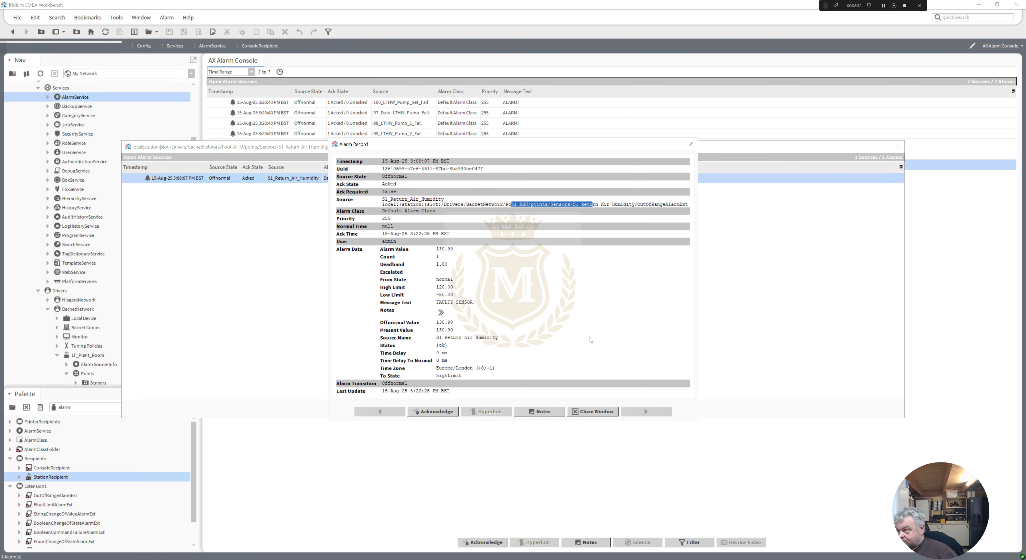
{"action": "left_click", "coordinate": [691, 145]}
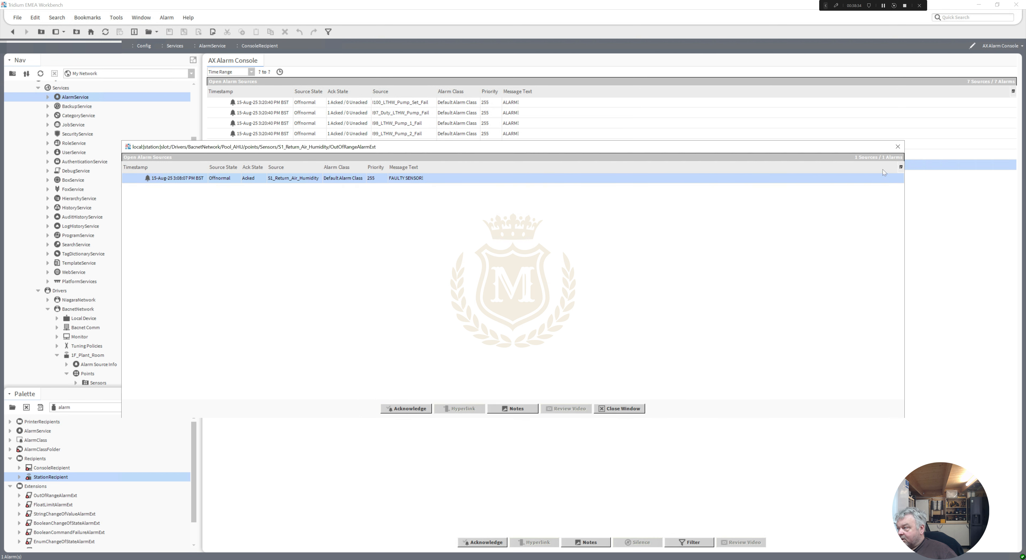
{"action": "left_click", "coordinate": [898, 147]}
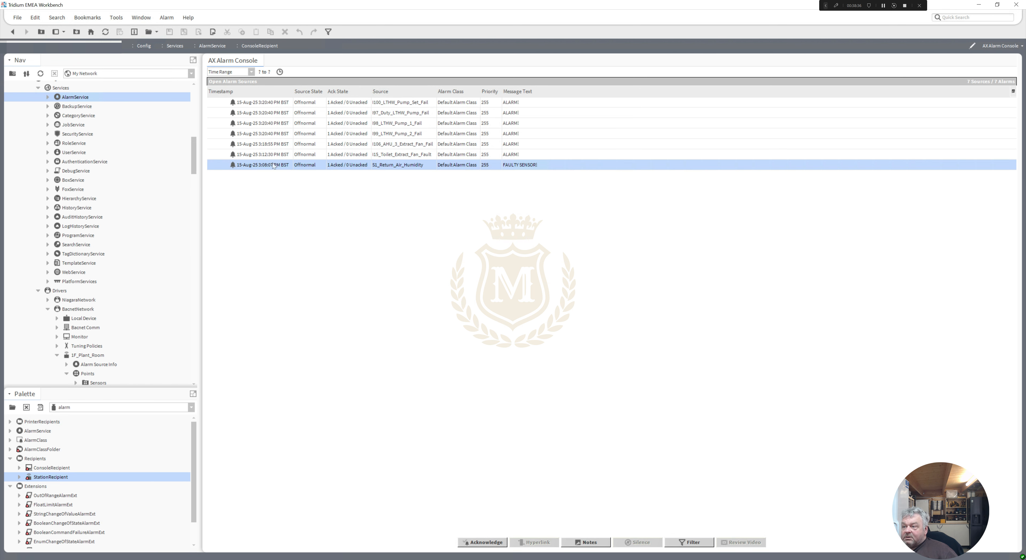
Check the Pool_AHU Sensors points in the point manager and return to the AlarmService wire sheet
{"action": "left_click_drag", "start_coordinate": [195, 162], "coordinate": [194, 226]}
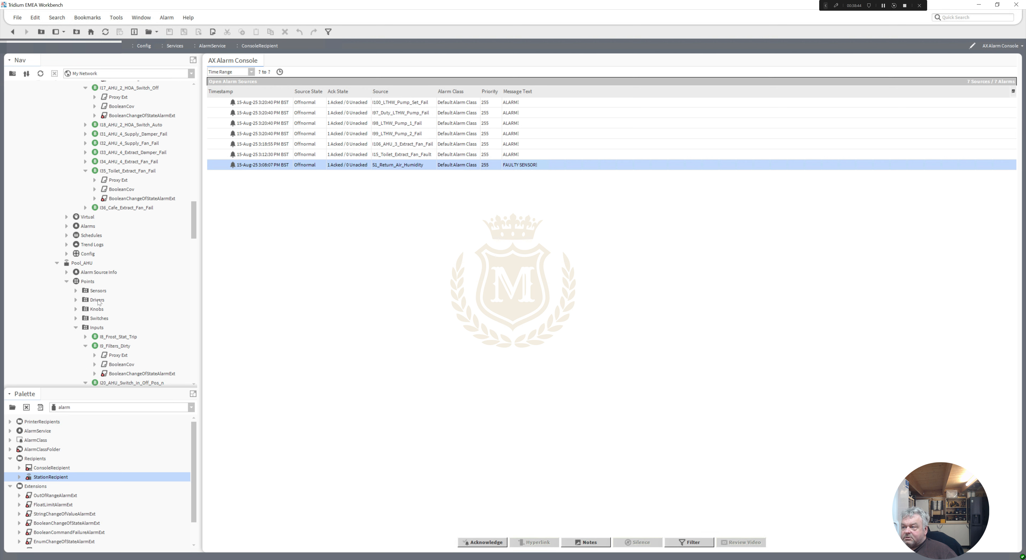
{"action": "left_click", "coordinate": [94, 292]}
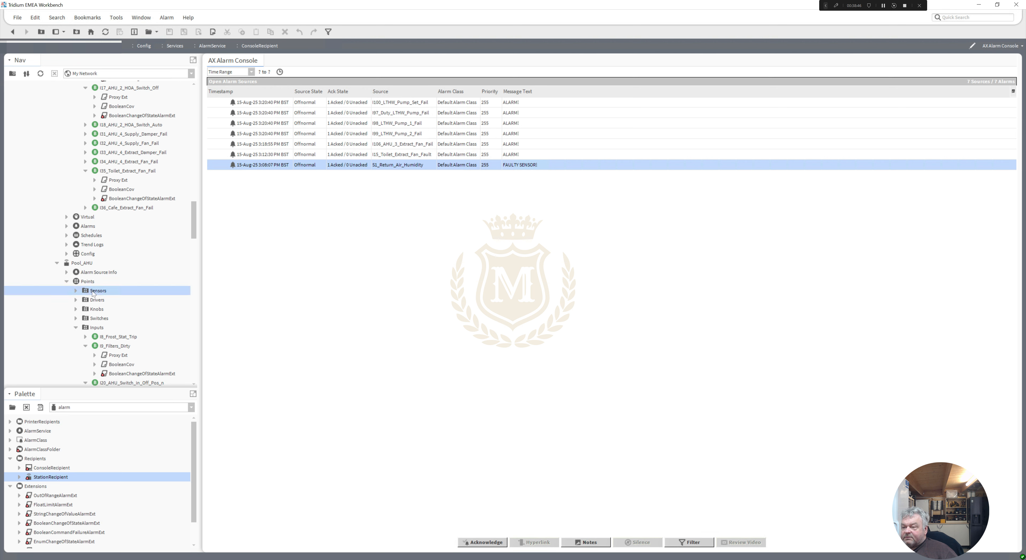
{"action": "double_click", "coordinate": [95, 293]}
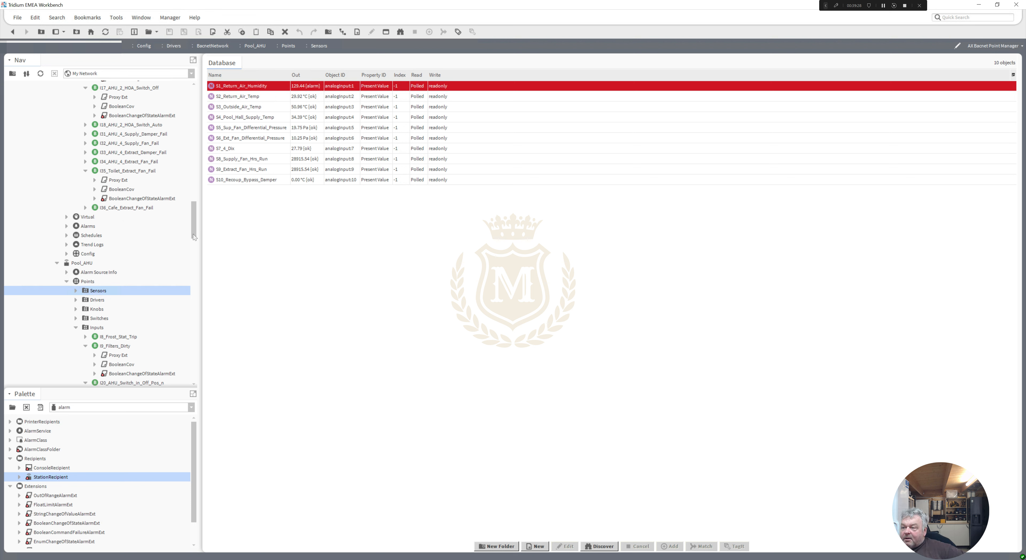
{"action": "left_click_drag", "start_coordinate": [194, 231], "coordinate": [192, 168]}
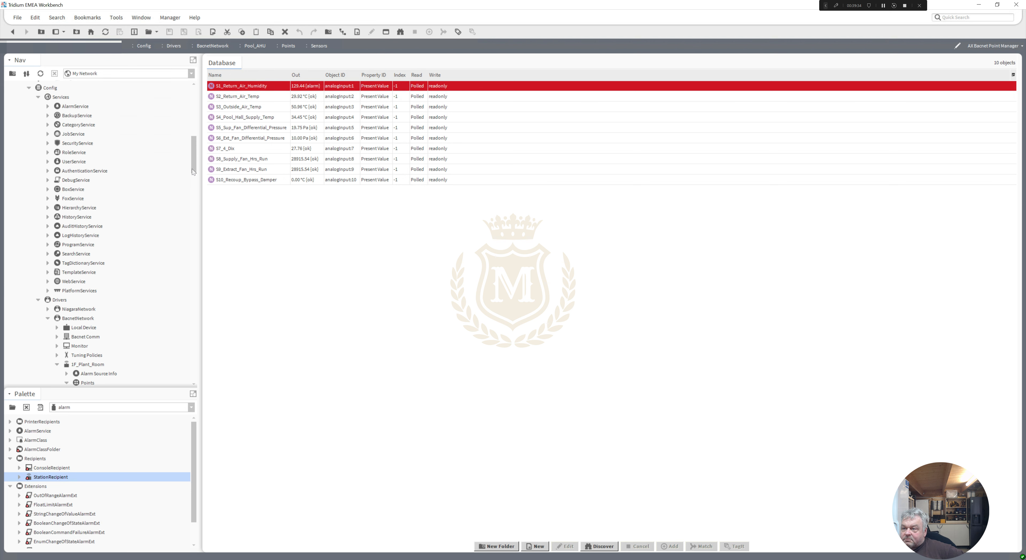
{"action": "double_click", "coordinate": [76, 107]}
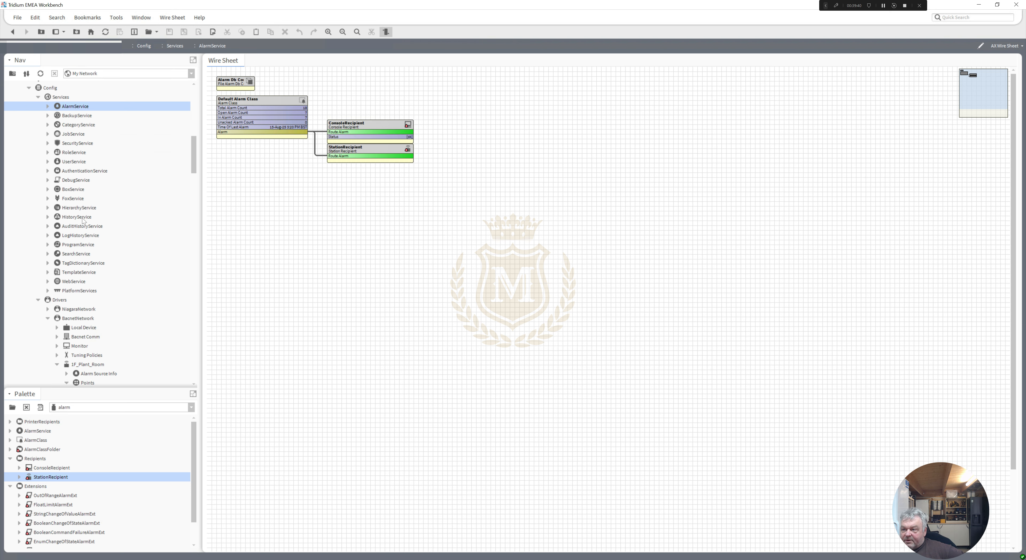
Open the HistoryService extension manager and enable all listed history extensions at once
{"action": "double_click", "coordinate": [74, 217]}
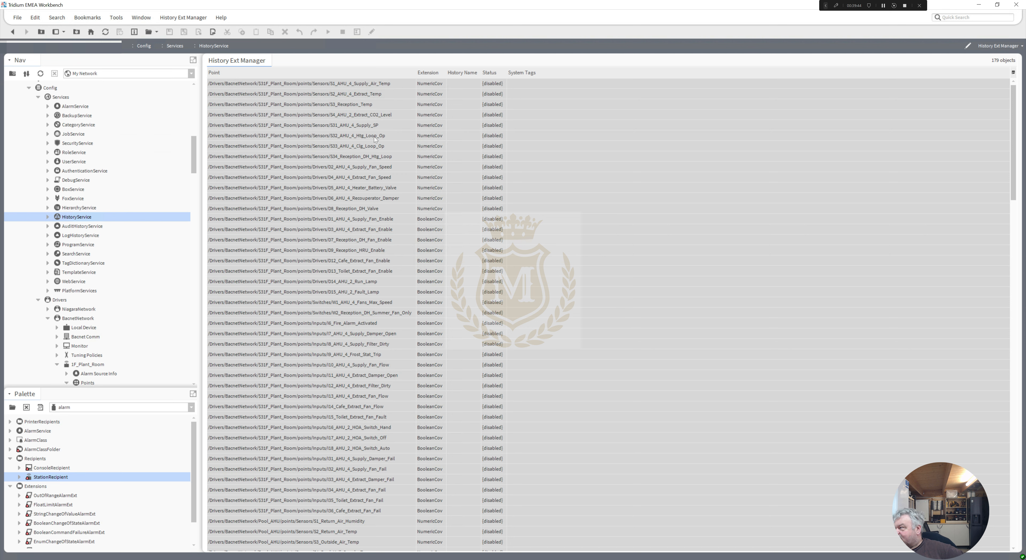
{"action": "left_click", "coordinate": [353, 84]}
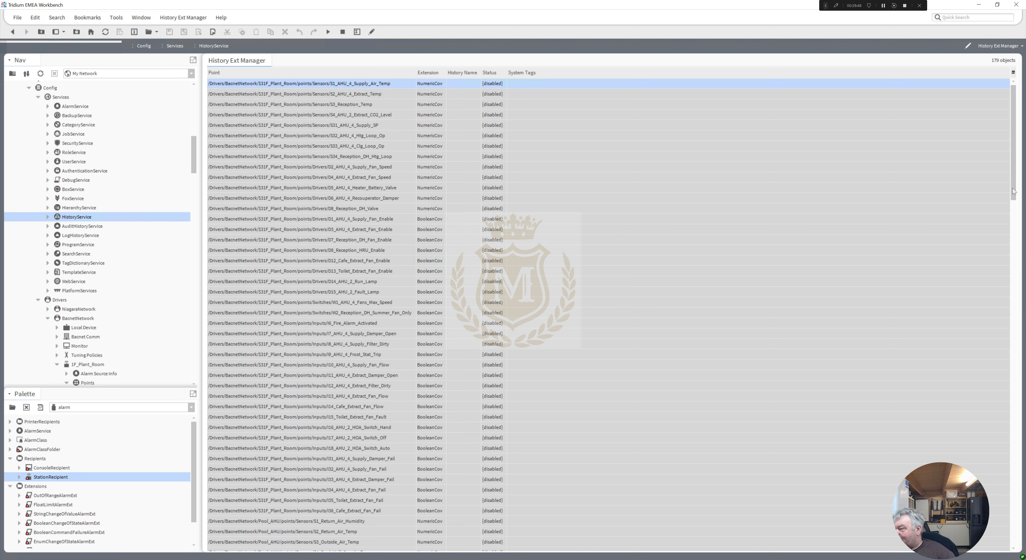
{"action": "left_click_drag", "start_coordinate": [1014, 189], "coordinate": [1022, 550]}
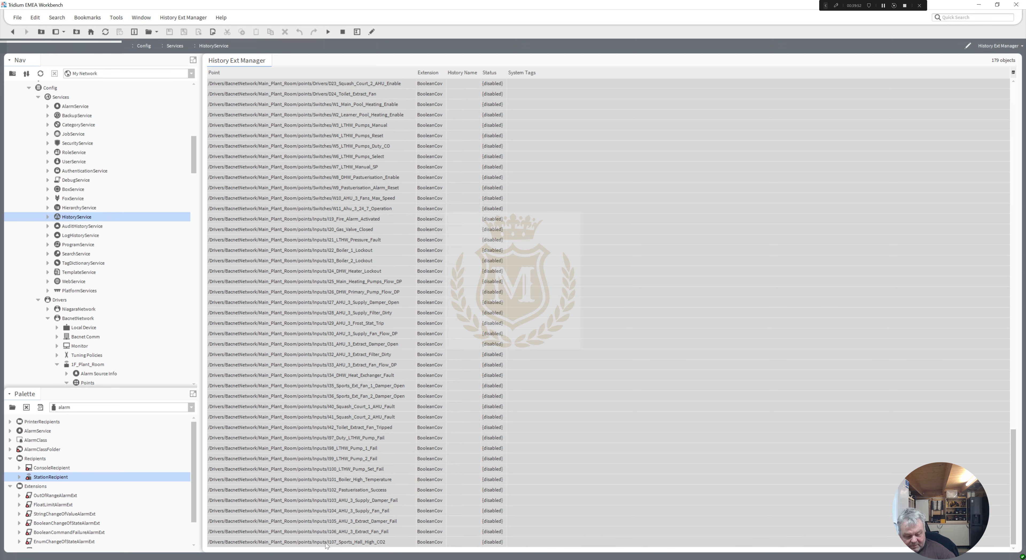
{"action": "key", "text": "ctrl+a"}
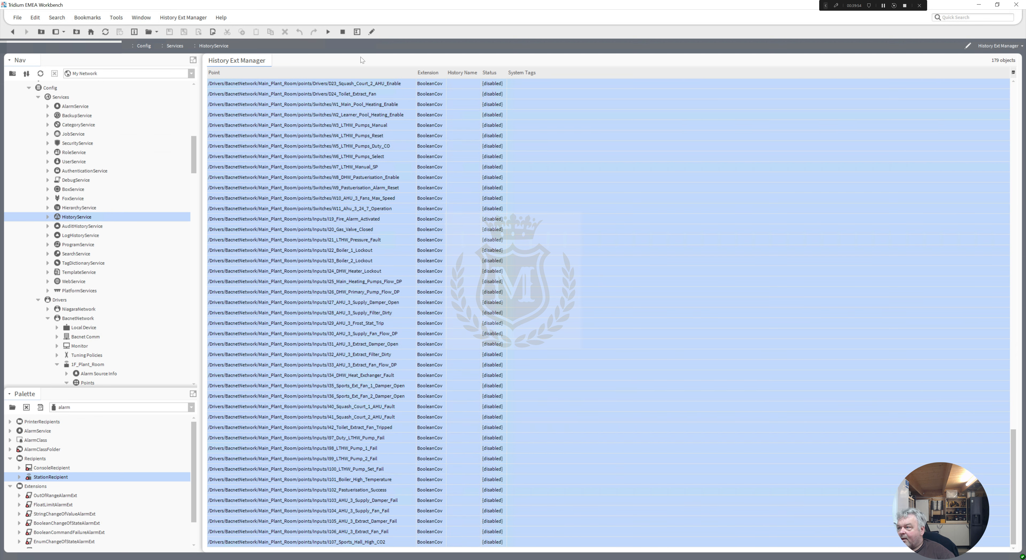
{"action": "left_click", "coordinate": [329, 36]}
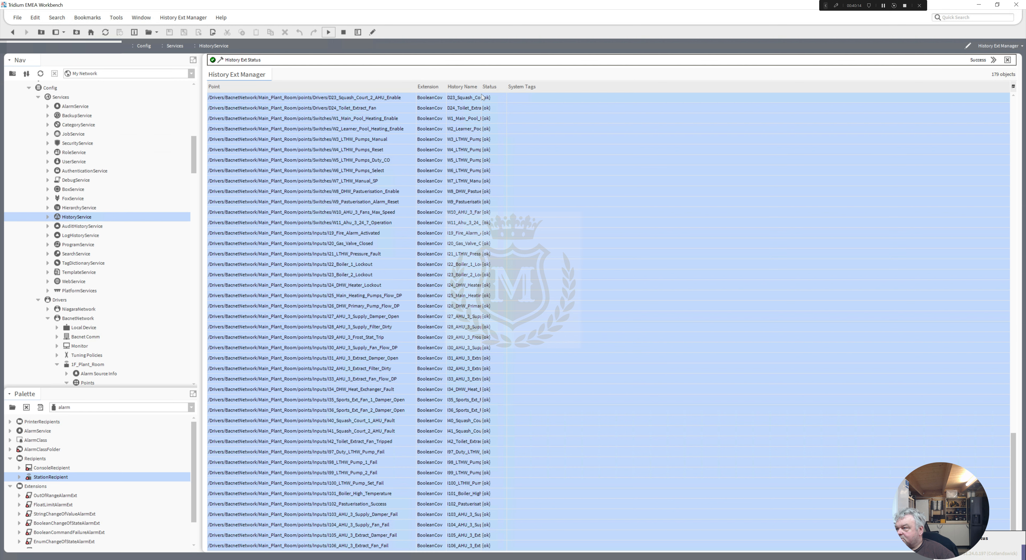
Widen the Extension and History Name columns and review the names and statuses of all history extensions
{"action": "left_click_drag", "start_coordinate": [481, 87], "coordinate": [554, 87]}
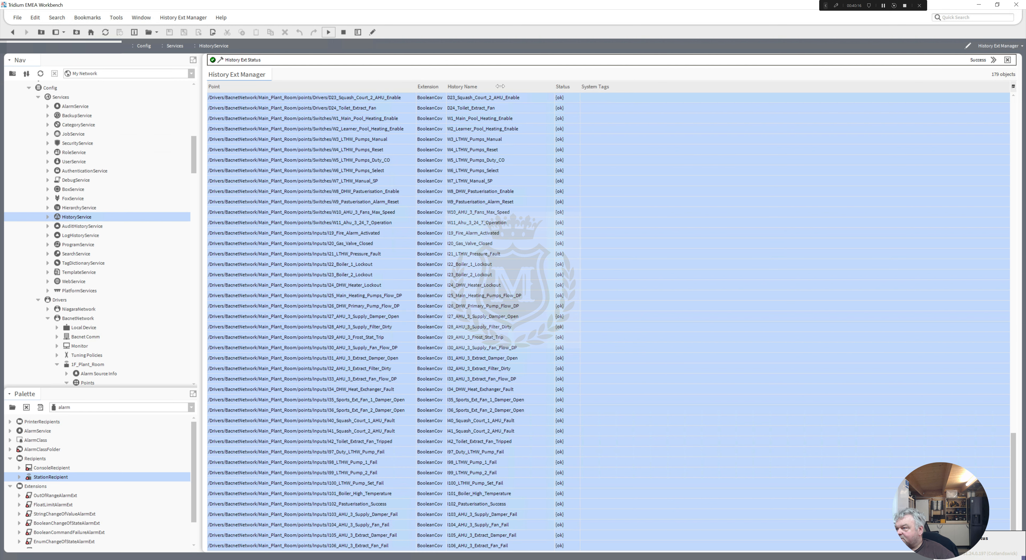
{"action": "left_click_drag", "start_coordinate": [445, 87], "coordinate": [455, 86]}
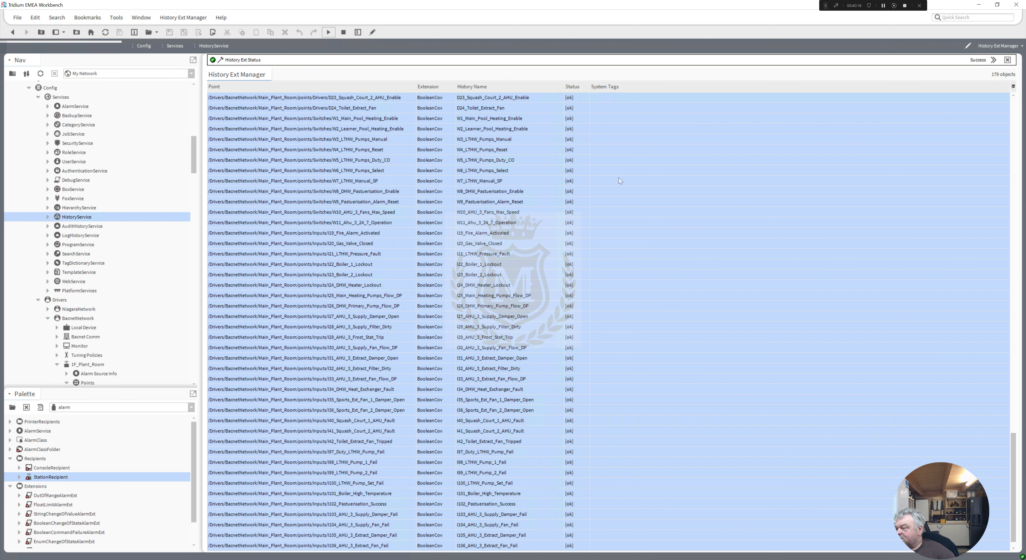
{"action": "left_click", "coordinate": [629, 181]}
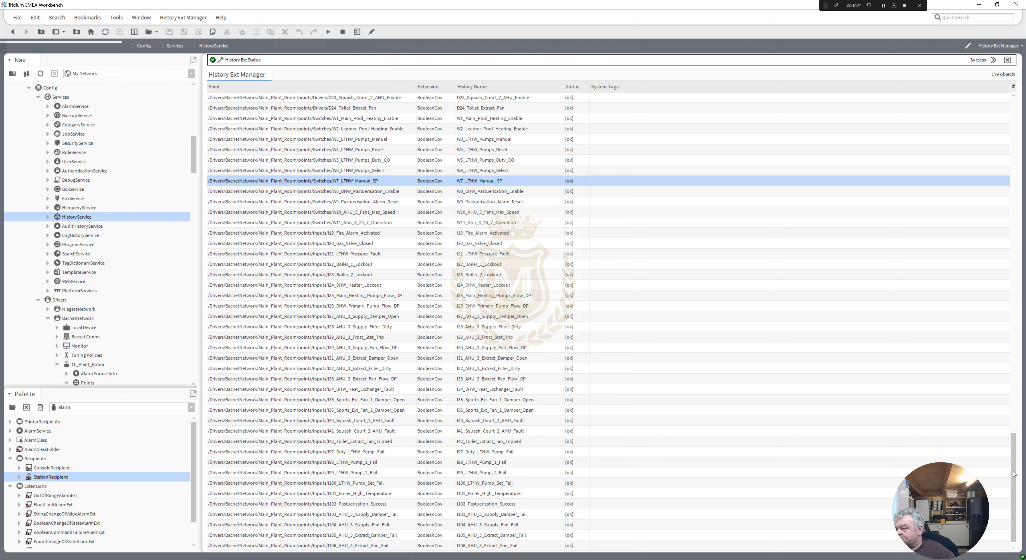
{"action": "left_click_drag", "start_coordinate": [1018, 471], "coordinate": [1016, 217]}
{"action": "scroll", "coordinate": [608, 319], "scroll_direction": "down", "scroll_amount": 14}
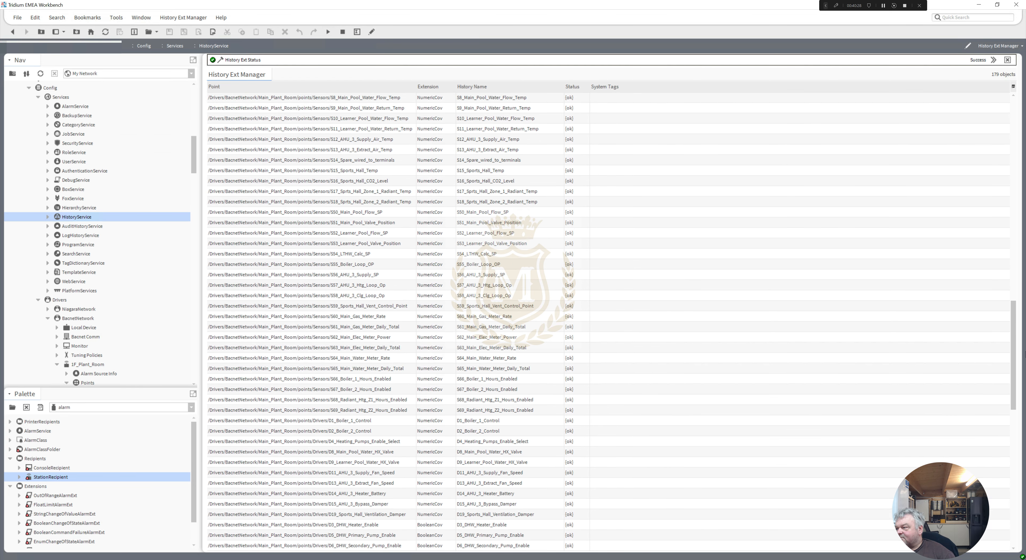
{"action": "scroll", "coordinate": [1012, 478], "scroll_direction": "down", "scroll_amount": 15}
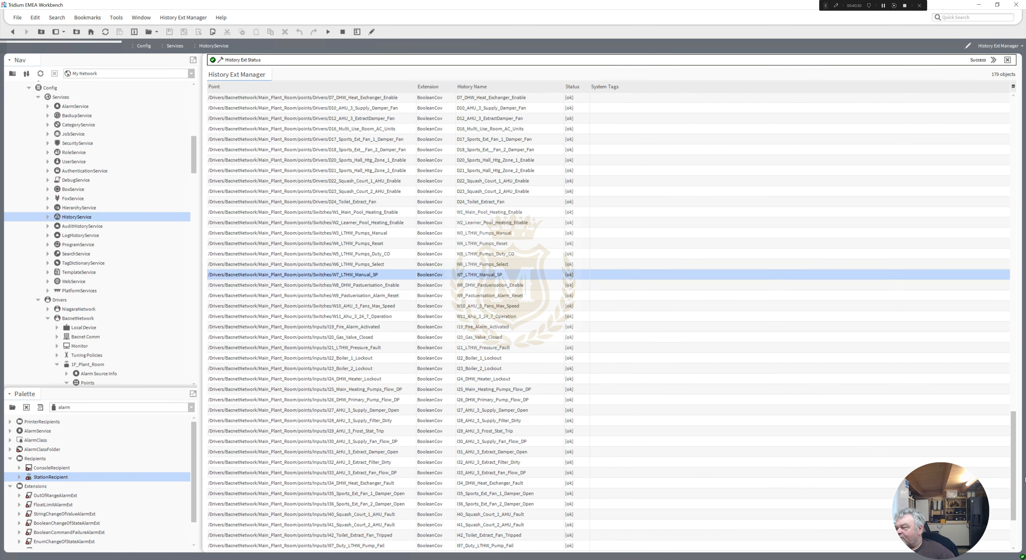
{"action": "left_click_drag", "start_coordinate": [1025, 479], "coordinate": [1024, 501]}
{"action": "left_click_drag", "start_coordinate": [1021, 366], "coordinate": [1016, 162]}
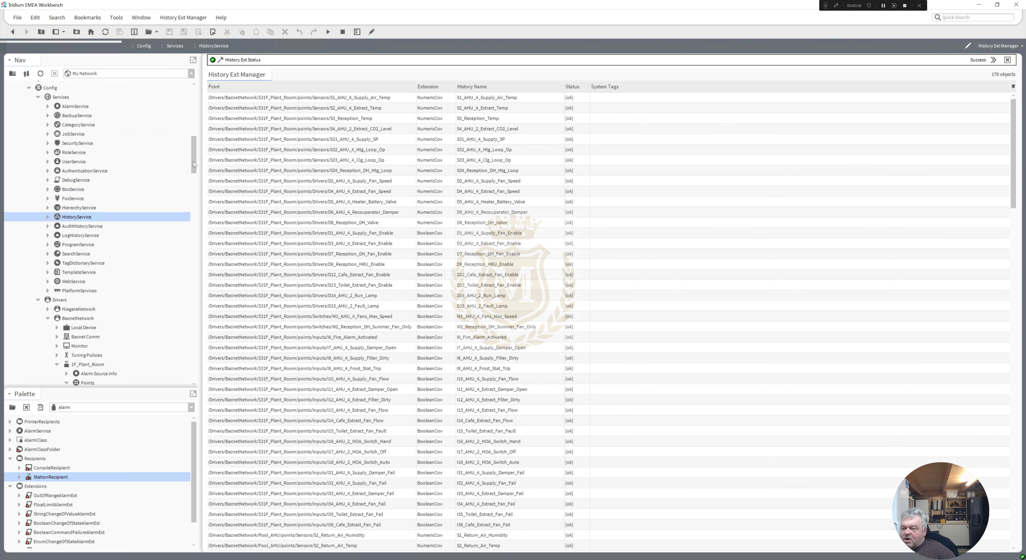
Collapse the 1F_Plant_Room, Pool_AHU and Main_Plant_Room devices under the BacnetNetwork
{"action": "left_click_drag", "start_coordinate": [195, 166], "coordinate": [195, 172]}
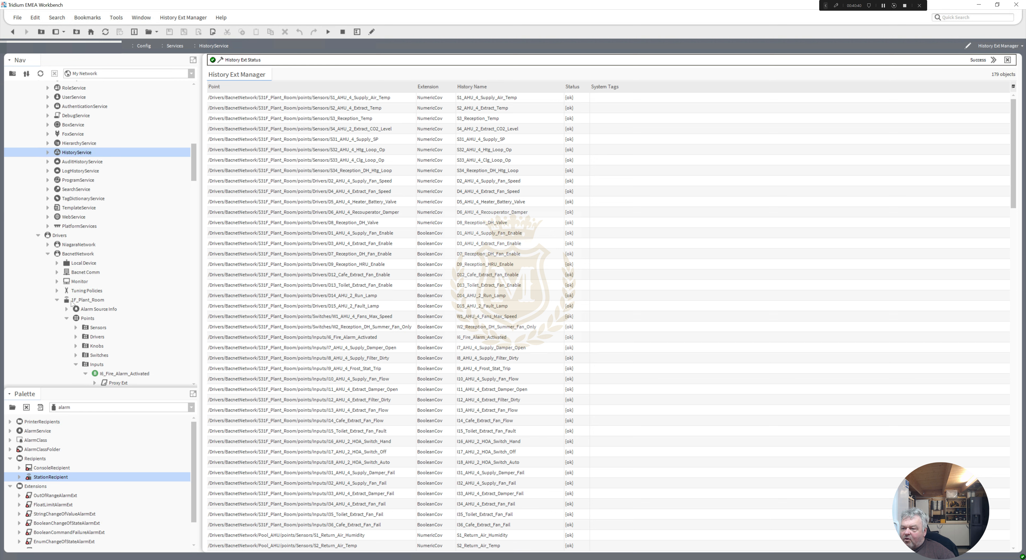
{"action": "left_click", "coordinate": [57, 300]}
{"action": "left_click", "coordinate": [57, 309]}
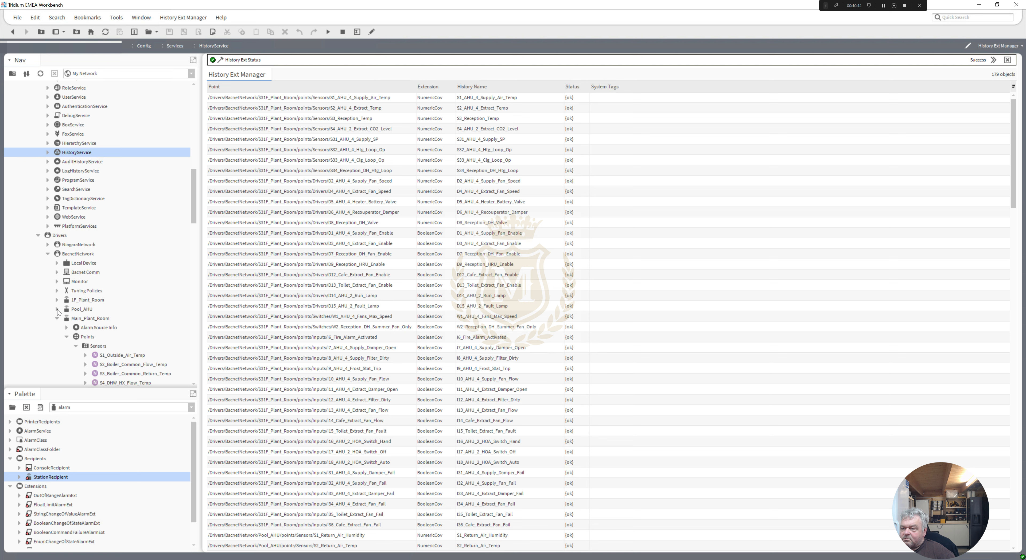
{"action": "left_click", "coordinate": [57, 319]}
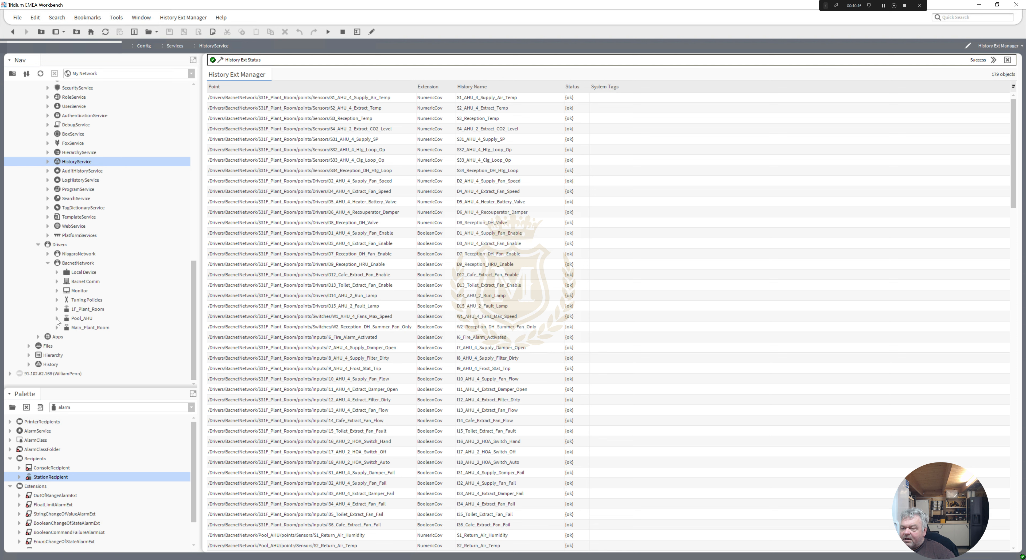
{"action": "left_click_drag", "start_coordinate": [192, 331], "coordinate": [198, 299]}
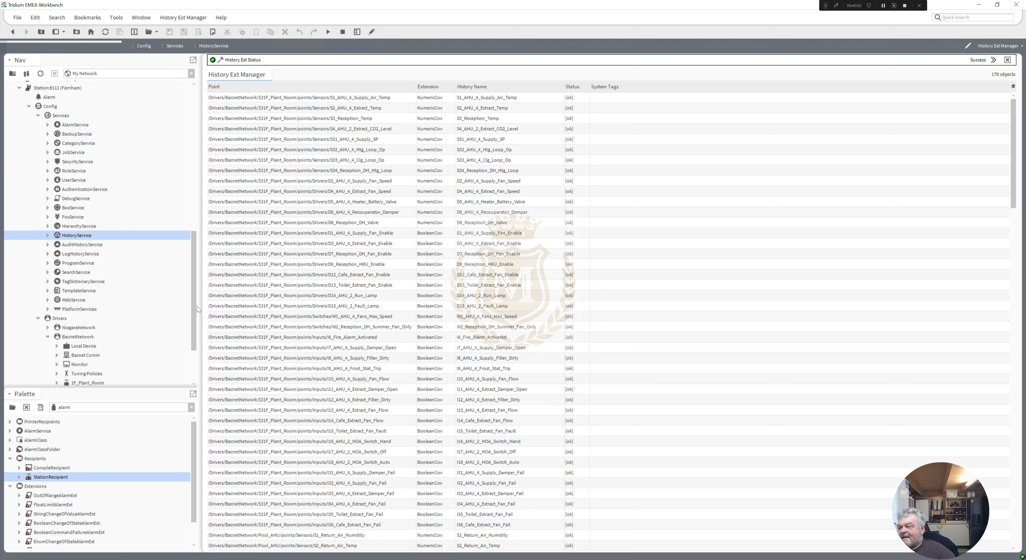
{"action": "left_click_drag", "start_coordinate": [194, 306], "coordinate": [194, 311]}
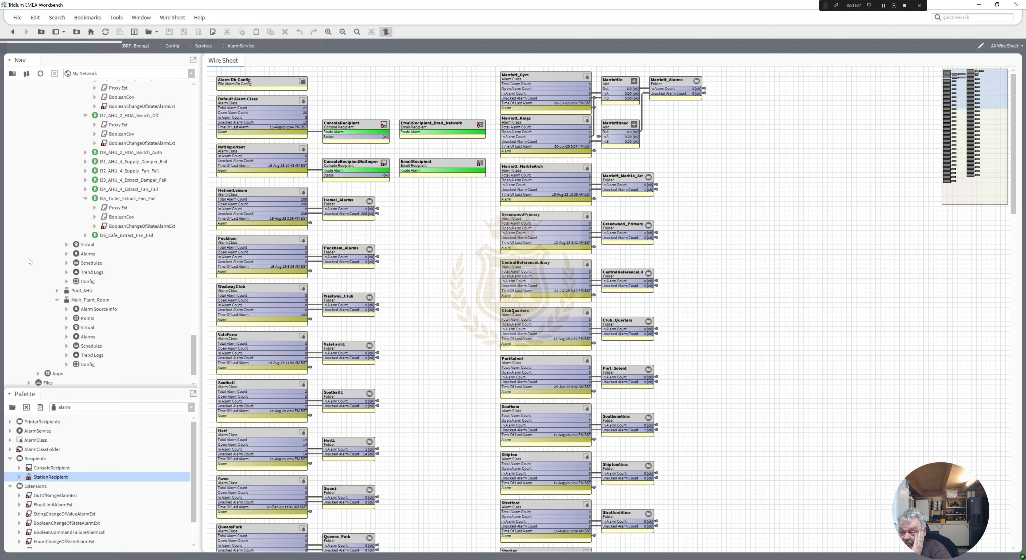
Open Main_Plant_Room's Schedules, check the Z1-Main Pool Occupancy settings without changes, and expand the schedules in the station tree
{"action": "double_click", "coordinate": [88, 346]}
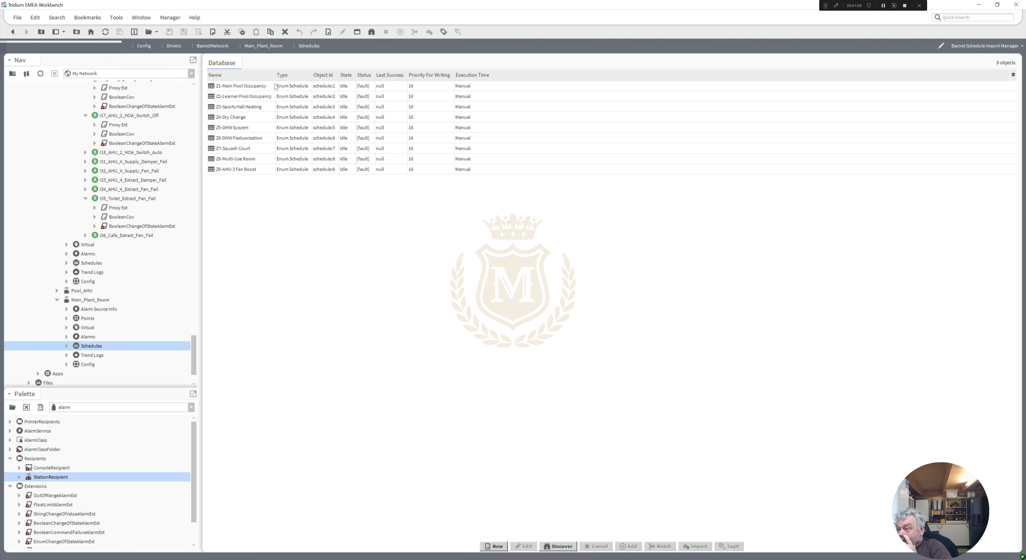
{"action": "left_click", "coordinate": [246, 87]}
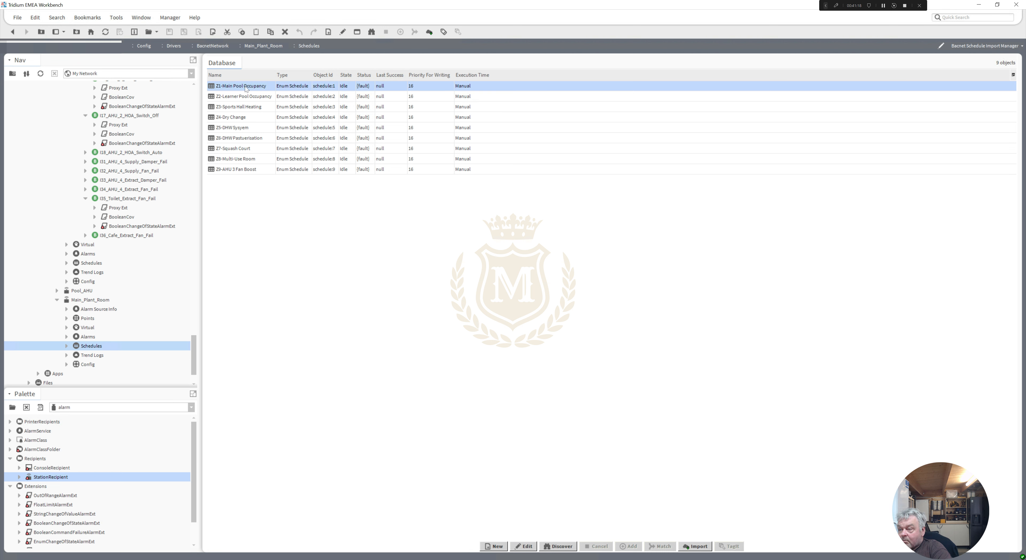
{"action": "double_click", "coordinate": [246, 88]}
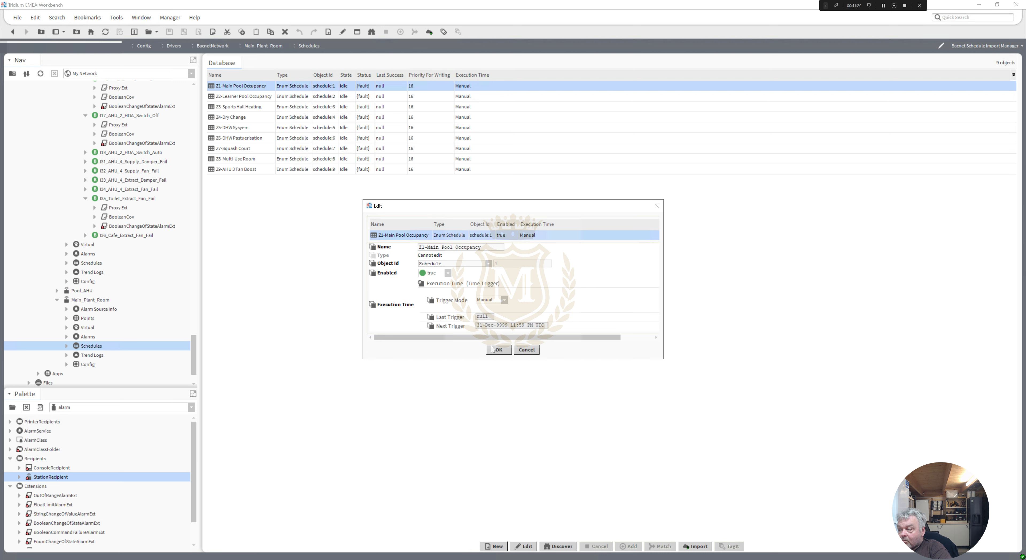
{"action": "left_click", "coordinate": [499, 349]}
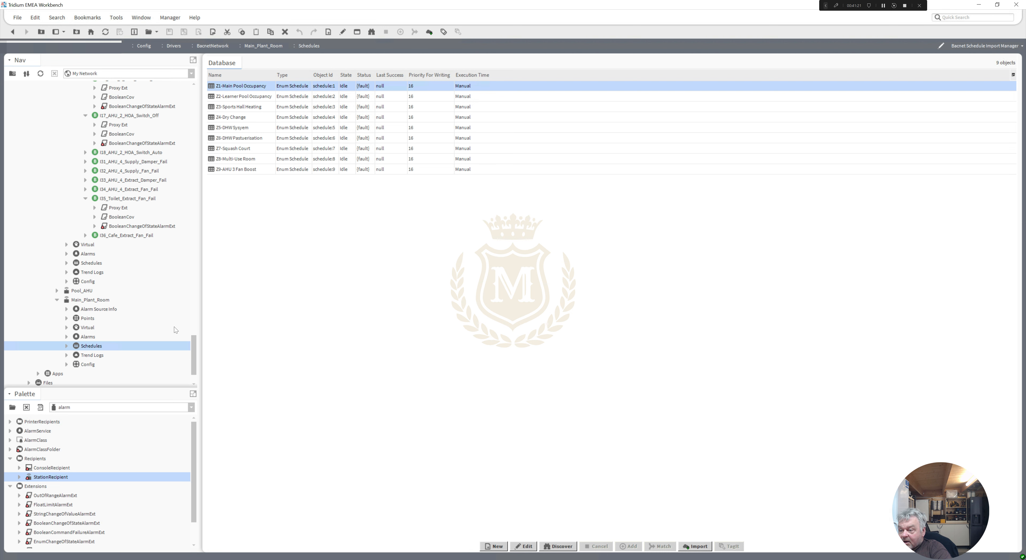
{"action": "left_click", "coordinate": [67, 346]}
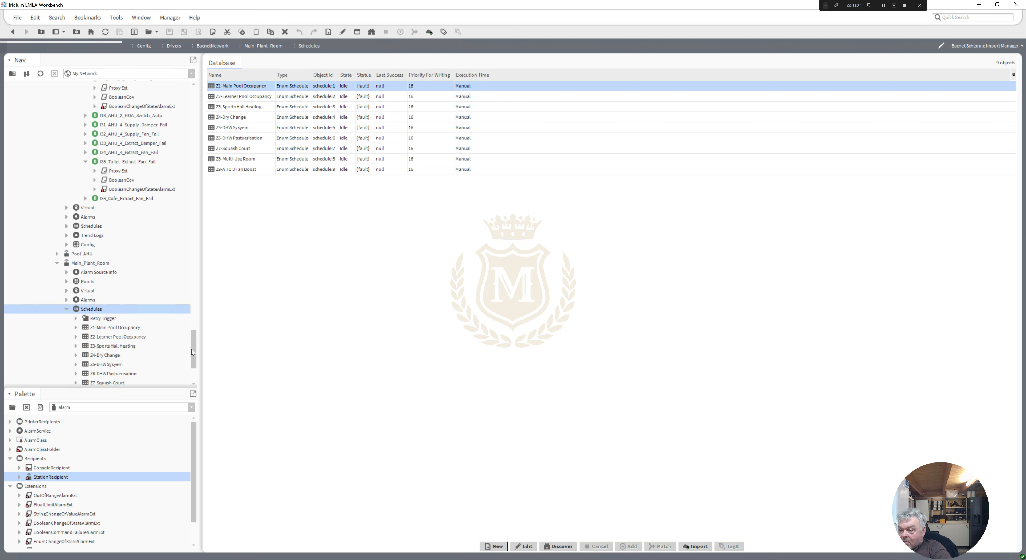
Discover the schedules of Main_Plant_Room and delete its existing database schedules from Z1-Main Pool Occupancy through Z9-AHU 3 Fan Boost
{"action": "left_click_drag", "start_coordinate": [192, 349], "coordinate": [194, 355]}
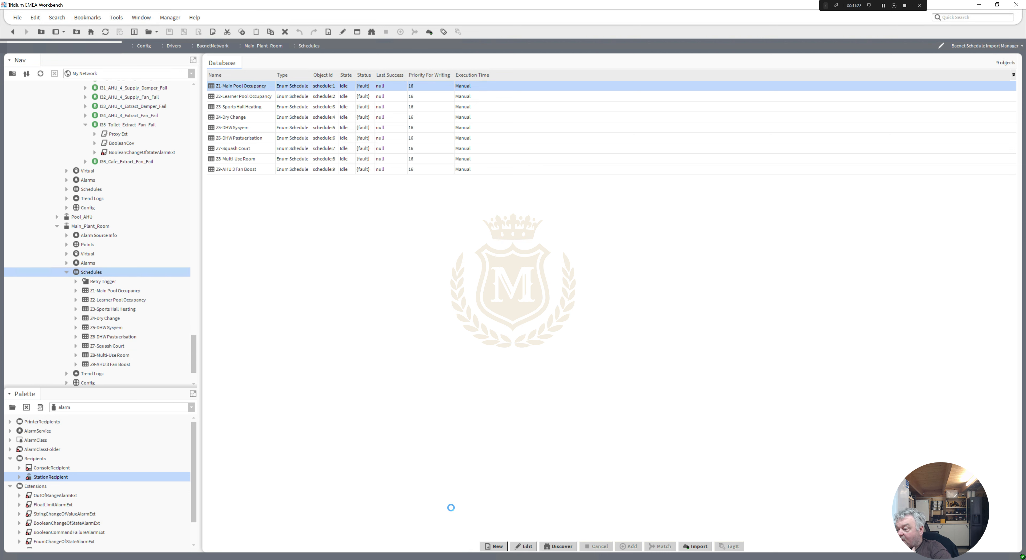
{"action": "left_click", "coordinate": [450, 507]}
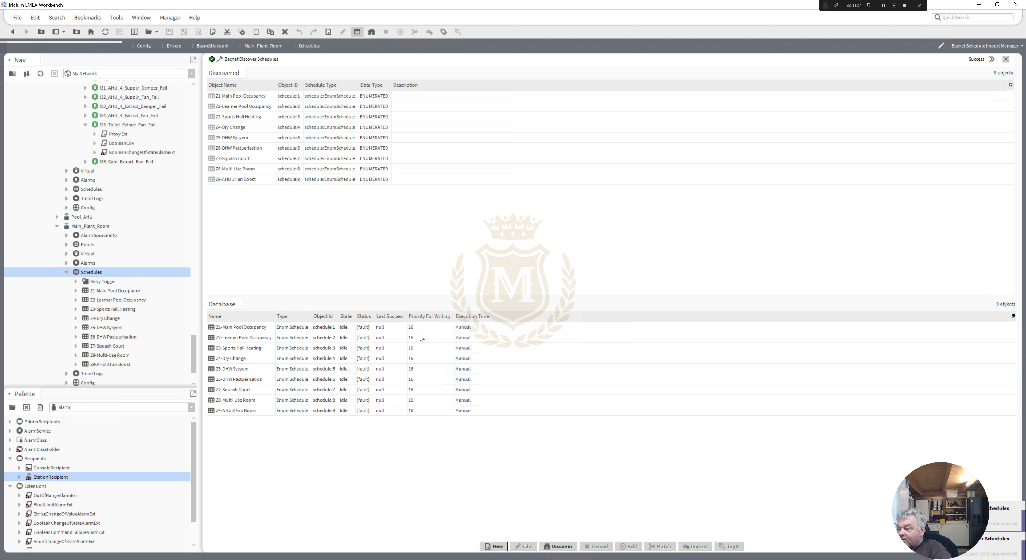
{"action": "left_click", "coordinate": [261, 328]}
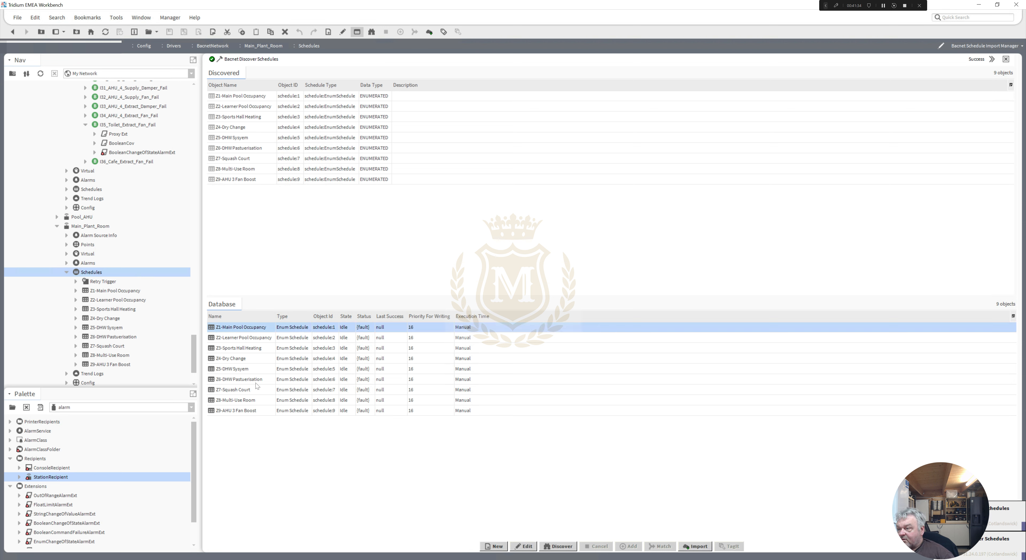
{"action": "left_click", "coordinate": [248, 411], "text": "shift"}
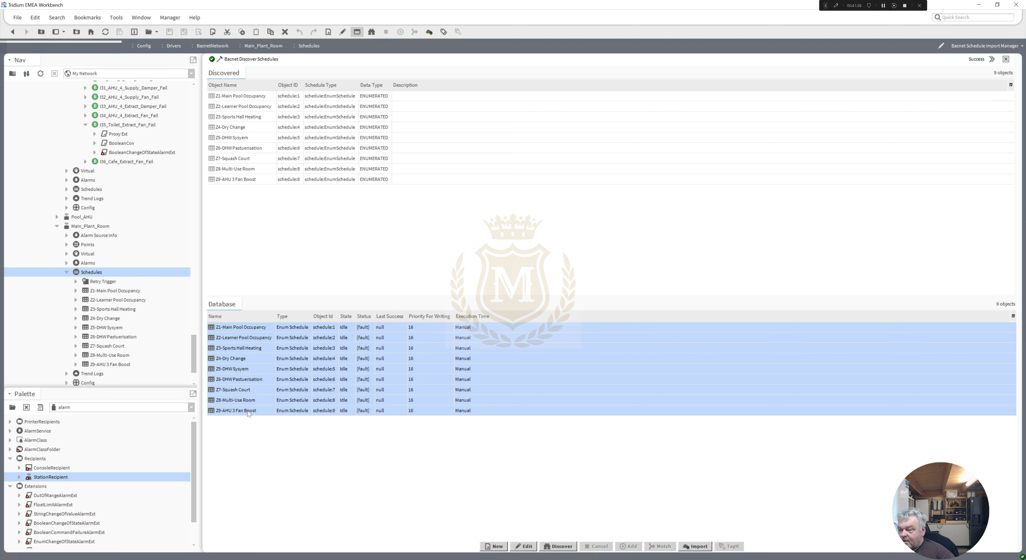
{"action": "right_click", "coordinate": [248, 411]}
{"action": "left_click", "coordinate": [264, 429]}
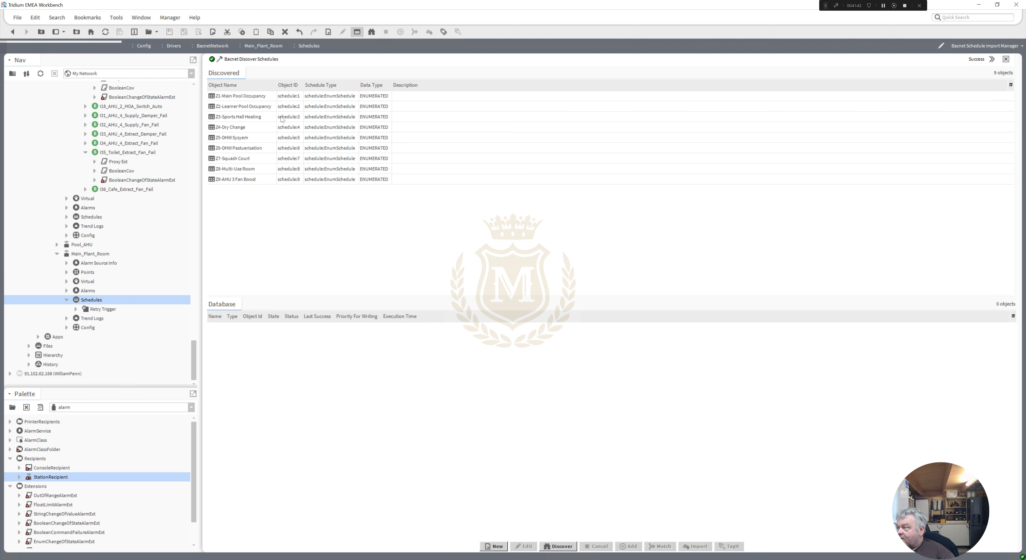
Try to add all nine discovered Main_Plant_Room schedules to the database in the Bacnet Schedule Export Manager
{"action": "left_click", "coordinate": [1006, 46]}
{"action": "left_click", "coordinate": [997, 66]}
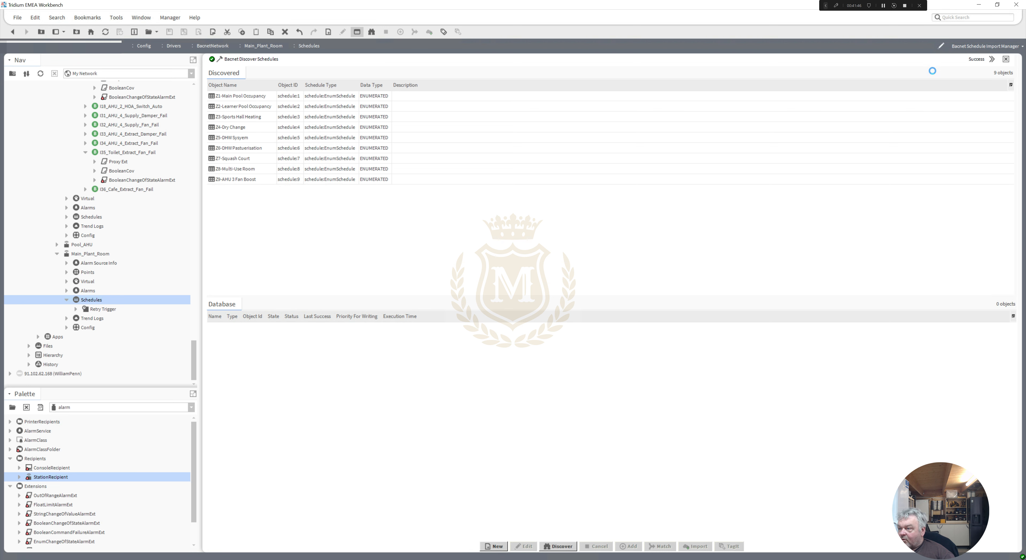
{"action": "left_click", "coordinate": [247, 97]}
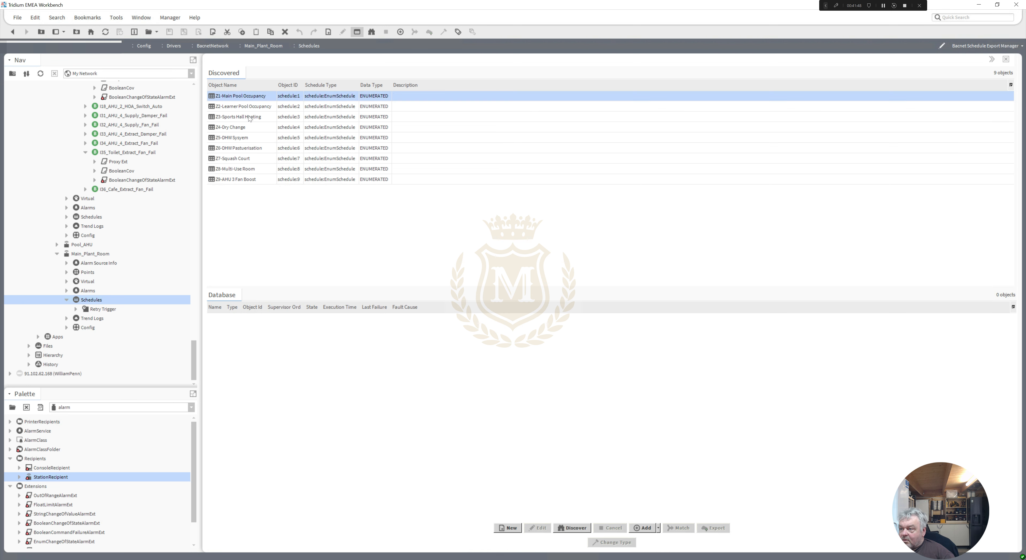
{"action": "left_click", "coordinate": [247, 180], "text": "shift"}
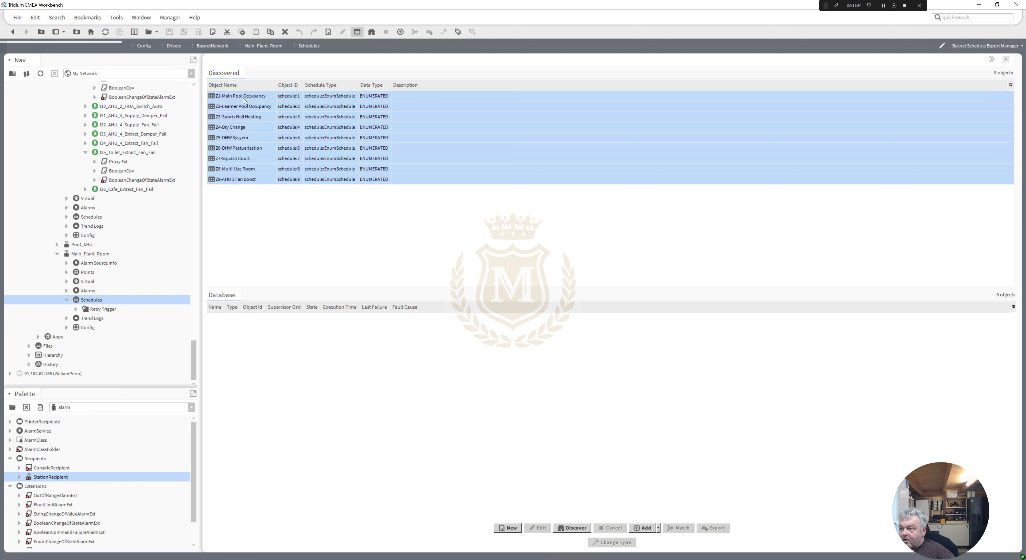
{"action": "left_click_drag", "start_coordinate": [245, 101], "coordinate": [312, 354]}
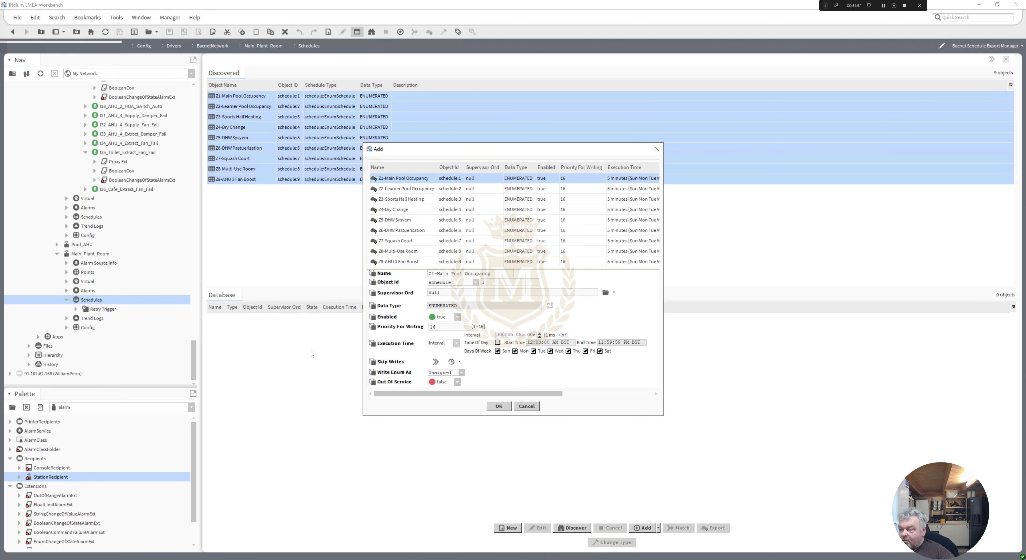
{"action": "left_click", "coordinate": [499, 407]}
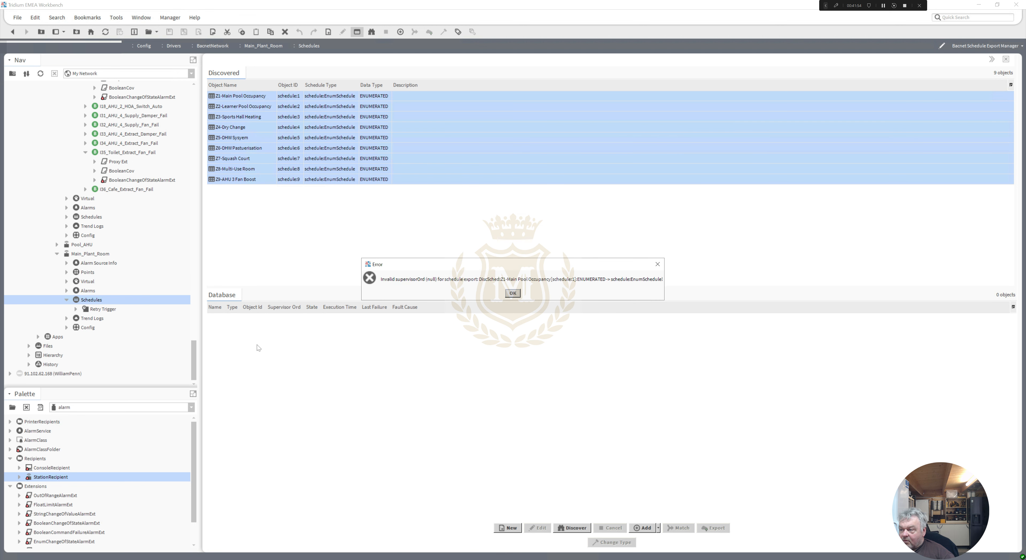
{"action": "left_click", "coordinate": [513, 294]}
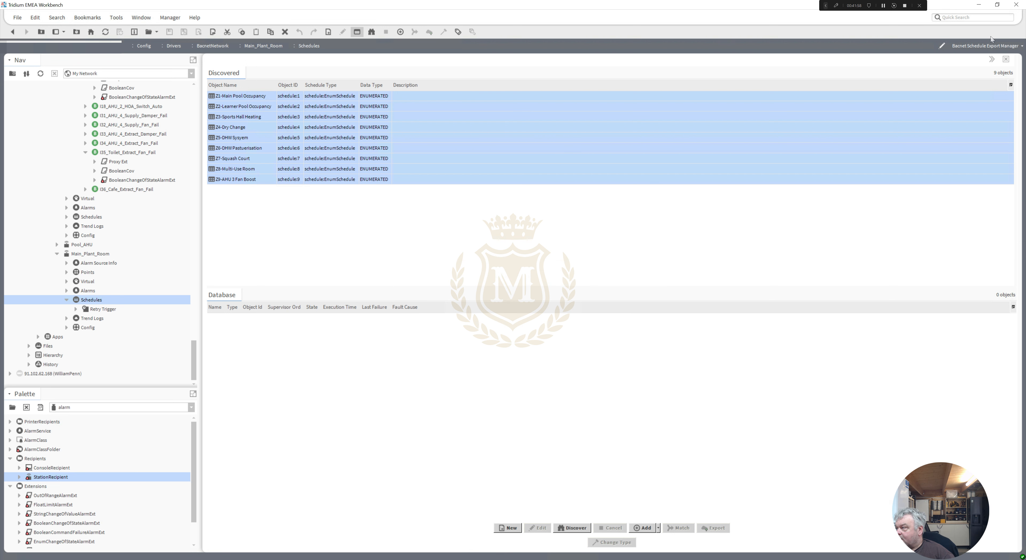
Rediscover the Main_Plant_Room schedules in the Bacnet Schedule Import Manager and add all nine to the database with their default settings
{"action": "left_click", "coordinate": [994, 48]}
{"action": "left_click", "coordinate": [989, 57]}
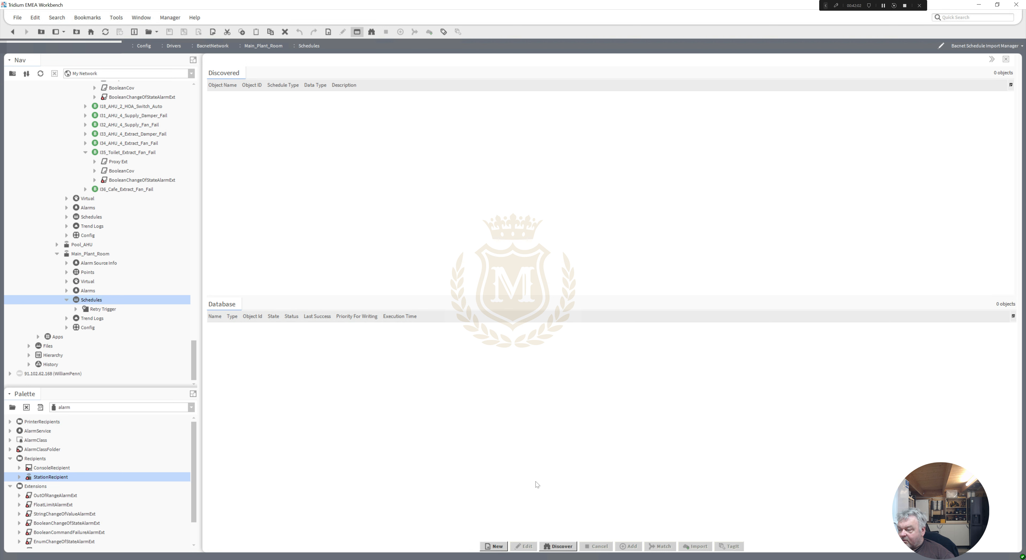
{"action": "left_click", "coordinate": [565, 547]}
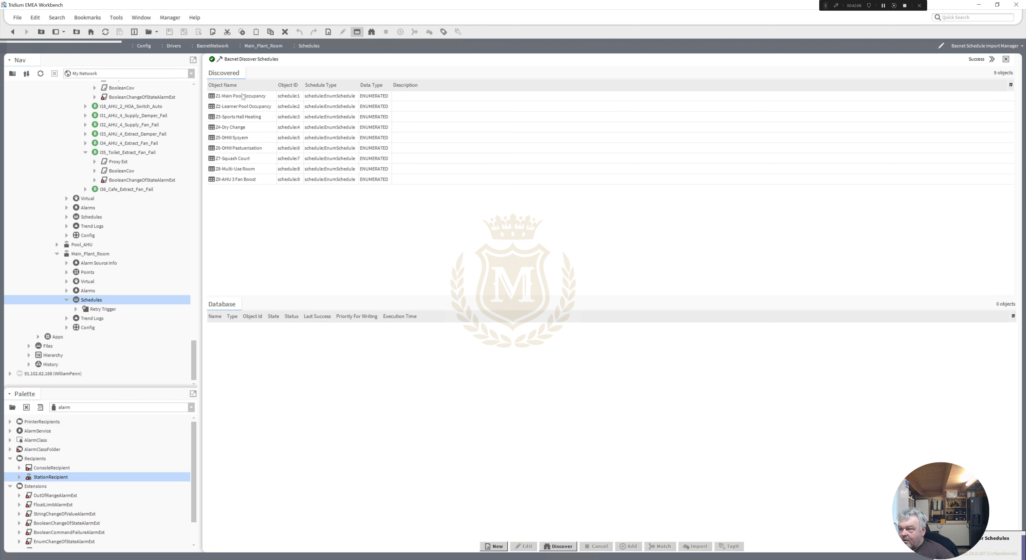
{"action": "left_click", "coordinate": [243, 97]}
{"action": "left_click", "coordinate": [244, 178], "text": "shift"}
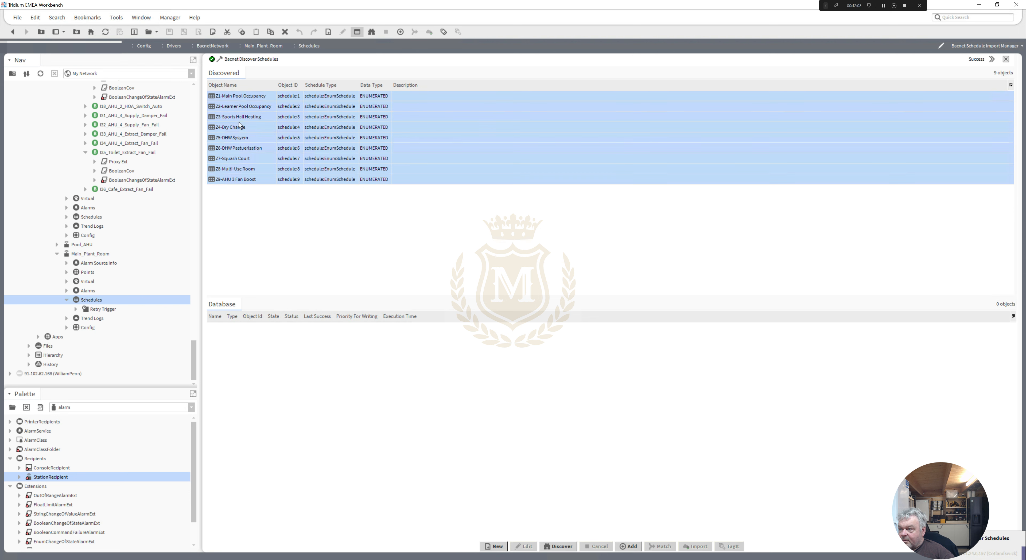
{"action": "left_click_drag", "start_coordinate": [256, 156], "coordinate": [307, 379]}
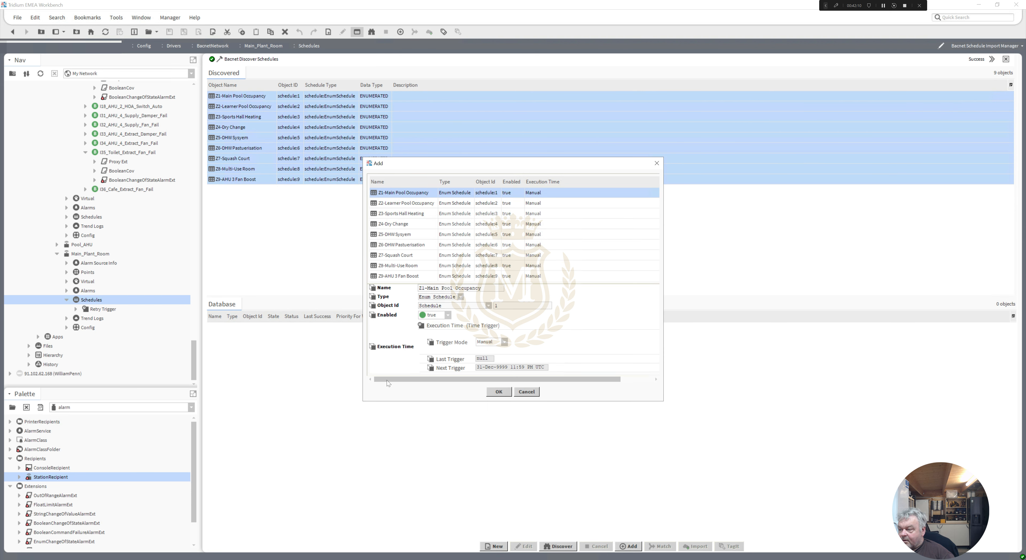
{"action": "left_click", "coordinate": [496, 392]}
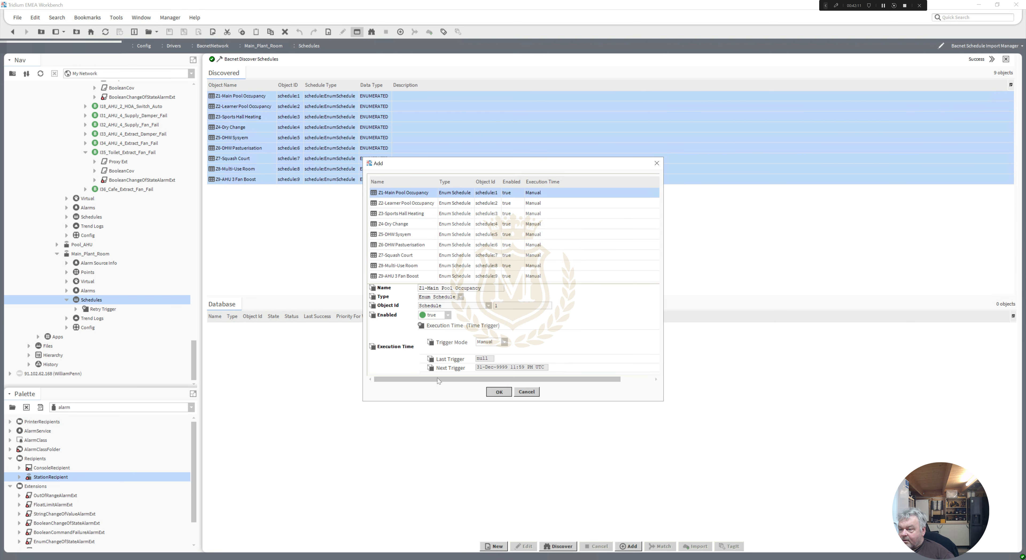
Examine the import extension's properties and the weekly schedule of Z1-Main Pool Occupancy
{"action": "left_click", "coordinate": [77, 319]}
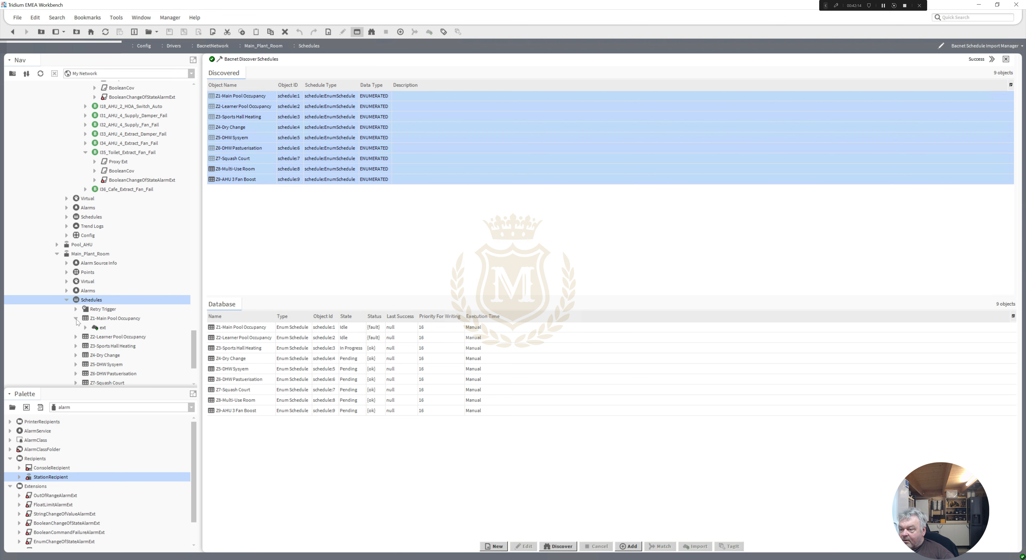
{"action": "double_click", "coordinate": [103, 331]}
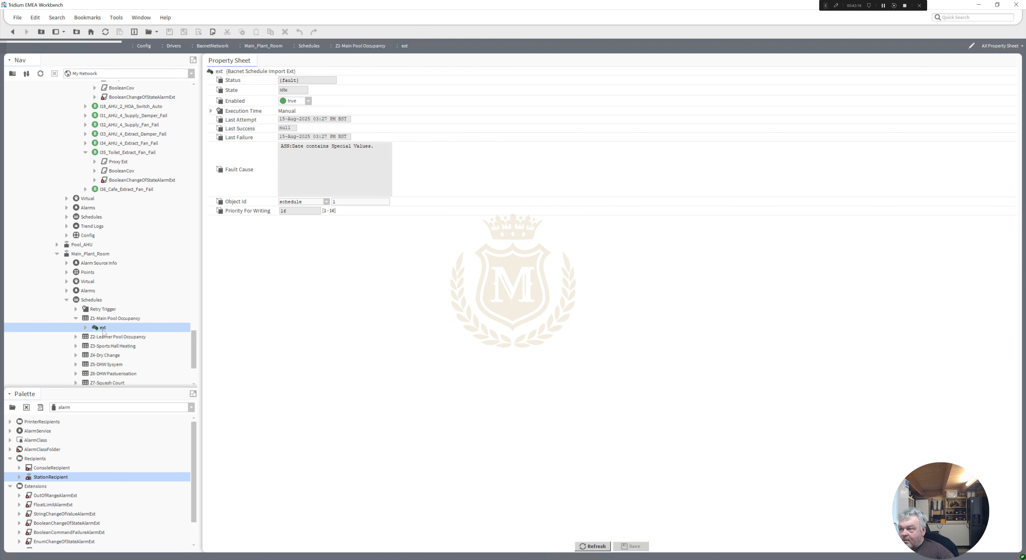
{"action": "left_click", "coordinate": [101, 319]}
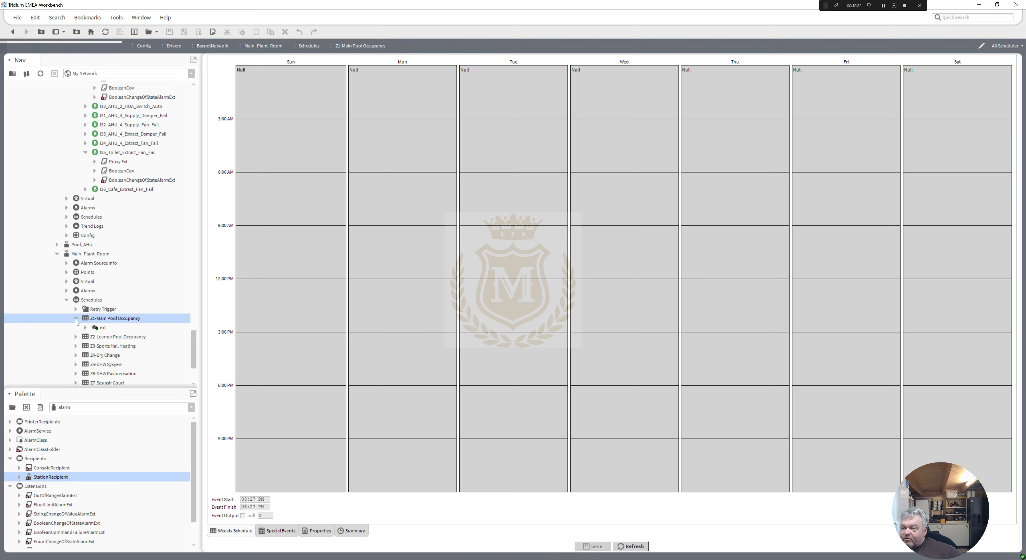
{"action": "left_click", "coordinate": [76, 319]}
Check the weekly schedules of the remaining Main_Plant_Room zones, from Z2-Learner Pool Occupancy through Z9-AHU 3 Fan Boost
{"action": "left_click", "coordinate": [99, 328]}
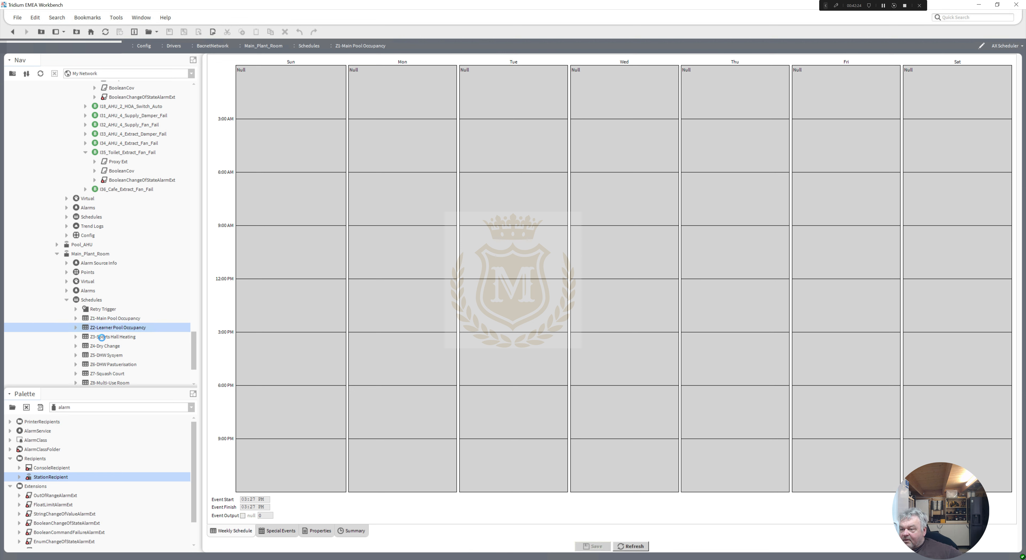
{"action": "left_click", "coordinate": [101, 338]}
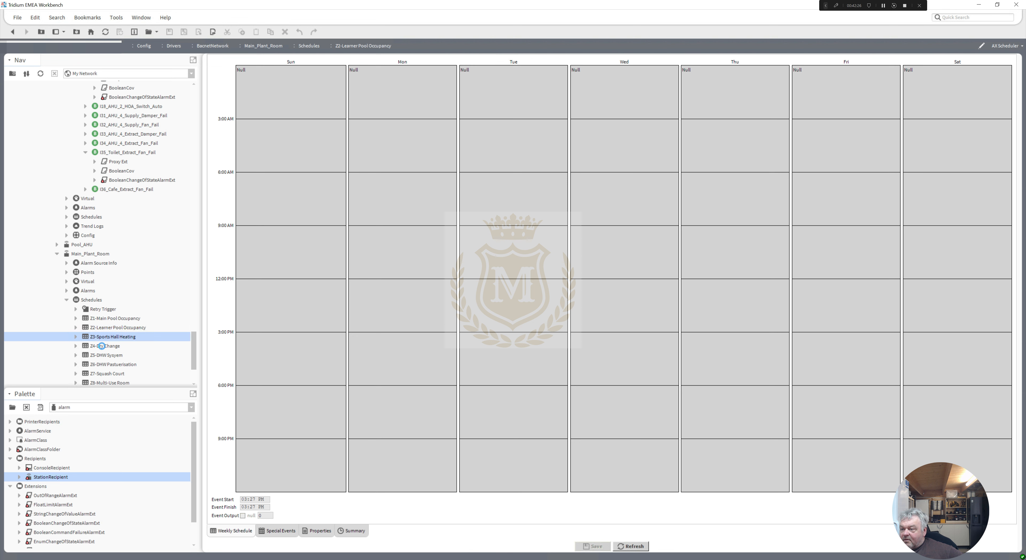
{"action": "left_click", "coordinate": [102, 346]}
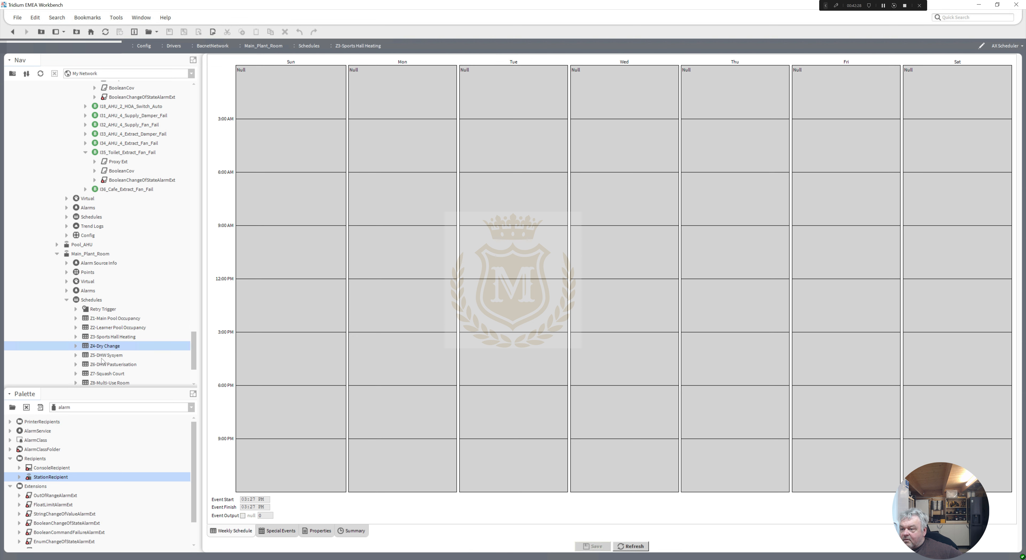
{"action": "left_click", "coordinate": [101, 356]}
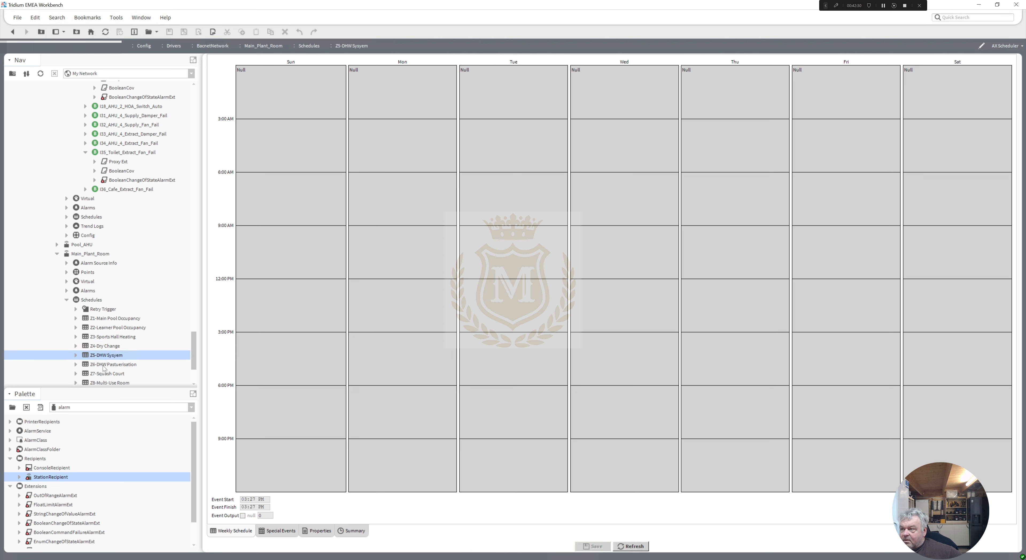
{"action": "left_click", "coordinate": [102, 366]}
{"action": "left_click", "coordinate": [104, 374]}
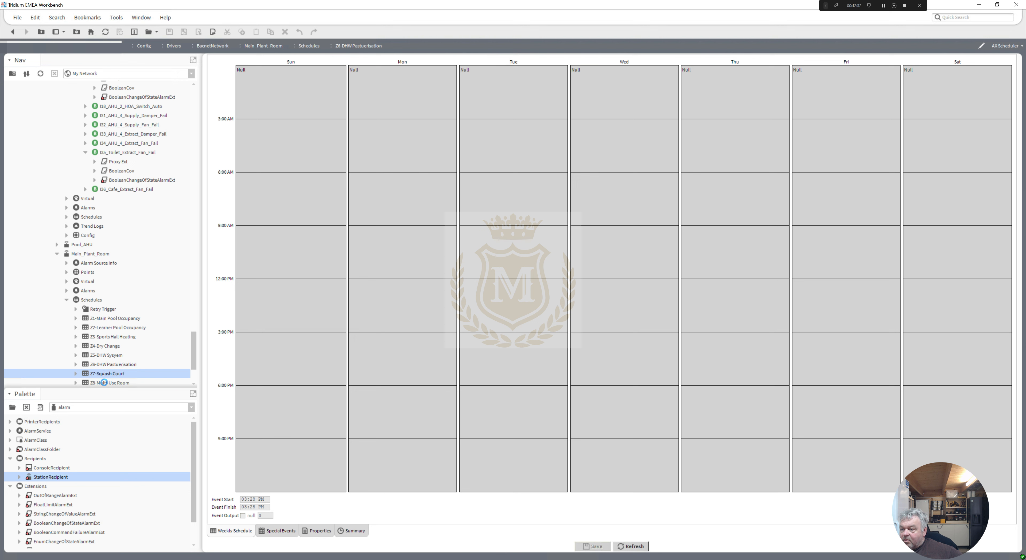
{"action": "left_click", "coordinate": [105, 384]}
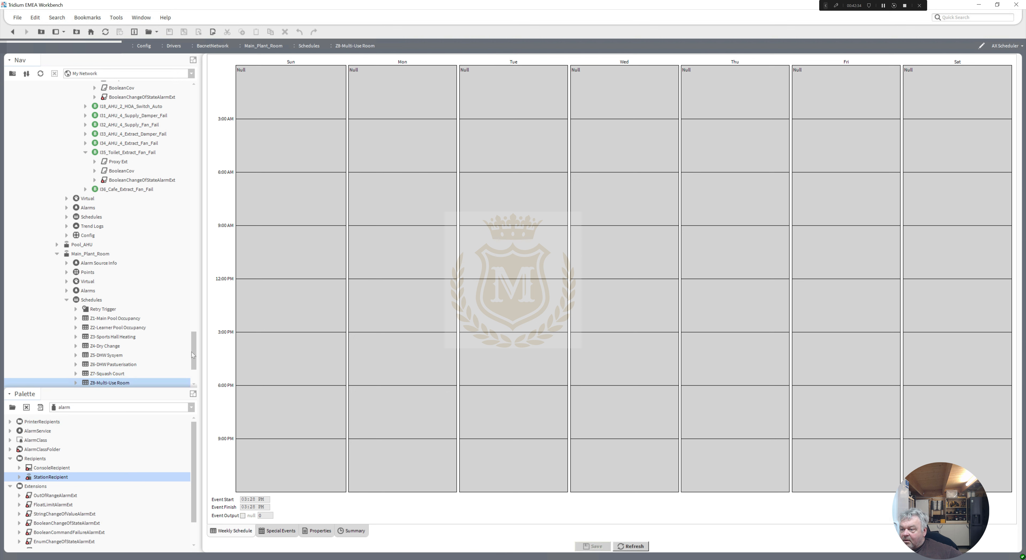
{"action": "left_click_drag", "start_coordinate": [191, 352], "coordinate": [191, 358]}
{"action": "scroll", "coordinate": [191, 357], "scroll_direction": "up", "scroll_amount": 1}
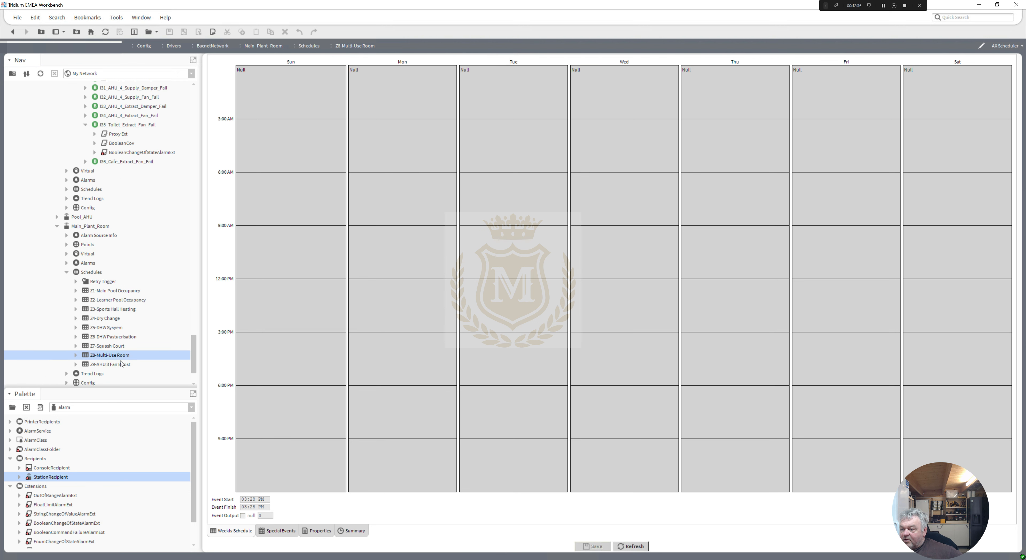
{"action": "left_click", "coordinate": [116, 365]}
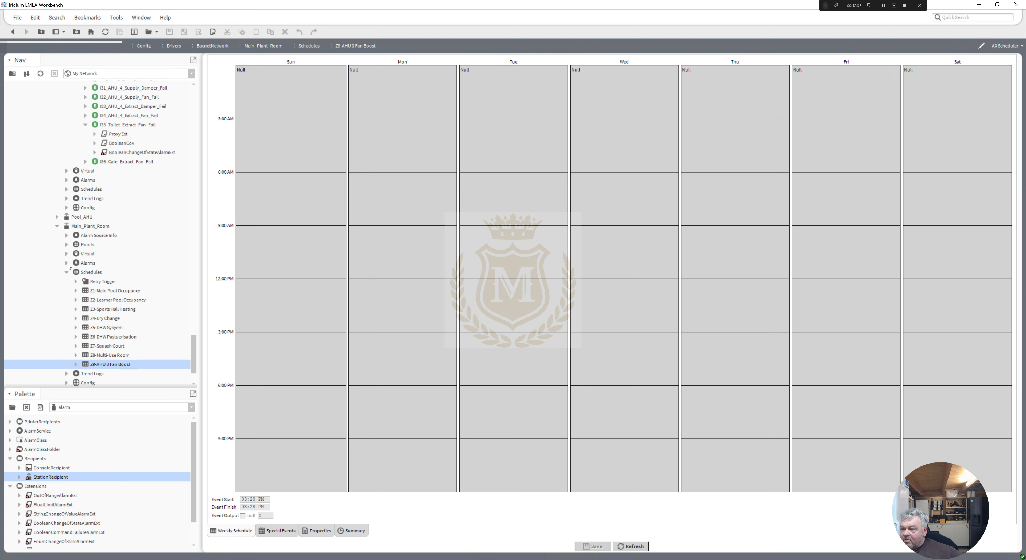
Review the weekly schedules Z1-Pool AHU Times and Z2-Pool Occupancy Times under Pool_AHU, and discover that device's schedules in the import manager
{"action": "left_click", "coordinate": [57, 217]}
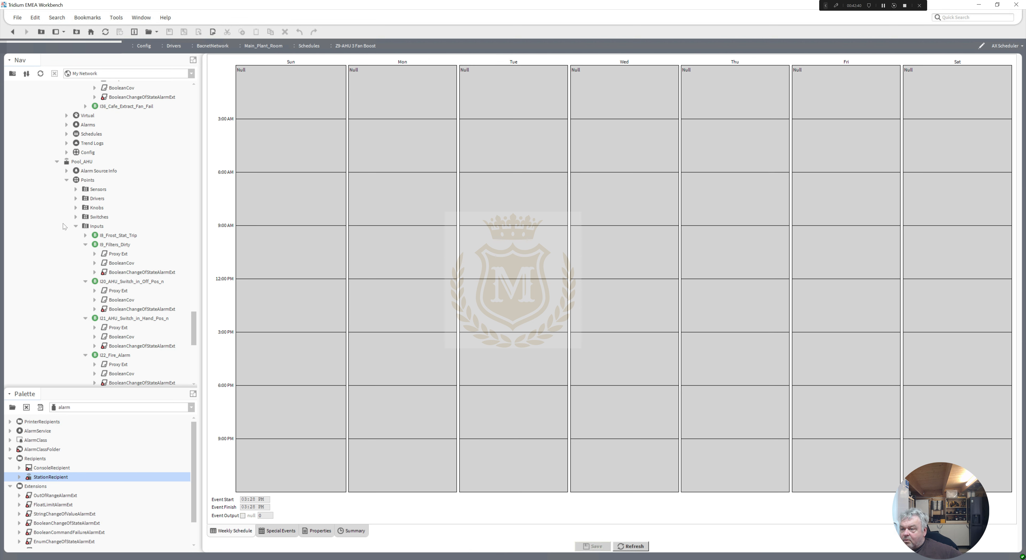
{"action": "left_click", "coordinate": [76, 227]}
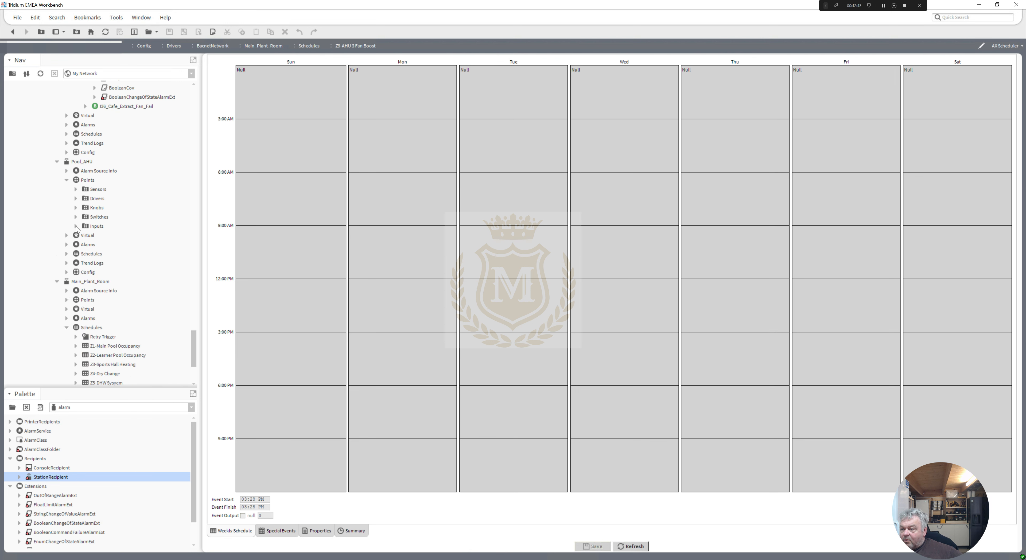
{"action": "left_click", "coordinate": [67, 254]}
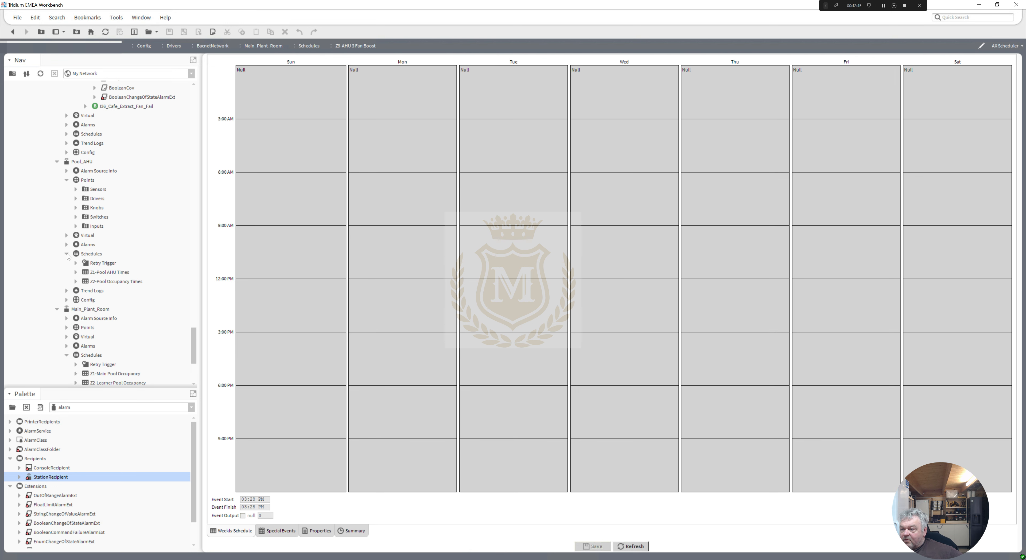
{"action": "double_click", "coordinate": [100, 274]}
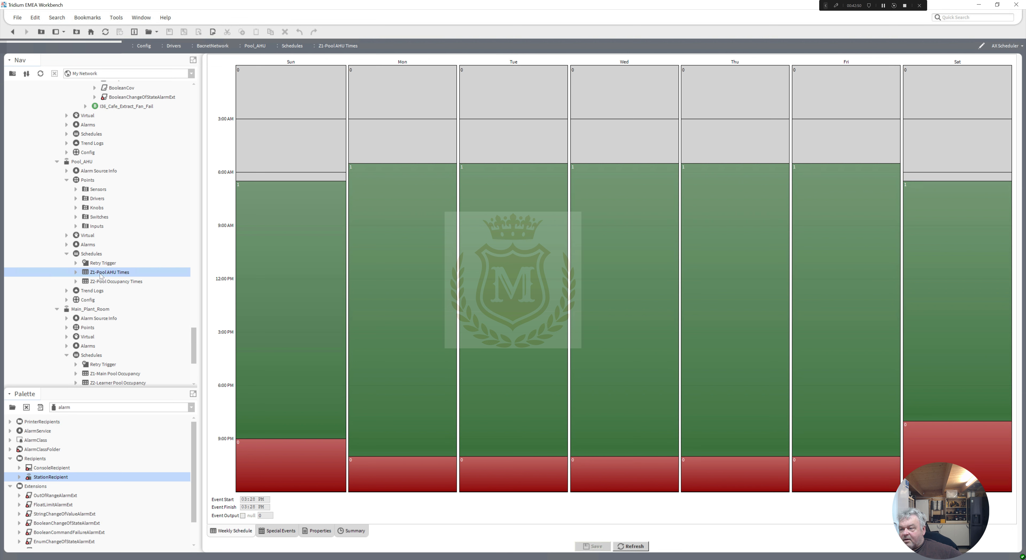
{"action": "double_click", "coordinate": [101, 284]}
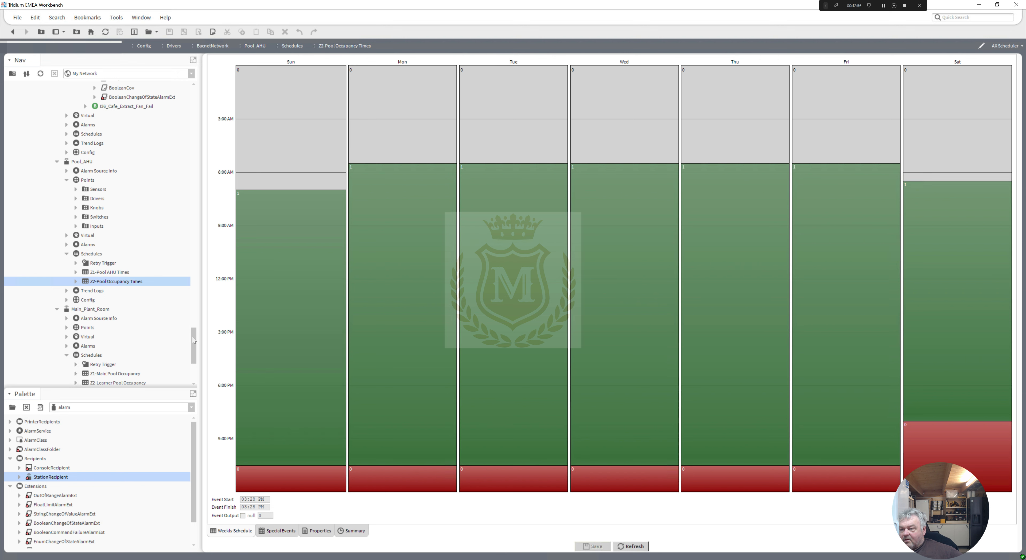
{"action": "double_click", "coordinate": [97, 255]}
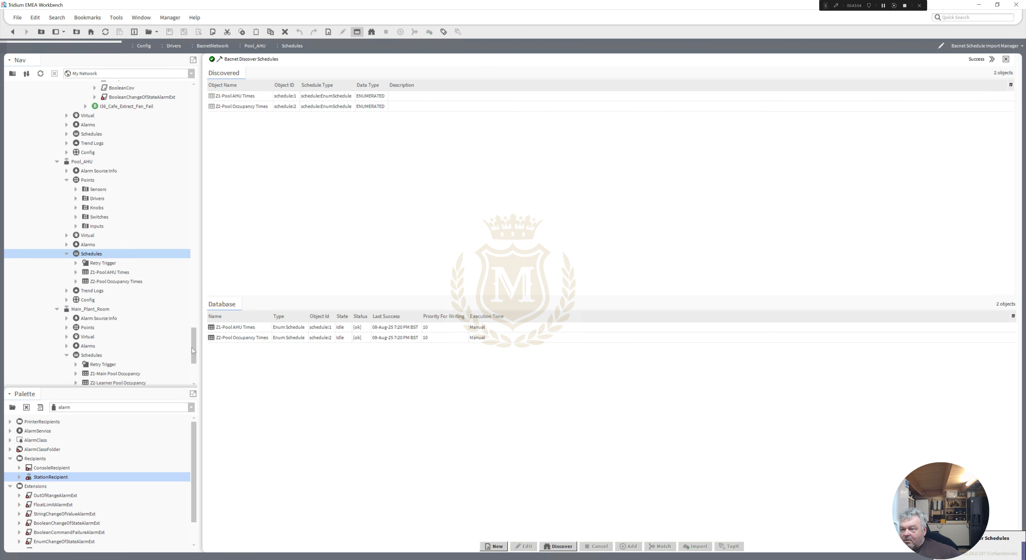
Review the schedules of the plant room device above Pool_AHU, from Z1-Change Village to Z4-AHU 4 Fan Boost
{"action": "left_click_drag", "start_coordinate": [191, 347], "coordinate": [192, 340]}
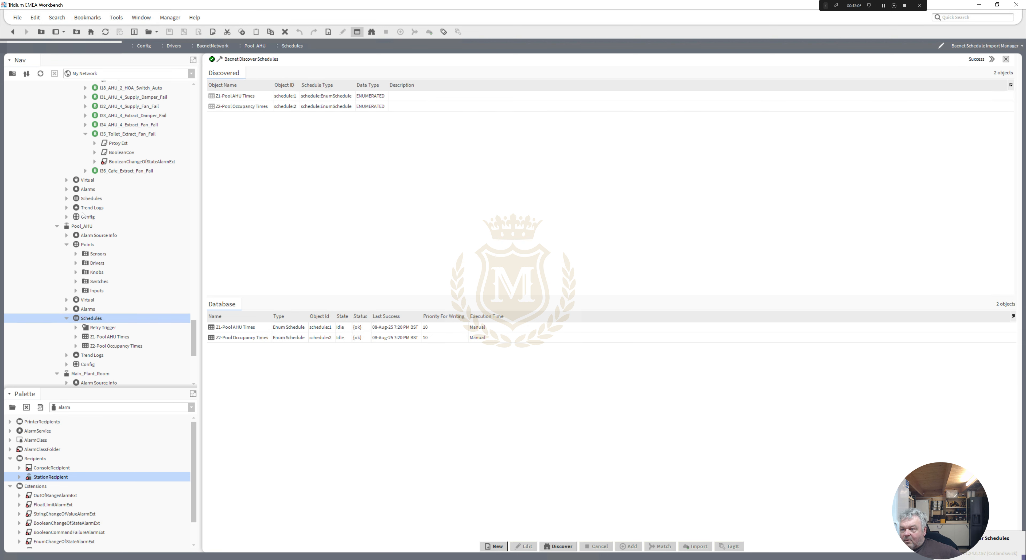
{"action": "left_click", "coordinate": [85, 200]}
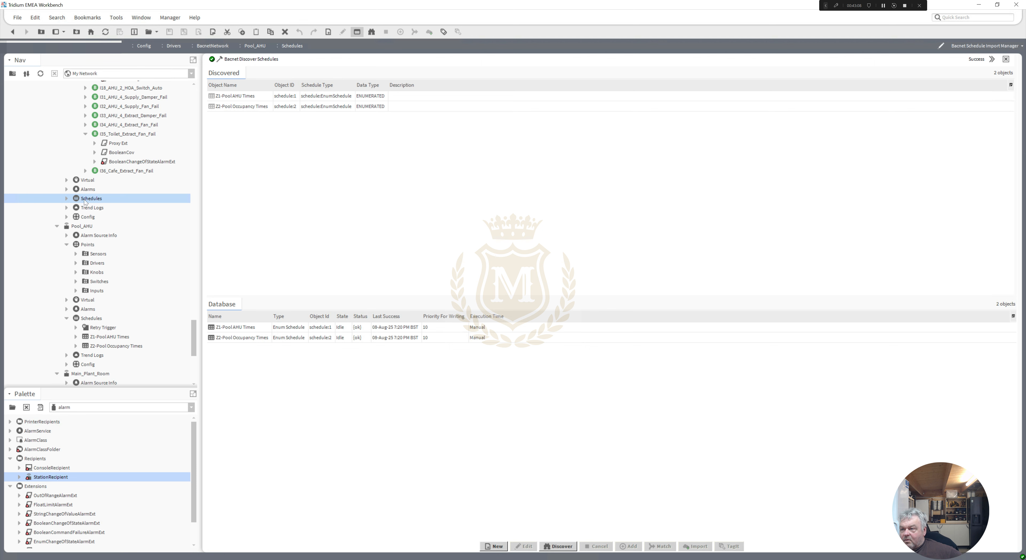
{"action": "double_click", "coordinate": [85, 200]}
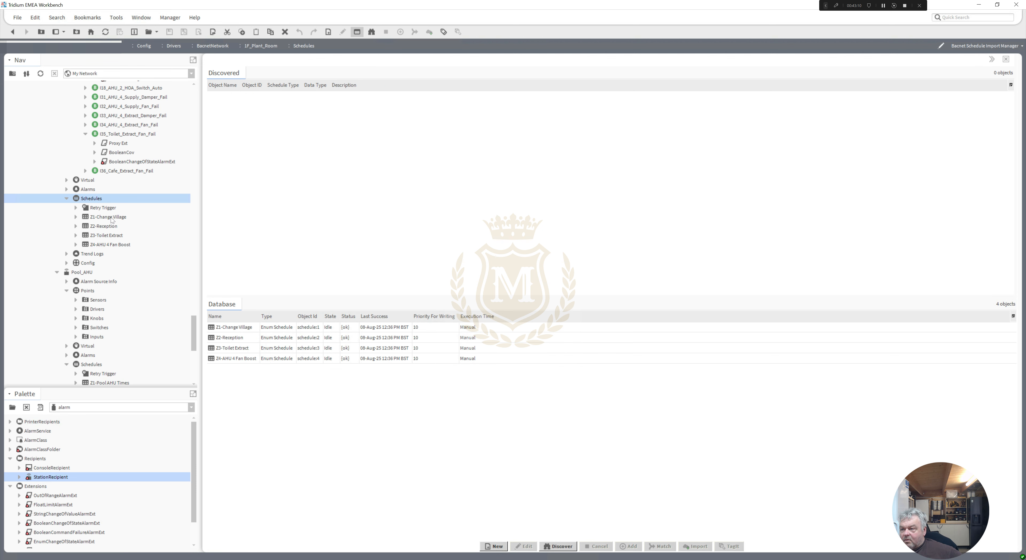
{"action": "double_click", "coordinate": [111, 217]}
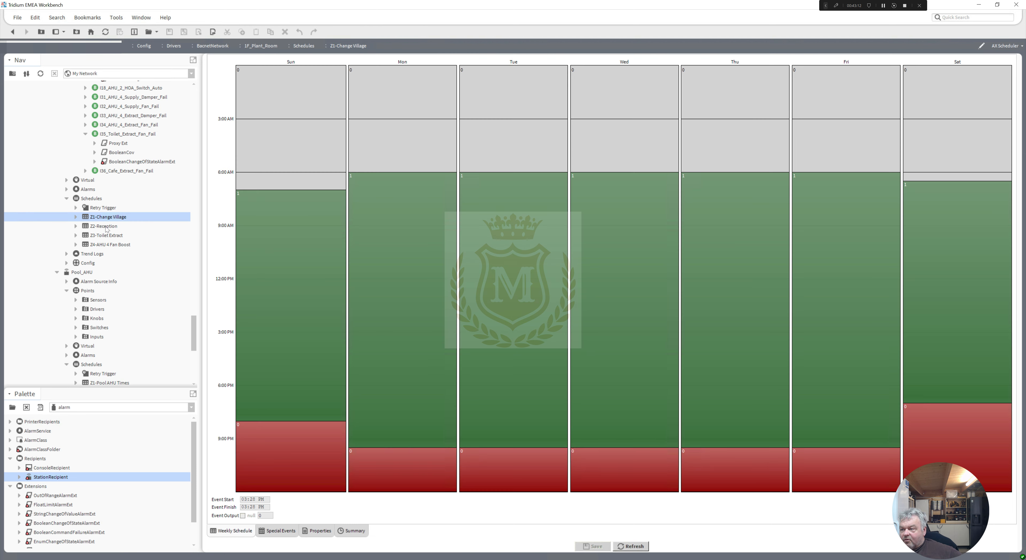
{"action": "left_click", "coordinate": [106, 227]}
{"action": "double_click", "coordinate": [107, 227]}
{"action": "left_click", "coordinate": [107, 236]}
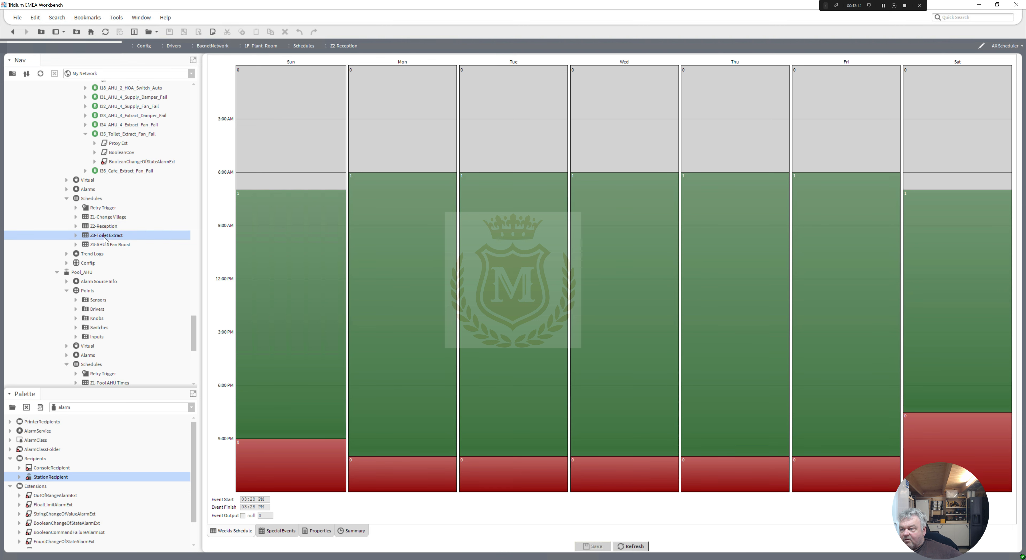
{"action": "double_click", "coordinate": [106, 244]}
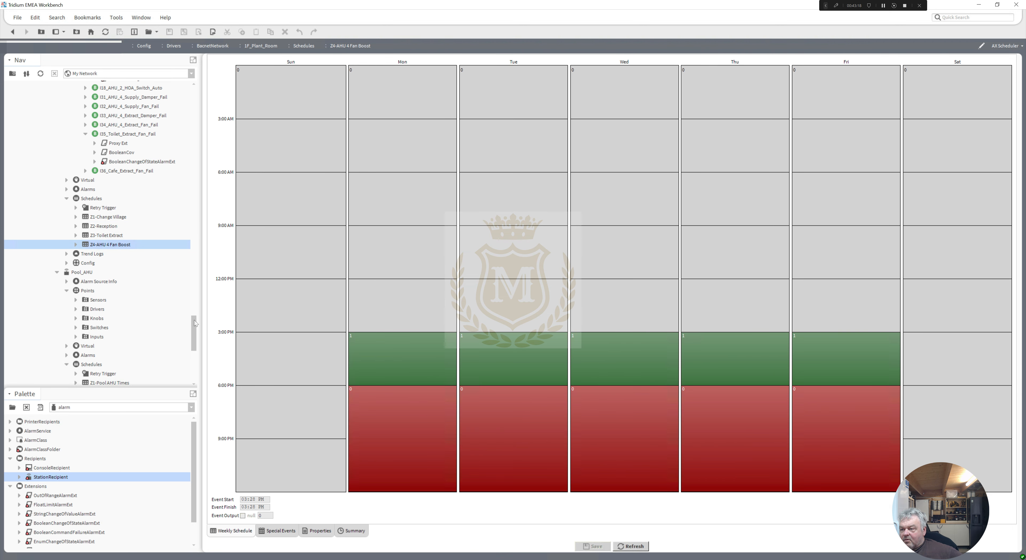
Check the Main_Plant_Room weekly schedules again, working from Z1-Main Pool Occupancy down to Z9-AHU 3 Fan Boost
{"action": "scroll", "coordinate": [195, 322], "scroll_direction": "up", "scroll_amount": 2}
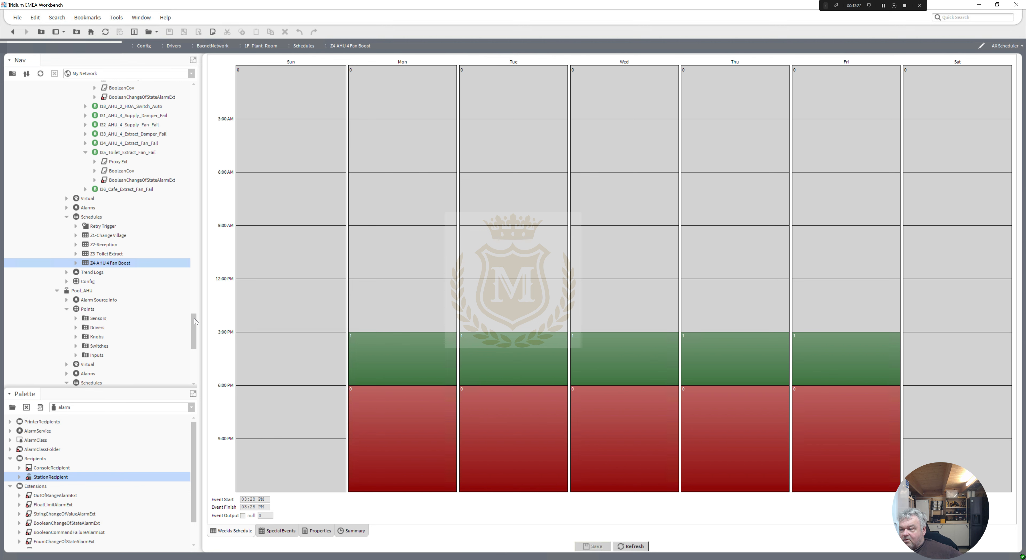
{"action": "scroll", "coordinate": [194, 330], "scroll_direction": "down", "scroll_amount": 8}
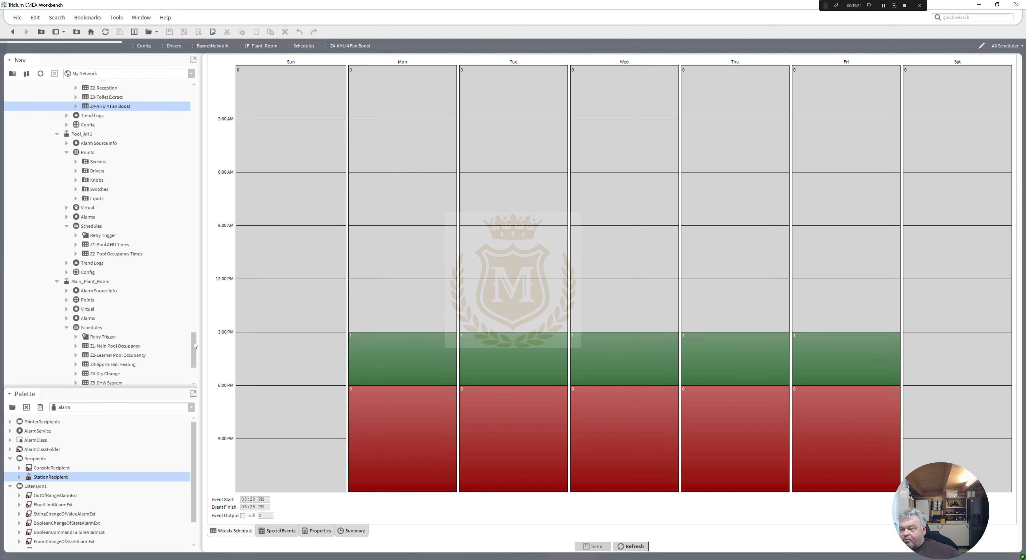
{"action": "double_click", "coordinate": [115, 282]}
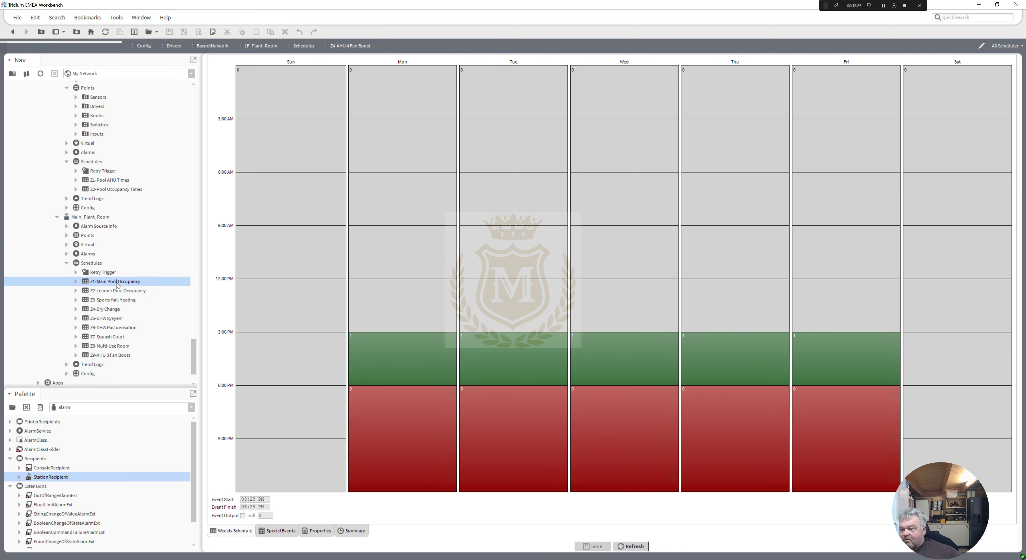
{"action": "double_click", "coordinate": [115, 291]}
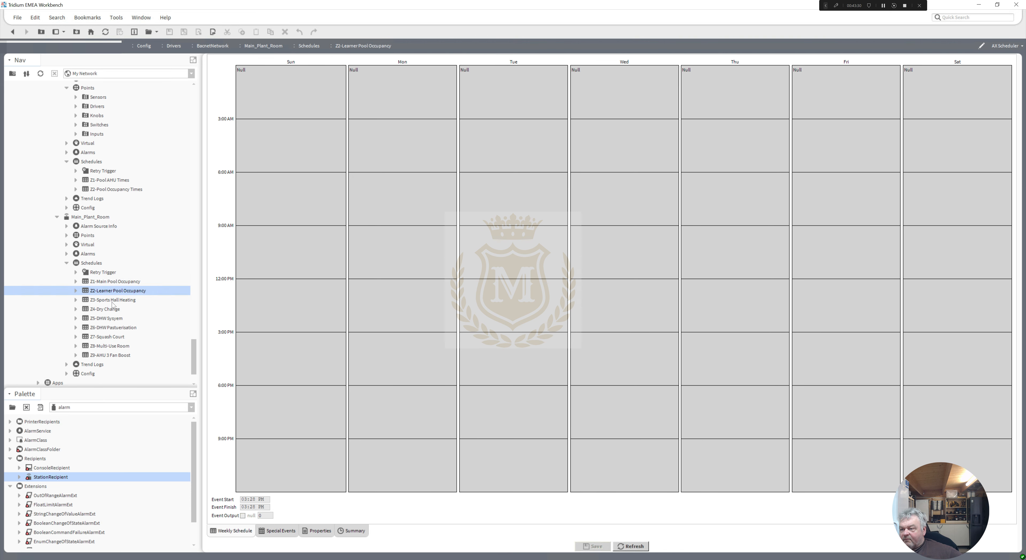
{"action": "double_click", "coordinate": [112, 300]}
{"action": "double_click", "coordinate": [110, 315]}
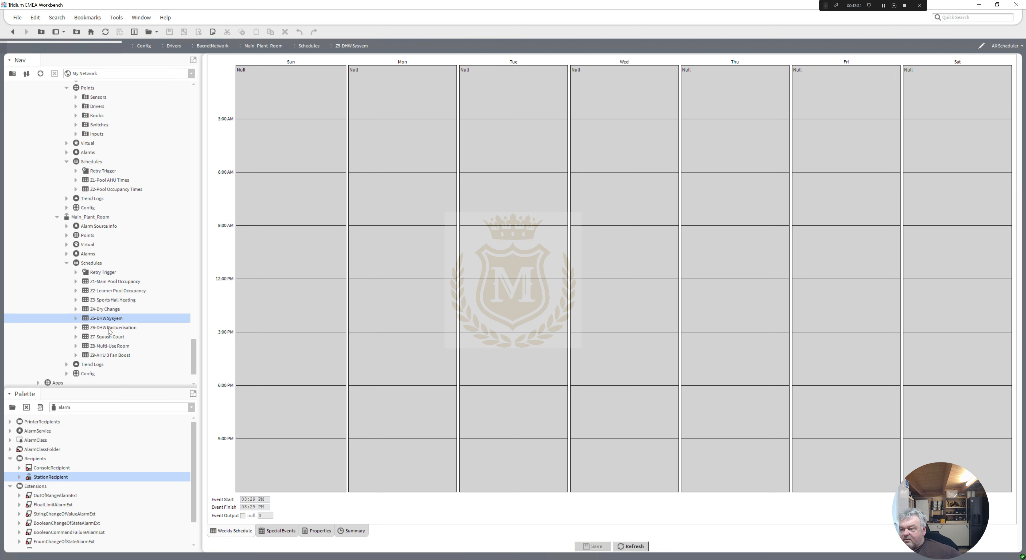
{"action": "double_click", "coordinate": [110, 328]}
{"action": "double_click", "coordinate": [108, 338]}
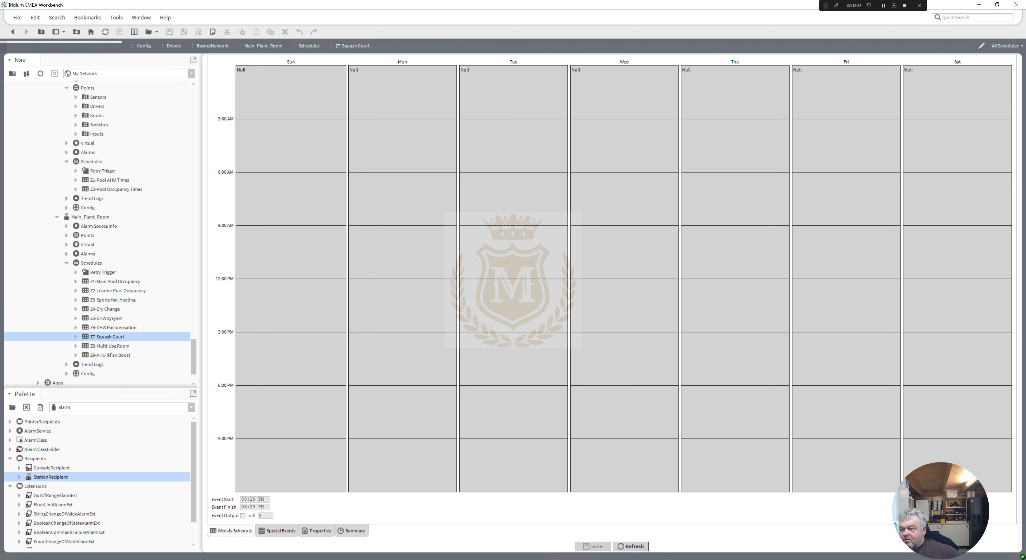
{"action": "double_click", "coordinate": [107, 347]}
{"action": "double_click", "coordinate": [107, 356]}
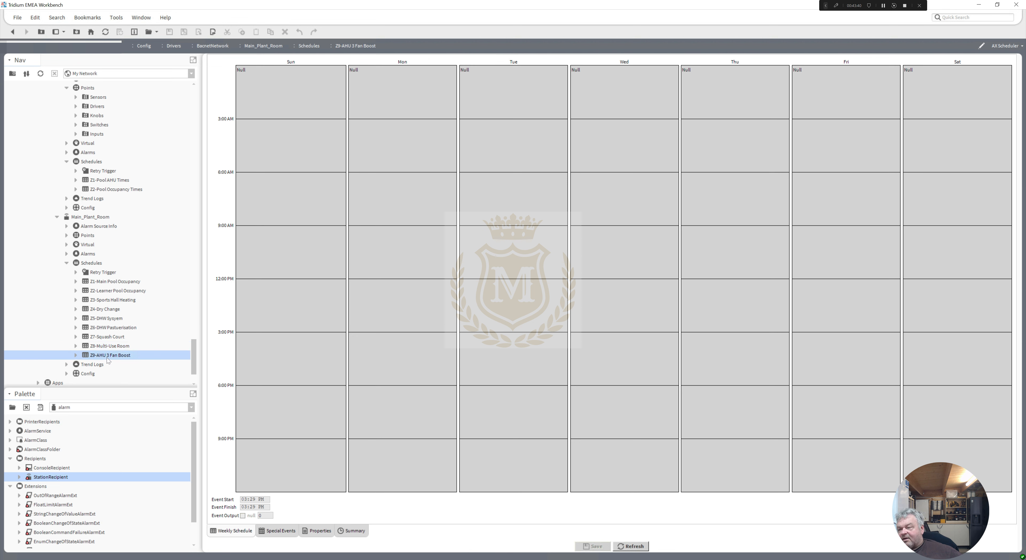
Recheck the weekly schedules of the first four Main_Plant_Room zones, Z1-Main Pool Occupancy to Z4-Dry Change
{"action": "double_click", "coordinate": [108, 283]}
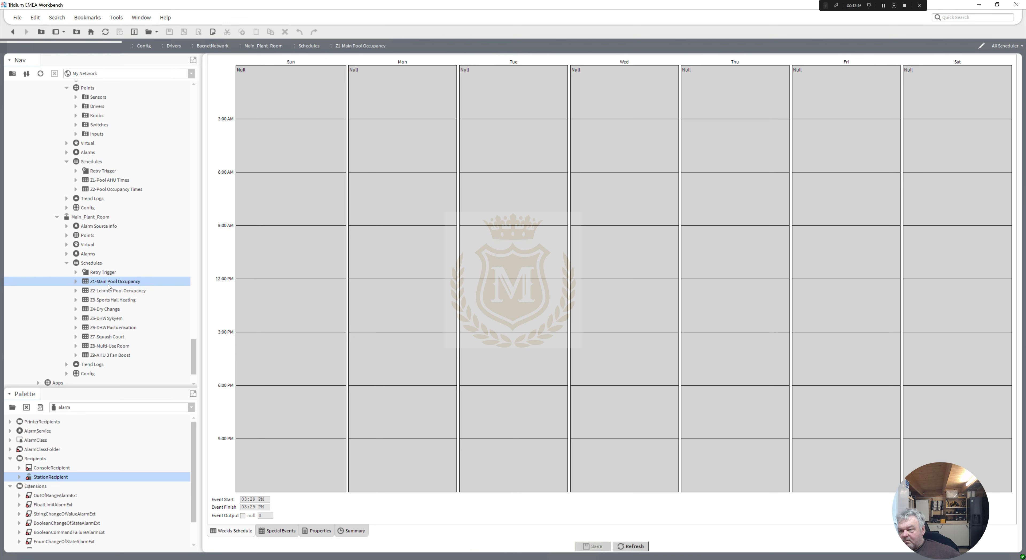
{"action": "left_click", "coordinate": [106, 292]}
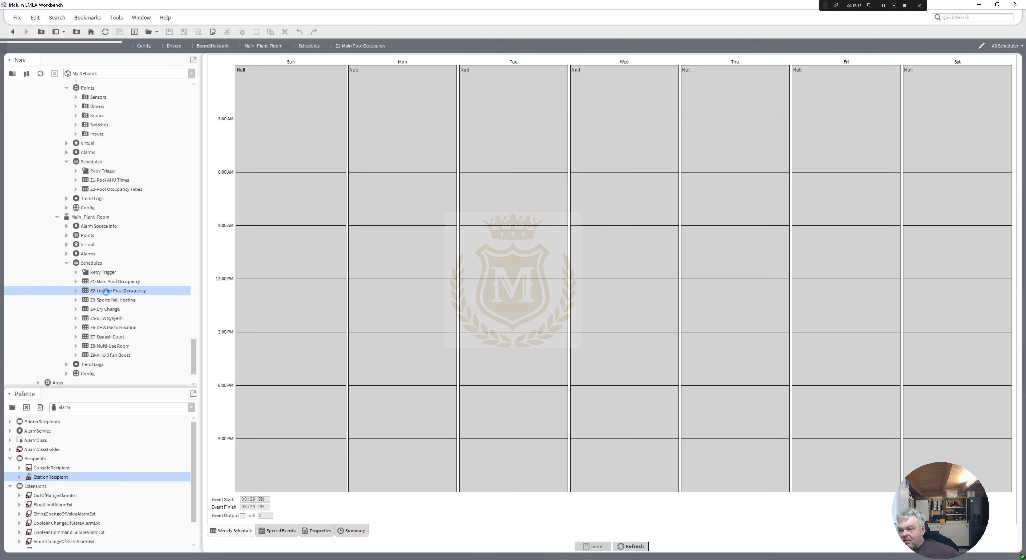
{"action": "left_click", "coordinate": [105, 302]}
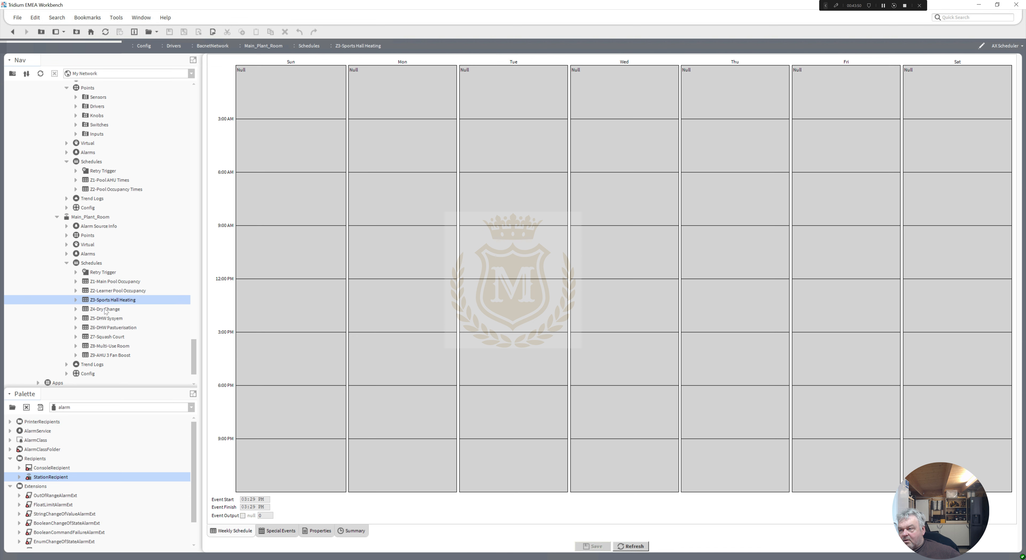
{"action": "left_click", "coordinate": [105, 308]}
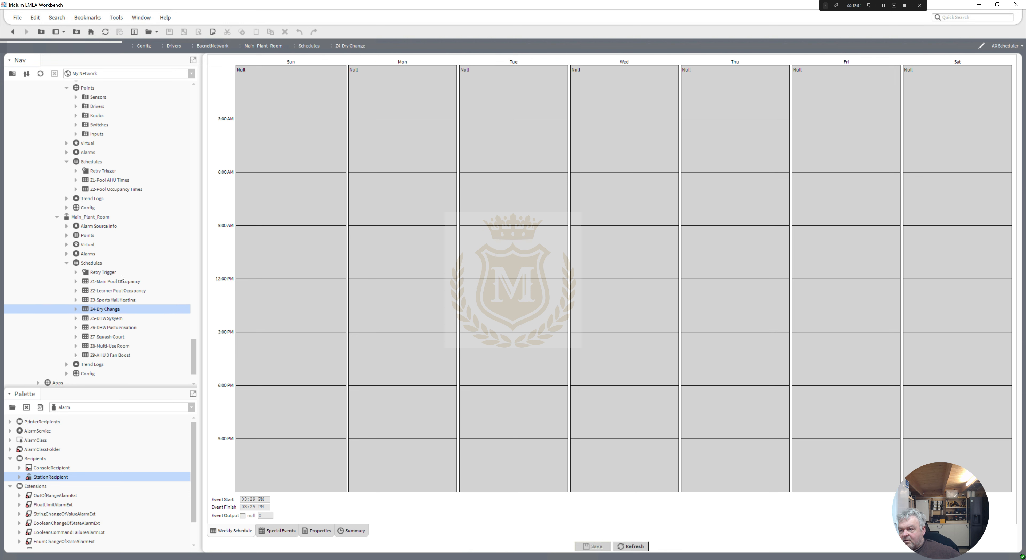
Fire the Retry Trigger of the Main_Plant_Room schedules
{"action": "left_click", "coordinate": [101, 274]}
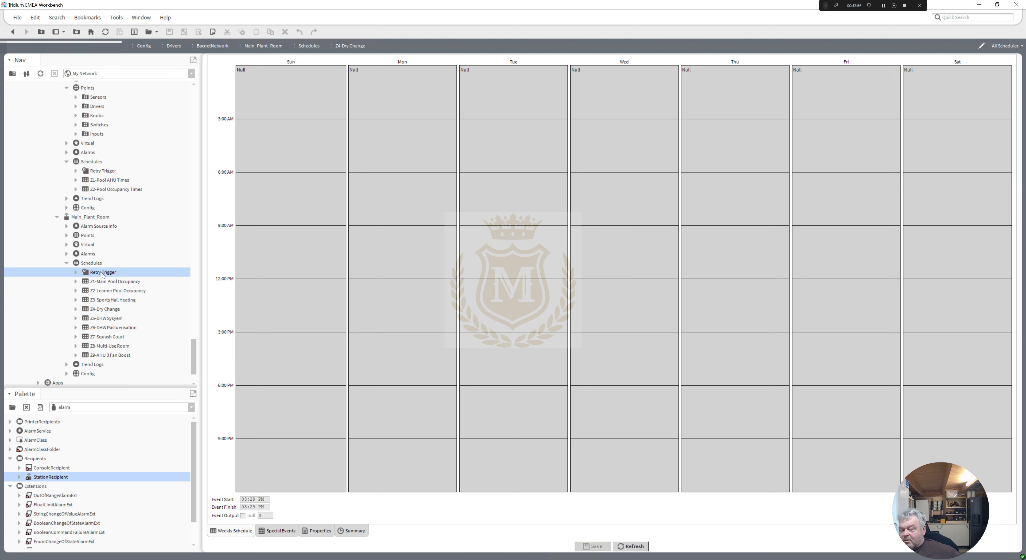
{"action": "right_click", "coordinate": [101, 274]}
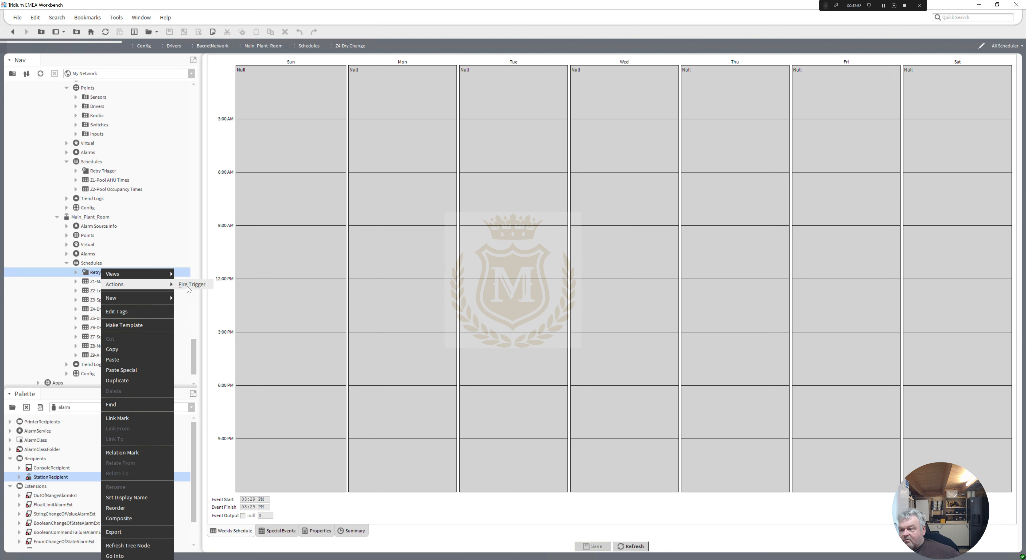
{"action": "left_click", "coordinate": [188, 285]}
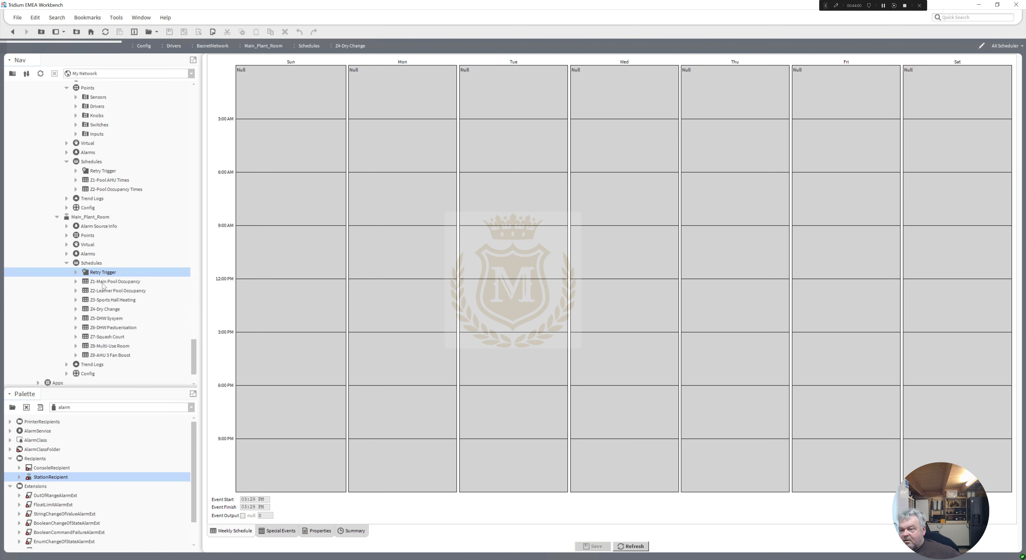
Examine the Main_Plant_Room weekly schedules from Z1-Main Pool Occupancy to Z5-DHW Sysyem for imported events after the retry
{"action": "double_click", "coordinate": [103, 282]}
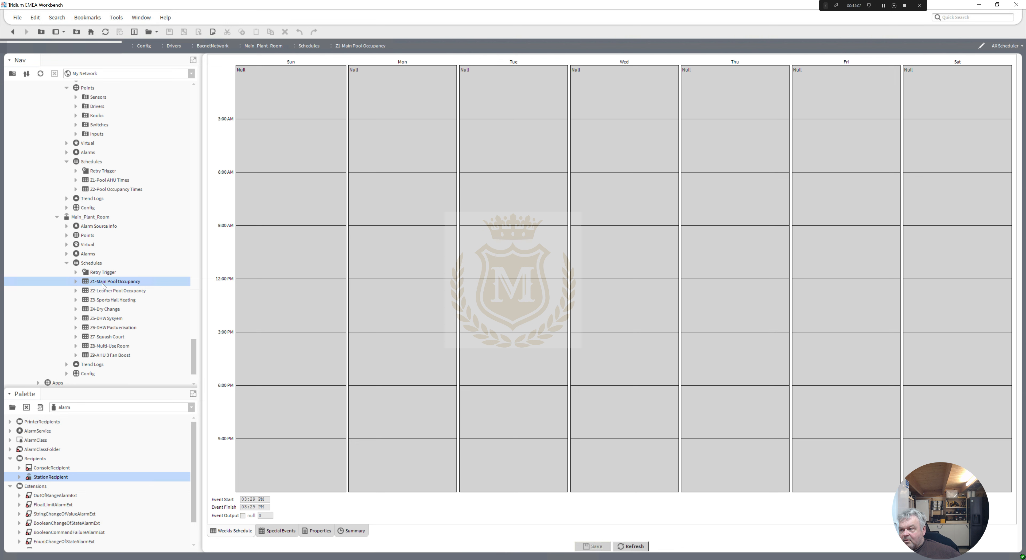
{"action": "double_click", "coordinate": [102, 290]}
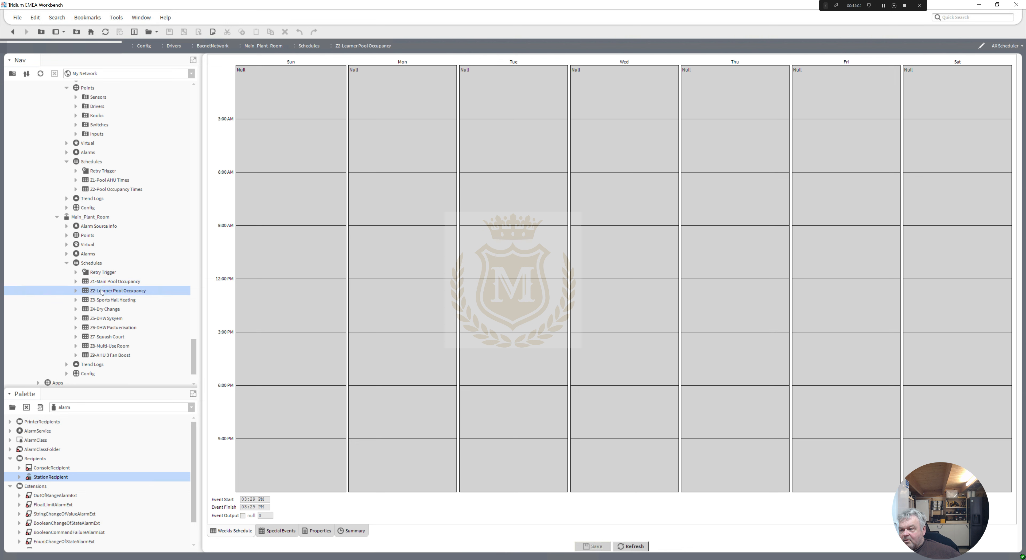
{"action": "double_click", "coordinate": [100, 282]}
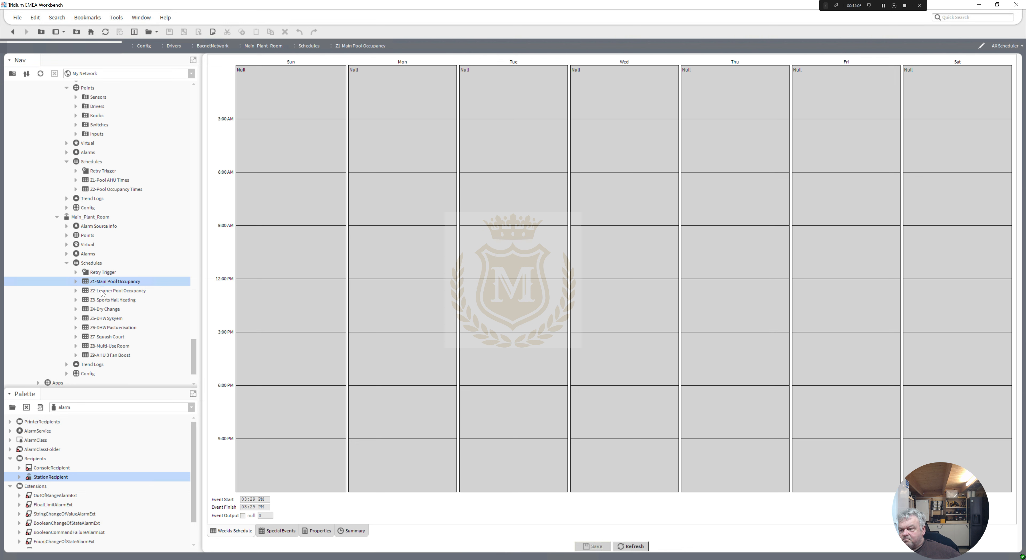
{"action": "double_click", "coordinate": [101, 309]}
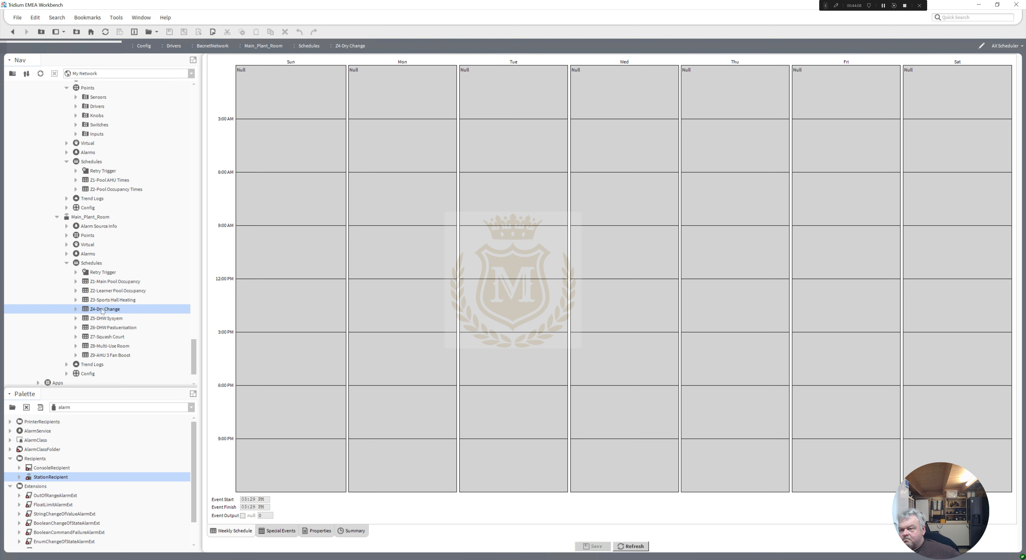
{"action": "double_click", "coordinate": [103, 282]}
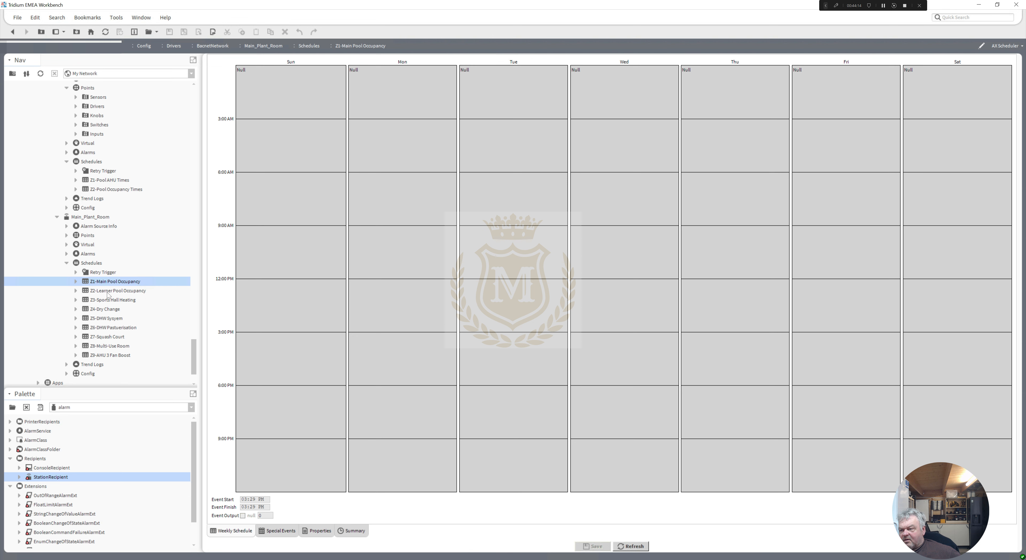
{"action": "left_click", "coordinate": [108, 292]}
{"action": "left_click", "coordinate": [109, 301]}
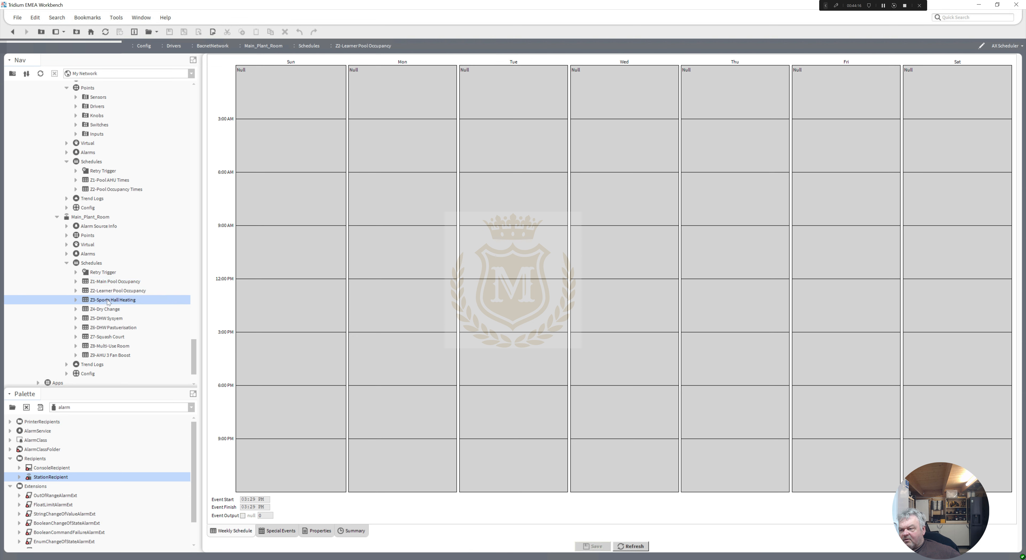
{"action": "left_click", "coordinate": [106, 310]}
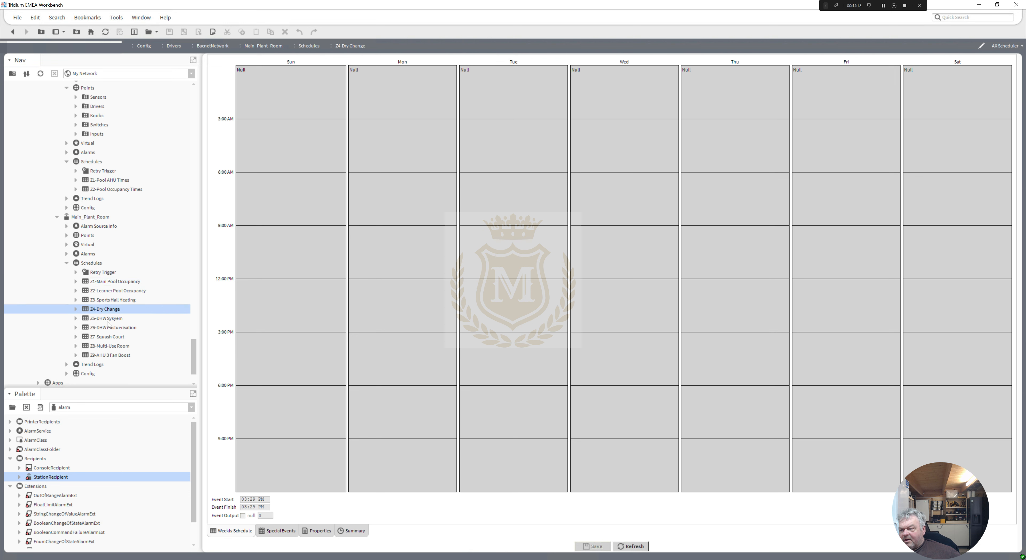
{"action": "left_click", "coordinate": [107, 320]}
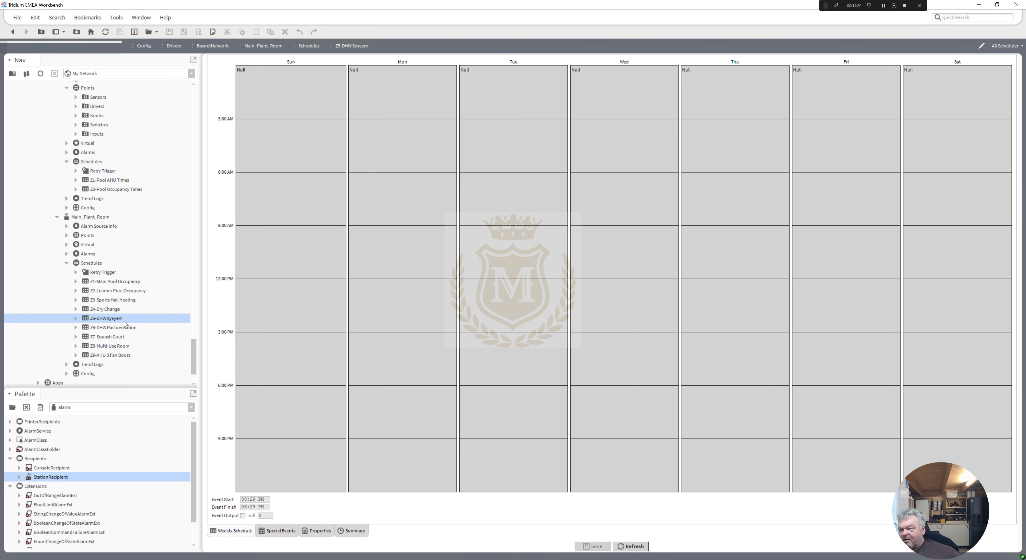
Look through the available views of Z5-DHW Sysyem and refresh its weekly schedule
{"action": "right_click", "coordinate": [101, 321]}
{"action": "mouse_move", "coordinate": [144, 275]}
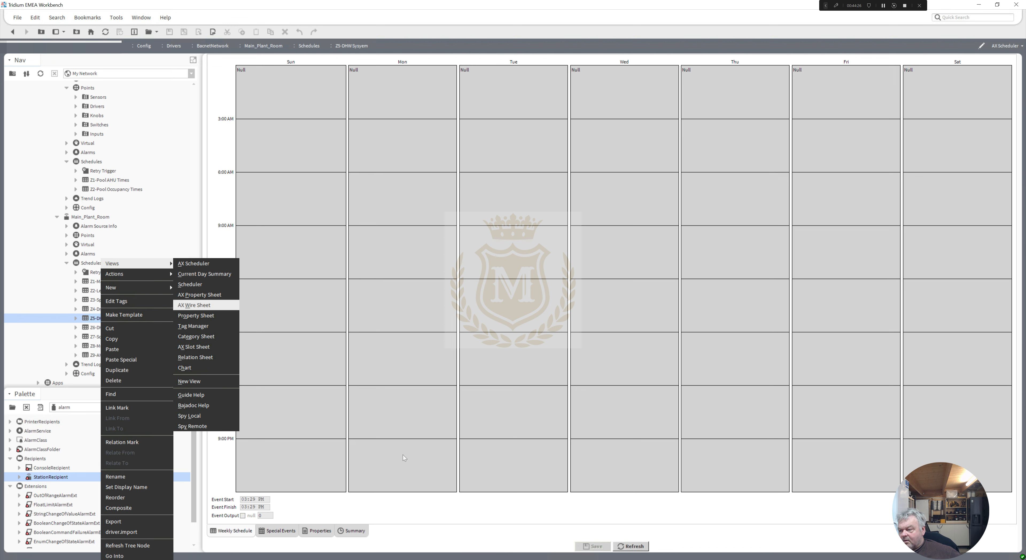
{"action": "left_click", "coordinate": [483, 518]}
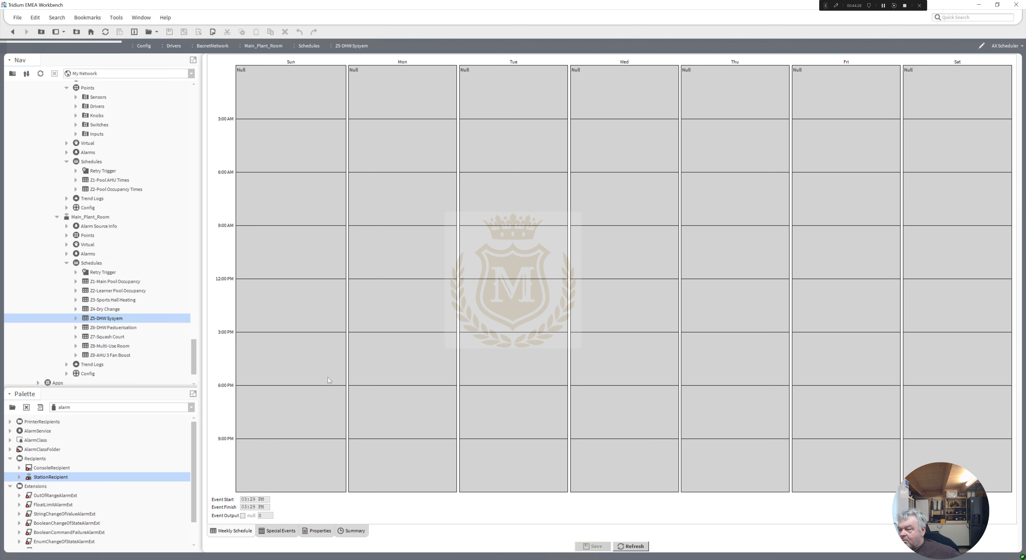
{"action": "left_click", "coordinate": [633, 546]}
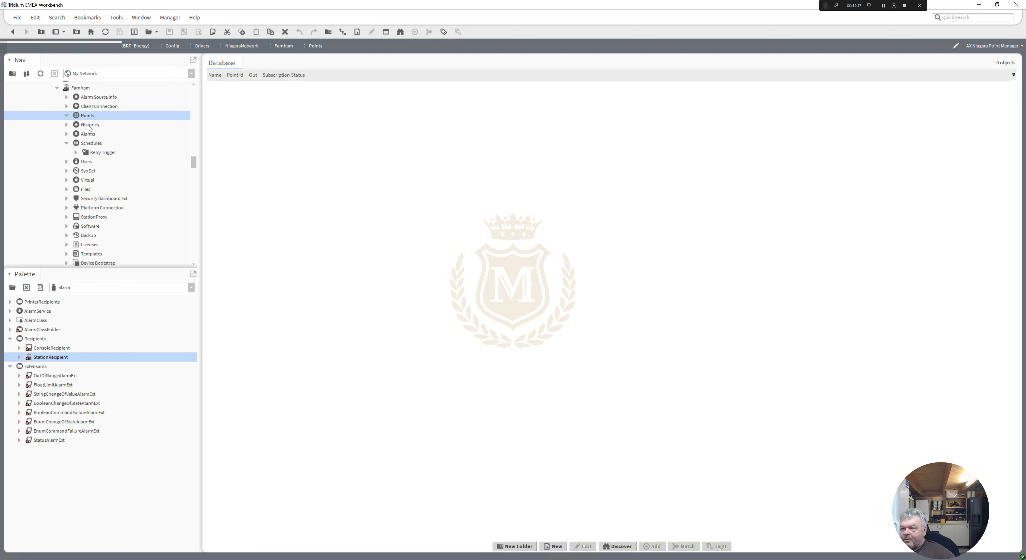
Discover the Farnham station's histories in the Niagara History Import Manager, expand the Farnham group and select AuditHistory
{"action": "left_click", "coordinate": [88, 126]}
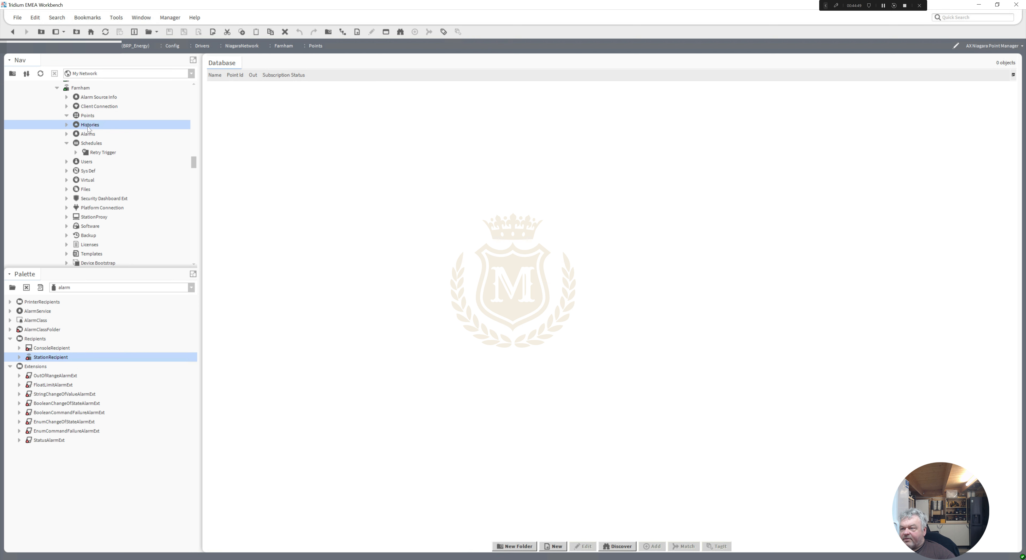
{"action": "double_click", "coordinate": [88, 128]}
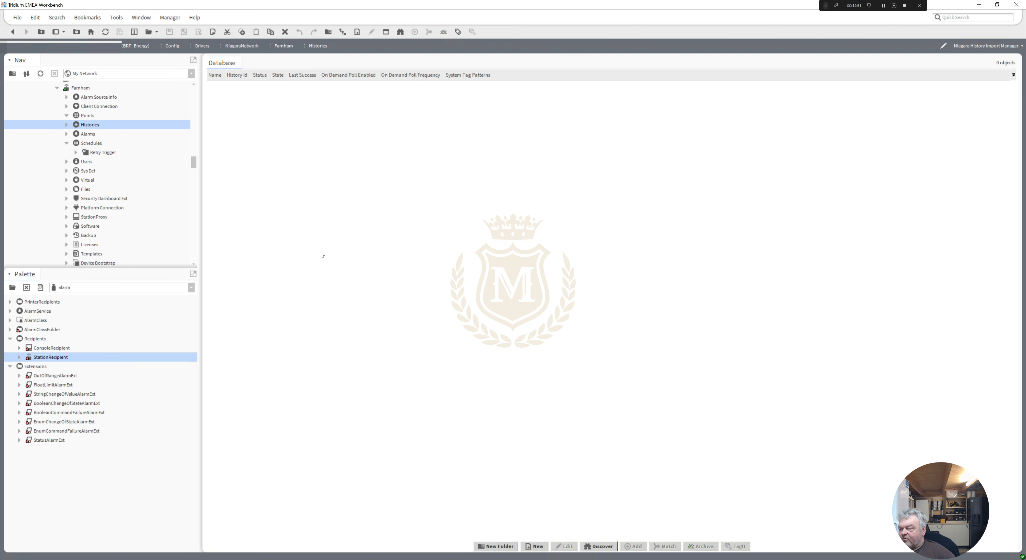
{"action": "left_click", "coordinate": [599, 546]}
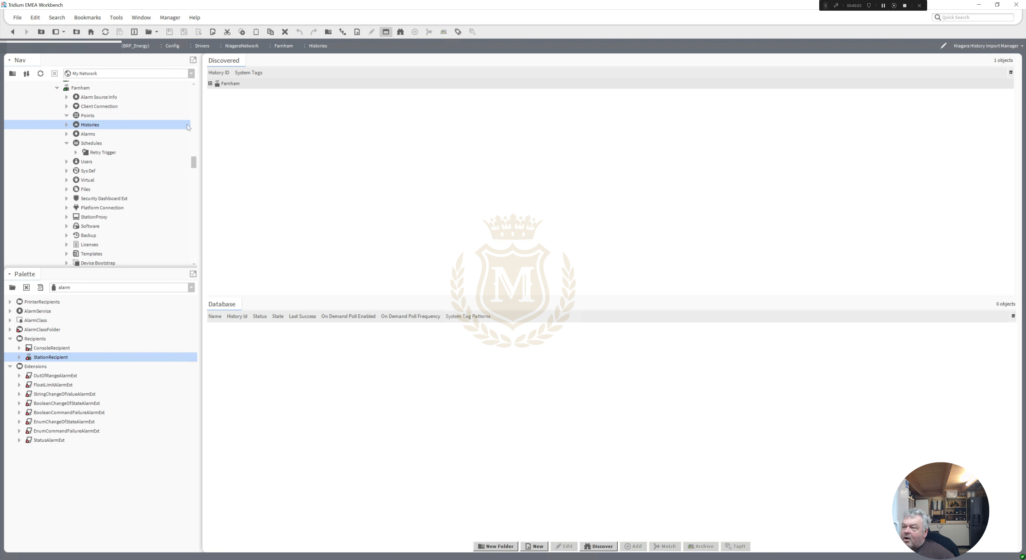
{"action": "left_click", "coordinate": [210, 84]}
{"action": "left_click", "coordinate": [243, 95]}
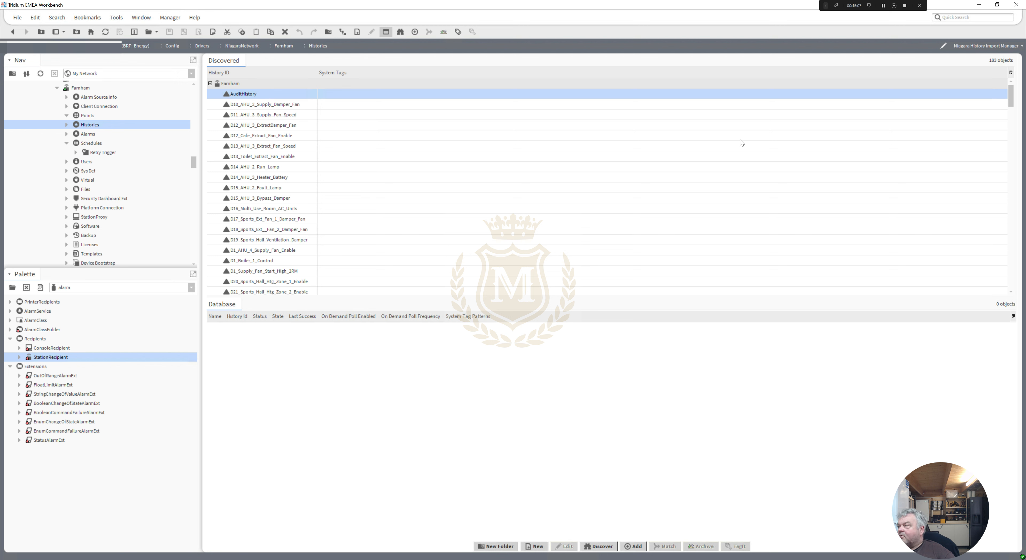
Select all of the Farnham station's discovered histories and start adding them to the import database
{"action": "scroll", "coordinate": [1012, 140], "scroll_direction": "down", "scroll_amount": 1}
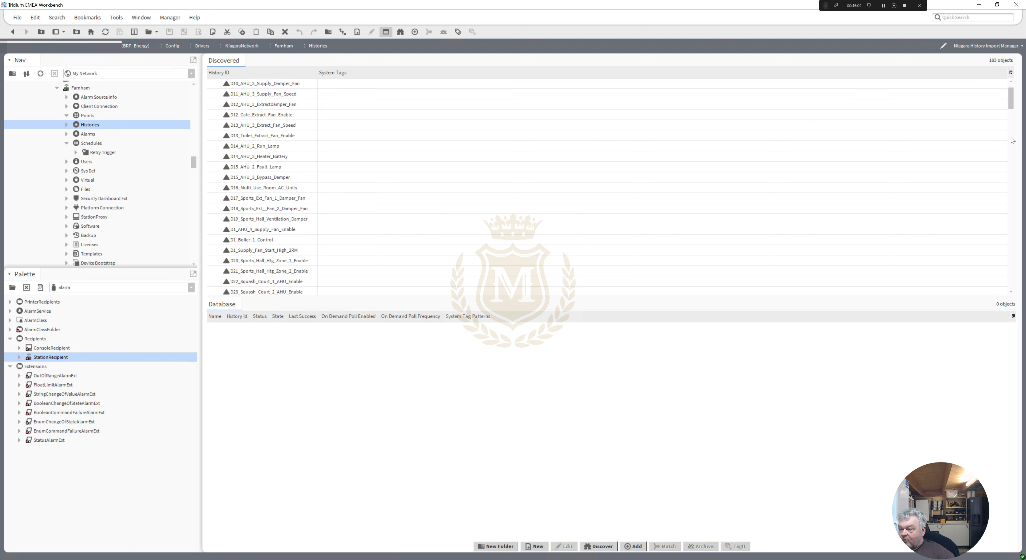
{"action": "left_click_drag", "start_coordinate": [1011, 137], "coordinate": [1013, 306]}
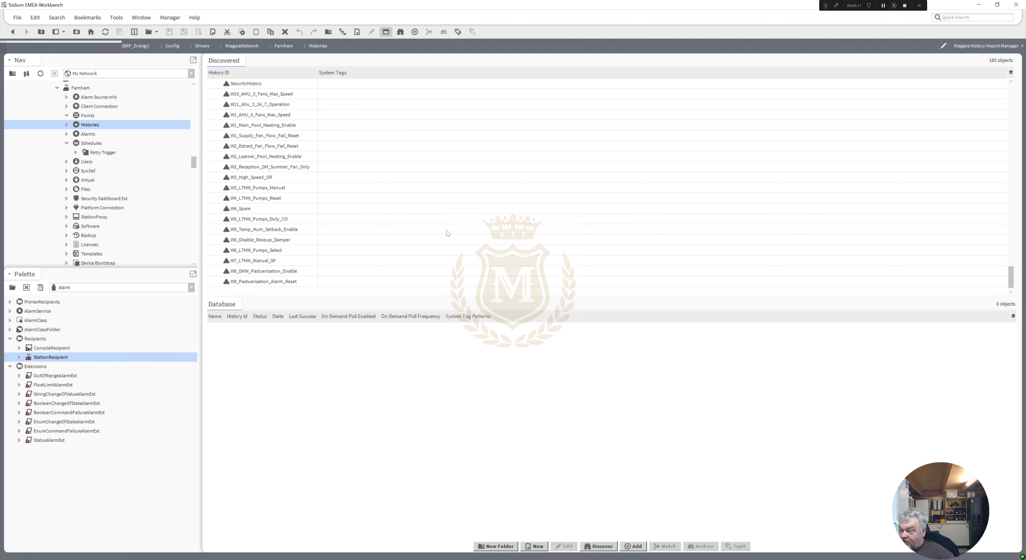
{"action": "key", "text": "ctrl+a"}
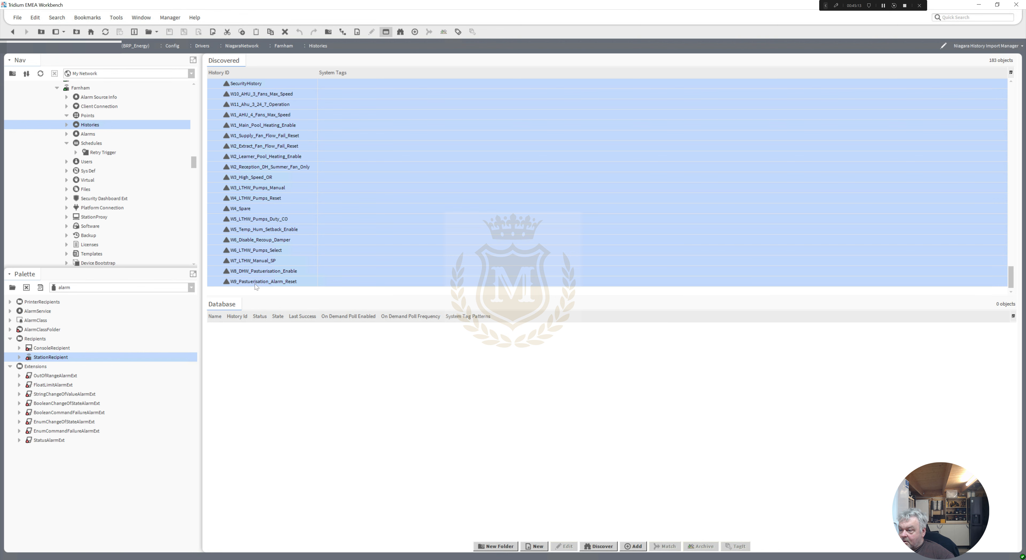
{"action": "left_click_drag", "start_coordinate": [255, 283], "coordinate": [315, 359]}
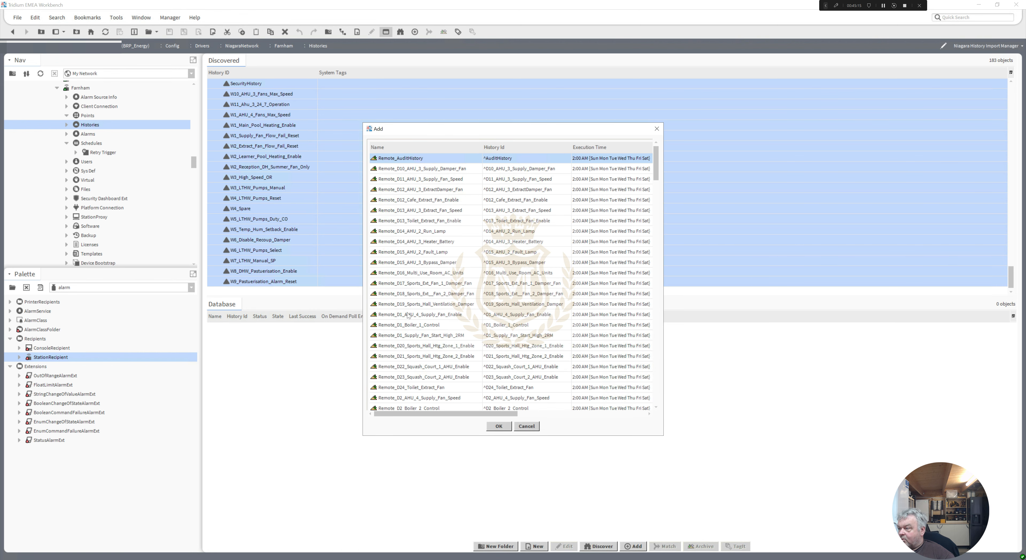
Set the execution time of all histories from Remote_AuditHistory to Remote_W9_Pastuerisation_Alarm_Reset to a 1 hour, 0 minute interval and add them
{"action": "left_click_drag", "start_coordinate": [656, 165], "coordinate": [661, 439]}
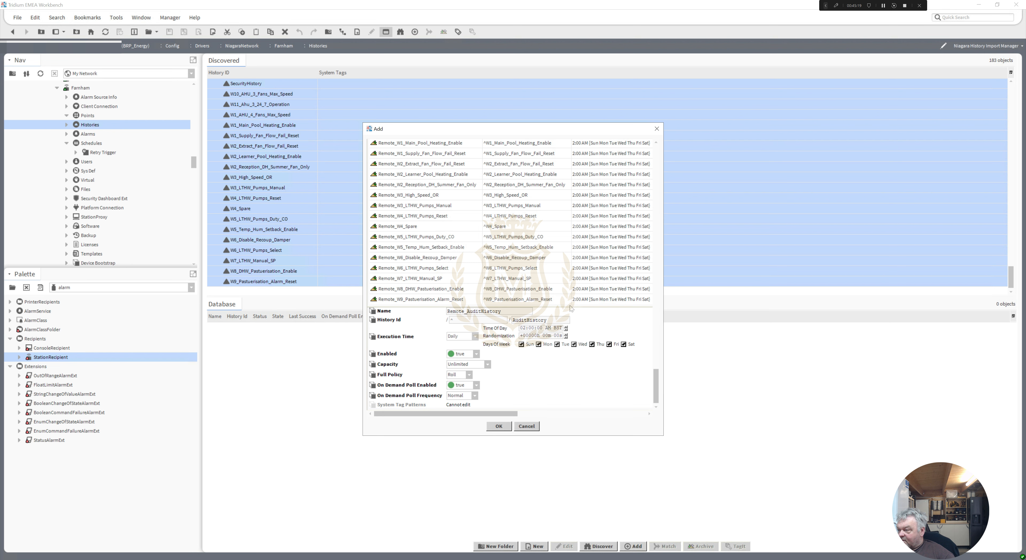
{"action": "left_click", "coordinate": [416, 303], "text": "shift"}
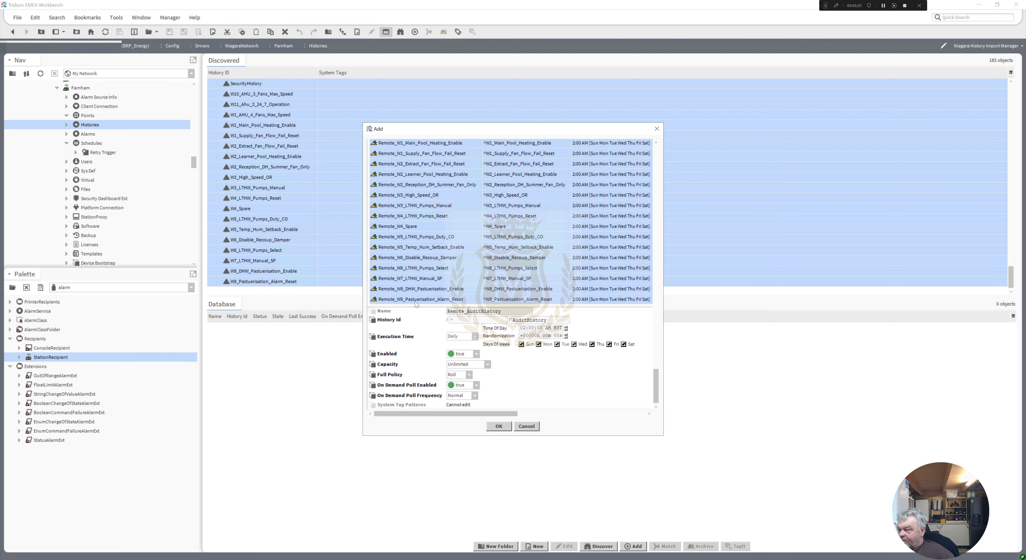
{"action": "left_click", "coordinate": [475, 337]}
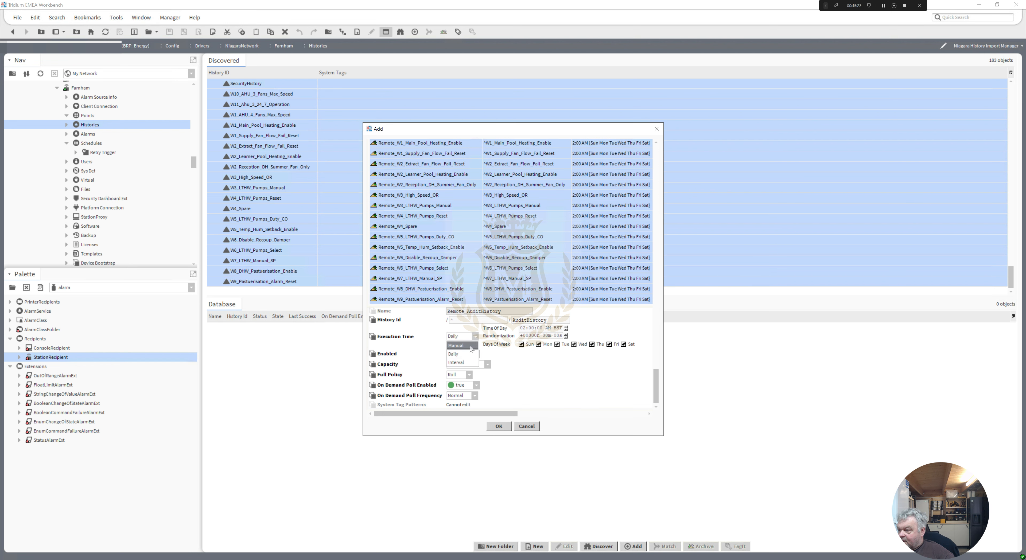
{"action": "left_click", "coordinate": [462, 362]}
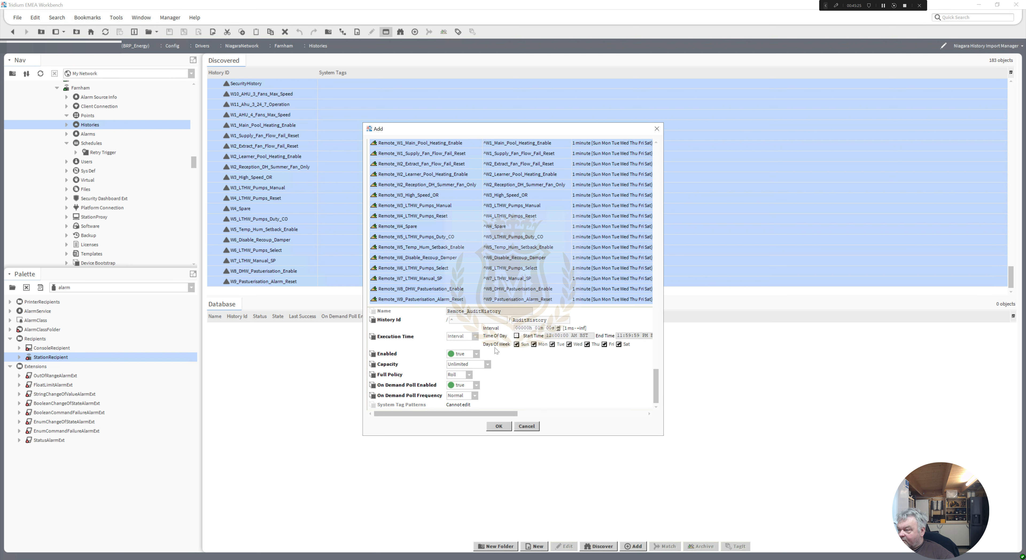
{"action": "left_click", "coordinate": [524, 329]}
{"action": "type", "text": "1"}
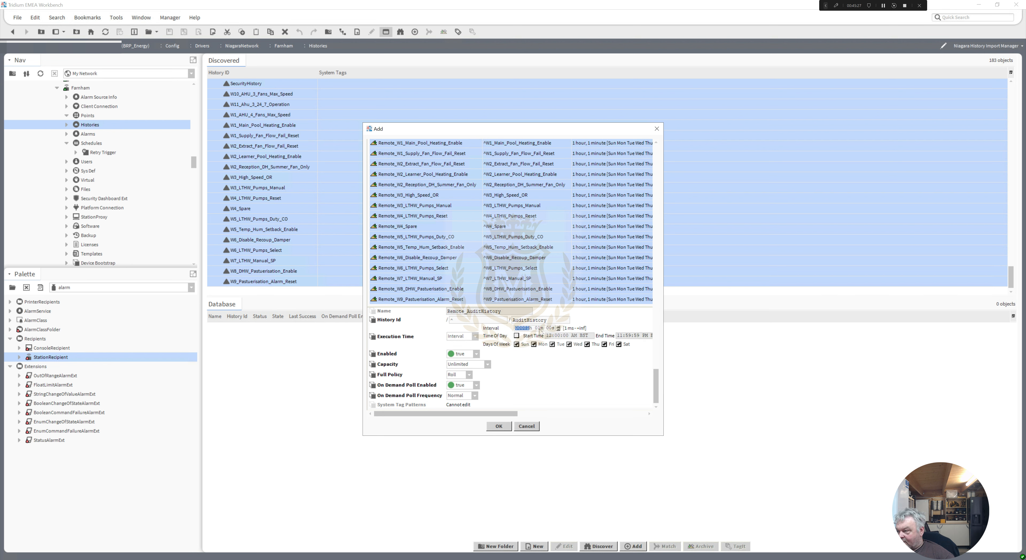
{"action": "left_click", "coordinate": [539, 328]}
{"action": "type", "text": "0"}
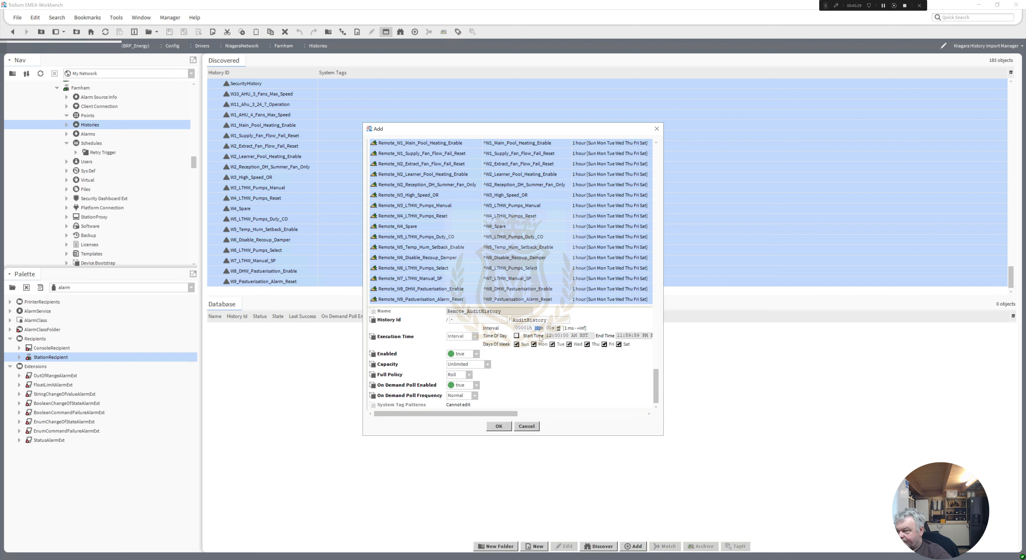
{"action": "left_click", "coordinate": [499, 426]}
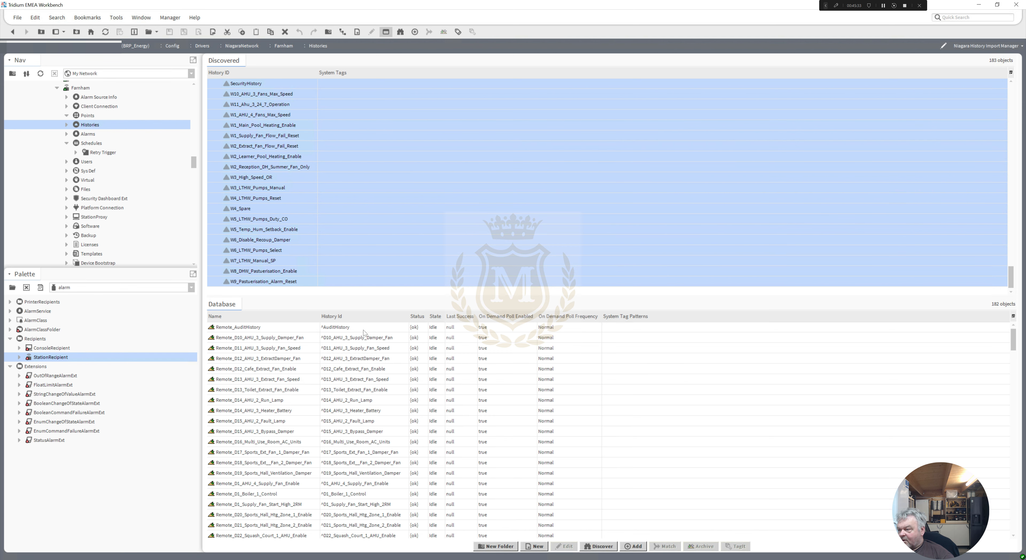
Archive all the imported Farnham histories in the database, from Remote_AuditHistory to Remote_W9_Pastuerisation_Alarm_Reset, and check their import state
{"action": "left_click", "coordinate": [364, 330]}
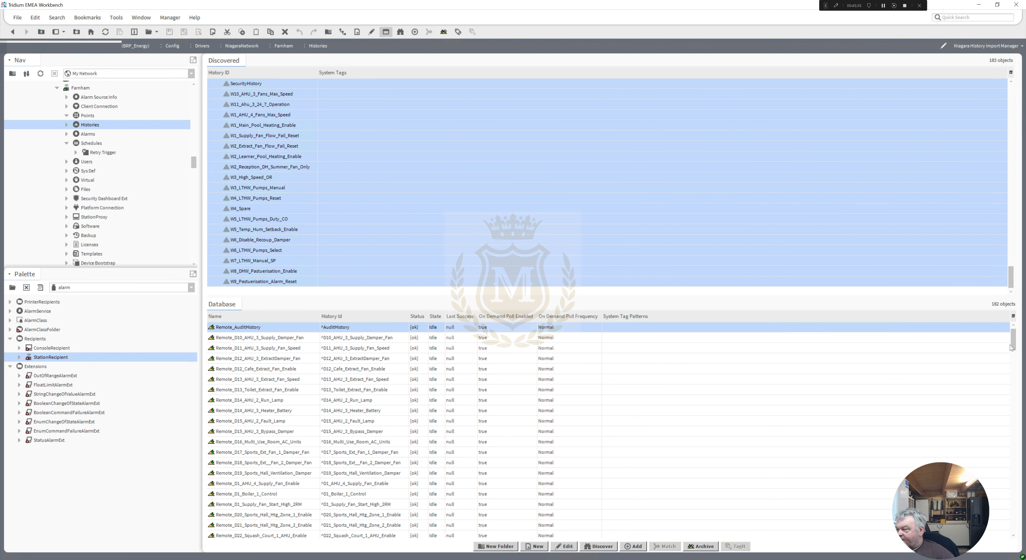
{"action": "left_click_drag", "start_coordinate": [1013, 344], "coordinate": [1014, 554]}
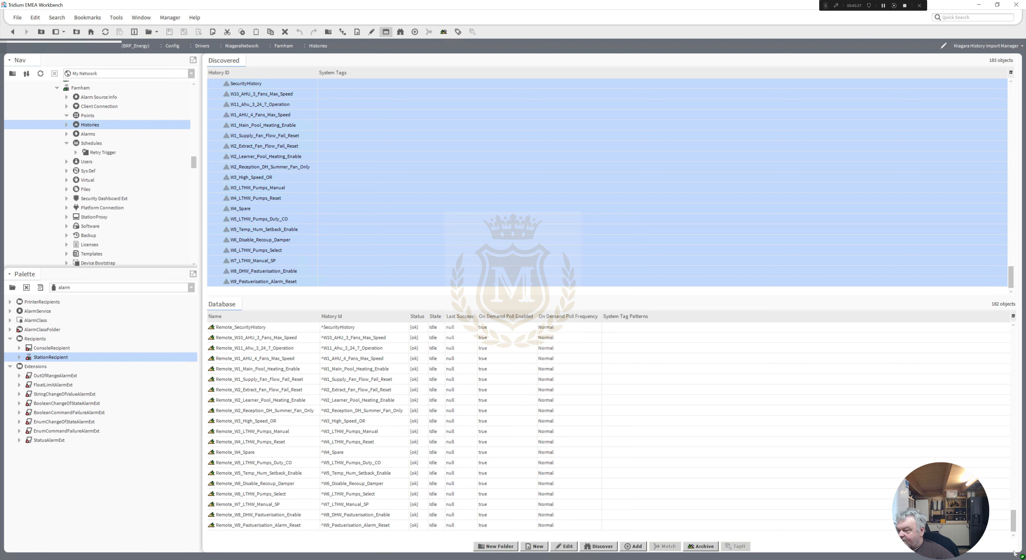
{"action": "left_click", "coordinate": [295, 526], "text": "shift"}
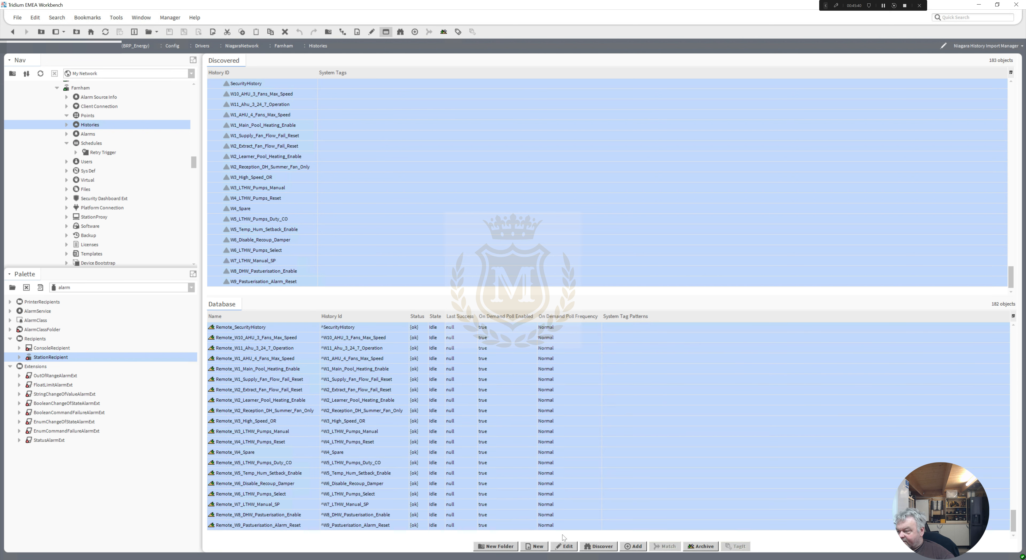
{"action": "left_click", "coordinate": [701, 548]}
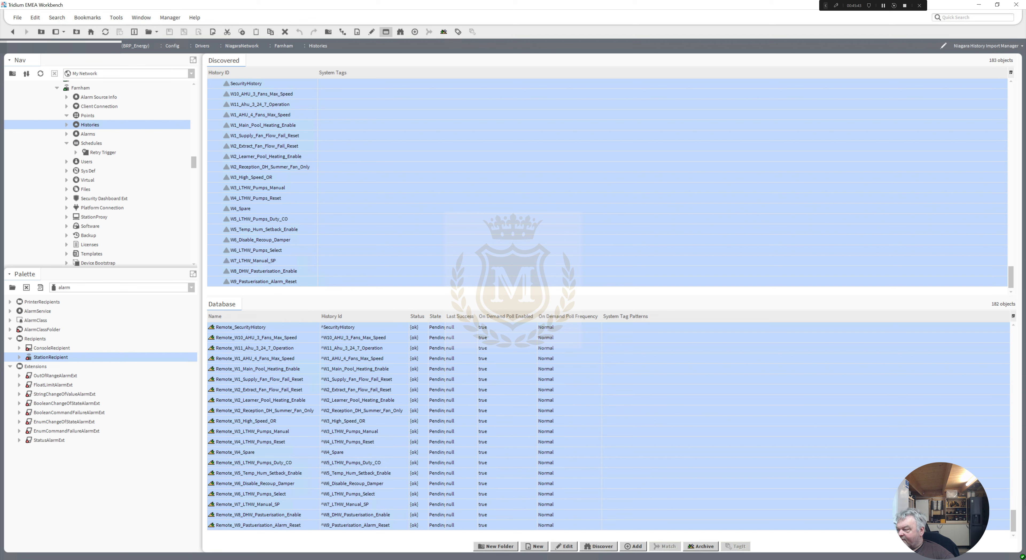
{"action": "left_click_drag", "start_coordinate": [1014, 519], "coordinate": [1010, 312]}
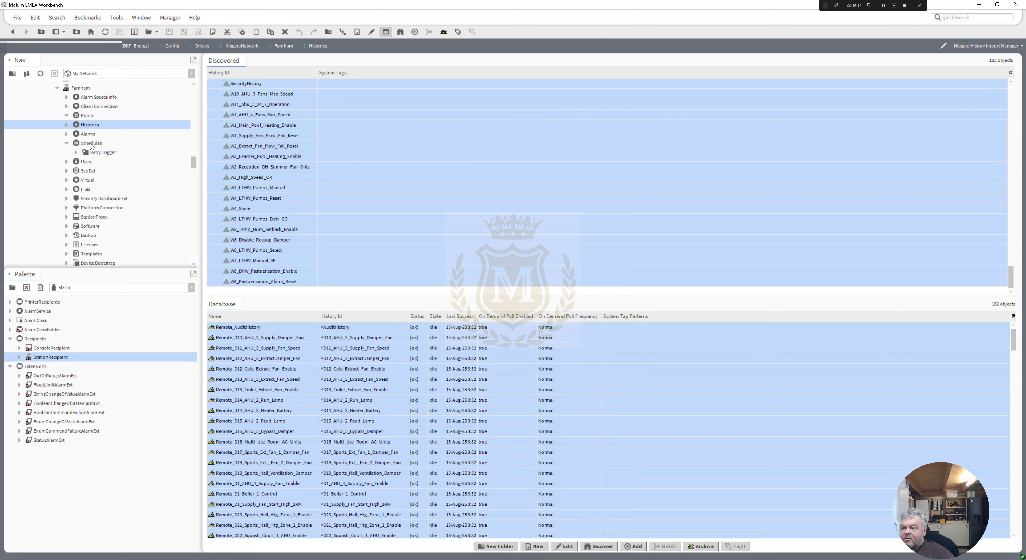
Discover the Farnham station's schedules and add all of them, from Z1-Change Village to Z9-AHU 3 Fan Boost, to the database
{"action": "double_click", "coordinate": [89, 143]}
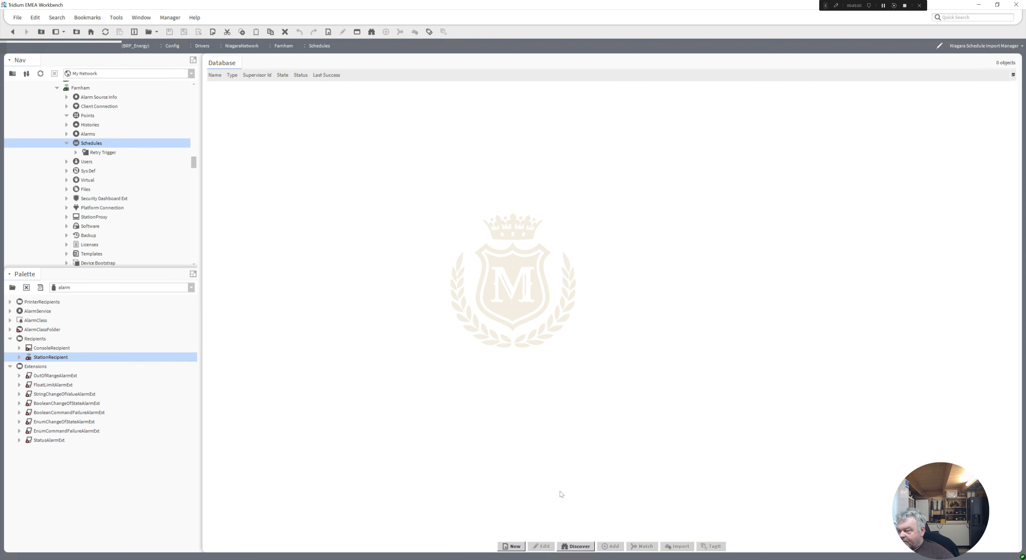
{"action": "left_click", "coordinate": [577, 546]}
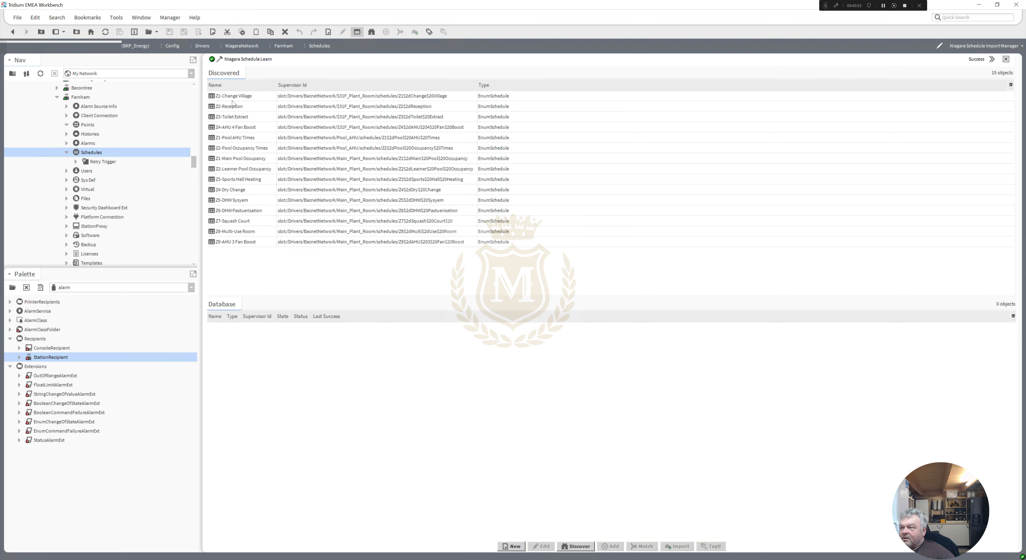
{"action": "left_click", "coordinate": [235, 96]}
{"action": "left_click", "coordinate": [244, 243], "text": "shift"}
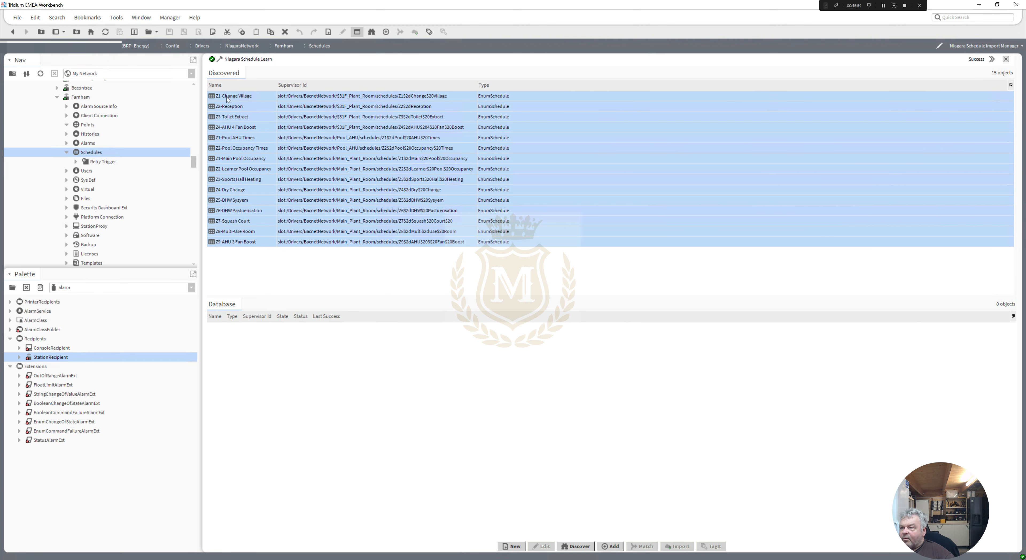
{"action": "left_click_drag", "start_coordinate": [264, 304], "coordinate": [275, 374]}
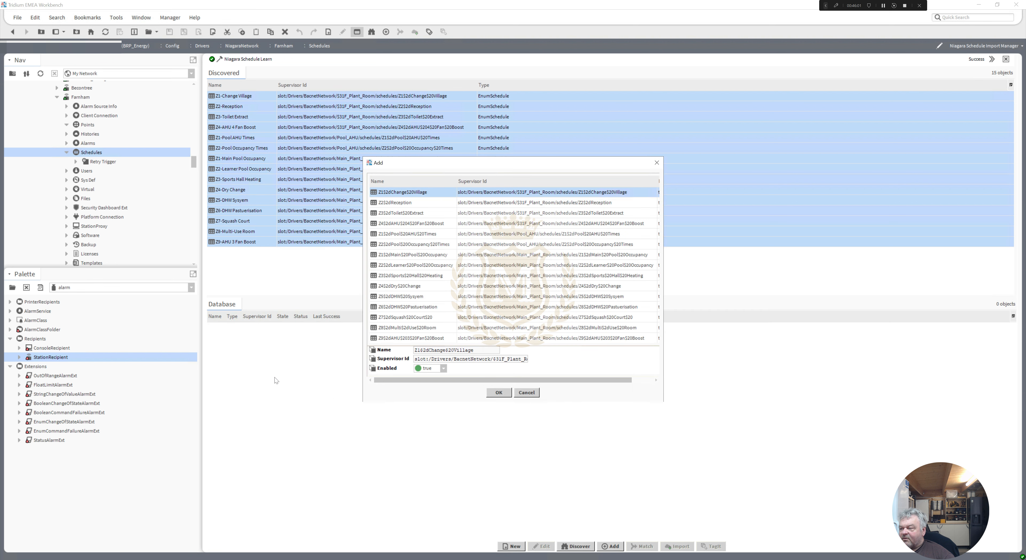
{"action": "left_click", "coordinate": [499, 392]}
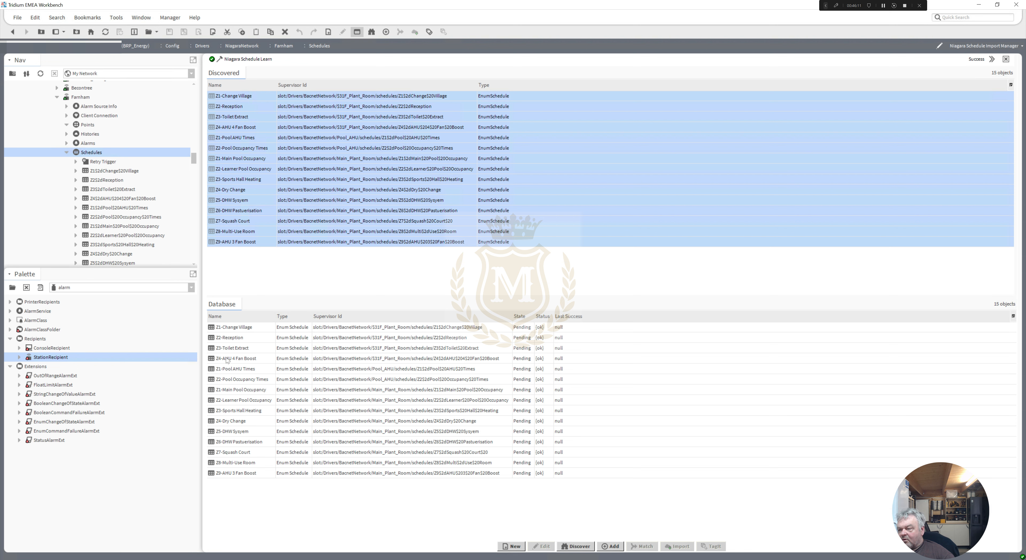
Review the name, supervisor id and enabled setting of the imported Z1-Change Village schedule
{"action": "left_click", "coordinate": [238, 330]}
{"action": "double_click", "coordinate": [239, 331]}
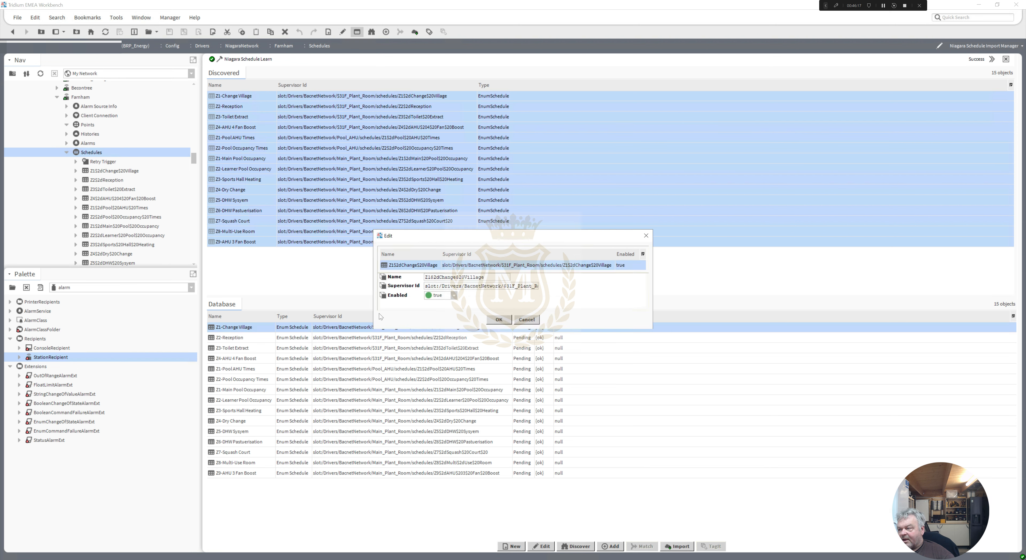
{"action": "left_click", "coordinate": [498, 320]}
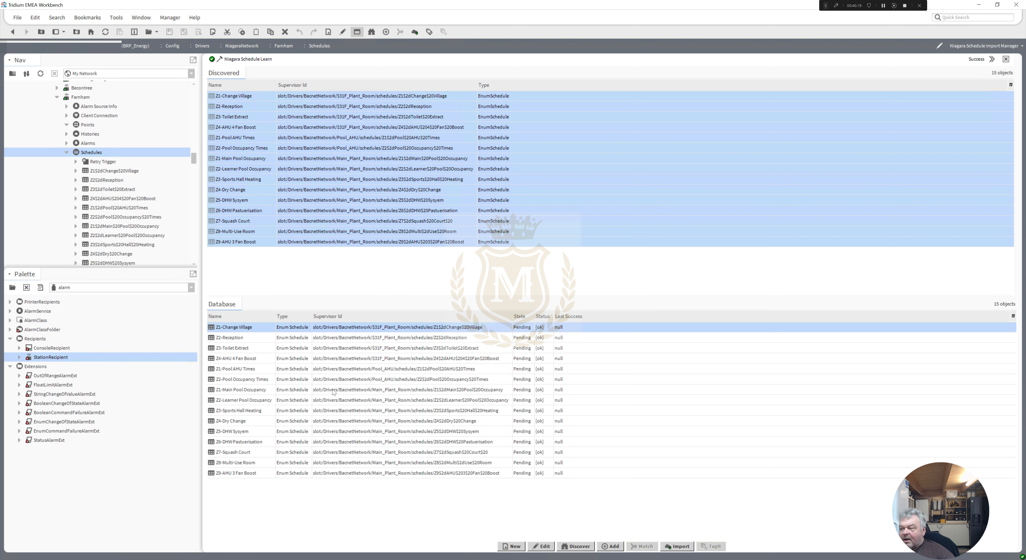
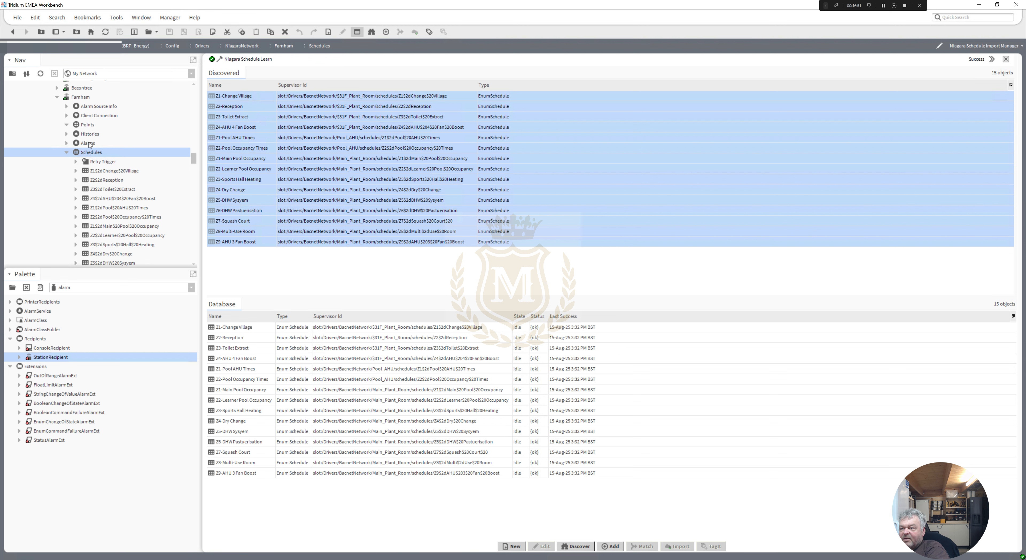
Set the alarm class of the Farnham station's Alarms extension to Farnham and save it
{"action": "double_click", "coordinate": [88, 143]}
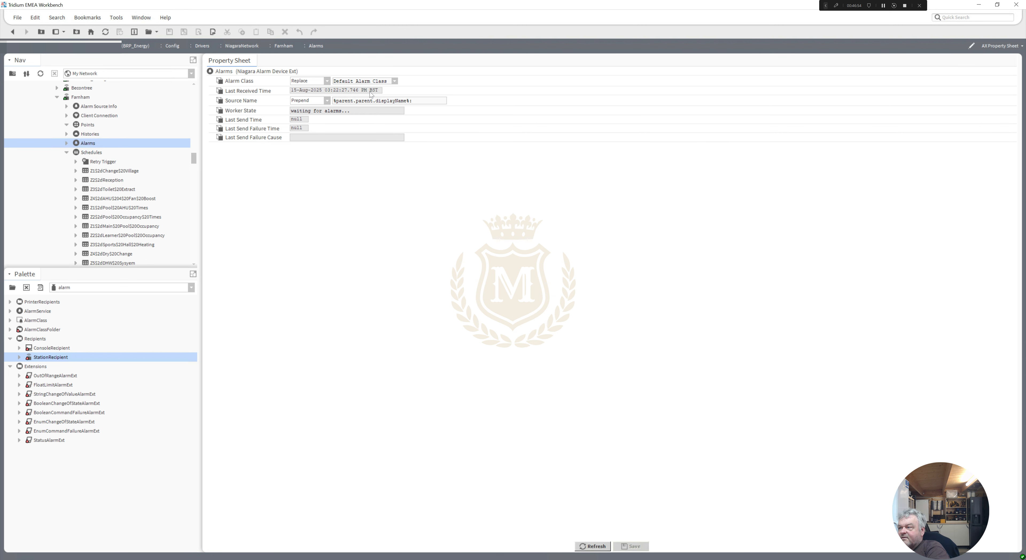
{"action": "left_click", "coordinate": [394, 82]}
{"action": "left_click_drag", "start_coordinate": [397, 108], "coordinate": [394, 212]}
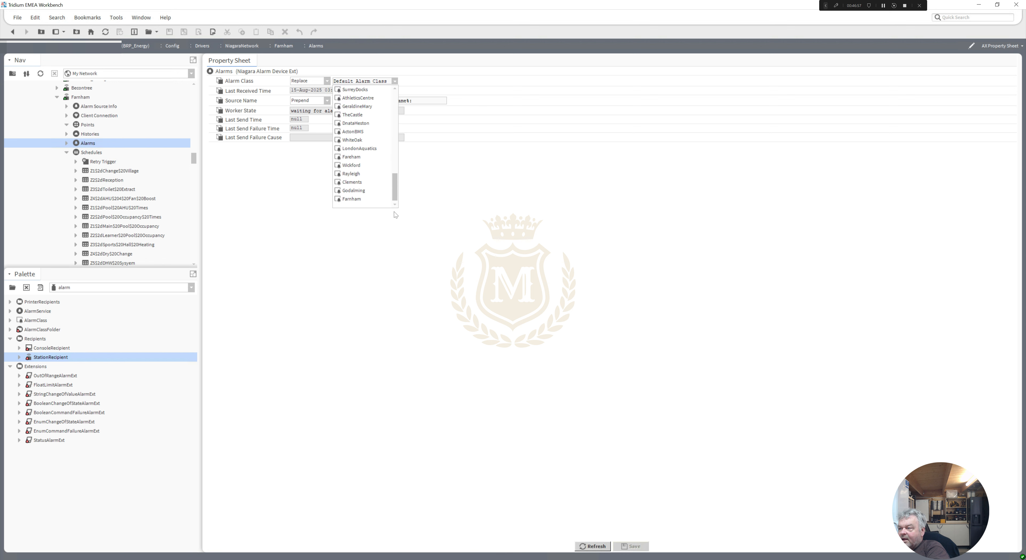
{"action": "left_click", "coordinate": [355, 199]}
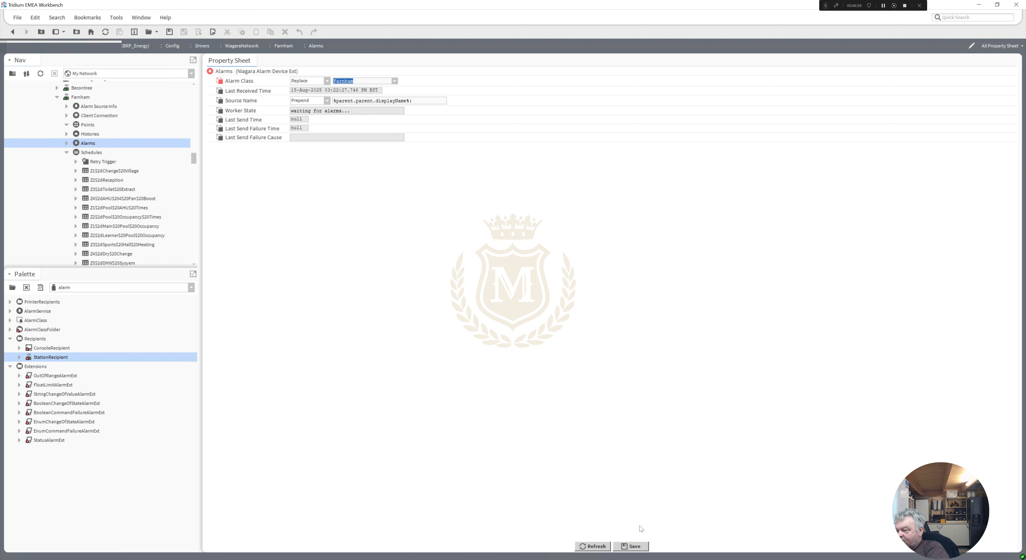
{"action": "key", "text": "ctrl+s"}
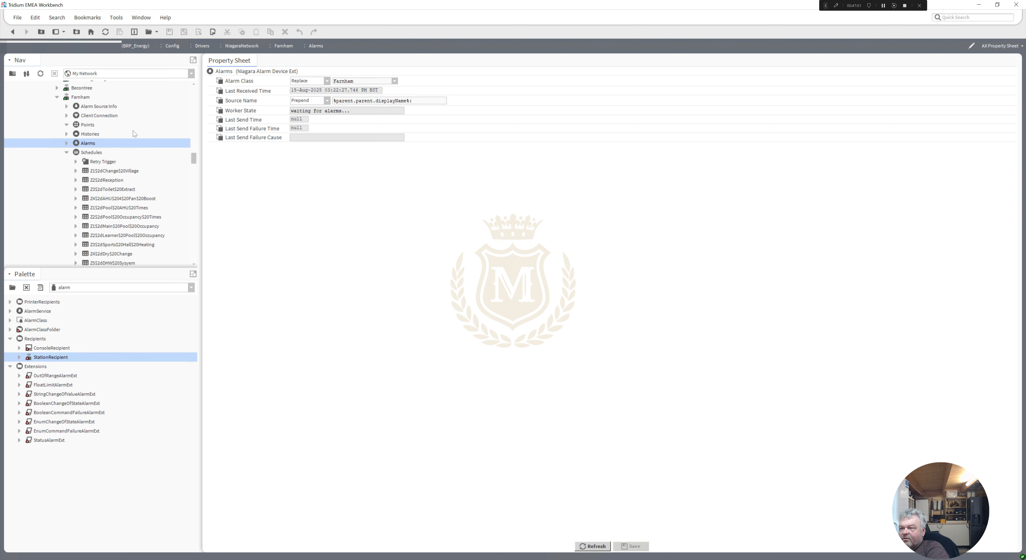
Set the alarm class in Farnham's Alarm Source Info to Farnham and save the change
{"action": "left_click", "coordinate": [98, 107]}
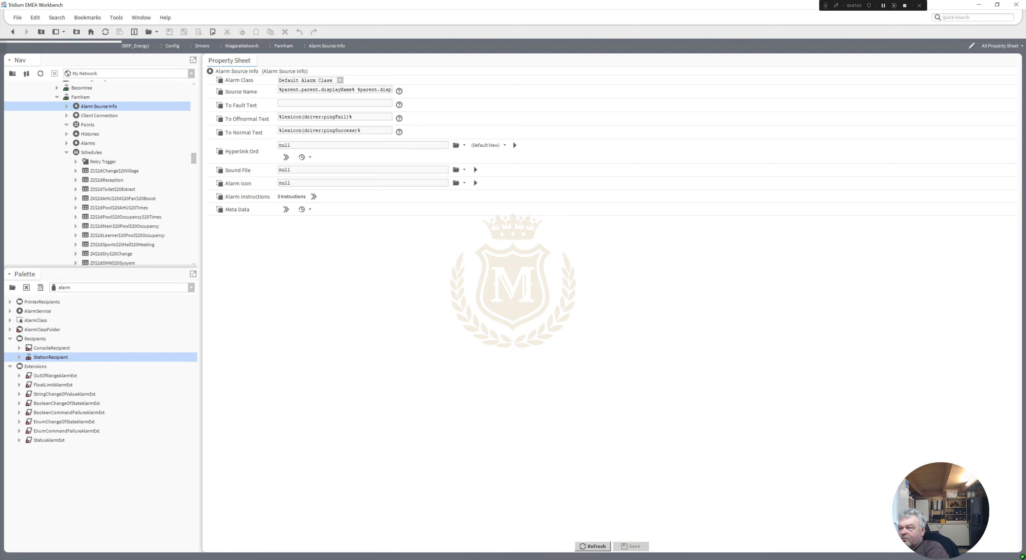
{"action": "left_click", "coordinate": [341, 81]}
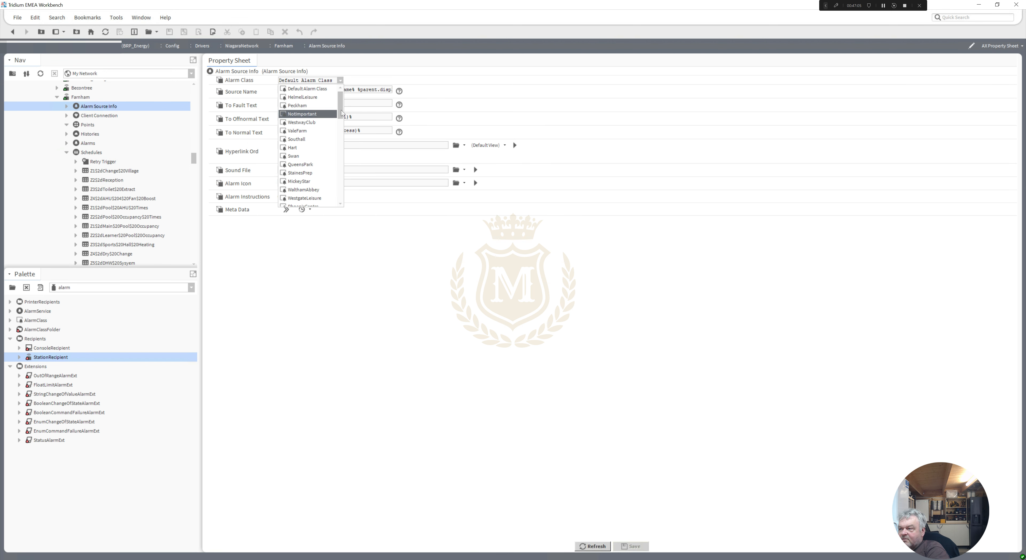
{"action": "left_click_drag", "start_coordinate": [340, 110], "coordinate": [346, 216]}
{"action": "left_click", "coordinate": [301, 200]}
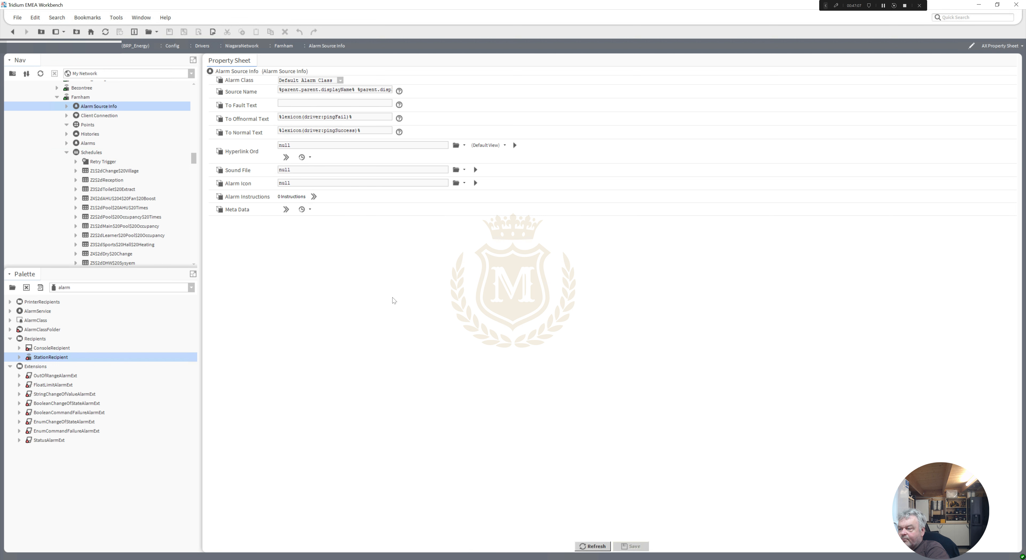
{"action": "left_click", "coordinate": [632, 547]}
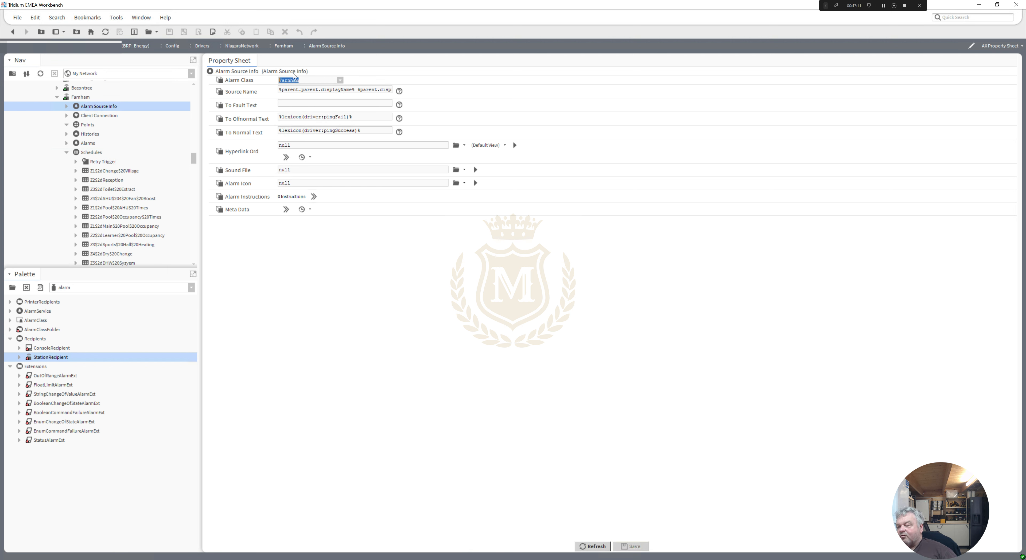
Discover the Farnham station's points, querying Config for objects of type Control Point
{"action": "double_click", "coordinate": [87, 125]}
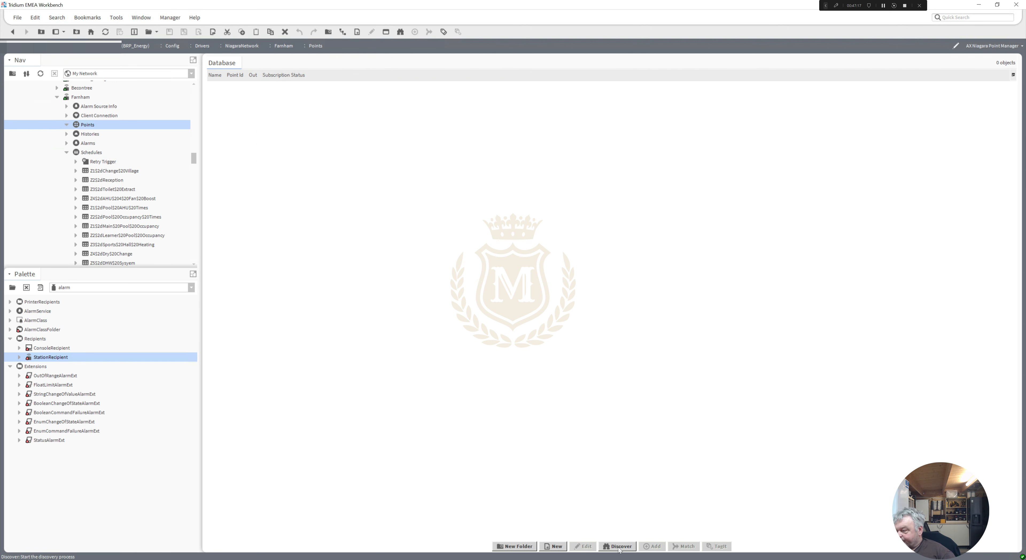
{"action": "left_click", "coordinate": [602, 545]}
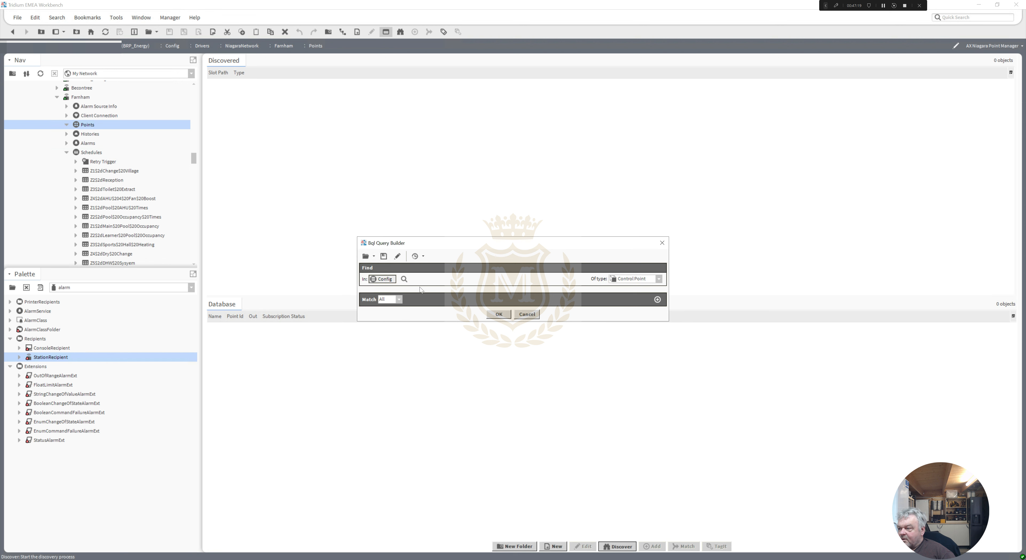
{"action": "left_click", "coordinate": [500, 314]}
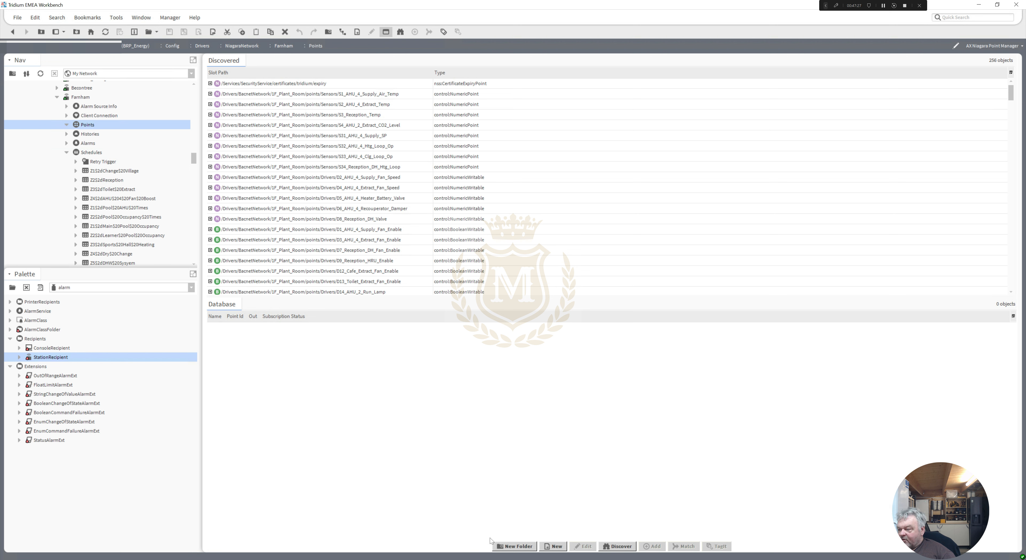
Create a folder named 1F_Plant_Room under the Farnham station's Points
{"action": "left_click", "coordinate": [515, 547]}
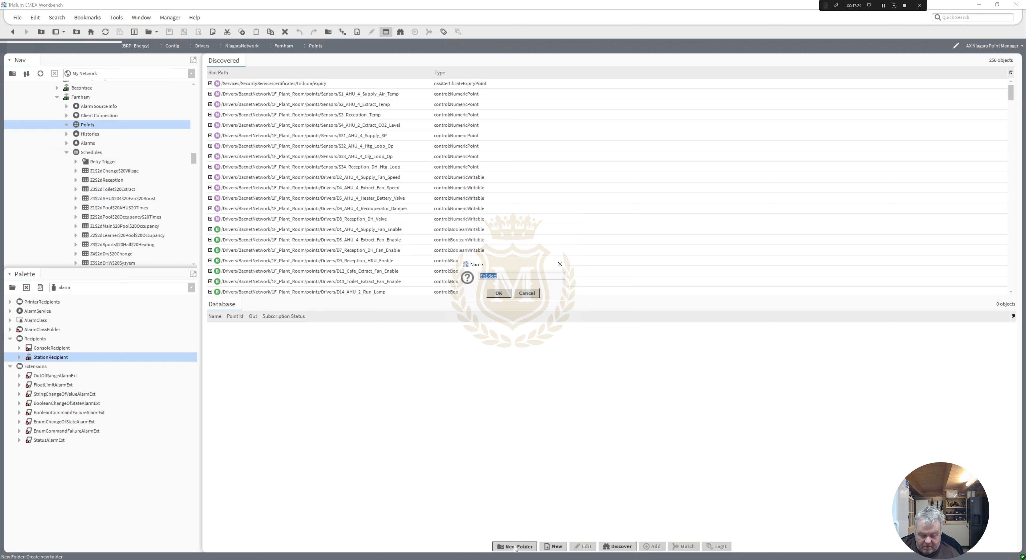
{"action": "type", "text": "1F_Pl"}
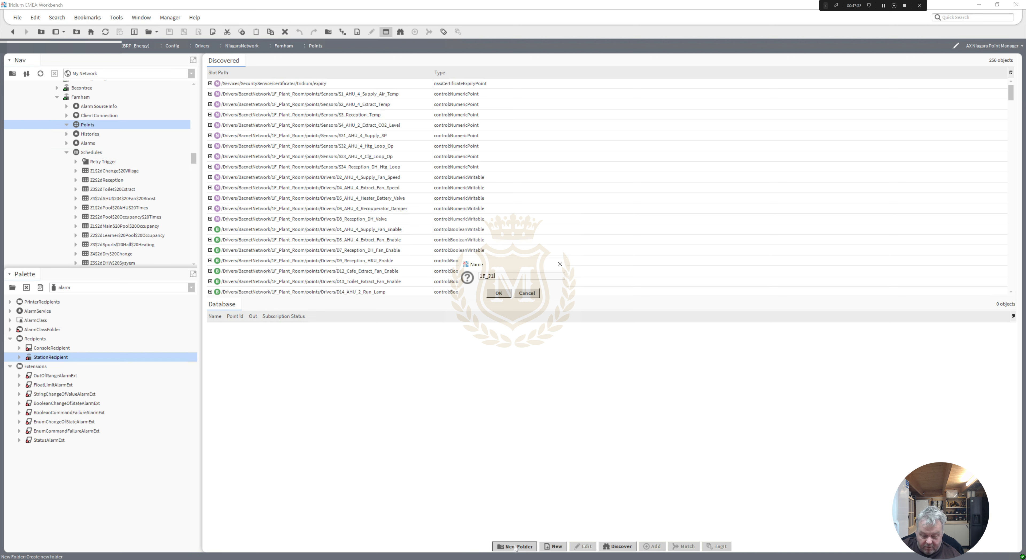
{"action": "type", "text": "ant_R"}
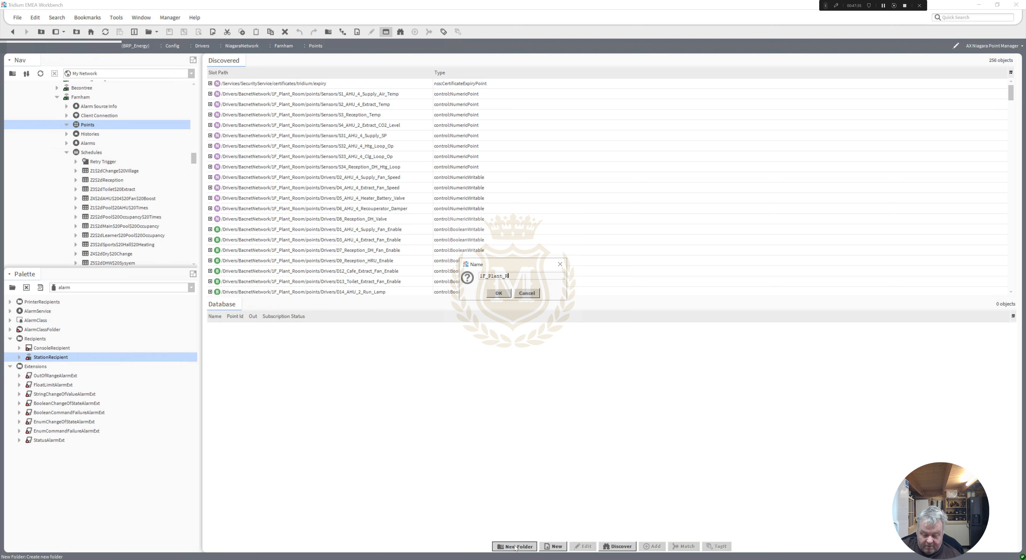
{"action": "type", "text": "oom"}
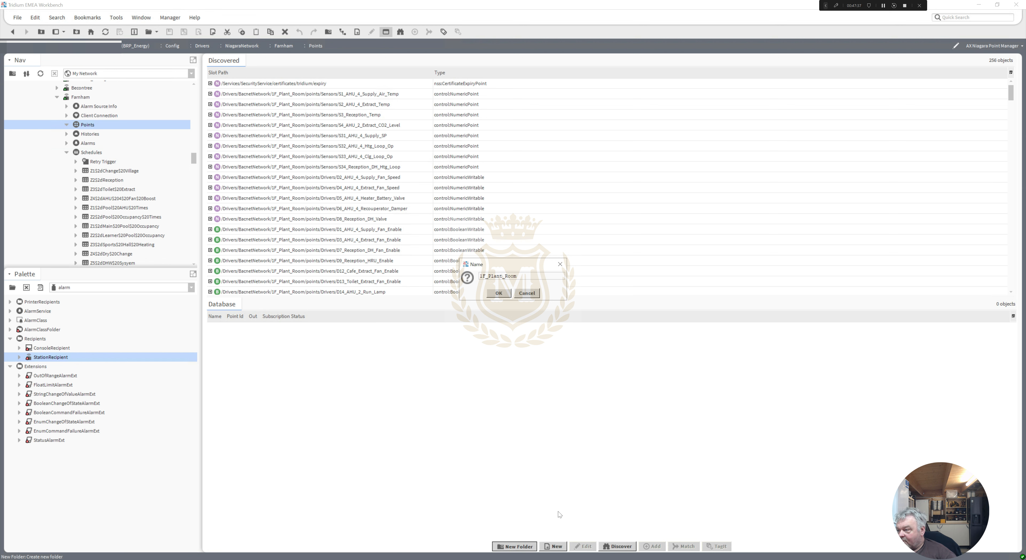
{"action": "left_click", "coordinate": [498, 293]}
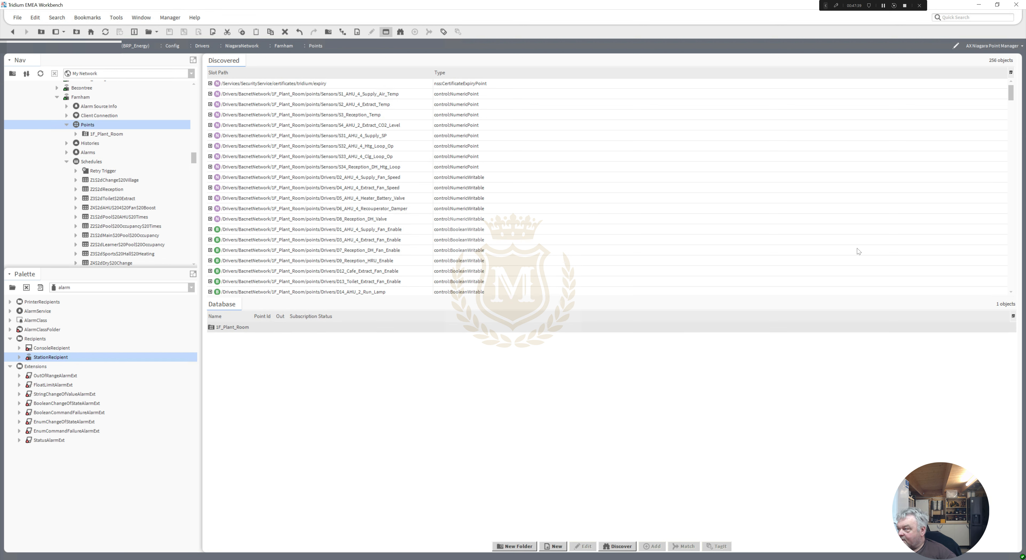
Create a second folder named Pool_AHU under Farnham's Points, matching the discovered BACnet device path
{"action": "left_click_drag", "start_coordinate": [1012, 97], "coordinate": [1018, 141]}
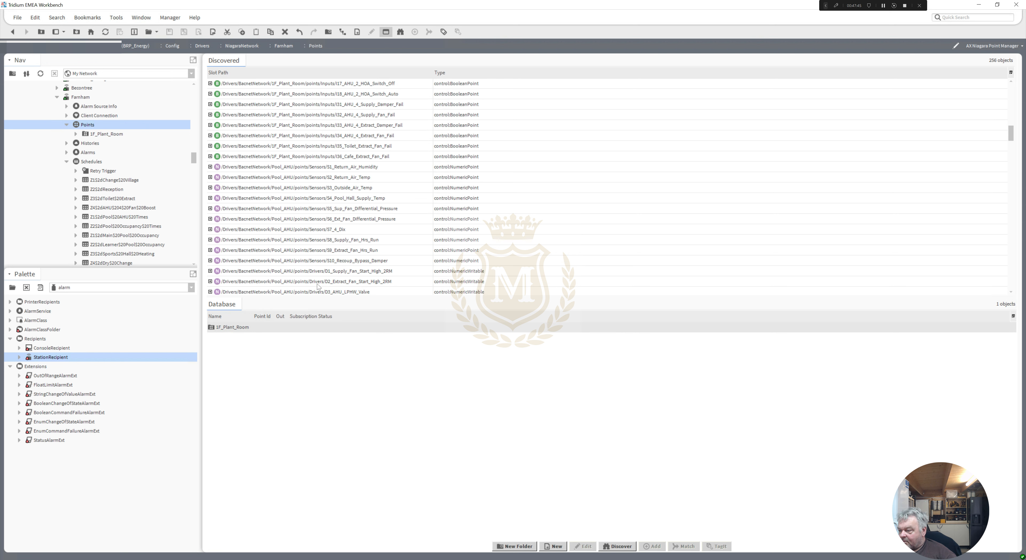
{"action": "left_click", "coordinate": [515, 547]}
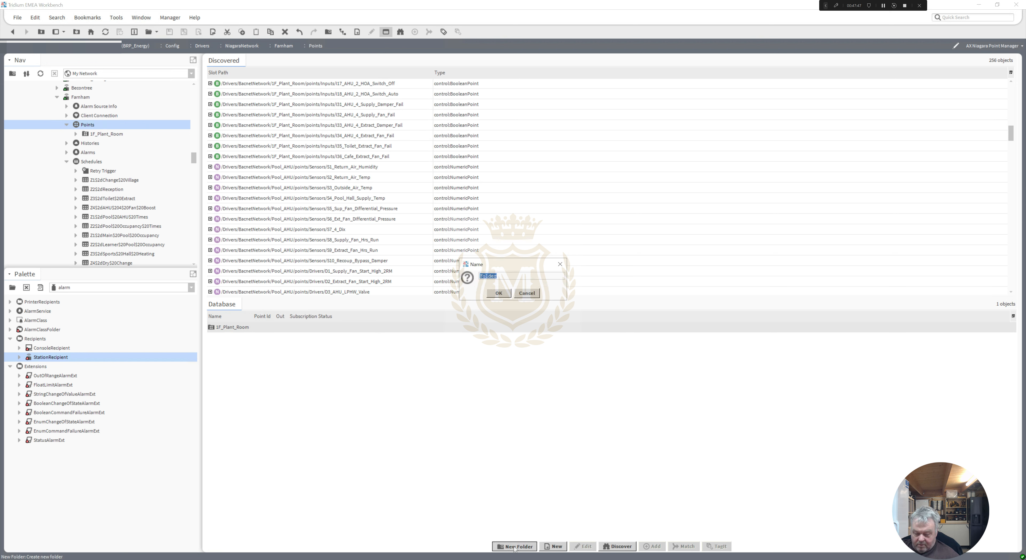
{"action": "type", "text": "Eool"}
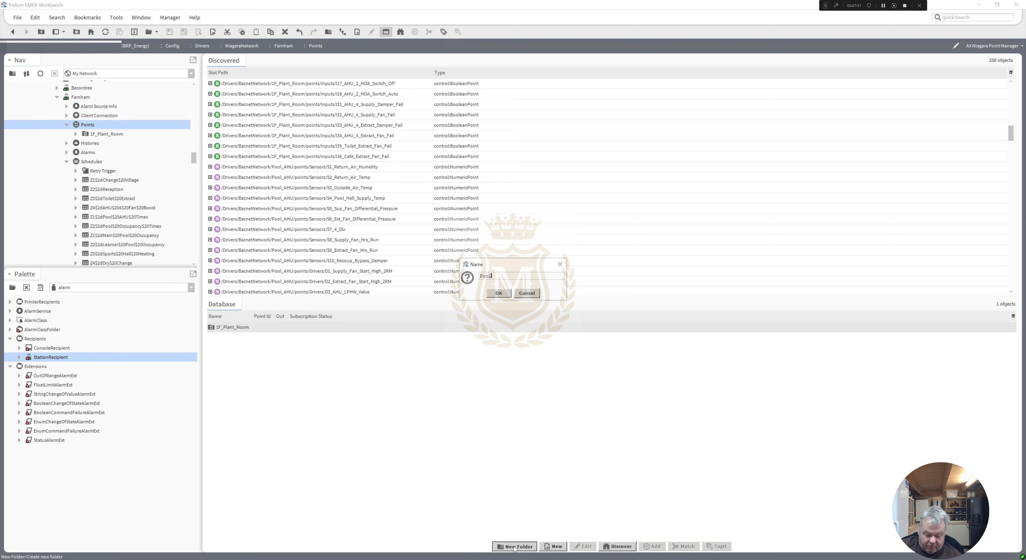
{"action": "type", "text": "_AHU"}
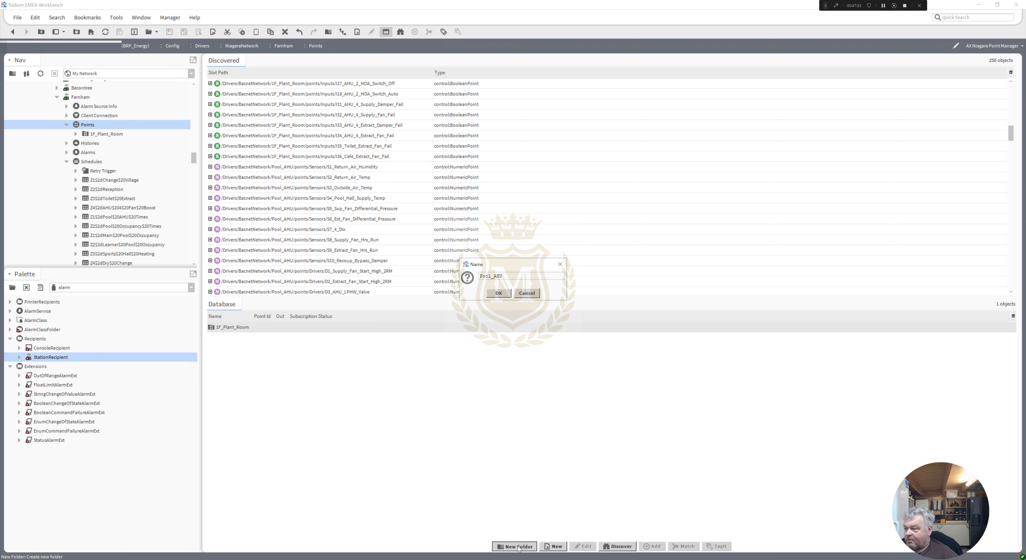
{"action": "left_click", "coordinate": [498, 293]}
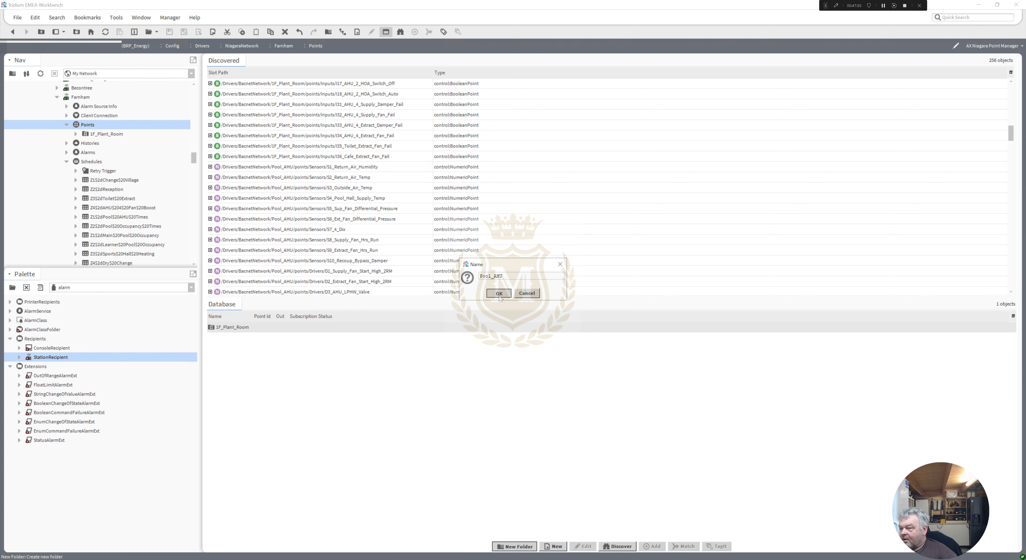
Create a third folder named Main_Plant_Room under Farnham's Points, matching the discovered slot paths
{"action": "left_click_drag", "start_coordinate": [1011, 136], "coordinate": [1020, 182]}
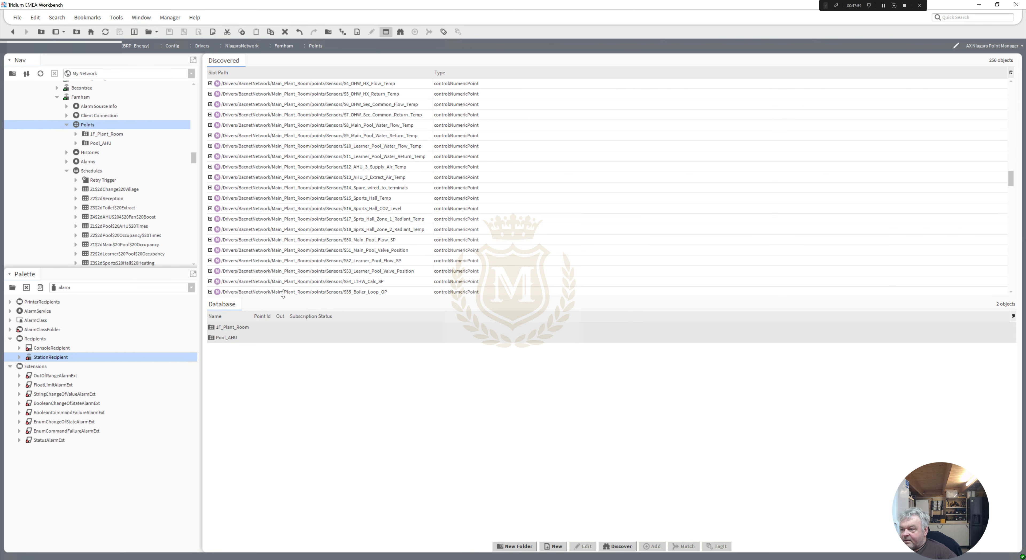
{"action": "left_click", "coordinate": [516, 547]}
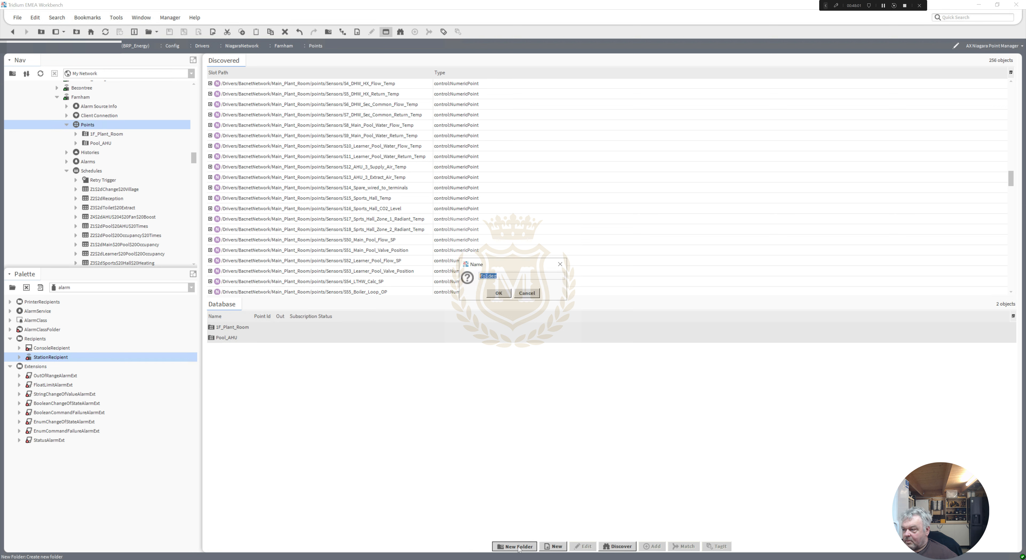
{"action": "type", "text": "Mai"}
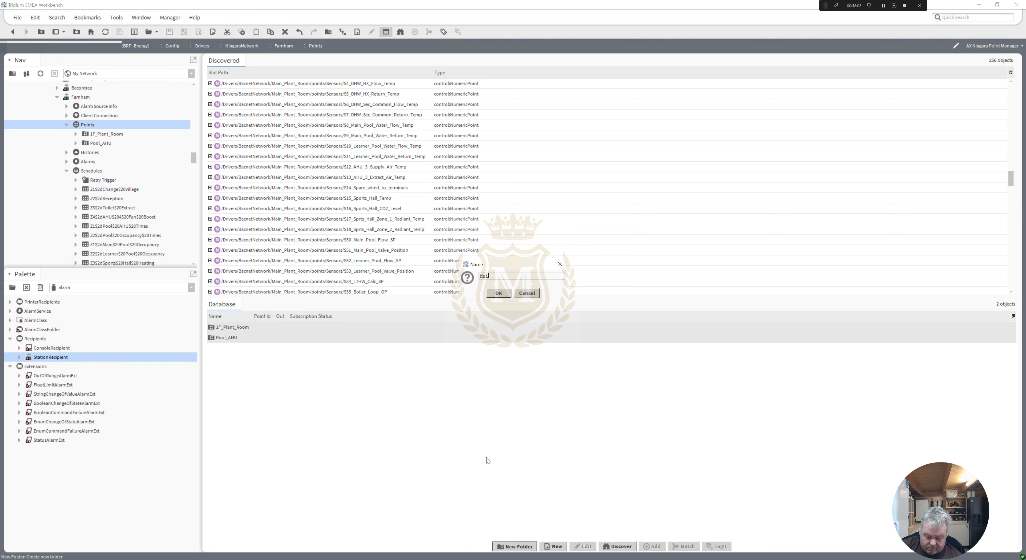
{"action": "type", "text": "n_Plant_Room"}
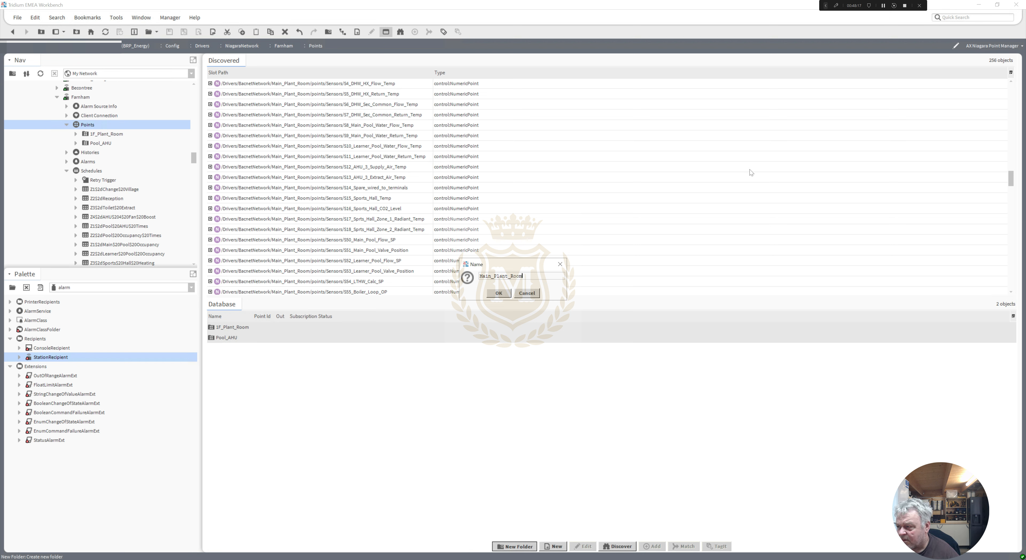
{"action": "left_click", "coordinate": [499, 294]}
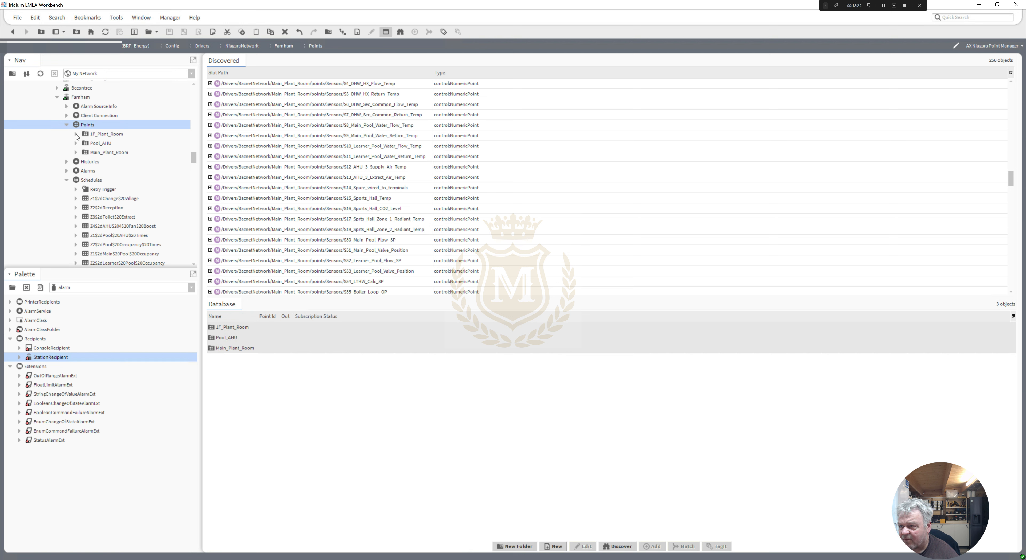
Create a folder named Points inside the 1F_Plant_Room folder
{"action": "double_click", "coordinate": [101, 136]}
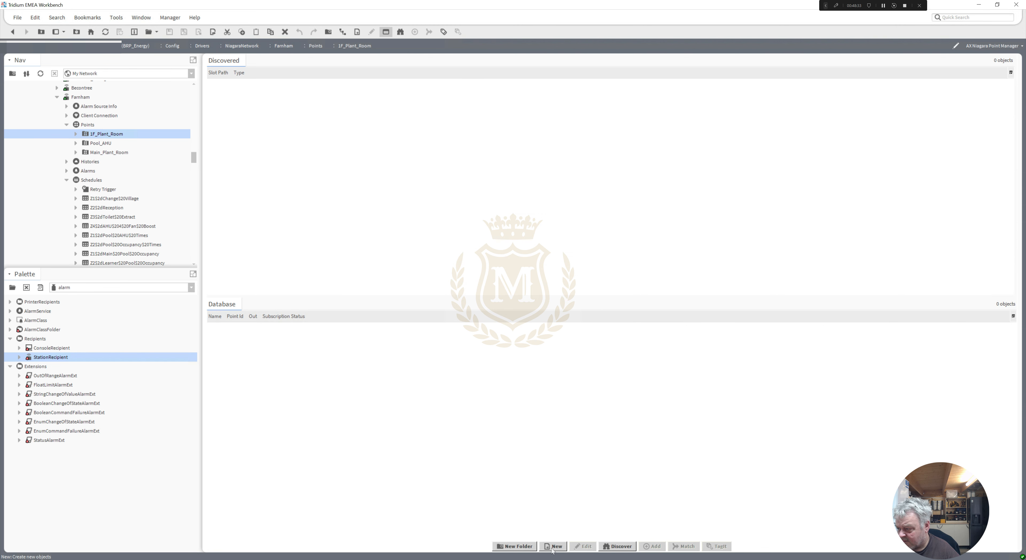
{"action": "left_click", "coordinate": [521, 546]}
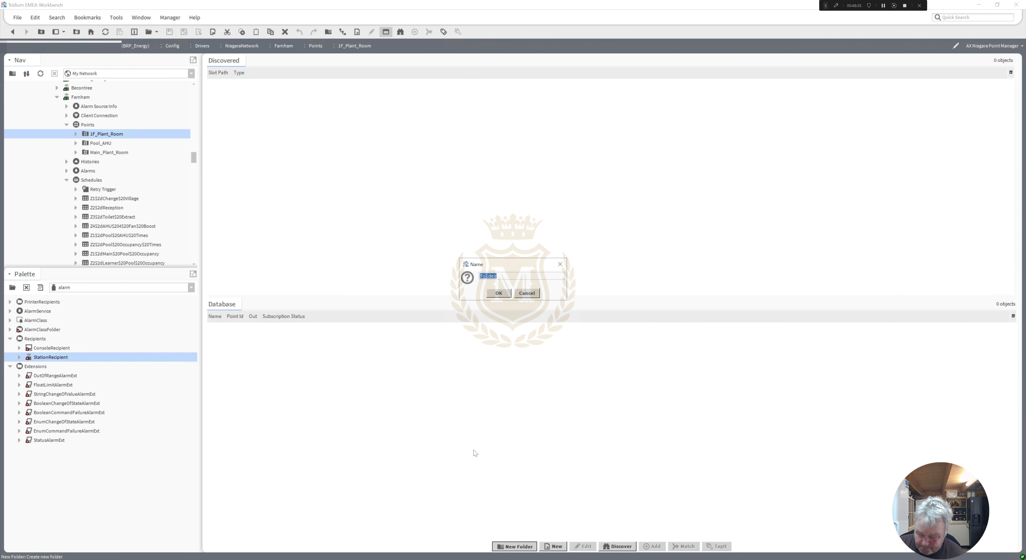
{"action": "type", "text": "po"}
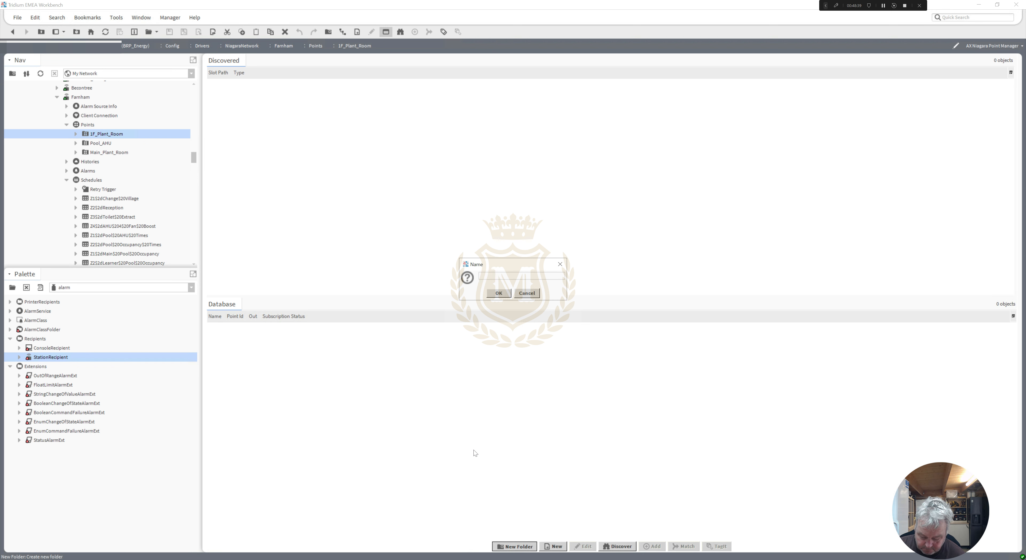
{"action": "type", "text": "oints"}
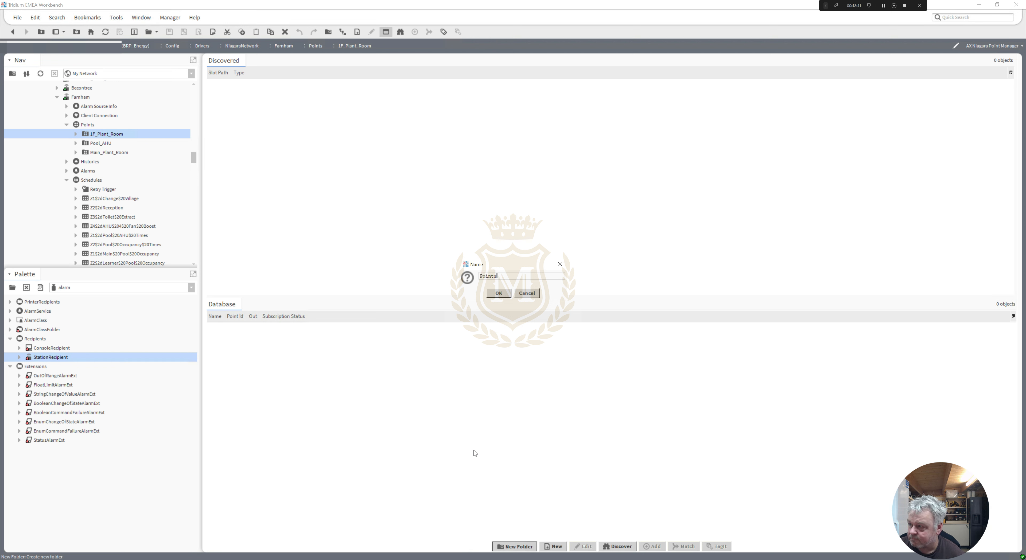
{"action": "key", "text": "Return"}
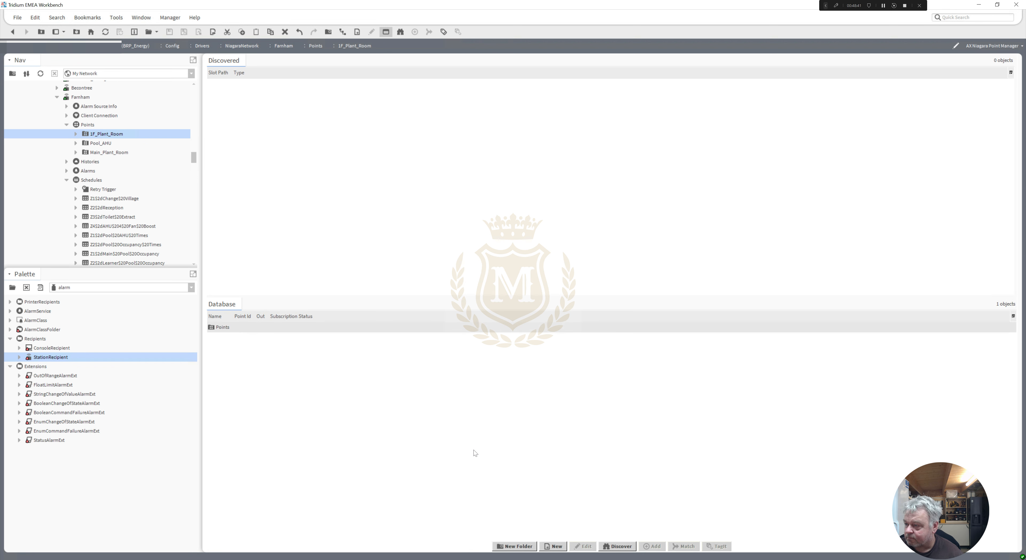
Discover points from within 1F_Plant_Room's Points subfolder, querying Config for objects of type Control Point
{"action": "double_click", "coordinate": [218, 327]}
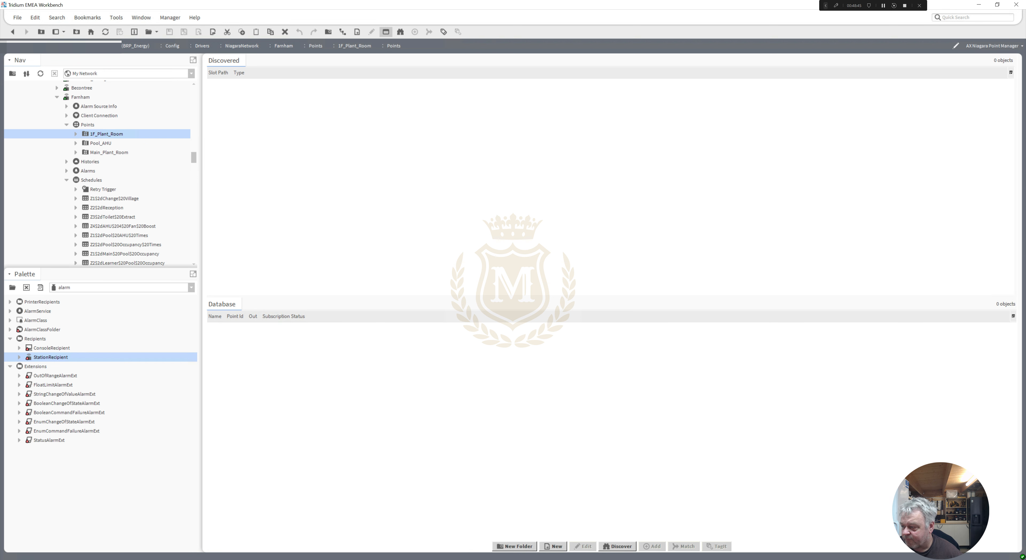
{"action": "left_click", "coordinate": [602, 548]}
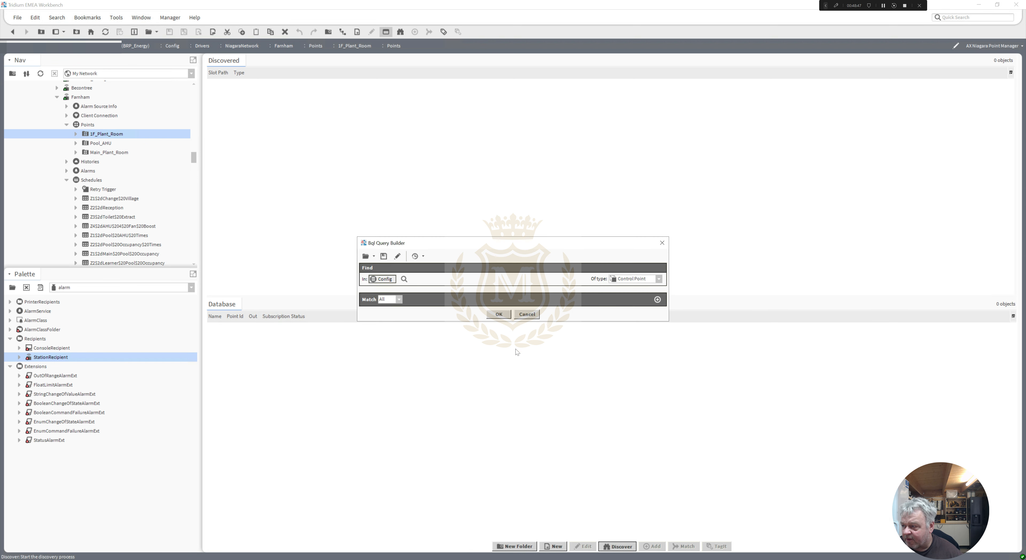
{"action": "left_click", "coordinate": [500, 316]}
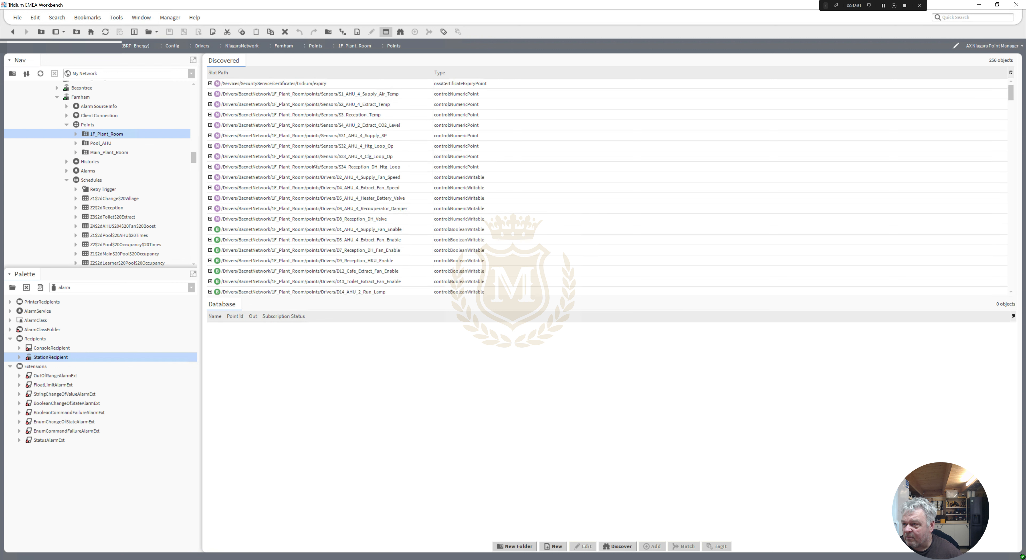
Rename the Points subfolder of 1F_Plant_Room to lowercase points
{"action": "left_click", "coordinate": [76, 134]}
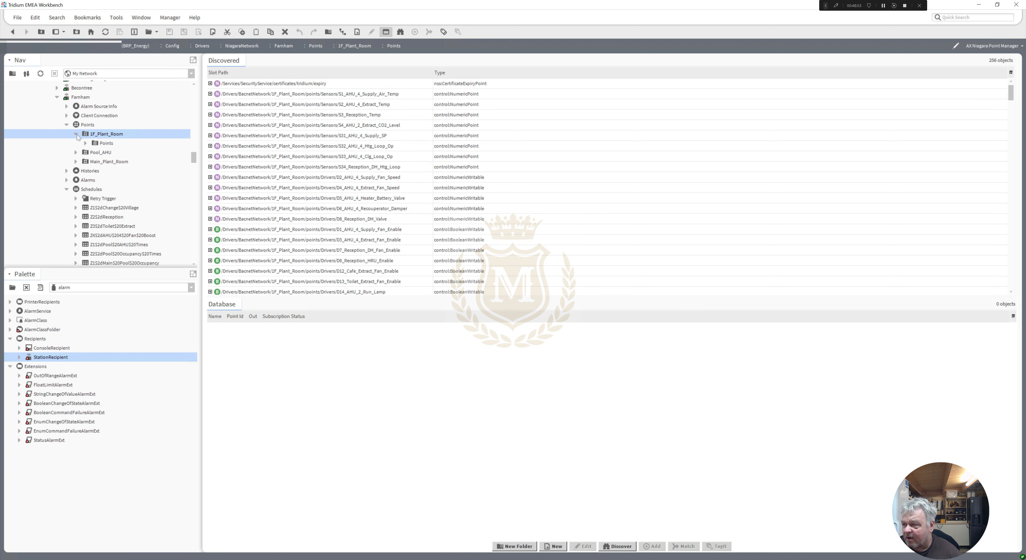
{"action": "left_click", "coordinate": [104, 144]}
{"action": "right_click", "coordinate": [102, 145]}
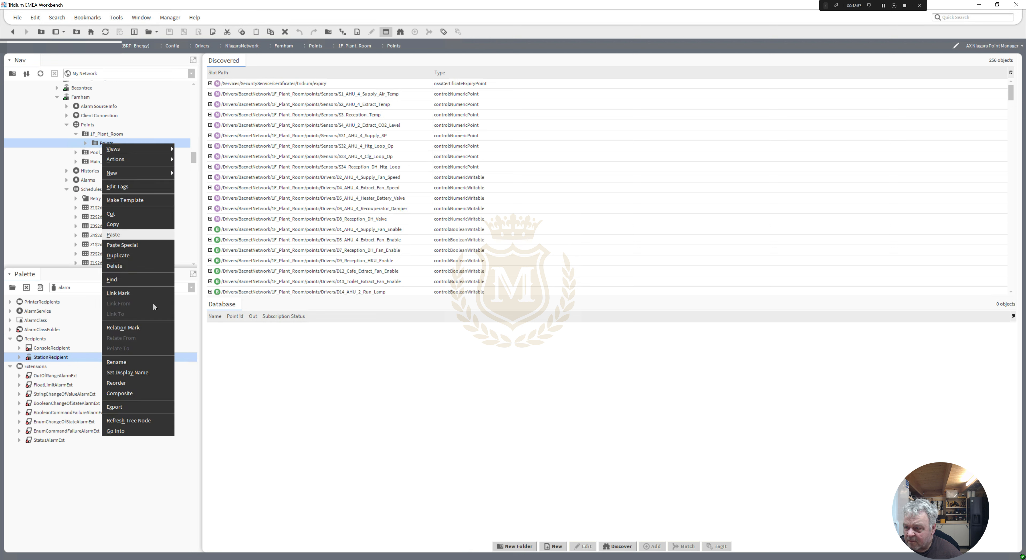
{"action": "left_click", "coordinate": [116, 362]}
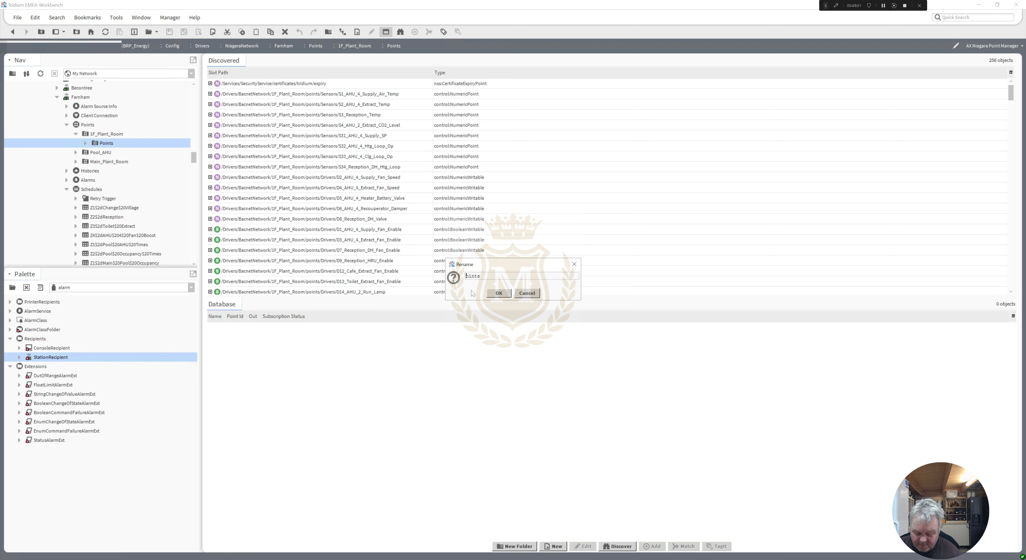
{"action": "left_click", "coordinate": [498, 294]}
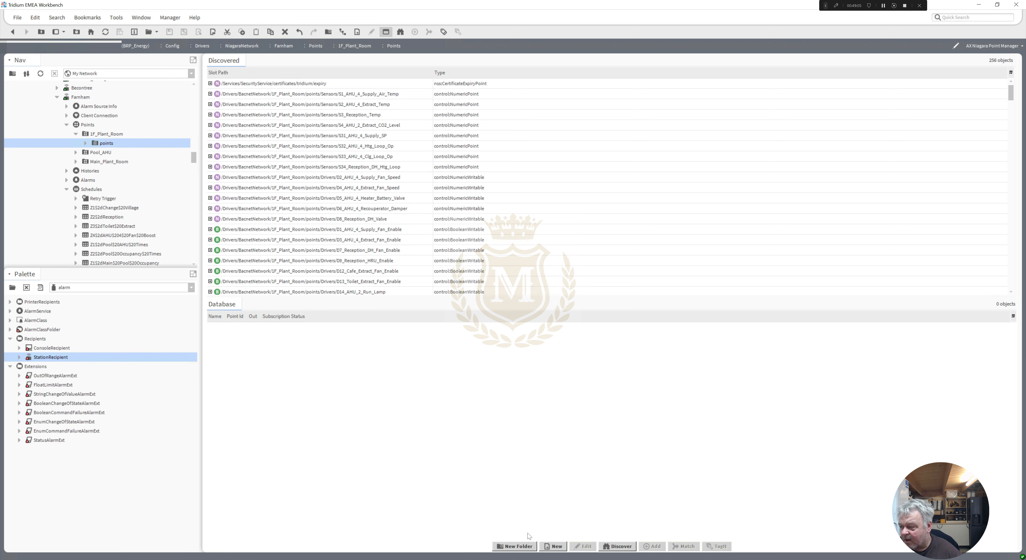
Create a folder named Sensors inside the points subfolder of 1F_Plant_Room
{"action": "left_click", "coordinate": [518, 546]}
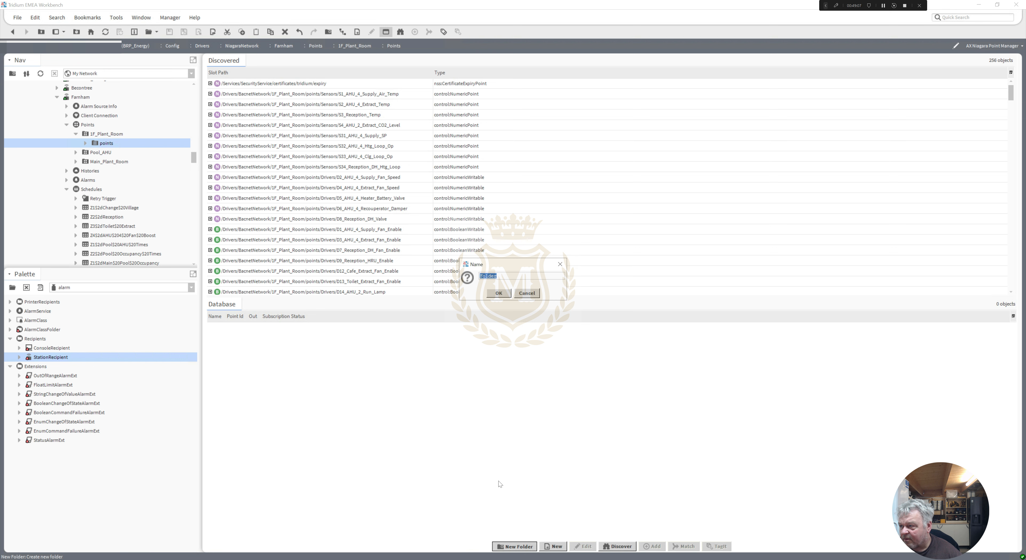
{"action": "type", "text": "Se"}
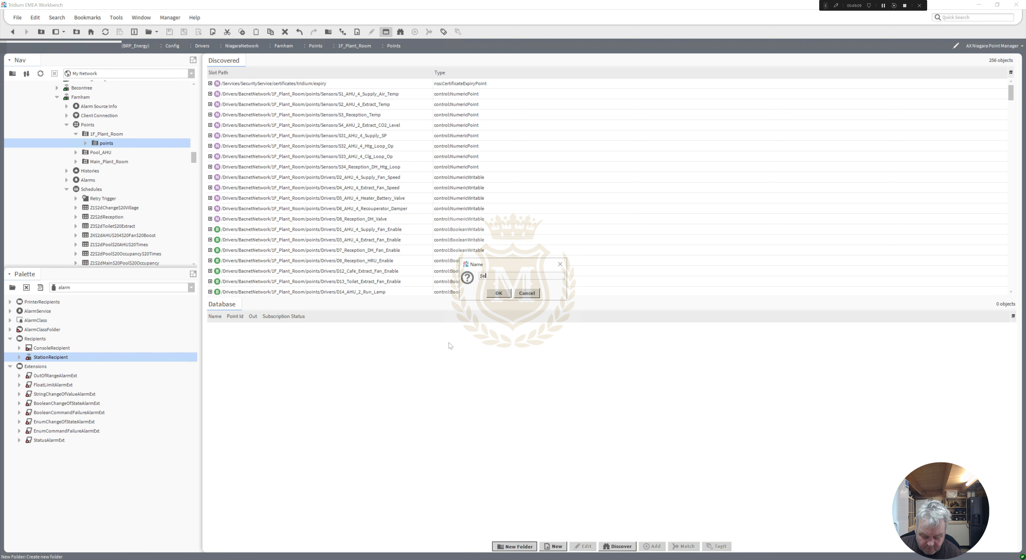
{"action": "type", "text": "nsorsa"}
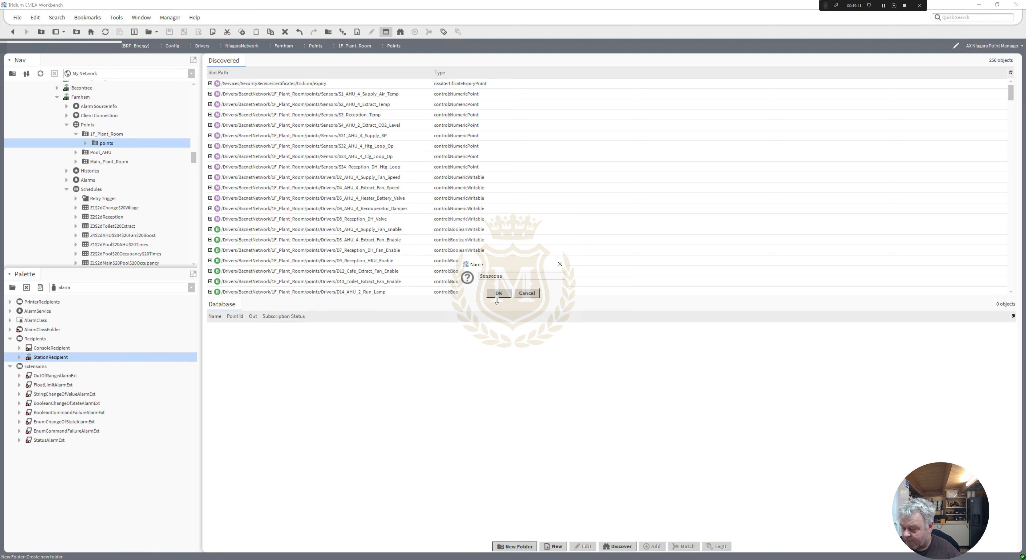
{"action": "left_click", "coordinate": [498, 295]}
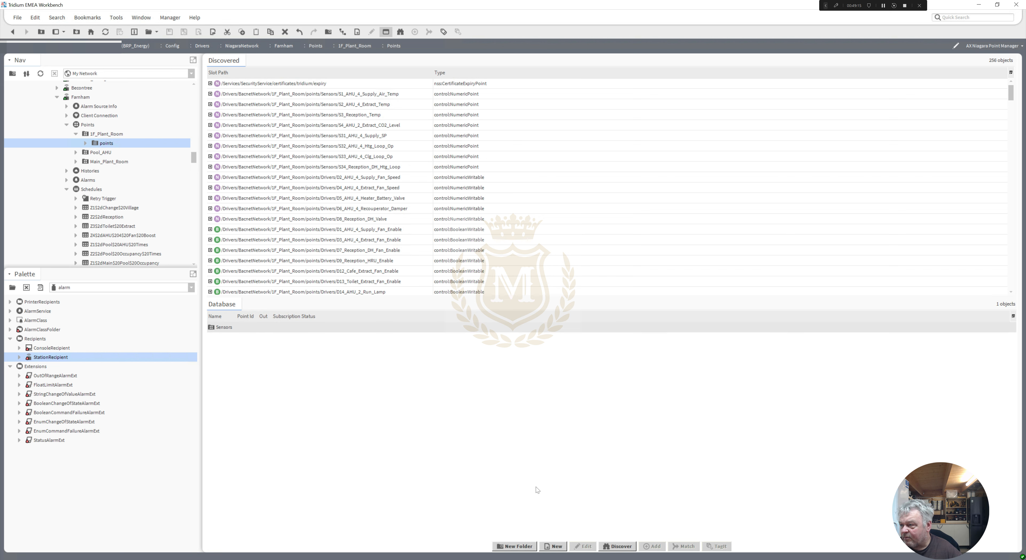
Create a folder named Drivers beside Sensors in 1F_Plant_Room's points subfolder
{"action": "left_click", "coordinate": [524, 548]}
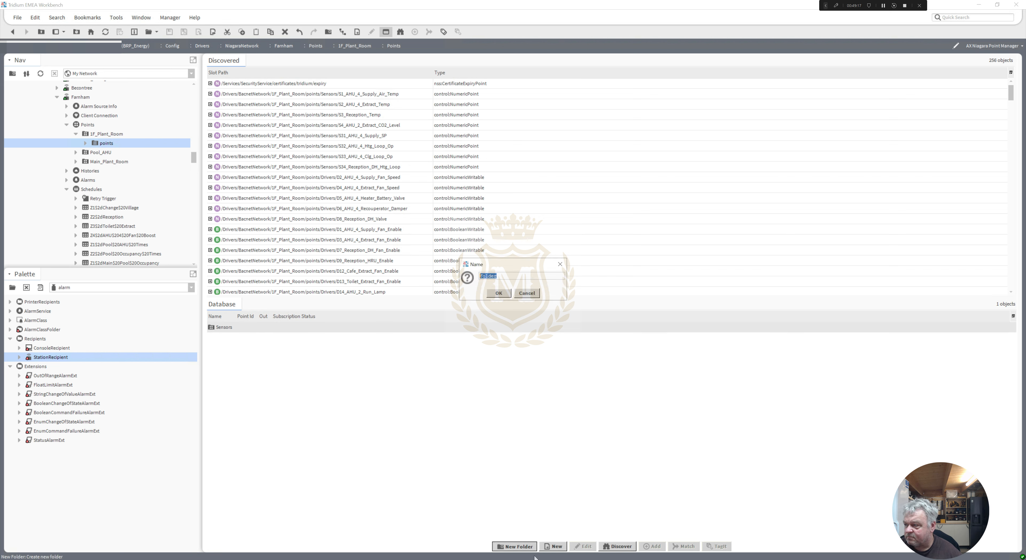
{"action": "type", "text": "Drivers"}
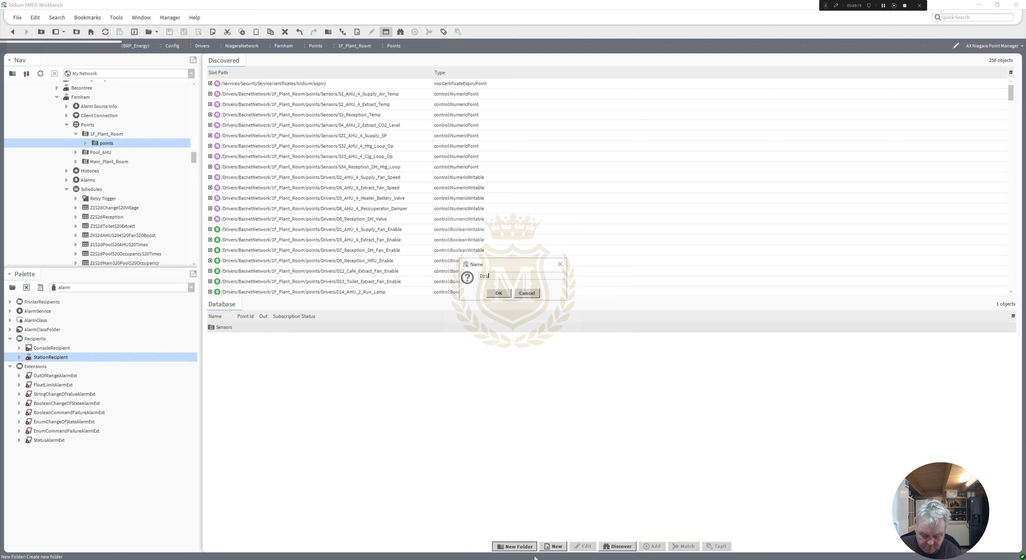
{"action": "left_click", "coordinate": [498, 294]}
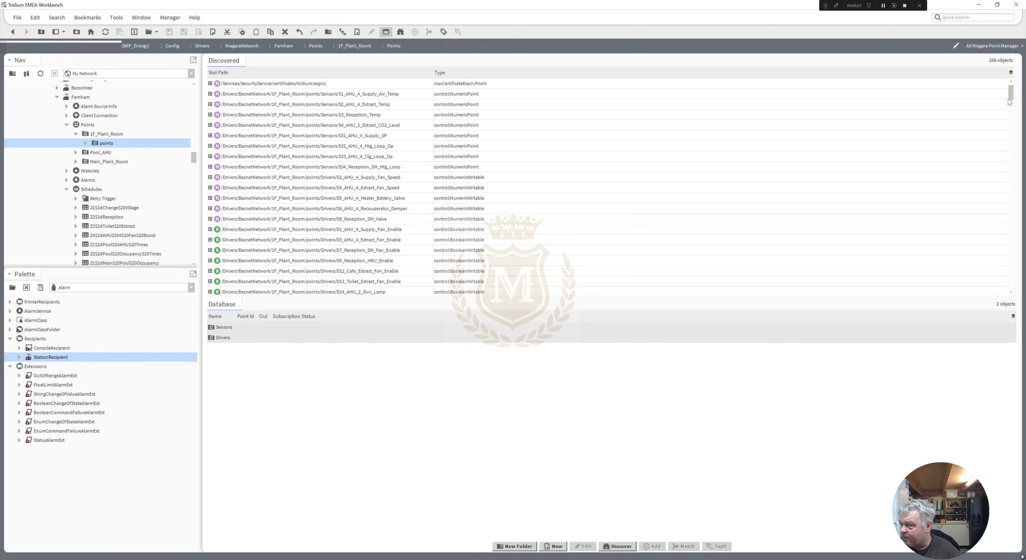
{"action": "scroll", "coordinate": [1017, 111], "scroll_direction": "down", "scroll_amount": 10}
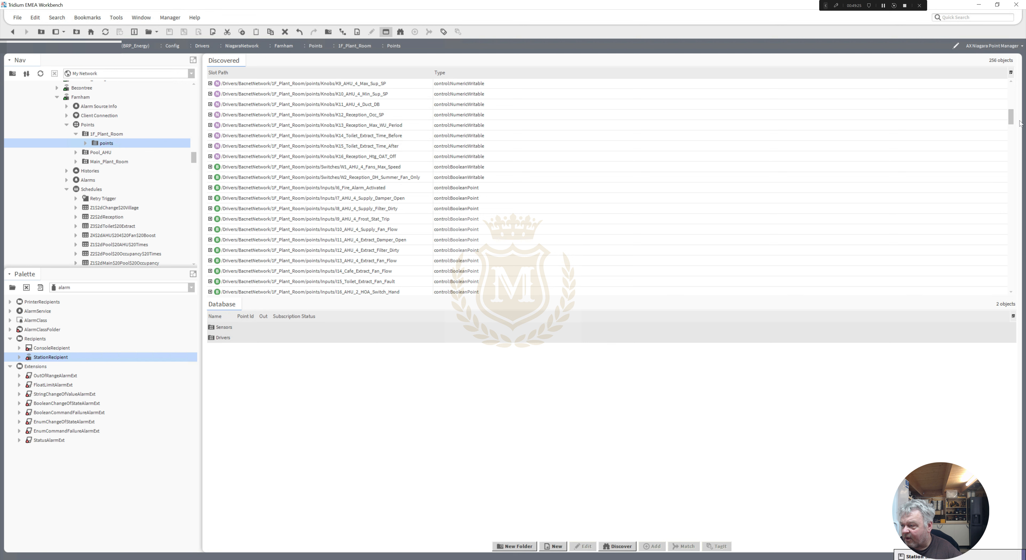
Create a folder named Knobs beside Sensors and Drivers in 1F_Plant_Room's points subfolder
{"action": "scroll", "coordinate": [1018, 128], "scroll_direction": "down", "scroll_amount": 12}
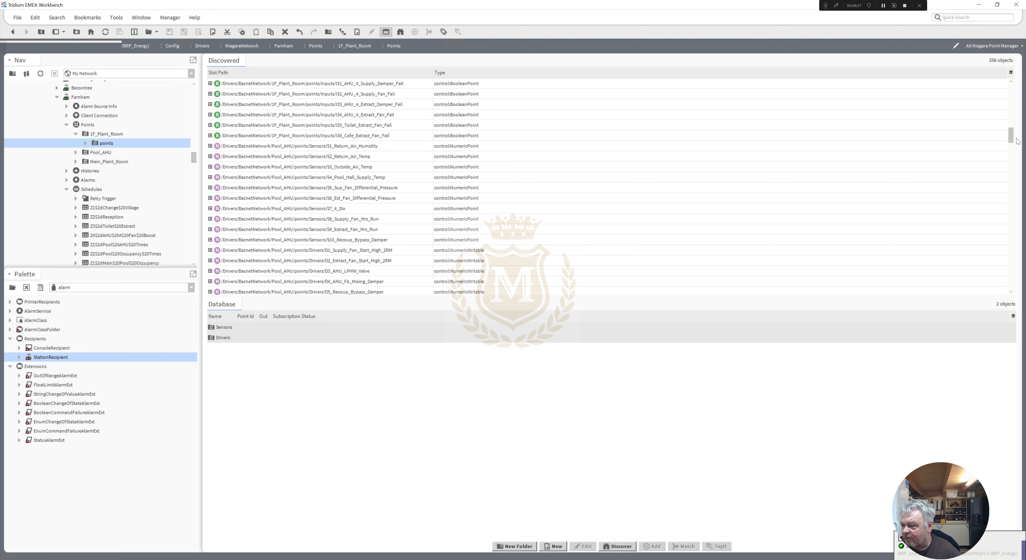
{"action": "scroll", "coordinate": [1017, 140], "scroll_direction": "up", "scroll_amount": 4}
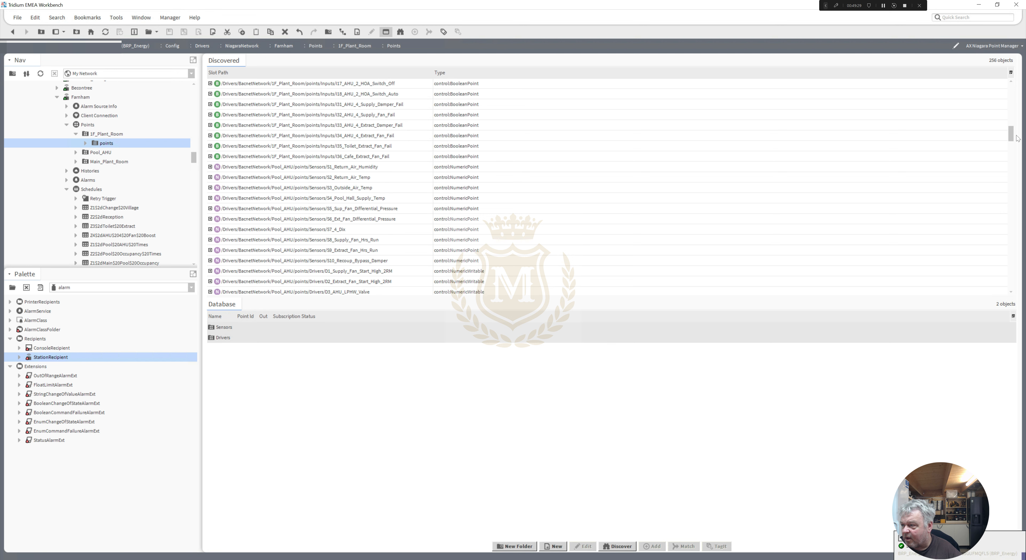
{"action": "scroll", "coordinate": [1017, 138], "scroll_direction": "down", "scroll_amount": 6}
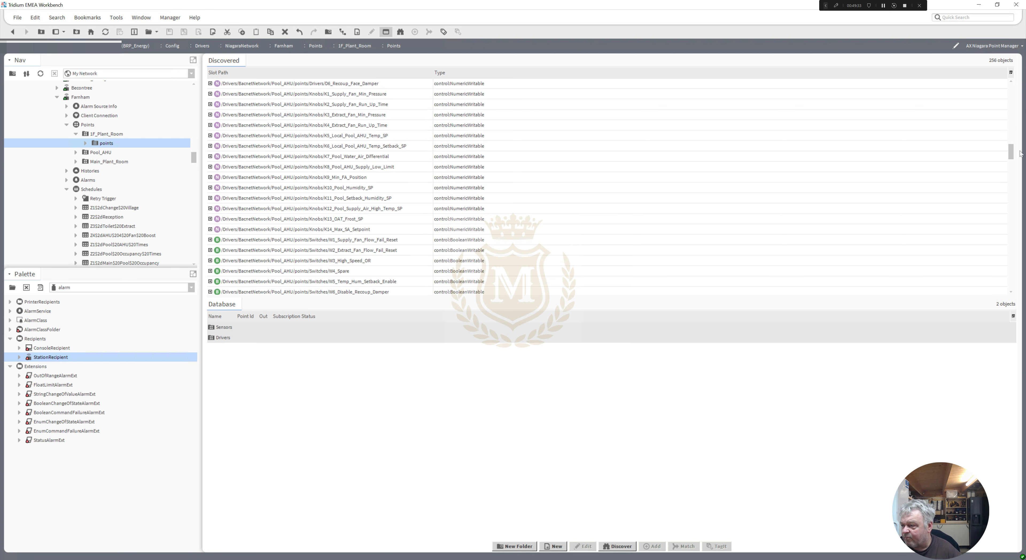
{"action": "scroll", "coordinate": [1019, 155], "scroll_direction": "down", "scroll_amount": 1}
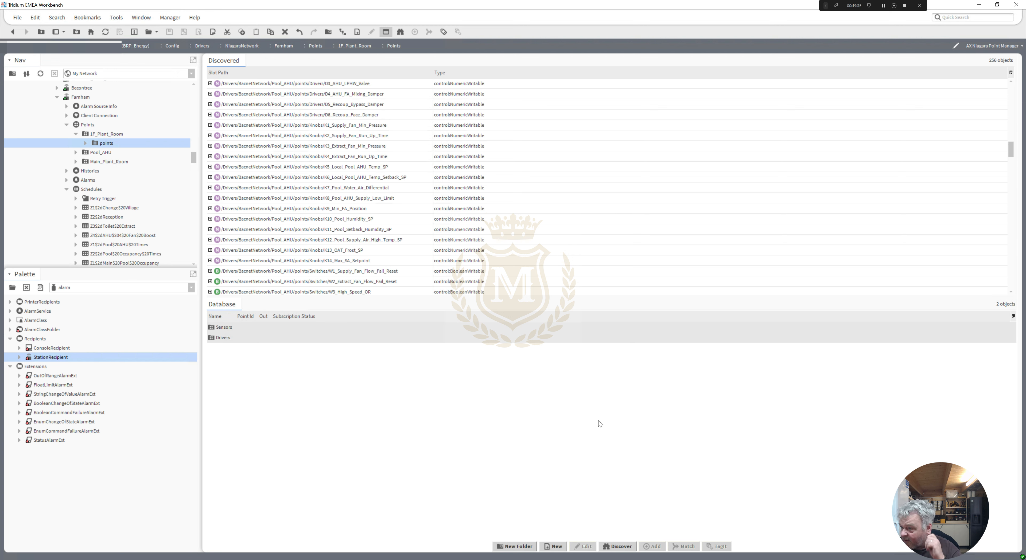
{"action": "left_click", "coordinate": [524, 549]}
{"action": "type", "text": "Knobs"}
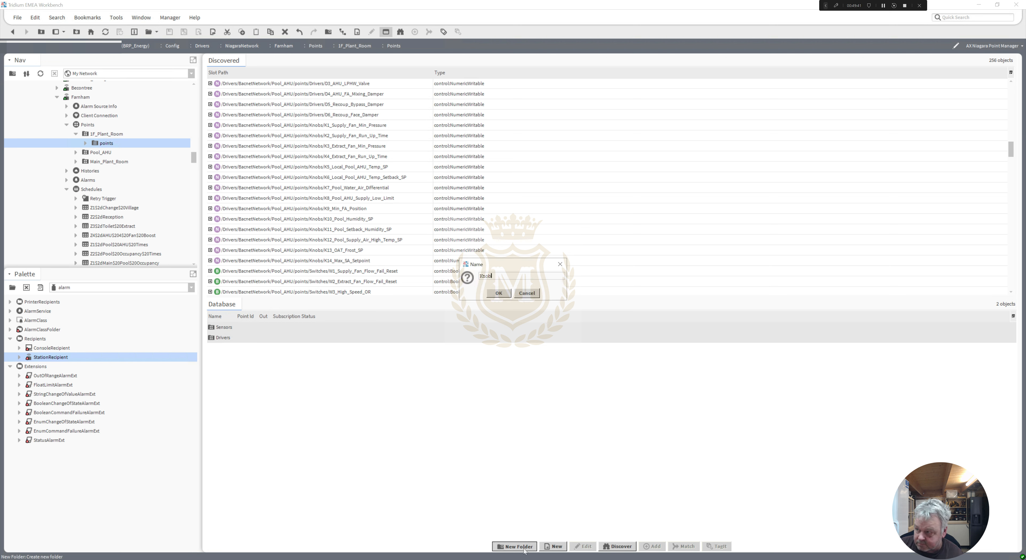
{"action": "left_click", "coordinate": [501, 294]}
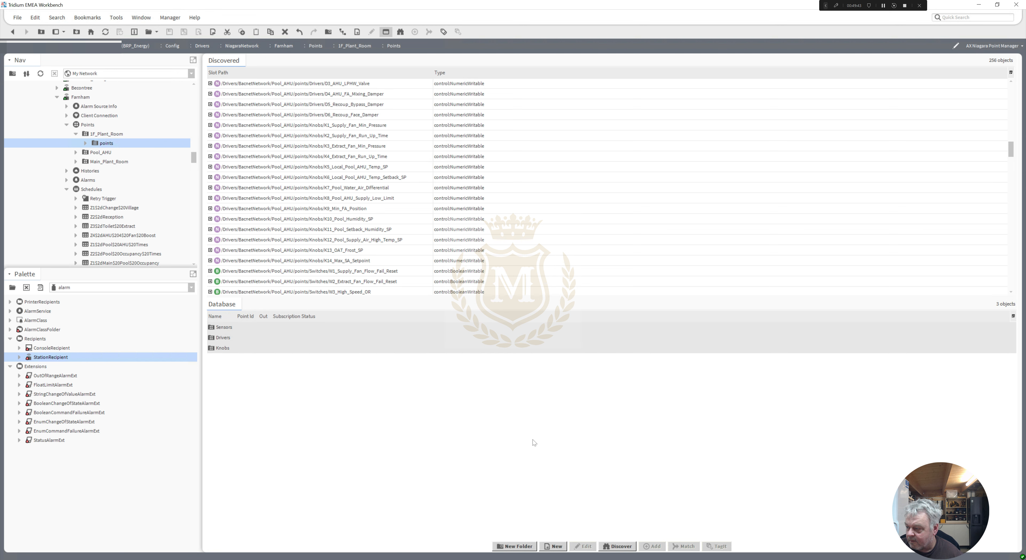
Add two more folders, Inputs and Switches, to 1F_Plant_Room's points subfolder
{"action": "left_click", "coordinate": [528, 550]}
{"action": "type", "text": "I"}
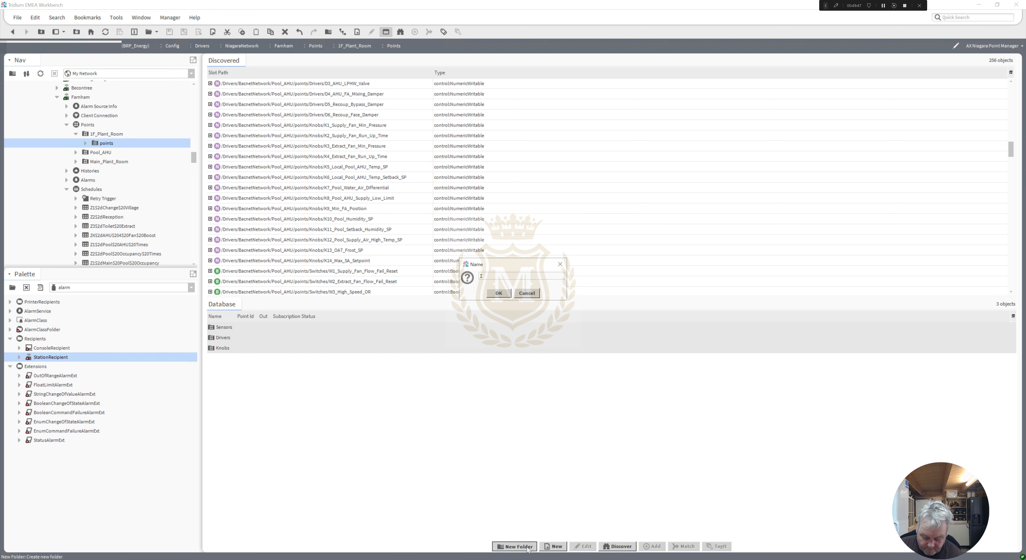
{"action": "type", "text": "nputs"}
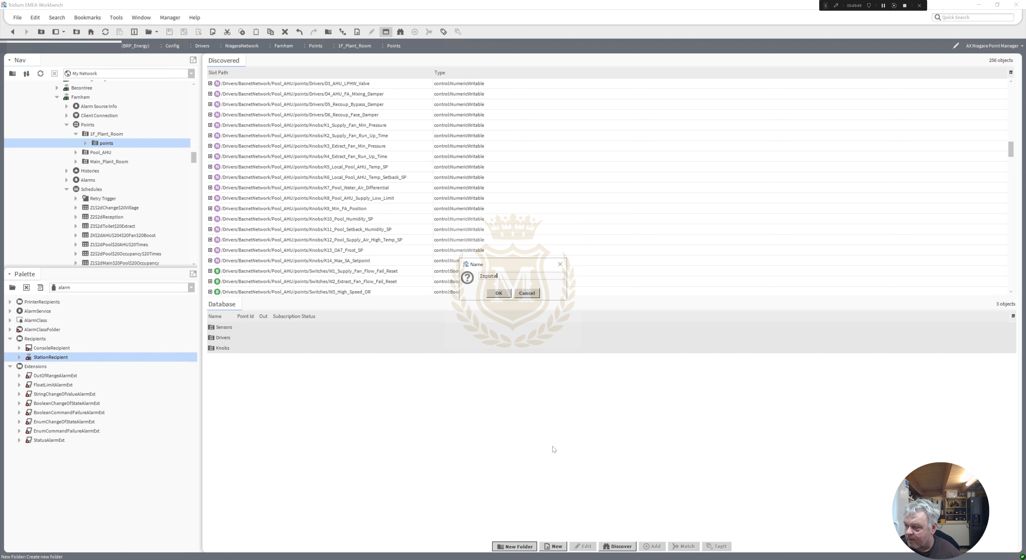
{"action": "left_click", "coordinate": [500, 295]}
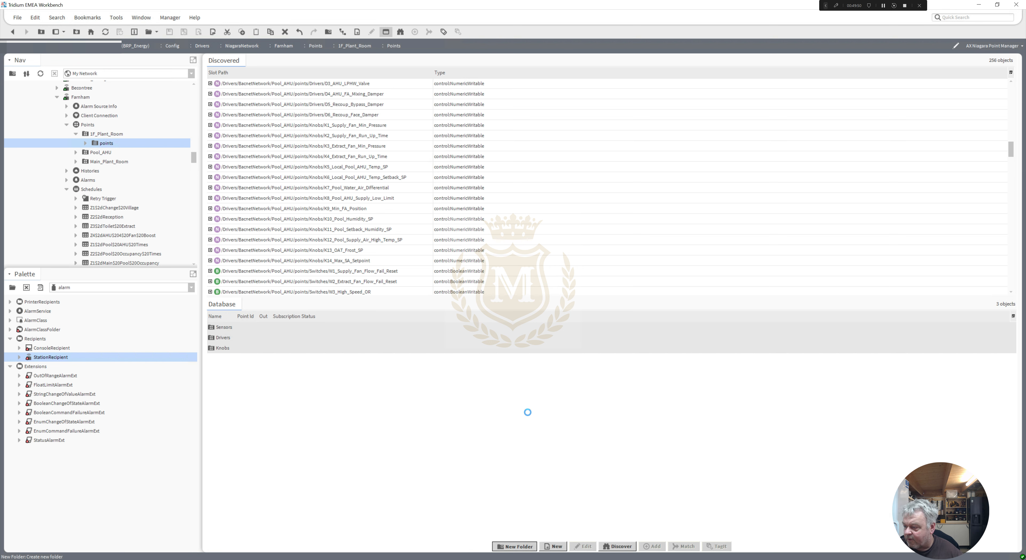
{"action": "left_click", "coordinate": [519, 549]}
{"action": "type", "text": "S"}
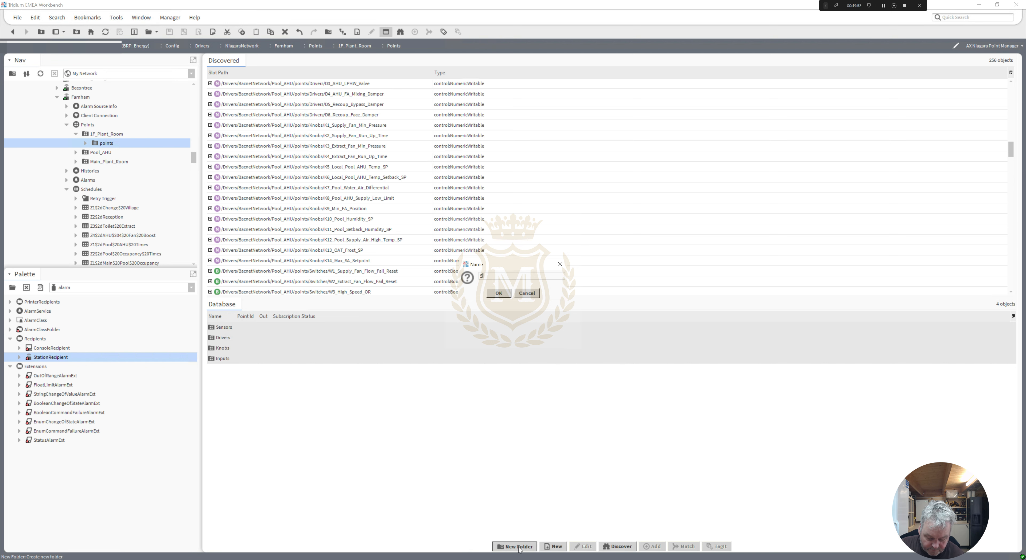
{"action": "type", "text": "witches"}
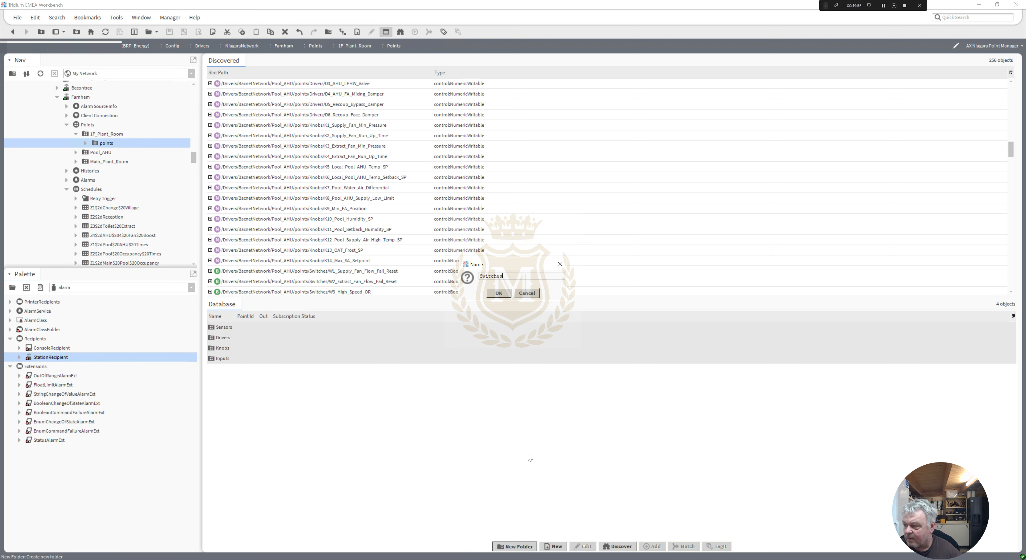
{"action": "left_click", "coordinate": [497, 295]}
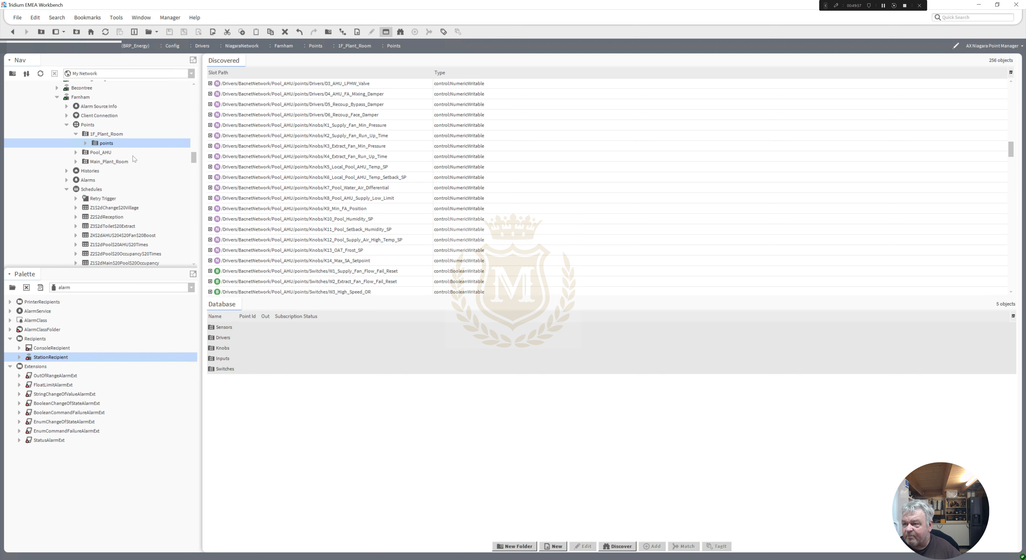
Copy 1F_Plant_Room's points folder with its subfolders into the Pool_AHU folder, keeping the name points
{"action": "left_click", "coordinate": [86, 143]}
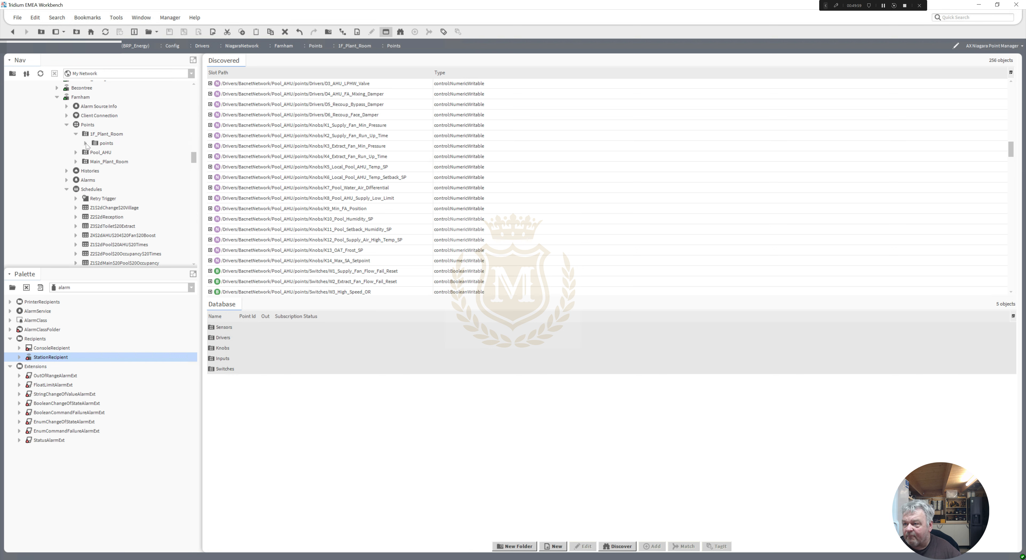
{"action": "left_click", "coordinate": [103, 145]}
{"action": "right_click", "coordinate": [104, 144]}
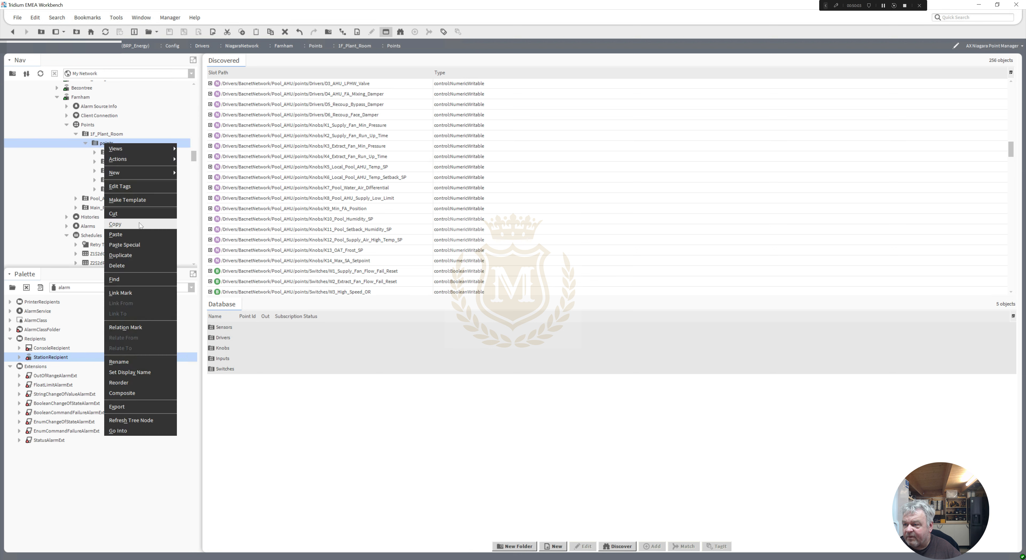
{"action": "key", "text": "Escape"}
{"action": "left_click", "coordinate": [100, 199]}
{"action": "right_click", "coordinate": [102, 201]}
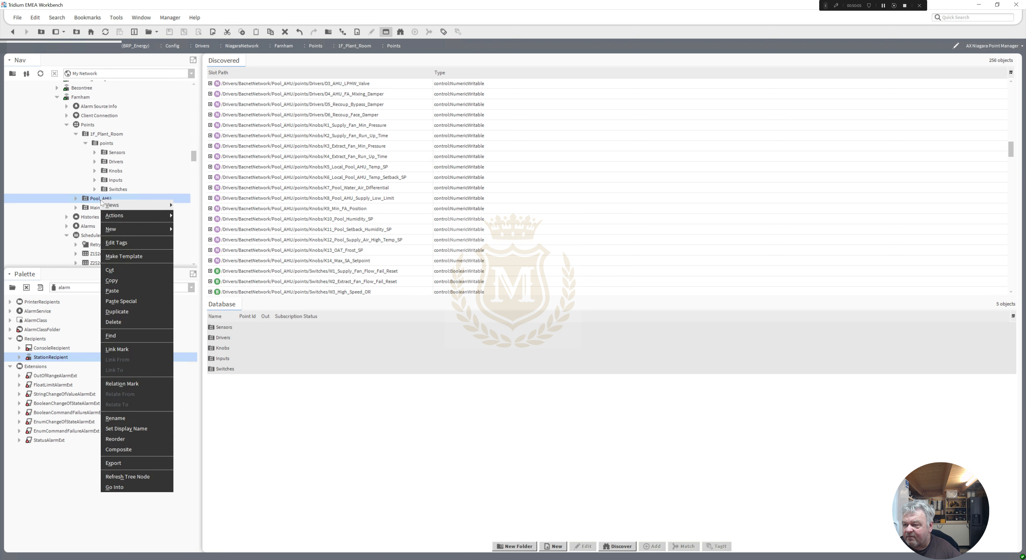
{"action": "left_click", "coordinate": [130, 291]}
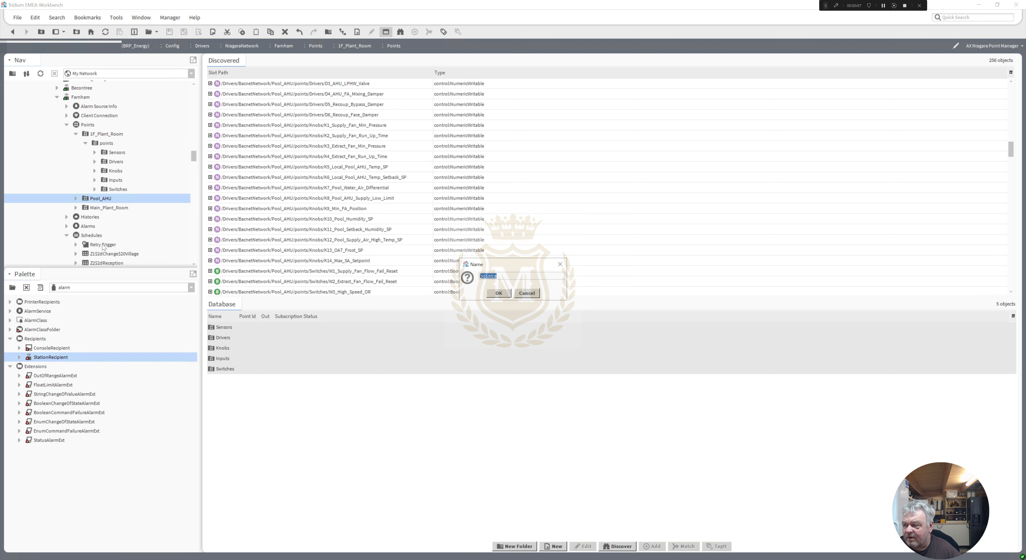
{"action": "left_click", "coordinate": [498, 295]}
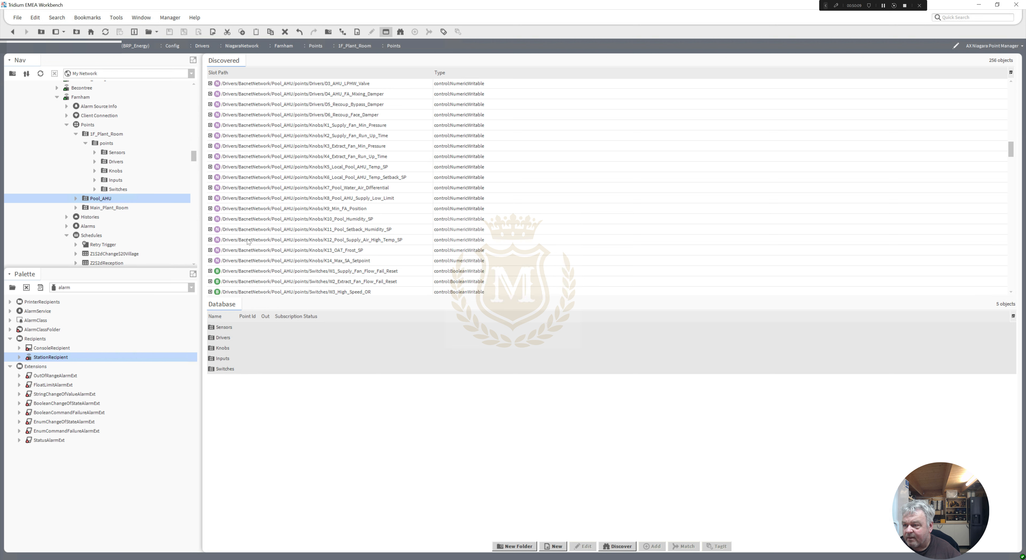
Paste the copied points folder into Main_Plant_Room as well, keeping the name points
{"action": "right_click", "coordinate": [105, 211]}
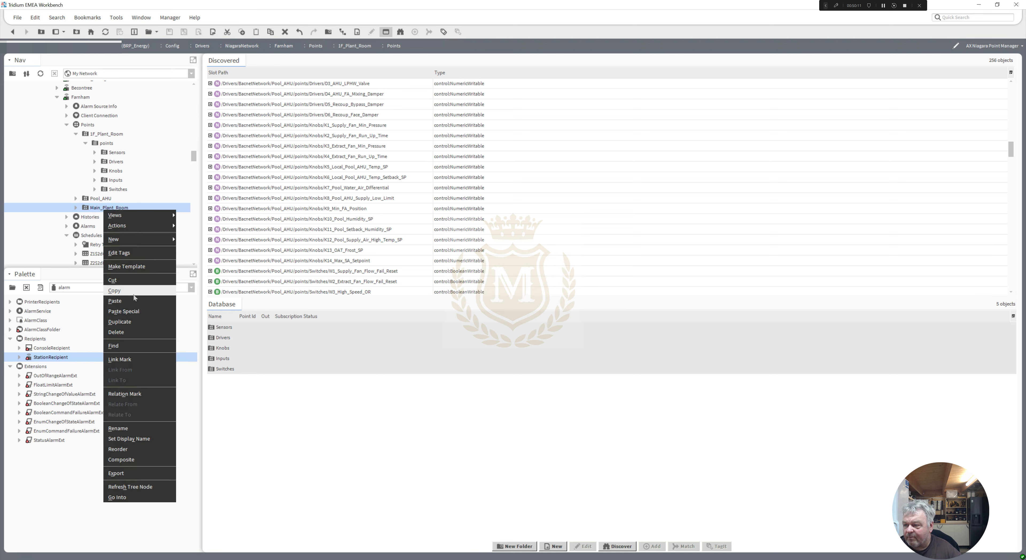
{"action": "left_click", "coordinate": [116, 302]}
{"action": "left_click", "coordinate": [499, 293]}
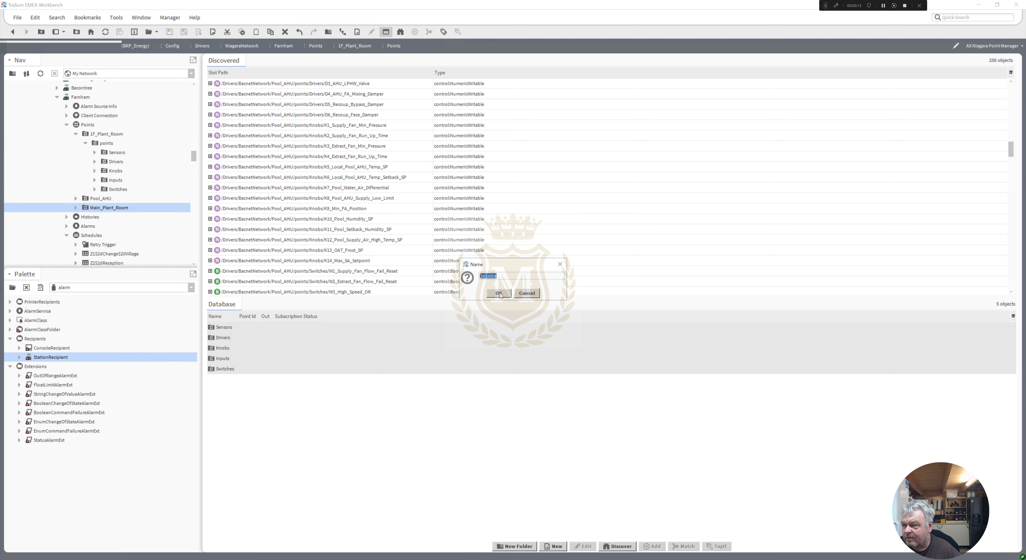
Discover Control Point objects from 1F_Plant_Room's points folder, limiting the query root to 1F_Plant_Room under BacnetNetwork
{"action": "double_click", "coordinate": [111, 146]}
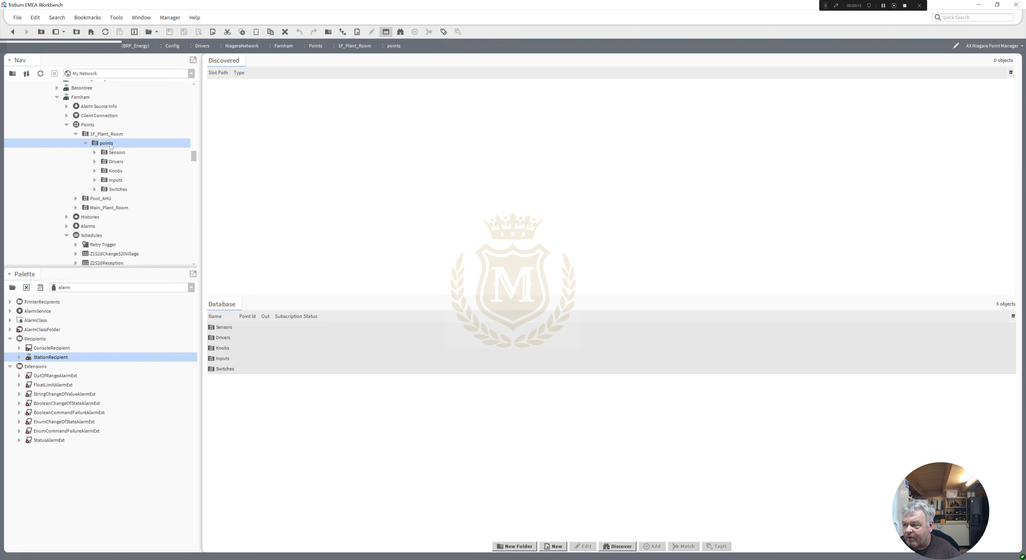
{"action": "left_click", "coordinate": [628, 545]}
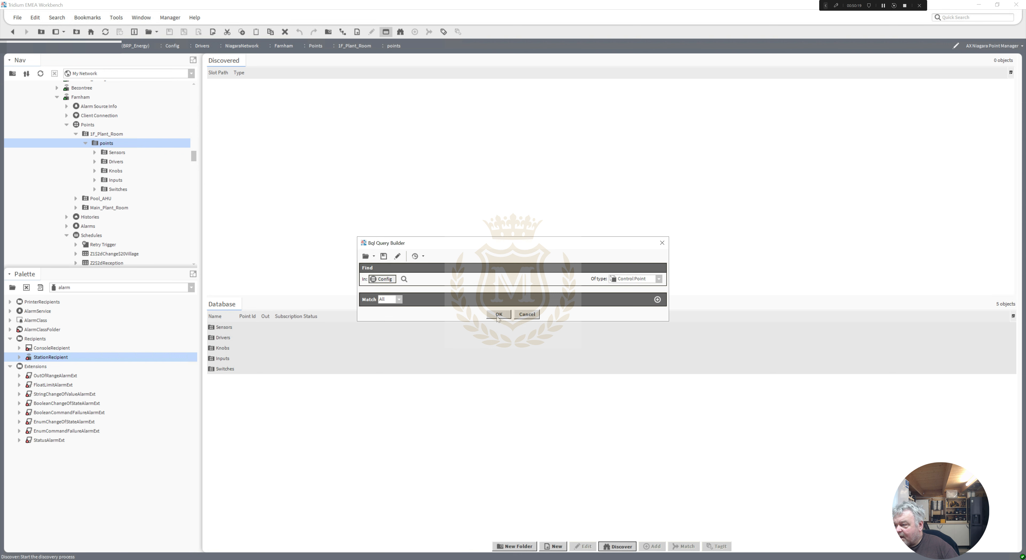
{"action": "left_click", "coordinate": [405, 279]}
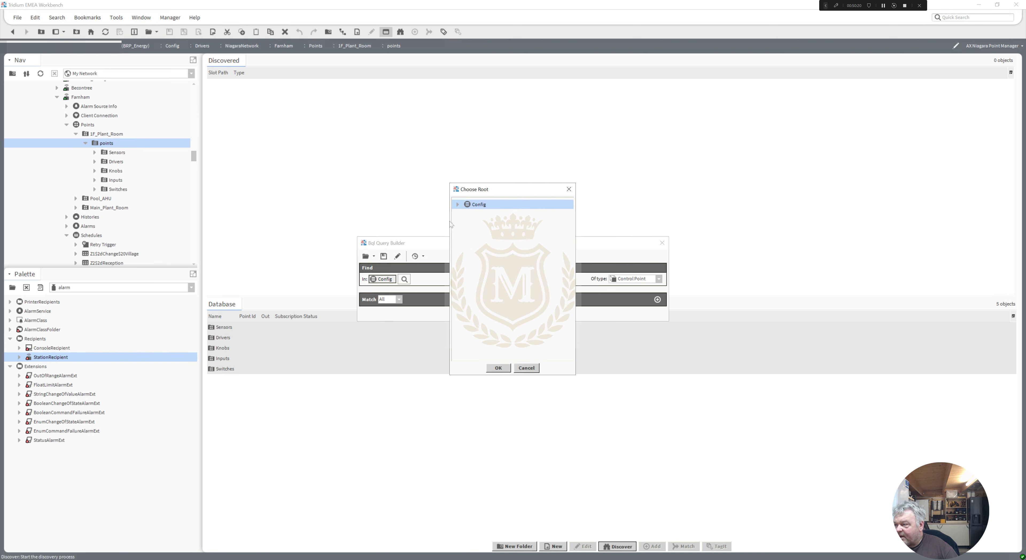
{"action": "left_click", "coordinate": [458, 205]}
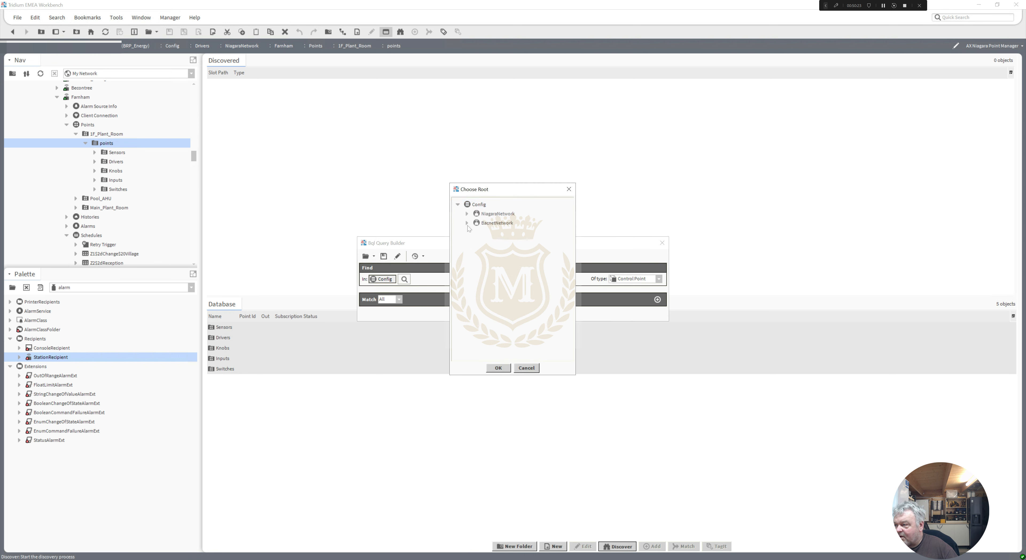
{"action": "left_click", "coordinate": [467, 224]}
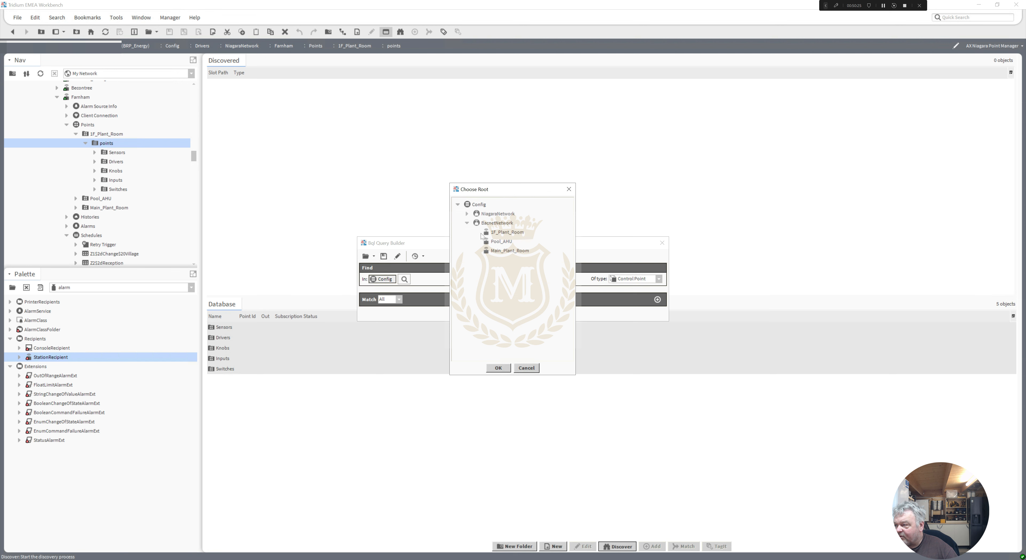
{"action": "double_click", "coordinate": [499, 234]}
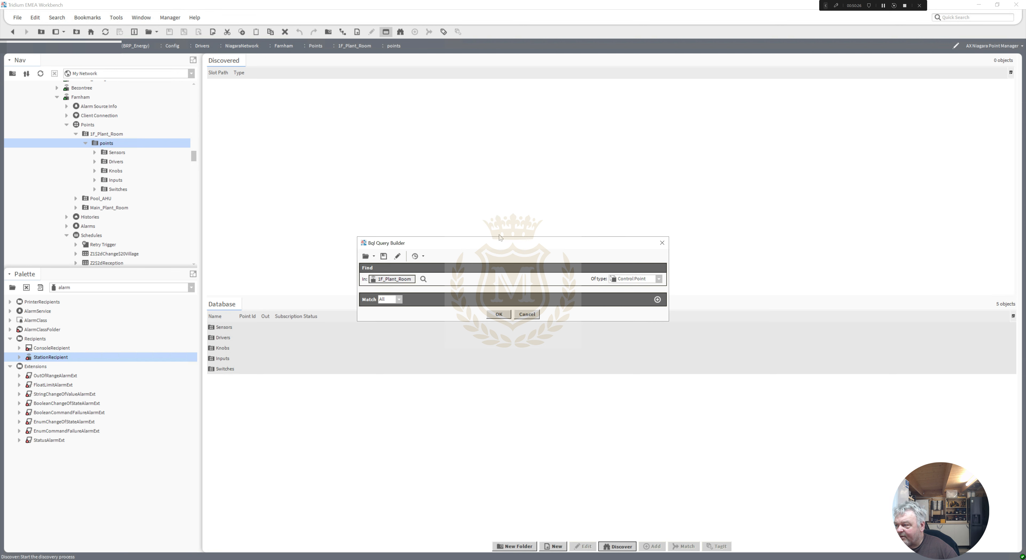
{"action": "left_click", "coordinate": [501, 316]}
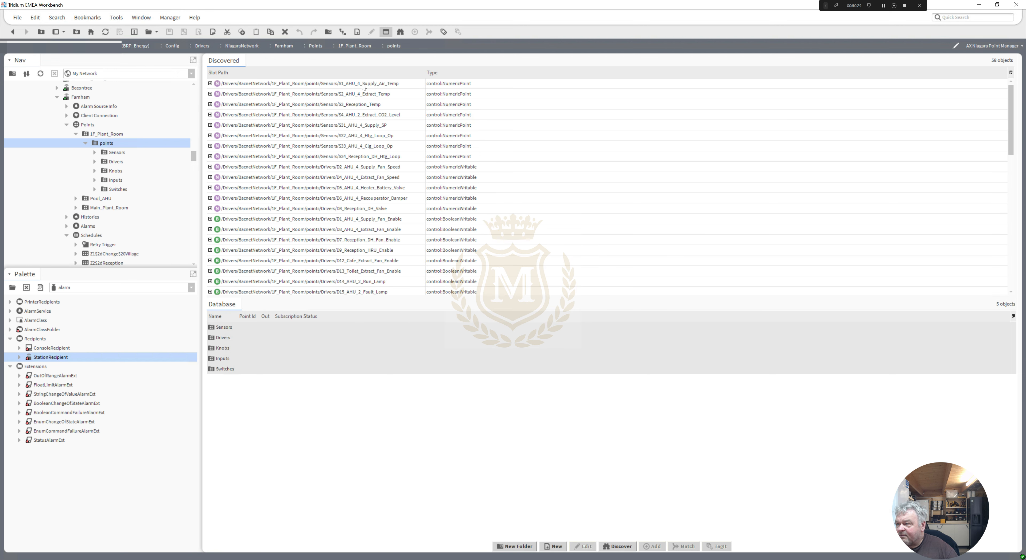
Add the discovered sensor points from S1_AHU_4_Supply_Air_Temp through S34_Reception_DH_Htg_Loop to the database with their default settings
{"action": "left_click", "coordinate": [363, 85]}
{"action": "left_click", "coordinate": [359, 162], "text": "shift"}
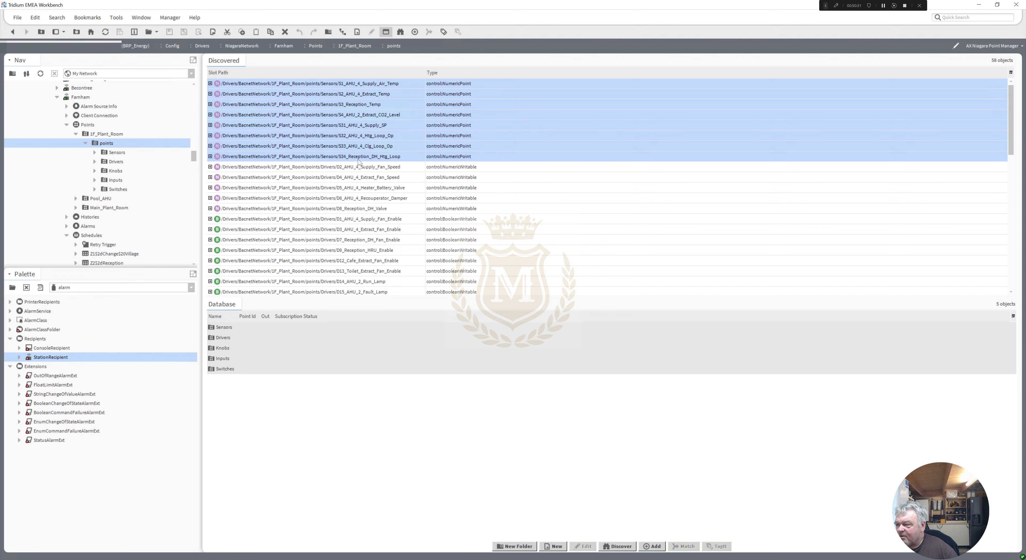
{"action": "left_click_drag", "start_coordinate": [359, 162], "coordinate": [422, 437]}
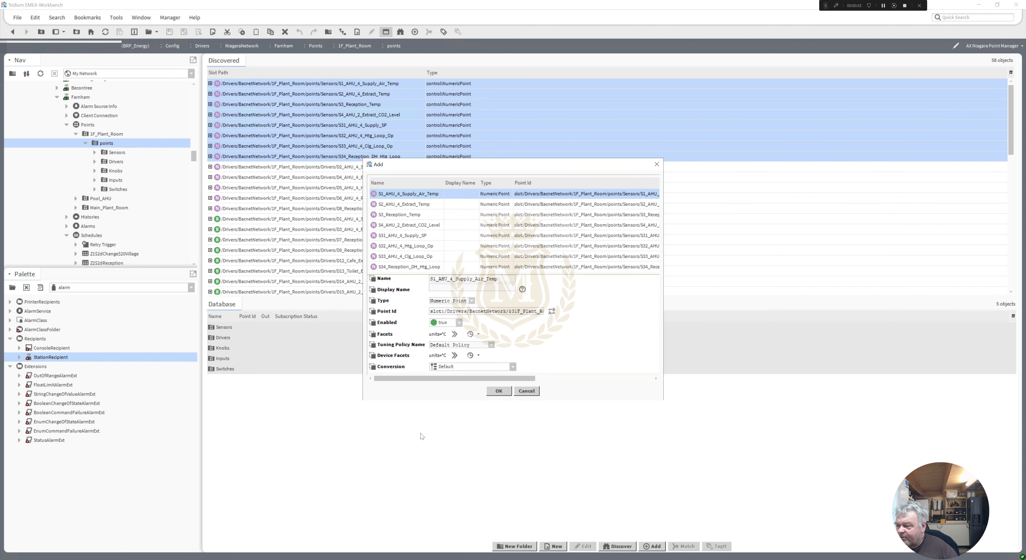
{"action": "left_click", "coordinate": [499, 391]}
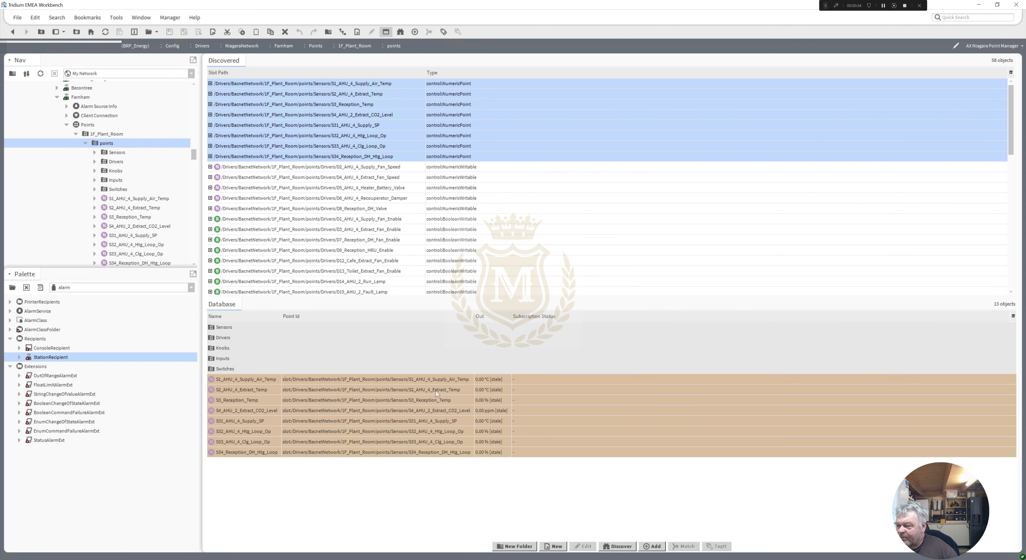
Move all the newly added sensor points into the Sensors folder of 1F_Plant_Room's points by cutting and pasting them
{"action": "left_click", "coordinate": [273, 381]}
{"action": "left_click", "coordinate": [270, 454], "text": "shift"}
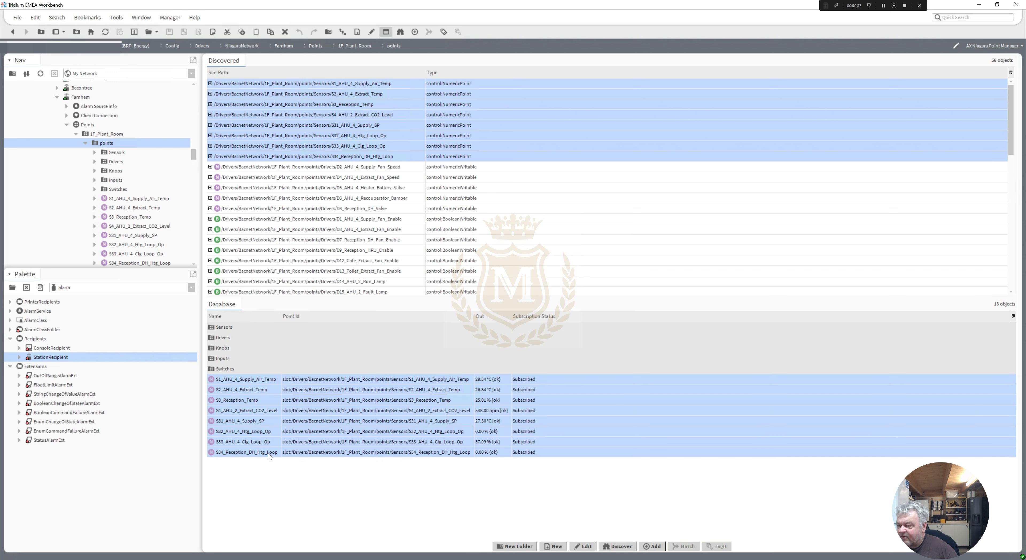
{"action": "right_click", "coordinate": [270, 454]}
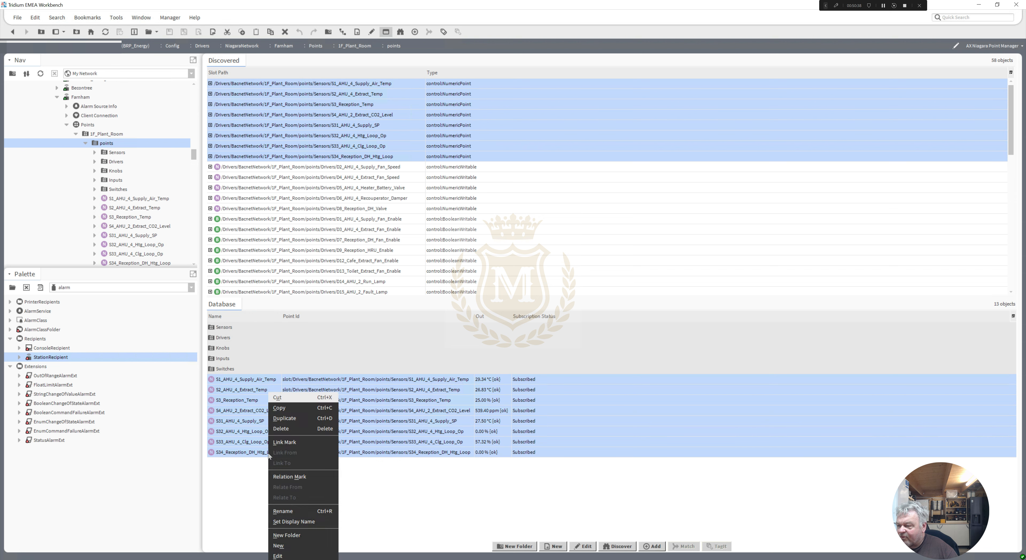
{"action": "left_click", "coordinate": [285, 399]}
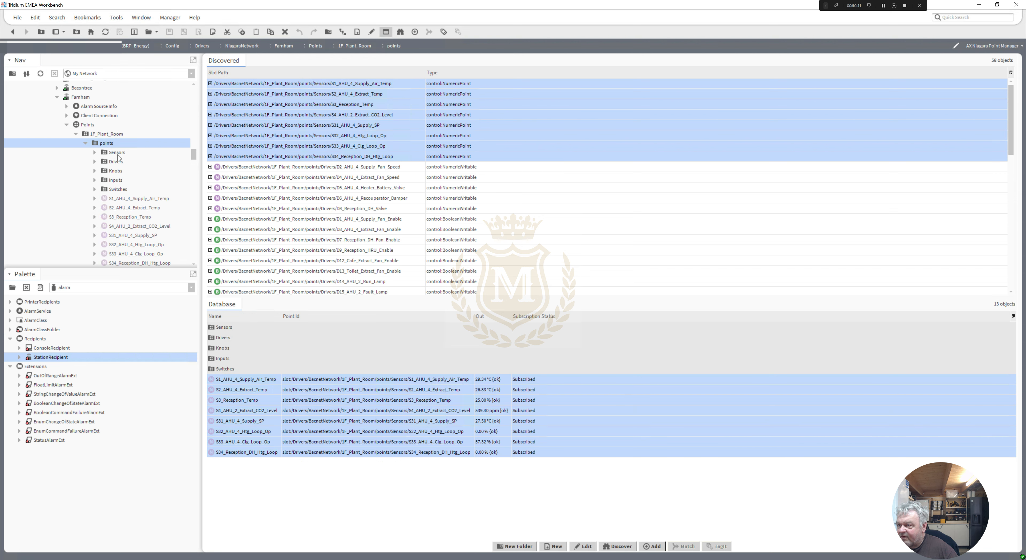
{"action": "left_click", "coordinate": [117, 154]}
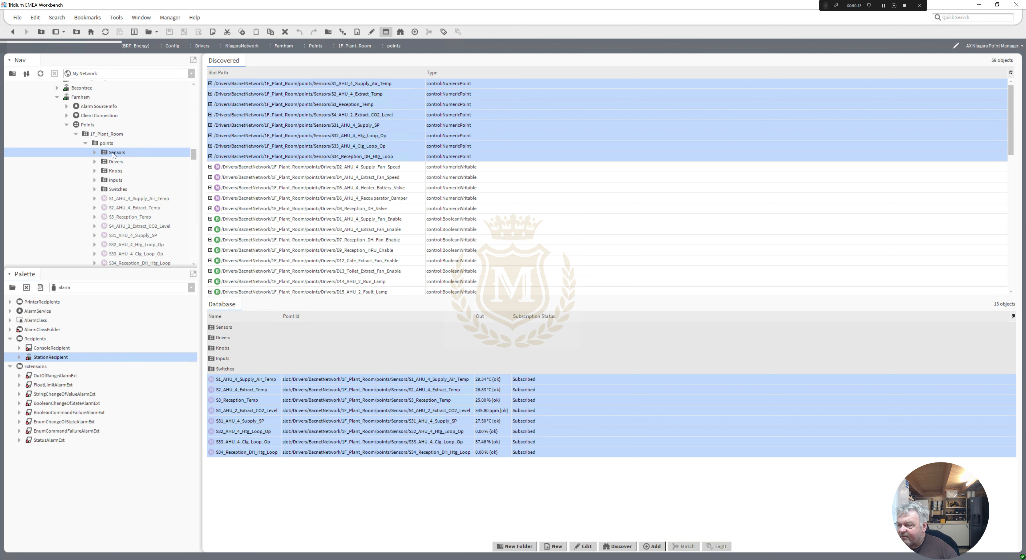
{"action": "right_click", "coordinate": [113, 154]}
{"action": "left_click", "coordinate": [134, 243]}
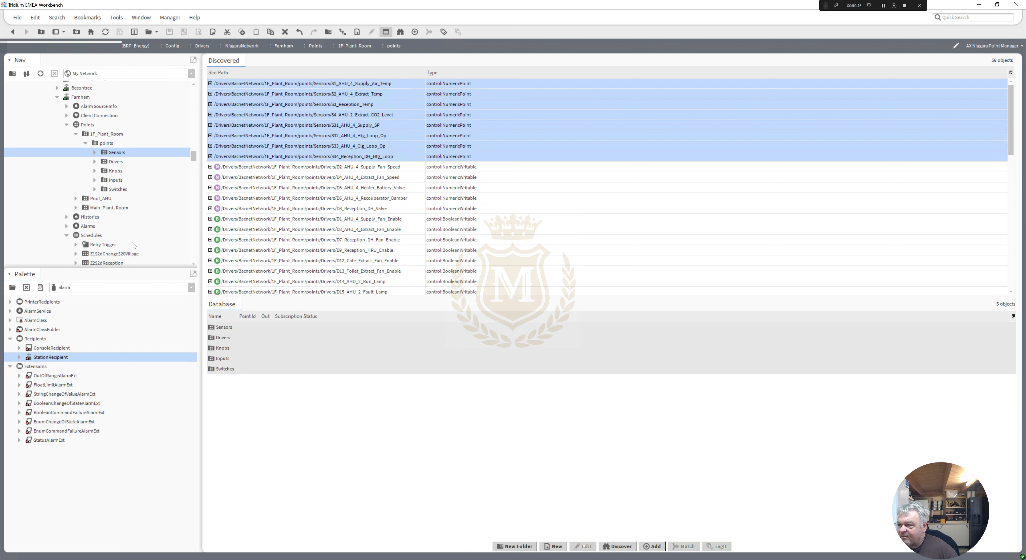
Add the discovered driver points from D2_AHU_4_Supply_Fan_Speed through D15_AHU_2_Fault_Lamp to the database with their default settings
{"action": "left_click", "coordinate": [274, 168]}
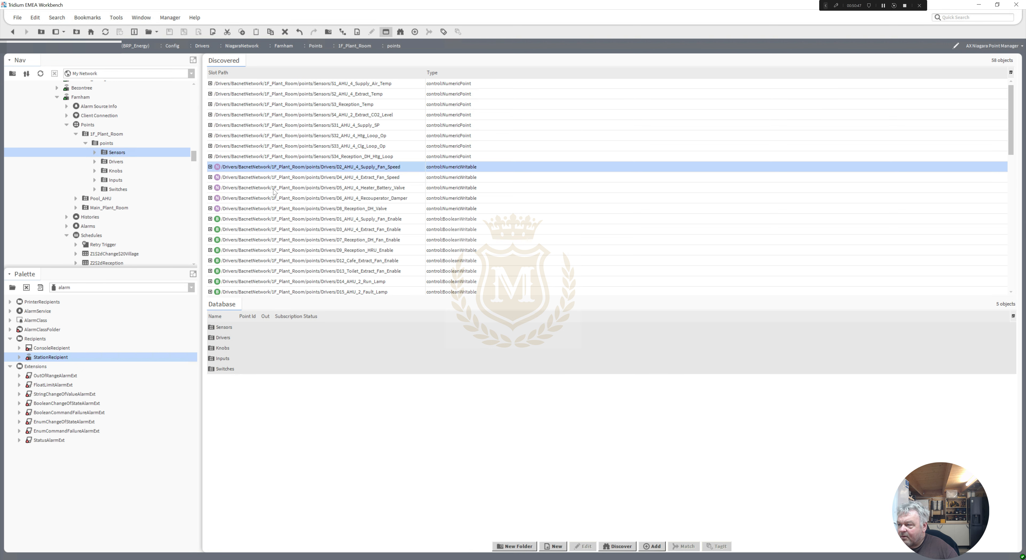
{"action": "left_click", "coordinate": [270, 209], "text": "shift"}
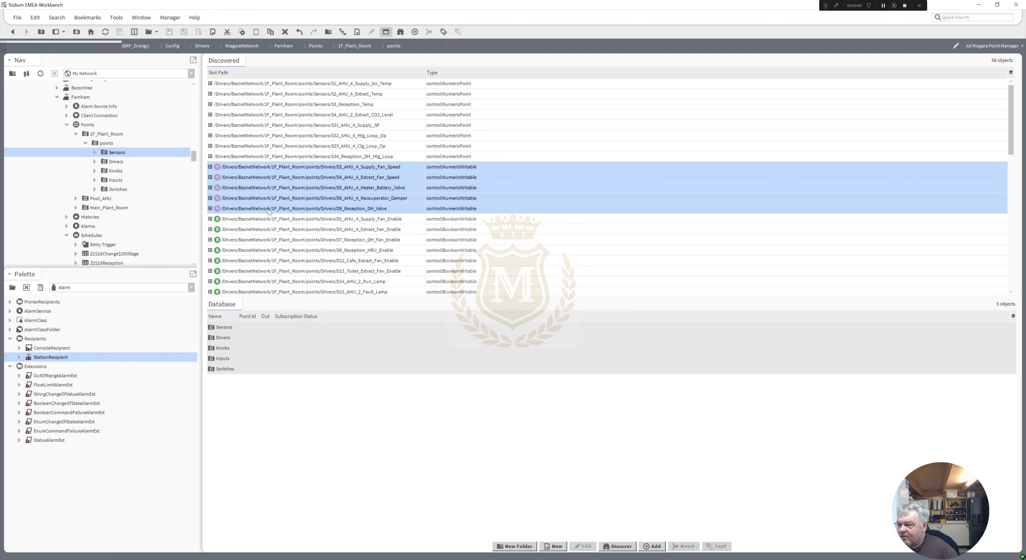
{"action": "left_click", "coordinate": [278, 169]}
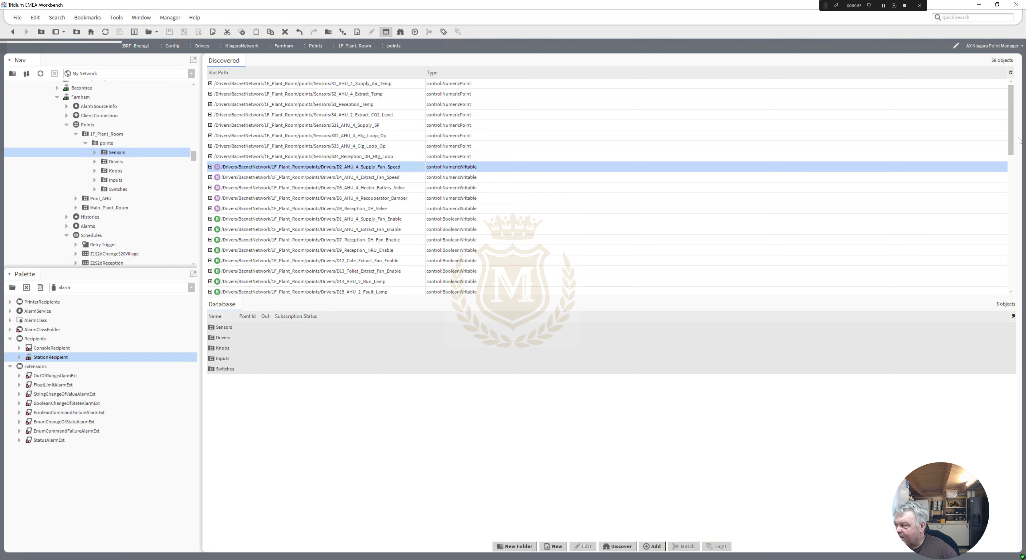
{"action": "scroll", "coordinate": [833, 175], "scroll_direction": "down", "scroll_amount": 2}
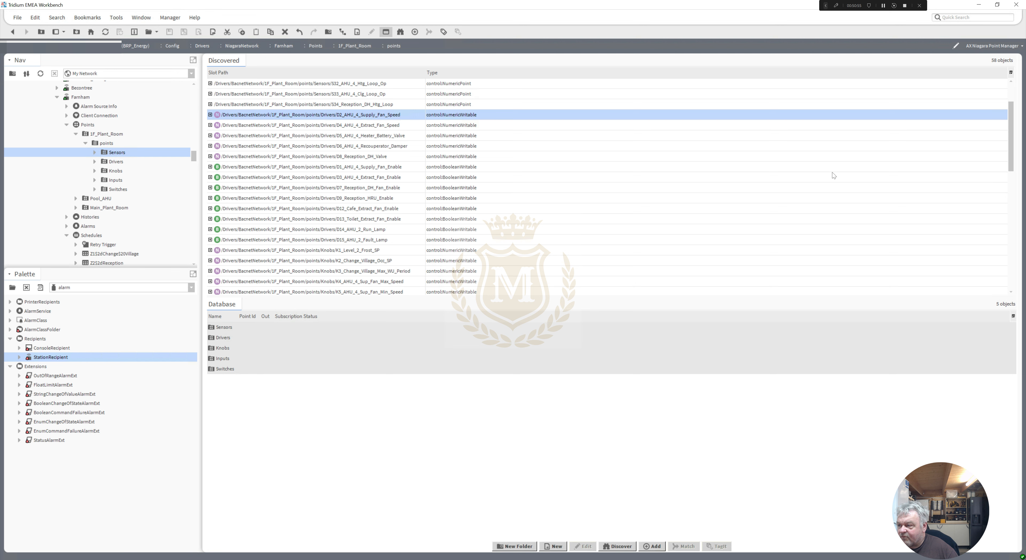
{"action": "left_click", "coordinate": [329, 241], "text": "shift"}
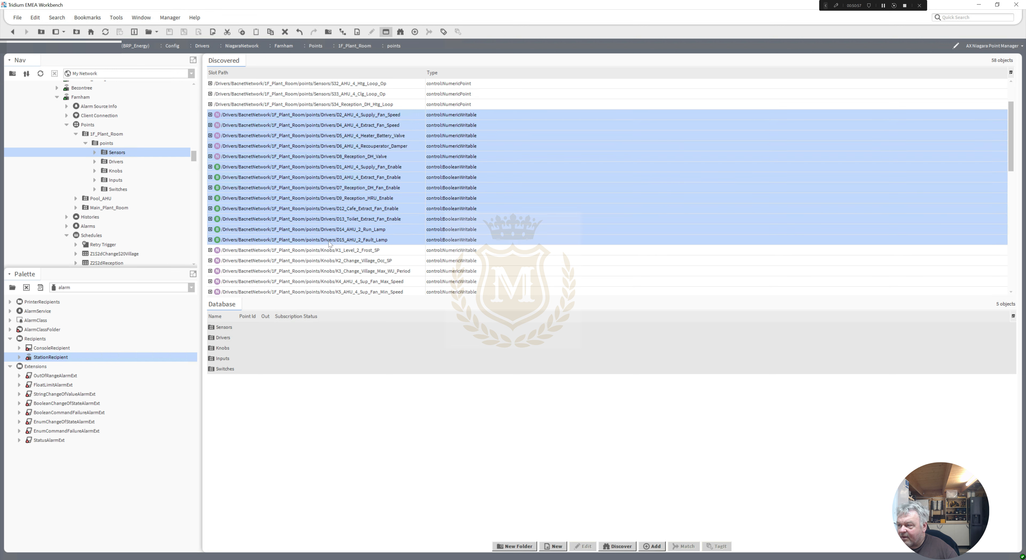
{"action": "left_click_drag", "start_coordinate": [329, 241], "coordinate": [393, 417]}
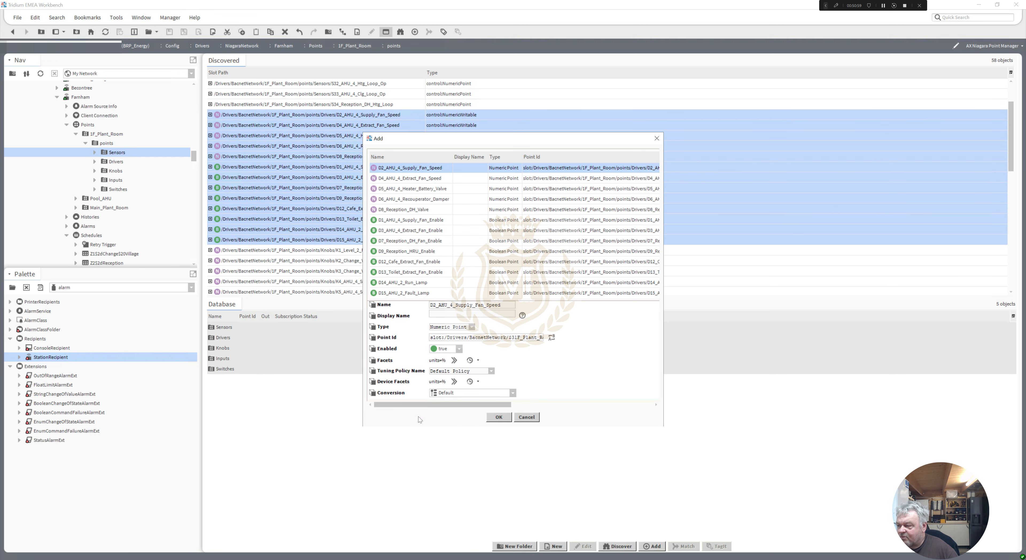
{"action": "left_click", "coordinate": [498, 418]}
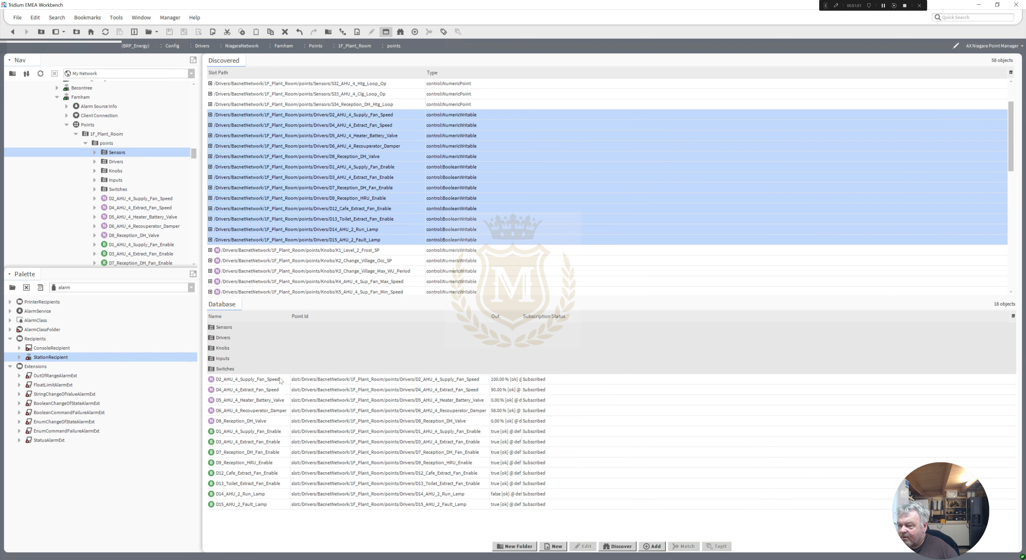
Move all the newly added driver points into the Drivers folder of 1F_Plant_Room's points by cutting and pasting them
{"action": "left_click", "coordinate": [281, 380]}
{"action": "left_click", "coordinate": [273, 505], "text": "shift"}
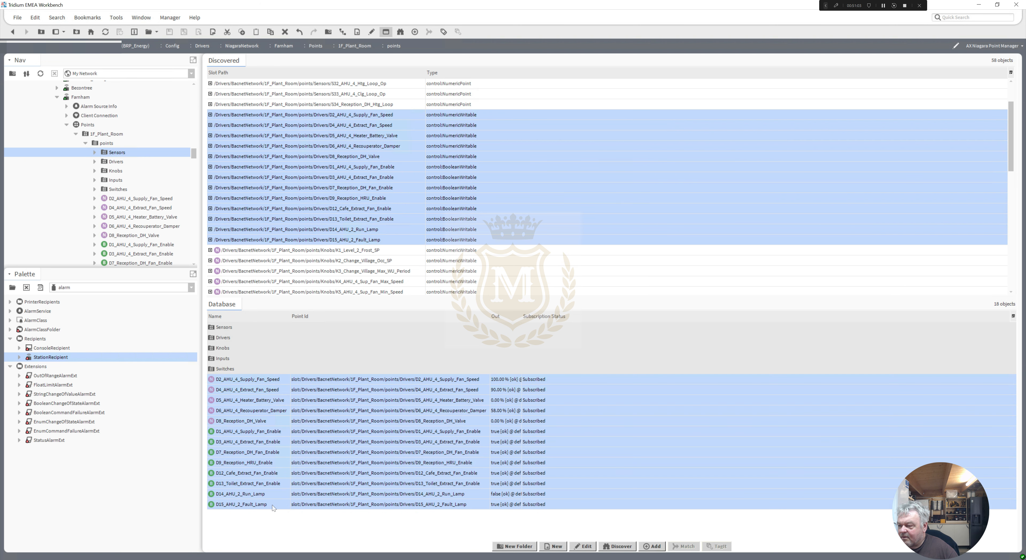
{"action": "right_click", "coordinate": [272, 506]}
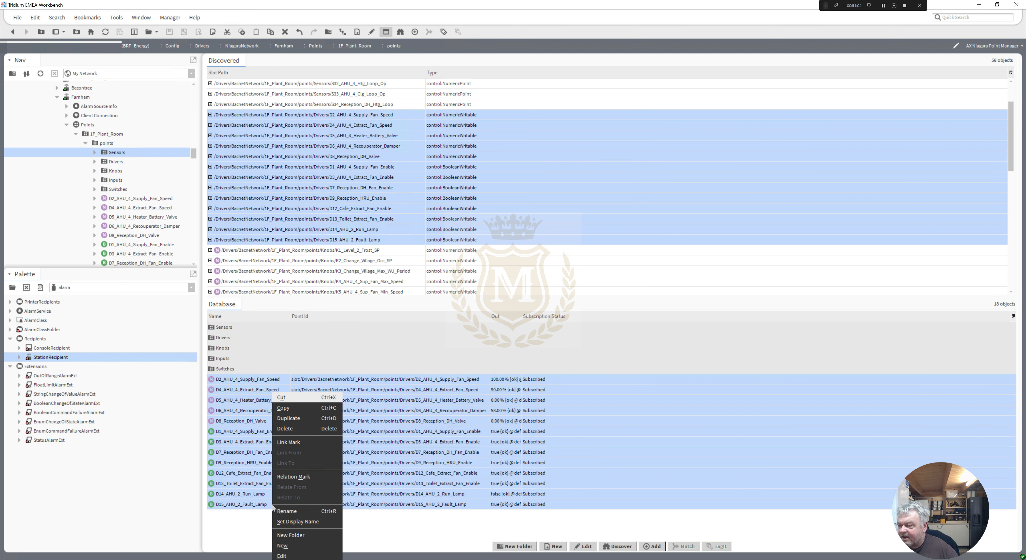
{"action": "left_click", "coordinate": [290, 401]}
{"action": "right_click", "coordinate": [116, 165]}
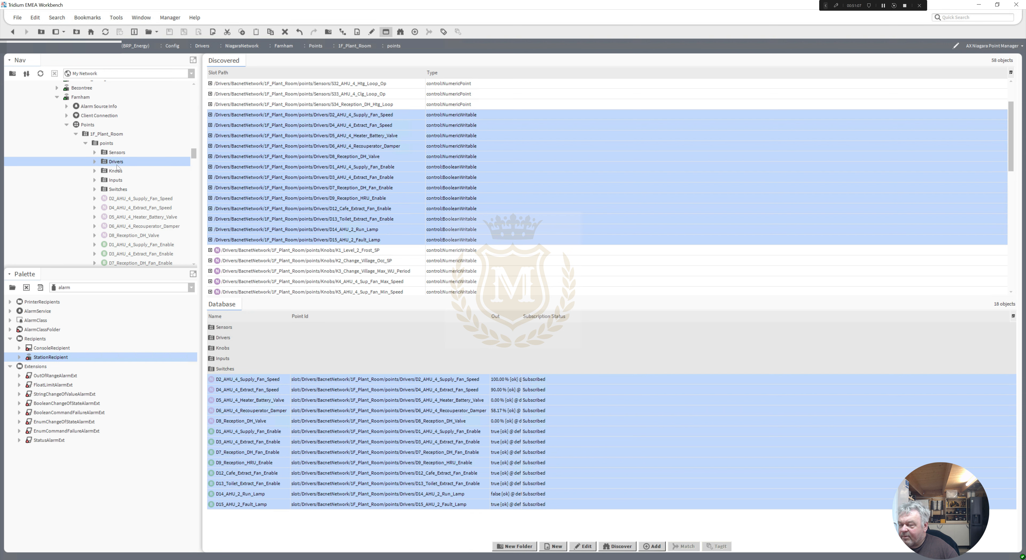
{"action": "left_click", "coordinate": [141, 256]}
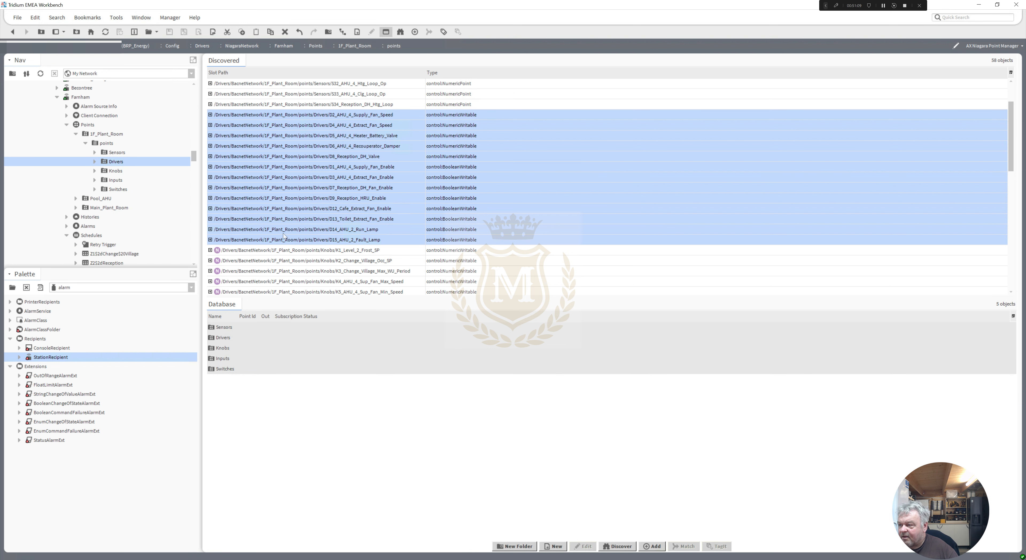
Add the discovered knob points from K1_Level_2_Frost_SP through K16_Reception_Htg_OAT_Off to the database with their default settings
{"action": "left_click", "coordinate": [325, 250]}
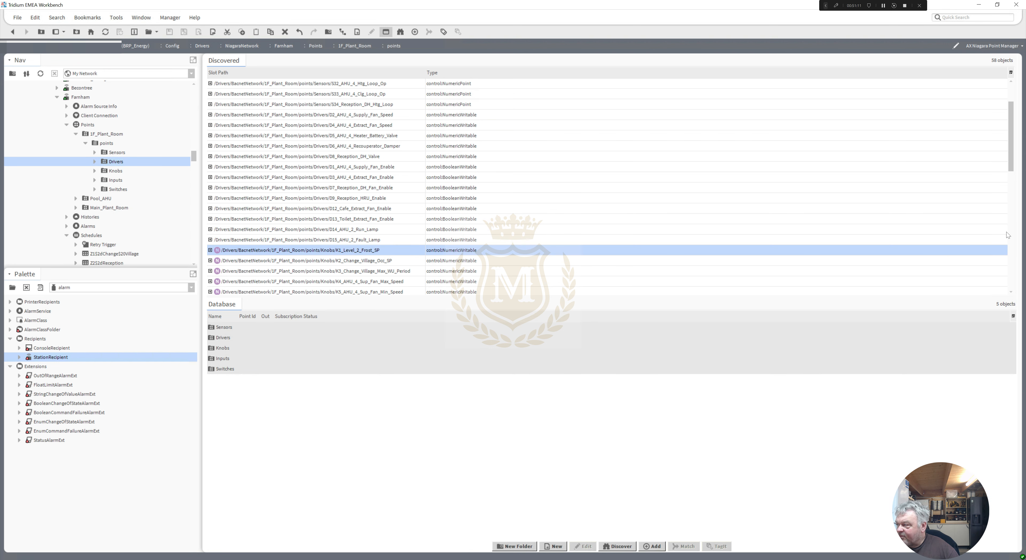
{"action": "left_click_drag", "start_coordinate": [1011, 168], "coordinate": [1024, 238]}
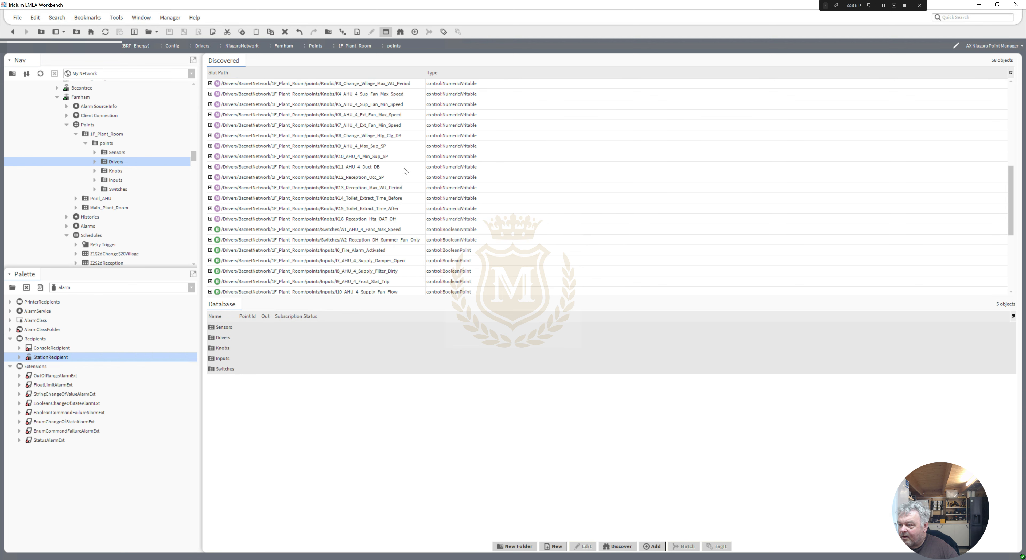
{"action": "left_click", "coordinate": [305, 218], "text": "shift"}
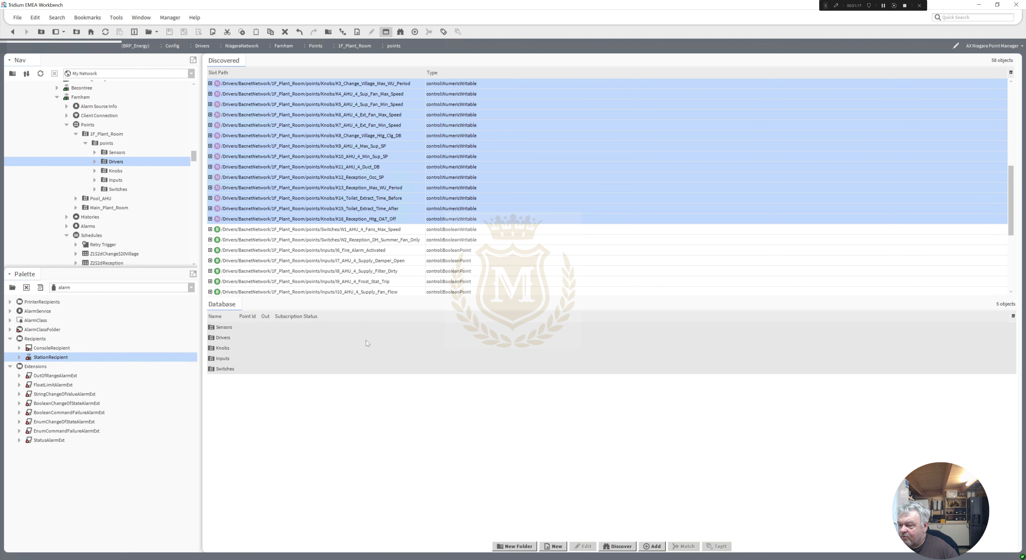
{"action": "left_click_drag", "start_coordinate": [367, 343], "coordinate": [398, 432]}
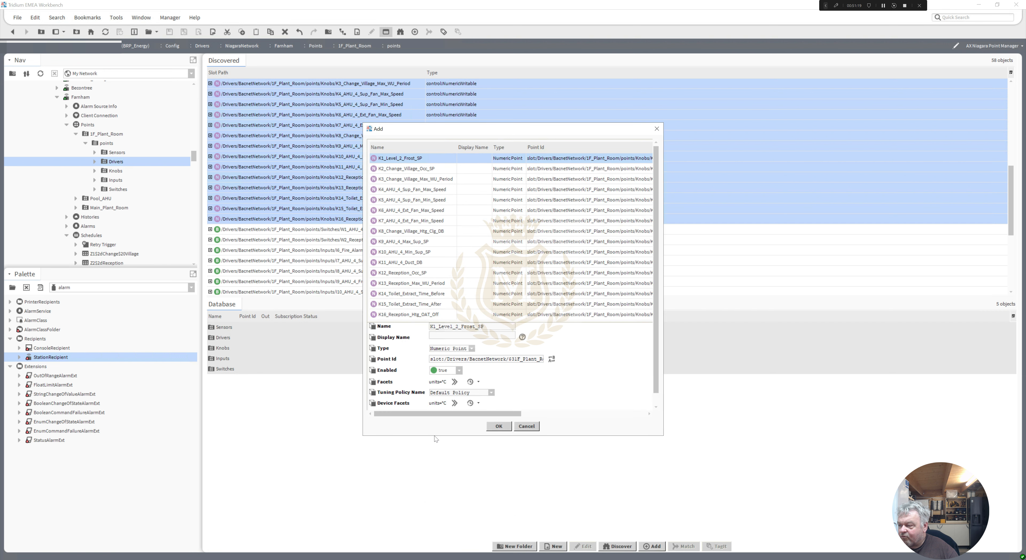
{"action": "left_click", "coordinate": [499, 426]}
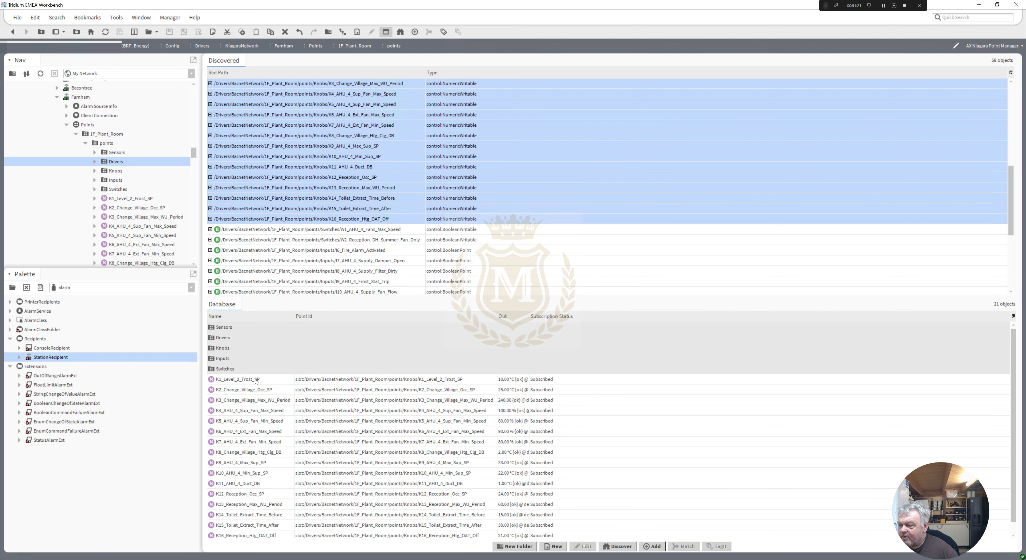
Cut all the newly added knob points, K1 through K16, and paste them into the Knobs folder of 1F_Plant_Room's points
{"action": "left_click", "coordinate": [255, 381]}
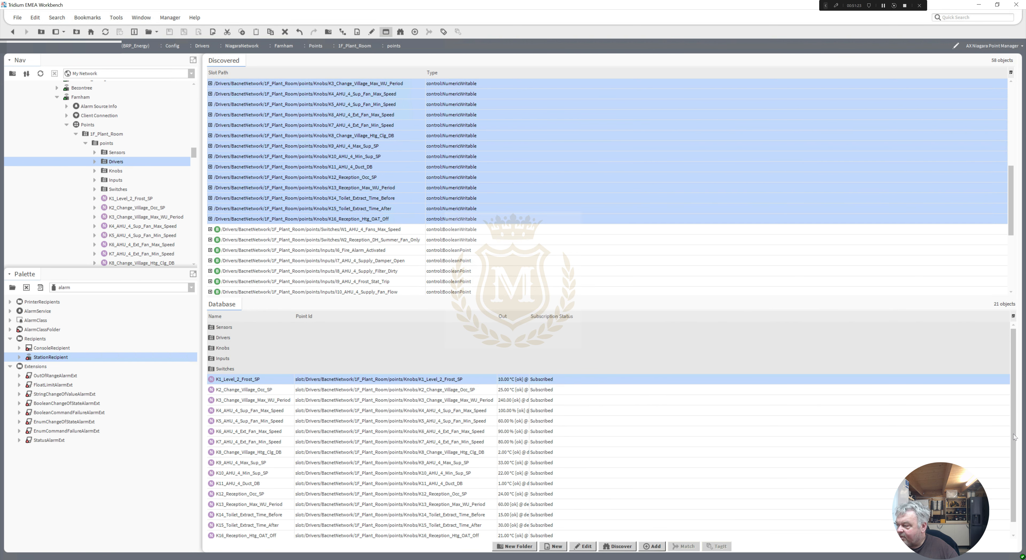
{"action": "scroll", "coordinate": [777, 478], "scroll_direction": "down", "scroll_amount": 1}
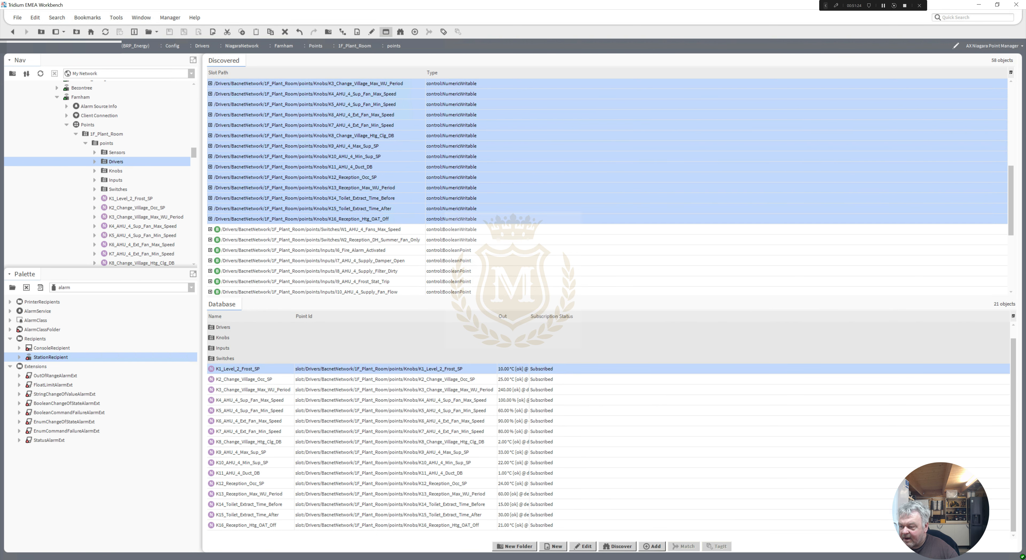
{"action": "left_click", "coordinate": [263, 525], "text": "shift"}
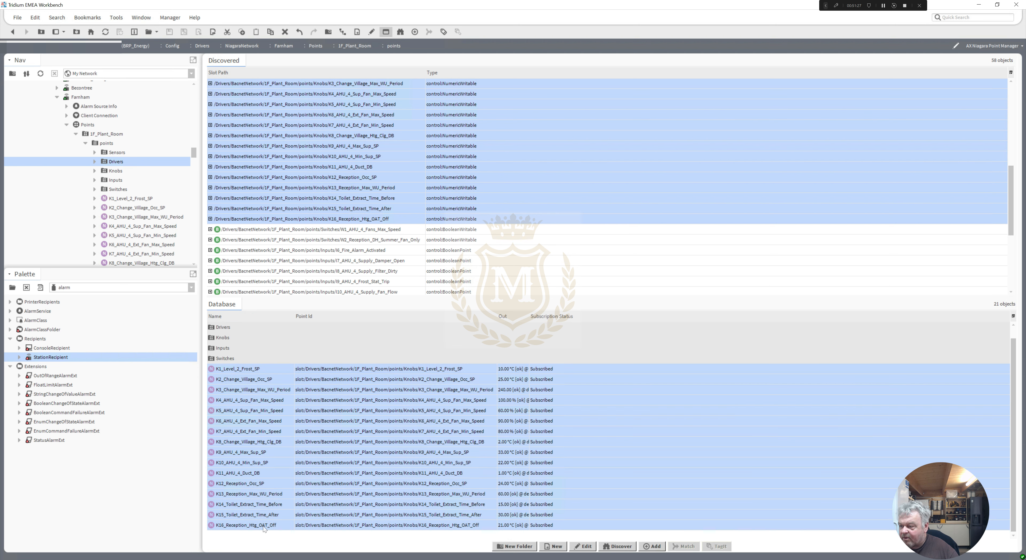
{"action": "right_click", "coordinate": [264, 529]}
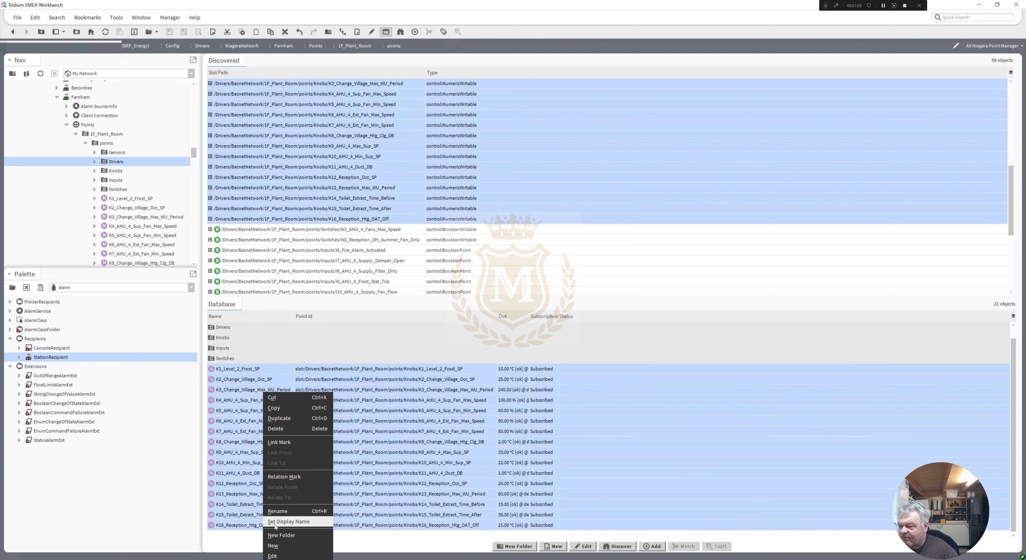
{"action": "left_click", "coordinate": [279, 397]}
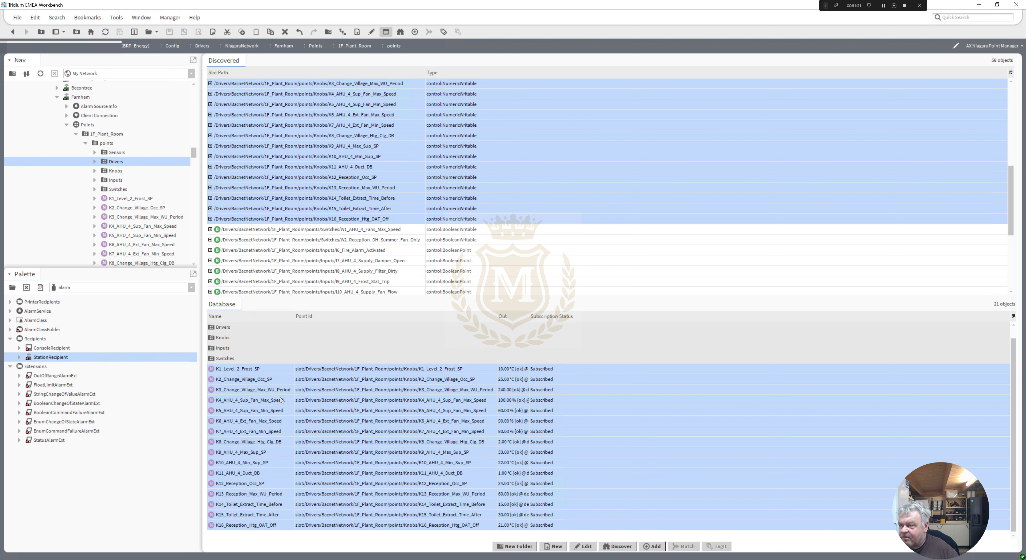
{"action": "left_click", "coordinate": [115, 172]}
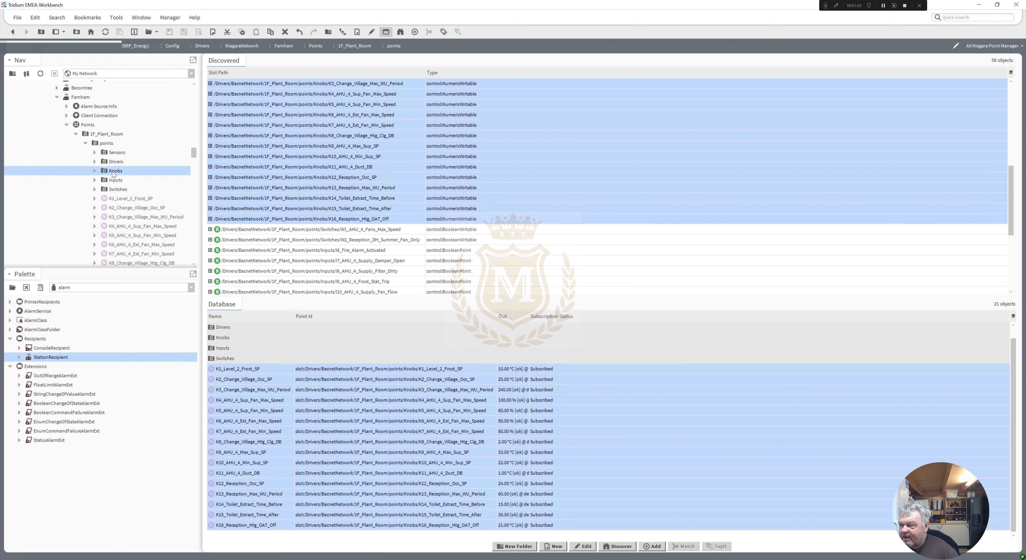
{"action": "right_click", "coordinate": [114, 174]}
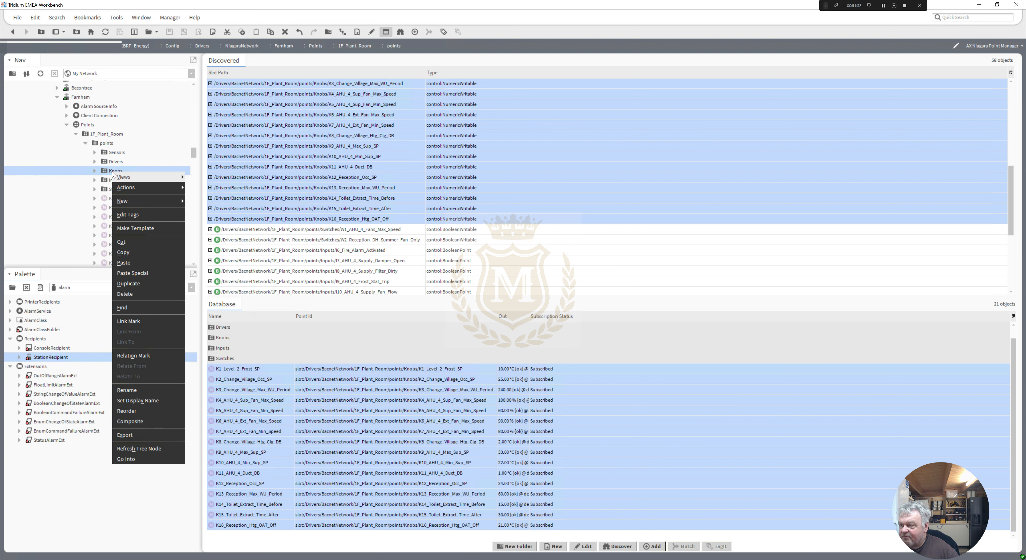
{"action": "left_click", "coordinate": [139, 264]}
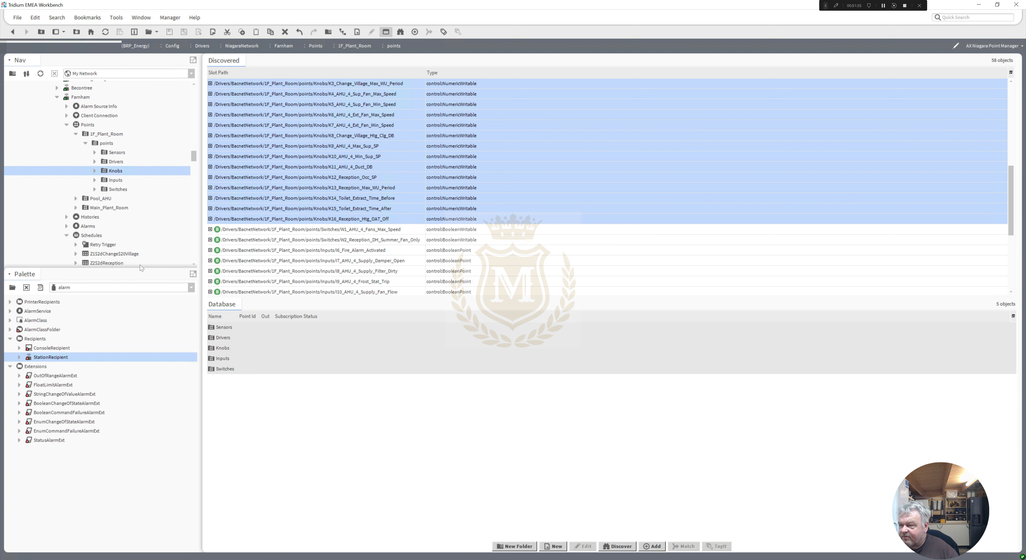
Add the discovered switch points W1_AHU_4_Fans_Max_Speed and W2_Reception_DH_Summer_Fan_Only to the database with their default settings
{"action": "left_click", "coordinate": [257, 231]}
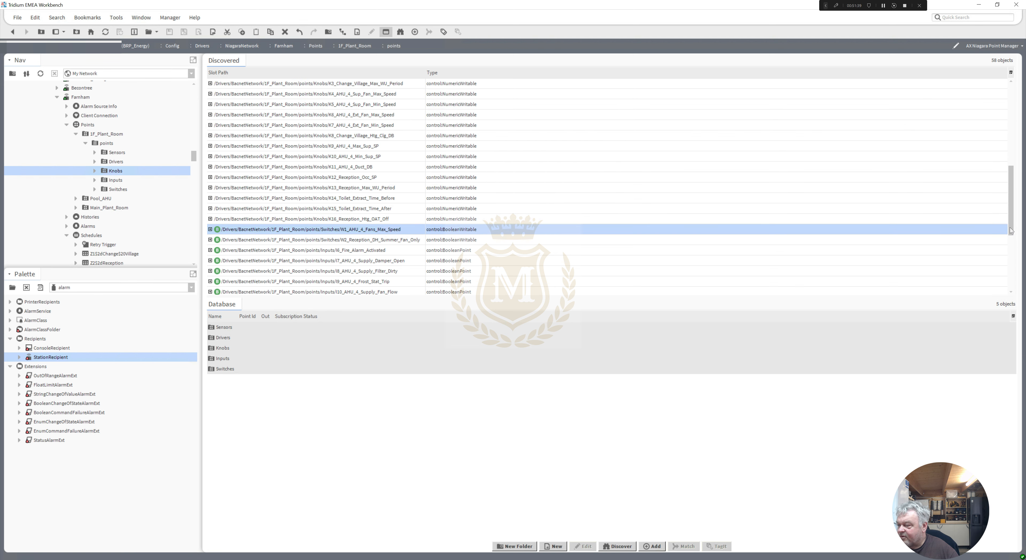
{"action": "left_click_drag", "start_coordinate": [1011, 231], "coordinate": [1013, 259]}
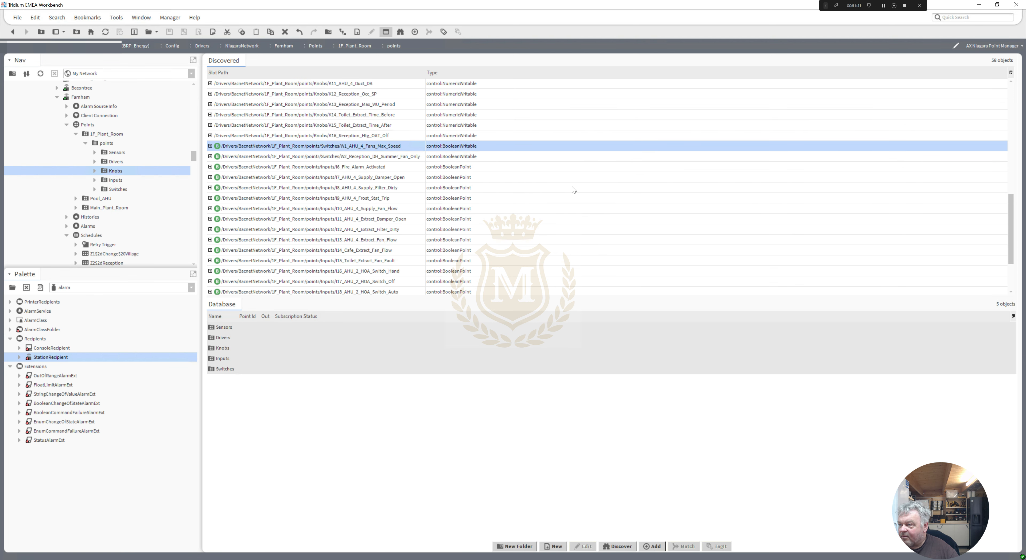
{"action": "left_click", "coordinate": [311, 157], "text": "shift"}
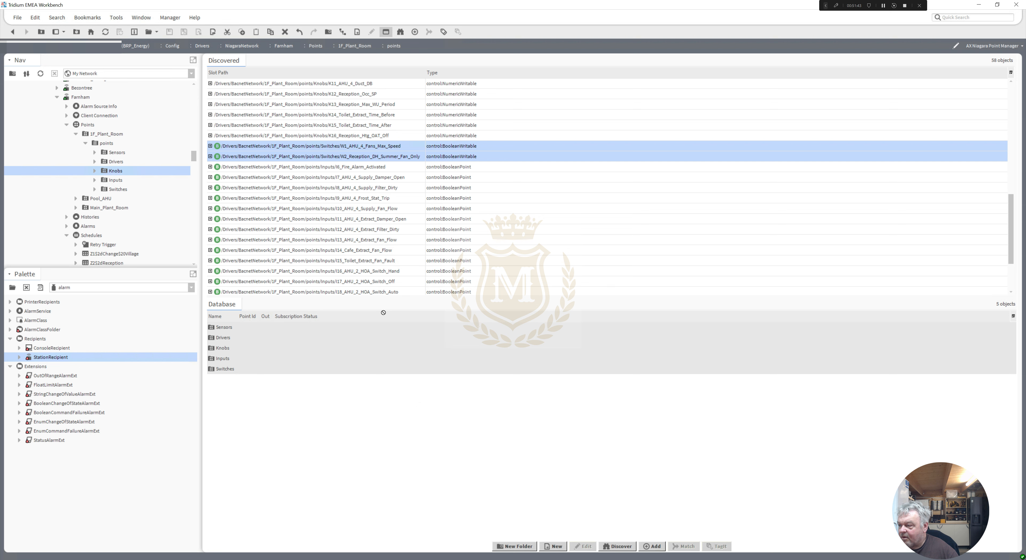
{"action": "left_click_drag", "start_coordinate": [383, 313], "coordinate": [419, 415]}
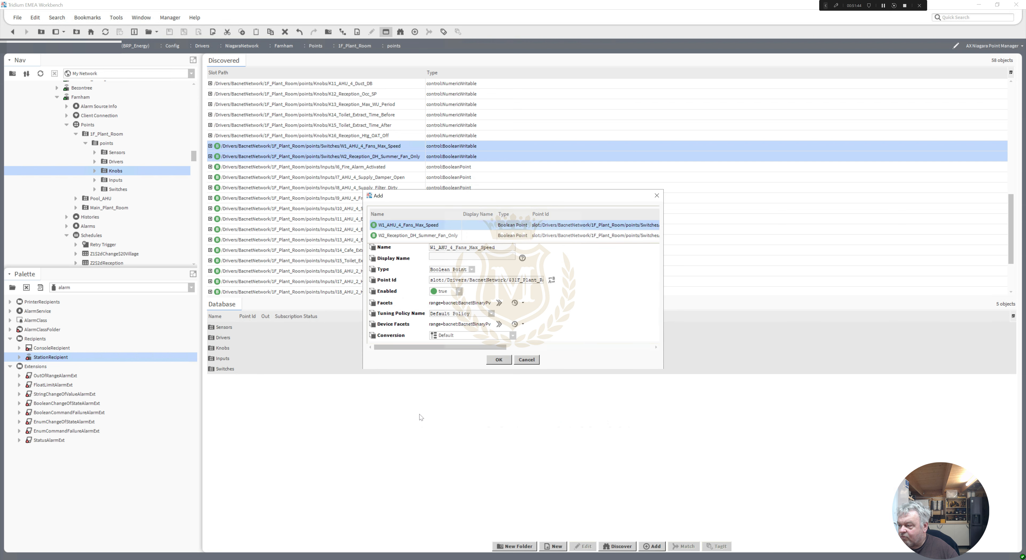
{"action": "left_click", "coordinate": [499, 360]}
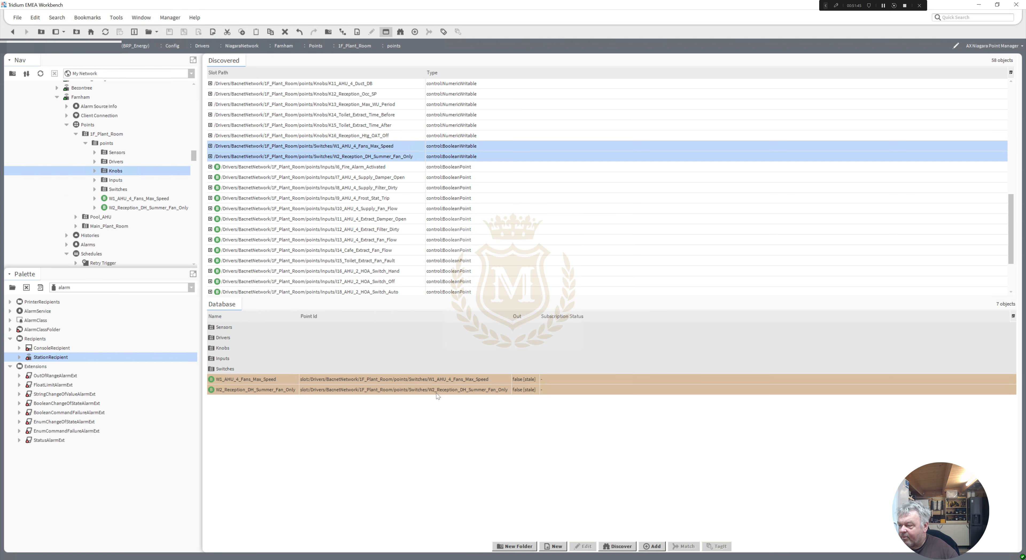
Cut the two newly added switch points and paste them into the Switches folder of 1F_Plant_Room's points
{"action": "right_click", "coordinate": [376, 390]}
{"action": "left_click", "coordinate": [386, 395]}
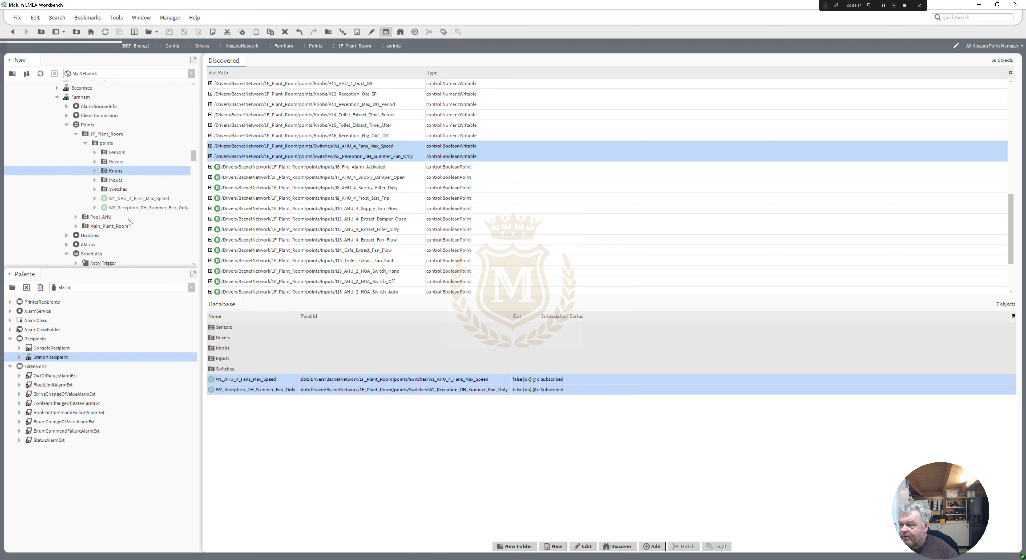
{"action": "right_click", "coordinate": [115, 190]}
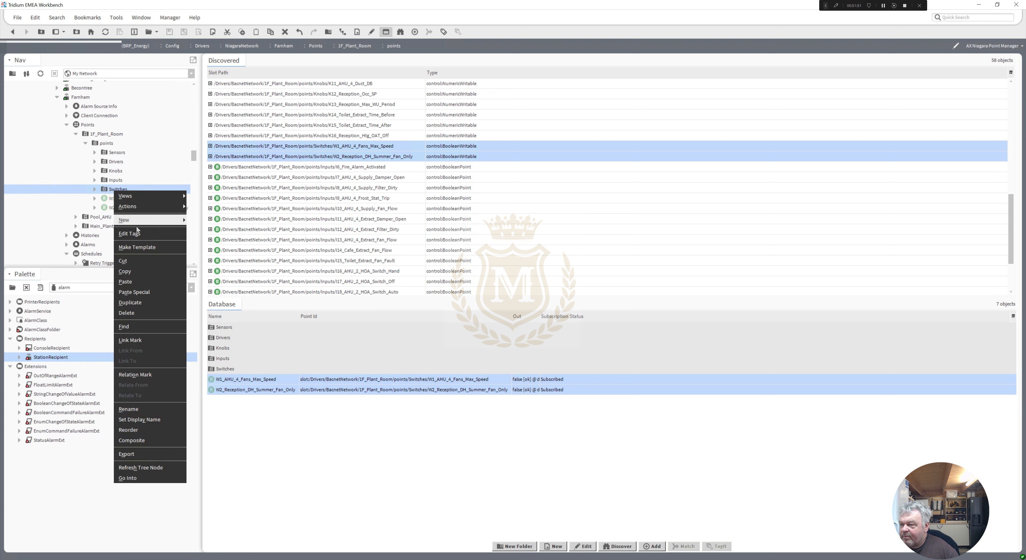
{"action": "left_click", "coordinate": [141, 281]}
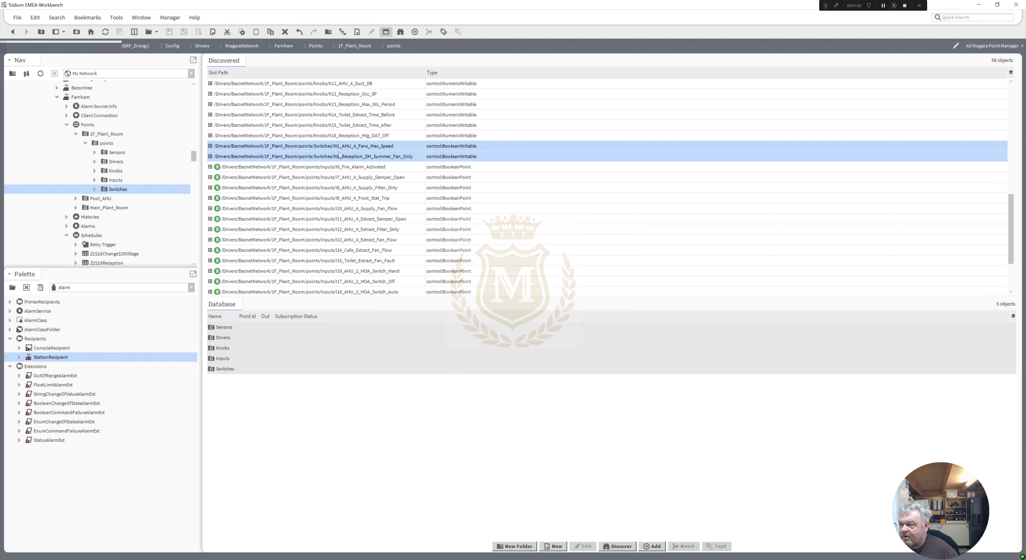
Add the discovered input points from I6_Fire_Alarm_Activated through I36_Cafe_Extract_Fan_Fail to the database with their default settings
{"action": "left_click", "coordinate": [334, 167]}
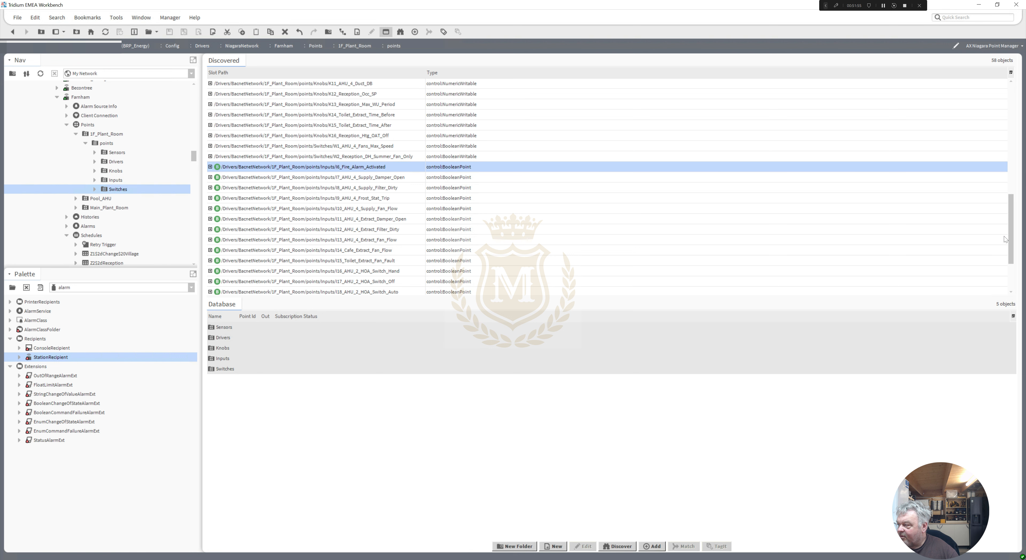
{"action": "scroll", "coordinate": [1014, 243], "scroll_direction": "down", "scroll_amount": 3}
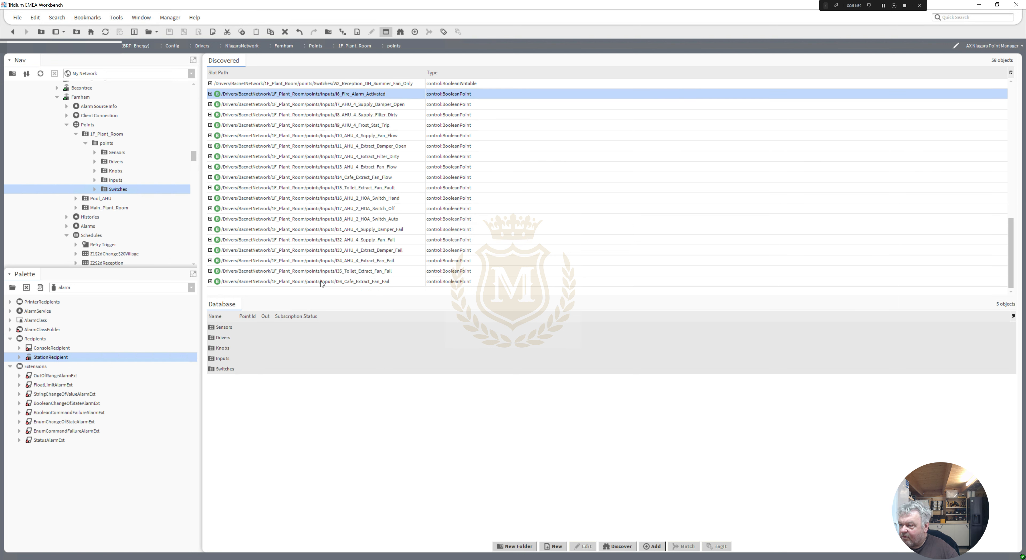
{"action": "left_click", "coordinate": [318, 281], "text": "shift"}
{"action": "left_click_drag", "start_coordinate": [318, 280], "coordinate": [407, 424]}
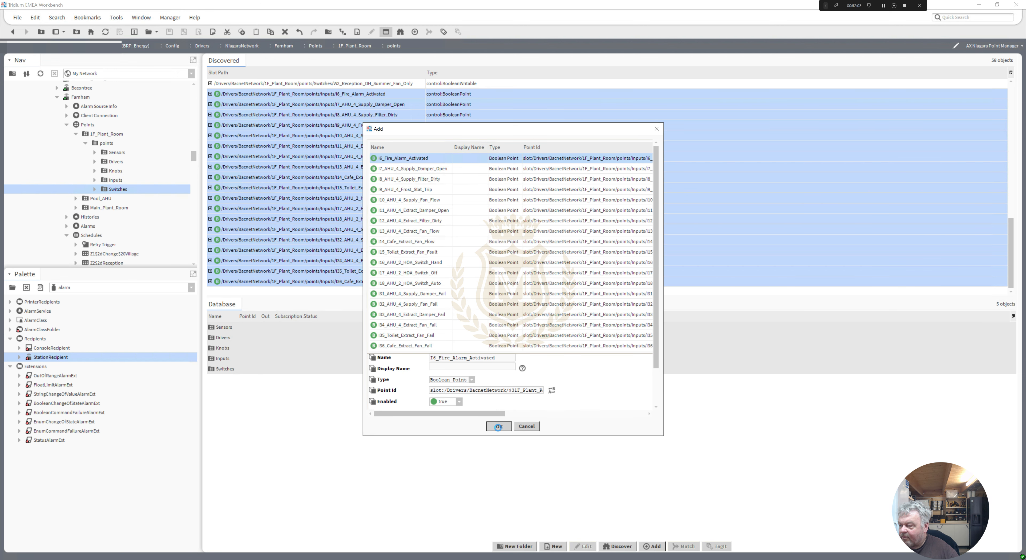
{"action": "left_click", "coordinate": [498, 426]}
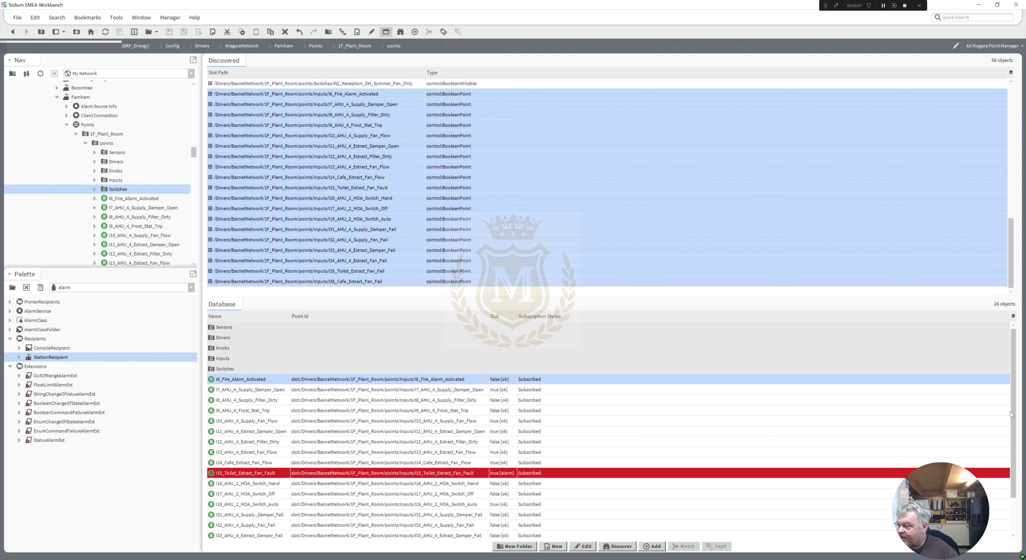
Cut all the newly added input points, I6 through I36, and paste them into the Inputs folder of 1F_Plant_Room's points
{"action": "scroll", "coordinate": [1014, 417], "scroll_direction": "down", "scroll_amount": 2}
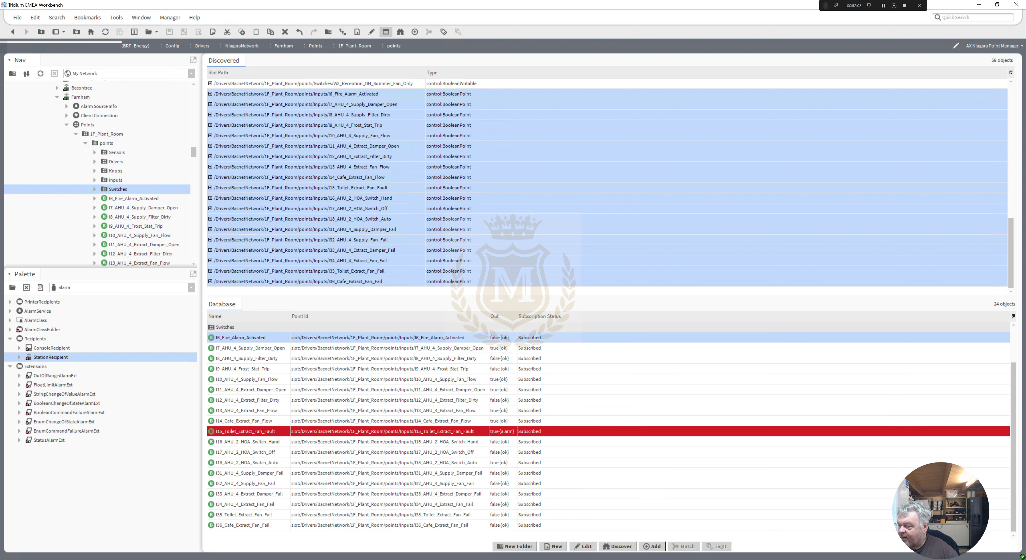
{"action": "left_click", "coordinate": [233, 526], "text": "shift"}
{"action": "right_click", "coordinate": [234, 526]}
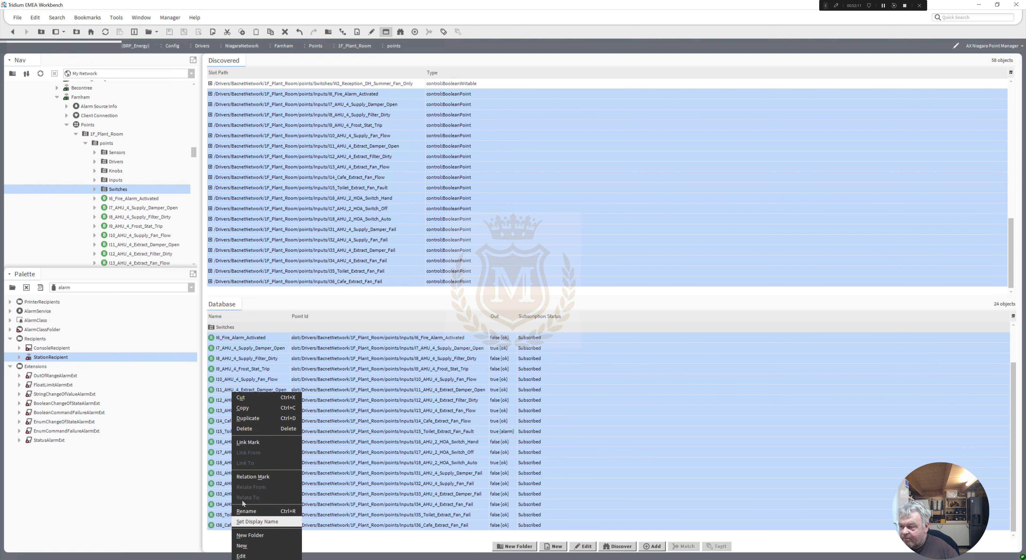
{"action": "left_click", "coordinate": [255, 404]}
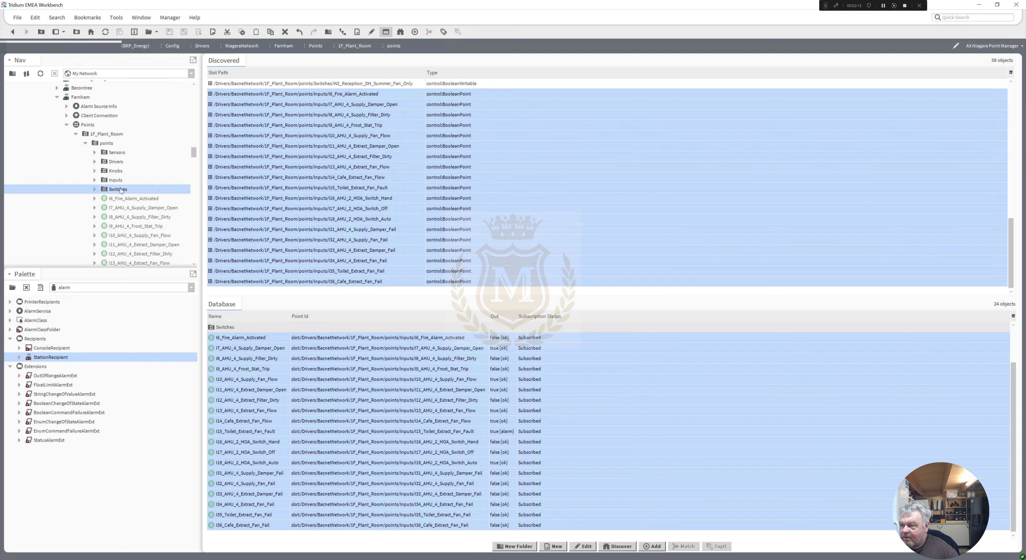
{"action": "right_click", "coordinate": [116, 182]}
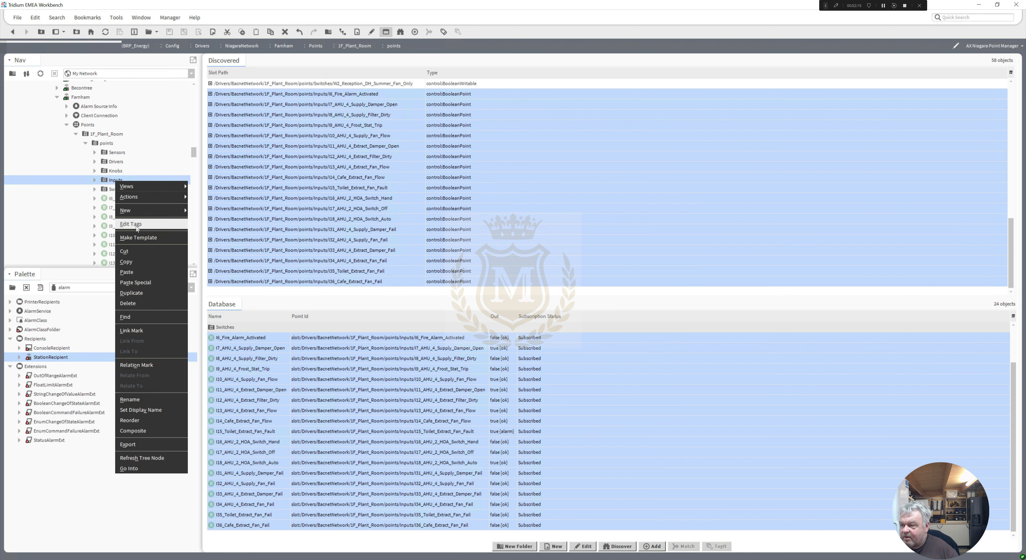
{"action": "left_click", "coordinate": [141, 271]}
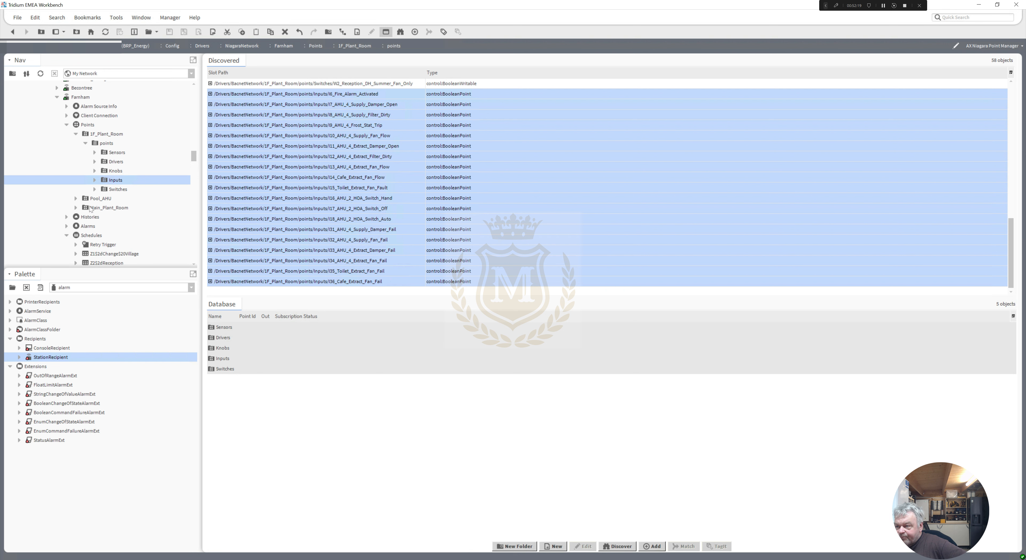
Open the point manager for Pool_AHU's points folder and discover control points under the station's BacnetNetwork Pool_AHU device
{"action": "left_click", "coordinate": [76, 198]}
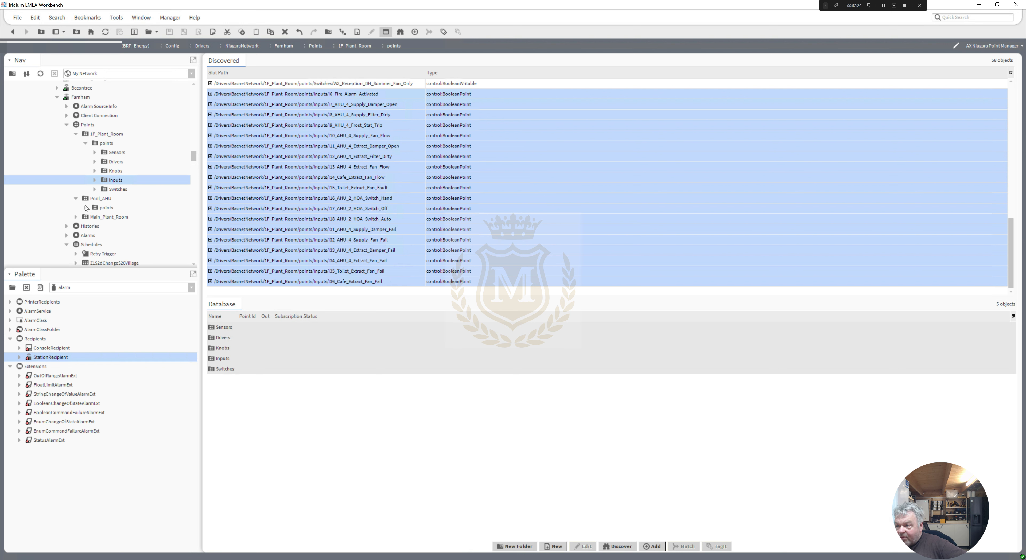
{"action": "double_click", "coordinate": [103, 208]}
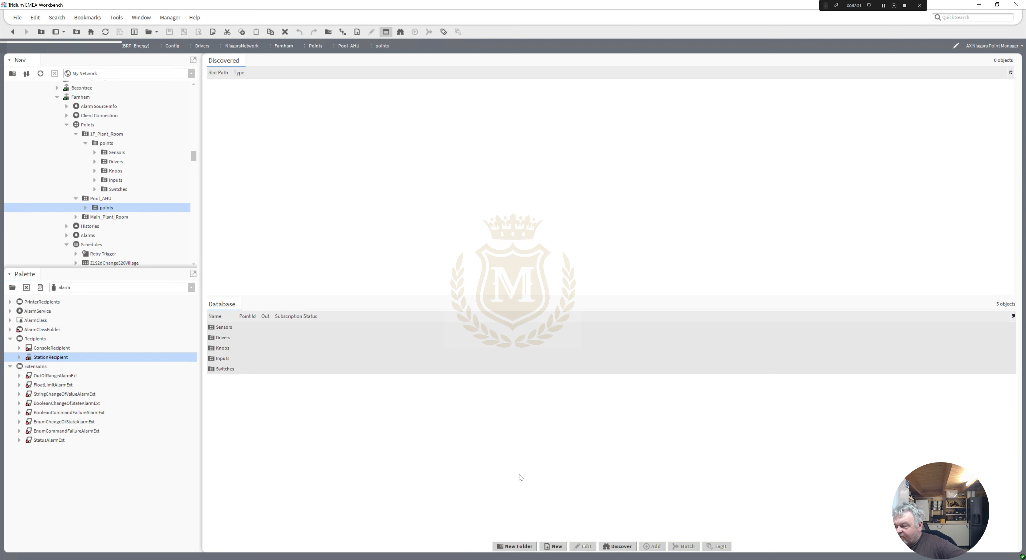
{"action": "left_click", "coordinate": [621, 549]}
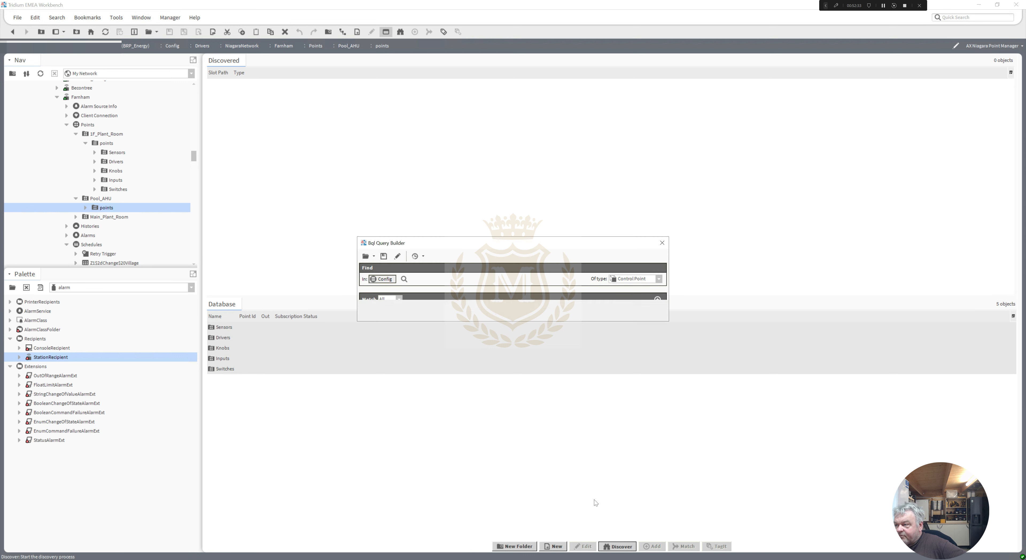
{"action": "left_click", "coordinate": [404, 279]}
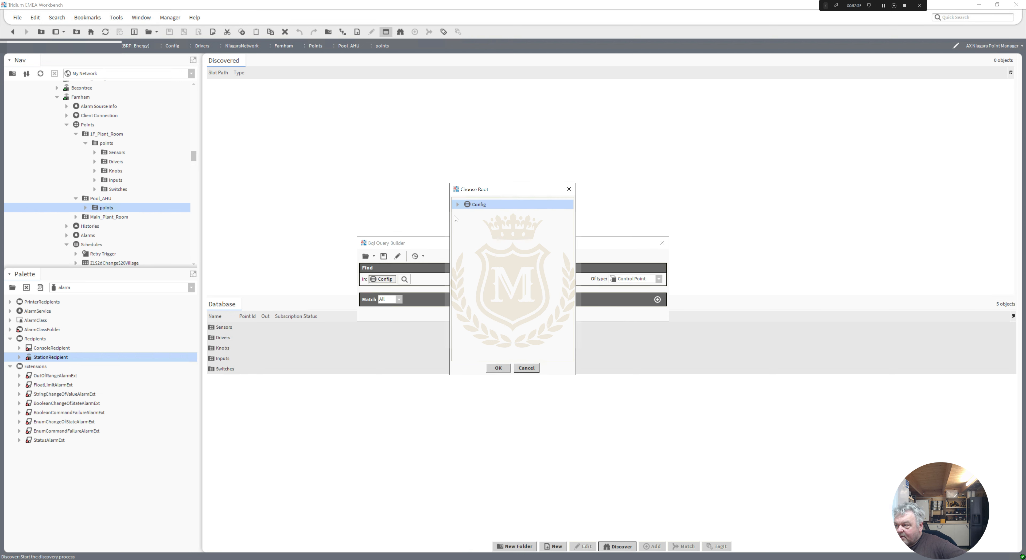
{"action": "left_click", "coordinate": [458, 205]}
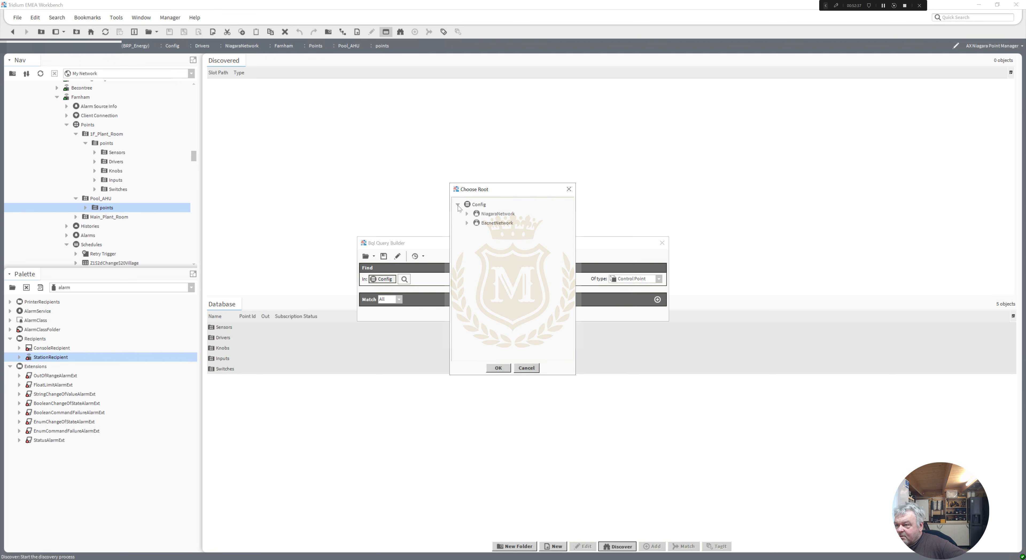
{"action": "left_click", "coordinate": [467, 224]}
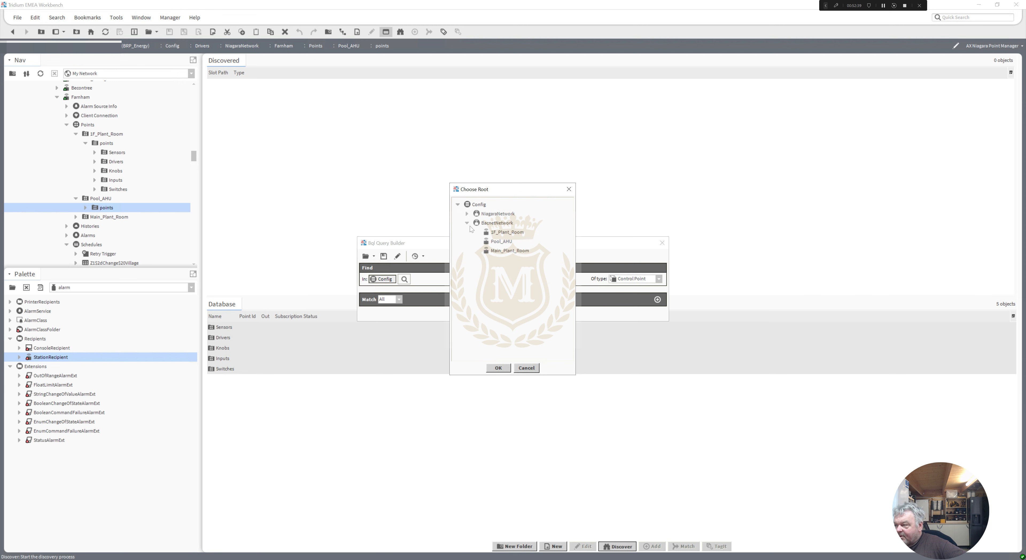
{"action": "double_click", "coordinate": [500, 243]}
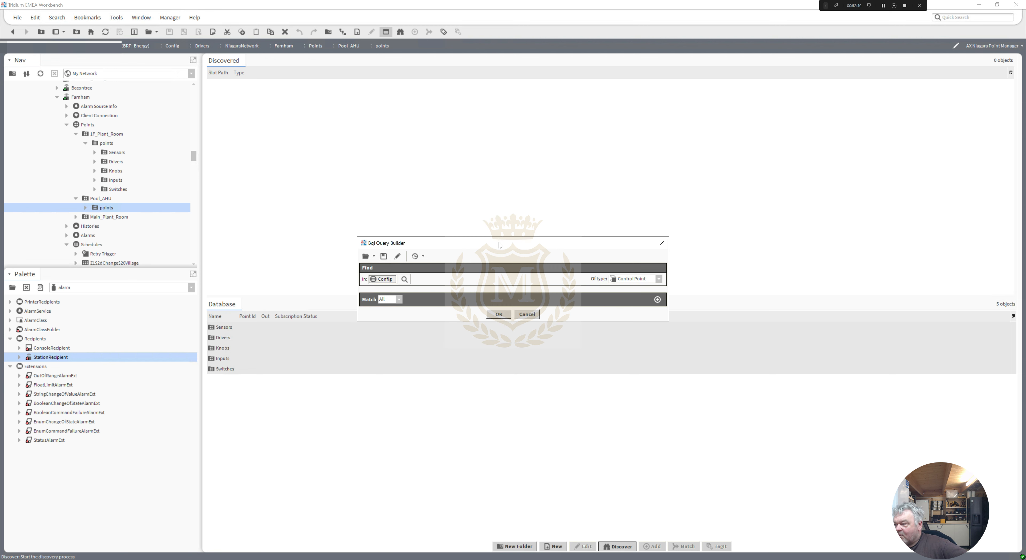
{"action": "left_click", "coordinate": [503, 318]}
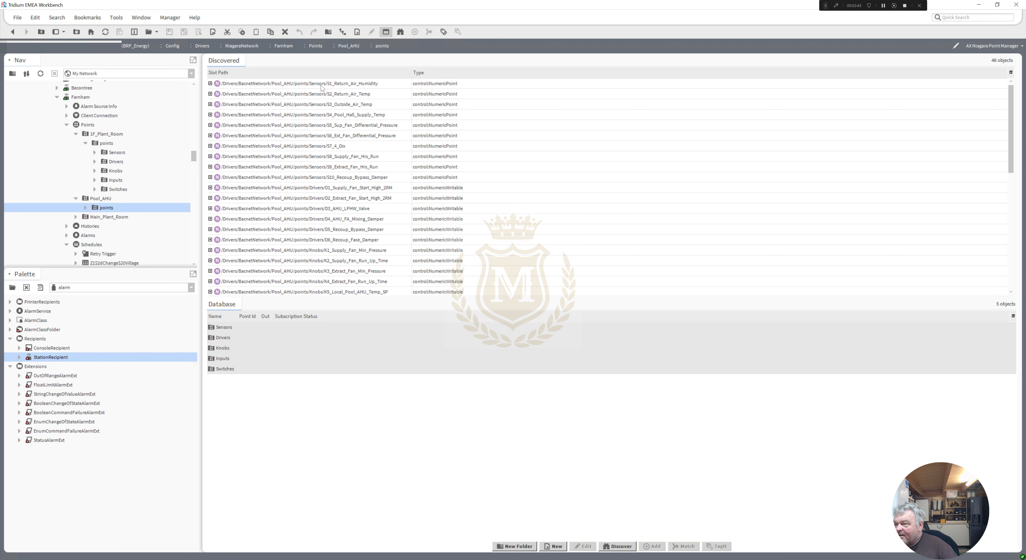
Add the discovered sensor points from S1_Return_Air_Humidity through S10_Recoup_Bypass_Damper to the database with their default settings
{"action": "left_click", "coordinate": [321, 85]}
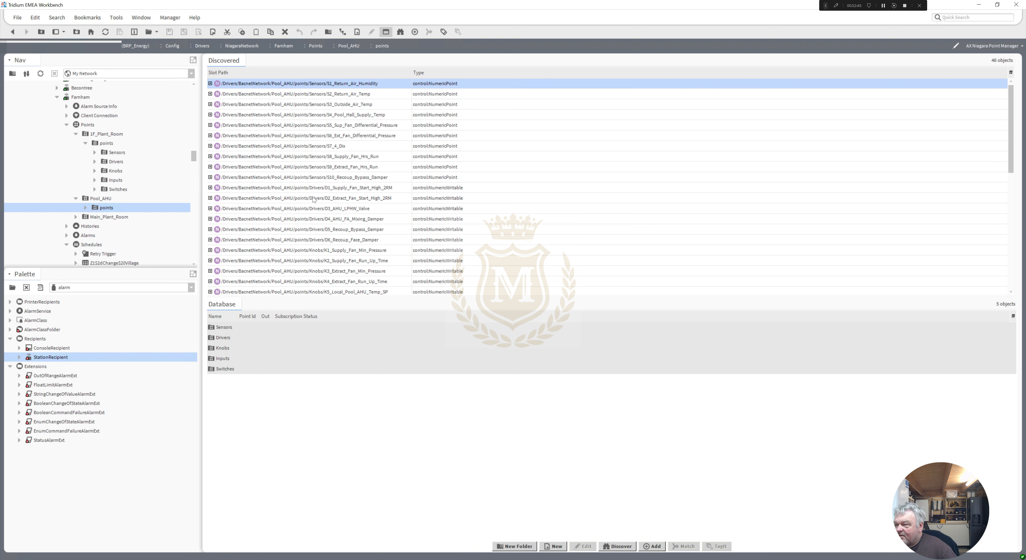
{"action": "left_click", "coordinate": [312, 178], "text": "shift"}
{"action": "left_click_drag", "start_coordinate": [311, 178], "coordinate": [415, 438]}
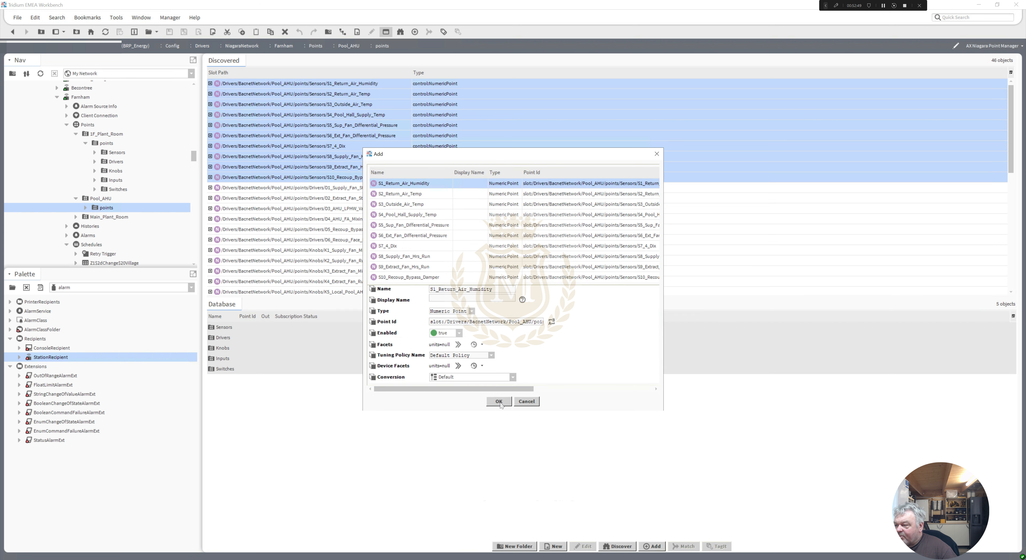
{"action": "left_click", "coordinate": [498, 403]}
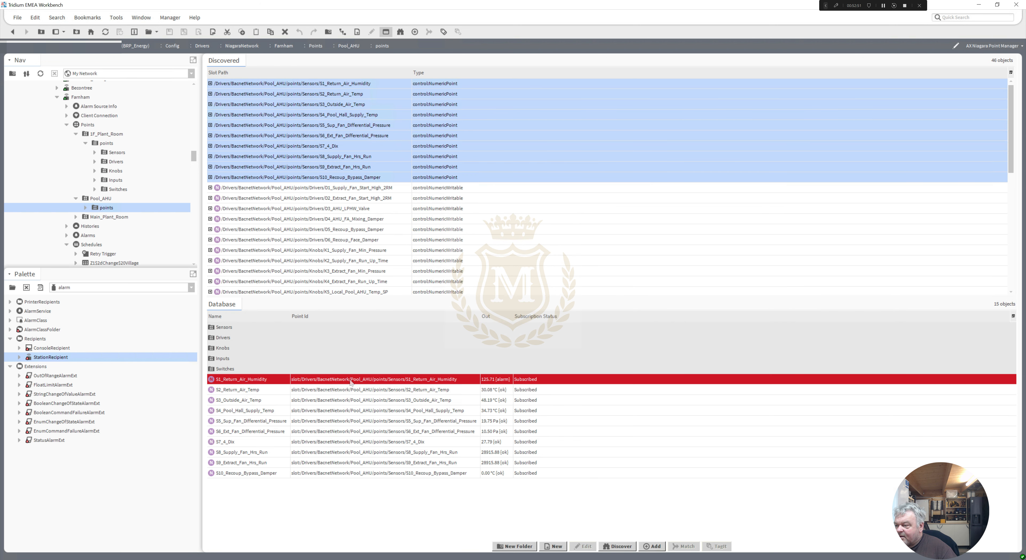
Cut the newly added sensor points, S1 through S10, and paste them into the Sensors folder of Pool_AHU's points
{"action": "left_click", "coordinate": [351, 381]}
{"action": "left_click", "coordinate": [366, 476], "text": "shift"}
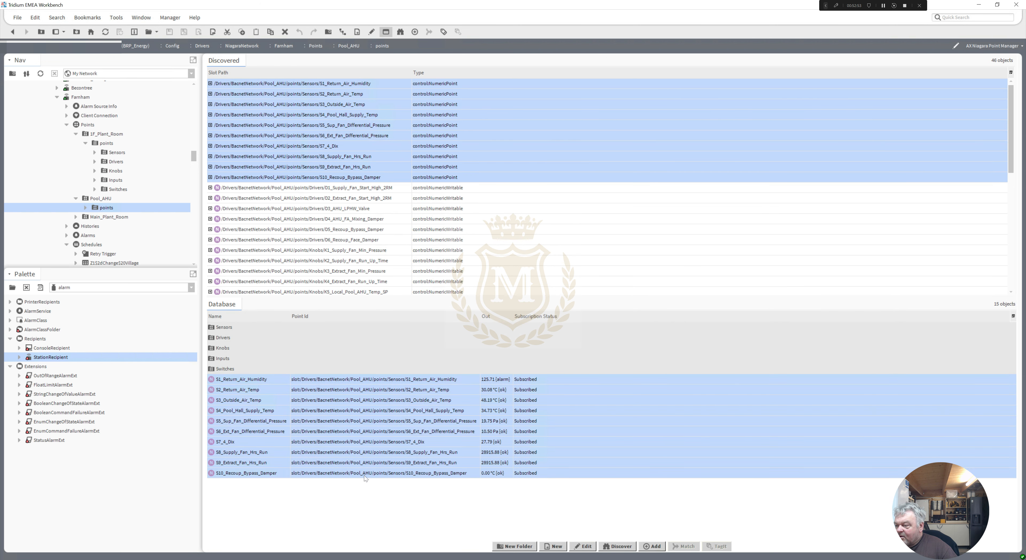
{"action": "right_click", "coordinate": [365, 392]}
{"action": "left_click", "coordinate": [383, 401]}
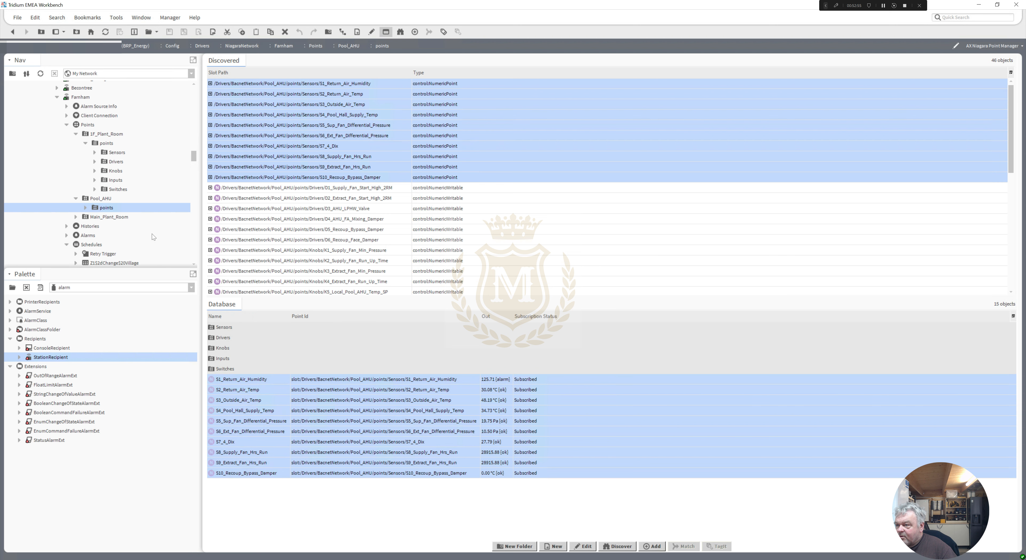
{"action": "left_click", "coordinate": [85, 208]}
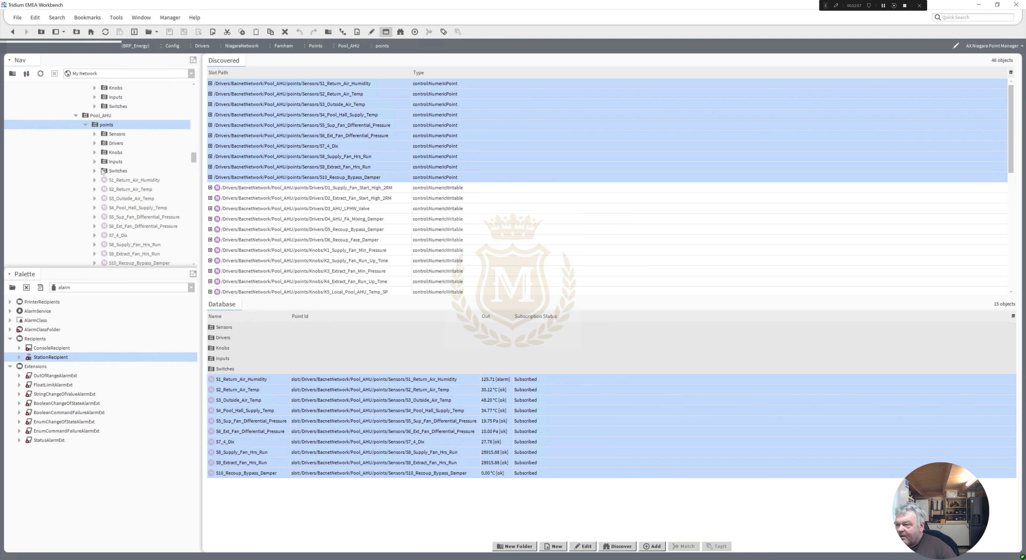
{"action": "right_click", "coordinate": [114, 135]}
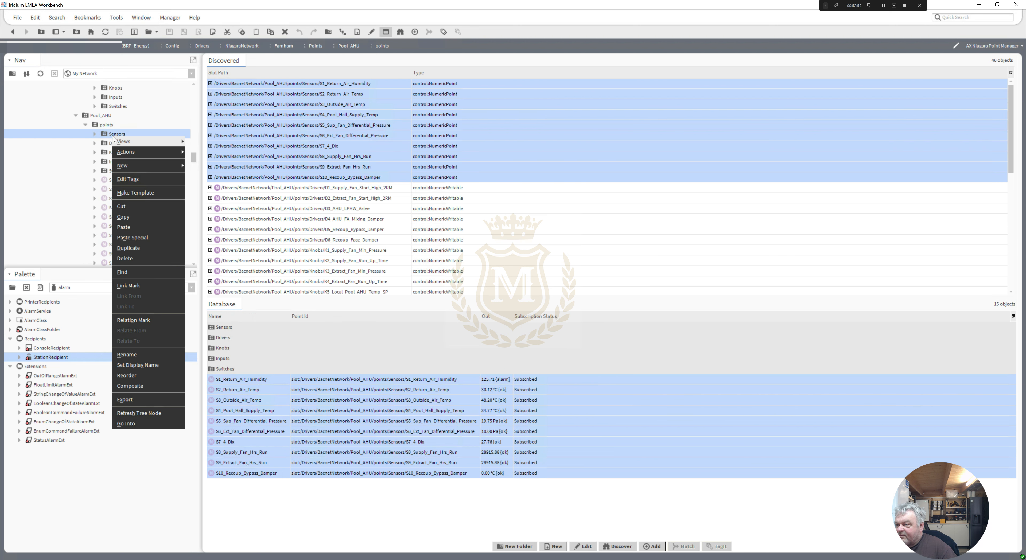
{"action": "left_click", "coordinate": [128, 227]}
Add the discovered driver points from D1_Supply_Fan_Start_High_2RM through D6_Recoup_Face_Damper to the database with their default settings
{"action": "left_click", "coordinate": [344, 189]}
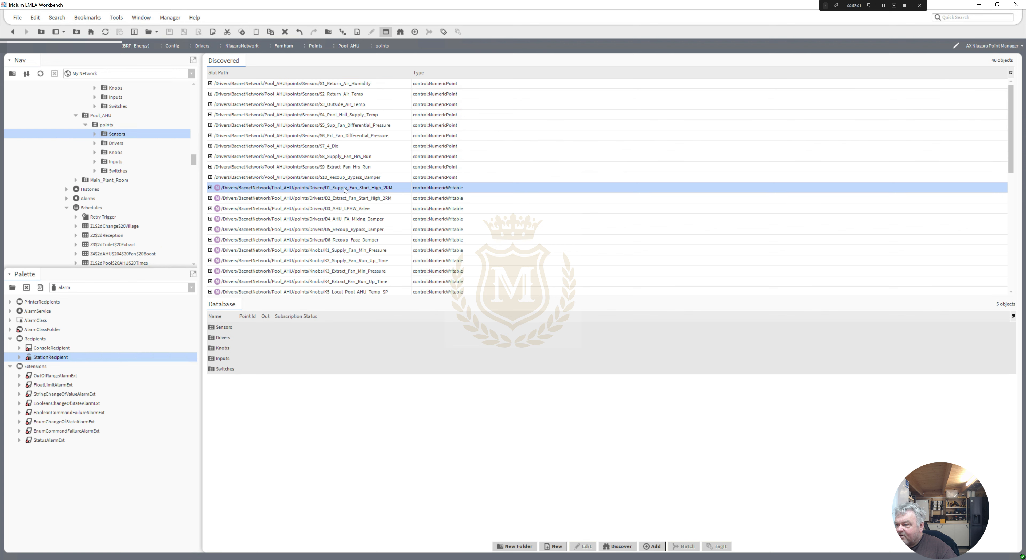
{"action": "left_click", "coordinate": [337, 241], "text": "shift"}
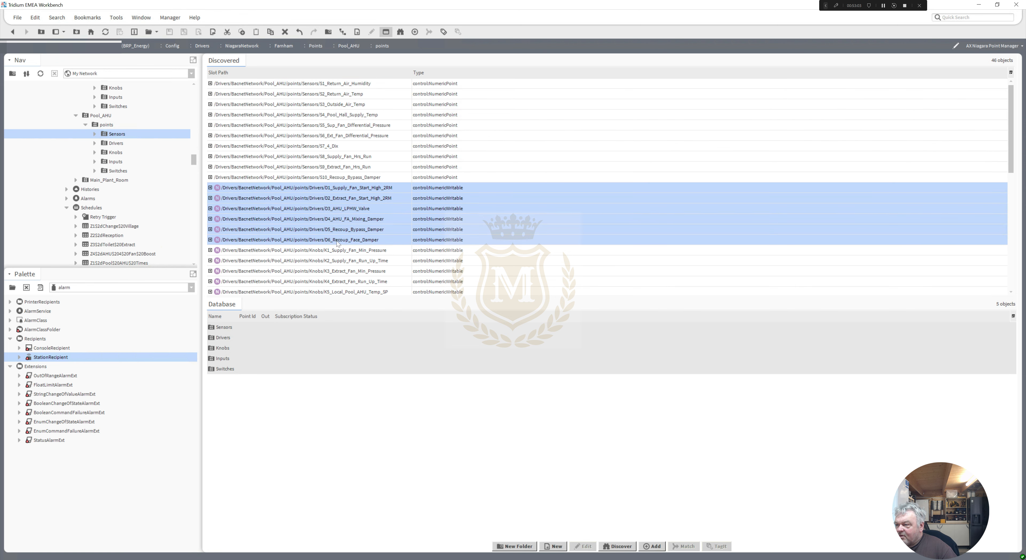
{"action": "left_click_drag", "start_coordinate": [412, 416], "coordinate": [414, 424]}
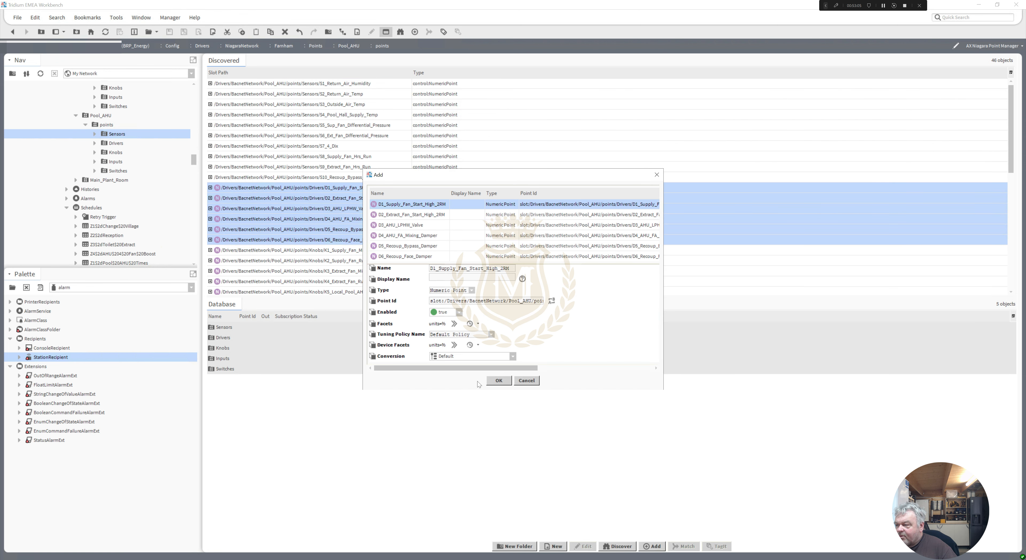
{"action": "left_click", "coordinate": [498, 381]}
Cut the newly added driver points, D1 through D6, and paste them into the Drivers folder of Pool_AHU's points
{"action": "left_click", "coordinate": [328, 380]}
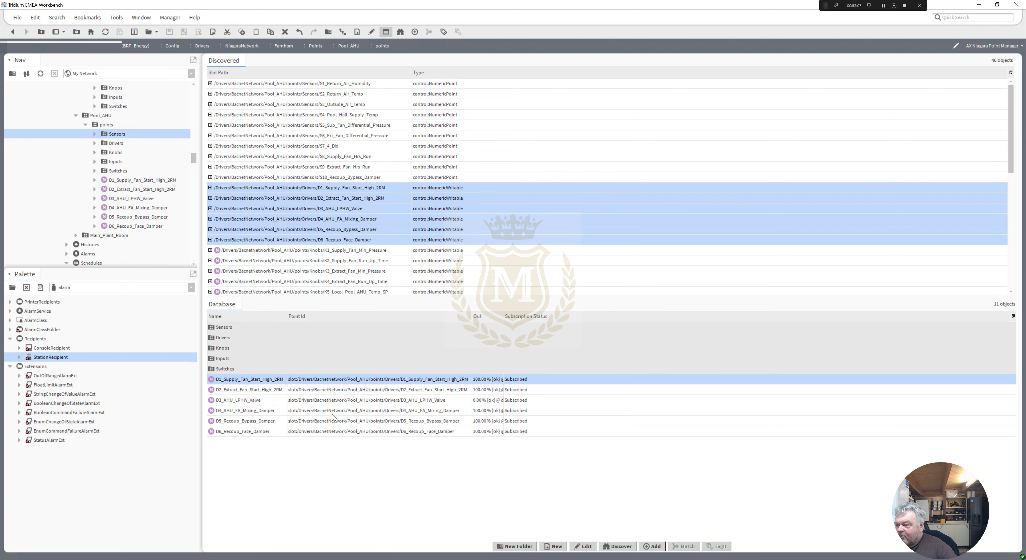
{"action": "left_click", "coordinate": [334, 432], "text": "shift"}
{"action": "right_click", "coordinate": [334, 432]}
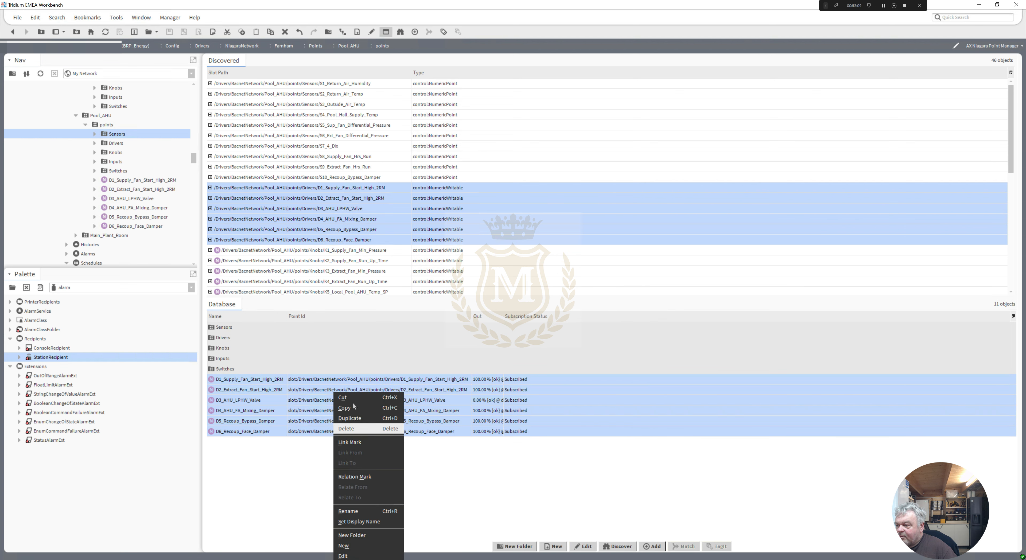
{"action": "left_click", "coordinate": [350, 398]}
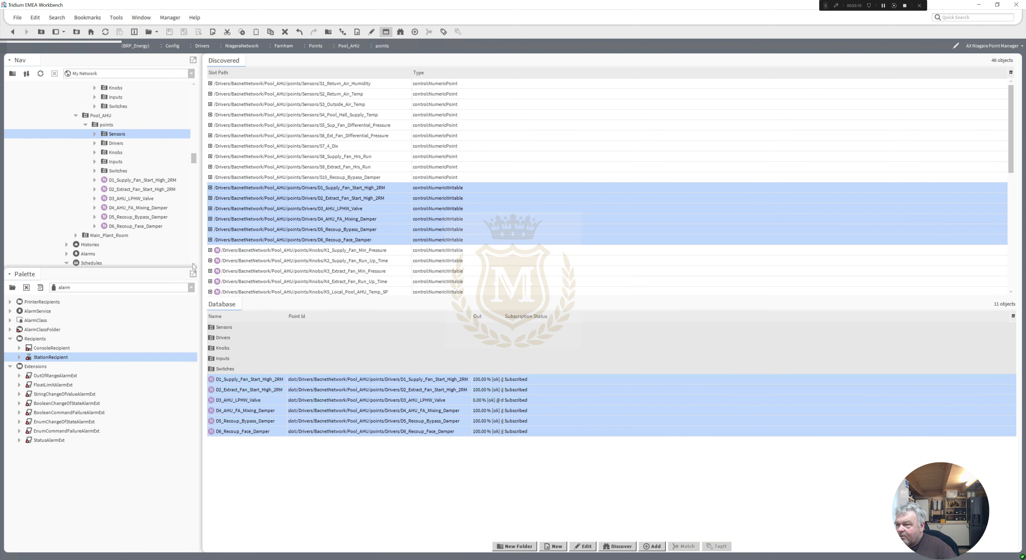
{"action": "left_click", "coordinate": [114, 145]}
{"action": "right_click", "coordinate": [115, 144]}
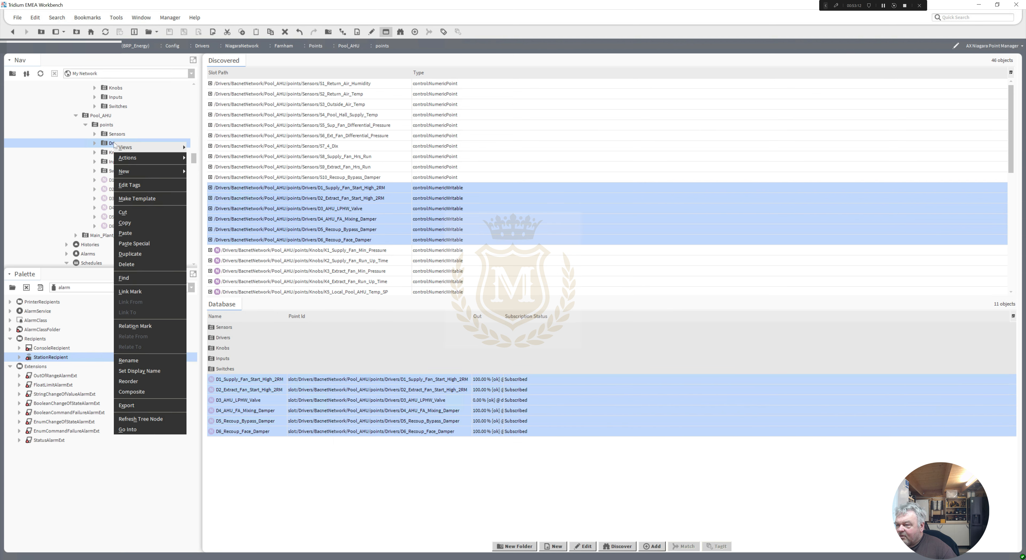
{"action": "left_click", "coordinate": [146, 234]}
Add the discovered knob points from K1_Supply_Fan_Min_Pressure through K14_Max_SA_Setpoint to the database with their default settings
{"action": "left_click", "coordinate": [290, 251]}
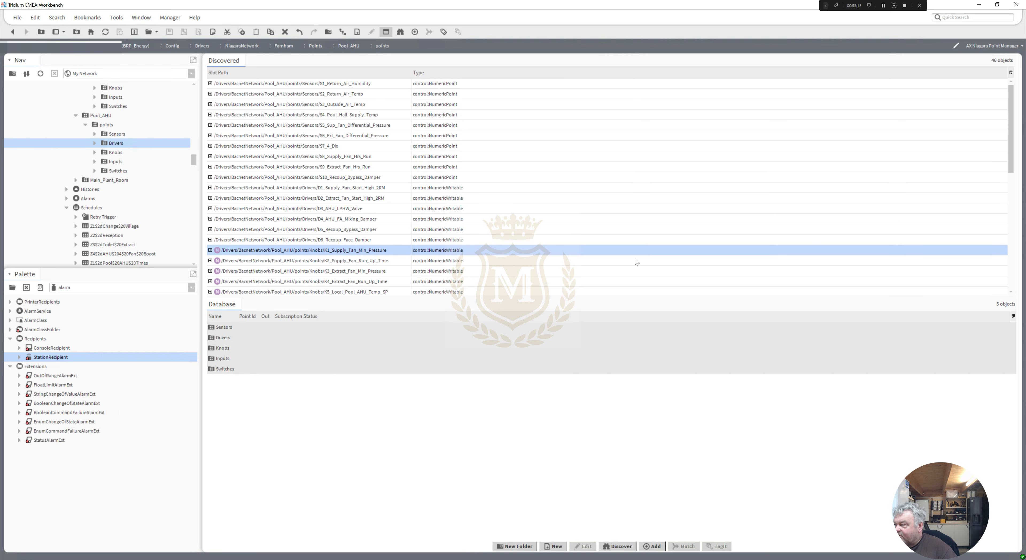
{"action": "scroll", "coordinate": [1013, 159], "scroll_direction": "down", "scroll_amount": 5}
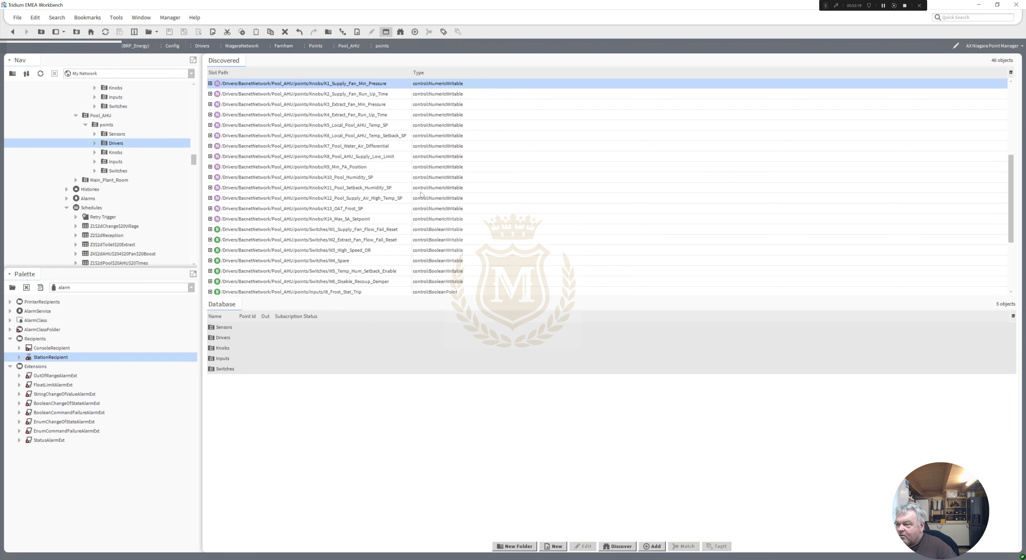
{"action": "left_click", "coordinate": [329, 221], "text": "shift"}
{"action": "left_click_drag", "start_coordinate": [329, 221], "coordinate": [399, 428]}
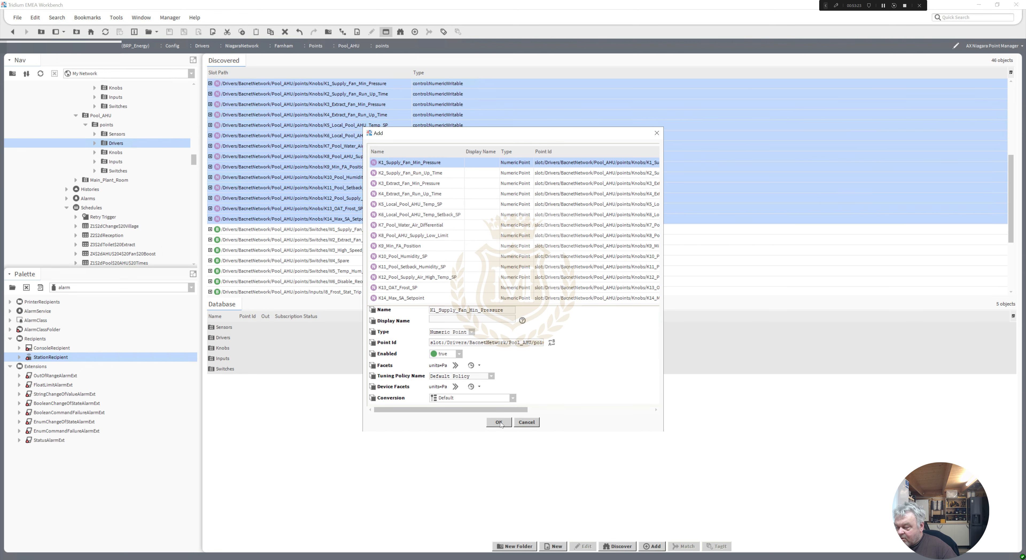
{"action": "left_click", "coordinate": [500, 422]}
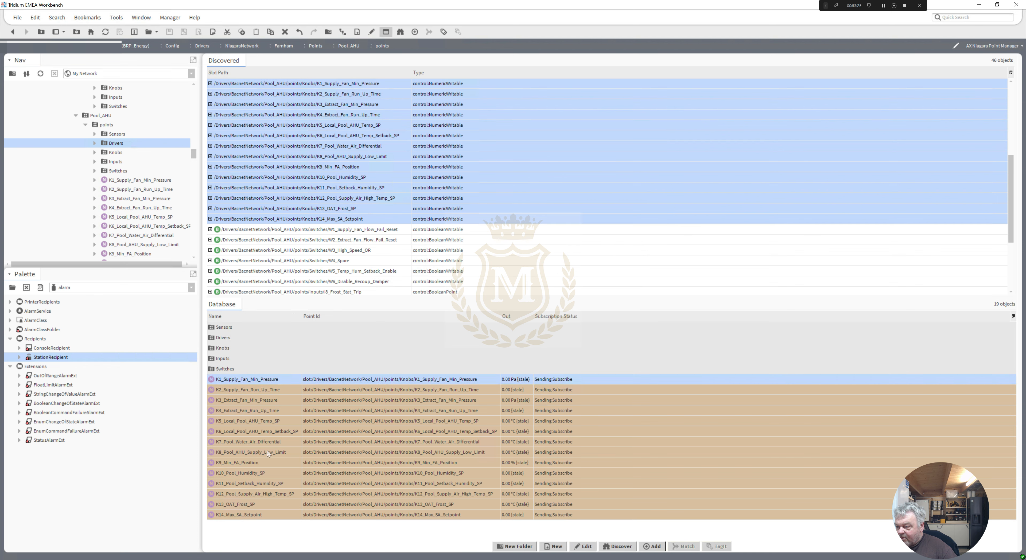
Cut the newly added knob points, K1 through K14, and paste them into the Knobs folder of Pool_AHU's points
{"action": "right_click", "coordinate": [257, 516]}
{"action": "left_click", "coordinate": [276, 399]}
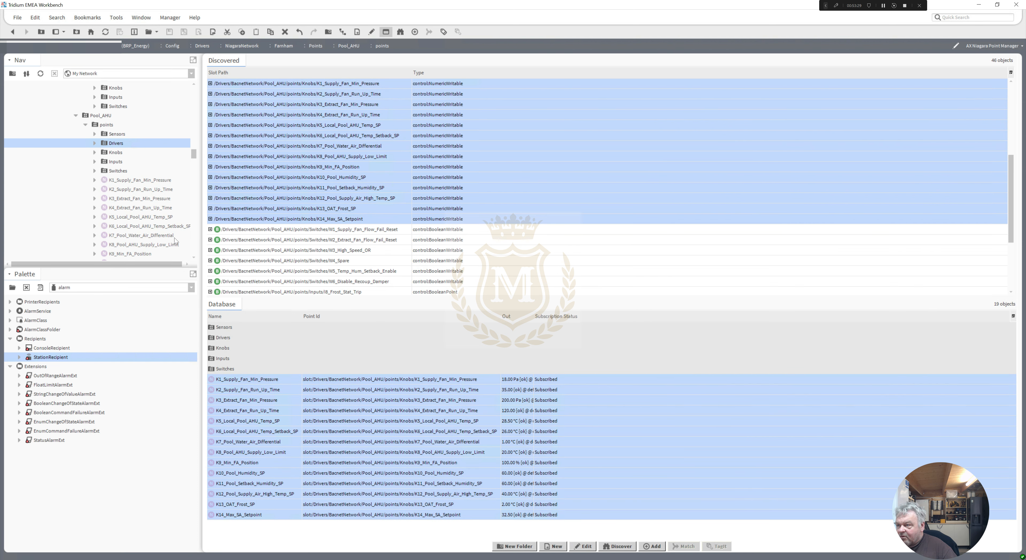
{"action": "left_click", "coordinate": [116, 153]}
{"action": "right_click", "coordinate": [116, 153]}
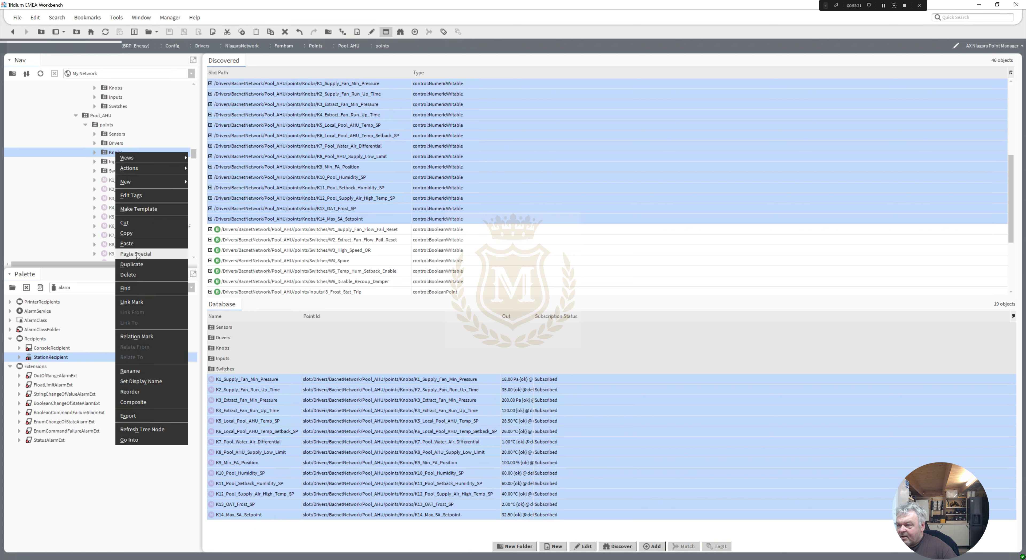
{"action": "left_click", "coordinate": [126, 244]}
Add the discovered switch points from W1_Supply_Fan_Flow_Fail_Reset through W6_Disable_Recoup_Damper to the database with their default settings
{"action": "left_click", "coordinate": [323, 232]}
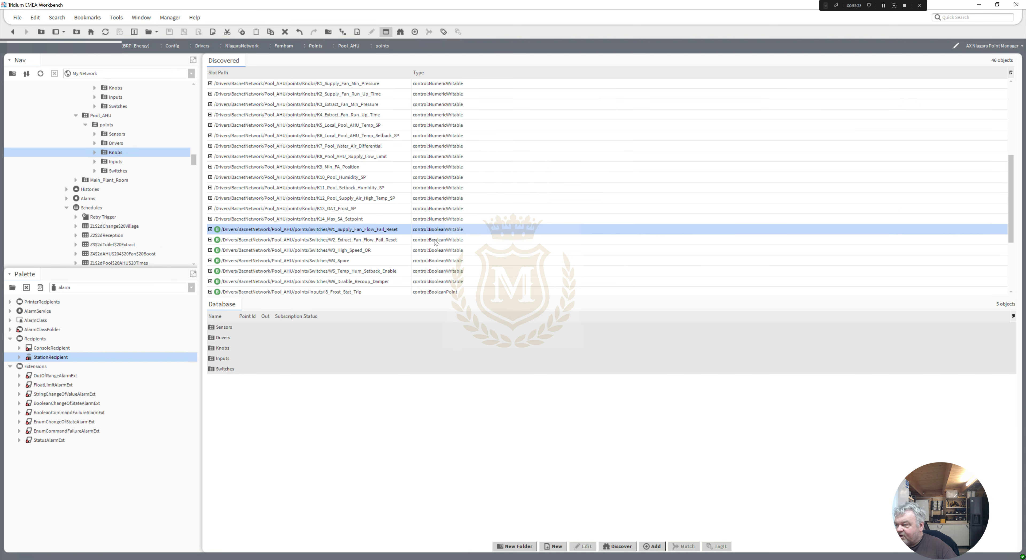
{"action": "scroll", "coordinate": [1014, 240], "scroll_direction": "down", "scroll_amount": 3}
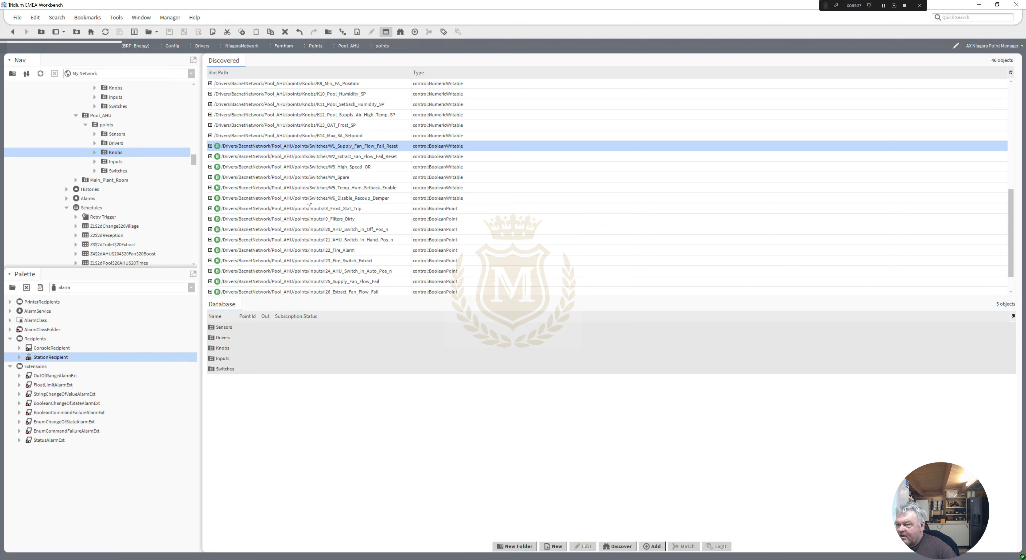
{"action": "left_click", "coordinate": [308, 198], "text": "shift"}
{"action": "left_click_drag", "start_coordinate": [308, 199], "coordinate": [449, 420]}
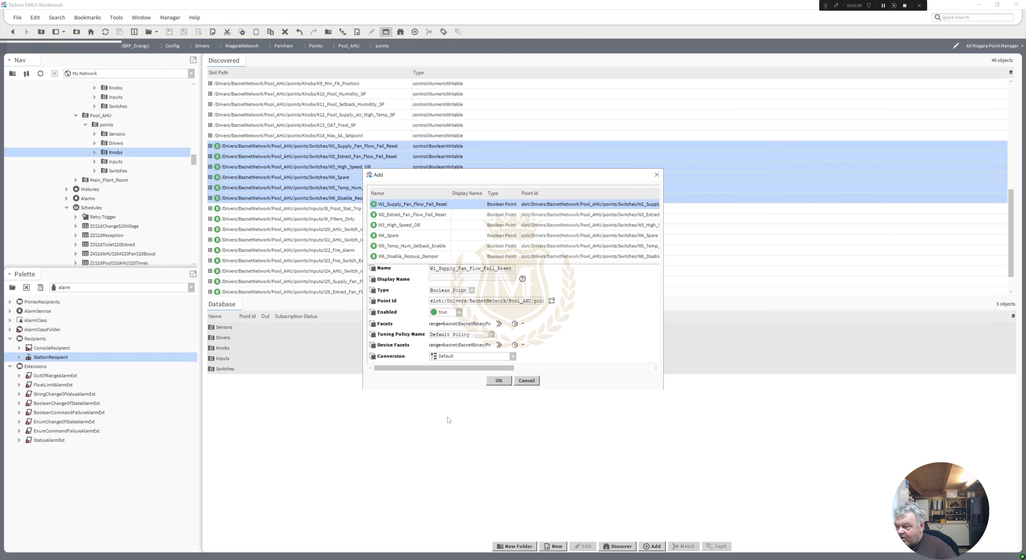
{"action": "left_click", "coordinate": [499, 381]}
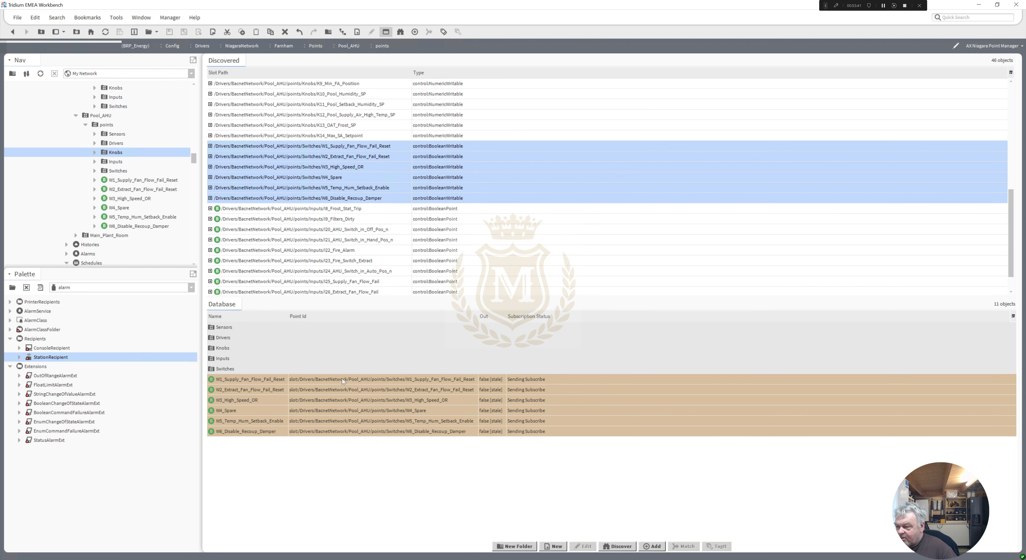
Cut the newly added switch points, W1 through W6, and paste them into the Switches folder of Pool_AHU's points
{"action": "left_click", "coordinate": [341, 378]}
{"action": "left_click", "coordinate": [341, 433], "text": "shift"}
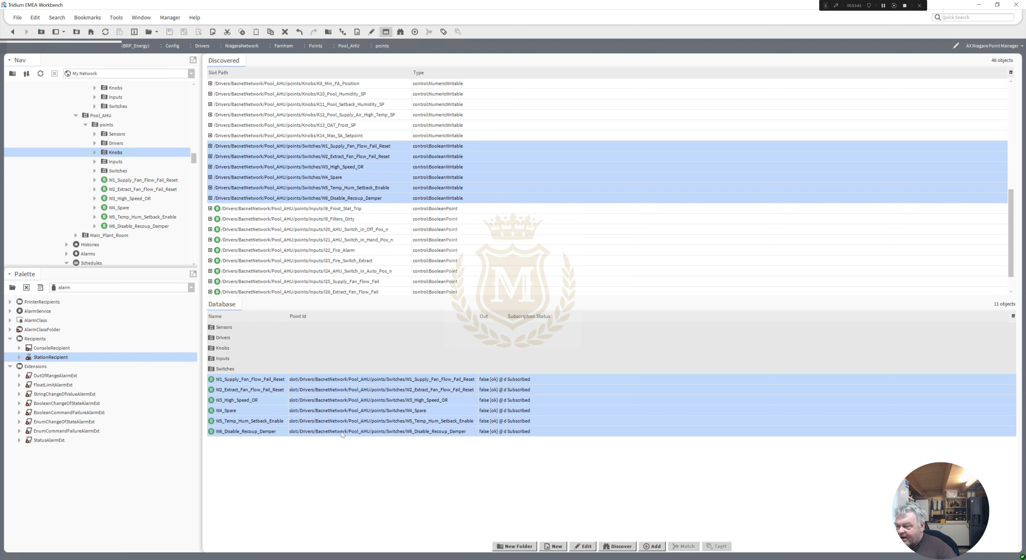
{"action": "right_click", "coordinate": [342, 434]}
{"action": "left_click", "coordinate": [353, 398]}
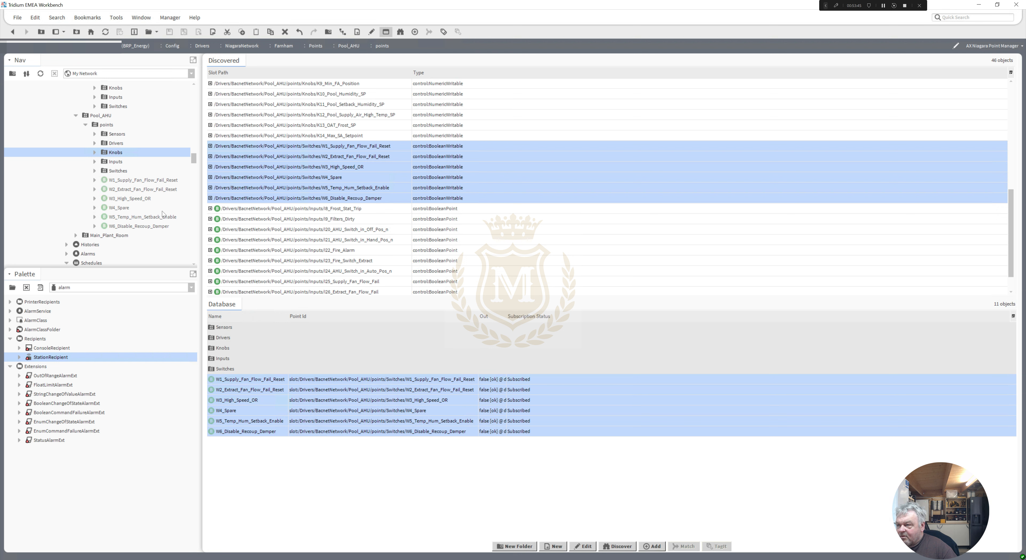
{"action": "left_click", "coordinate": [114, 171]}
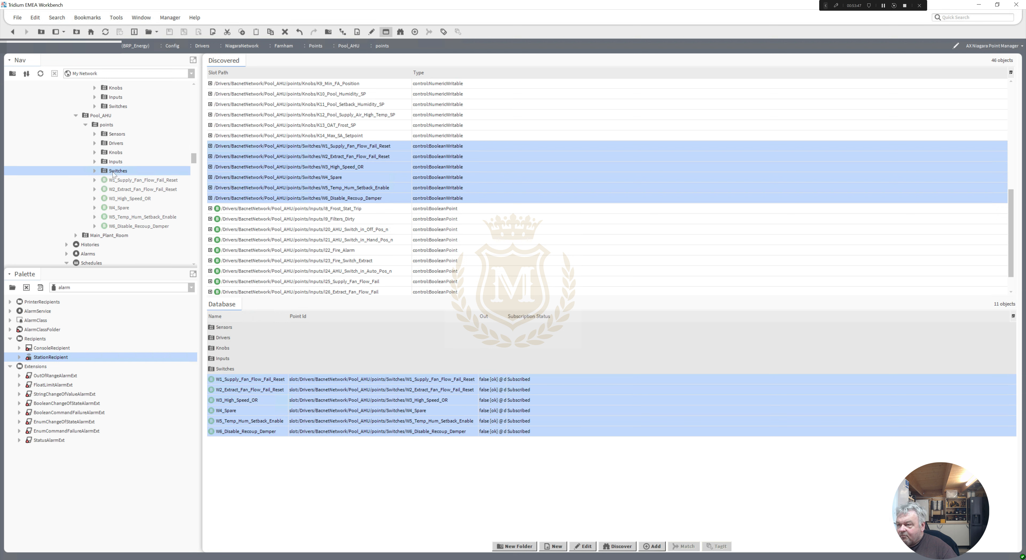
{"action": "right_click", "coordinate": [114, 174]}
{"action": "left_click", "coordinate": [127, 263]}
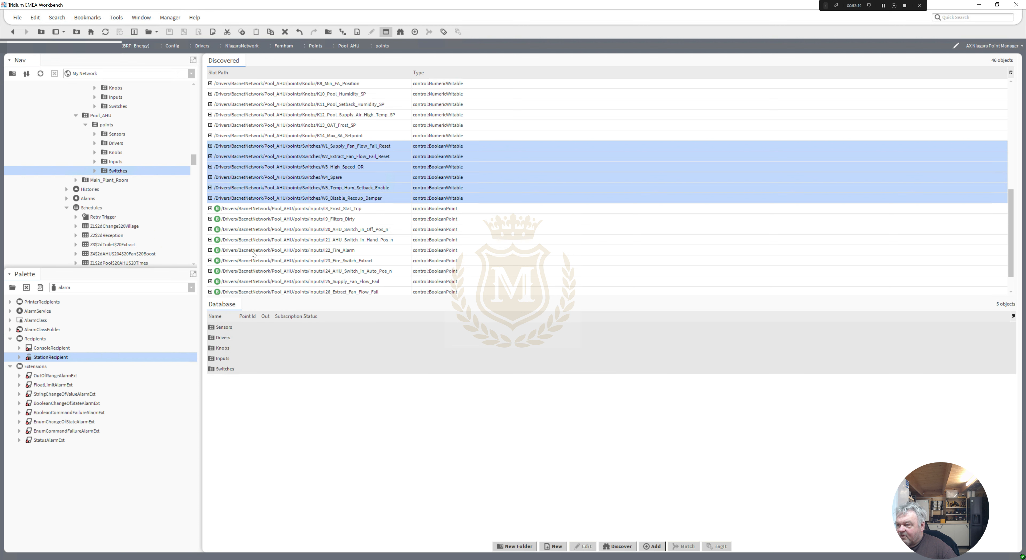
Add the discovered input points from I8_Frost_Stat_Trip through I27_Supply_Air_High_Temp to the database with their default settings
{"action": "left_click", "coordinate": [294, 209]}
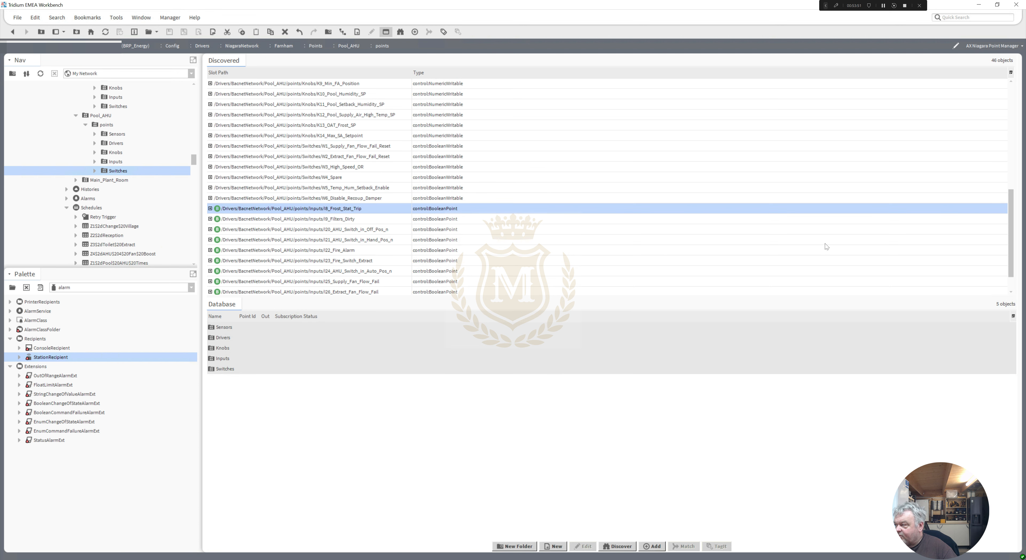
{"action": "left_click_drag", "start_coordinate": [1010, 240], "coordinate": [1012, 278]}
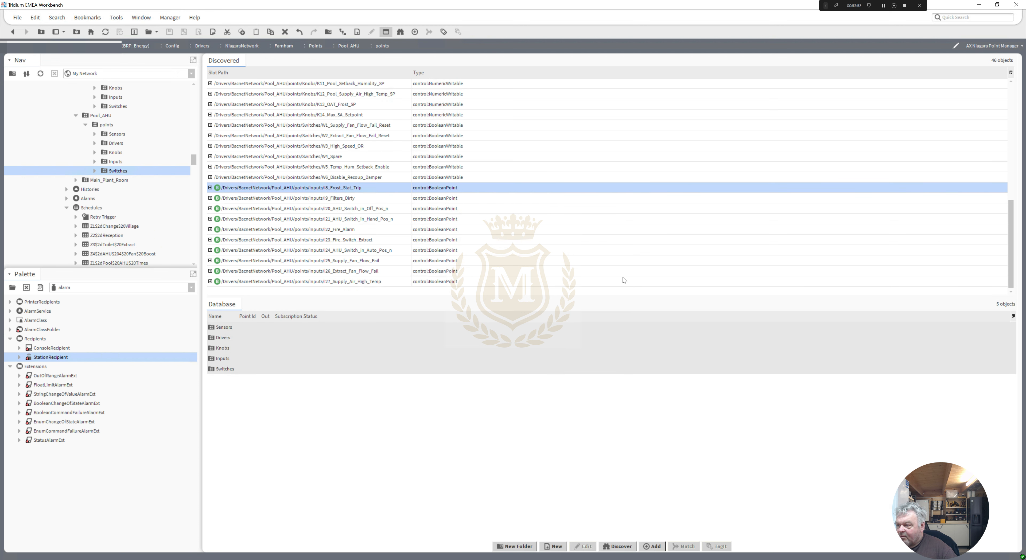
{"action": "left_click", "coordinate": [334, 281], "text": "shift"}
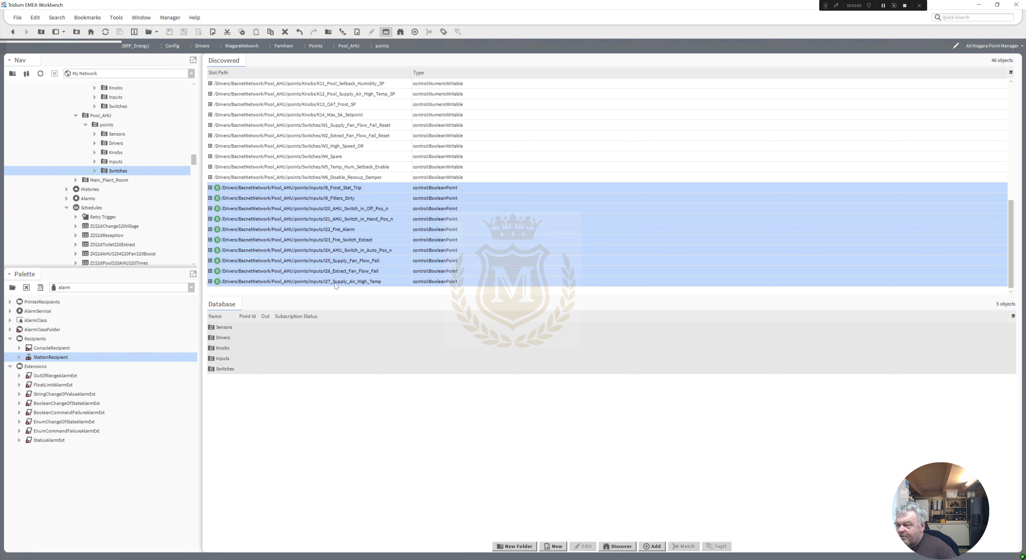
{"action": "left_click_drag", "start_coordinate": [335, 283], "coordinate": [395, 425]}
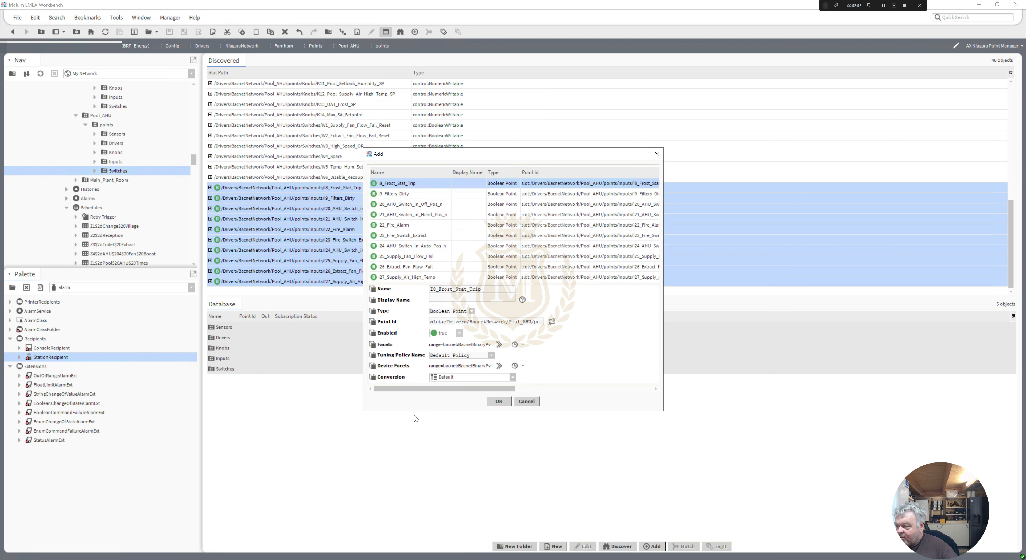
{"action": "left_click", "coordinate": [498, 402]}
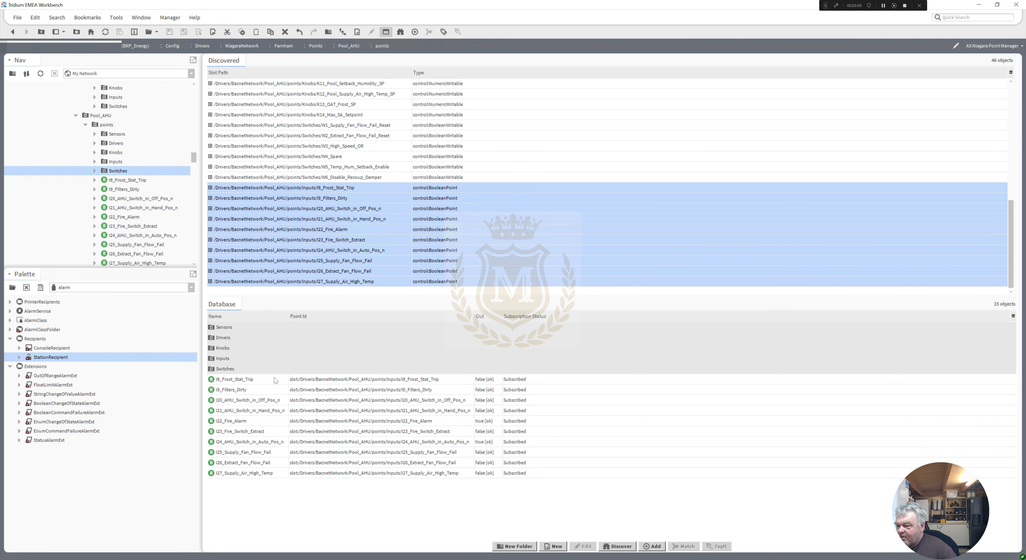
Cut the newly added input points, I8 through I27, and paste them into the Inputs folder of Pool_AHU's points
{"action": "left_click", "coordinate": [274, 377]}
{"action": "left_click", "coordinate": [262, 474], "text": "shift"}
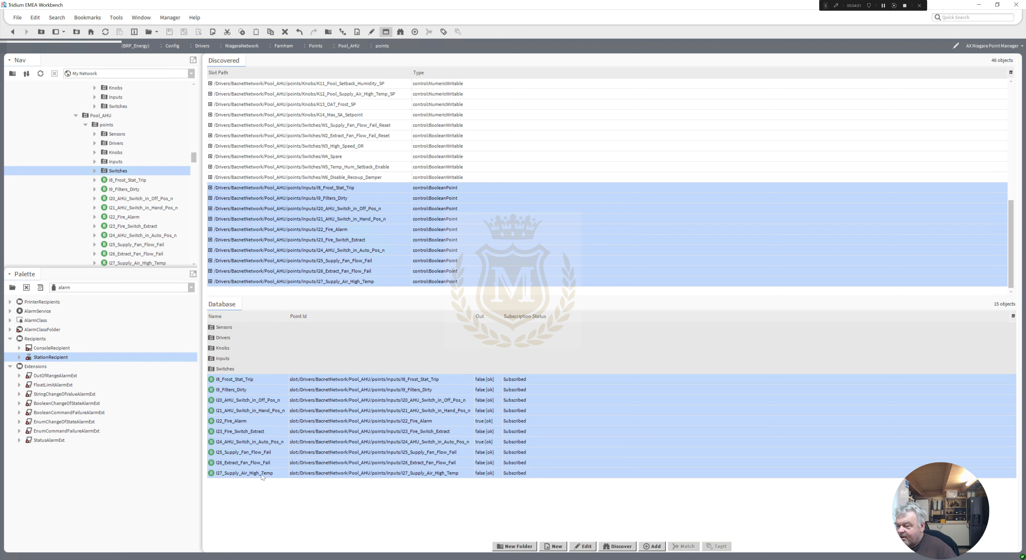
{"action": "right_click", "coordinate": [261, 473]}
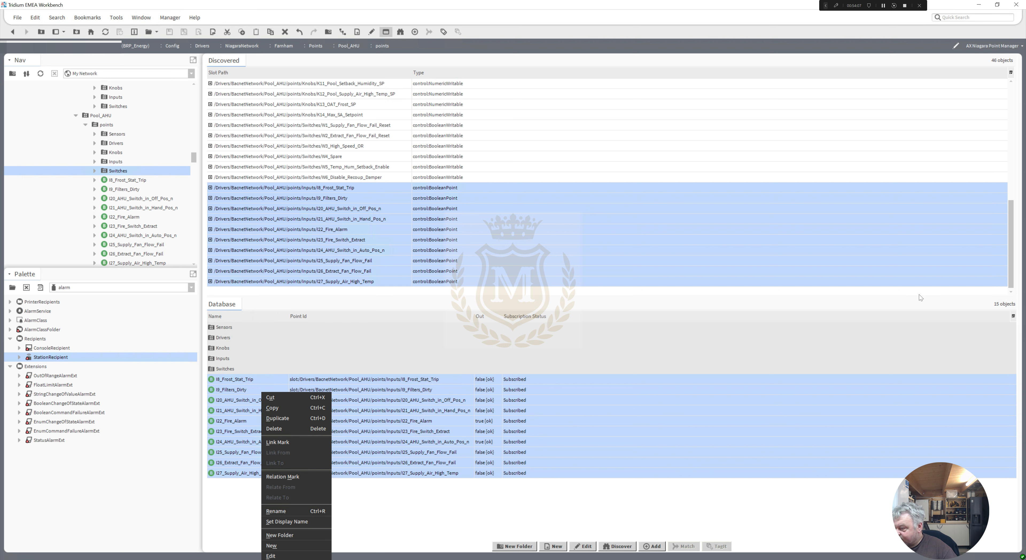
{"action": "left_click", "coordinate": [679, 350]}
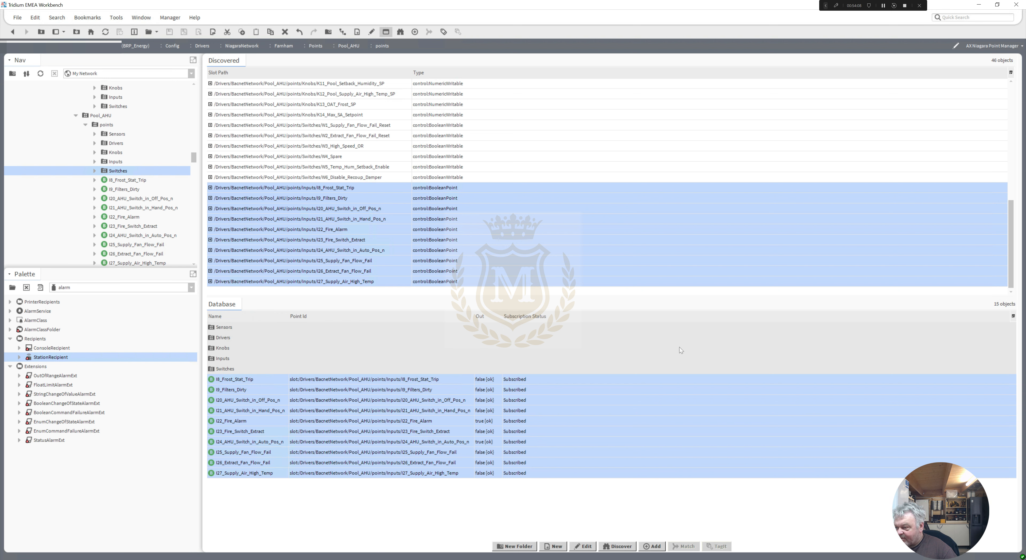
{"action": "right_click", "coordinate": [337, 380]}
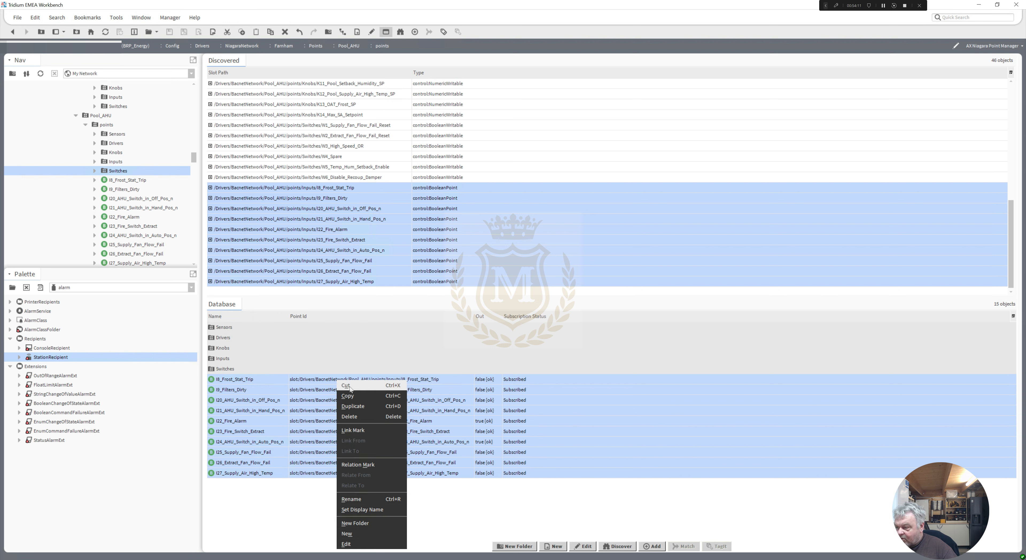
{"action": "left_click", "coordinate": [347, 386]}
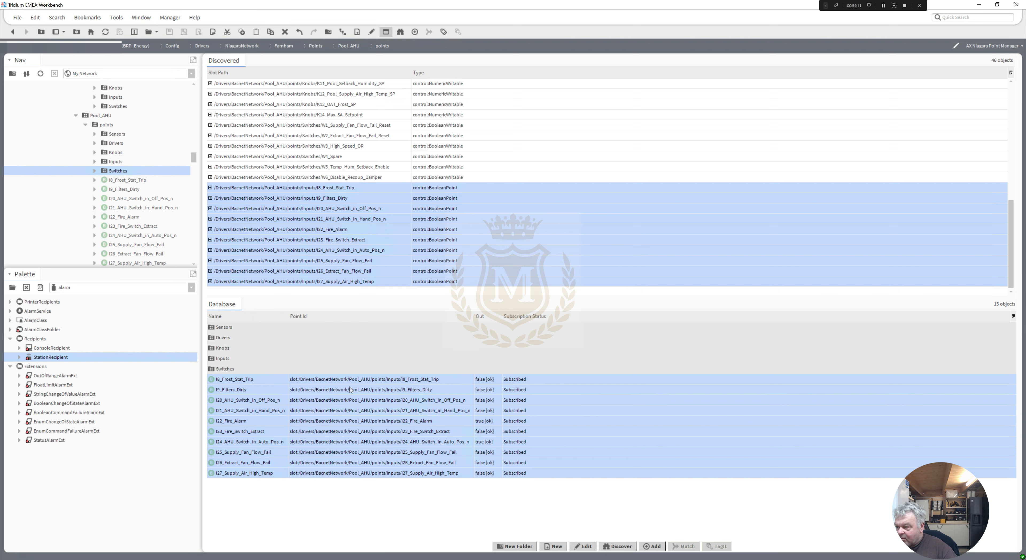
{"action": "left_click", "coordinate": [116, 163]}
{"action": "right_click", "coordinate": [115, 163]}
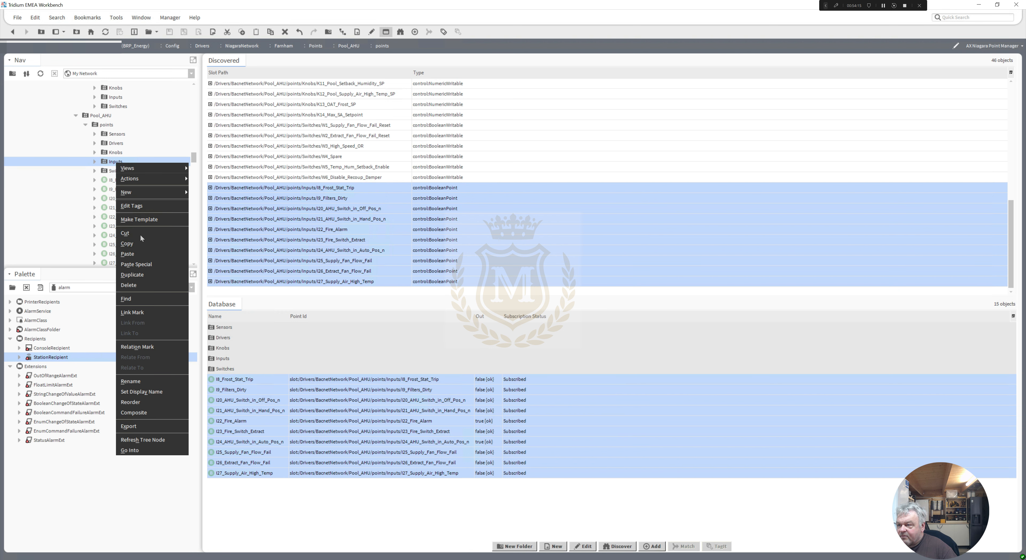
{"action": "left_click", "coordinate": [140, 253]}
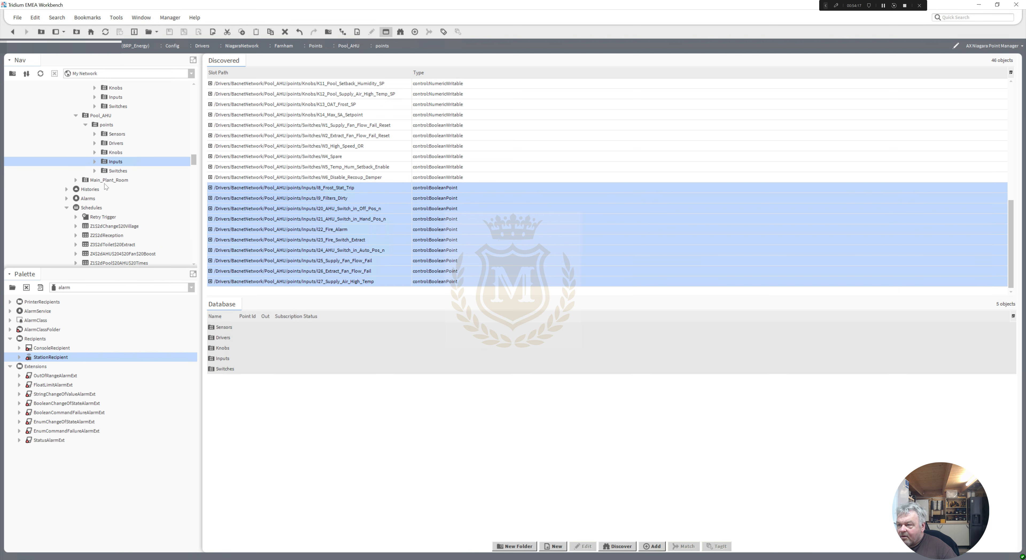
Open Main_Plant_Room's points folder and discover its control points, using Main_Plant_Room under BacnetNetwork as the query root
{"action": "left_click", "coordinate": [75, 180]}
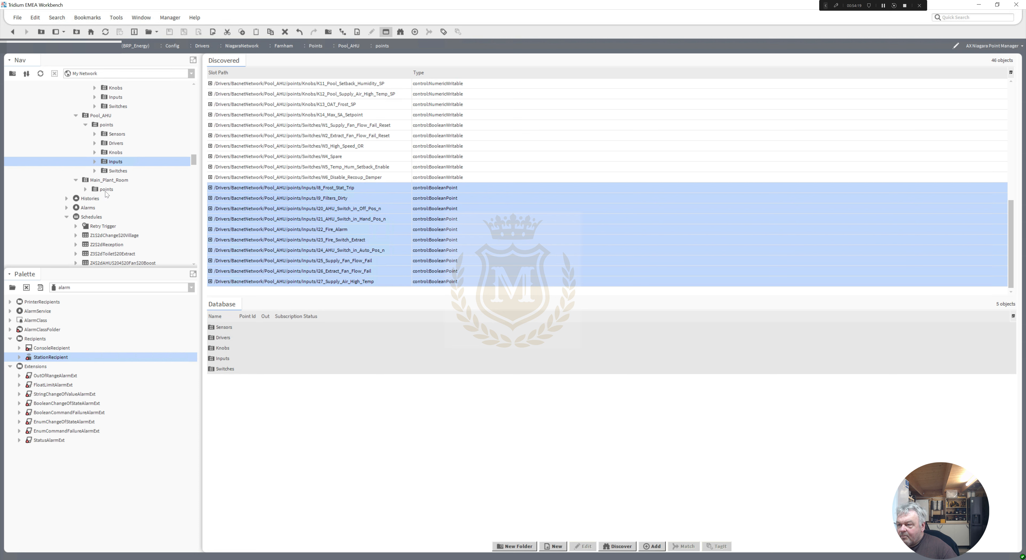
{"action": "double_click", "coordinate": [105, 190]}
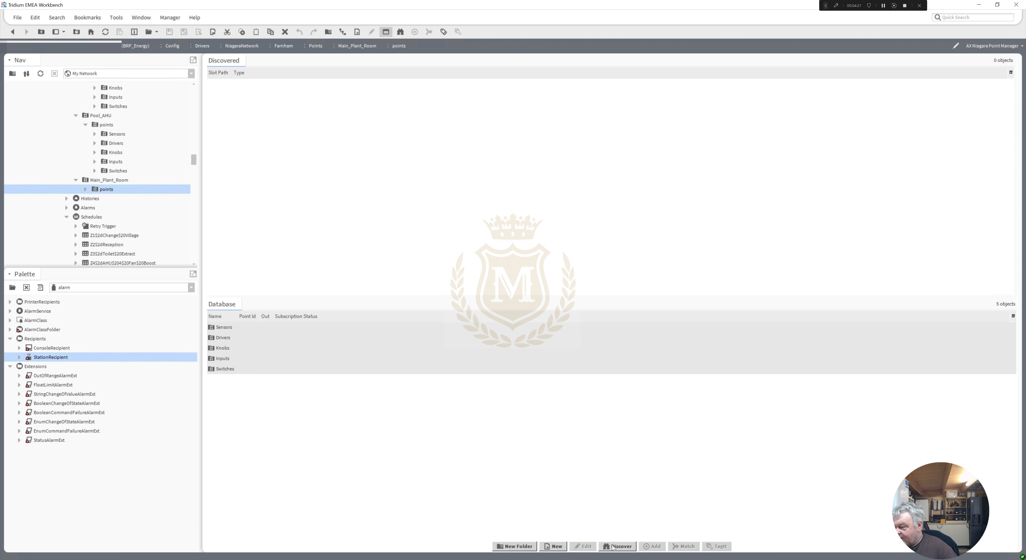
{"action": "left_click", "coordinate": [623, 550]}
{"action": "left_click", "coordinate": [404, 279]}
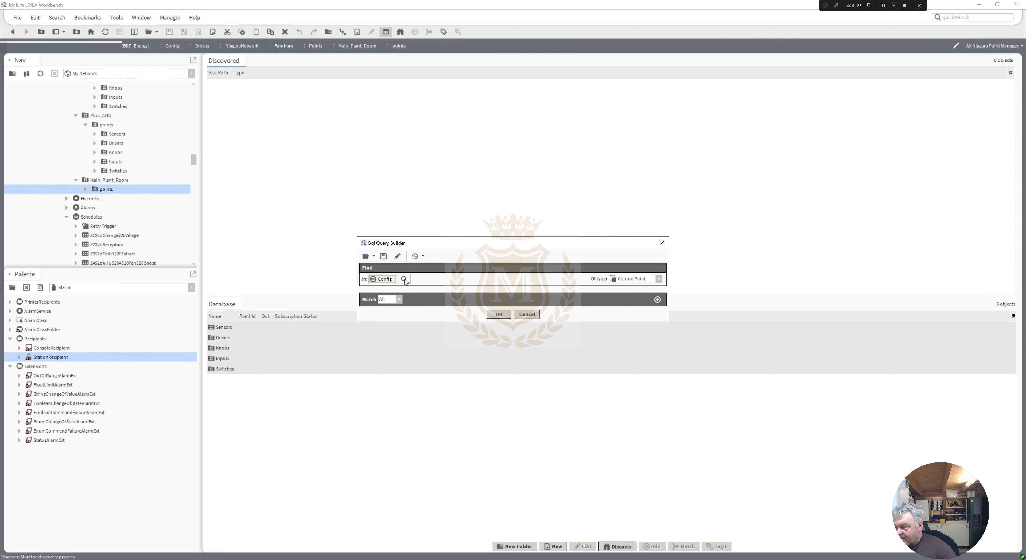
{"action": "left_click", "coordinate": [459, 205]}
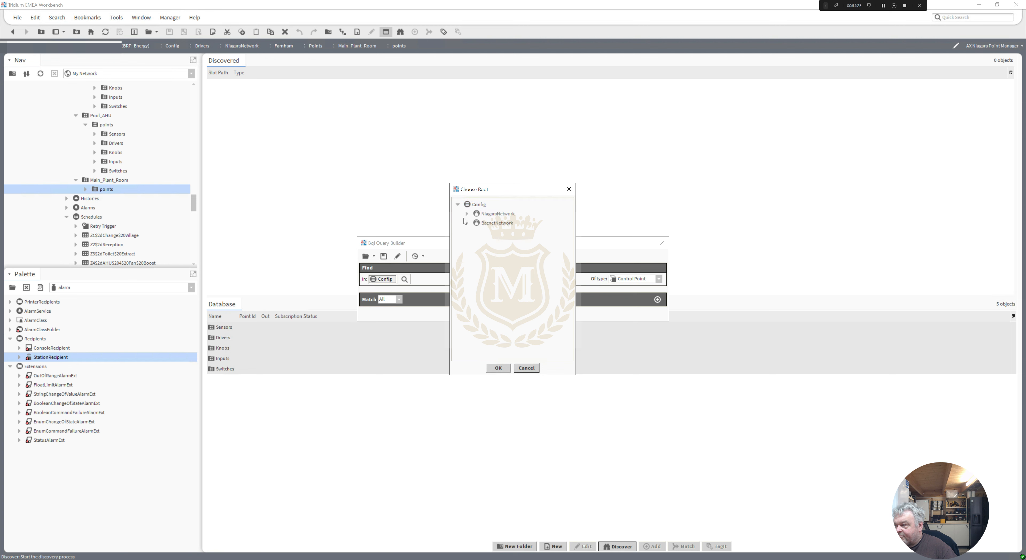
{"action": "left_click", "coordinate": [468, 223]}
{"action": "double_click", "coordinate": [502, 251]}
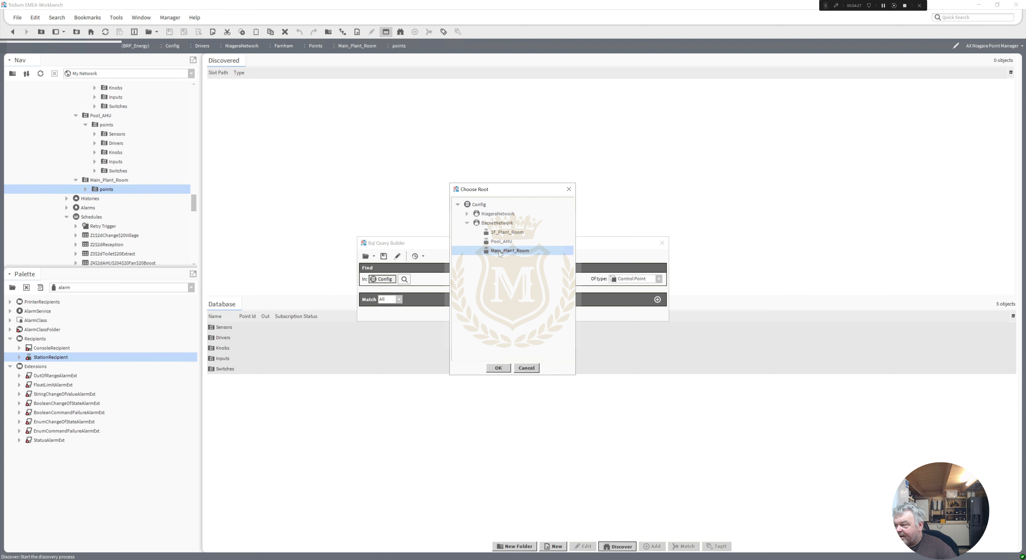
{"action": "left_click", "coordinate": [506, 314]}
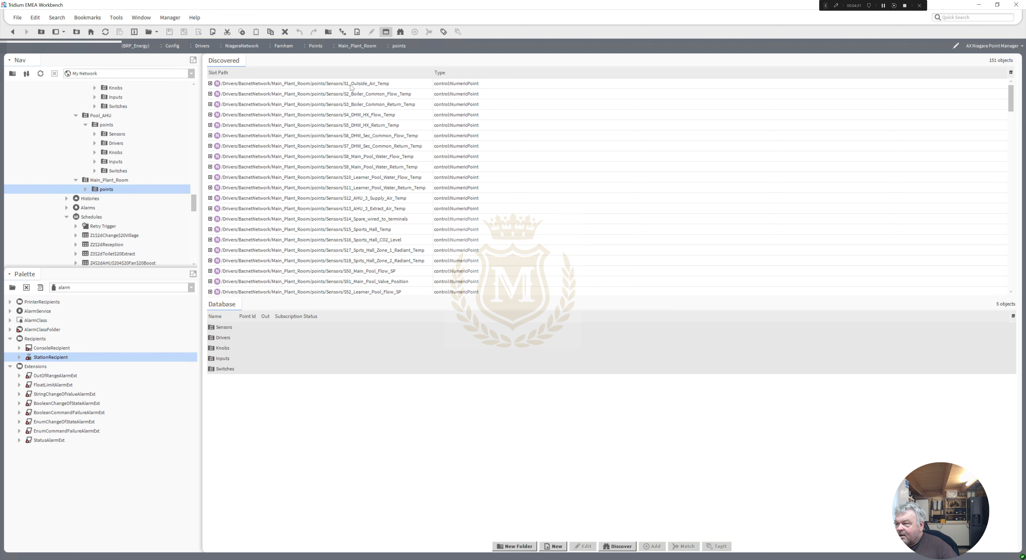
Add the discovered sensor points from S1_Outside_Air_Temp through S69_Radiant_Htg_Z2_Hours_Enabled to the database with their default settings
{"action": "left_click", "coordinate": [350, 85]}
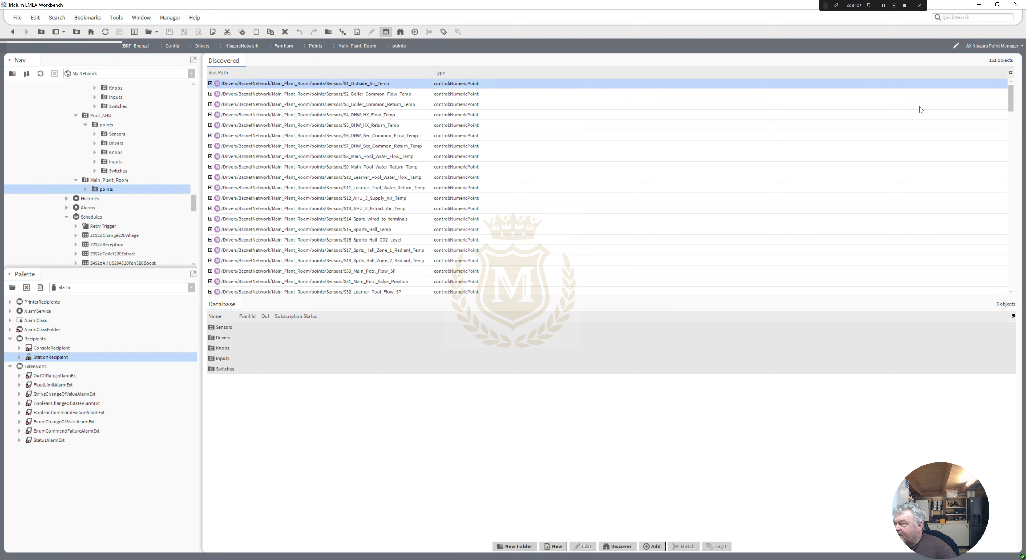
{"action": "left_click_drag", "start_coordinate": [1012, 103], "coordinate": [1022, 143]}
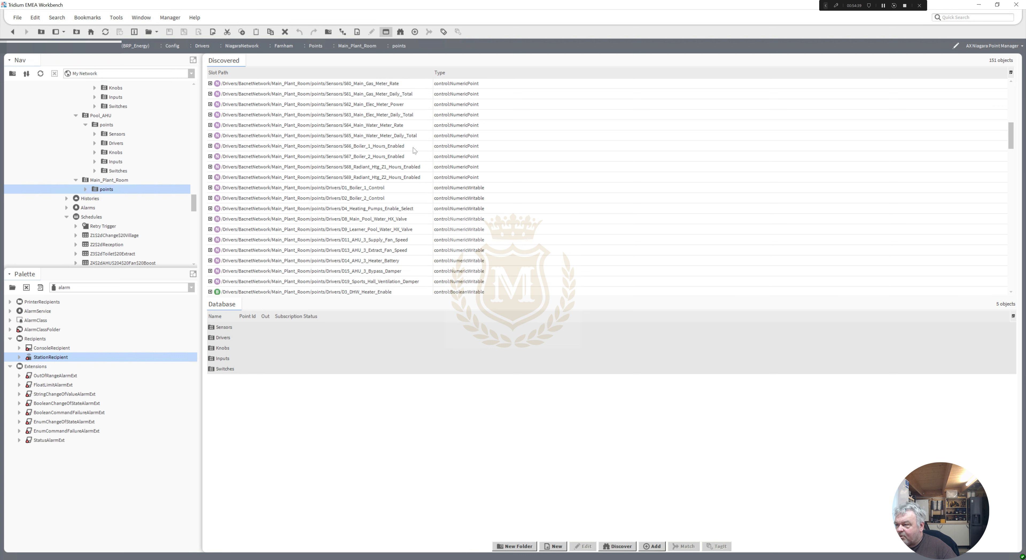
{"action": "left_click", "coordinate": [343, 178], "text": "shift"}
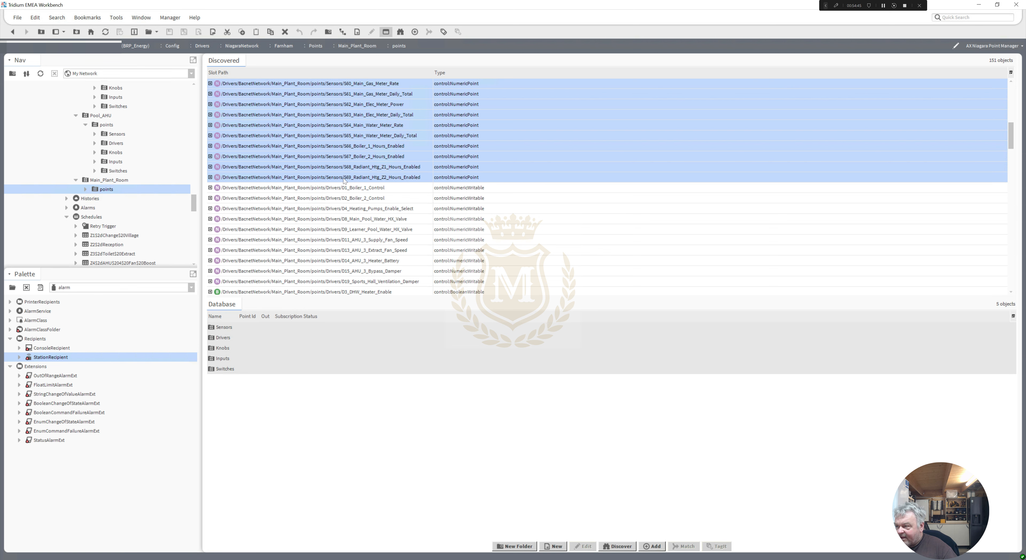
{"action": "left_click_drag", "start_coordinate": [343, 178], "coordinate": [450, 438]}
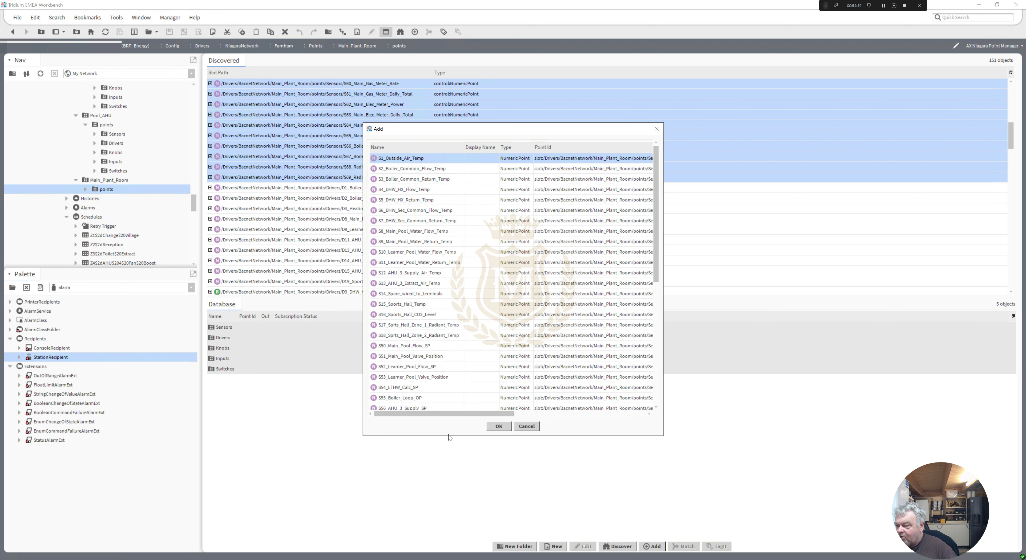
{"action": "left_click", "coordinate": [498, 426]}
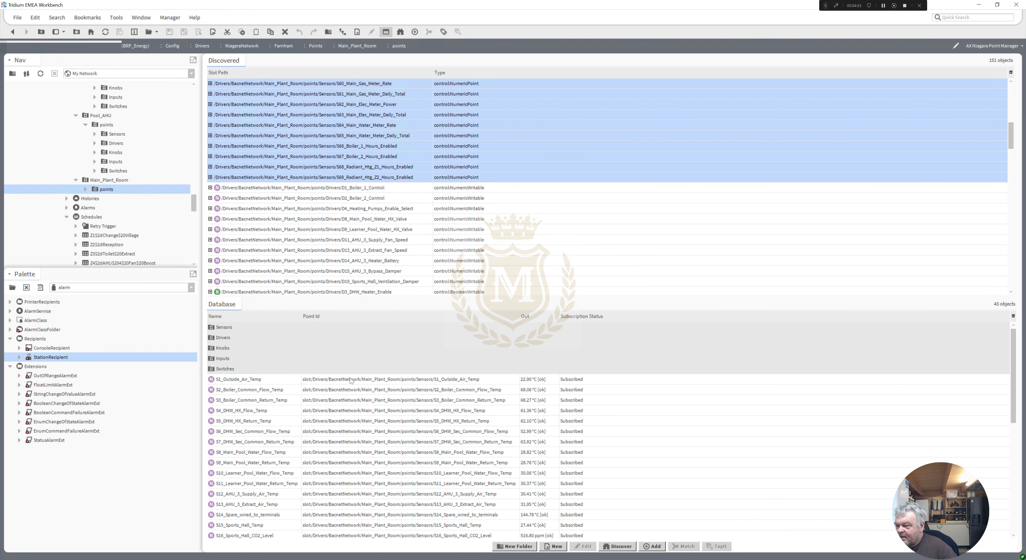
Cut the newly added sensor points, S1 through S69, and paste them into the Sensors folder of Main_Plant_Room's points
{"action": "left_click", "coordinate": [351, 381]}
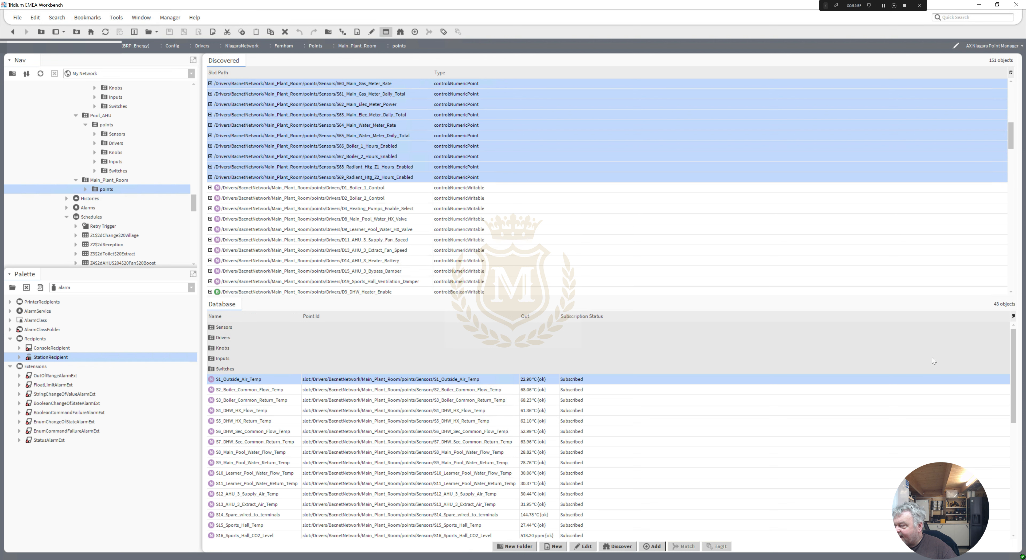
{"action": "left_click", "coordinate": [1018, 501]}
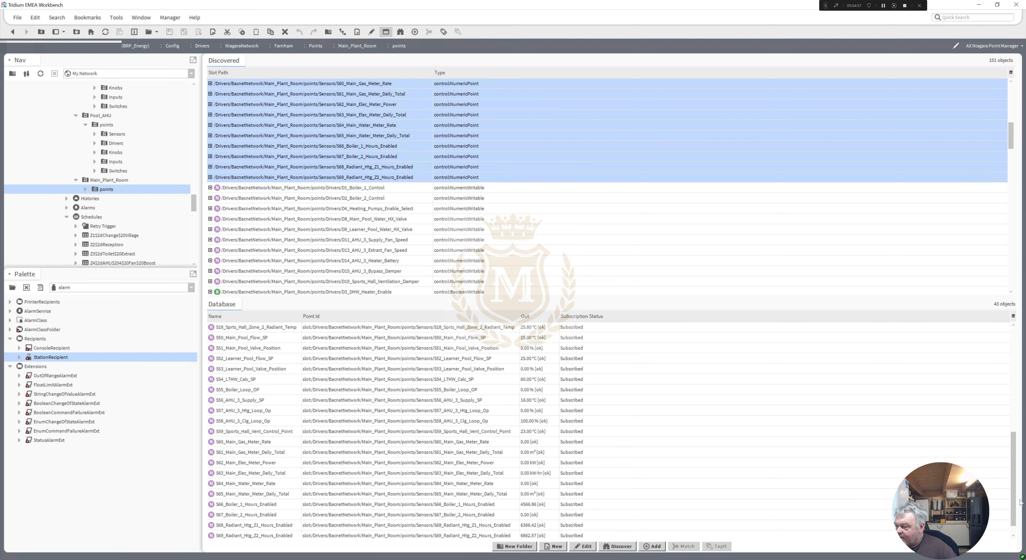
{"action": "left_click_drag", "start_coordinate": [1021, 500], "coordinate": [1021, 508]}
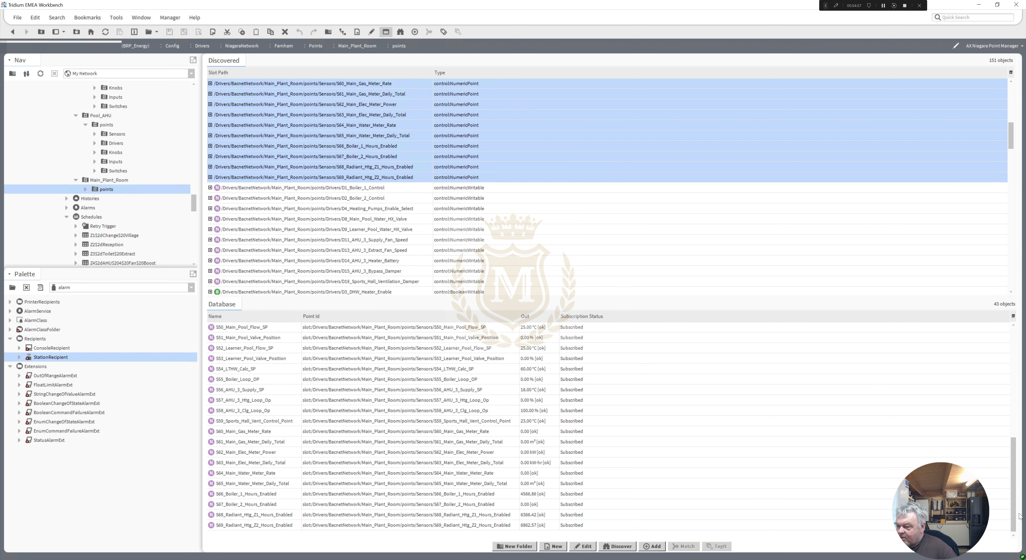
{"action": "key", "text": "ctrl+a"}
{"action": "right_click", "coordinate": [369, 528]}
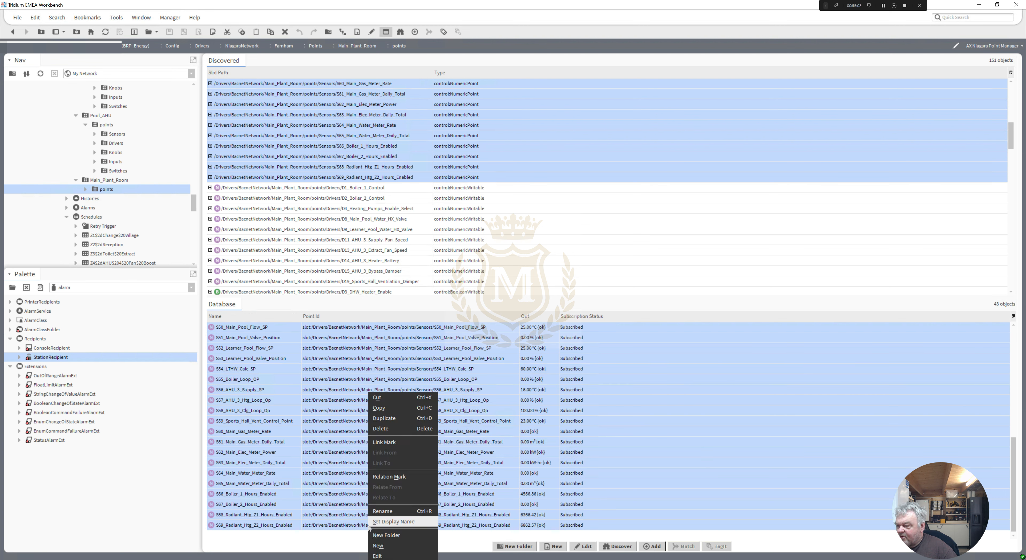
{"action": "left_click", "coordinate": [378, 408]}
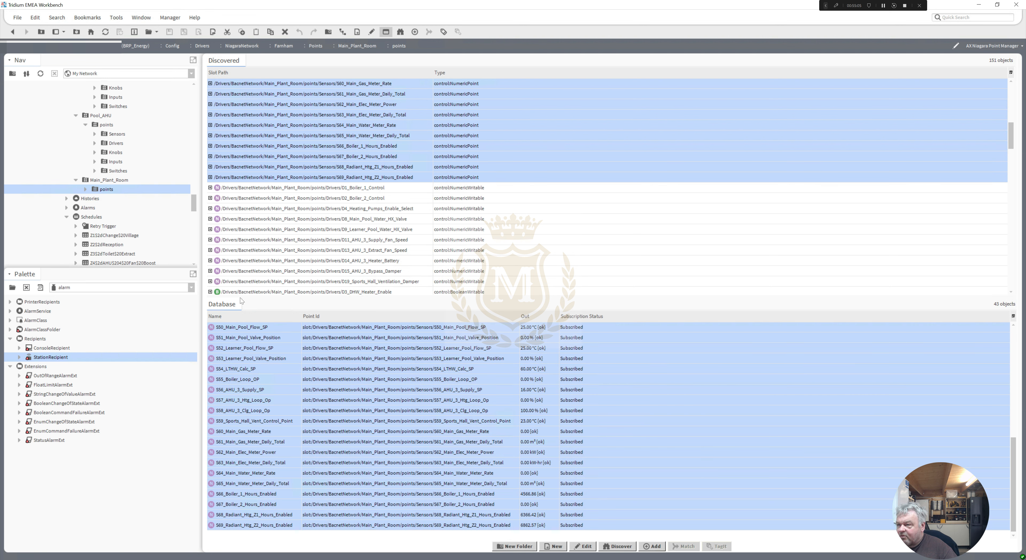
{"action": "left_click", "coordinate": [86, 189]}
{"action": "right_click", "coordinate": [112, 97]}
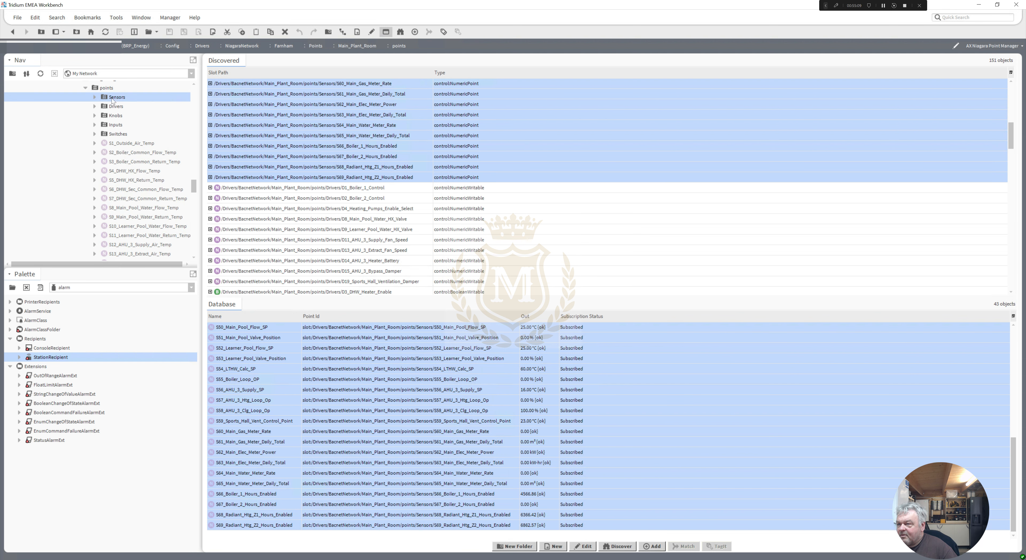
{"action": "left_click", "coordinate": [147, 193]}
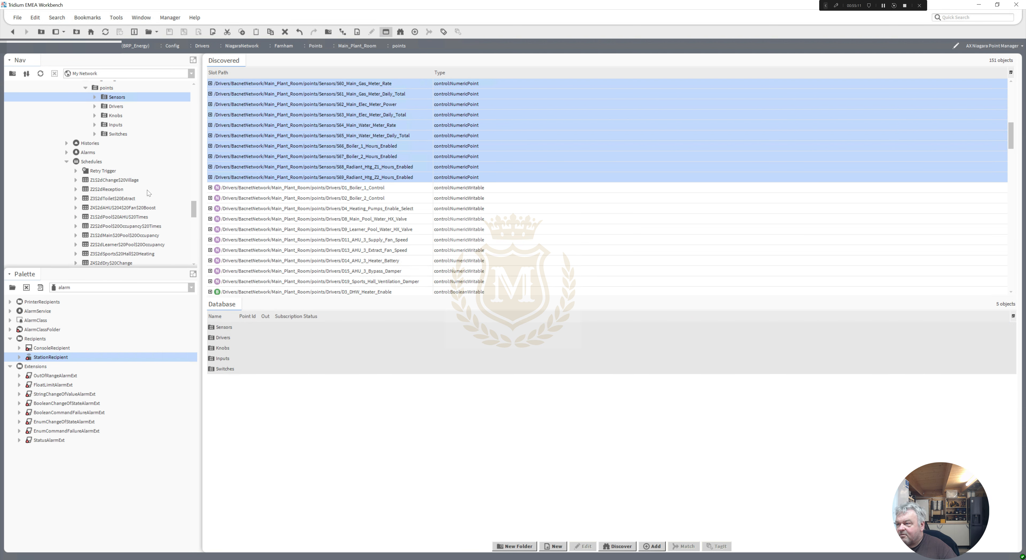
Add the discovered driver points from D1_Boiler_1_Control through D24_Toilet_Extract_Fan to the database with their default settings
{"action": "left_click", "coordinate": [347, 189]}
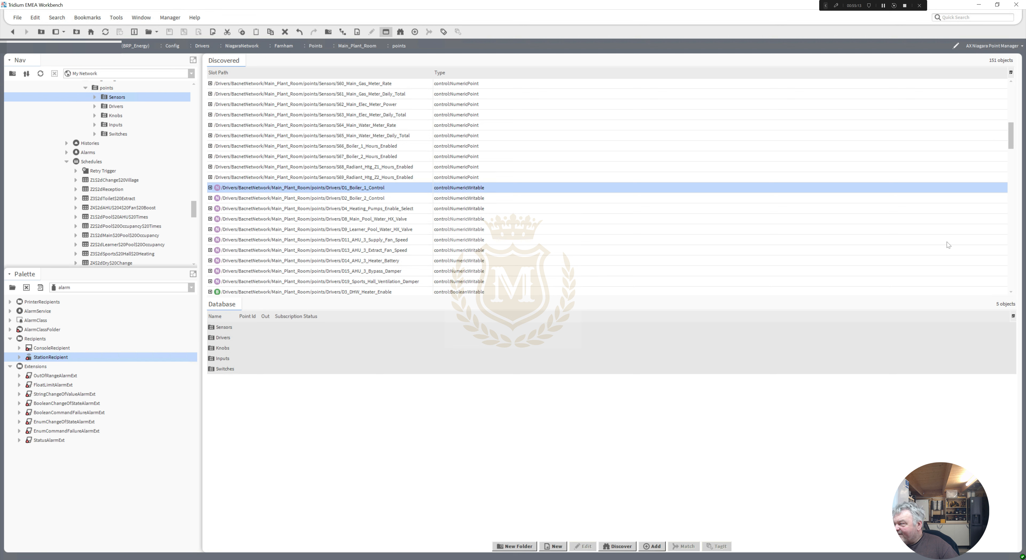
{"action": "scroll", "coordinate": [1010, 147], "scroll_direction": "down", "scroll_amount": 2}
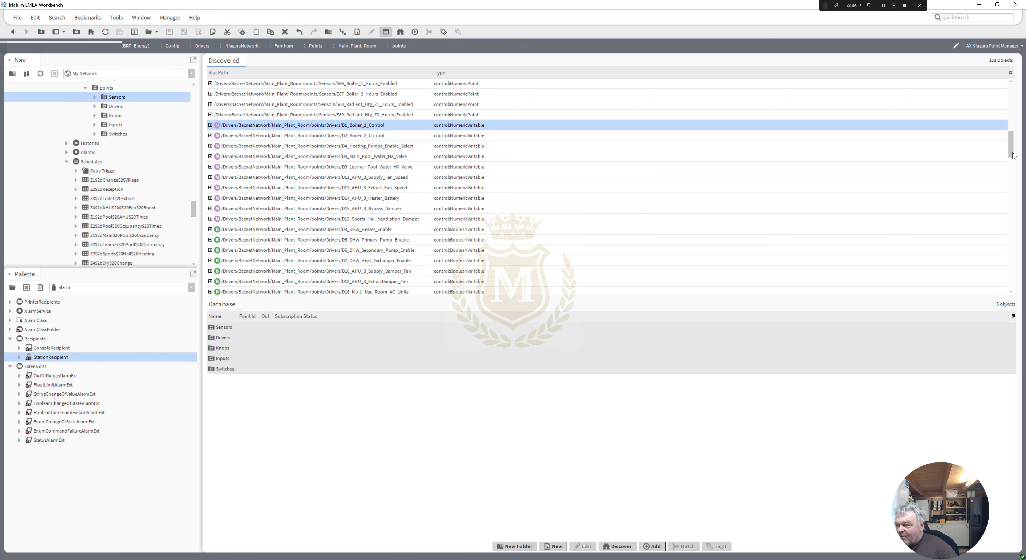
{"action": "scroll", "coordinate": [1010, 151], "scroll_direction": "down", "scroll_amount": 4}
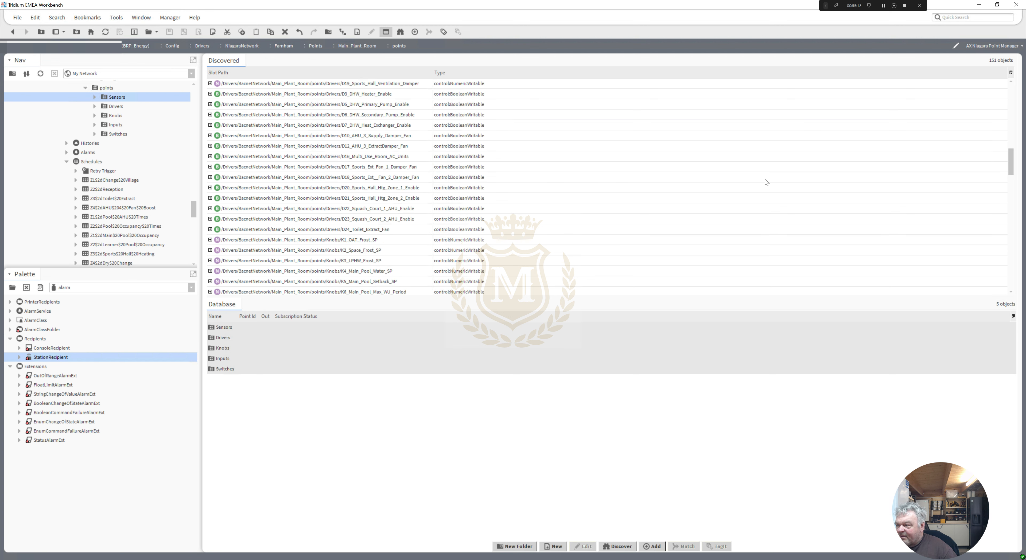
{"action": "left_click", "coordinate": [332, 230], "text": "shift"}
{"action": "left_click_drag", "start_coordinate": [343, 229], "coordinate": [438, 434]}
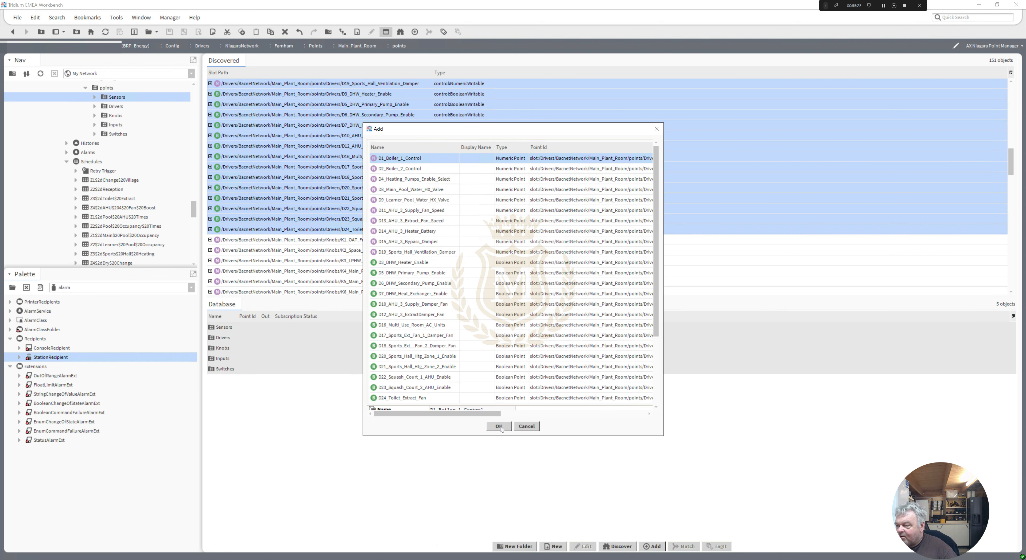
{"action": "left_click", "coordinate": [500, 430]}
Cut the newly added driver points, D1 through D24, and paste them into the Drivers folder of Main_Plant_Room's points
{"action": "left_click", "coordinate": [316, 381]}
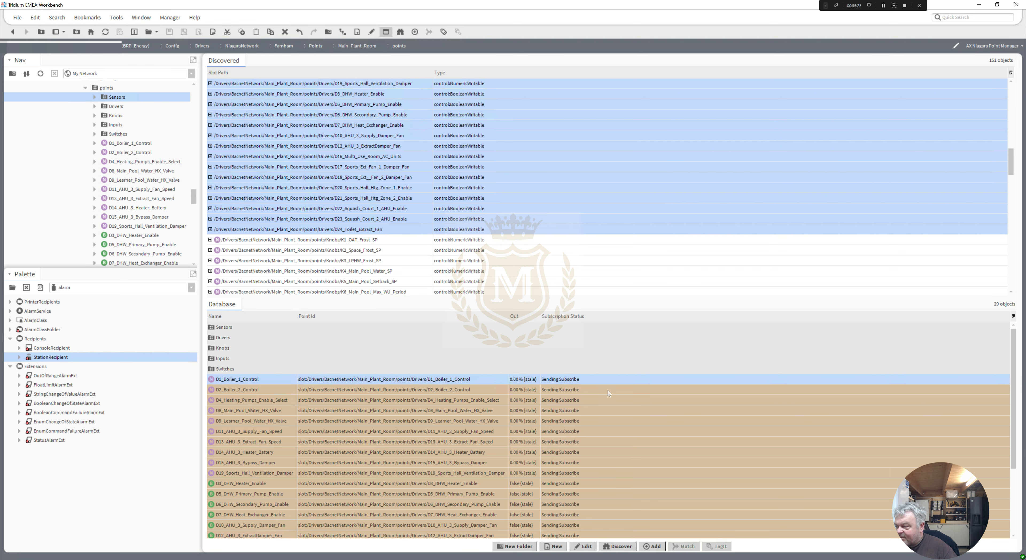
{"action": "scroll", "coordinate": [1016, 395], "scroll_direction": "down", "scroll_amount": 3}
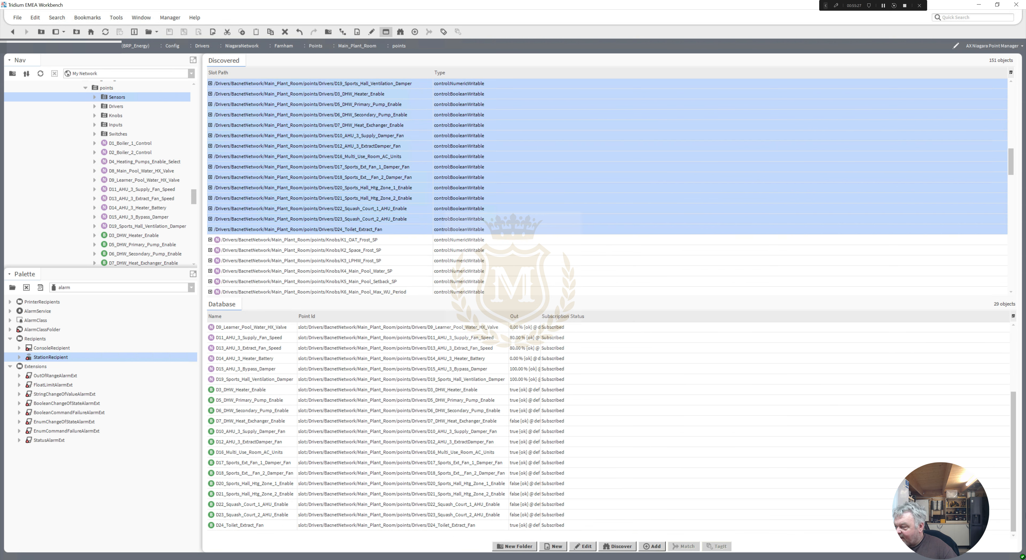
{"action": "left_click", "coordinate": [251, 527], "text": "shift"}
{"action": "right_click", "coordinate": [250, 391]}
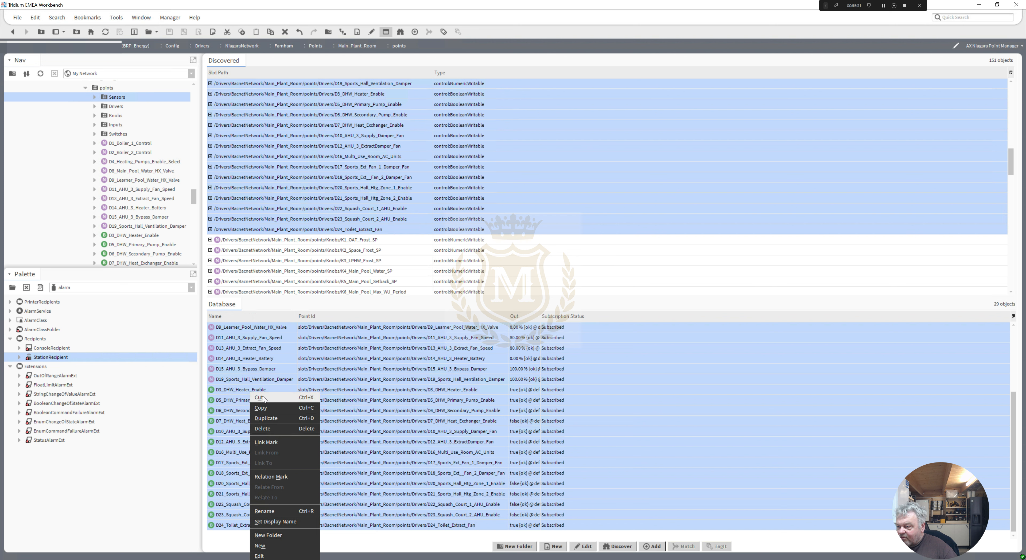
{"action": "left_click", "coordinate": [259, 397]}
{"action": "left_click", "coordinate": [116, 107]}
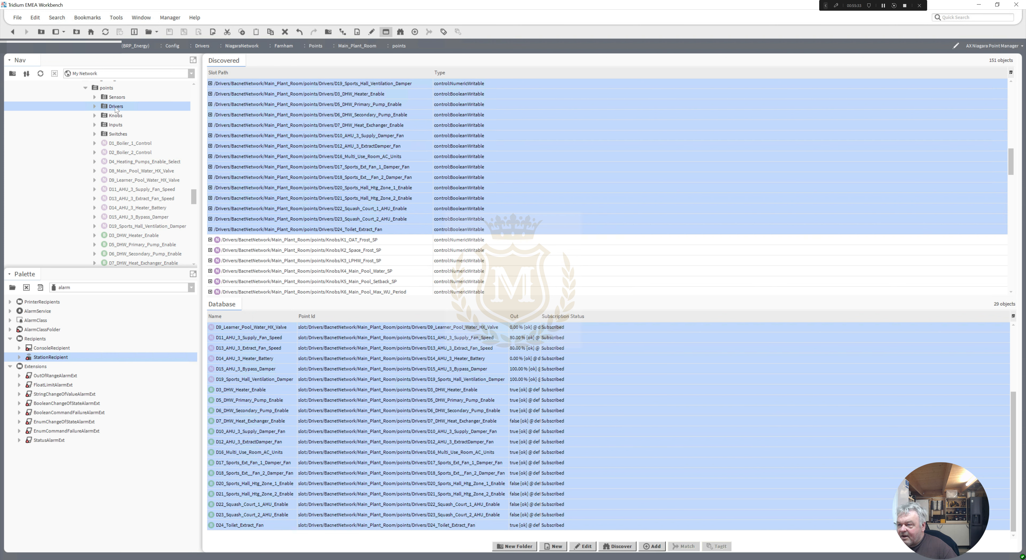
{"action": "right_click", "coordinate": [116, 107]}
{"action": "left_click", "coordinate": [127, 198]}
Add the discovered knob points from K1_OAT_Frost_SP through K46_Sports_Hall_Extract_Fan_SP to the database with their default settings
{"action": "left_click", "coordinate": [344, 240]}
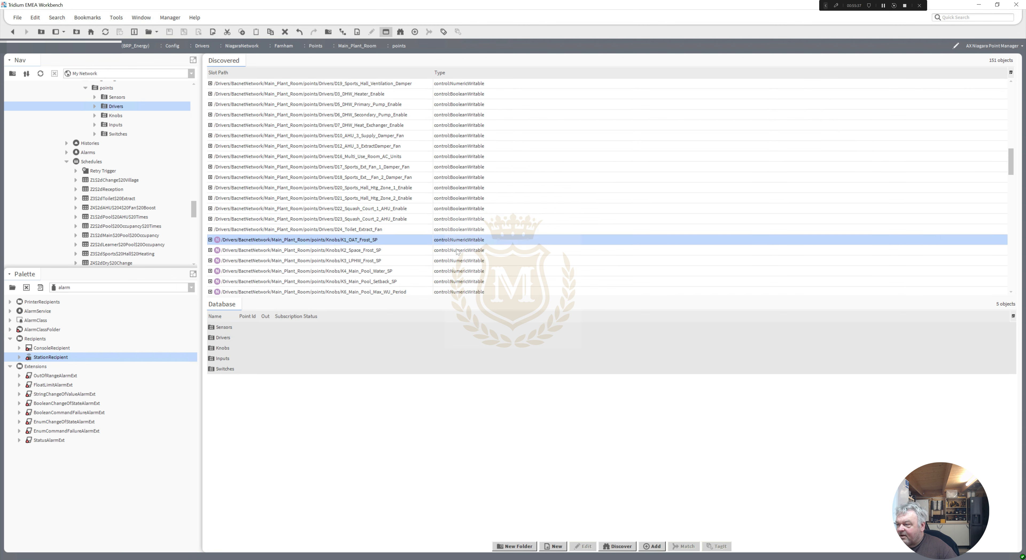
{"action": "left_click_drag", "start_coordinate": [1011, 172], "coordinate": [1025, 234]}
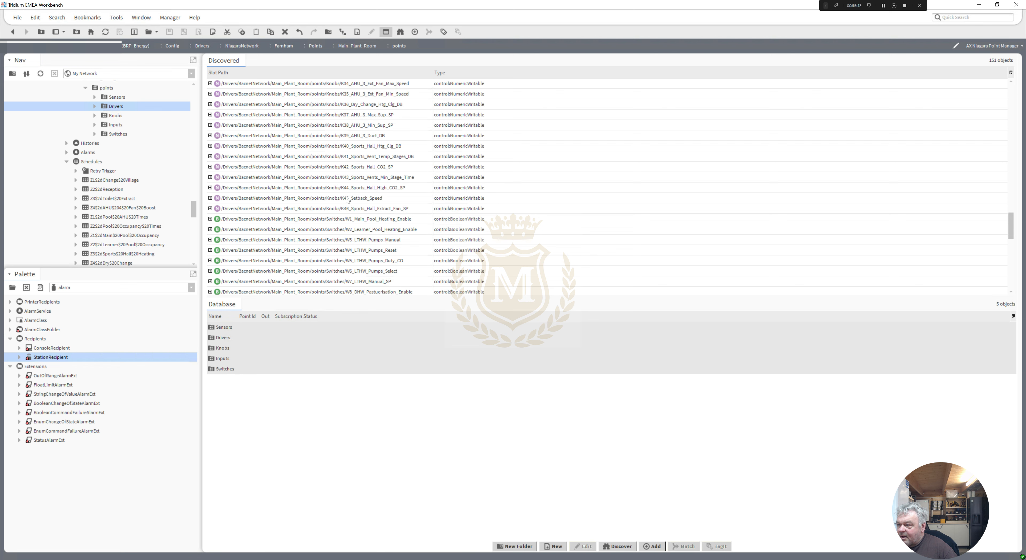
{"action": "left_click", "coordinate": [339, 211], "text": "shift"}
{"action": "left_click_drag", "start_coordinate": [339, 211], "coordinate": [473, 419]}
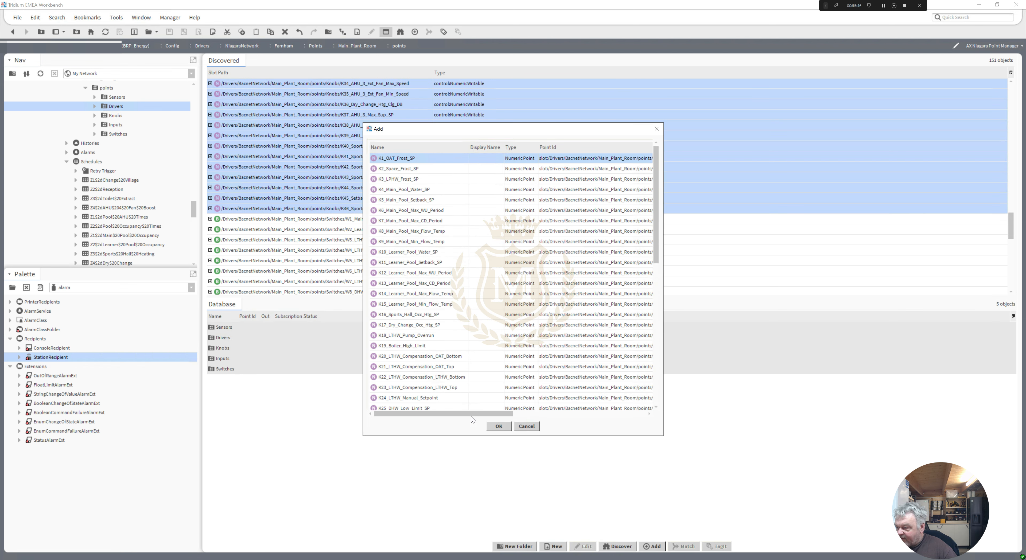
{"action": "left_click", "coordinate": [498, 426]}
Cut the newly added knob points, K1 through K46, and paste them into the Knobs folder of Main_Plant_Room's points
{"action": "left_click", "coordinate": [299, 381]}
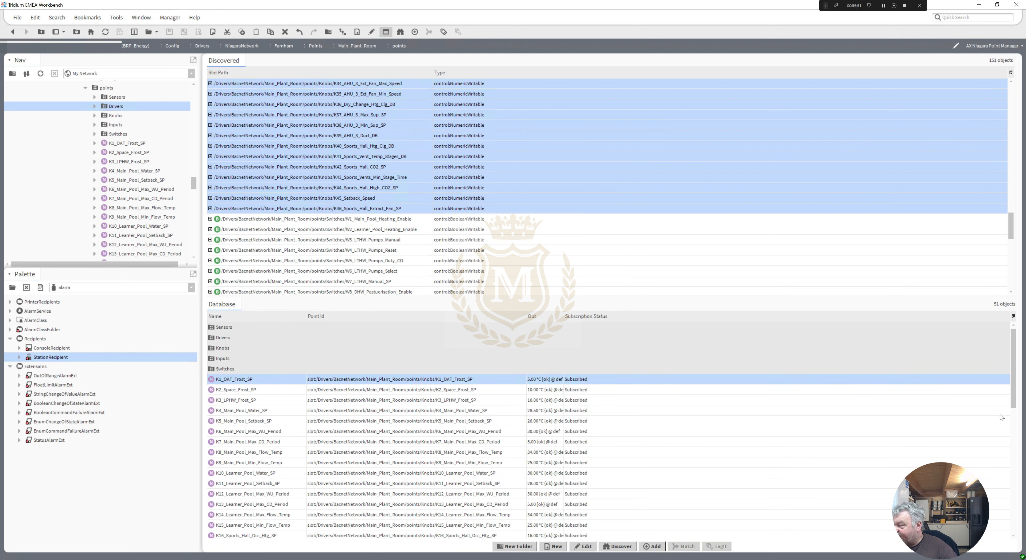
{"action": "left_click_drag", "start_coordinate": [1013, 395], "coordinate": [1014, 520]}
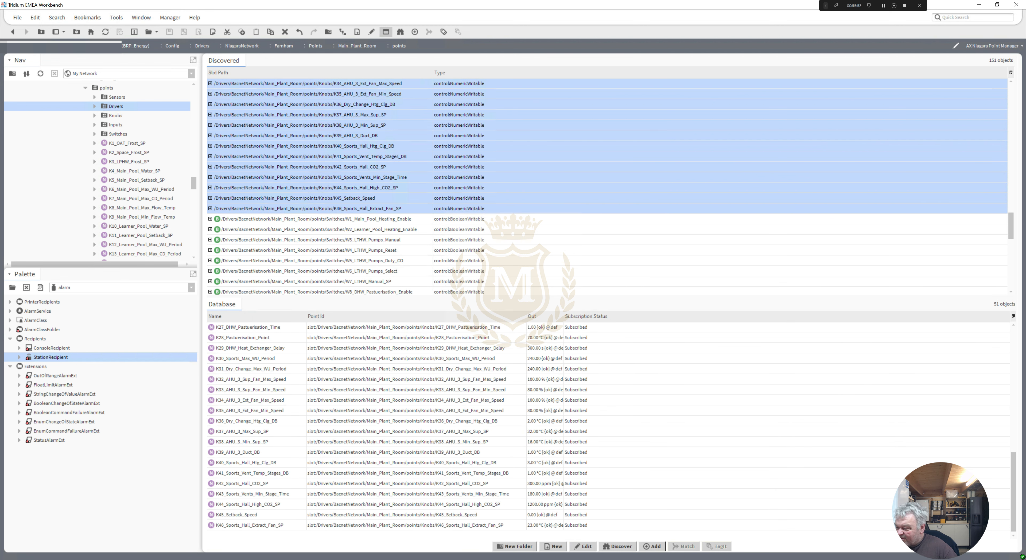
{"action": "left_click", "coordinate": [271, 527], "text": "shift"}
{"action": "right_click", "coordinate": [271, 526]}
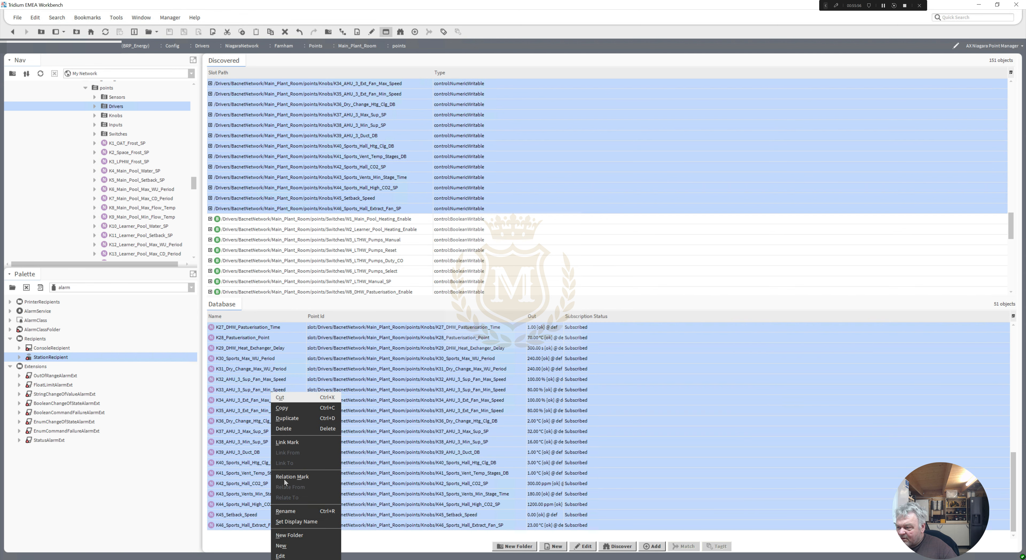
{"action": "left_click", "coordinate": [294, 400]}
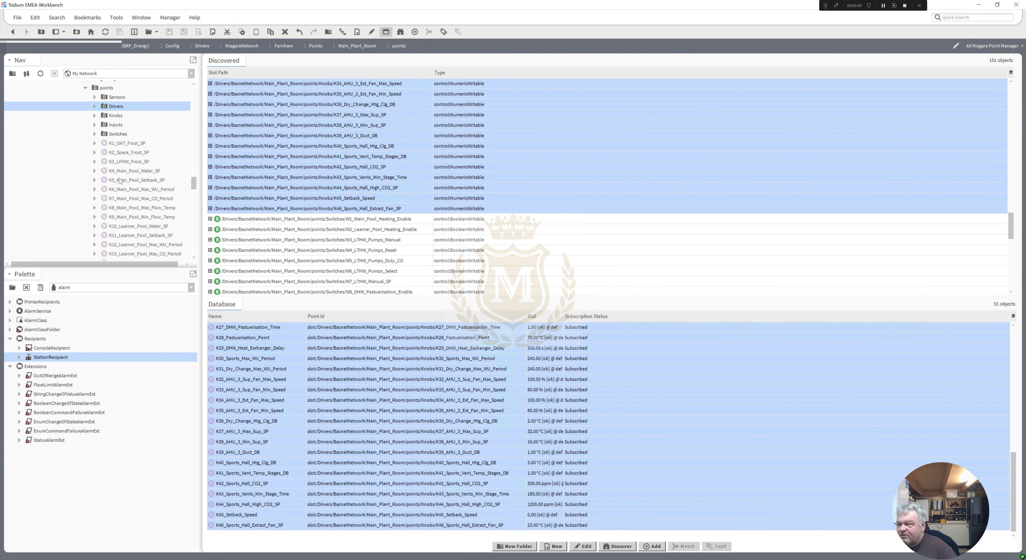
{"action": "right_click", "coordinate": [114, 115]}
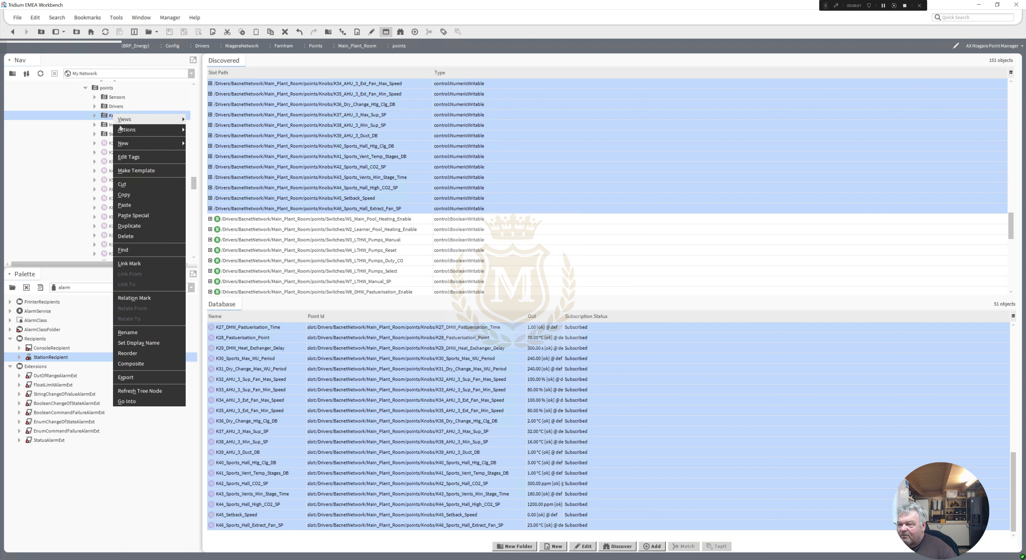
{"action": "left_click", "coordinate": [136, 205]}
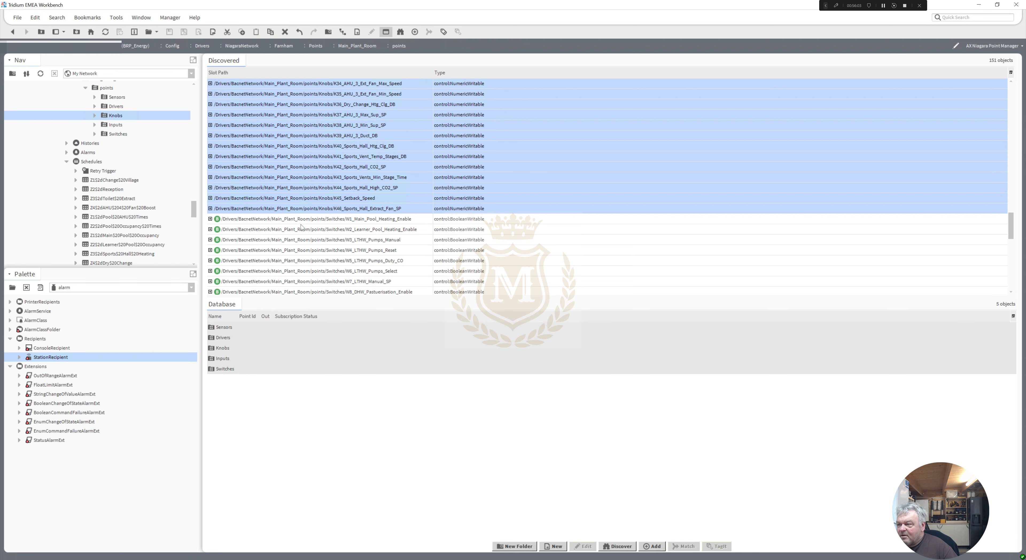
Add the discovered switch points from W1_Main_Pool_Heating_Enable through W11_Ahu_3_24_7_Operation to the database with their default settings
{"action": "left_click", "coordinate": [309, 220]}
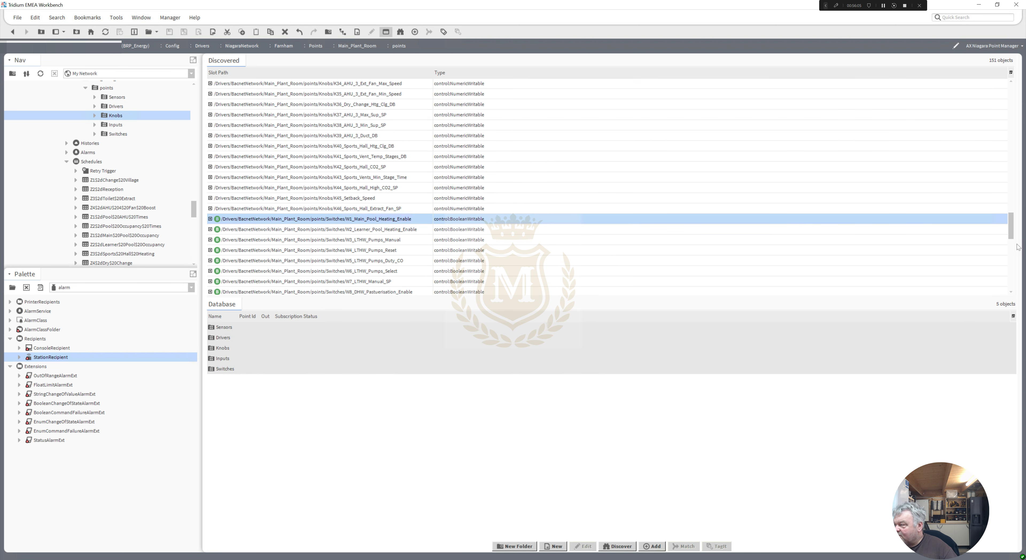
{"action": "scroll", "coordinate": [1015, 245], "scroll_direction": "down", "scroll_amount": 5}
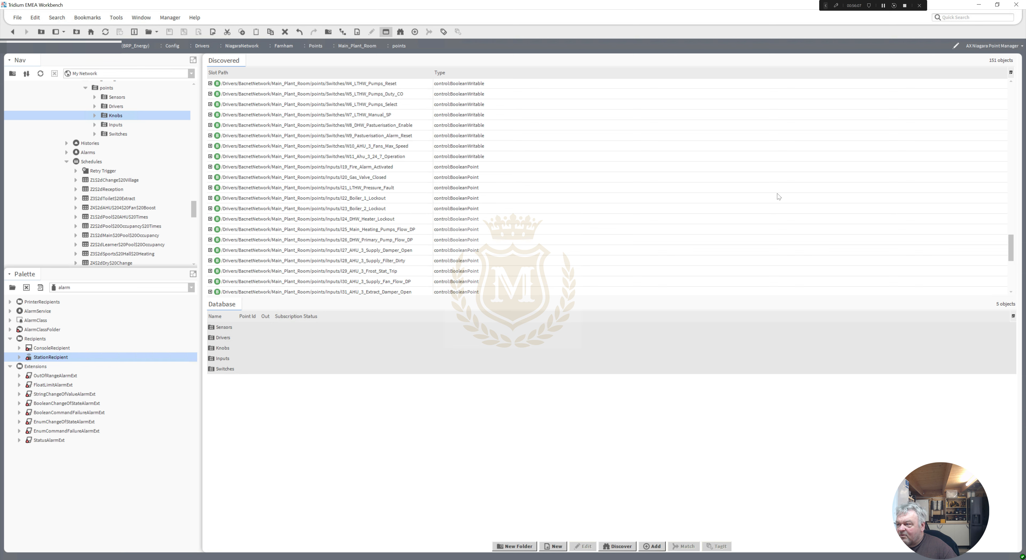
{"action": "left_click", "coordinate": [344, 159], "text": "shift"}
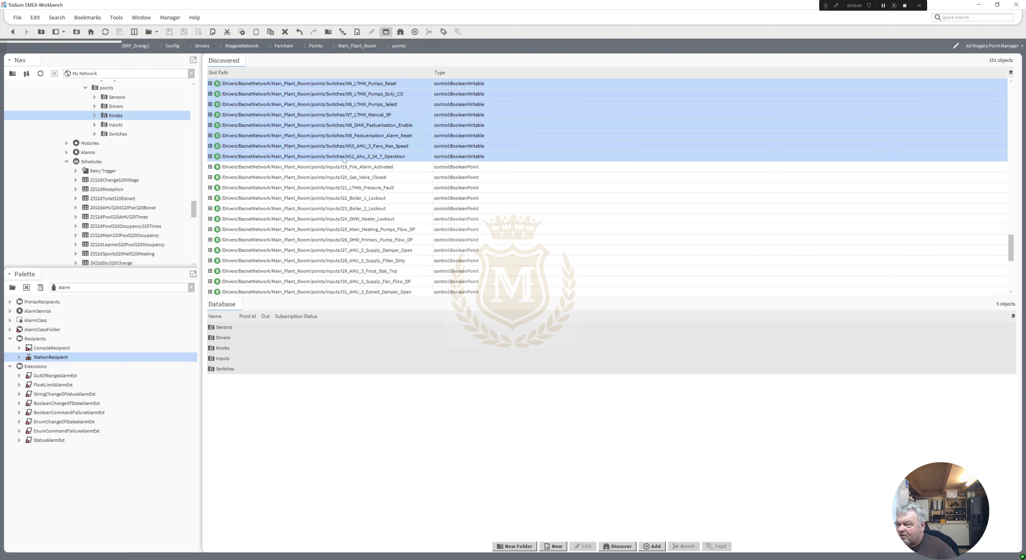
{"action": "left_click_drag", "start_coordinate": [345, 159], "coordinate": [448, 423]}
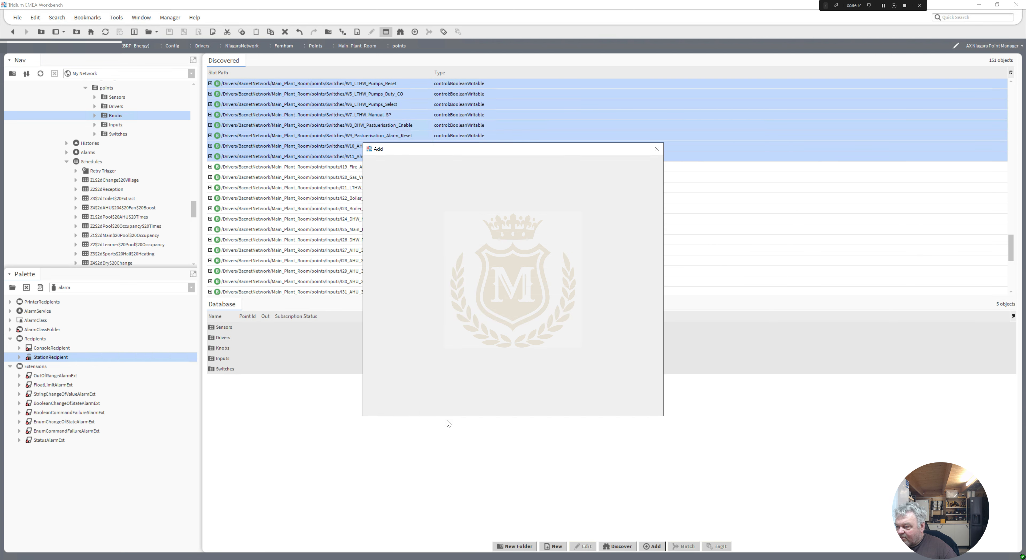
{"action": "left_click", "coordinate": [499, 407]}
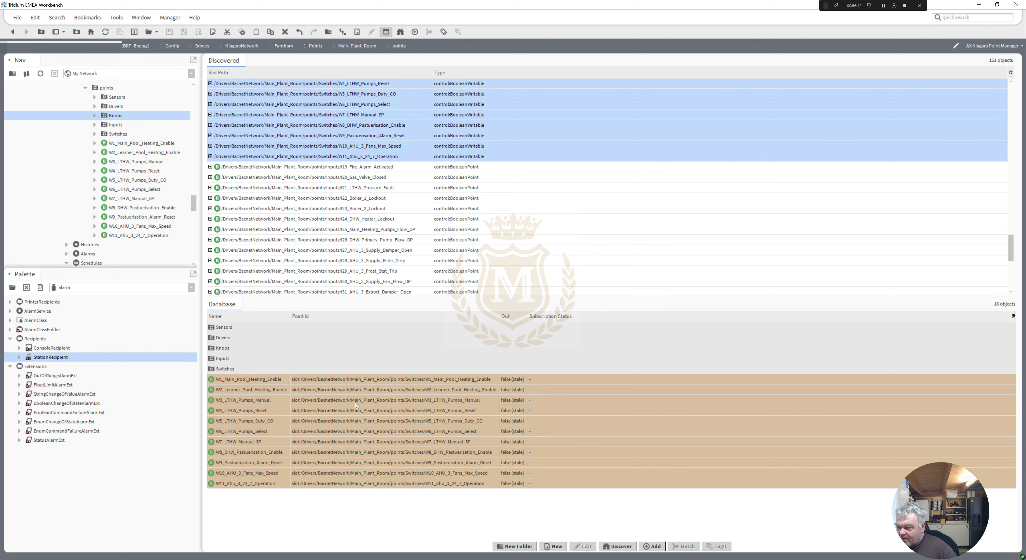
Cut the newly added switch points, W1 through W11, and paste them into the Switches folder of Main_Plant_Room's points
{"action": "left_click", "coordinate": [356, 379]}
{"action": "left_click", "coordinate": [366, 485], "text": "shift"}
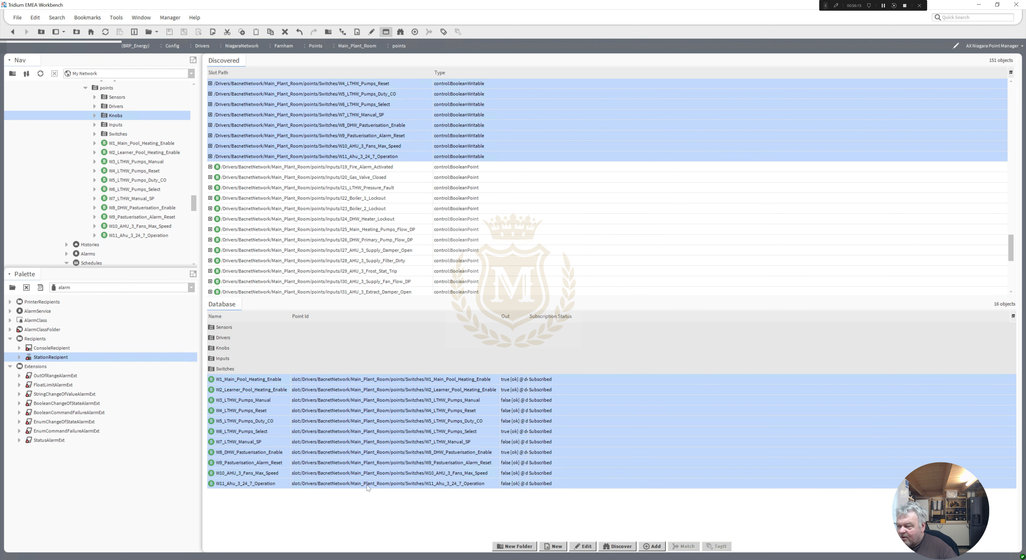
{"action": "right_click", "coordinate": [366, 485]}
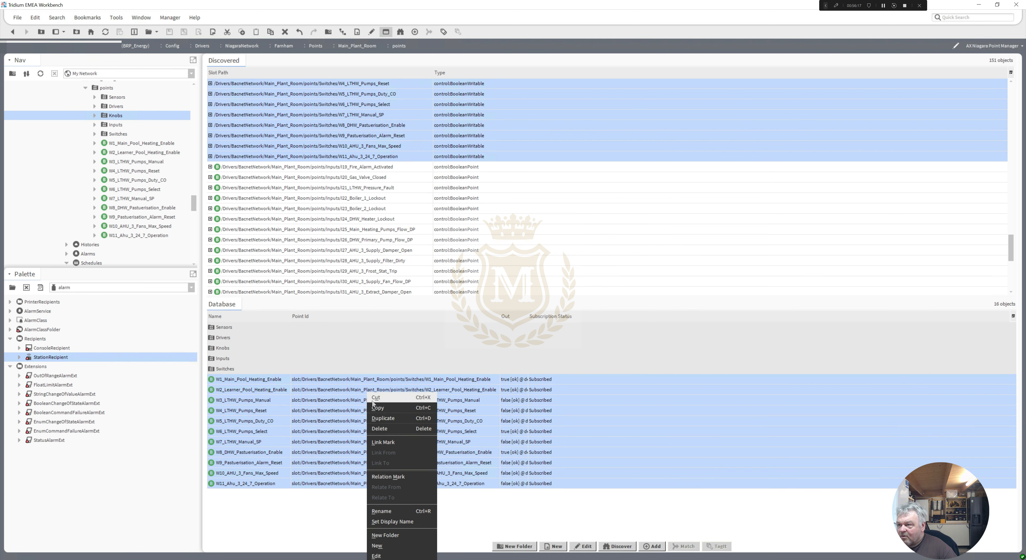
{"action": "left_click", "coordinate": [376, 406]}
{"action": "right_click", "coordinate": [116, 135]}
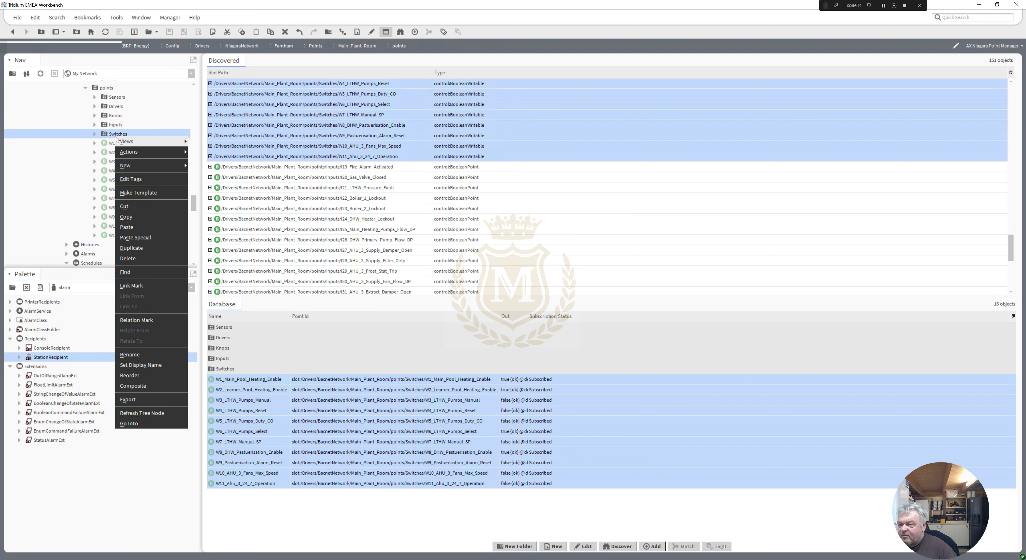
{"action": "left_click", "coordinate": [138, 227]}
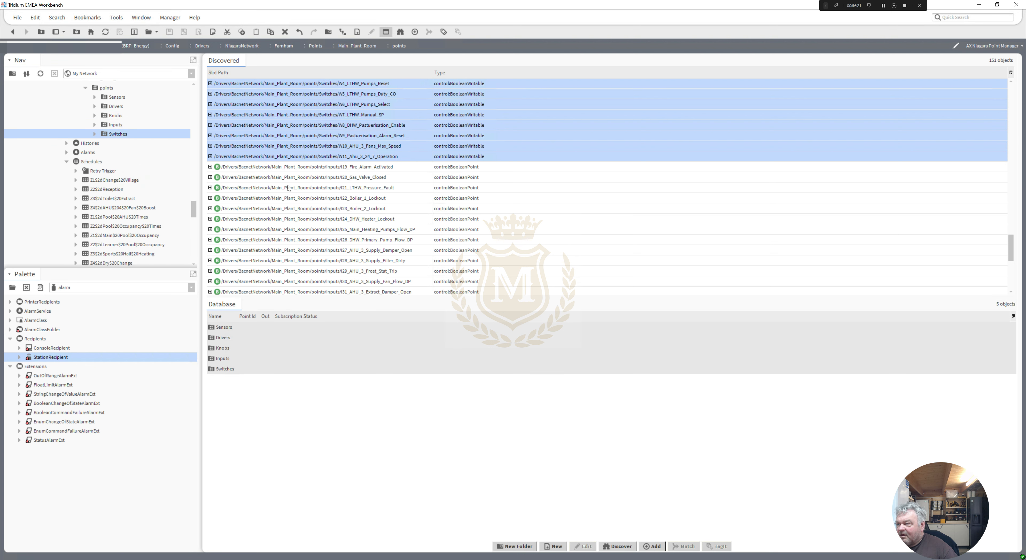
Add the discovered input points from I19_Fire_Alarm_Activated through I107_Sports_Hall_High_CO2 to the database with their default settings
{"action": "left_click", "coordinate": [318, 171]}
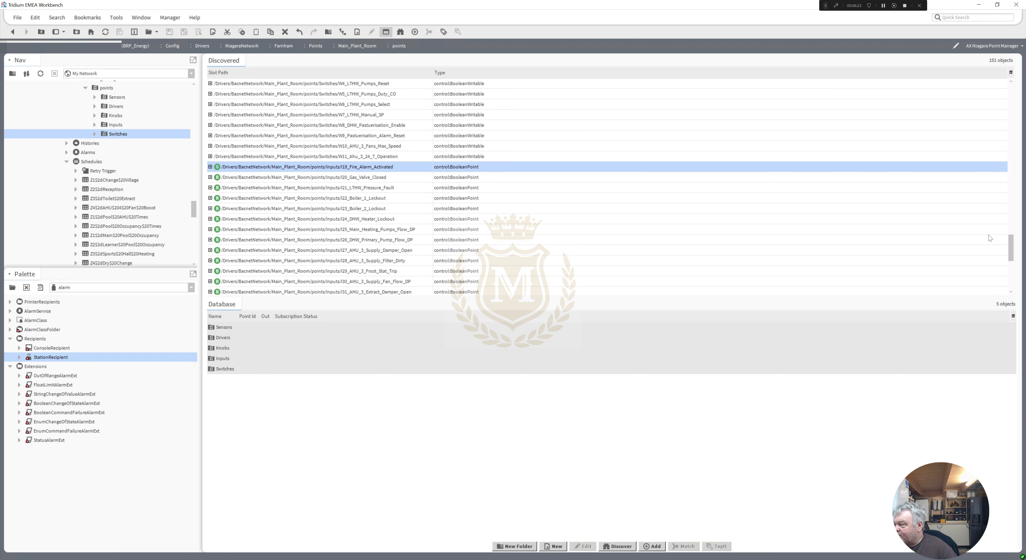
{"action": "left_click_drag", "start_coordinate": [1008, 247], "coordinate": [1024, 305]}
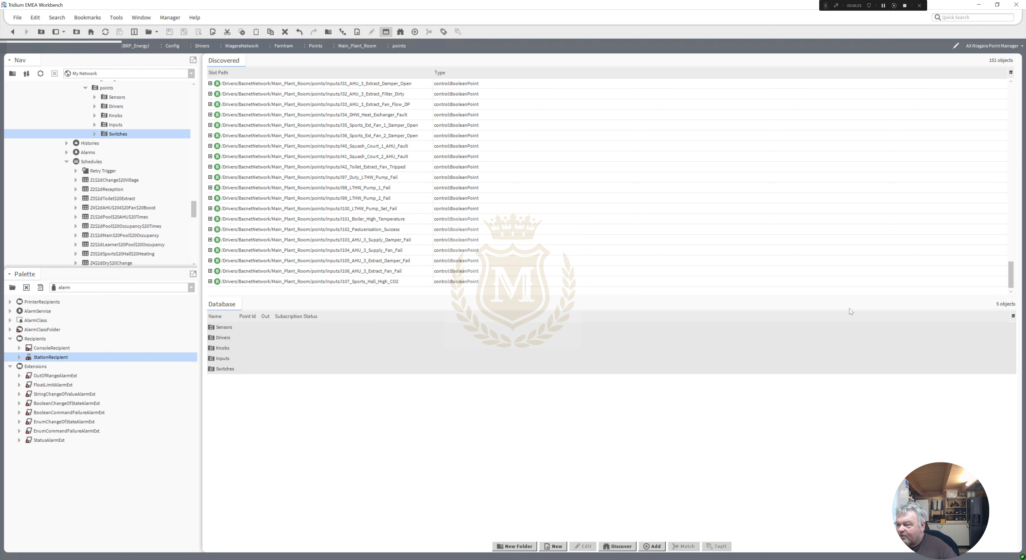
{"action": "left_click", "coordinate": [364, 283], "text": "shift"}
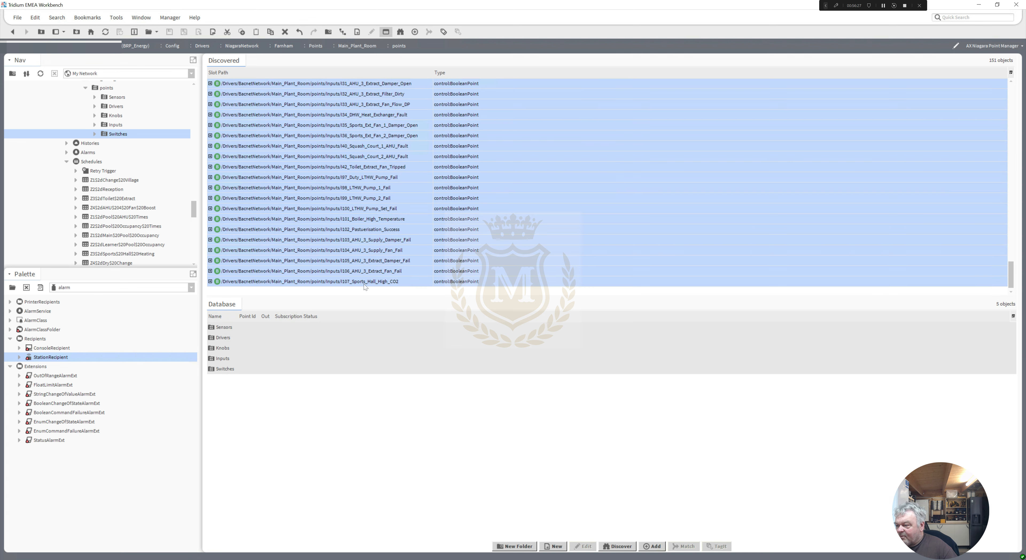
{"action": "left_click_drag", "start_coordinate": [364, 284], "coordinate": [458, 420]}
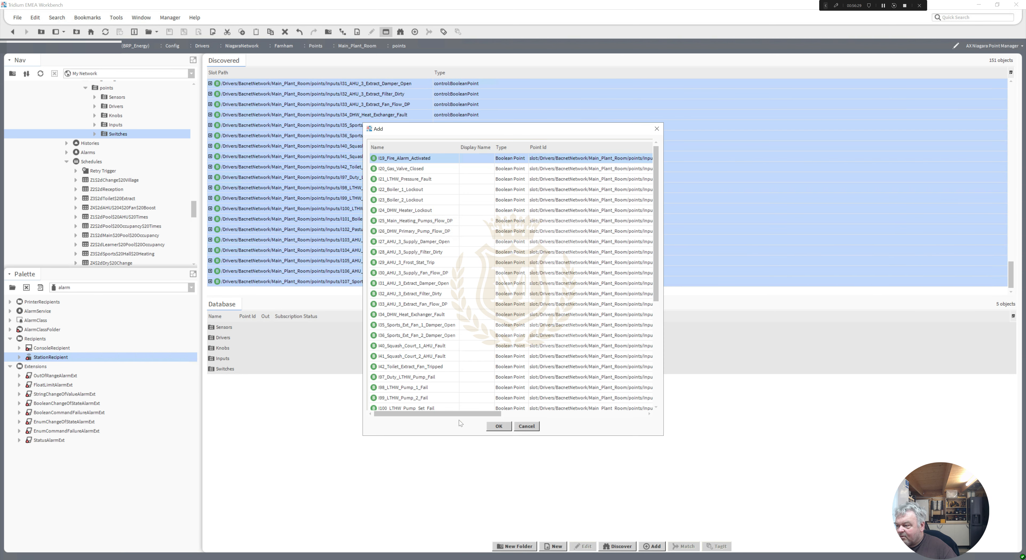
{"action": "left_click", "coordinate": [499, 426]}
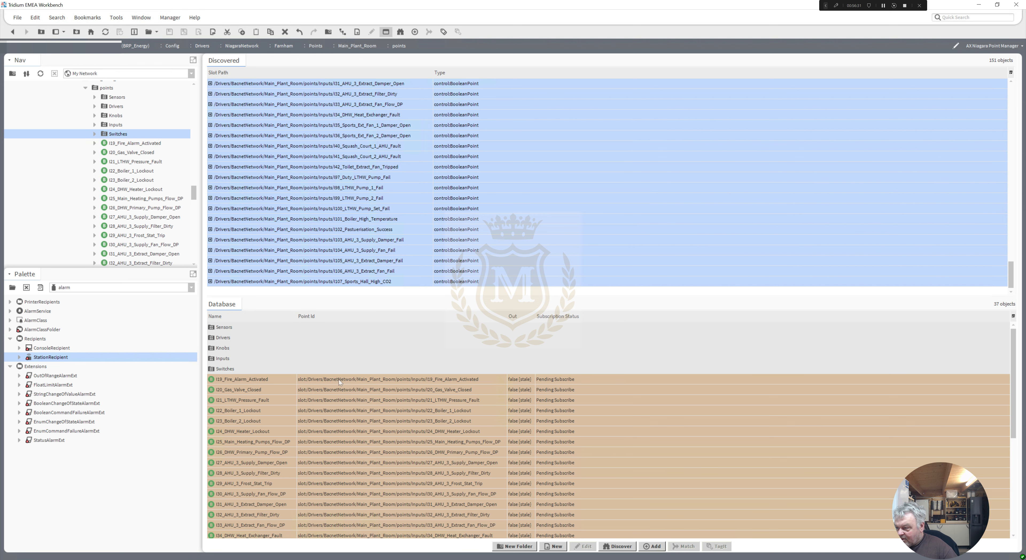
Cut the newly added input points, I19 through I107, and paste them into the Inputs folder of Main_Plant_Room's points
{"action": "left_click", "coordinate": [339, 379]}
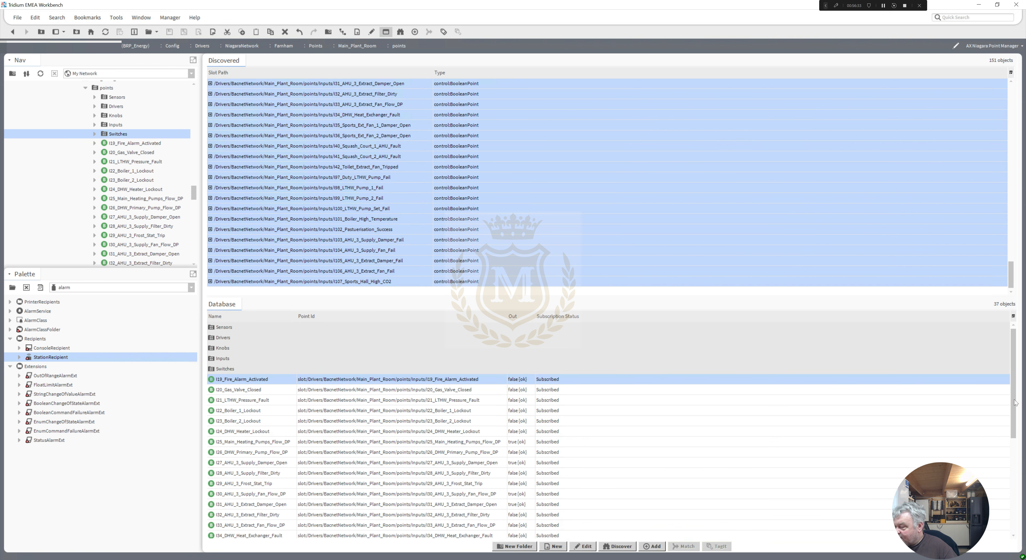
{"action": "scroll", "coordinate": [1021, 454], "scroll_direction": "down", "scroll_amount": 6}
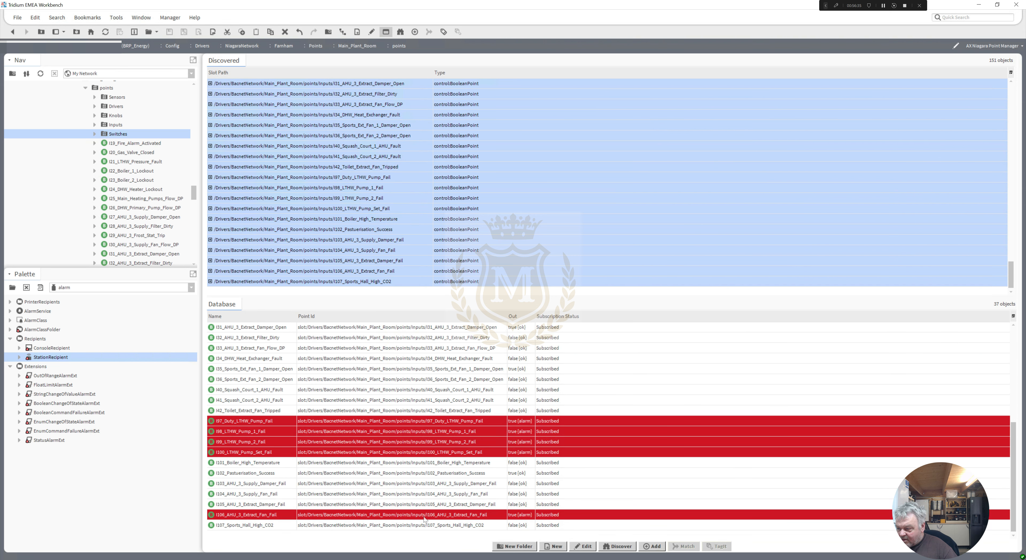
{"action": "key", "text": "ctrl+a"}
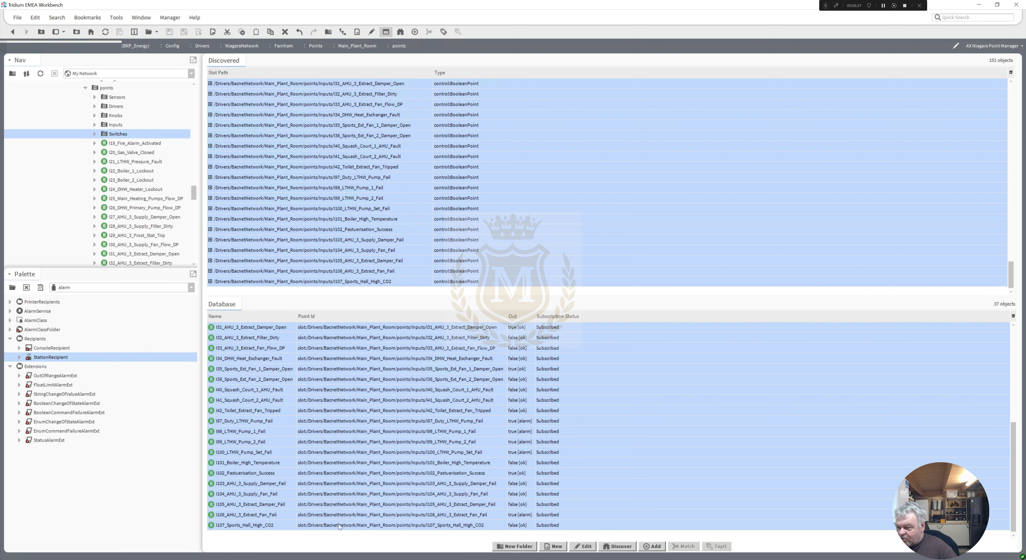
{"action": "right_click", "coordinate": [338, 524]}
{"action": "left_click", "coordinate": [349, 399]}
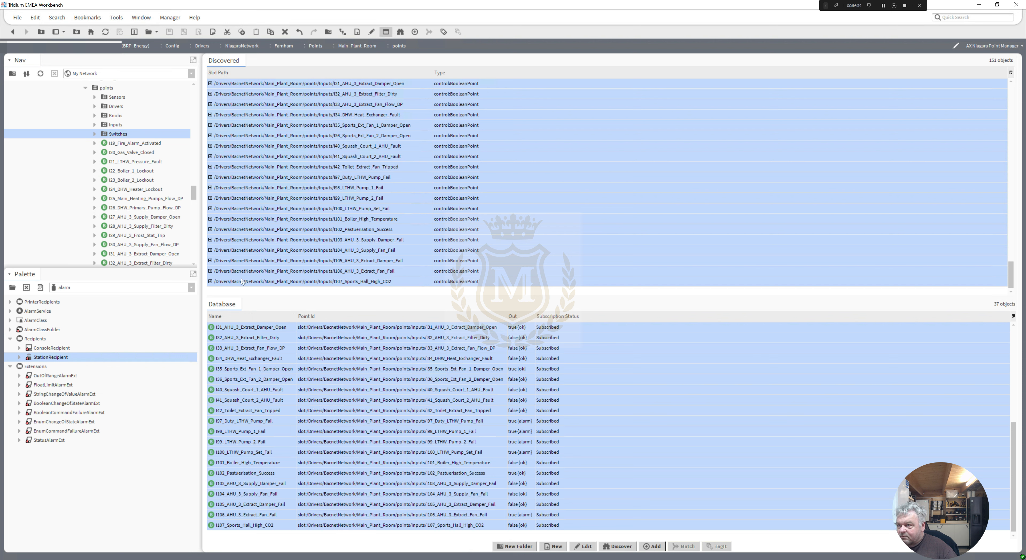
{"action": "right_click", "coordinate": [111, 125]}
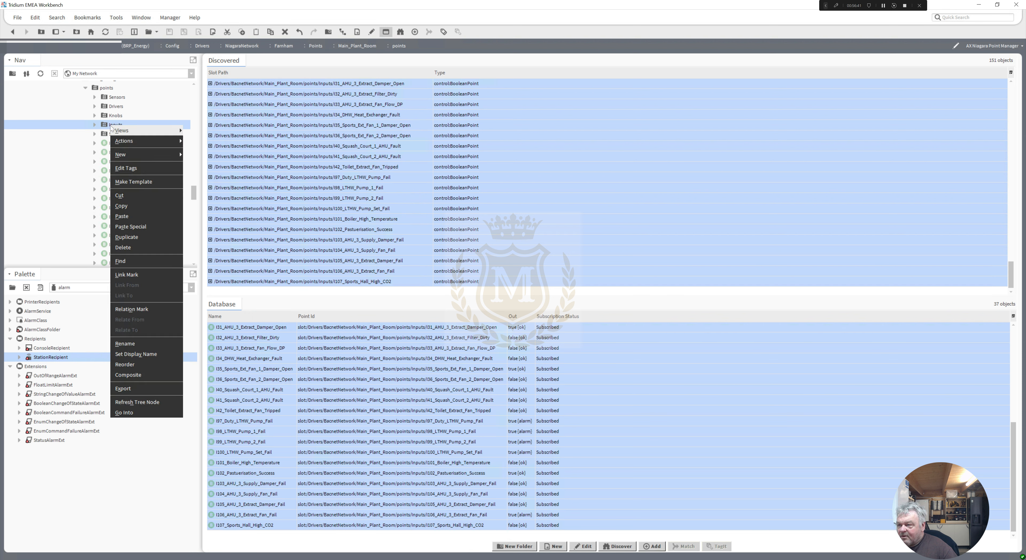
{"action": "left_click", "coordinate": [132, 217]}
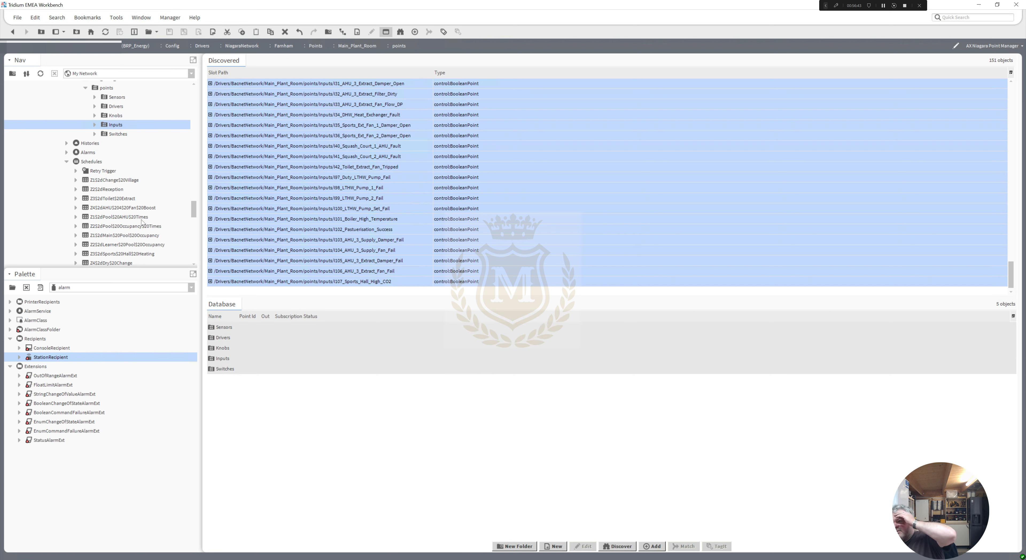
{"action": "left_click_drag", "start_coordinate": [195, 214], "coordinate": [194, 204]}
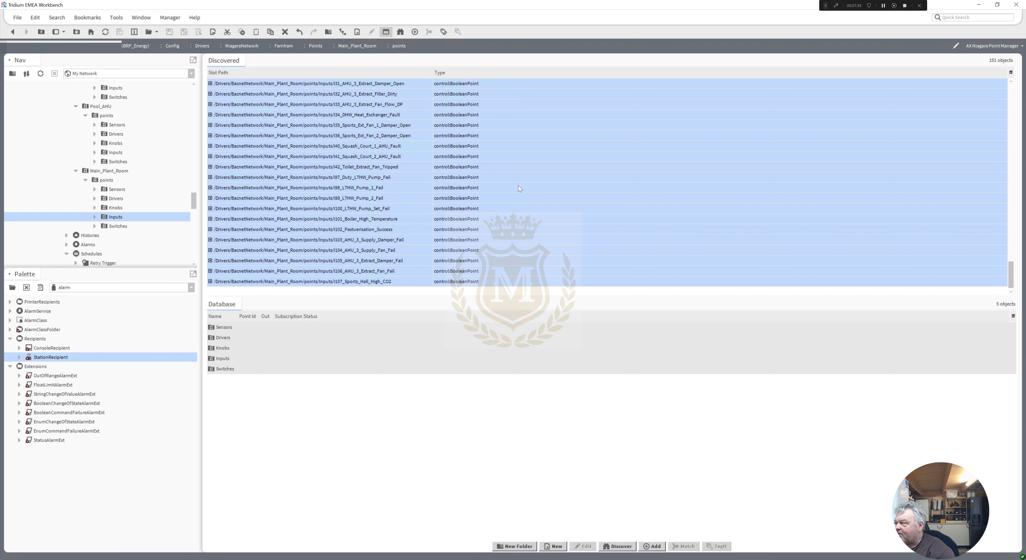
{"action": "left_click", "coordinate": [883, 6]}
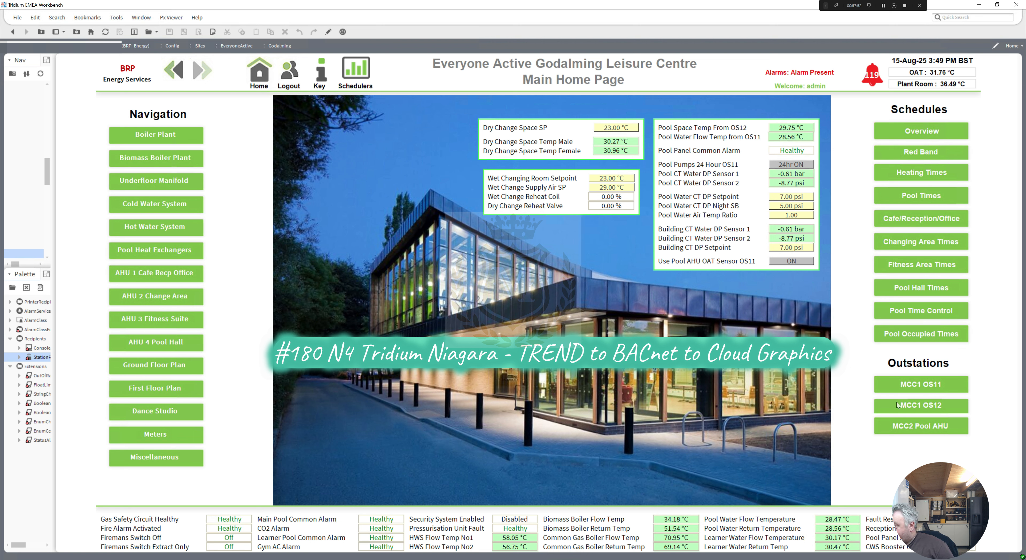
Review the Godalming outstation pages MCC1 OS11, MCC1 OS12 and MCC2 Pool AHU, then return to MCC1 OS11
{"action": "left_click", "coordinate": [914, 386]}
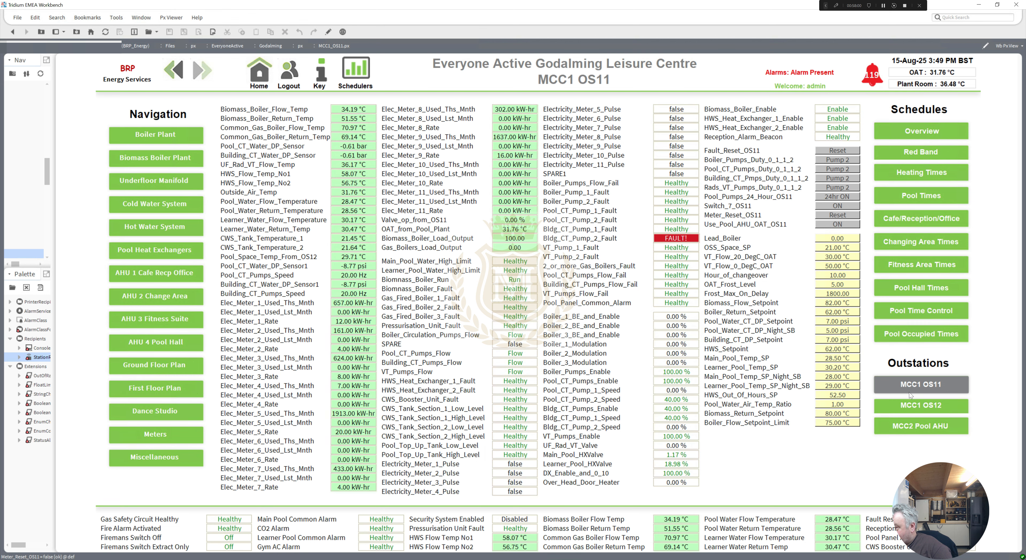
{"action": "left_click", "coordinate": [914, 408]}
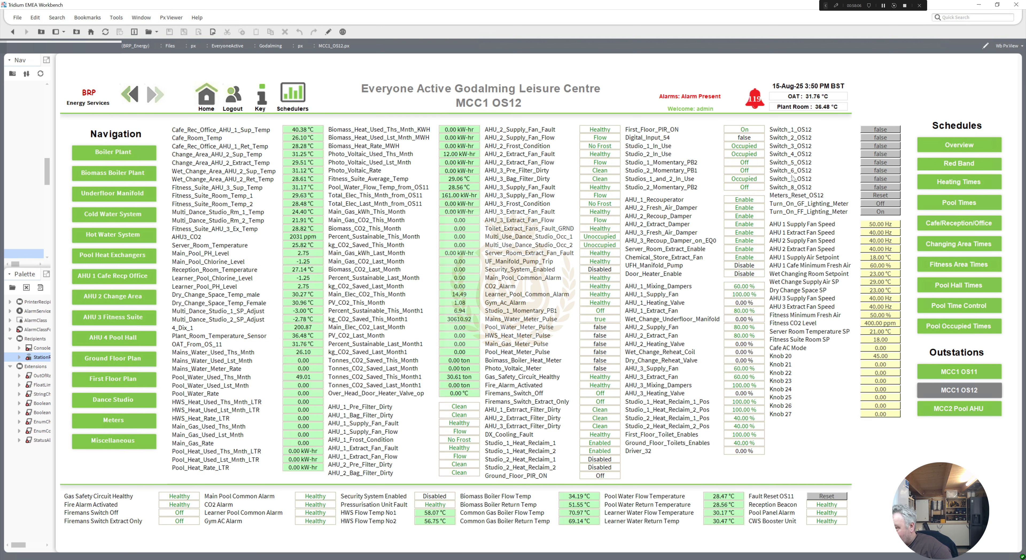
{"action": "left_click", "coordinate": [944, 411]}
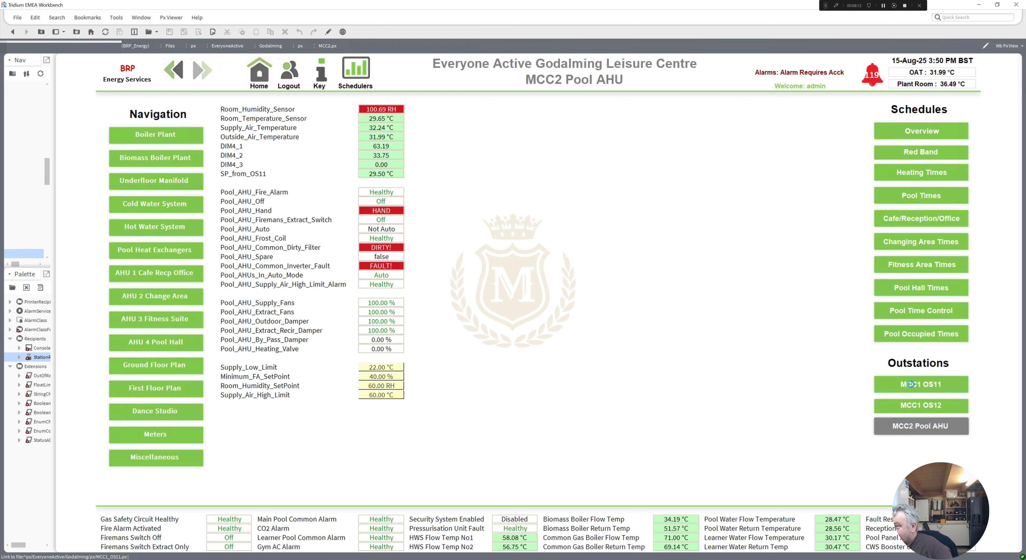
{"action": "left_click", "coordinate": [912, 387]}
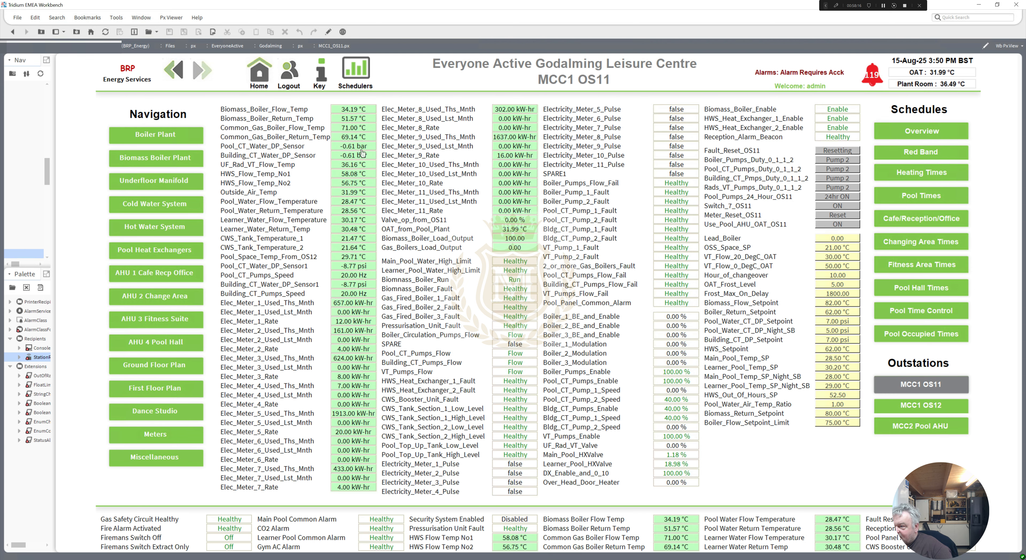
Examine the Boiler Plant and Biomass Boiler Plant graphics of the Godalming site
{"action": "left_click", "coordinate": [167, 135]}
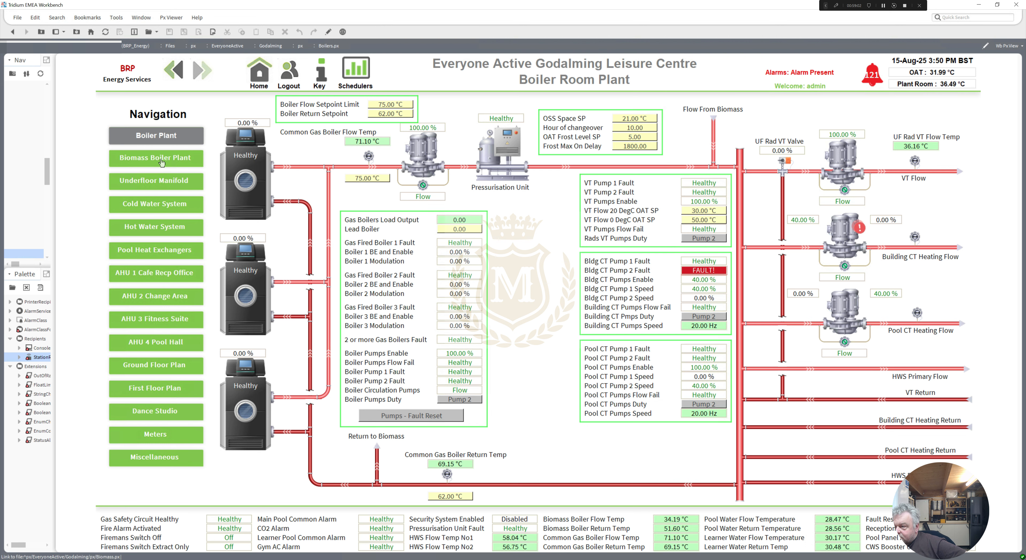
{"action": "left_click", "coordinate": [143, 164]}
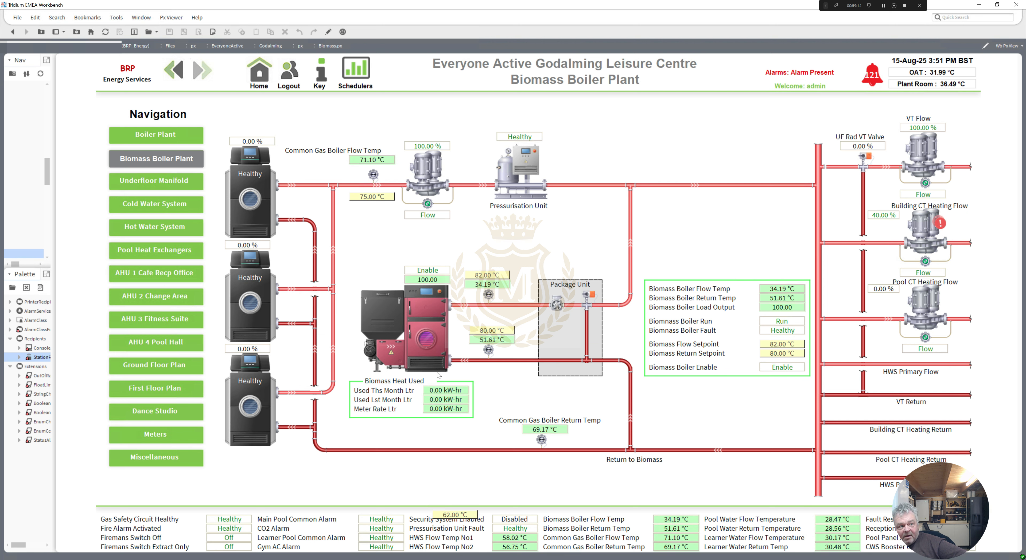
{"action": "left_click", "coordinate": [883, 6]}
{"action": "left_click", "coordinate": [883, 6]}
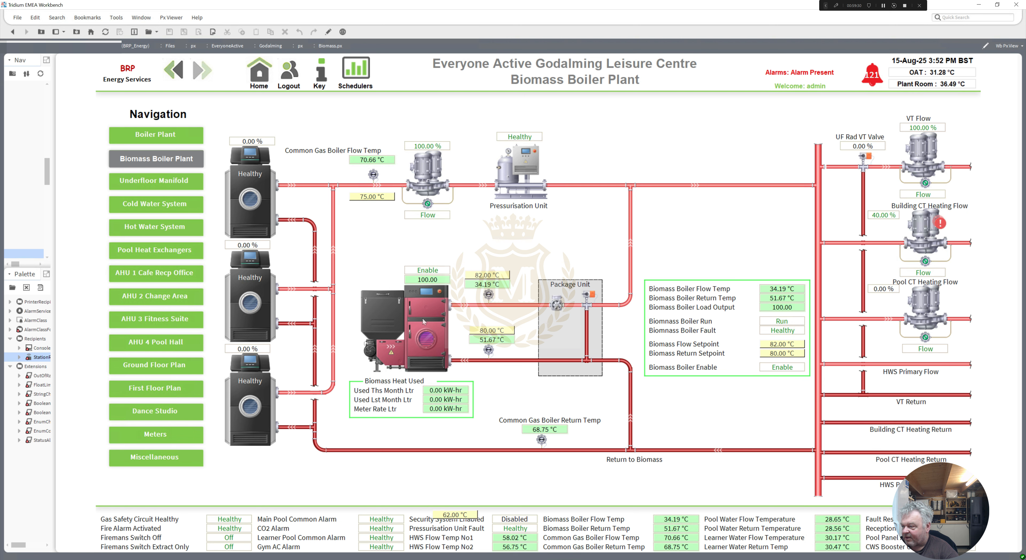
Examine the Underfloor Manifold, Cold Water System, Hot Water System and Pool Heat Exchangers graphics
{"action": "left_click", "coordinate": [151, 182]}
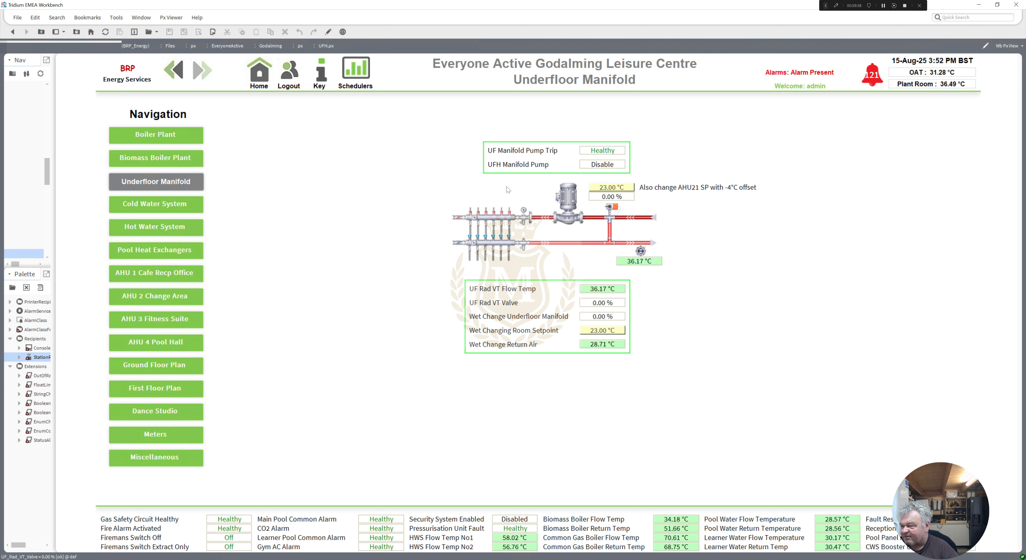
{"action": "left_click", "coordinate": [141, 207]}
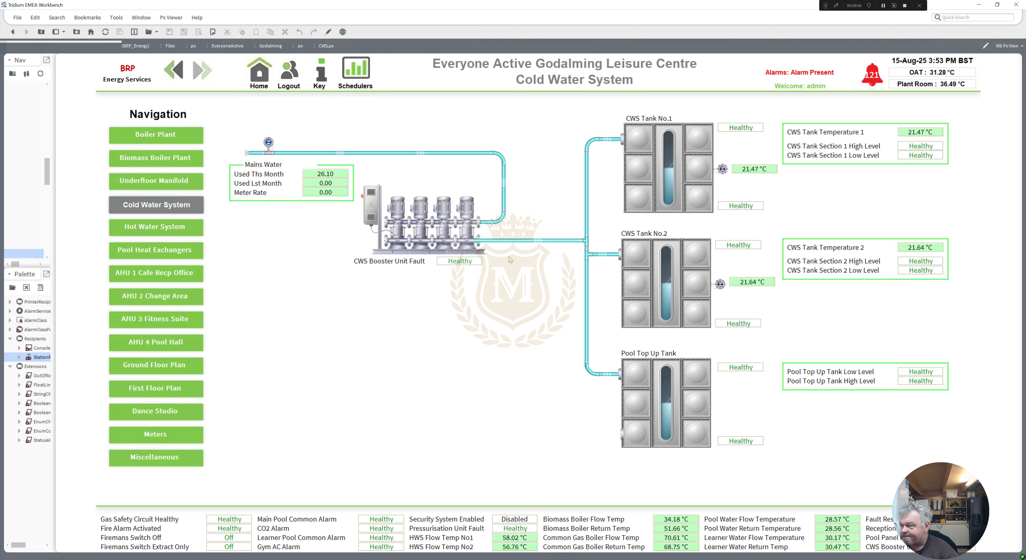
{"action": "left_click", "coordinate": [162, 227]}
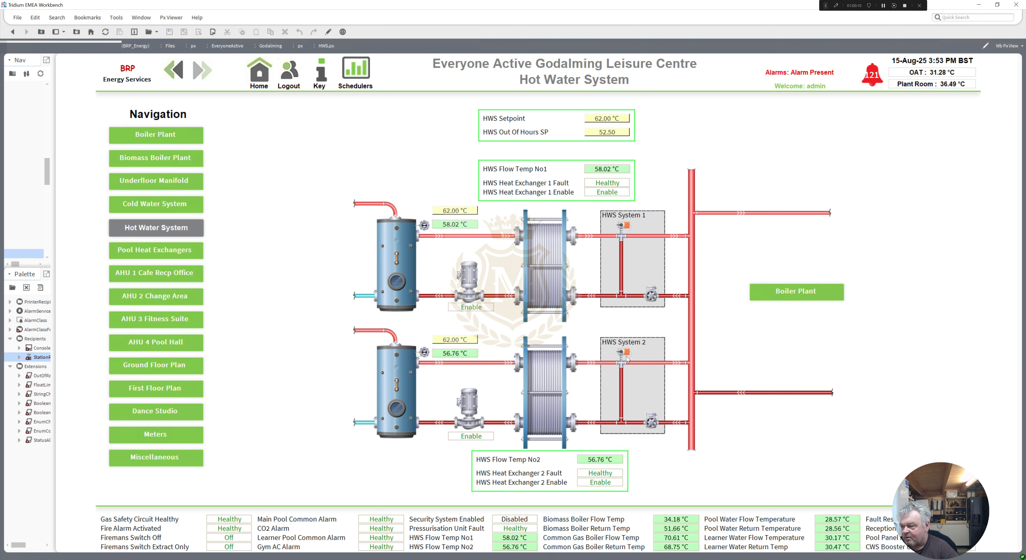
{"action": "left_click", "coordinate": [171, 254]}
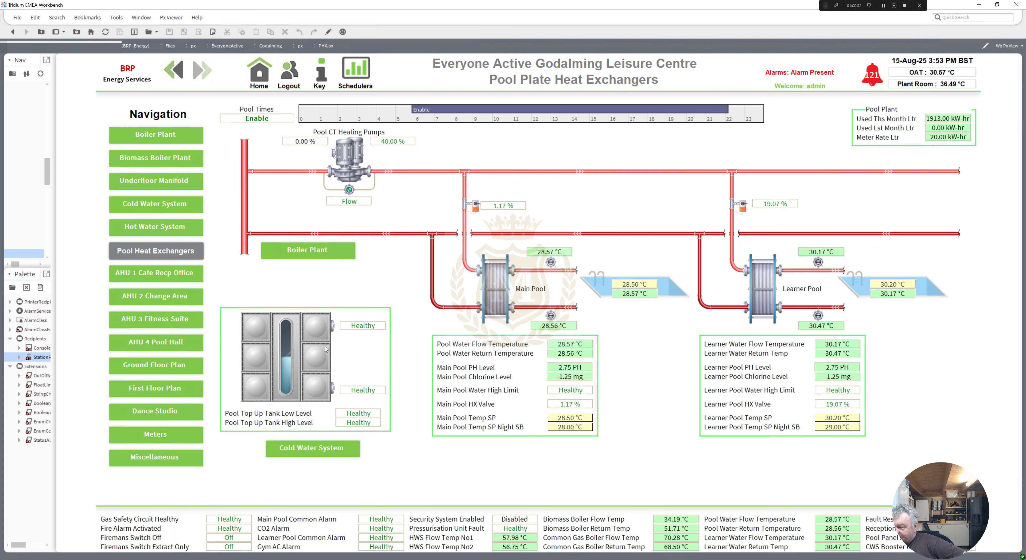
Examine the four air handling unit graphics: AHU 1 Cafe Recp Office, AHU 2 Change Area, AHU 3 Fitness Suite and AHU 4 Pool Hall
{"action": "left_click", "coordinate": [154, 274]}
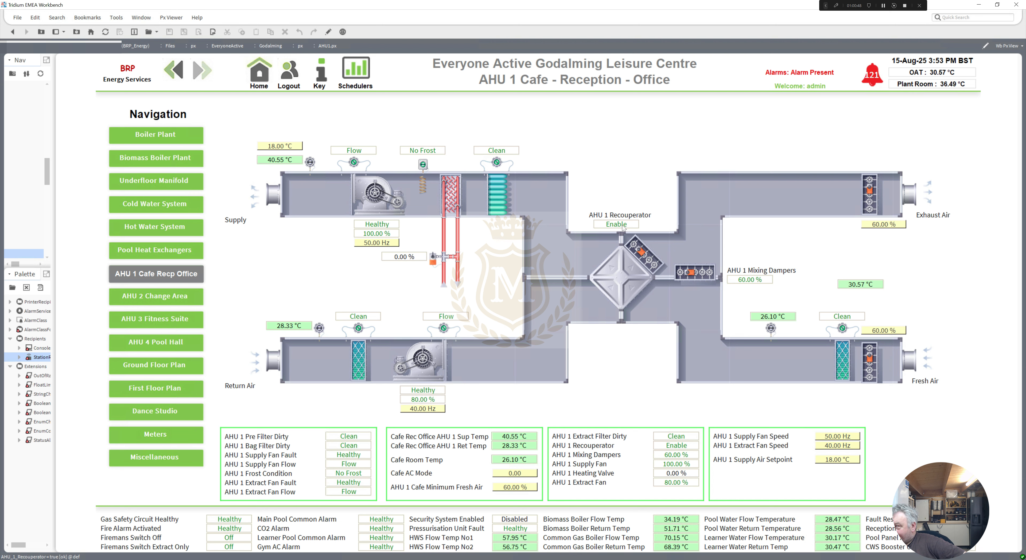
{"action": "left_click", "coordinate": [946, 75]}
{"action": "left_click", "coordinate": [296, 327]}
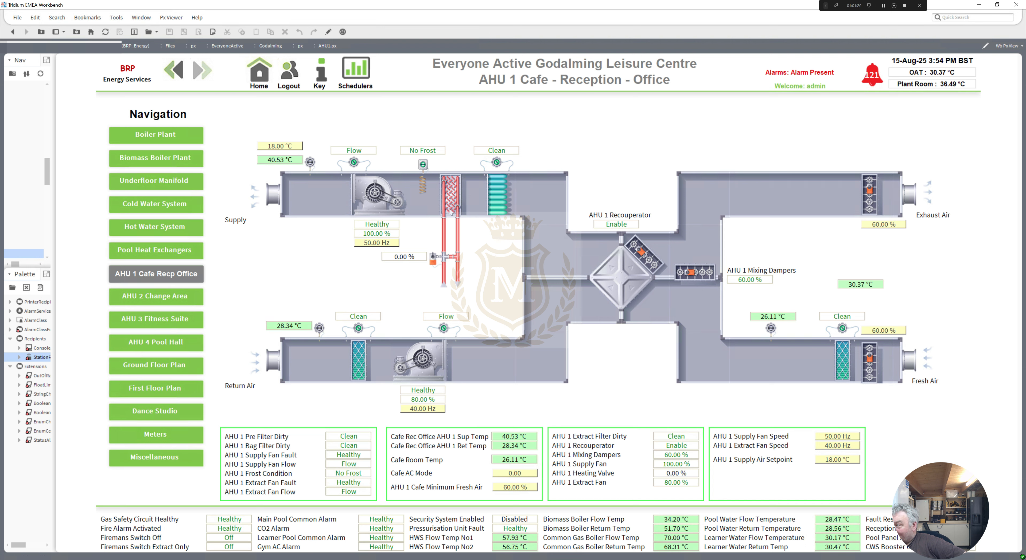
{"action": "left_click", "coordinate": [934, 74]}
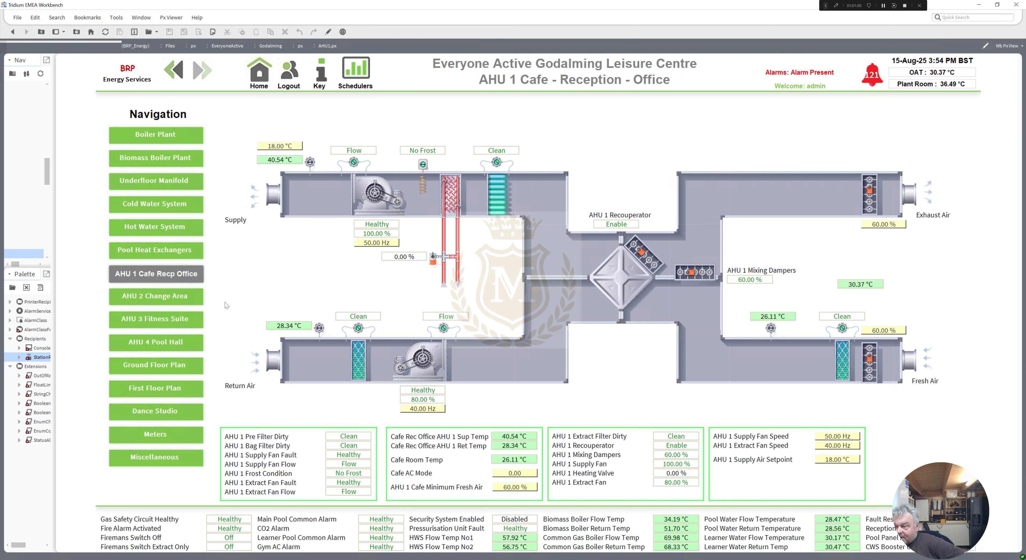
{"action": "left_click", "coordinate": [139, 297]}
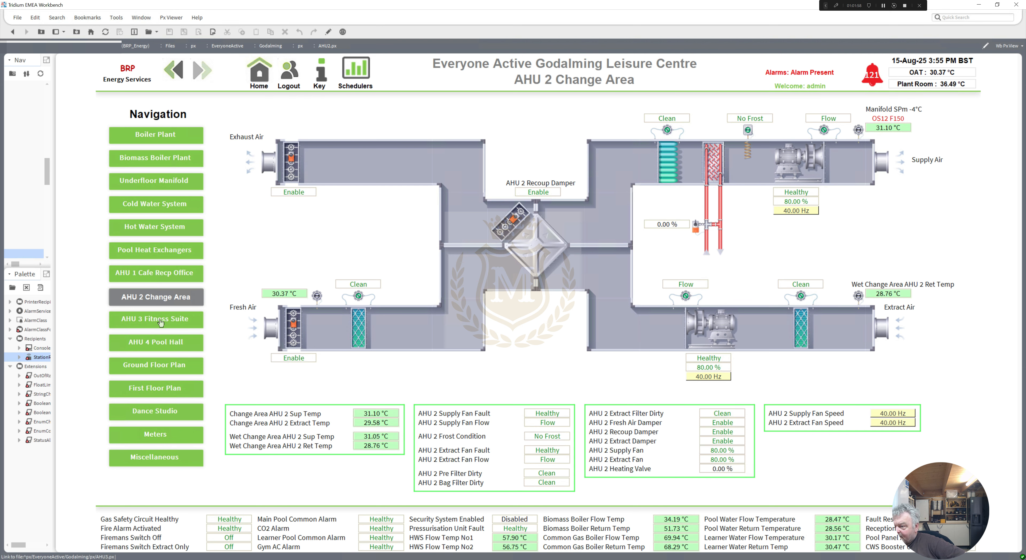
{"action": "left_click", "coordinate": [161, 322]}
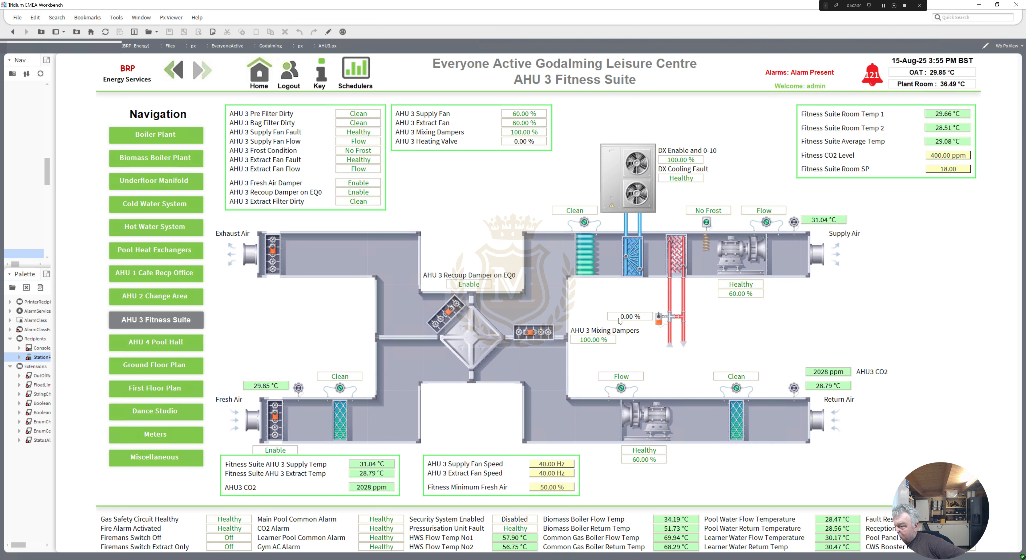
{"action": "left_click", "coordinate": [153, 345]}
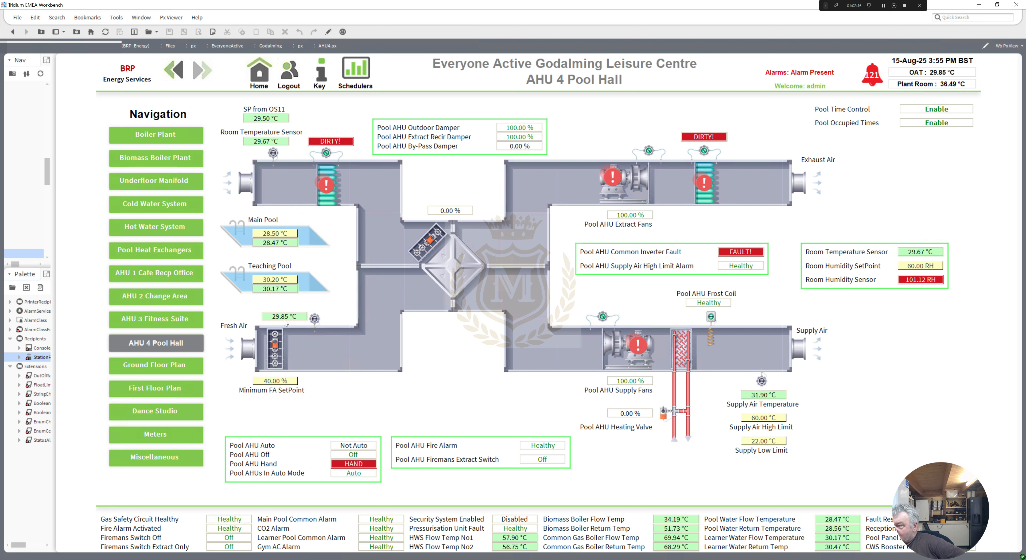
Examine the Ground Floor Plan, First Floor Plan, Dance Studio, Meters and Miscellaneous pages
{"action": "left_click", "coordinate": [150, 368]}
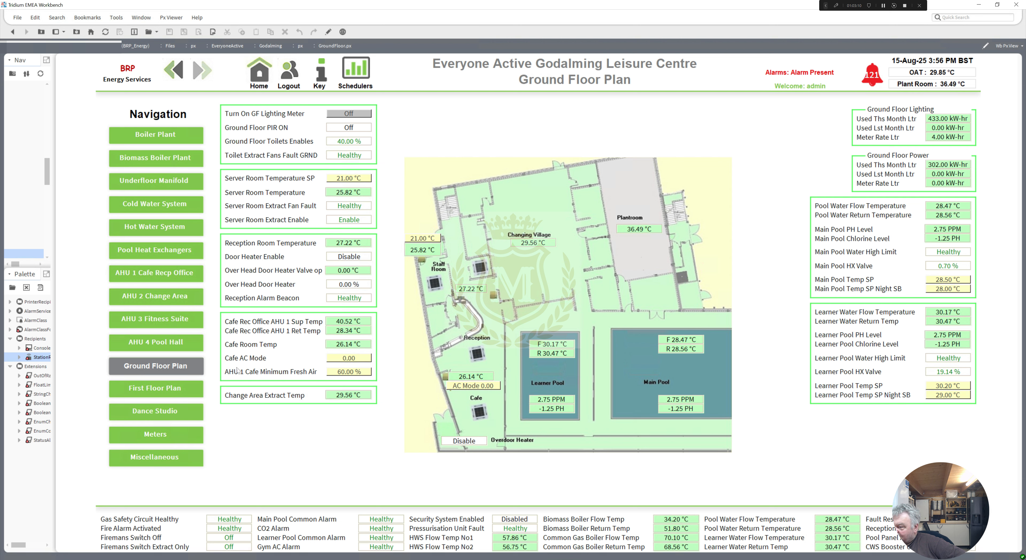
{"action": "left_click", "coordinate": [156, 391]}
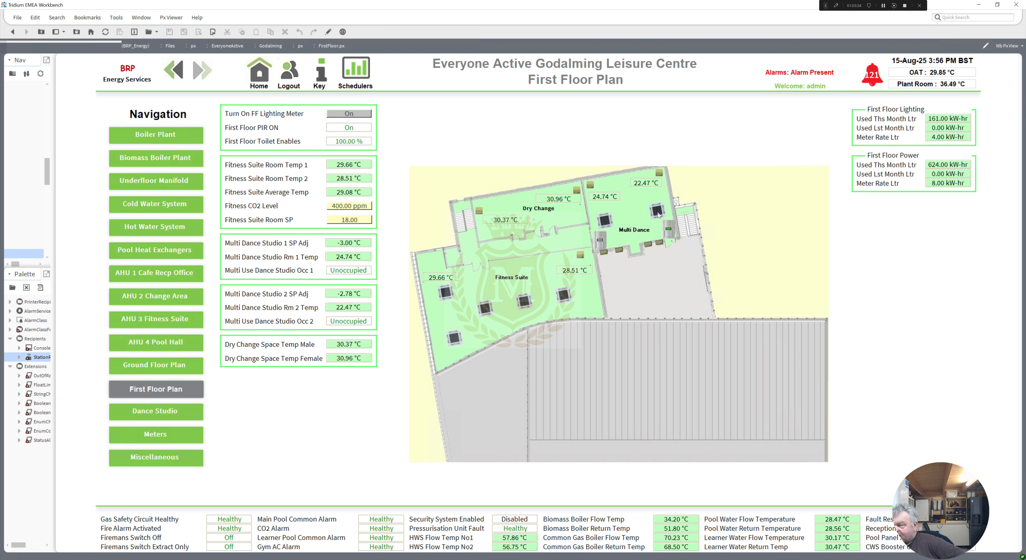
{"action": "left_click", "coordinate": [155, 414]}
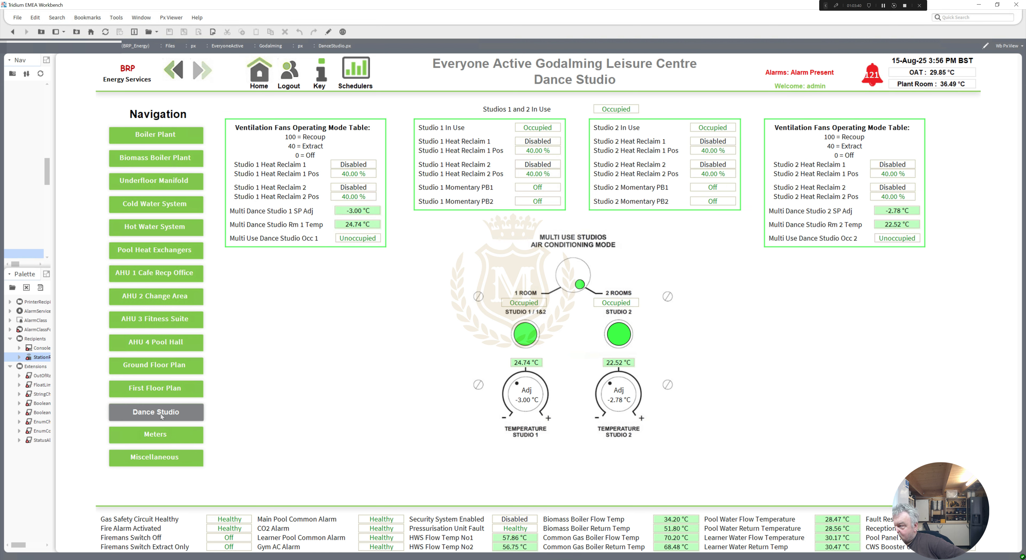
{"action": "left_click", "coordinate": [155, 440]}
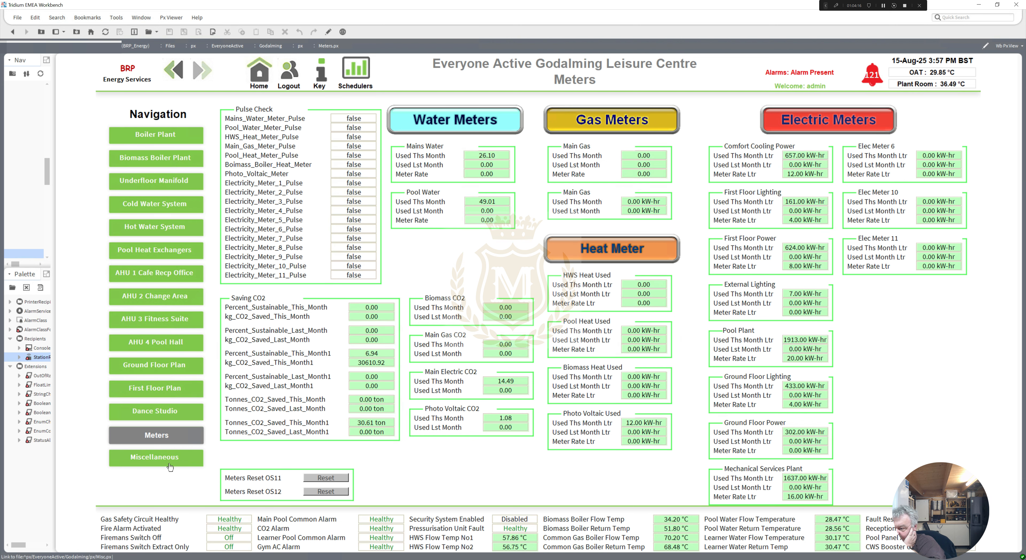
{"action": "left_click", "coordinate": [158, 460]}
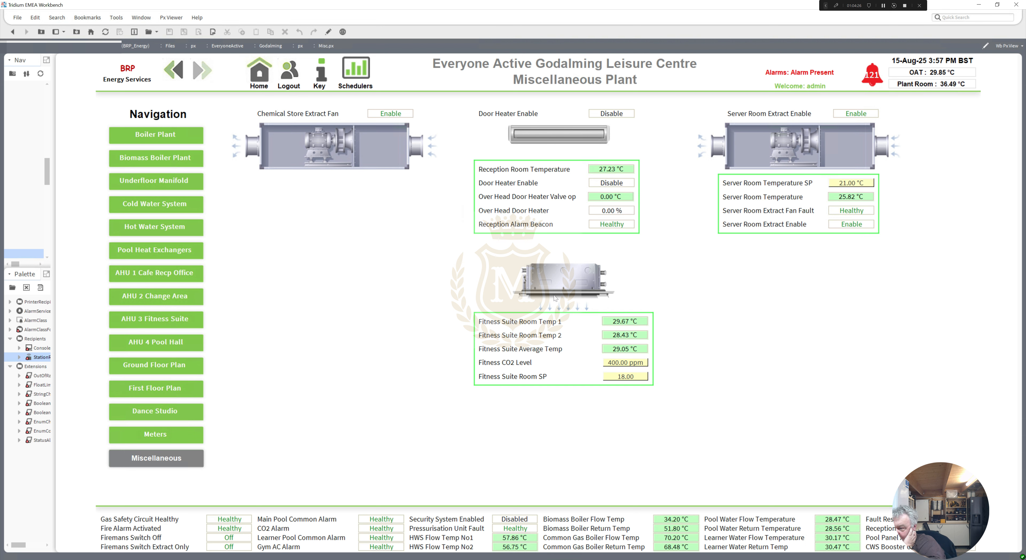
Compare the fitness suite readings on the AHU 3 Fitness Suite graphic with those on the Miscellaneous page
{"action": "left_click", "coordinate": [156, 318]}
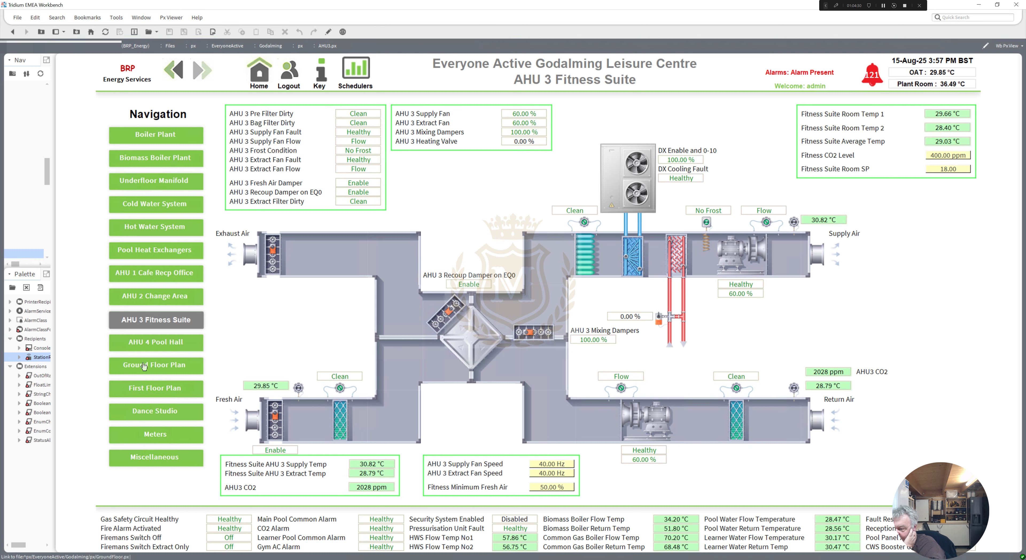
{"action": "left_click", "coordinate": [153, 459]}
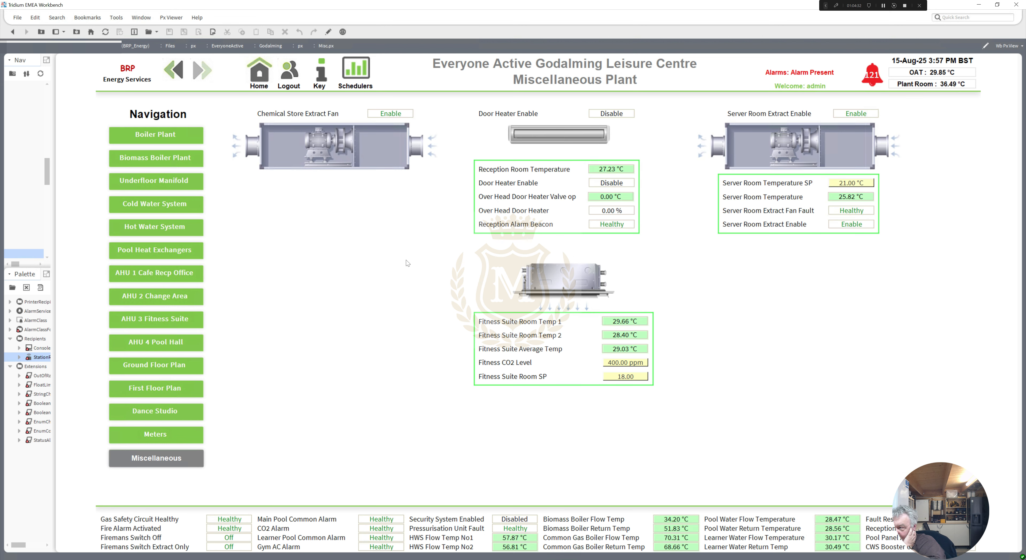
{"action": "left_click", "coordinate": [619, 171]}
Examine the Time Schedulers Overview and the status colour key, closing the key and returning to the Godalming home page
{"action": "left_click", "coordinate": [360, 80]}
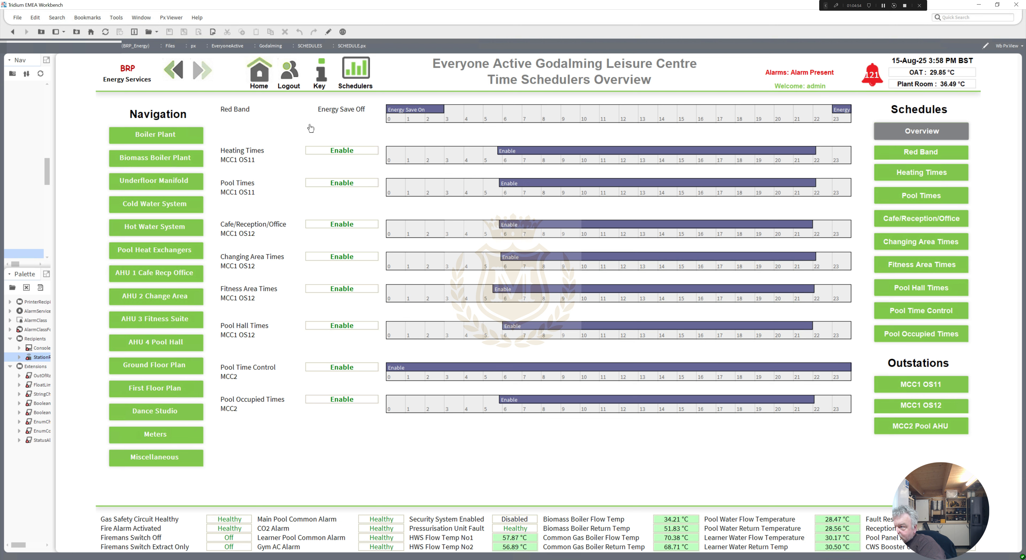
{"action": "left_click", "coordinate": [321, 79]}
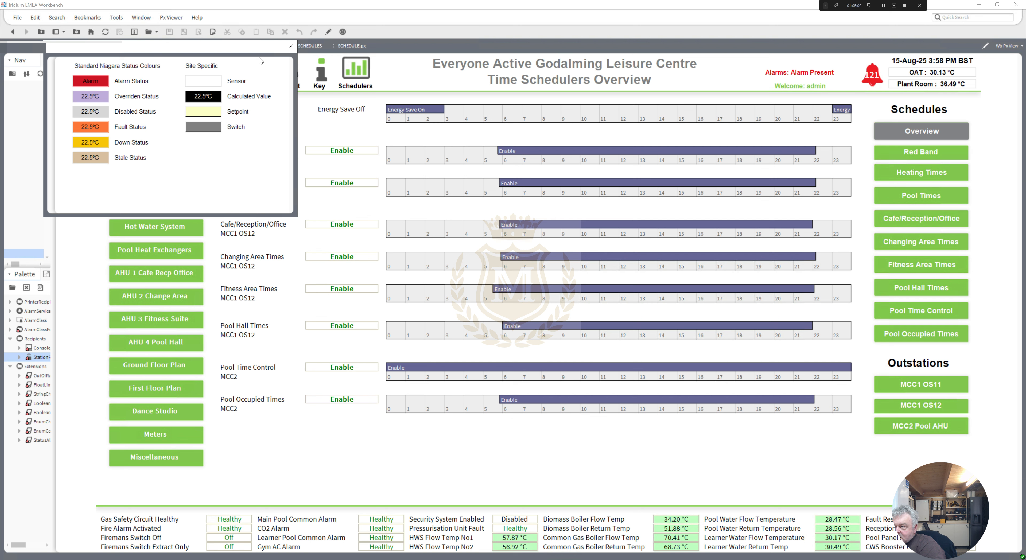
{"action": "left_click", "coordinate": [291, 46]}
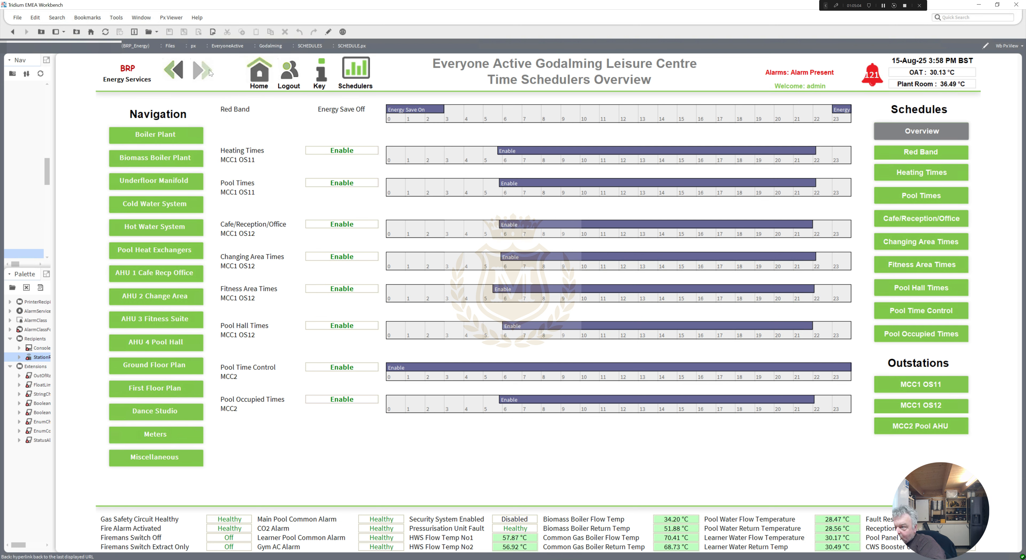
{"action": "left_click", "coordinate": [259, 78]}
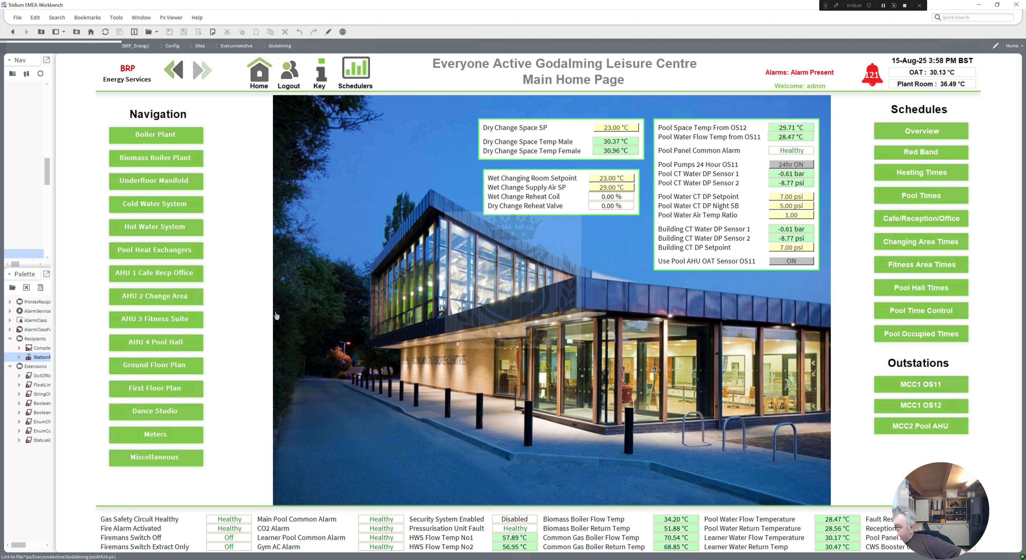
Examine the home page pool values and the Pool Heat Exchangers graphic, including the Main Pool PH Level, and return home
{"action": "left_click", "coordinate": [800, 184]}
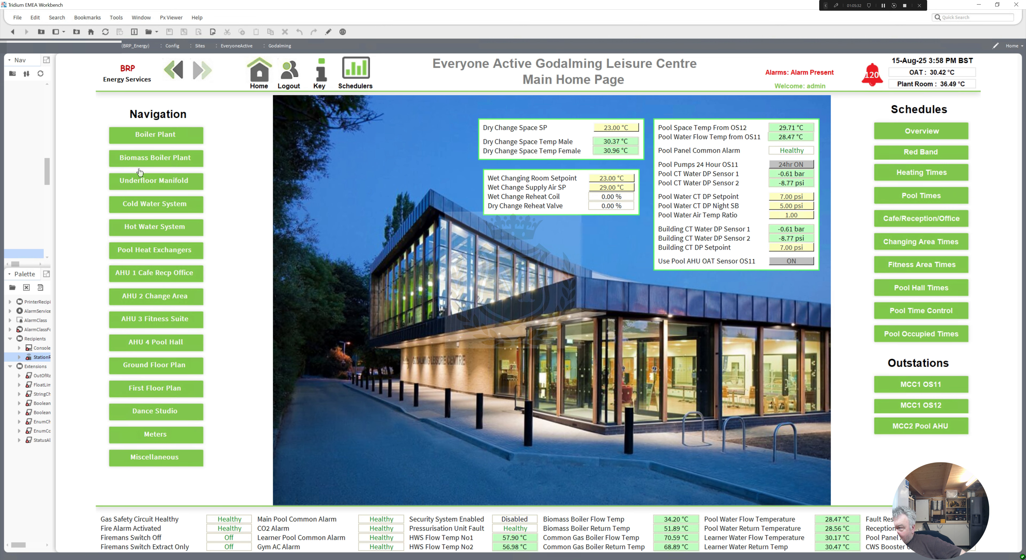
{"action": "left_click", "coordinate": [146, 252]}
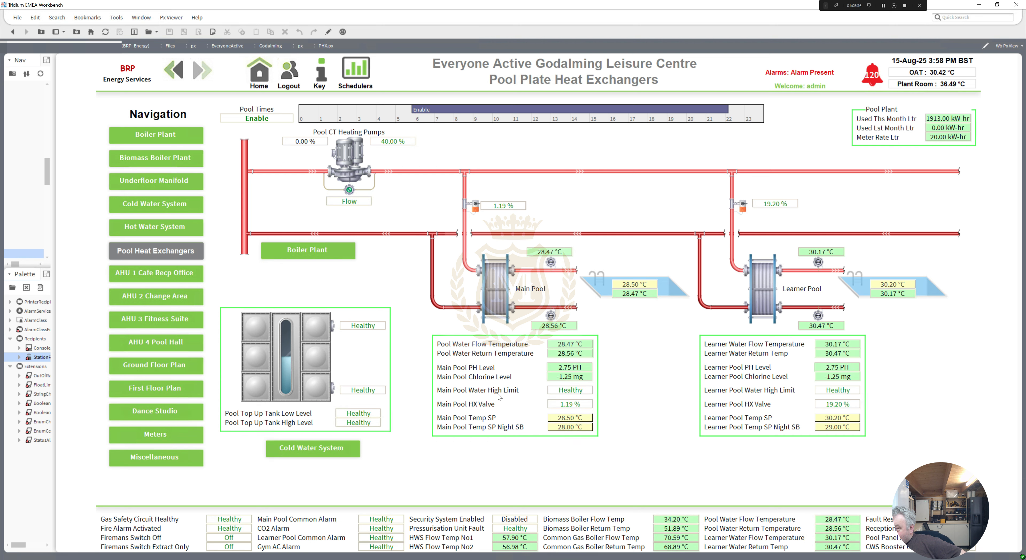
{"action": "left_click", "coordinate": [569, 368]}
{"action": "left_click", "coordinate": [260, 76]}
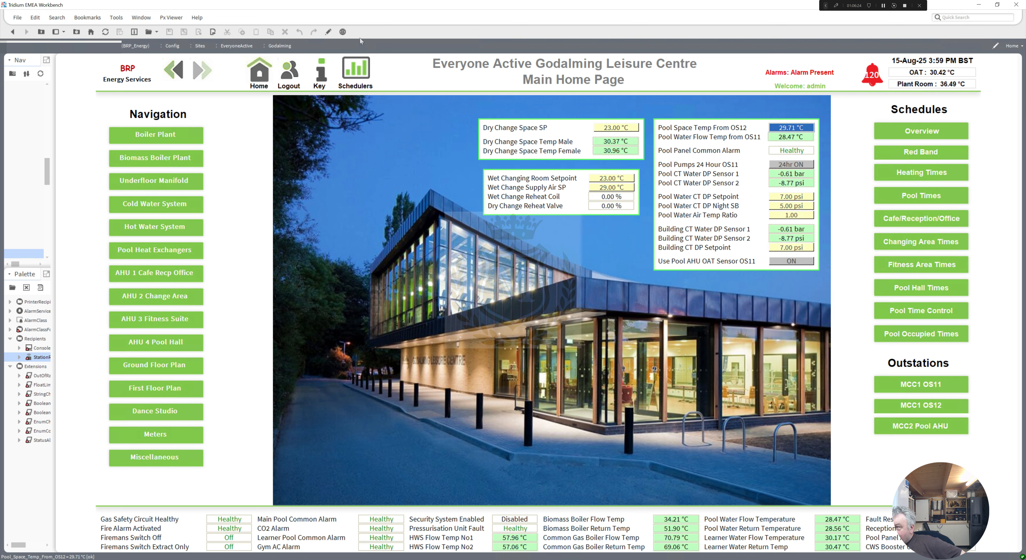
Inspect the binding of the Pool Water Flow Temp from OS11 value in edit mode, and return the home page to view mode
{"action": "left_click", "coordinate": [326, 33]}
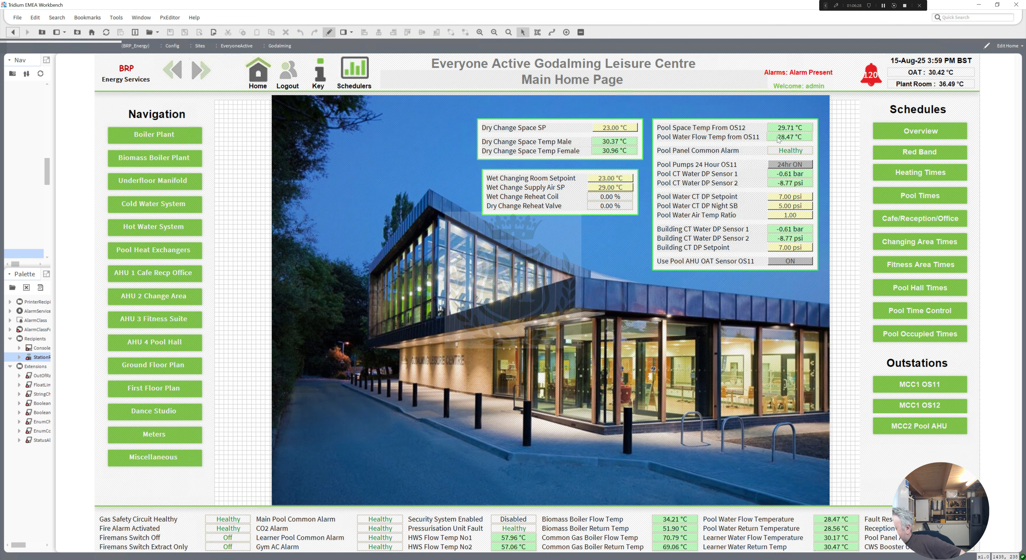
{"action": "left_click", "coordinate": [779, 139]}
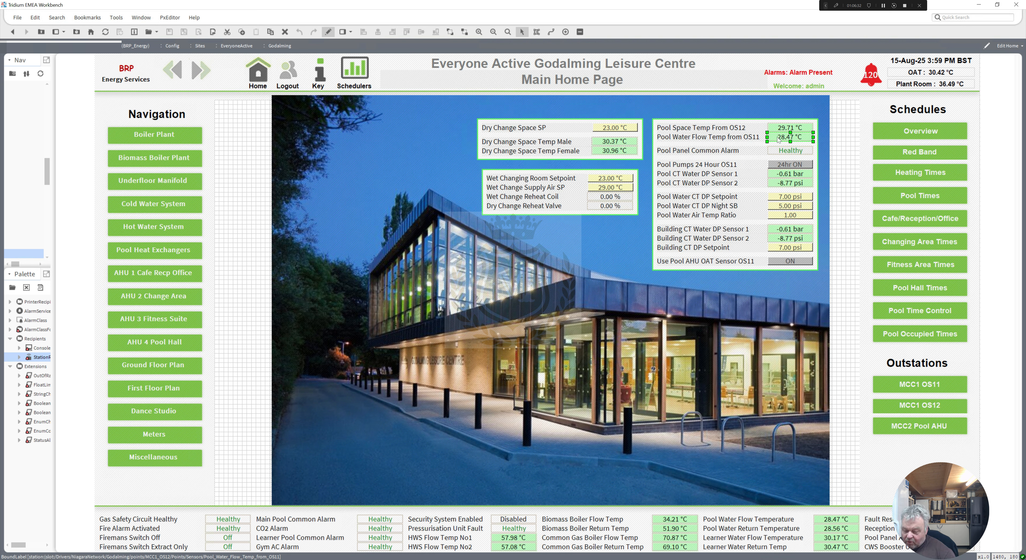
{"action": "left_click", "coordinate": [851, 221]}
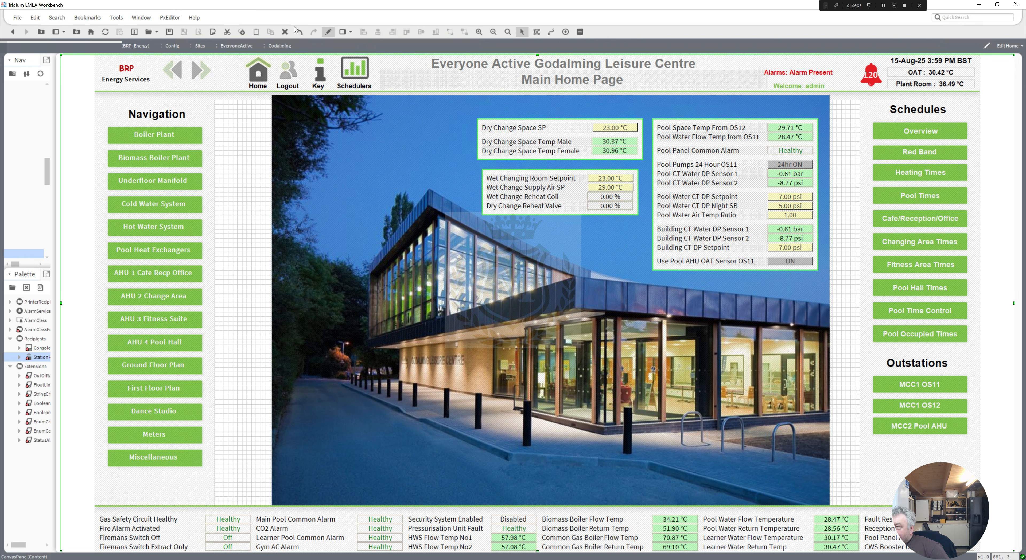
{"action": "left_click", "coordinate": [326, 32]}
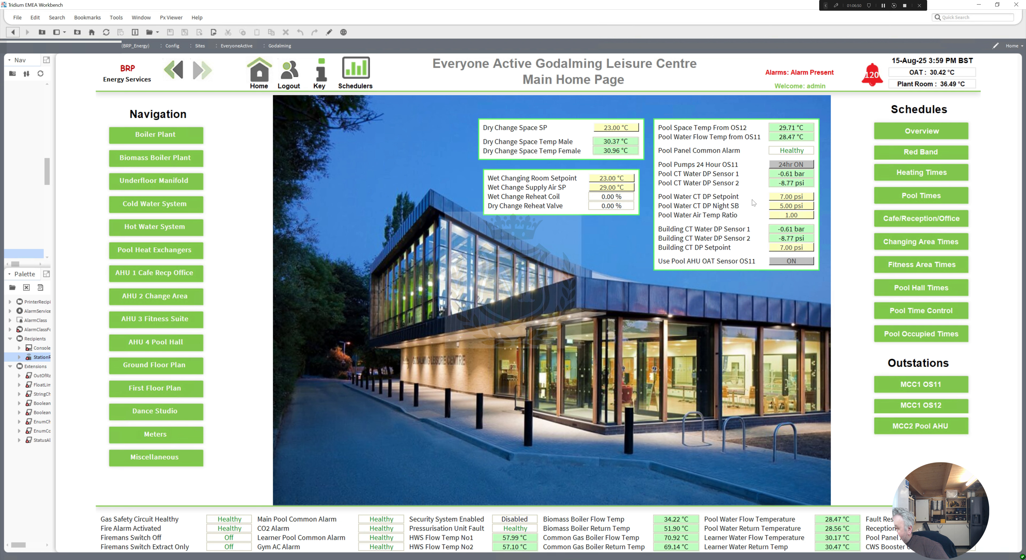
View the Pool Space Temp From OS12 trend over the last 7 days, and close the open trend charts
{"action": "left_click", "coordinate": [782, 128]}
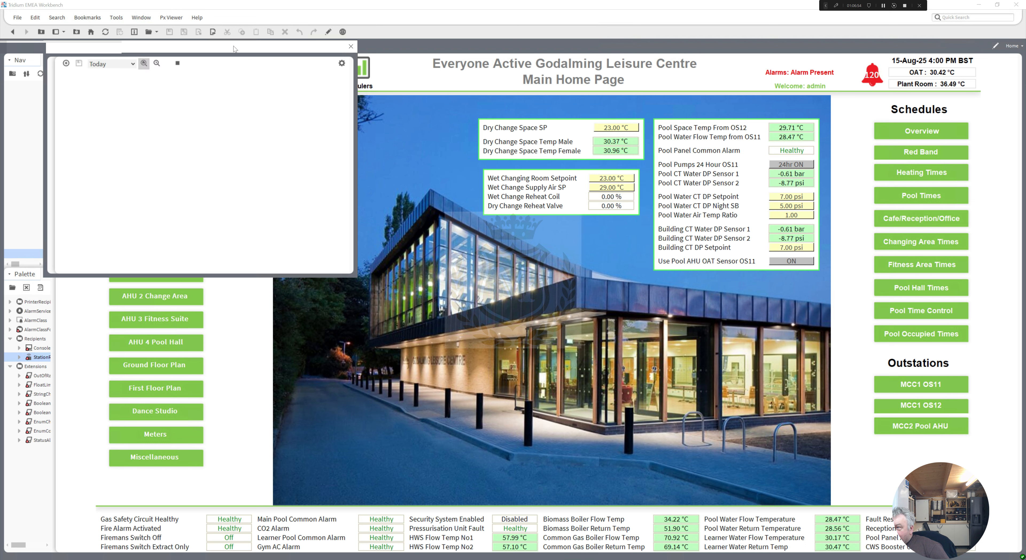
{"action": "left_click", "coordinate": [120, 64]}
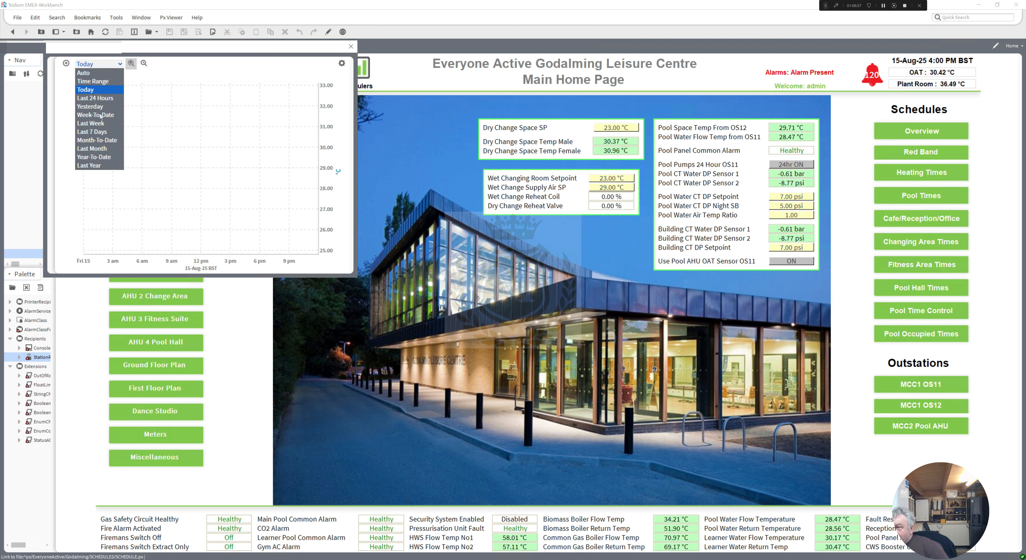
{"action": "left_click", "coordinate": [96, 134]}
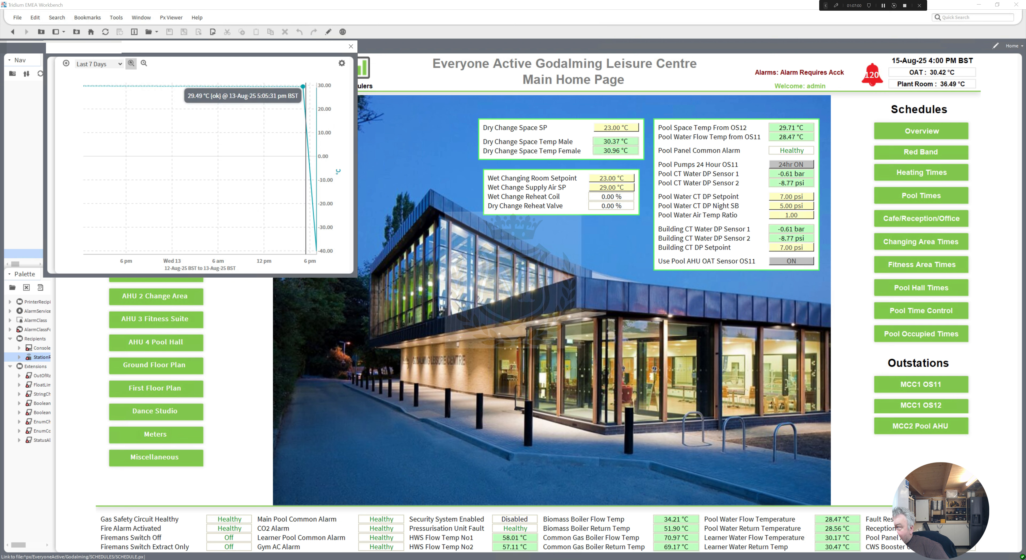
{"action": "left_click", "coordinate": [350, 46]}
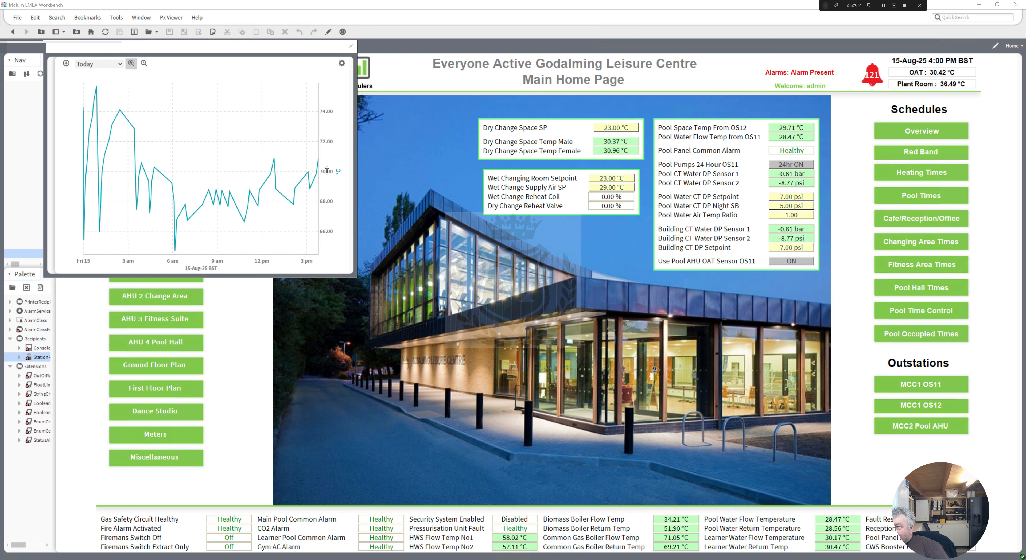
{"action": "left_click", "coordinate": [352, 45]}
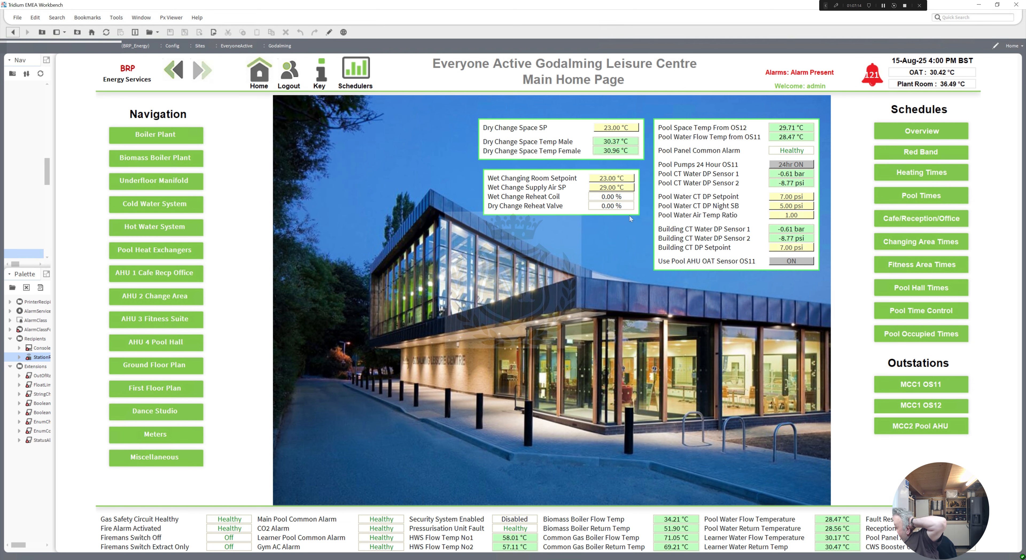
Acknowledge the two building CT pump alarms and the pool top-up tank alarm for Godalming, and return to the home page
{"action": "left_click", "coordinate": [877, 78]}
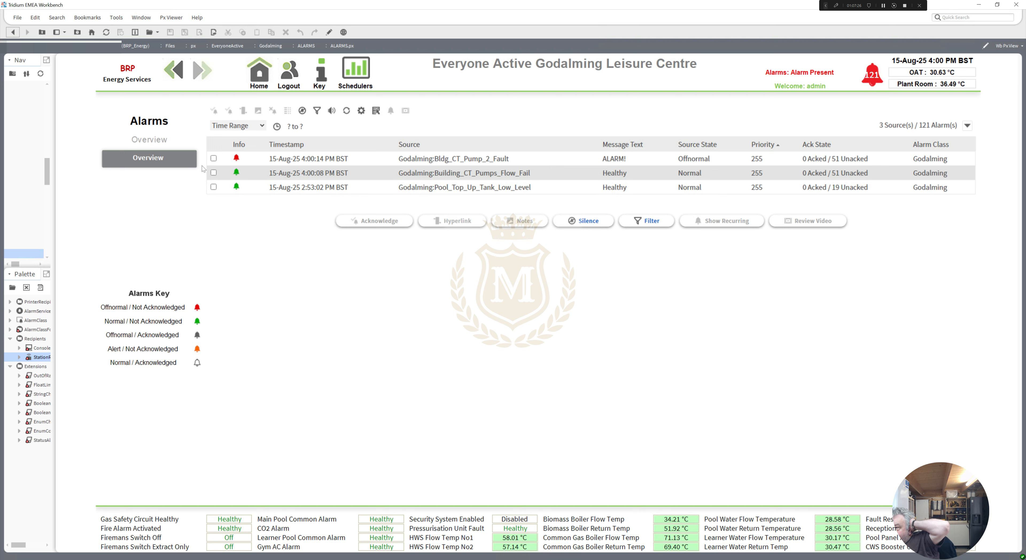
{"action": "left_click", "coordinate": [214, 158]}
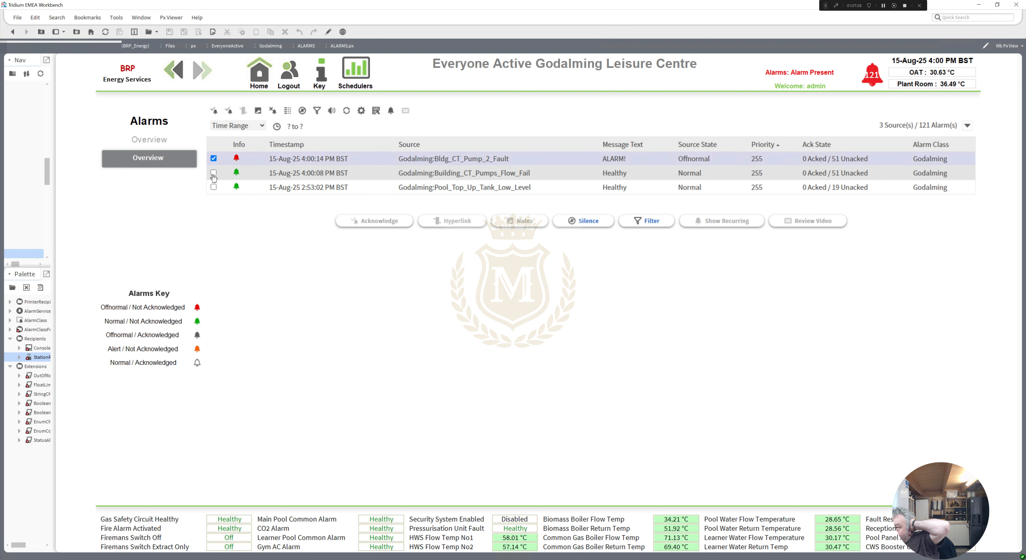
{"action": "left_click", "coordinate": [214, 173]}
{"action": "left_click", "coordinate": [214, 187]}
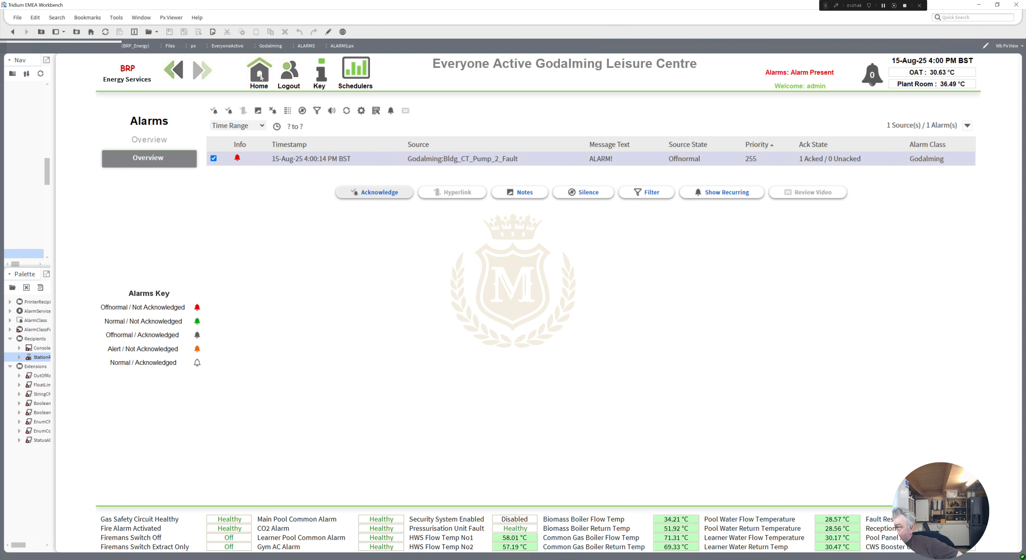
{"action": "left_click", "coordinate": [259, 78]}
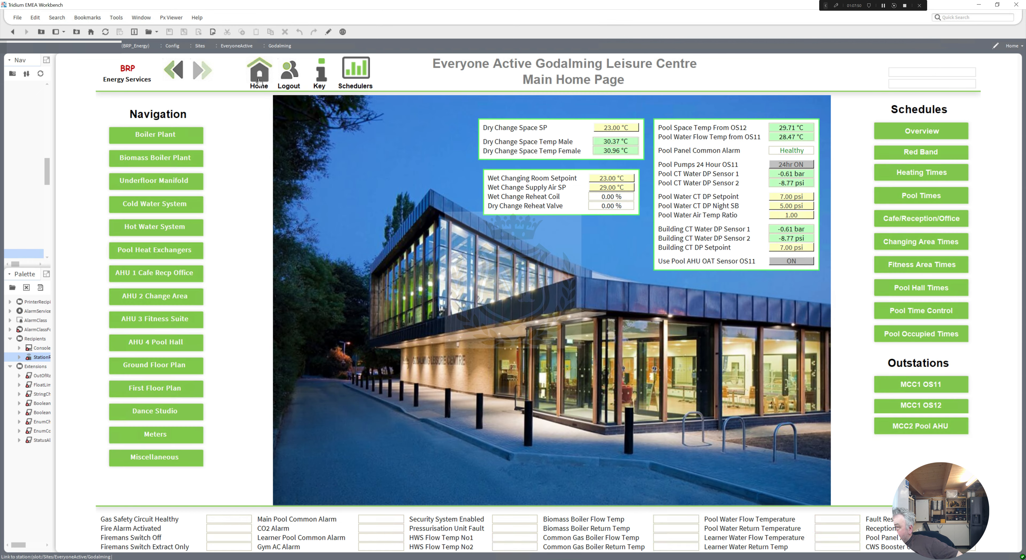